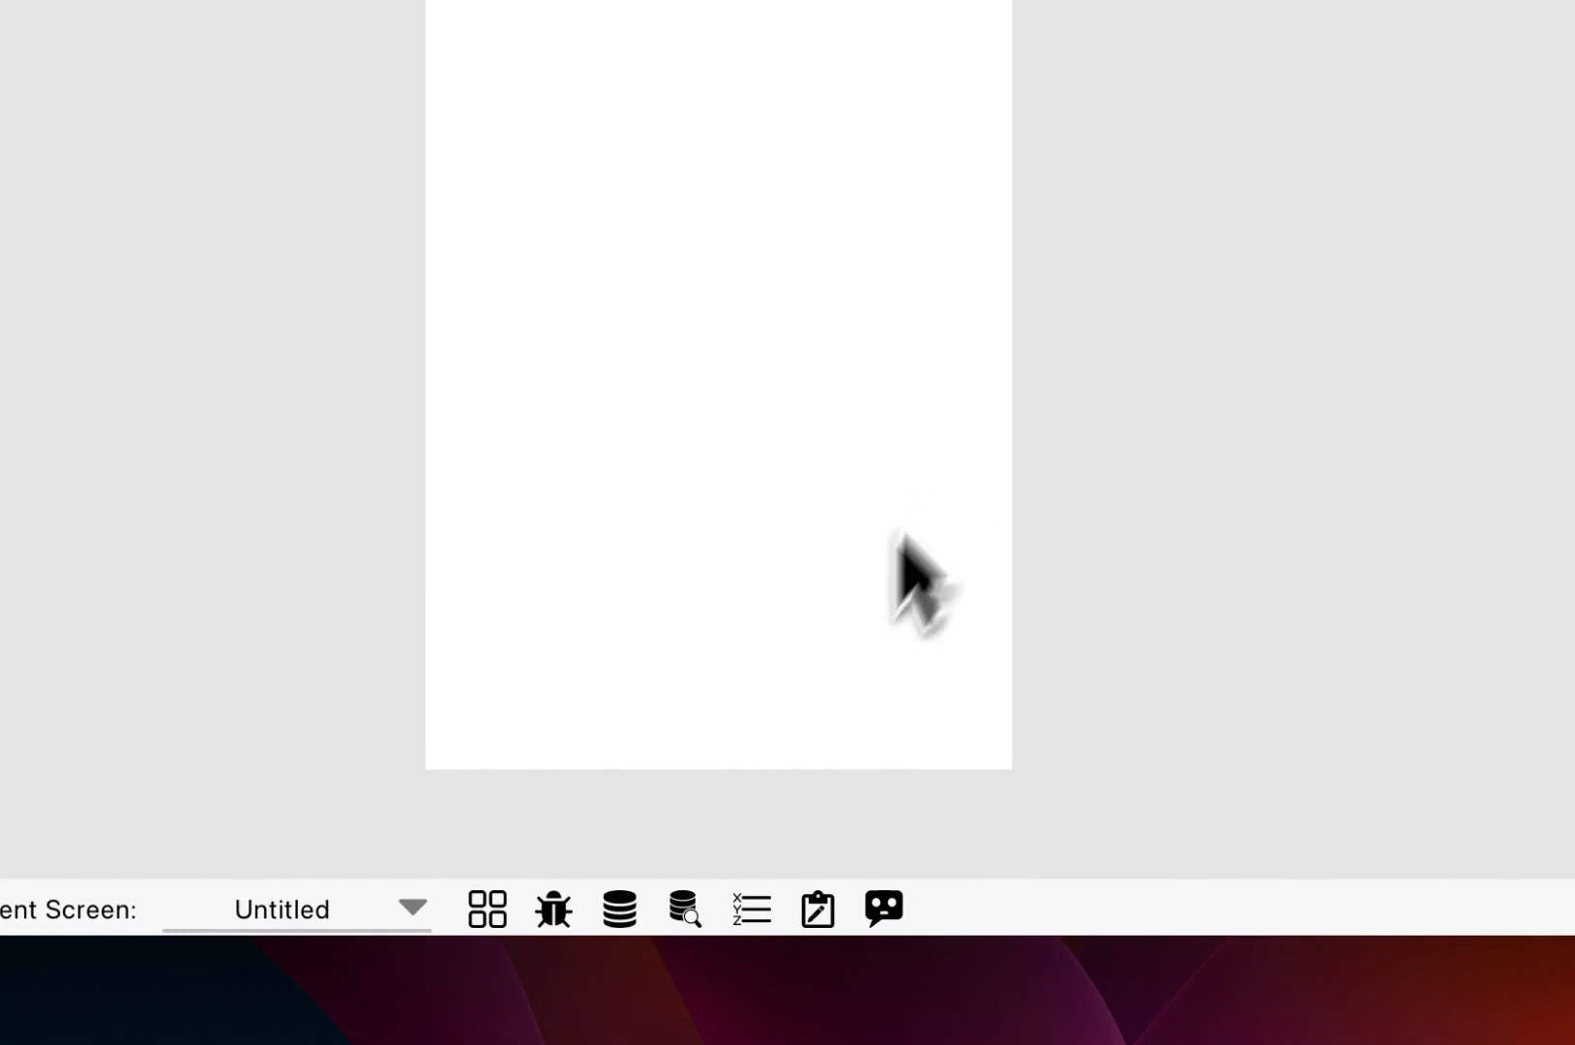
Step: Open the Database Modeler with the cdbBlobs and cdbUsers tables and expand it to full window
click(619, 908)
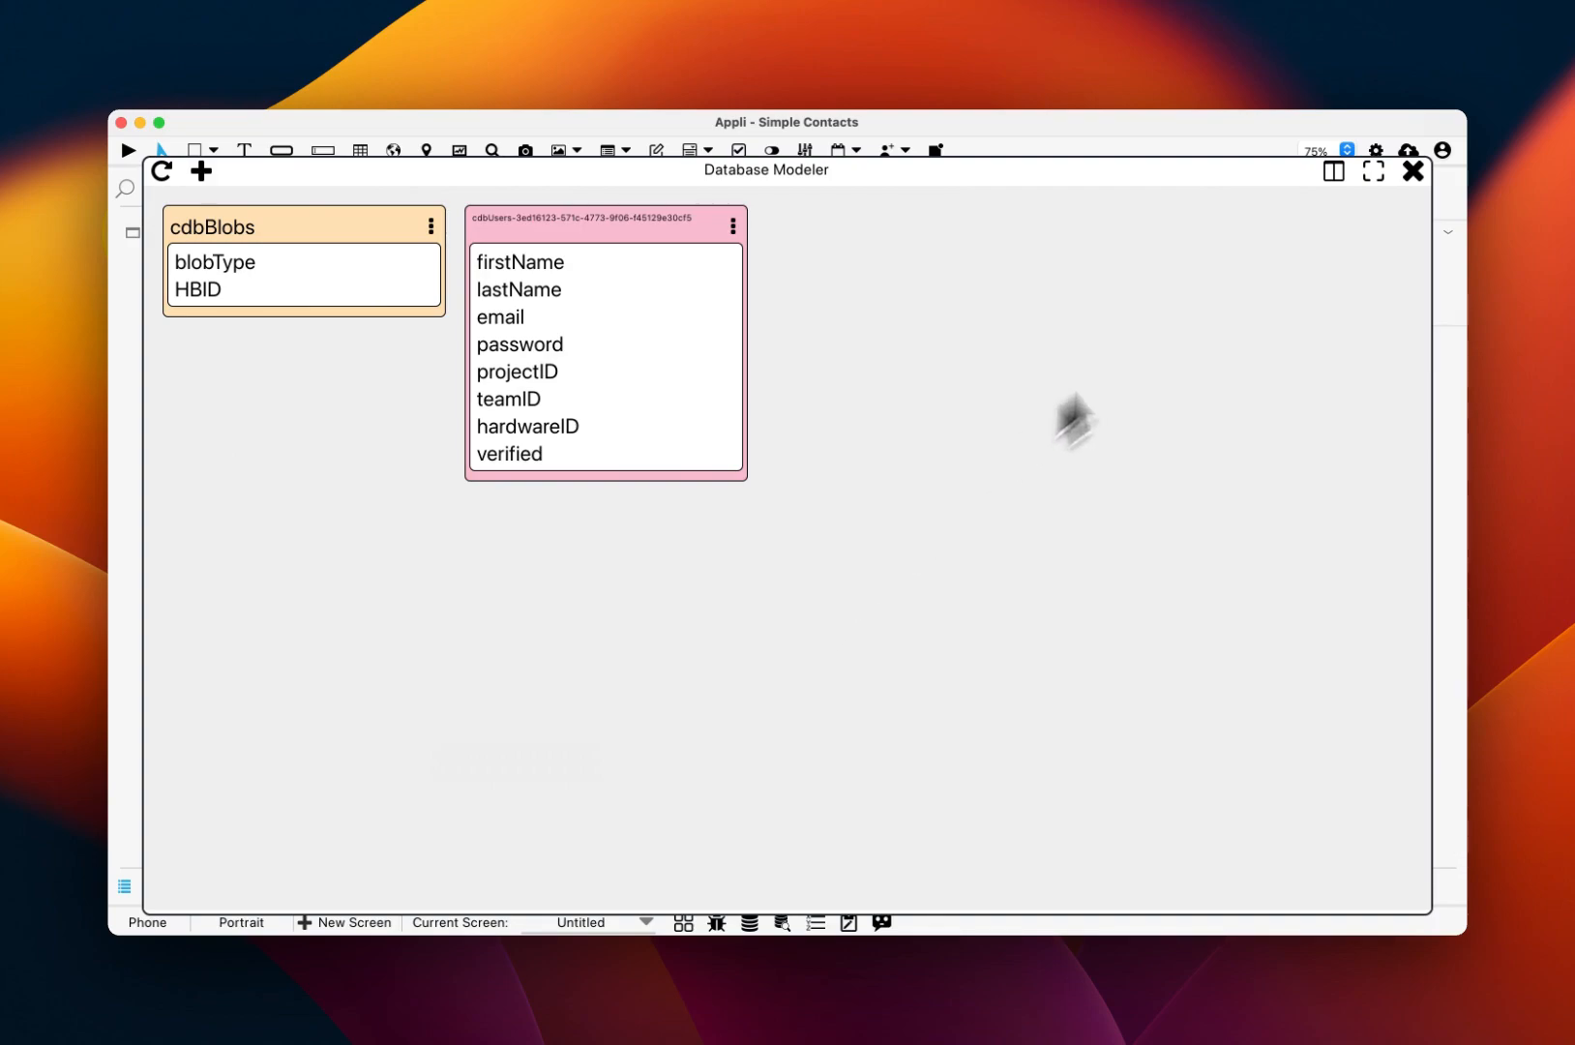
click(1376, 172)
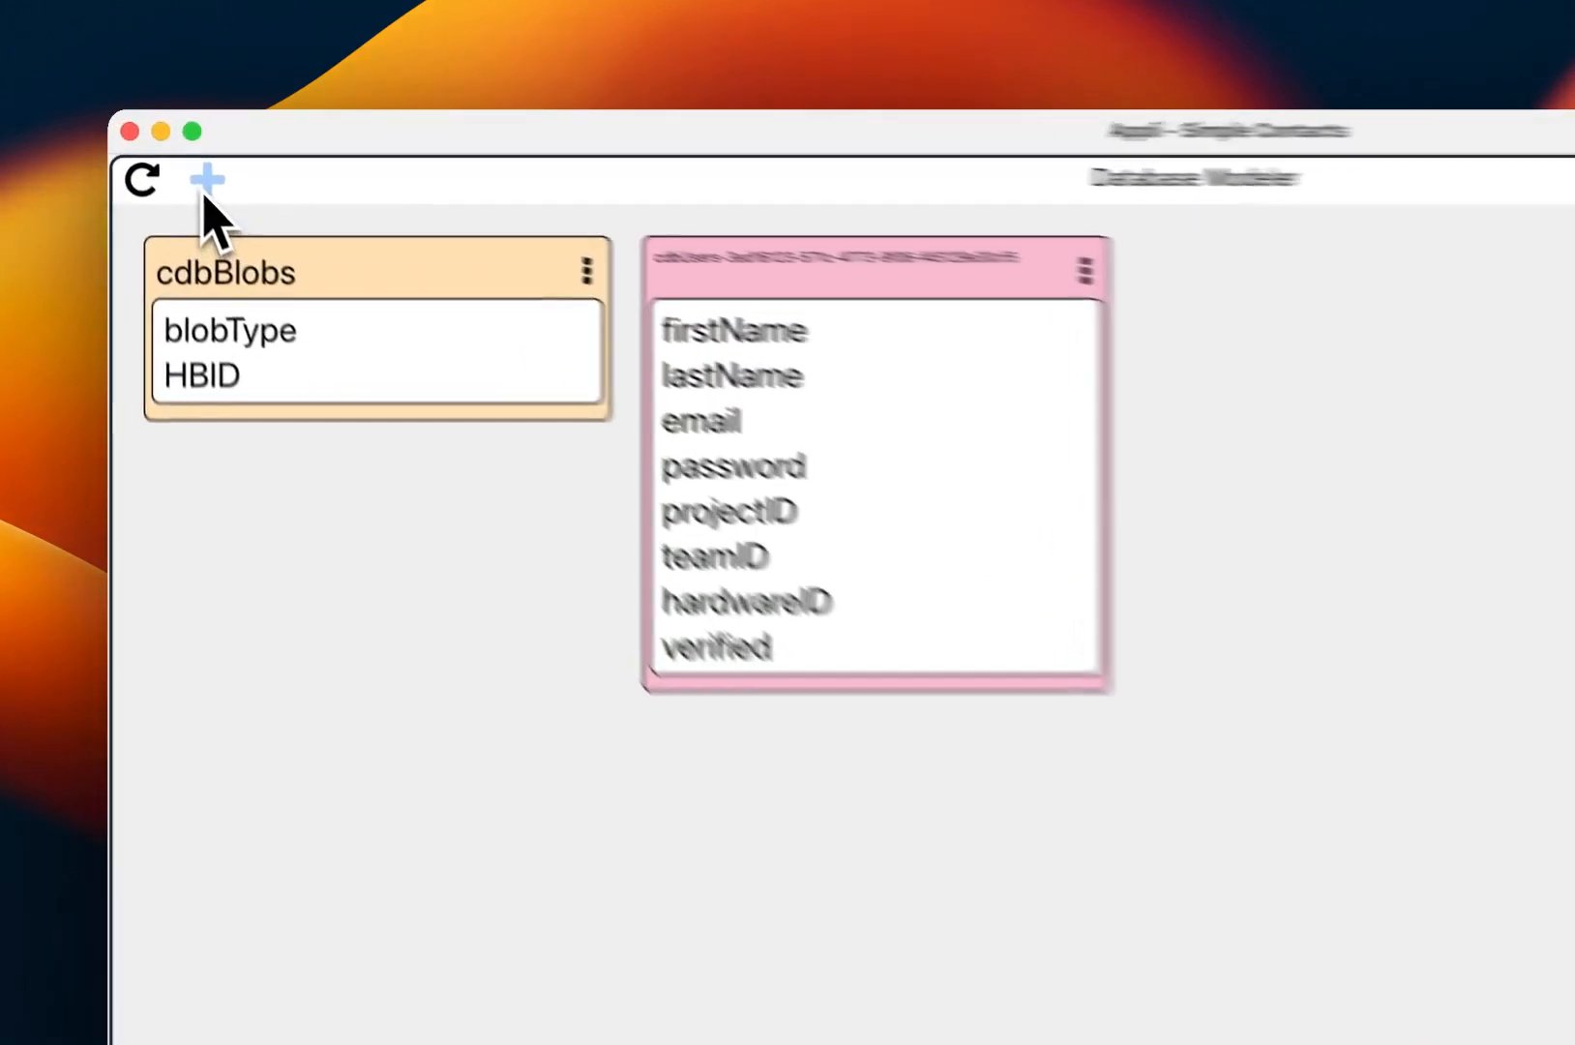
Step: Start a new database table named contacts
click(205, 179)
click(1101, 519)
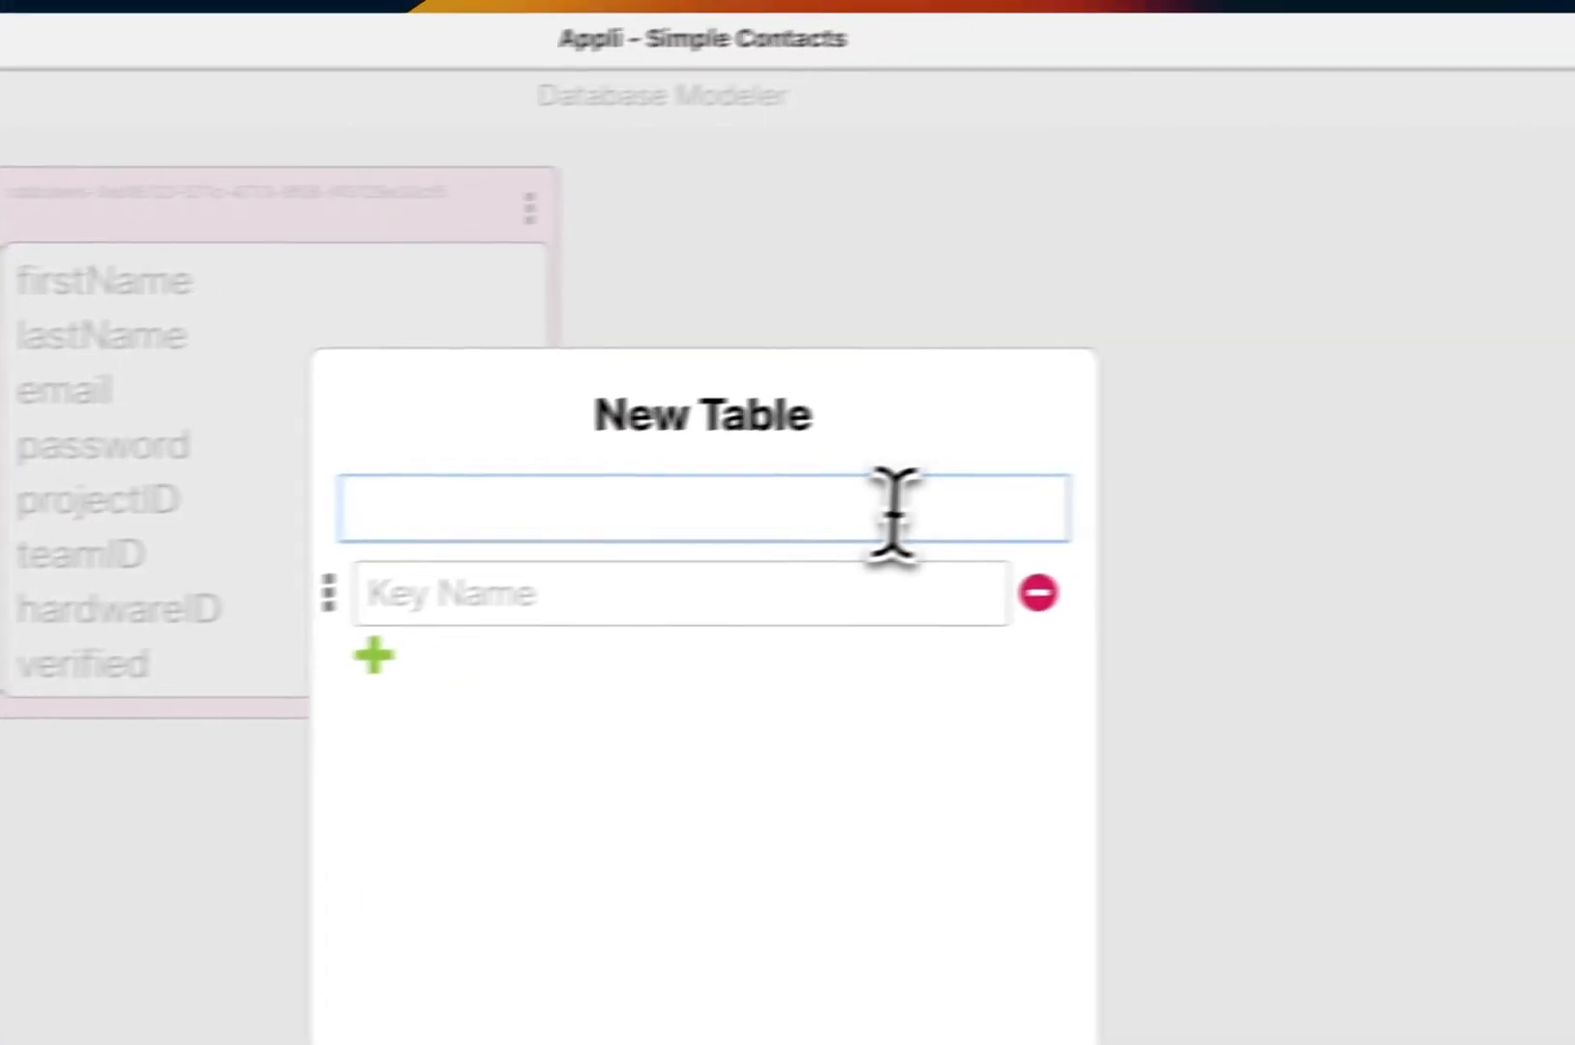
text(contacs)
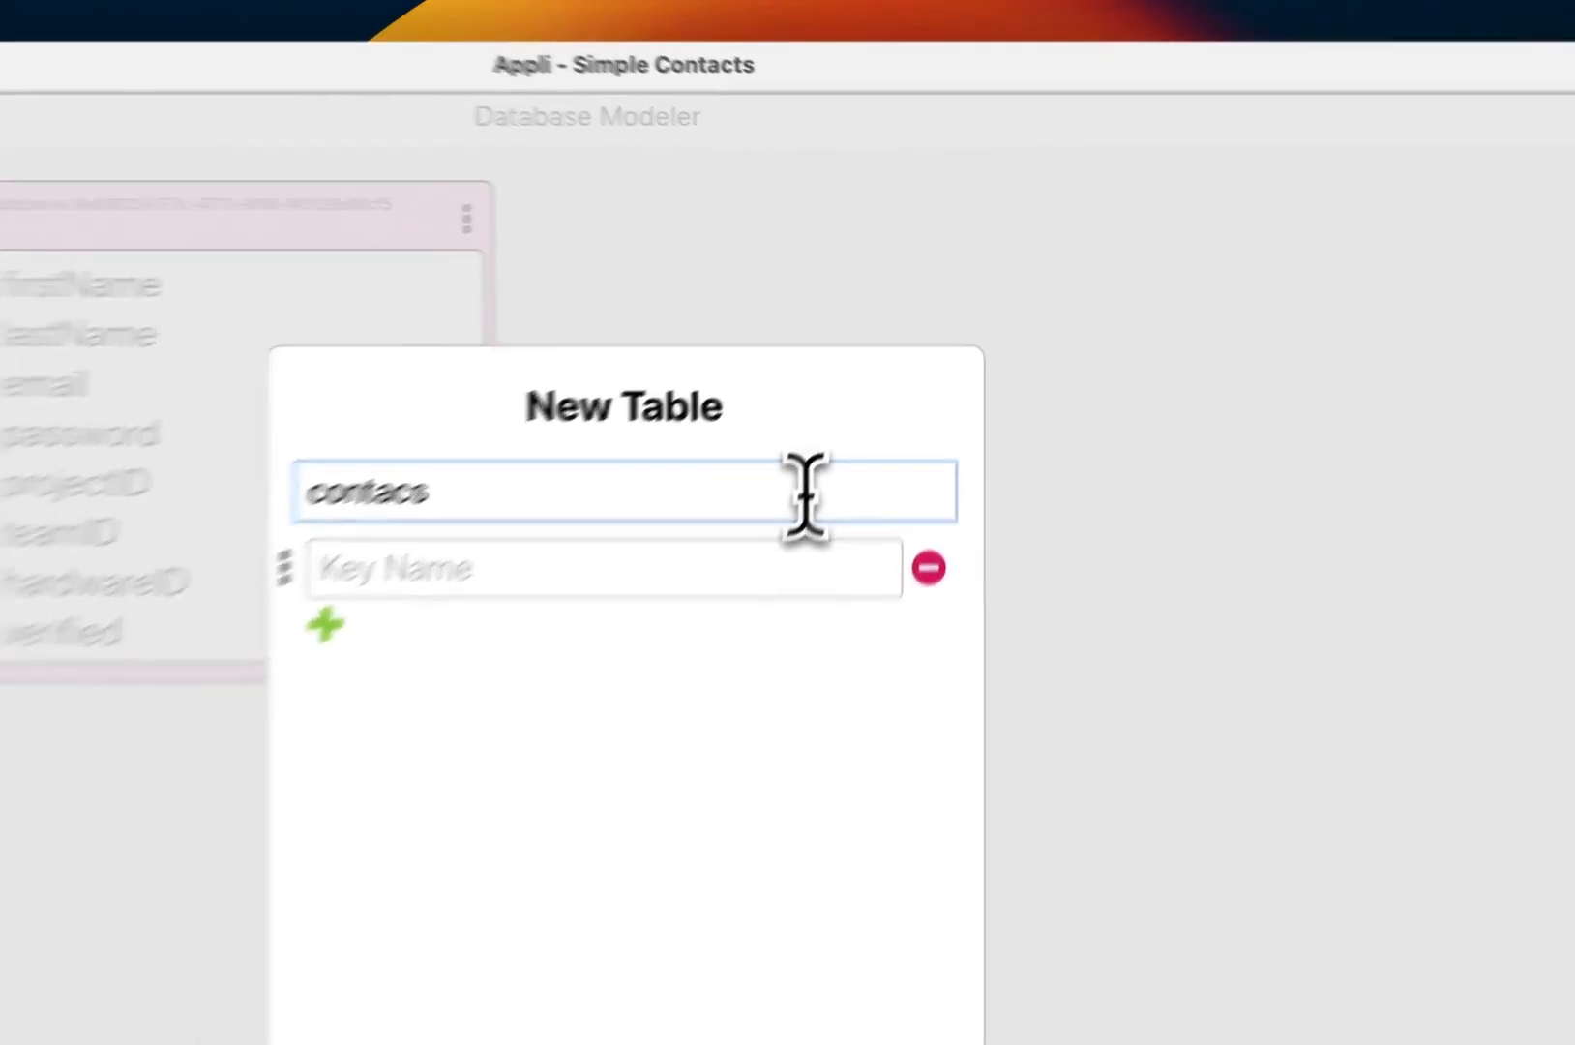
key(BackSpace)
text(ts)
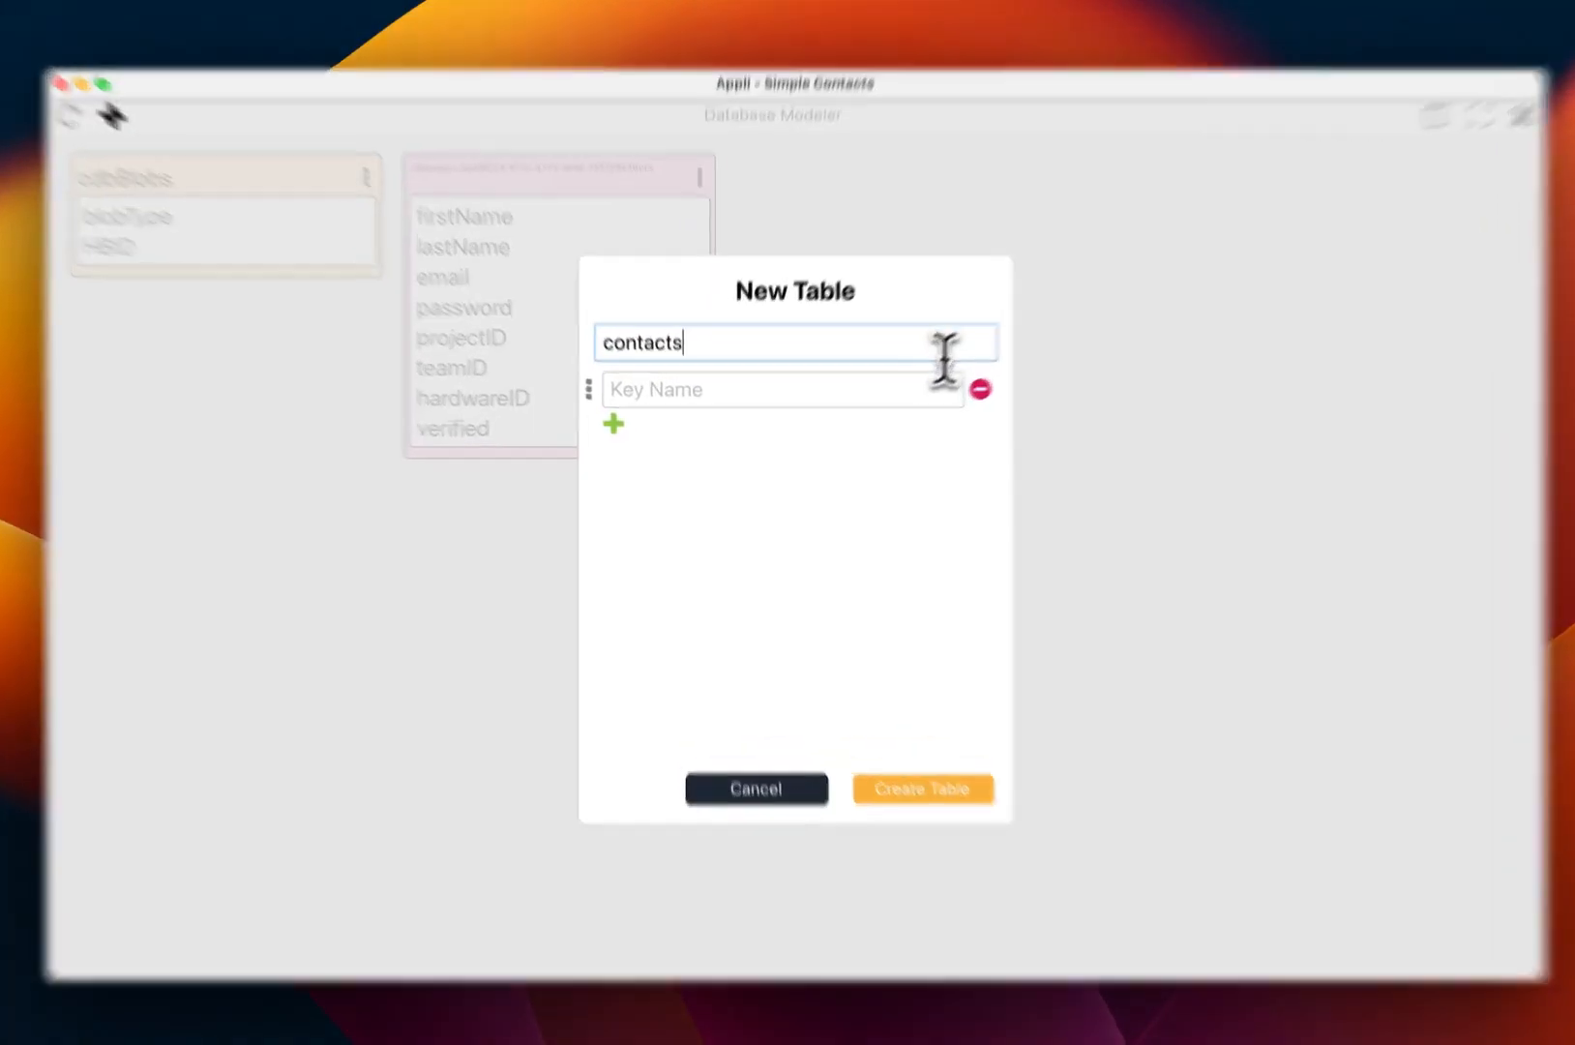
Step: Add name, email, phone and notes columns, create the table, and close the modeler
click(895, 400)
text(name)
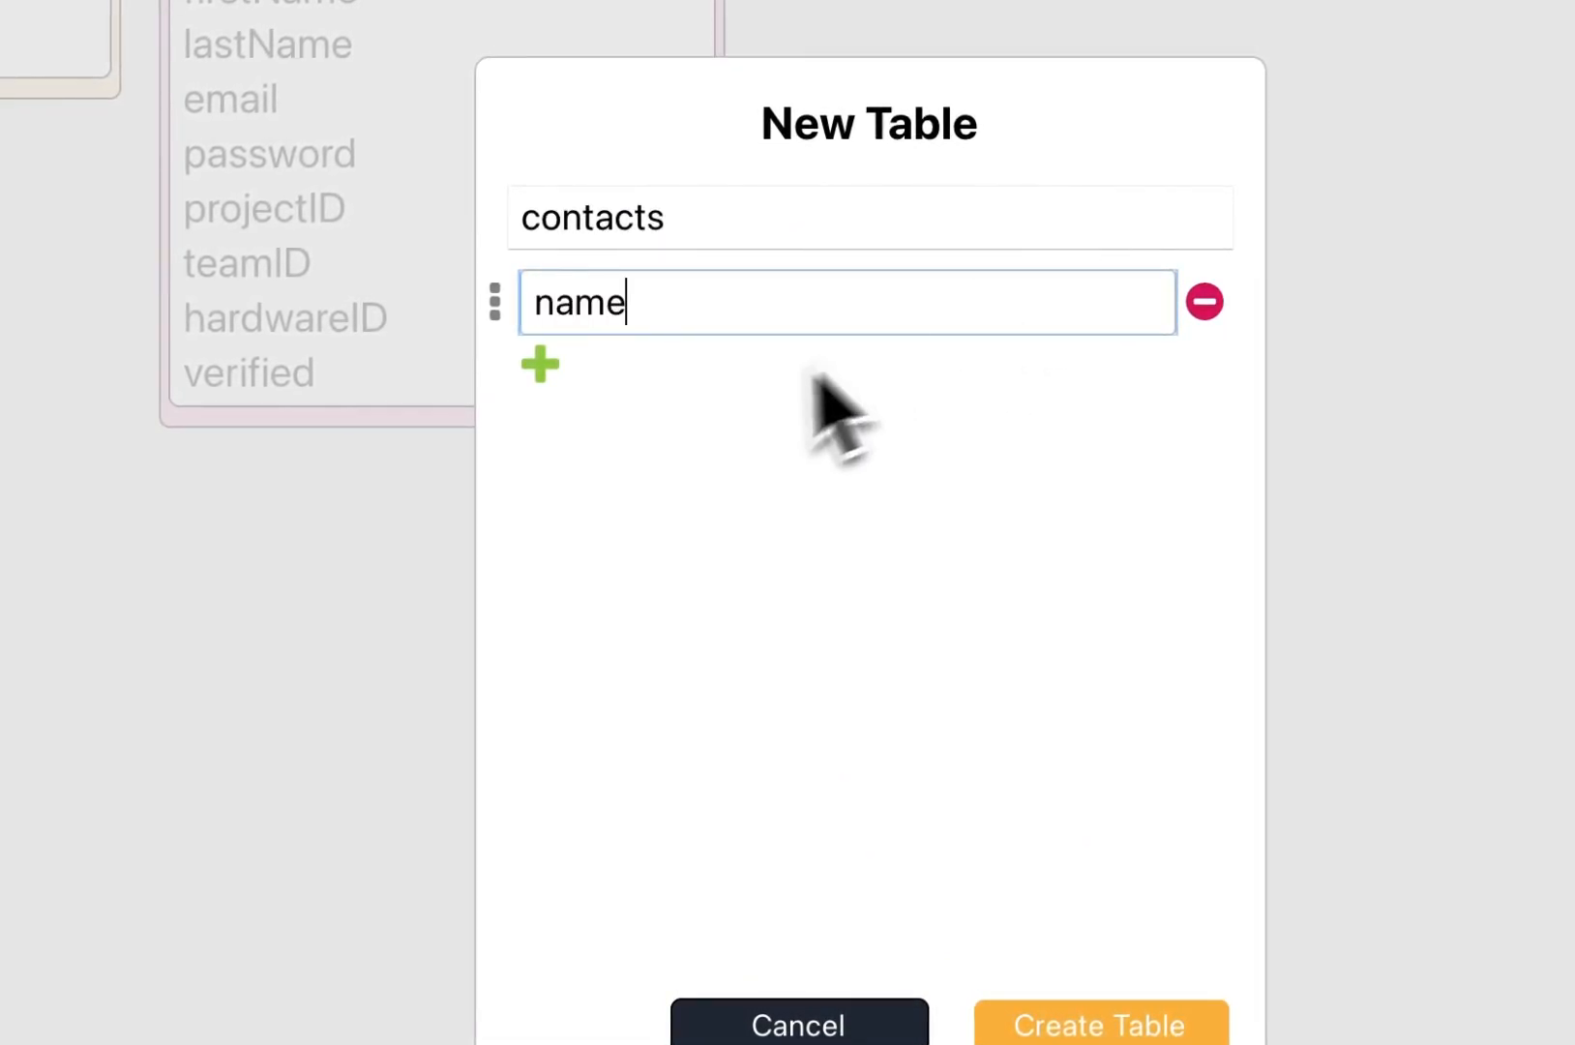
click(541, 364)
text(email)
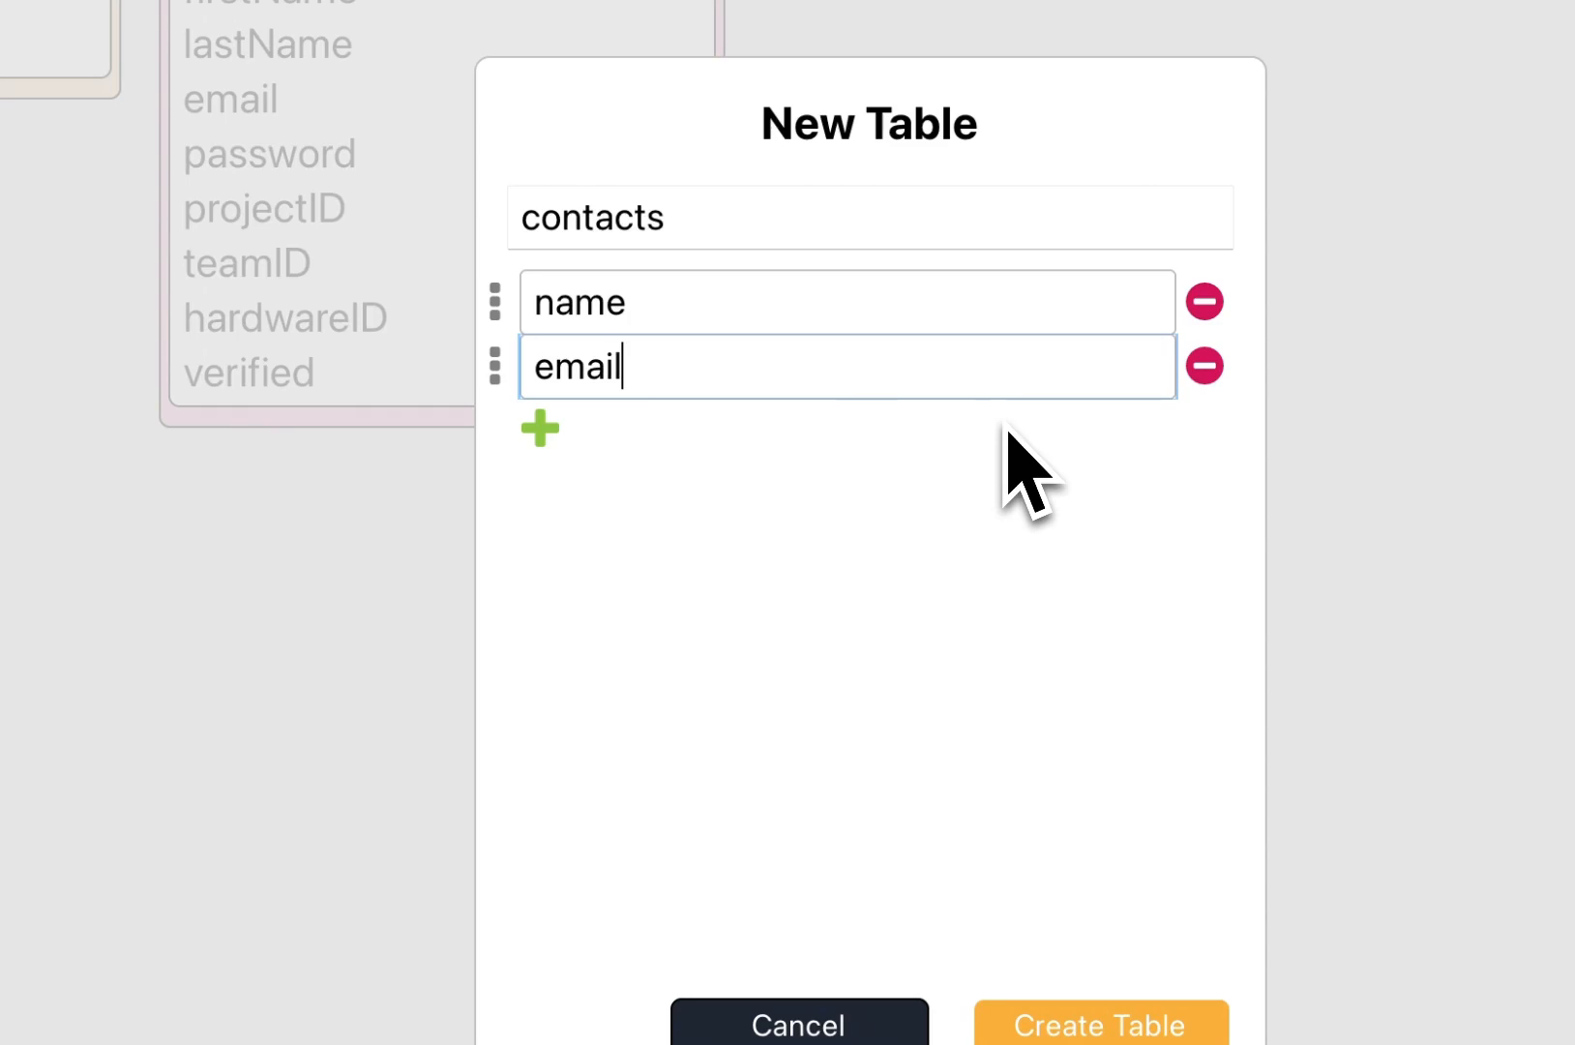
click(540, 429)
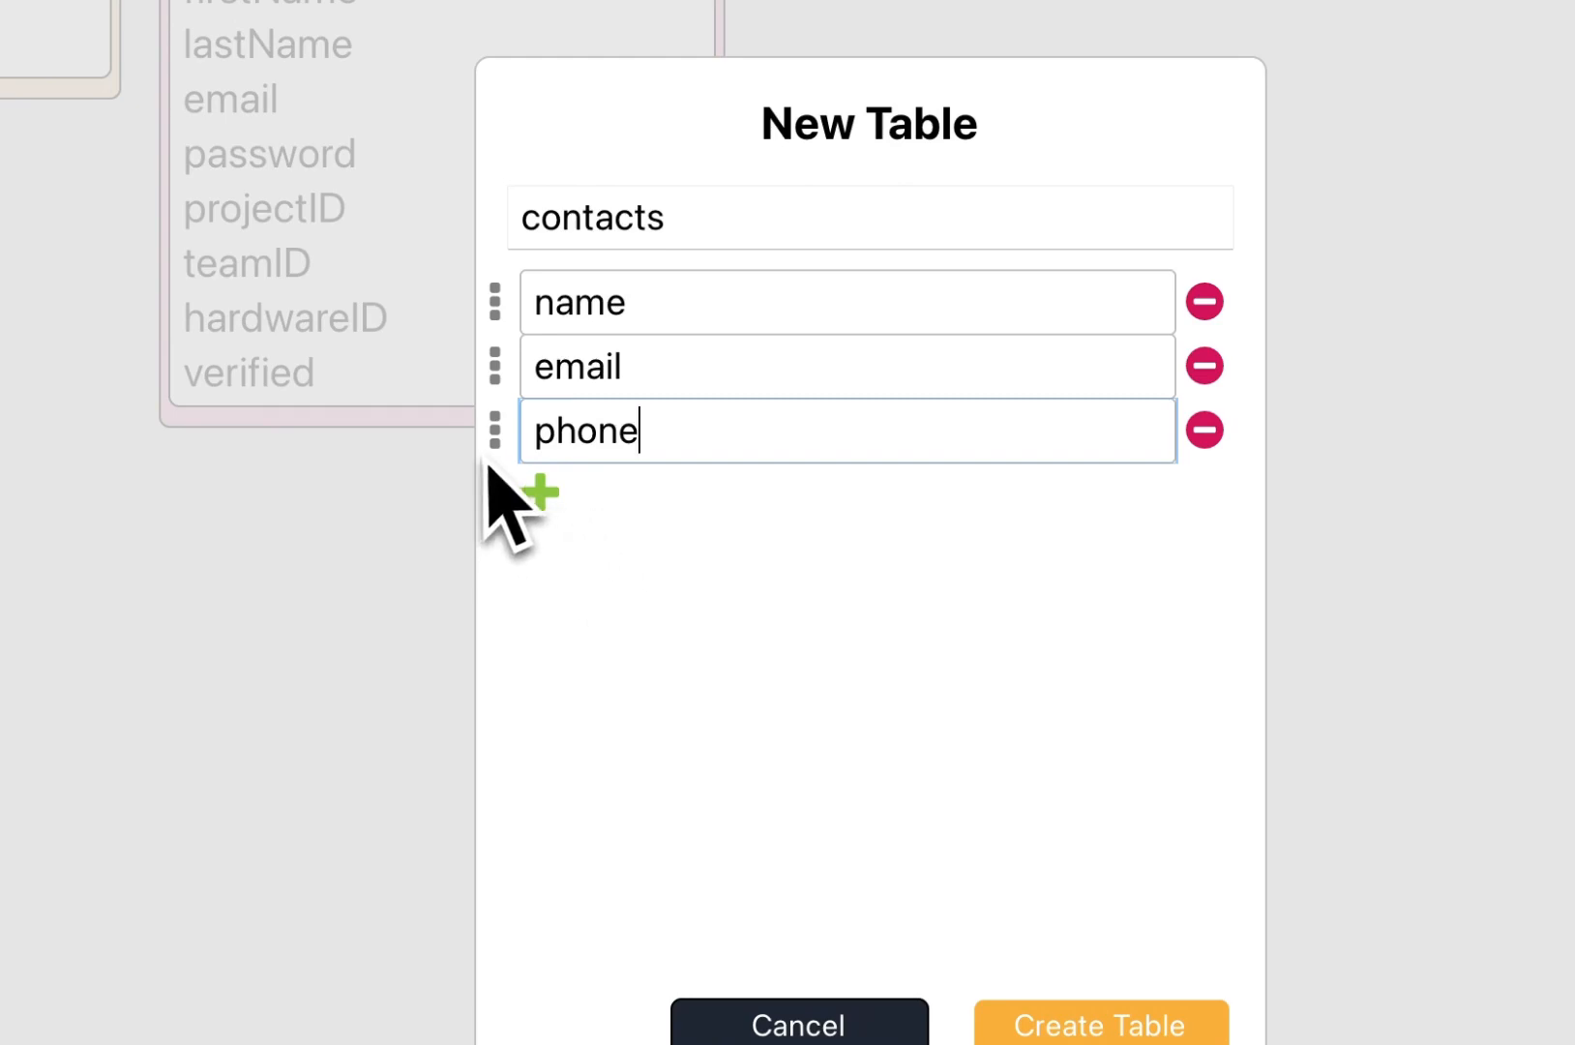
click(540, 492)
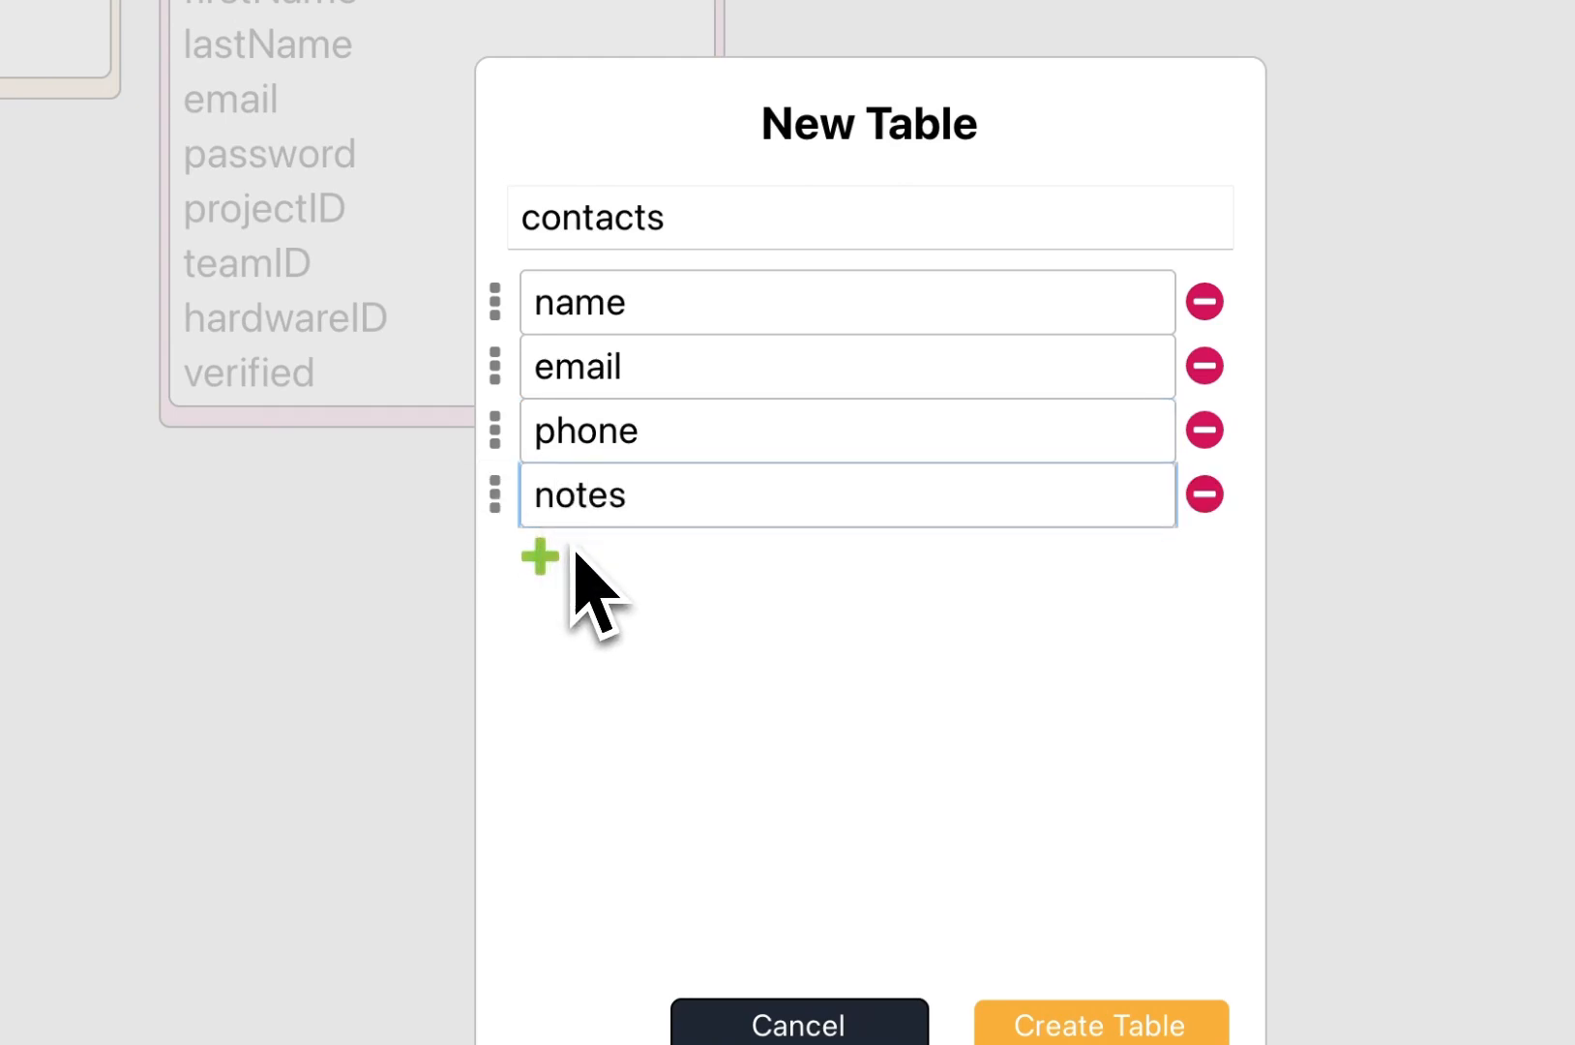
click(1027, 1023)
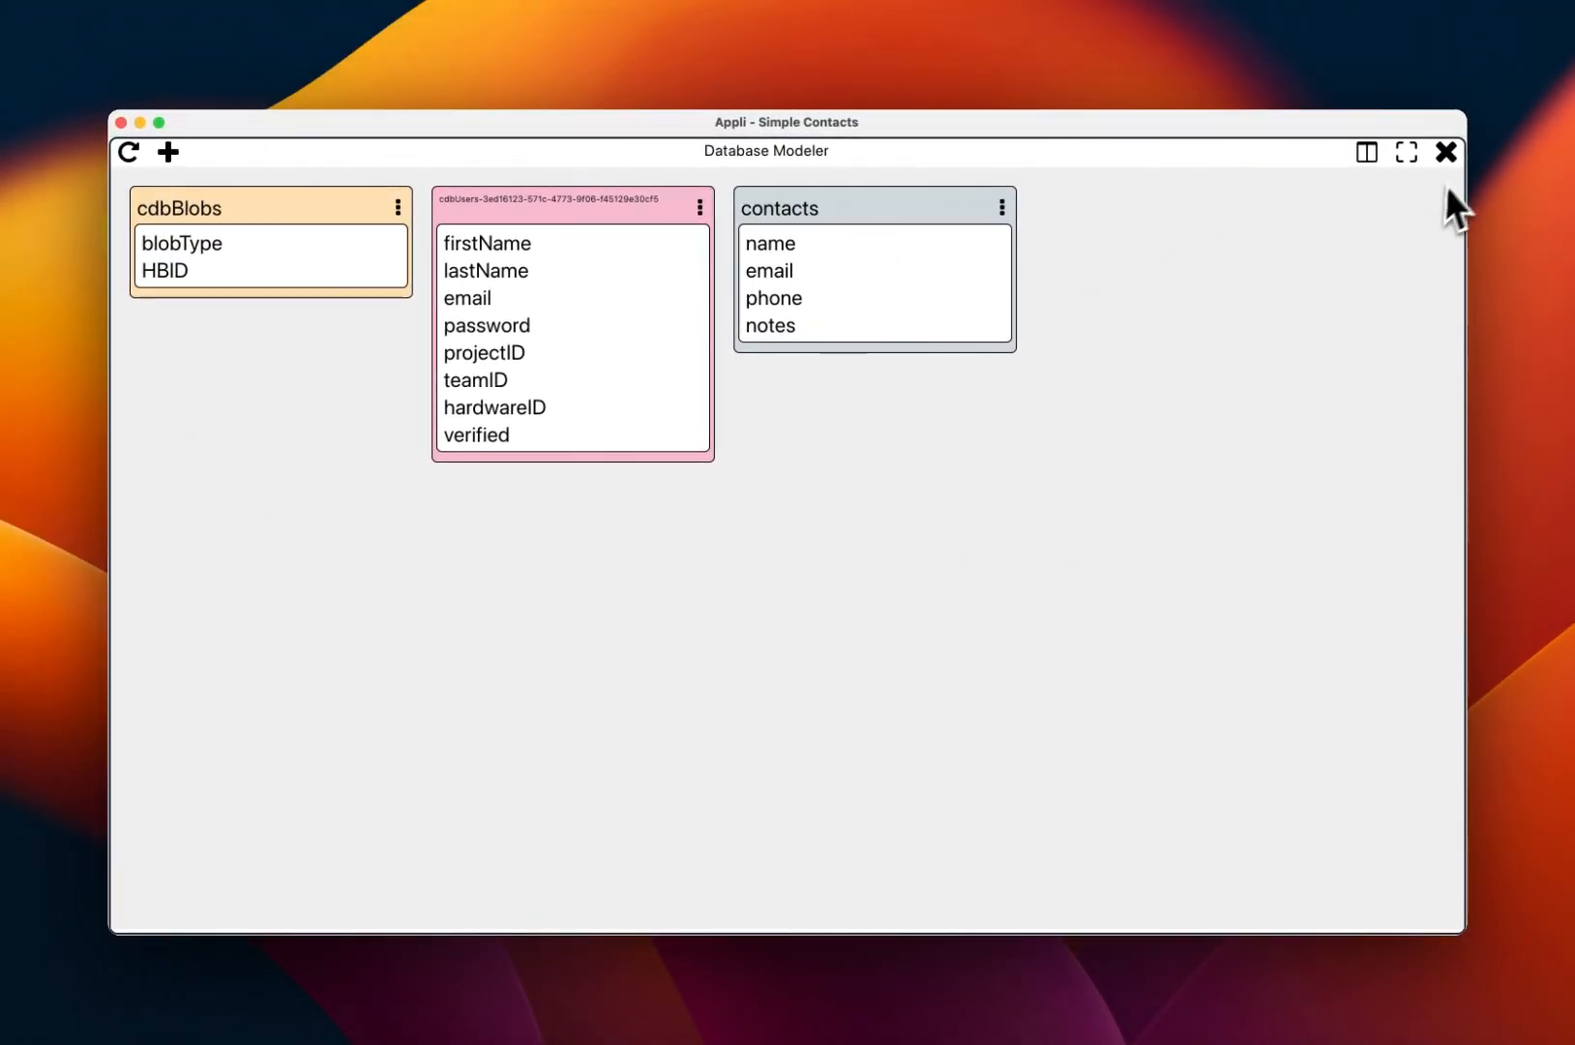
click(1454, 156)
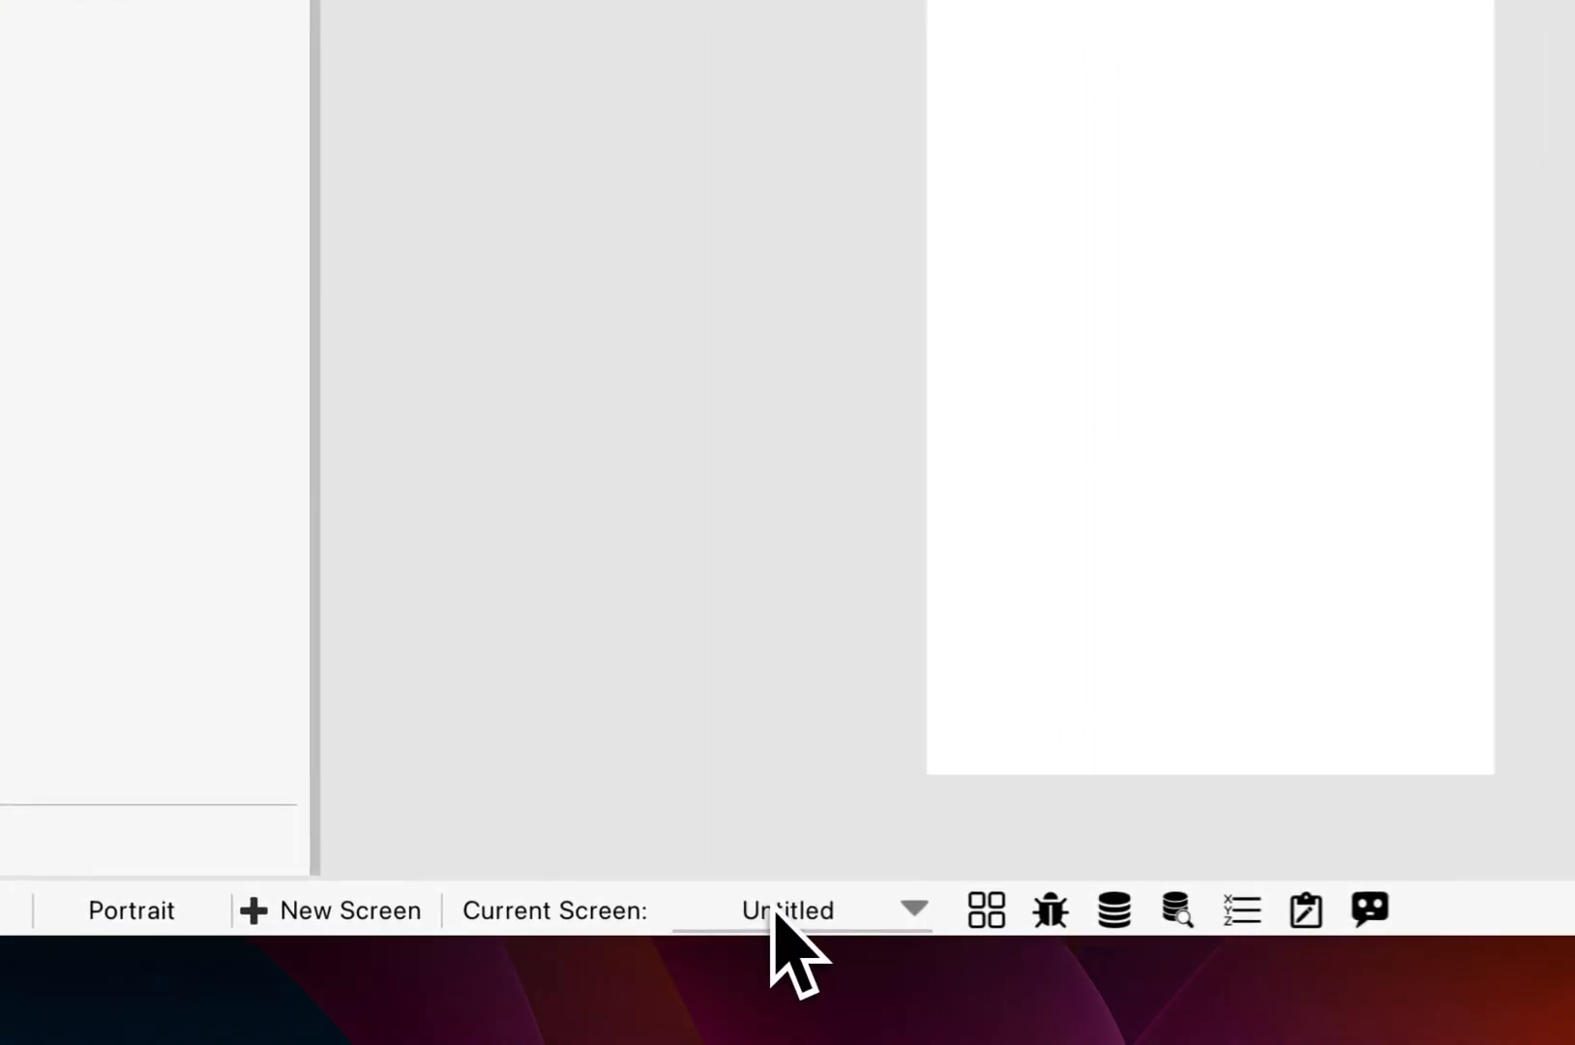
Step: Rename the Untitled screen in the bottom bar to Contacts Form
double_click(571, 917)
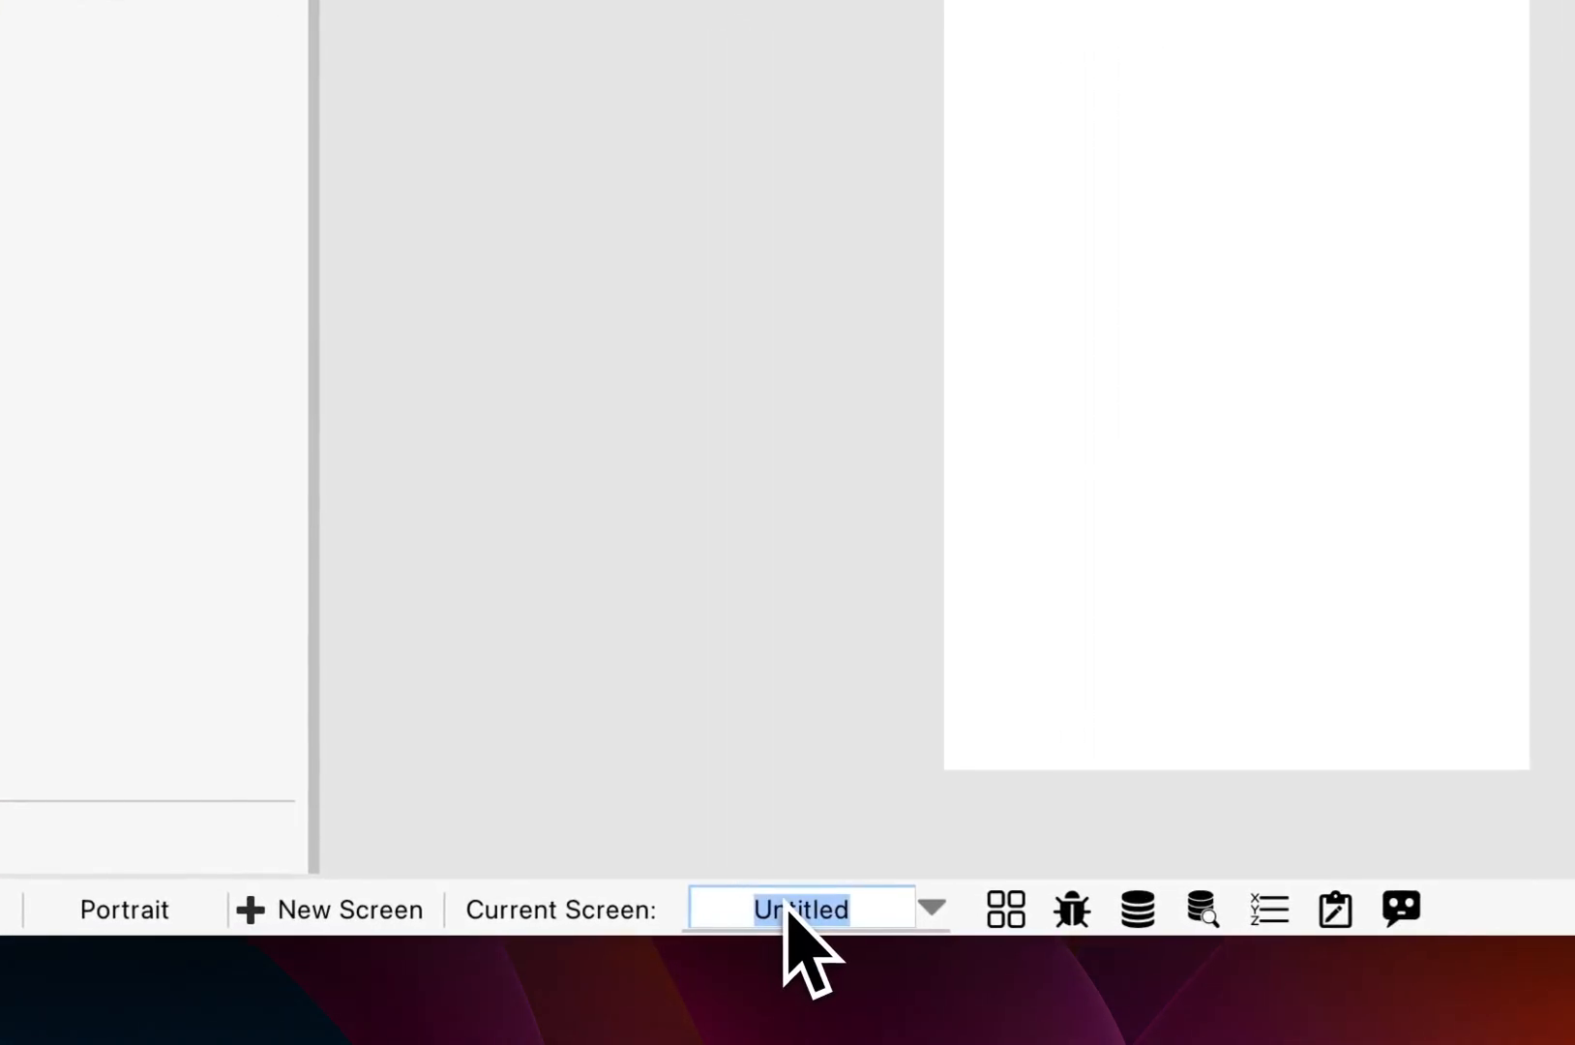
text(Contact)
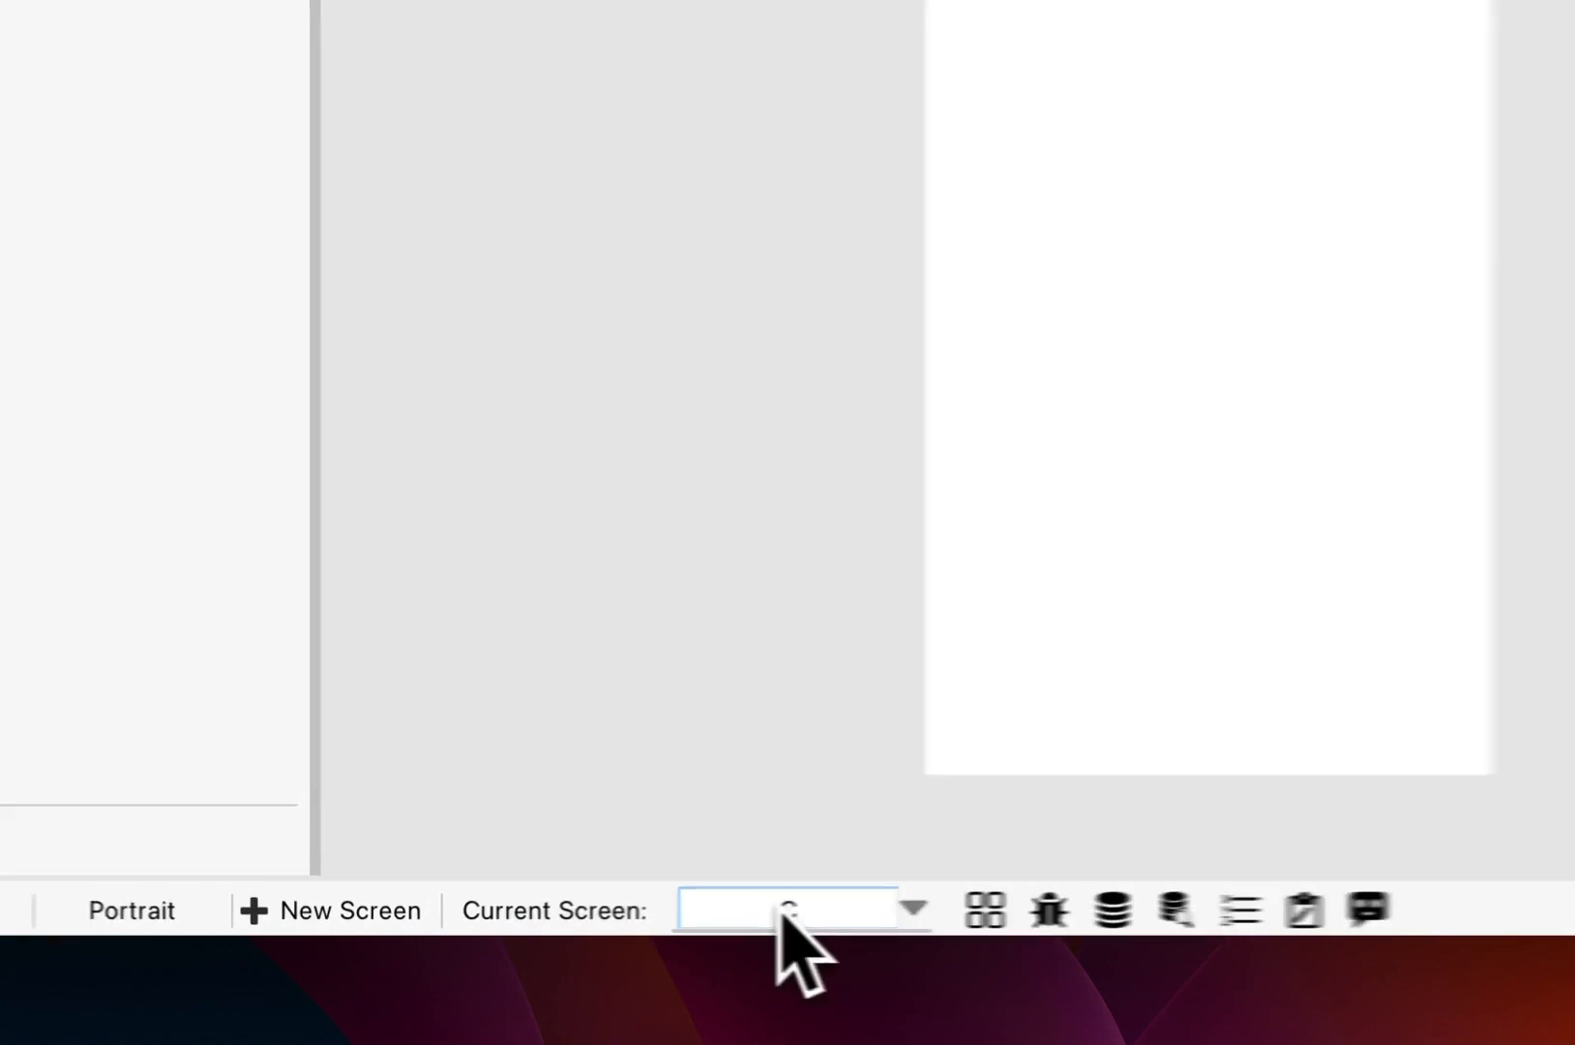
text(s)
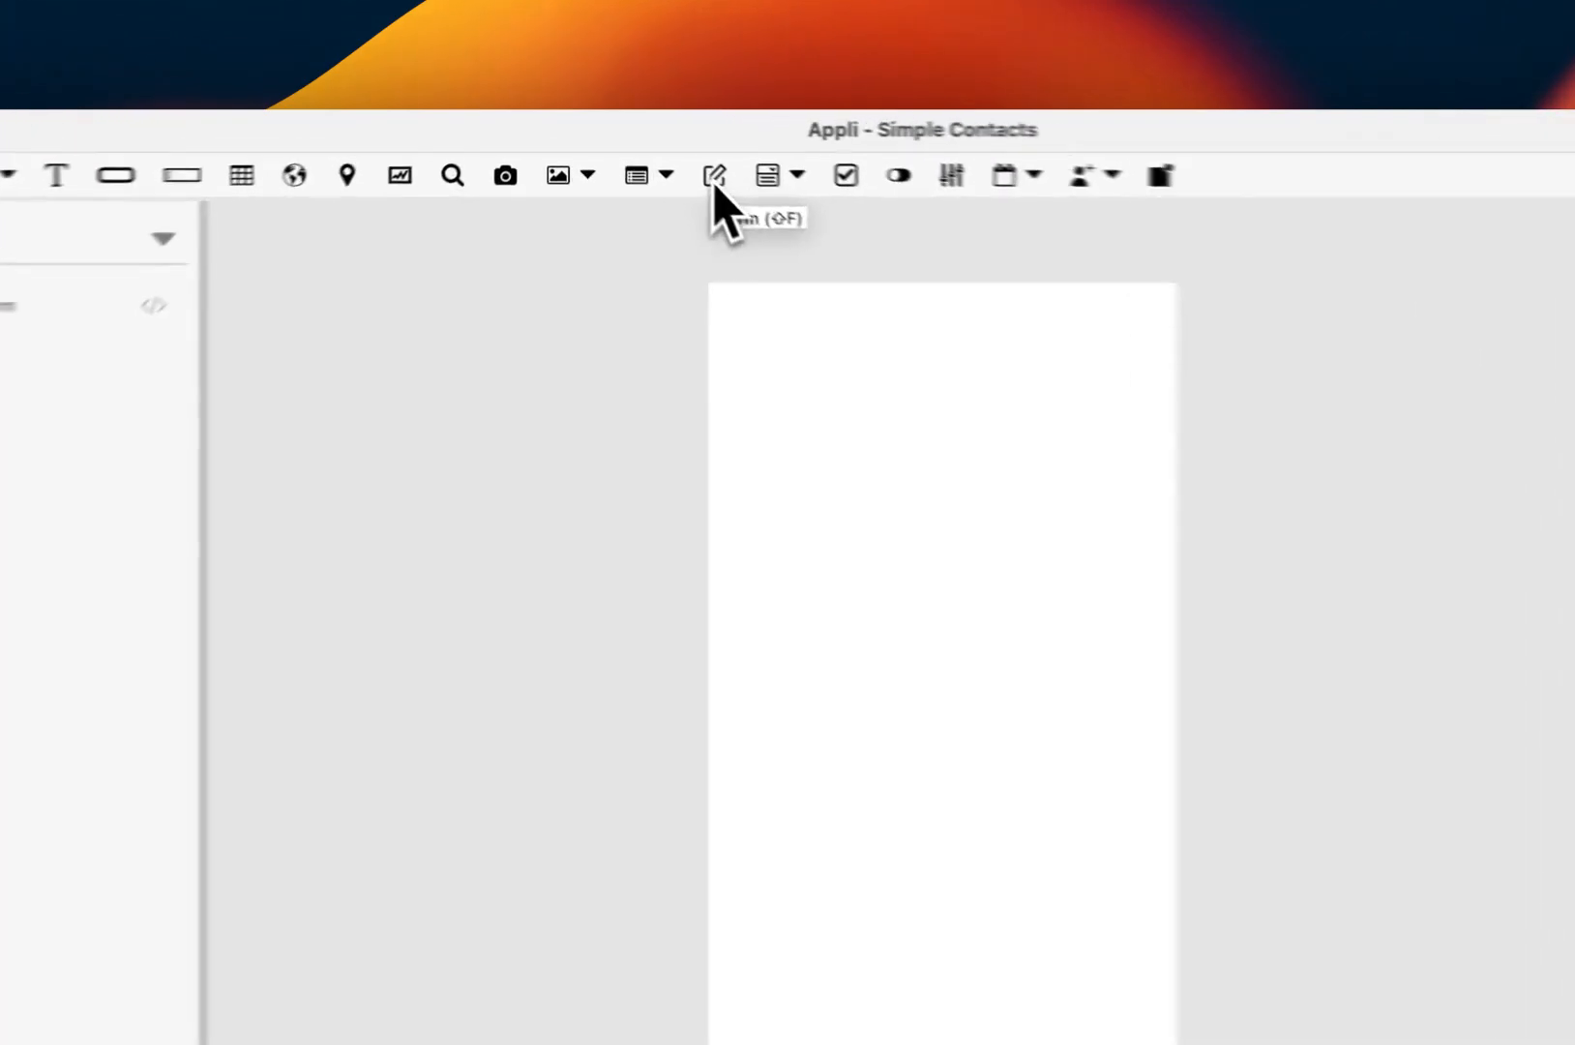
Step: Draw a form element over the page and name it contact form
click(712, 176)
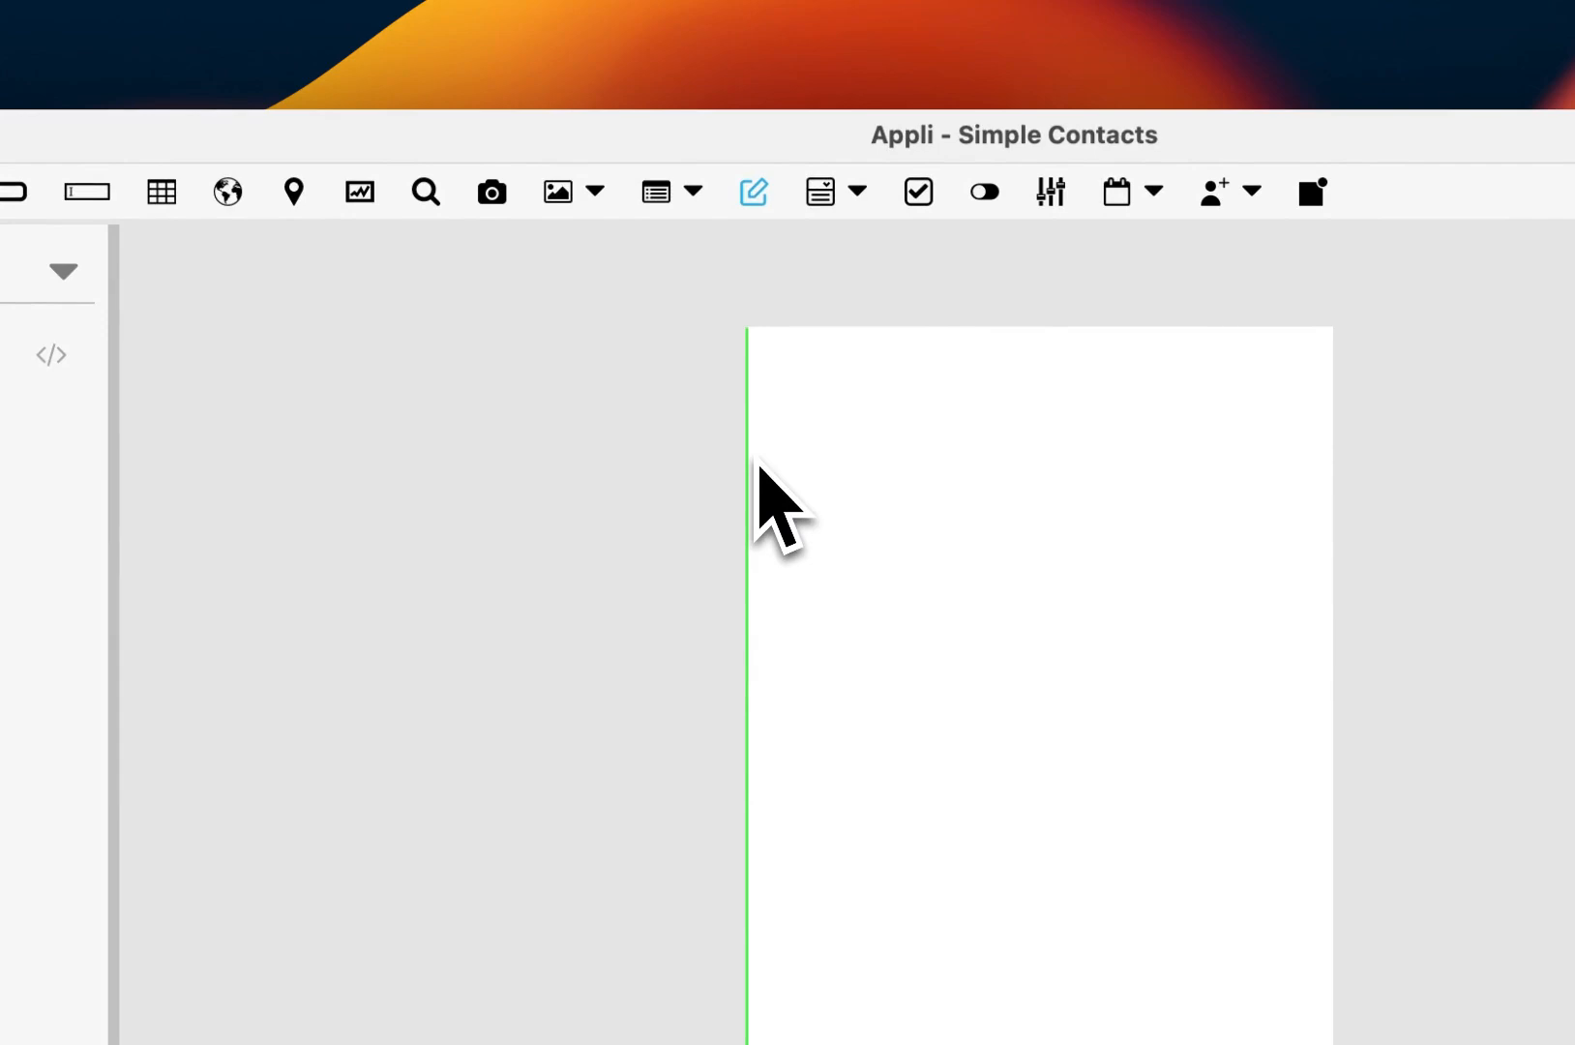
drag(753, 397, 1322, 1044)
drag(767, 784, 766, 780)
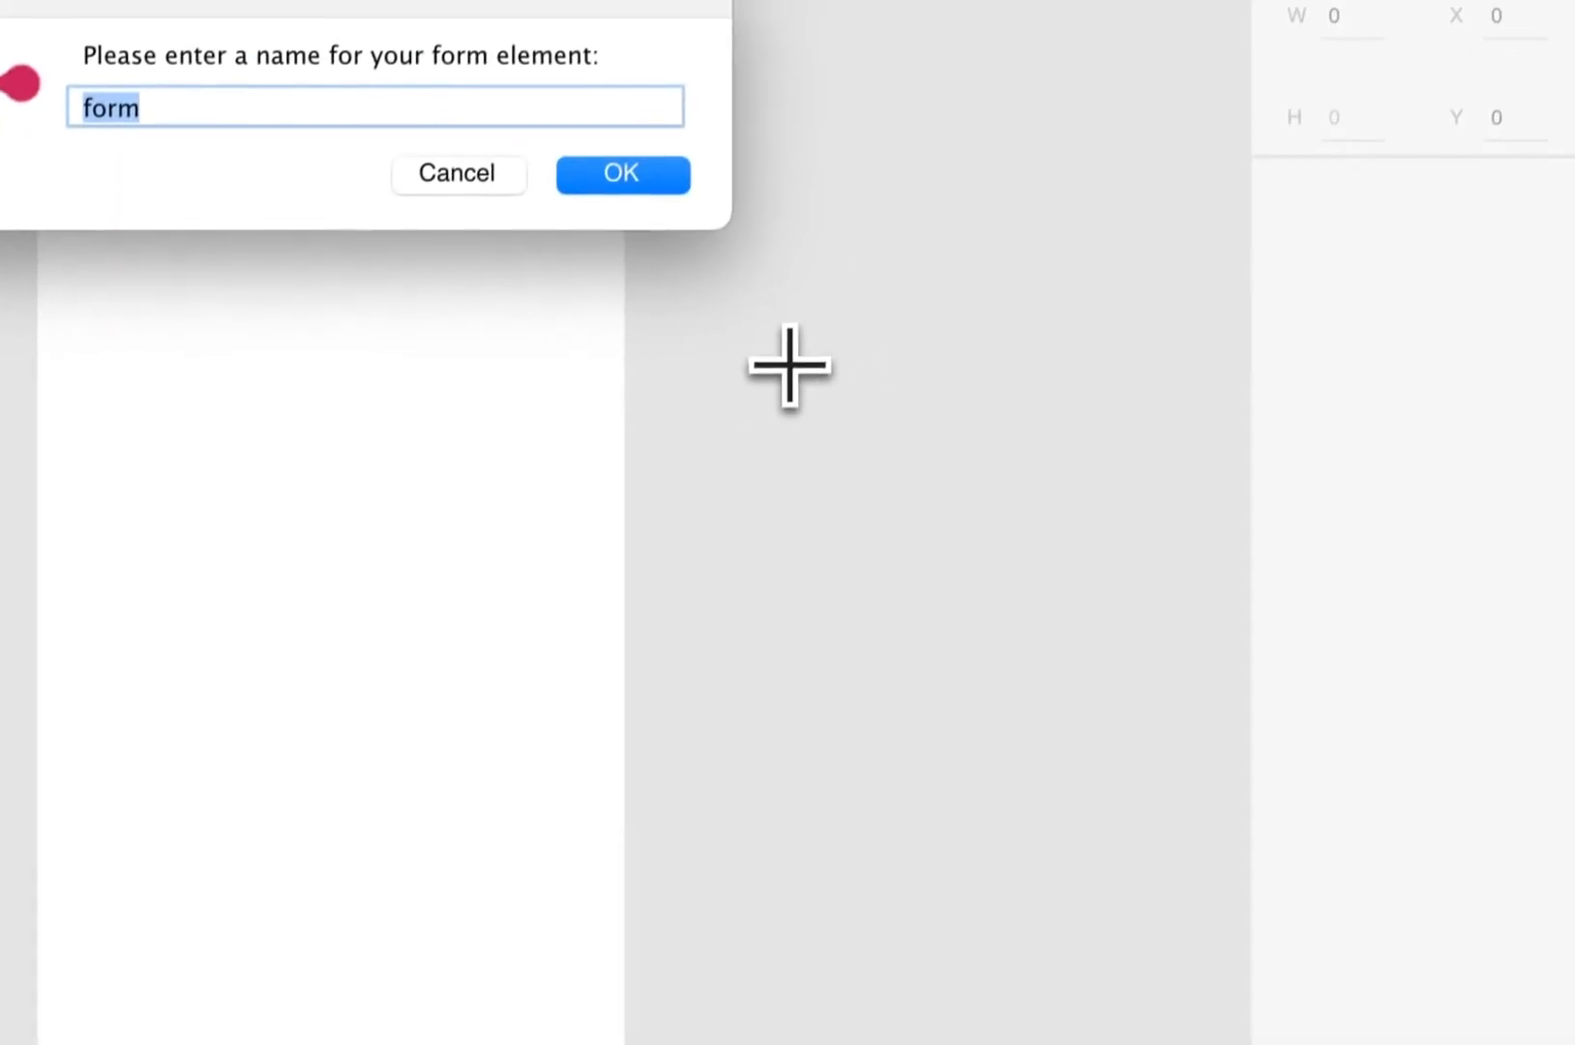
text(contact form)
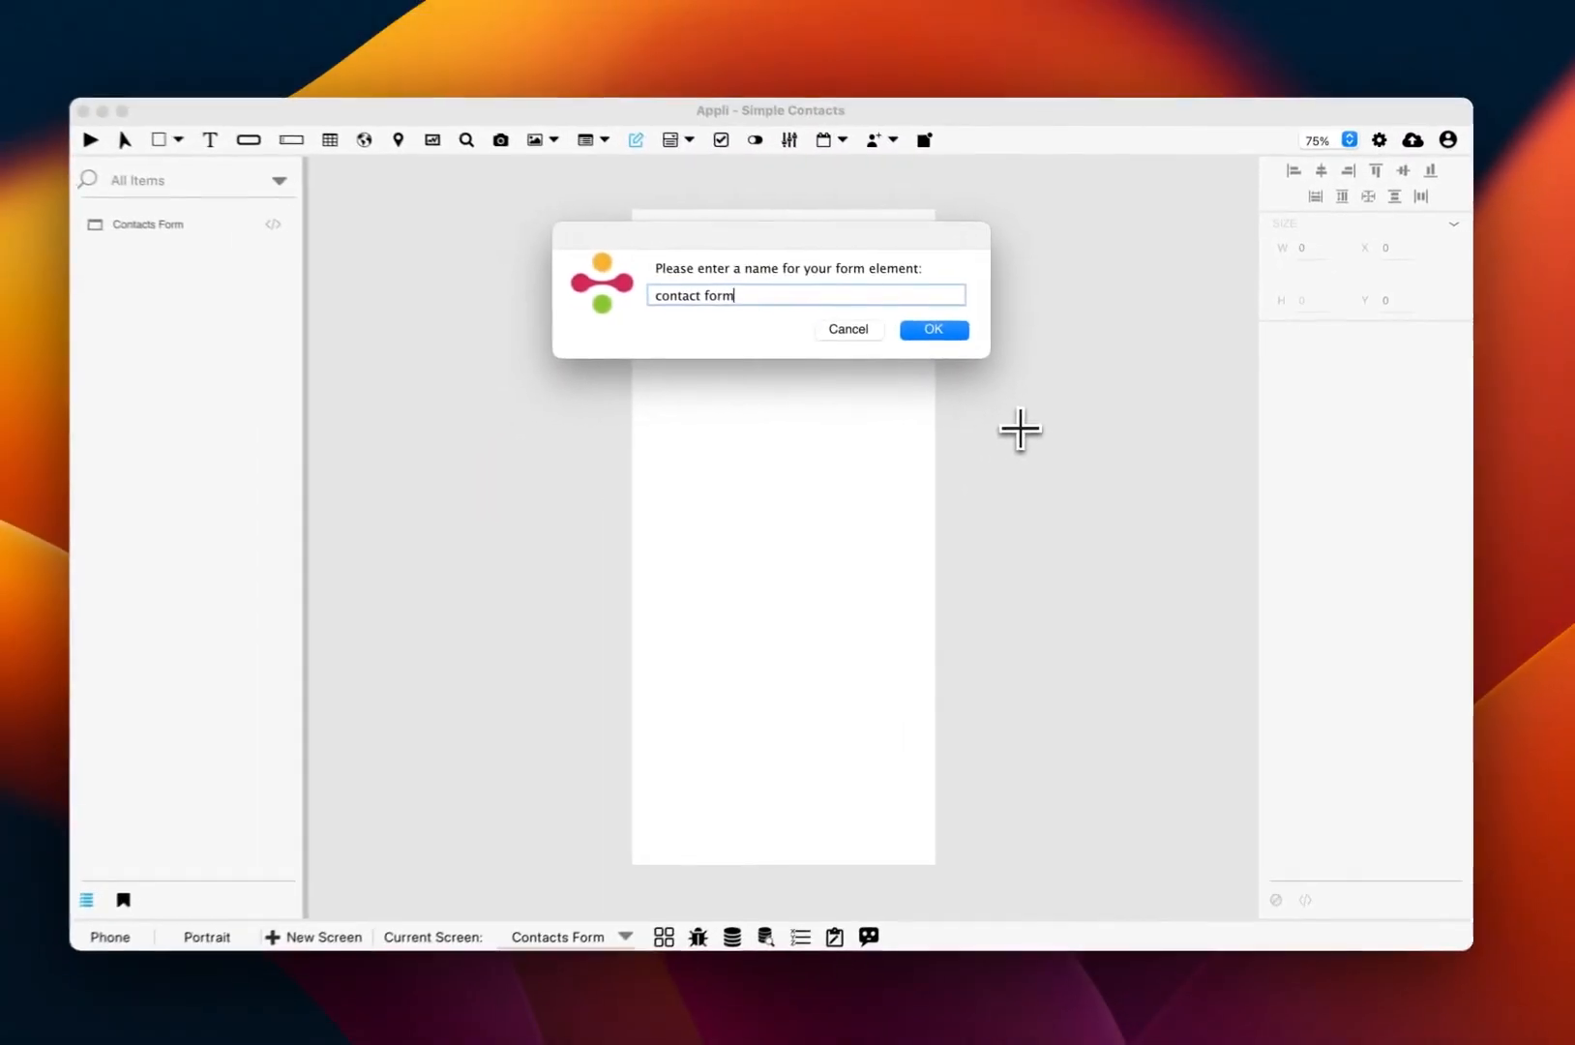
key(Return)
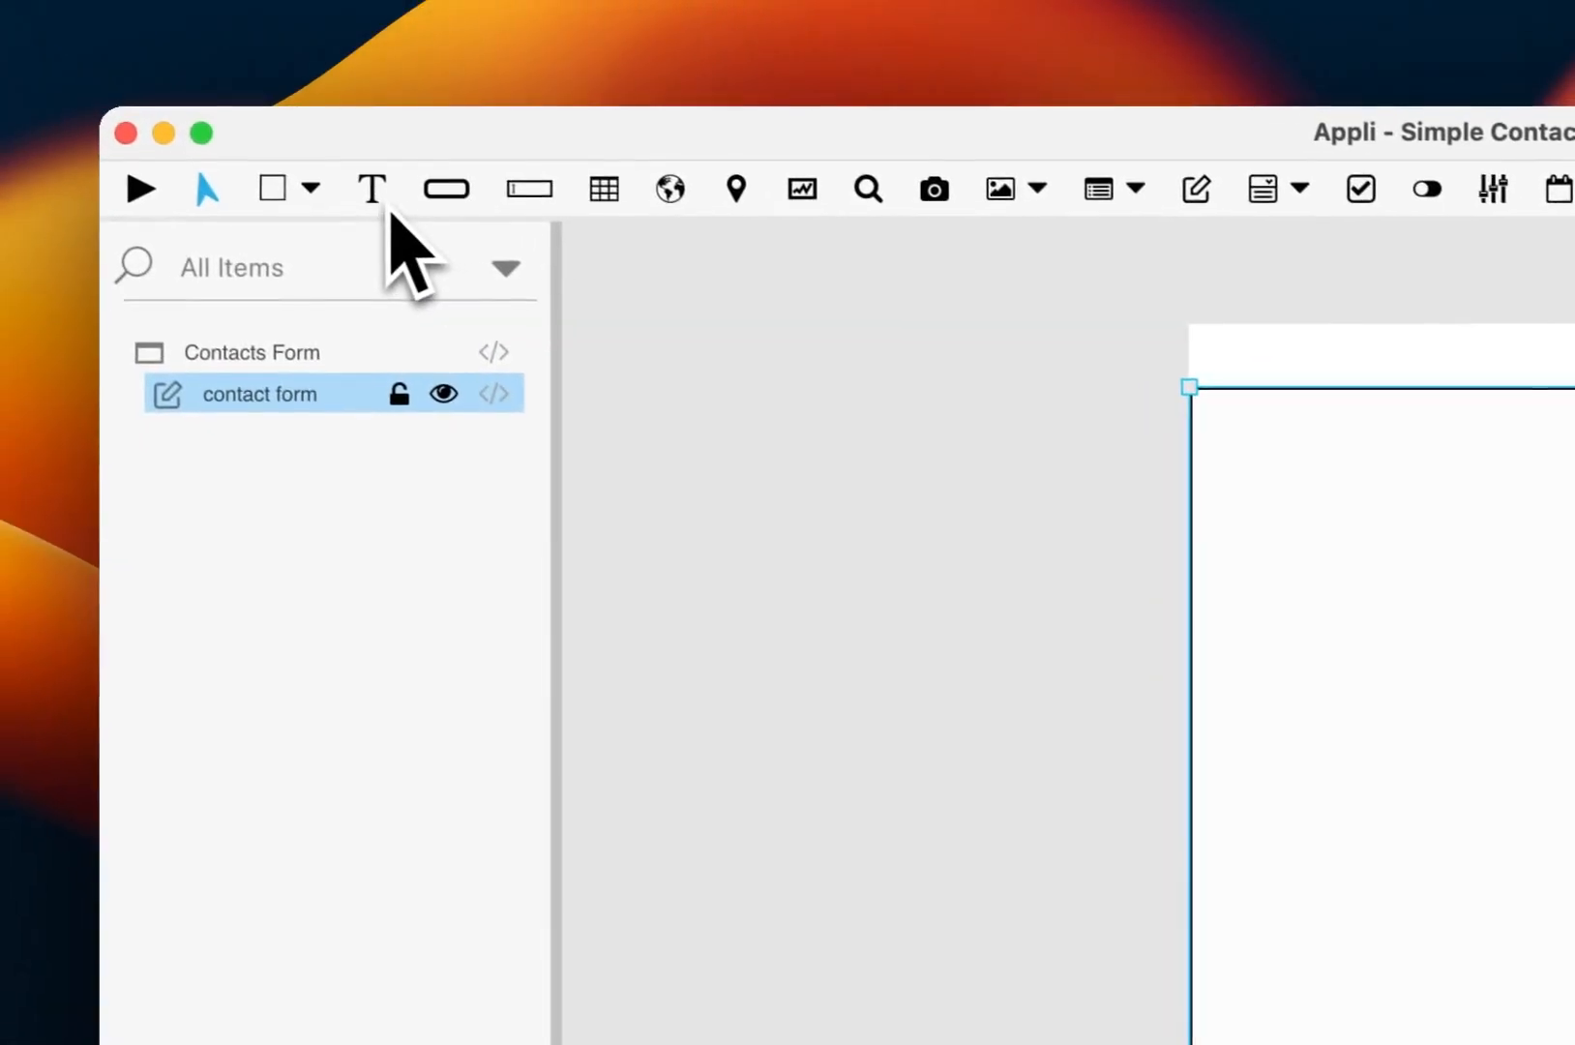
Step: Add a Name text label across the top of the contact form
click(387, 203)
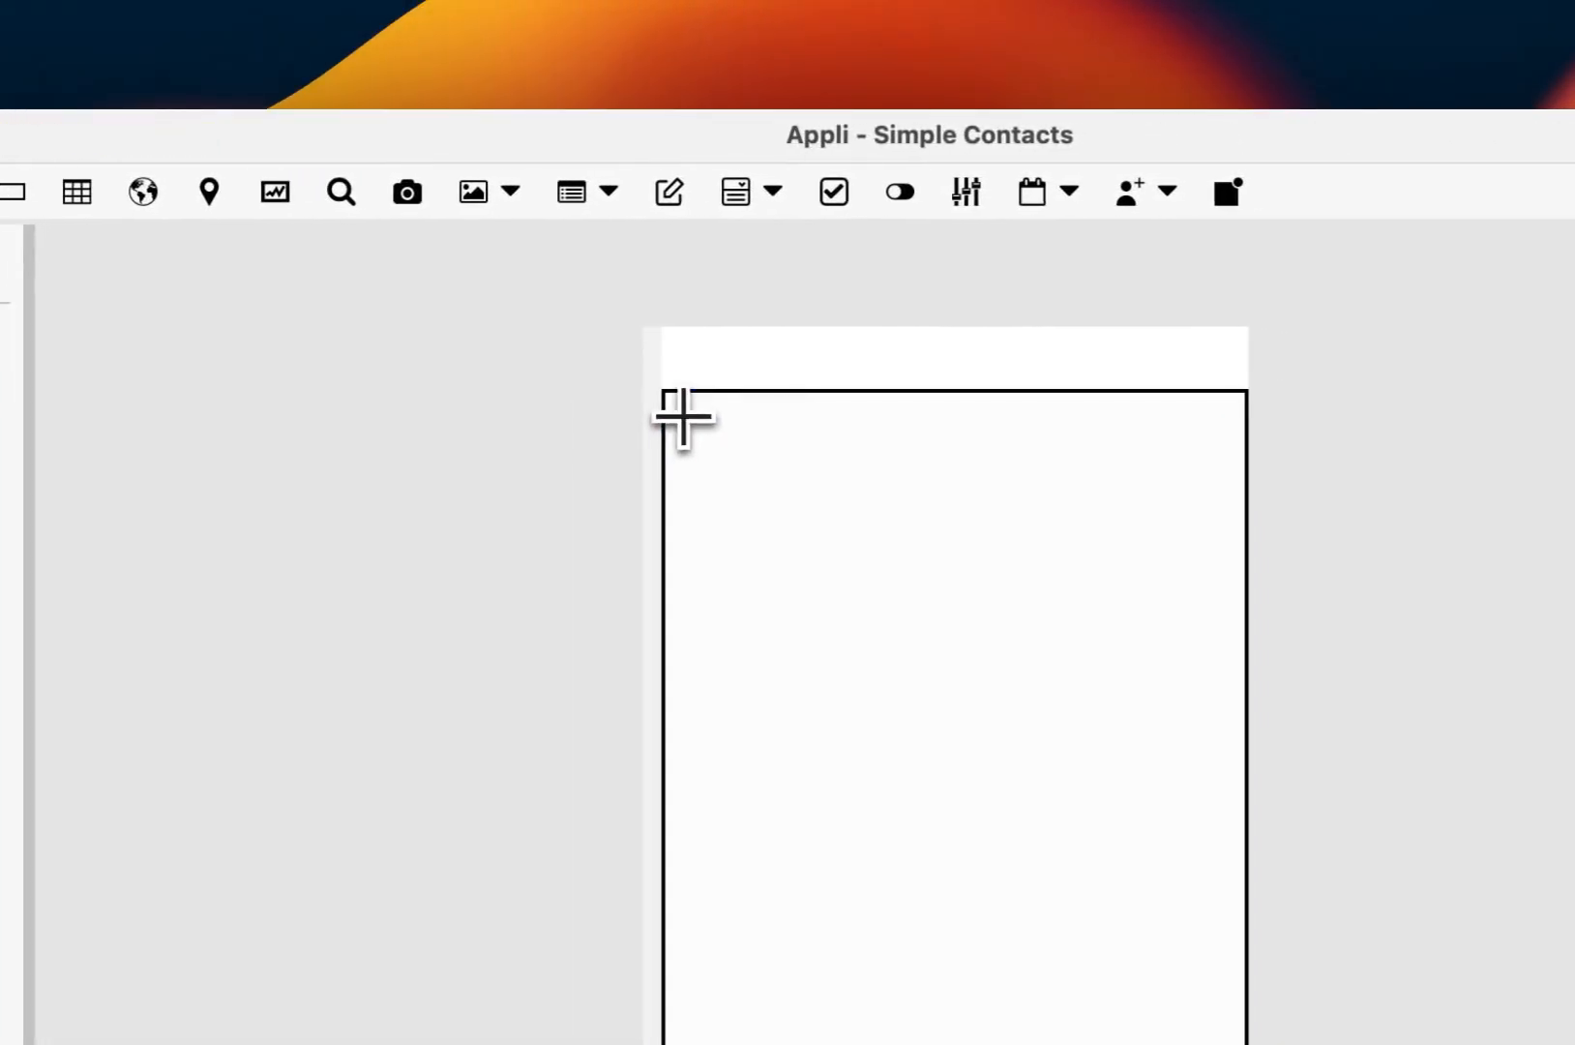
drag(1216, 416, 1437, 518)
drag(897, 517, 1036, 488)
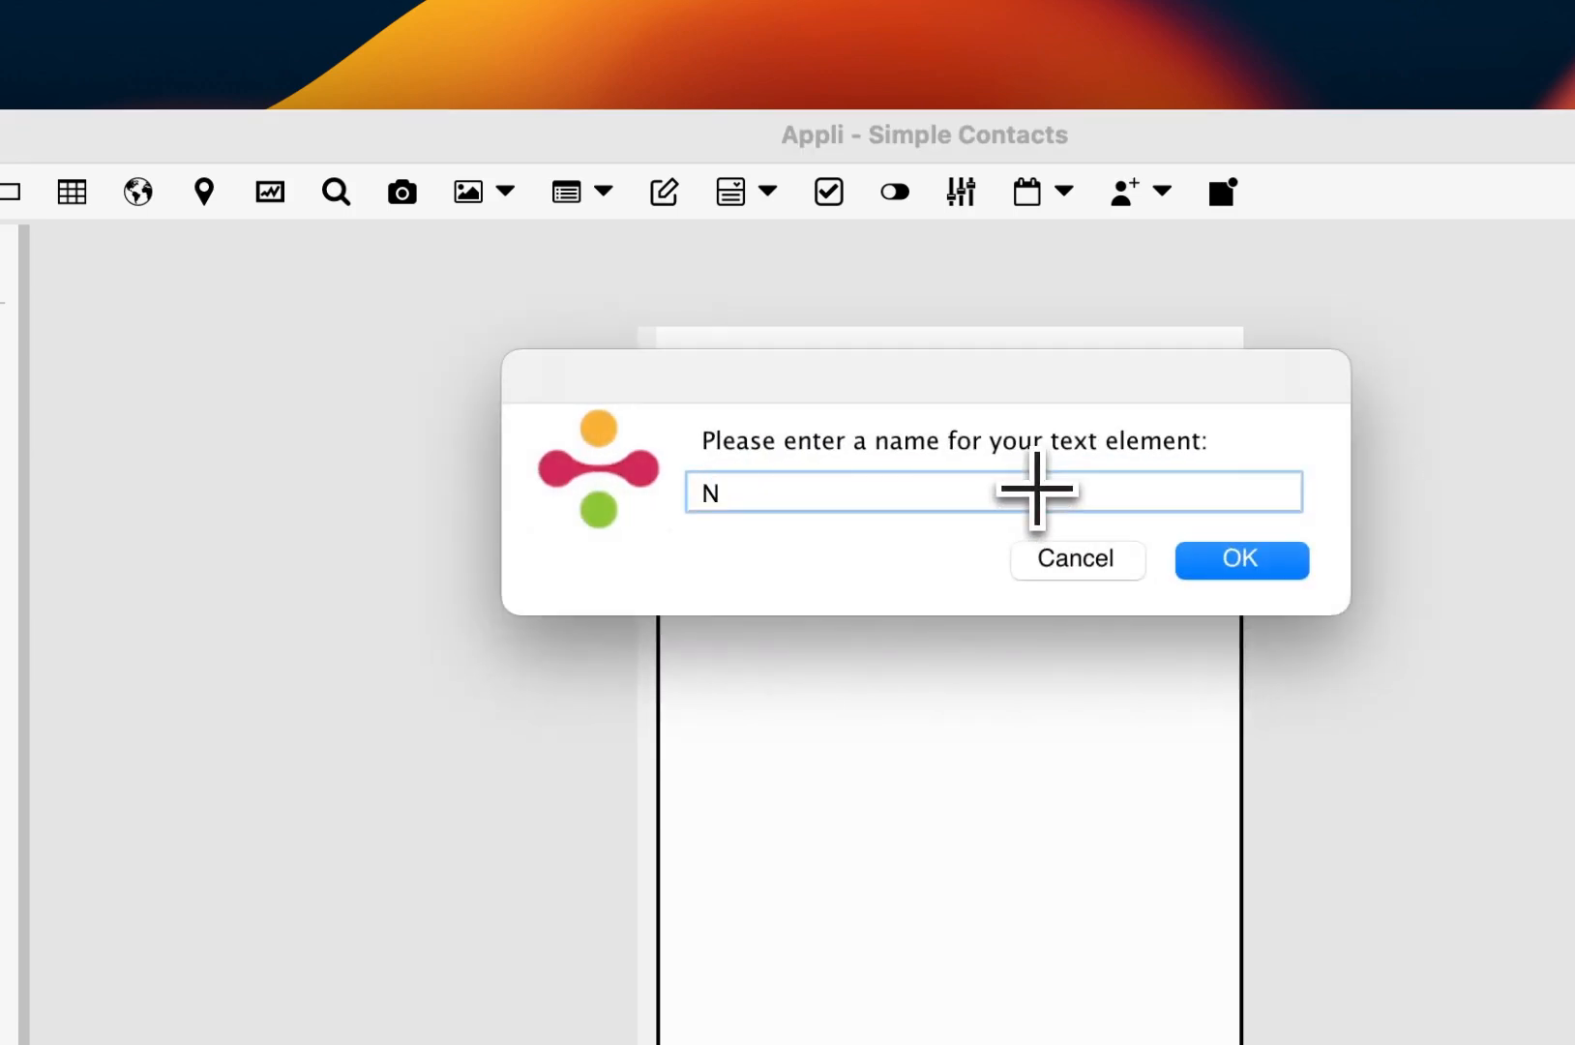
key(Return)
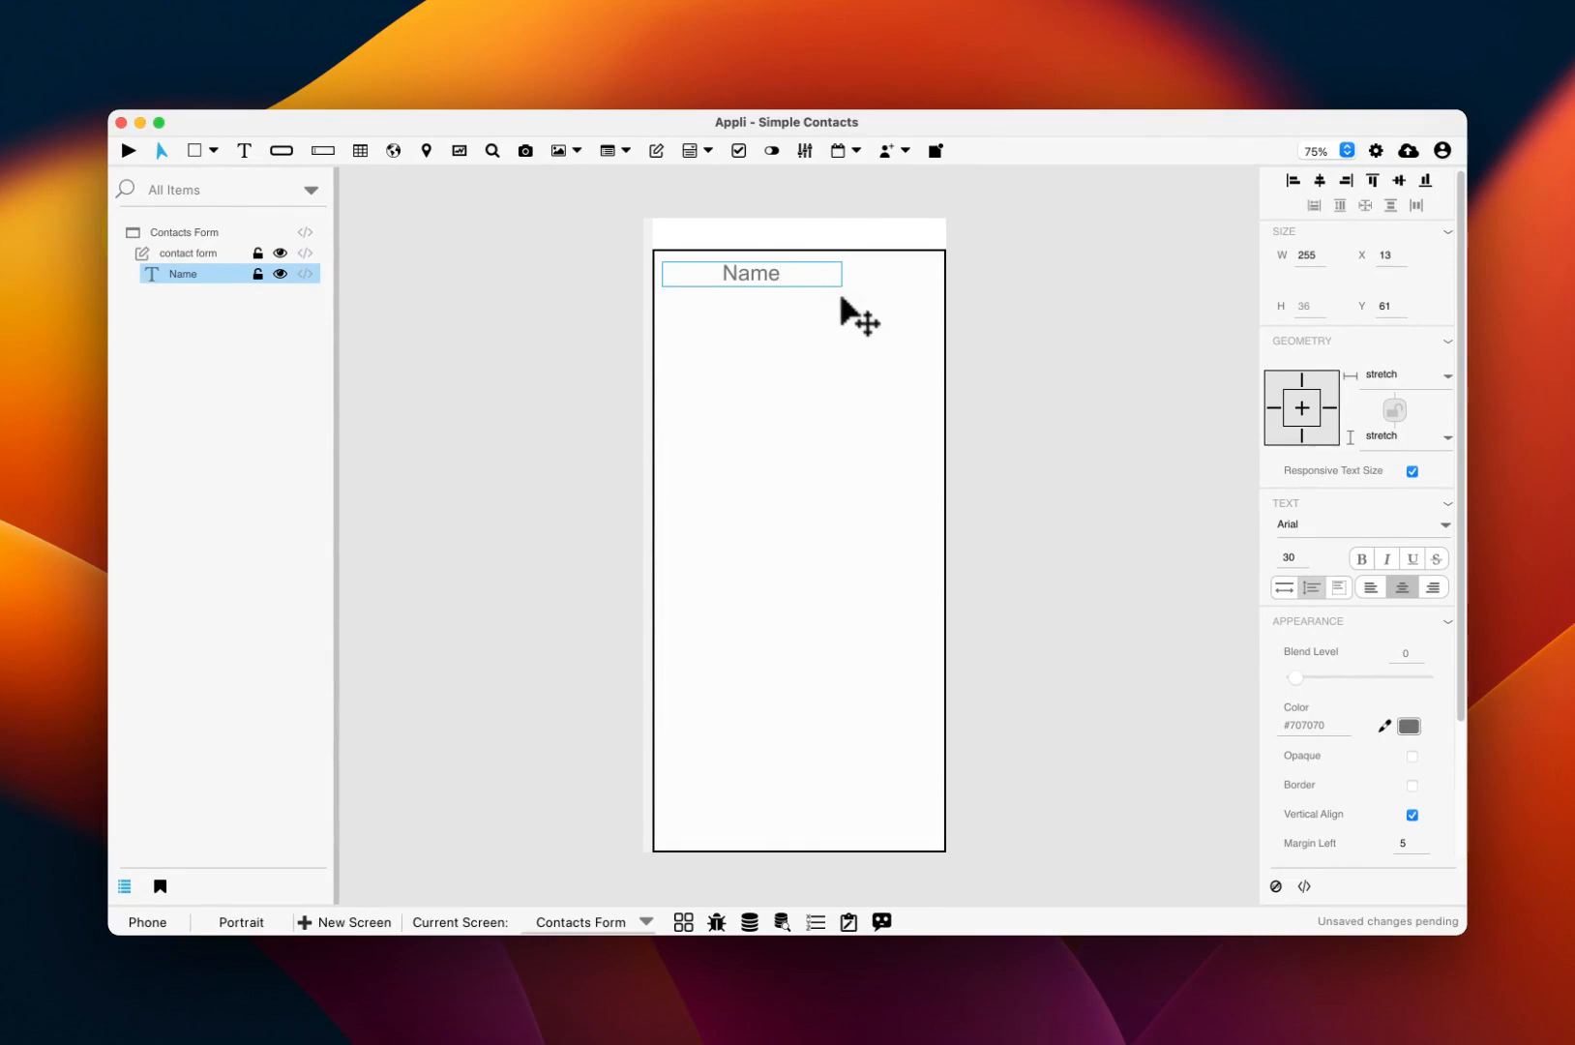
click(842, 300)
Step: Add a name input field under the Name label, then left-align and widen the label
click(330, 152)
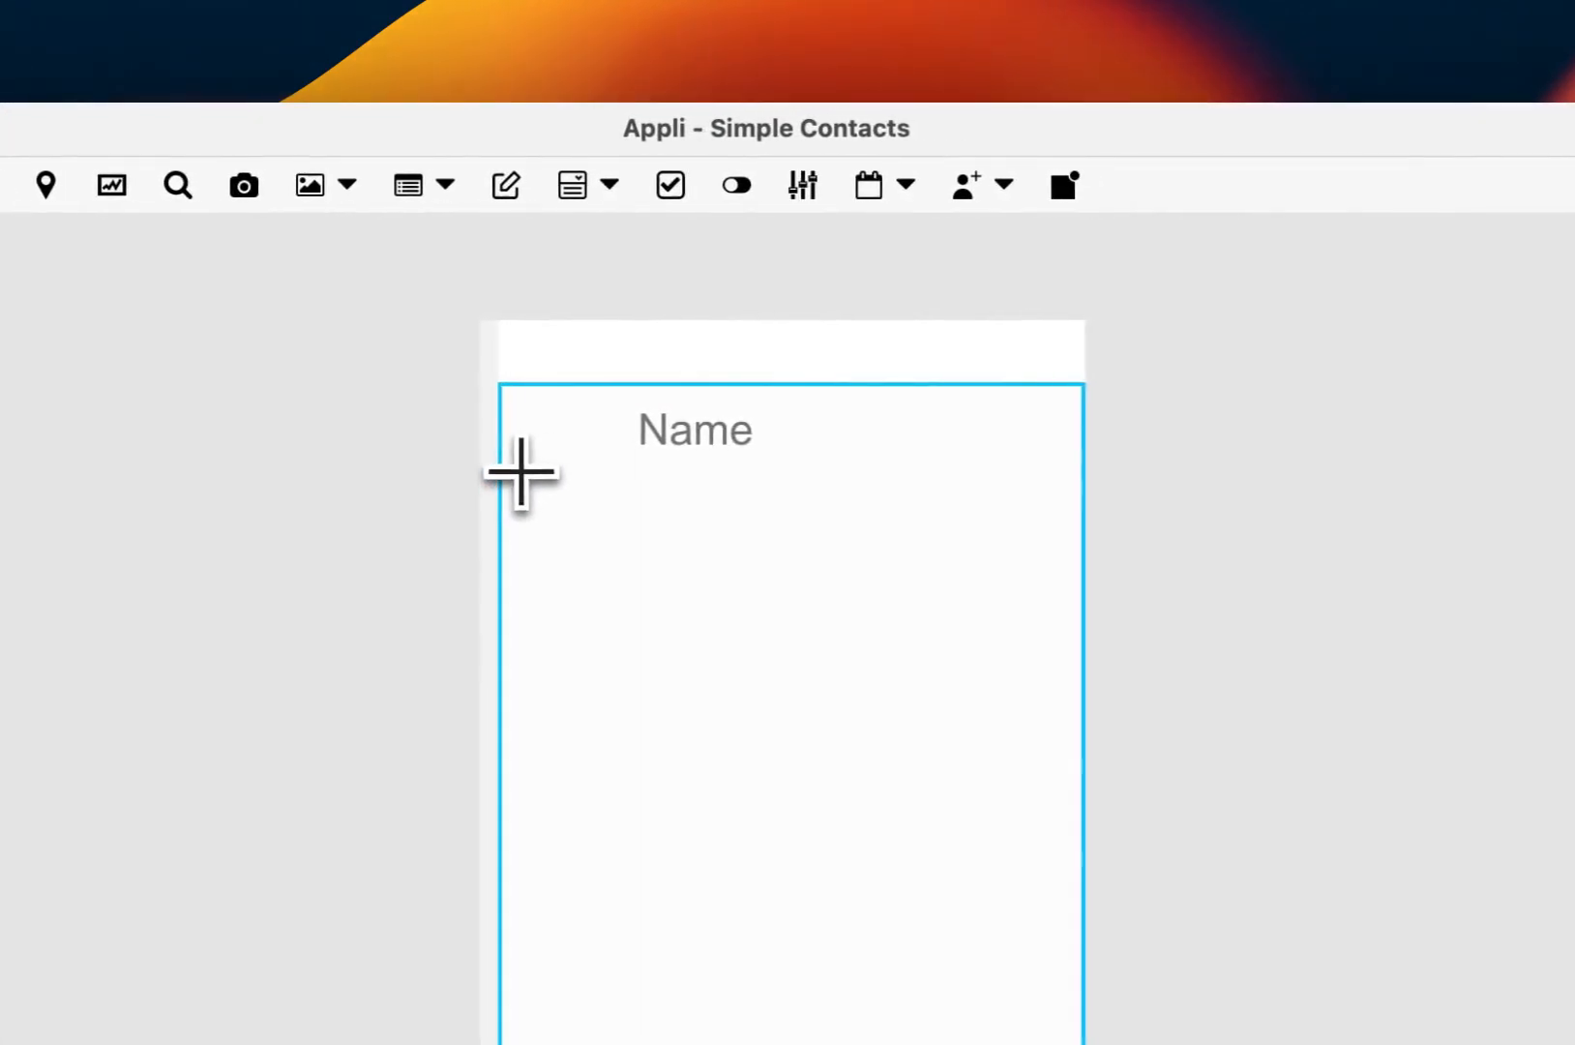
drag(520, 472, 1061, 527)
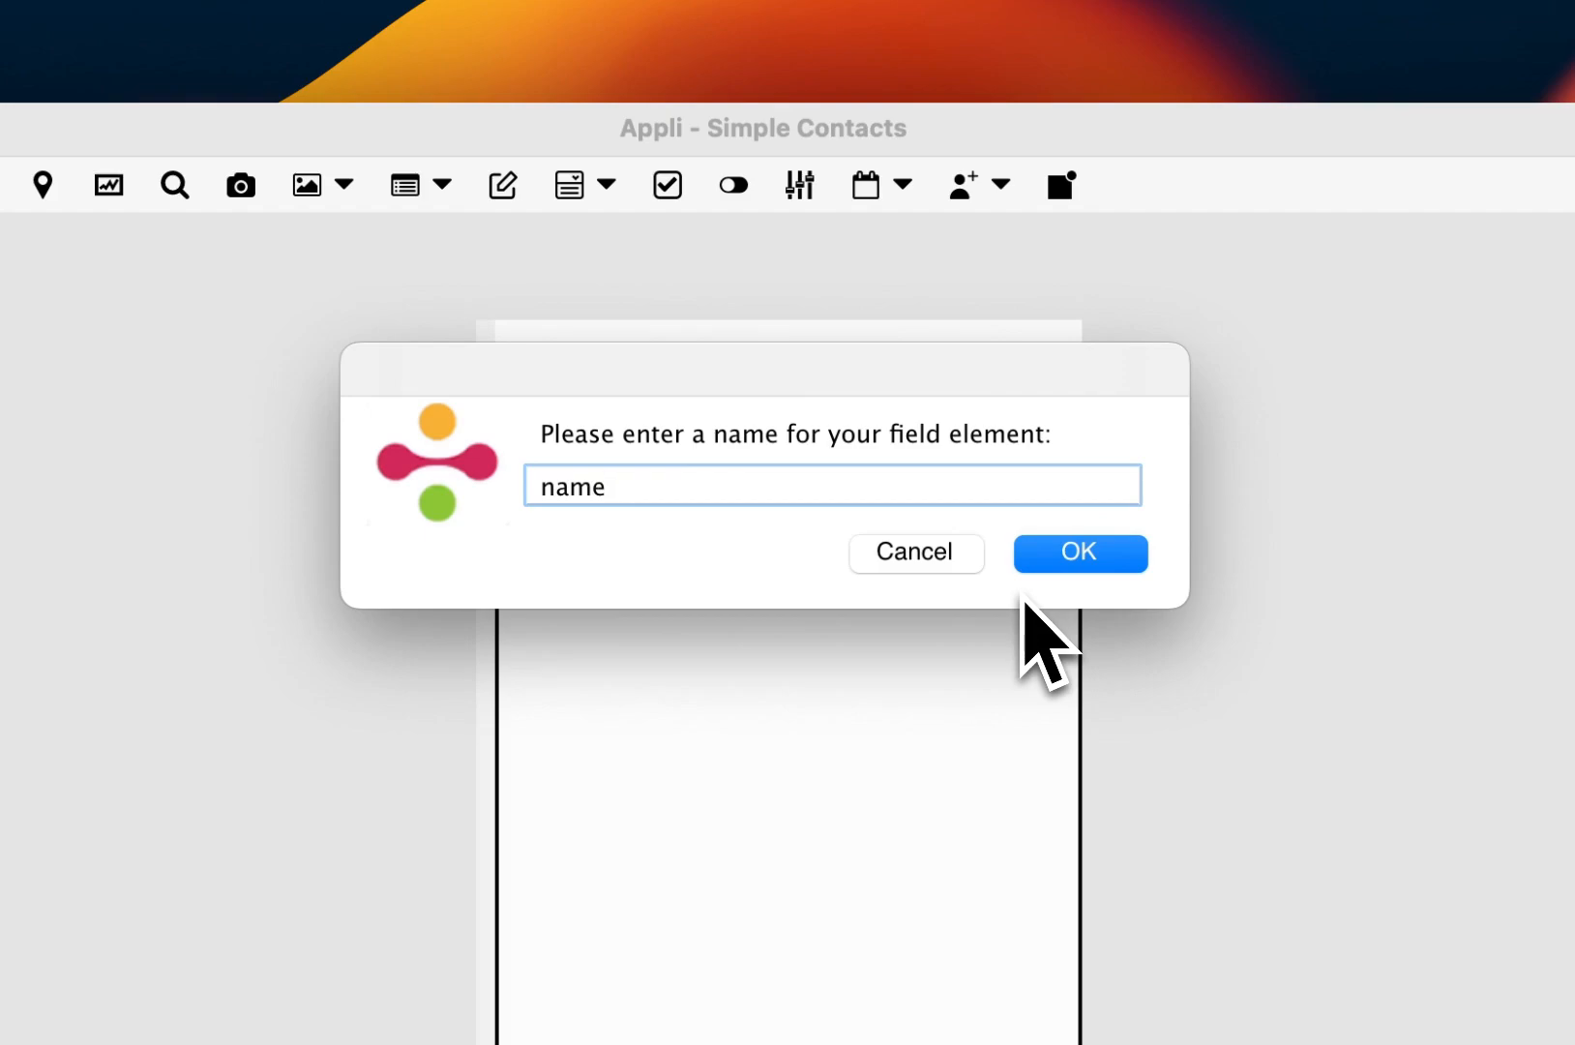
key(Return)
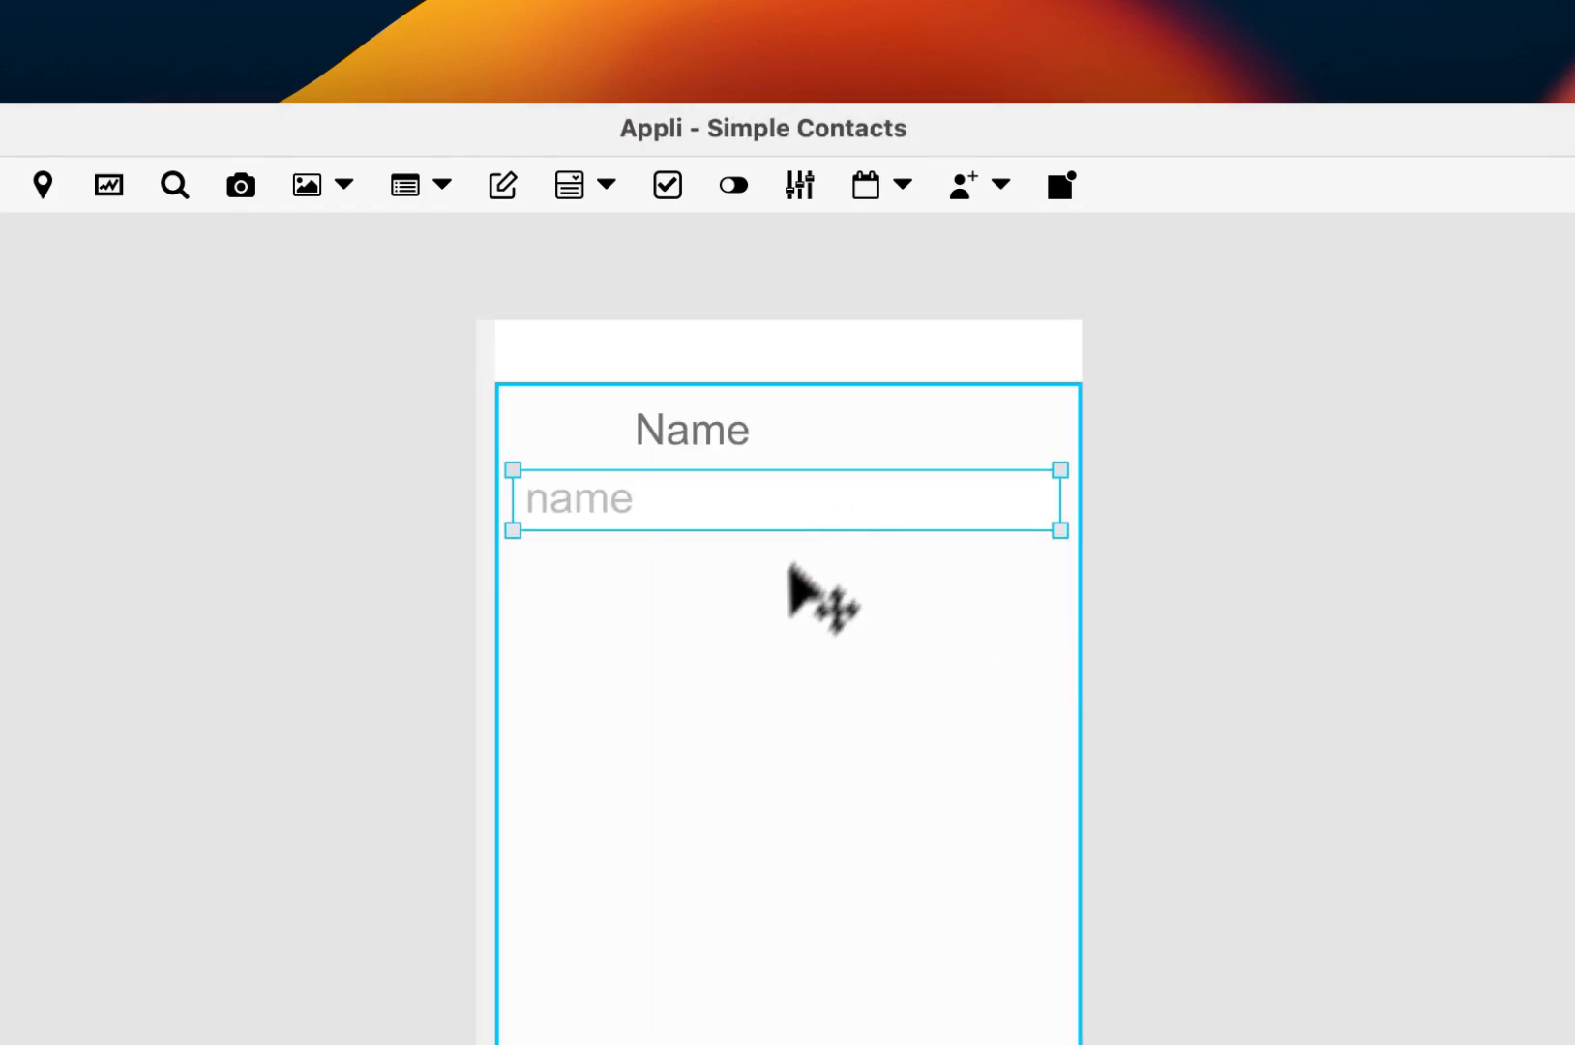
click(785, 619)
click(727, 430)
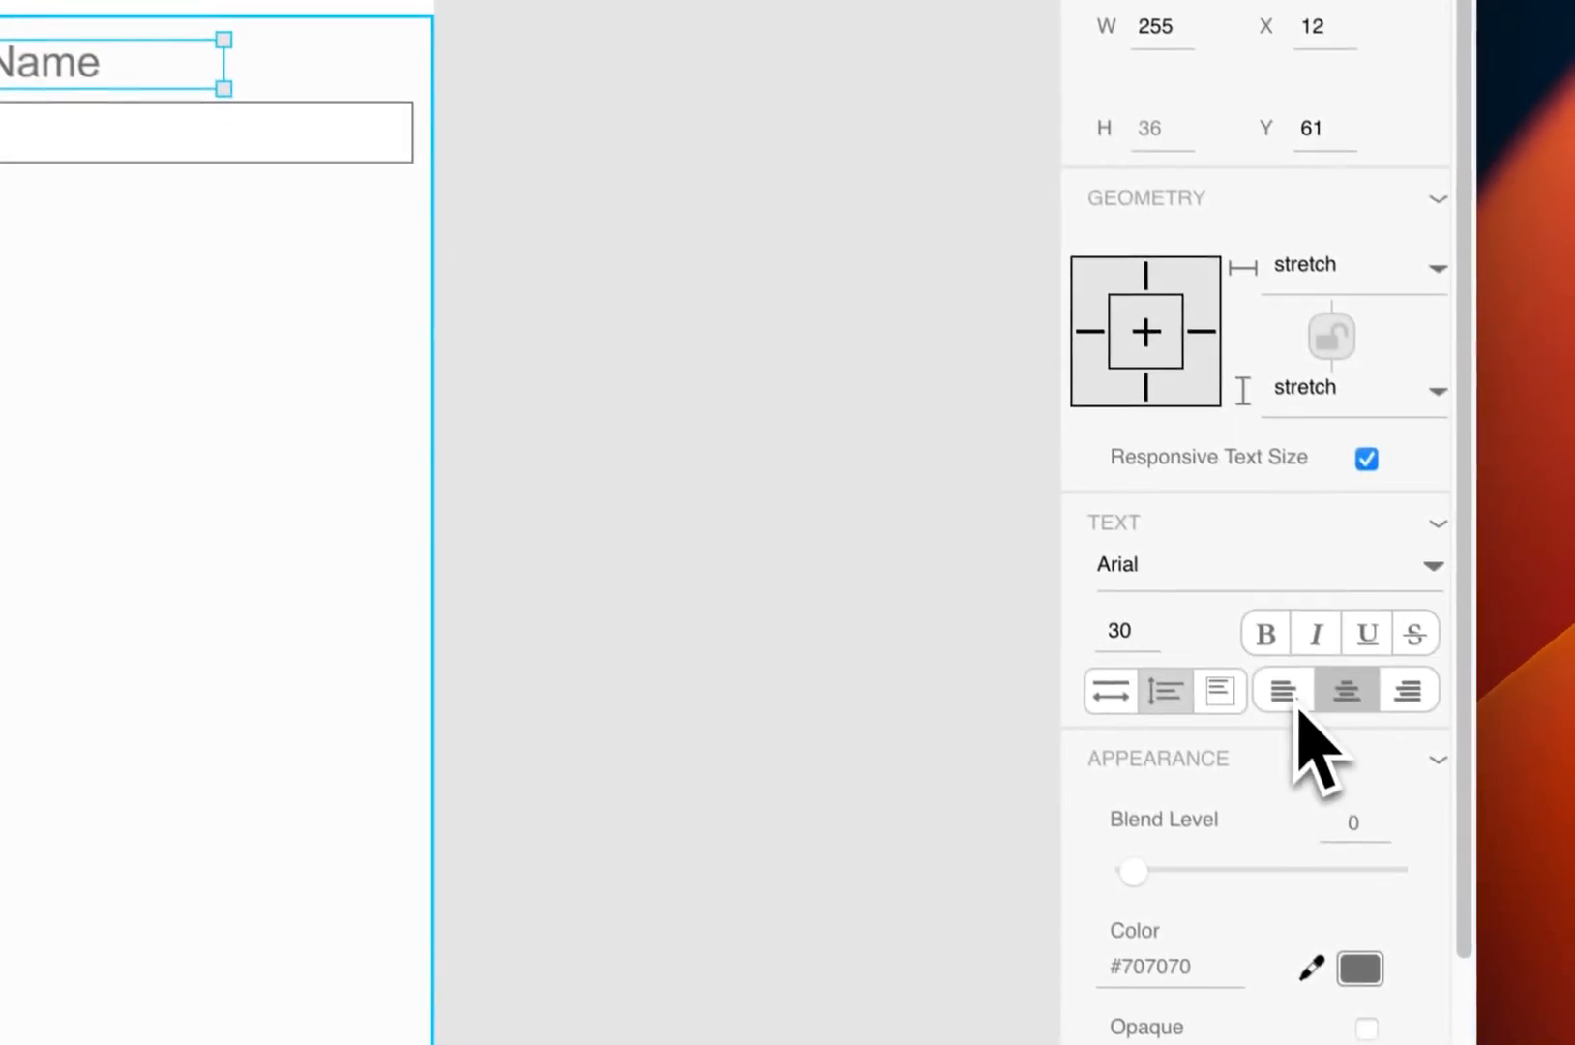
click(1287, 686)
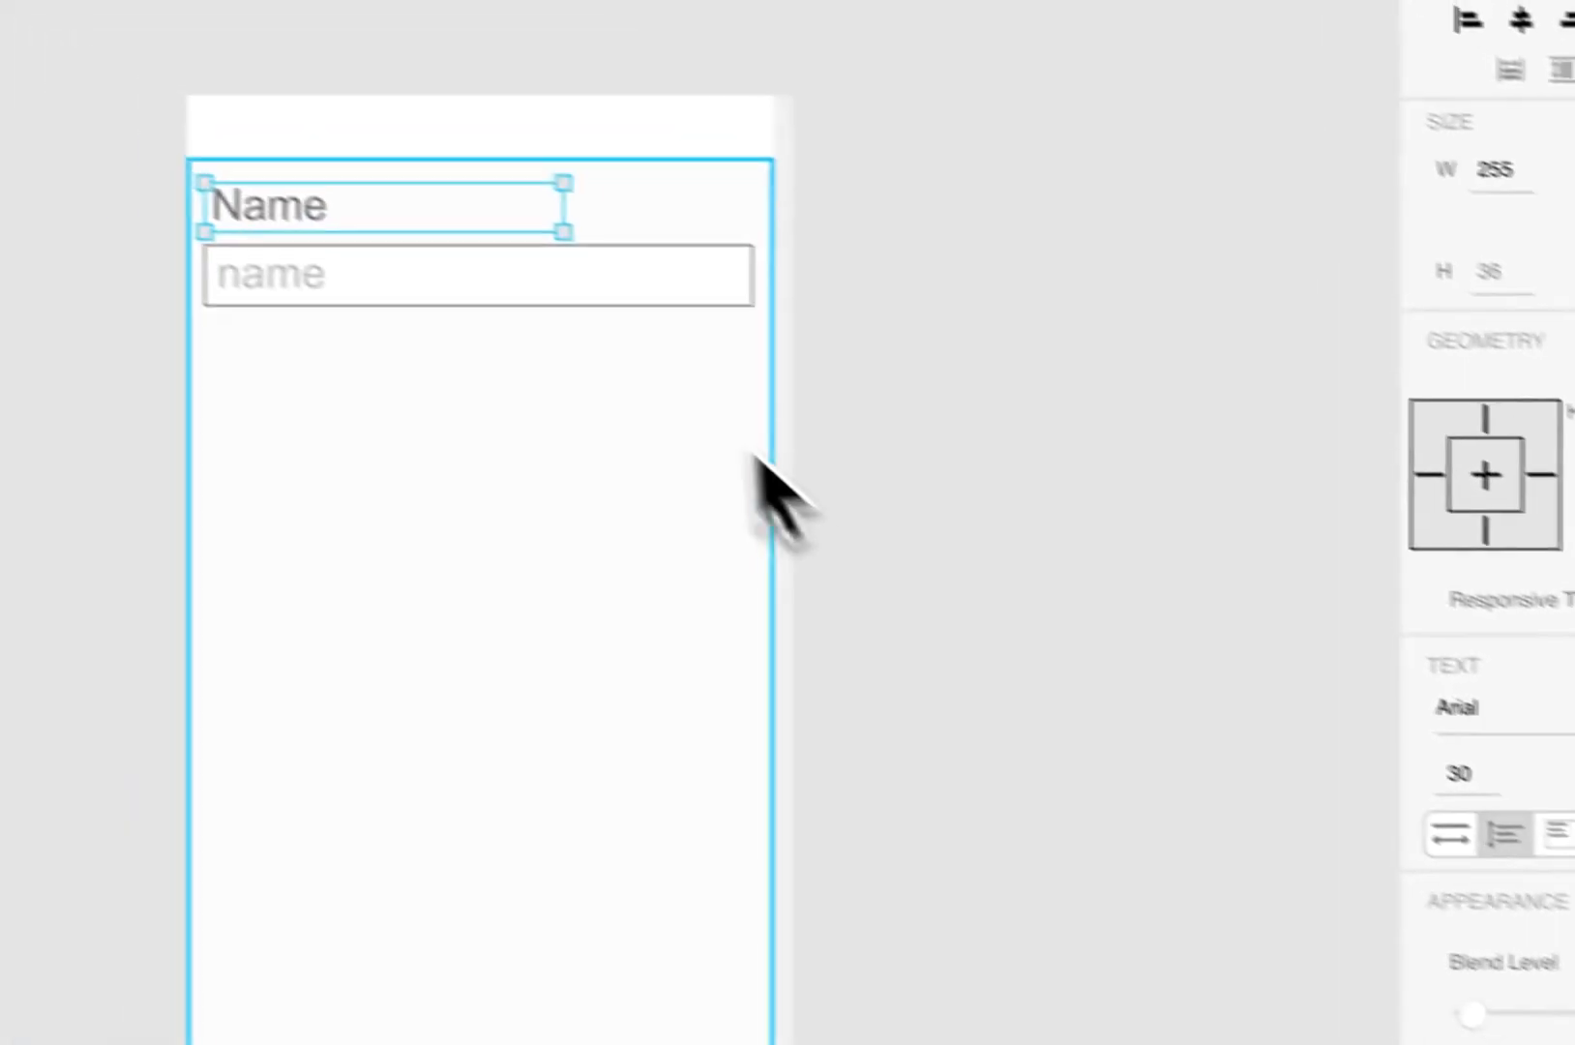
drag(220, 48, 373, 53)
drag(797, 245, 830, 244)
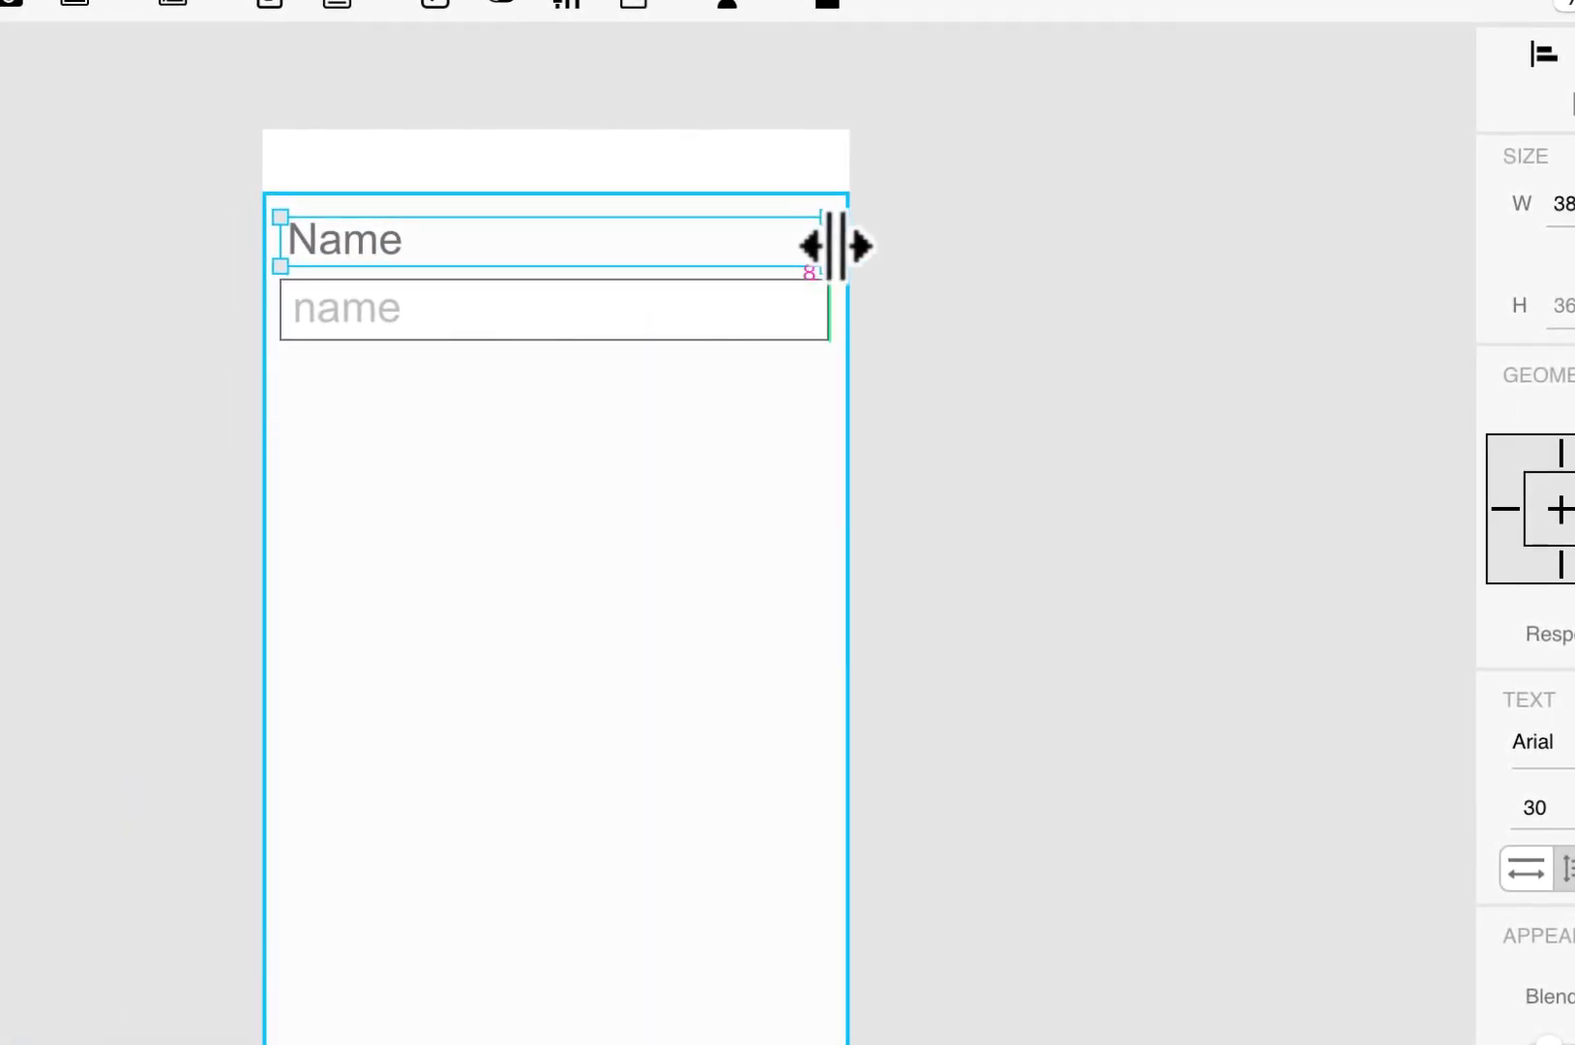
Step: Duplicate the label and field pair into four rows and stretch the last field to 219 high
shift+click(611, 308)
drag(611, 310, 612, 731)
click(545, 819)
click(525, 728)
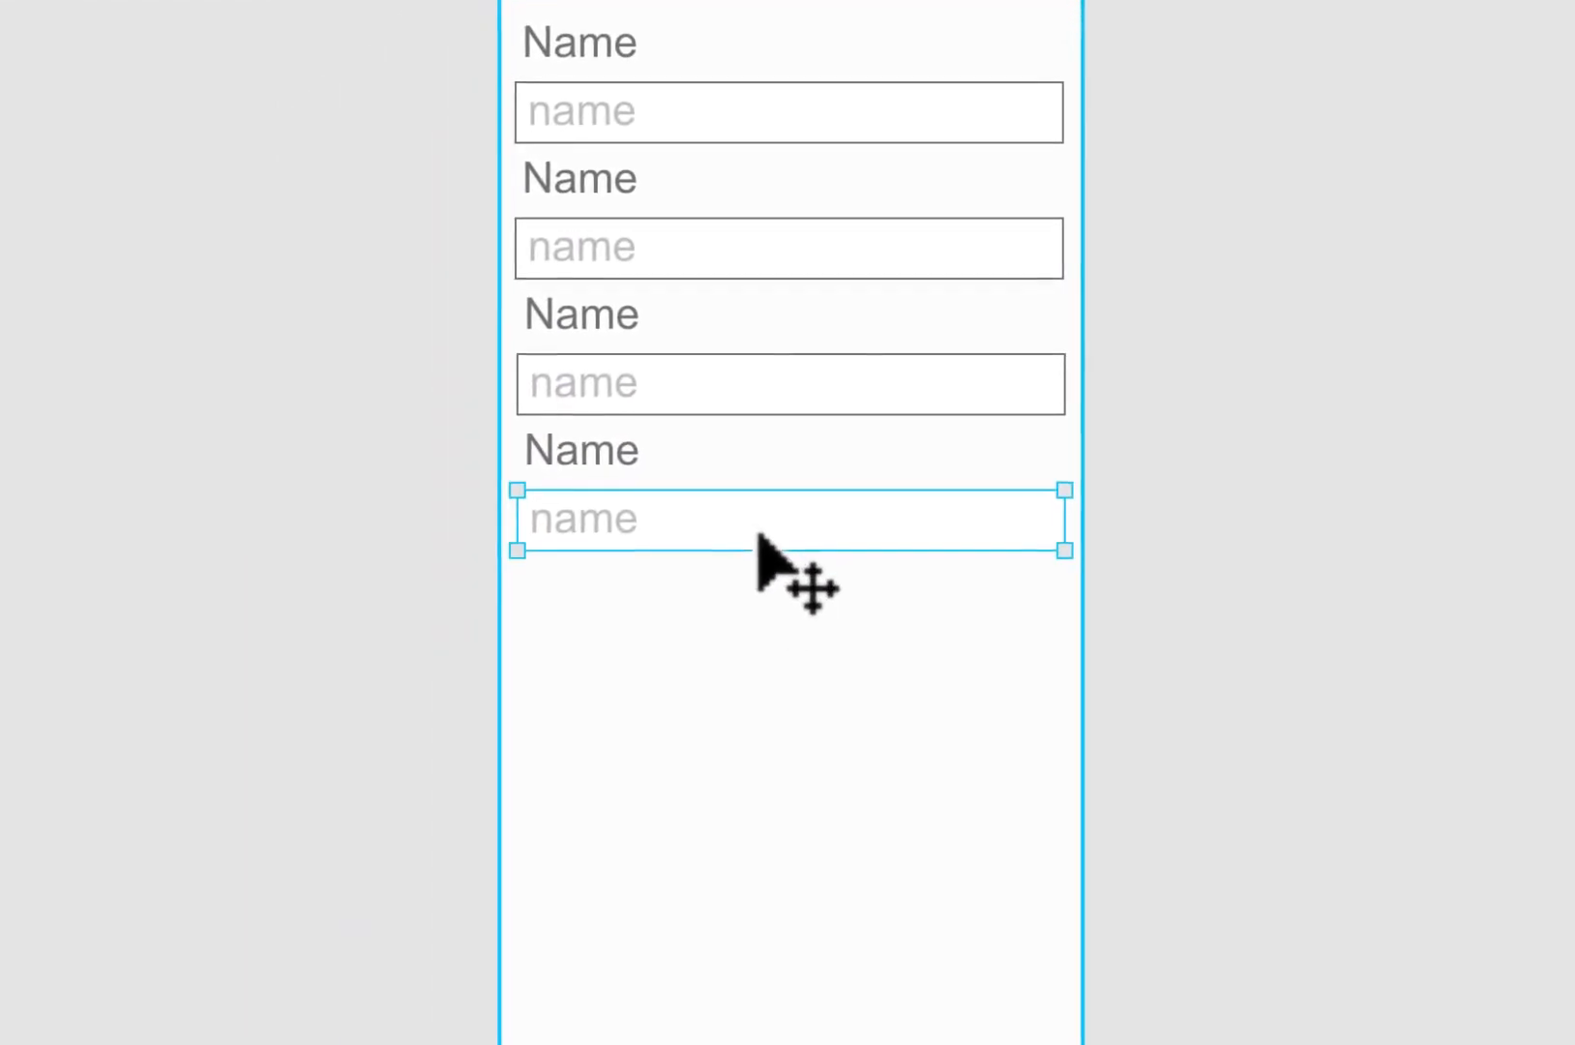
drag(779, 550, 822, 802)
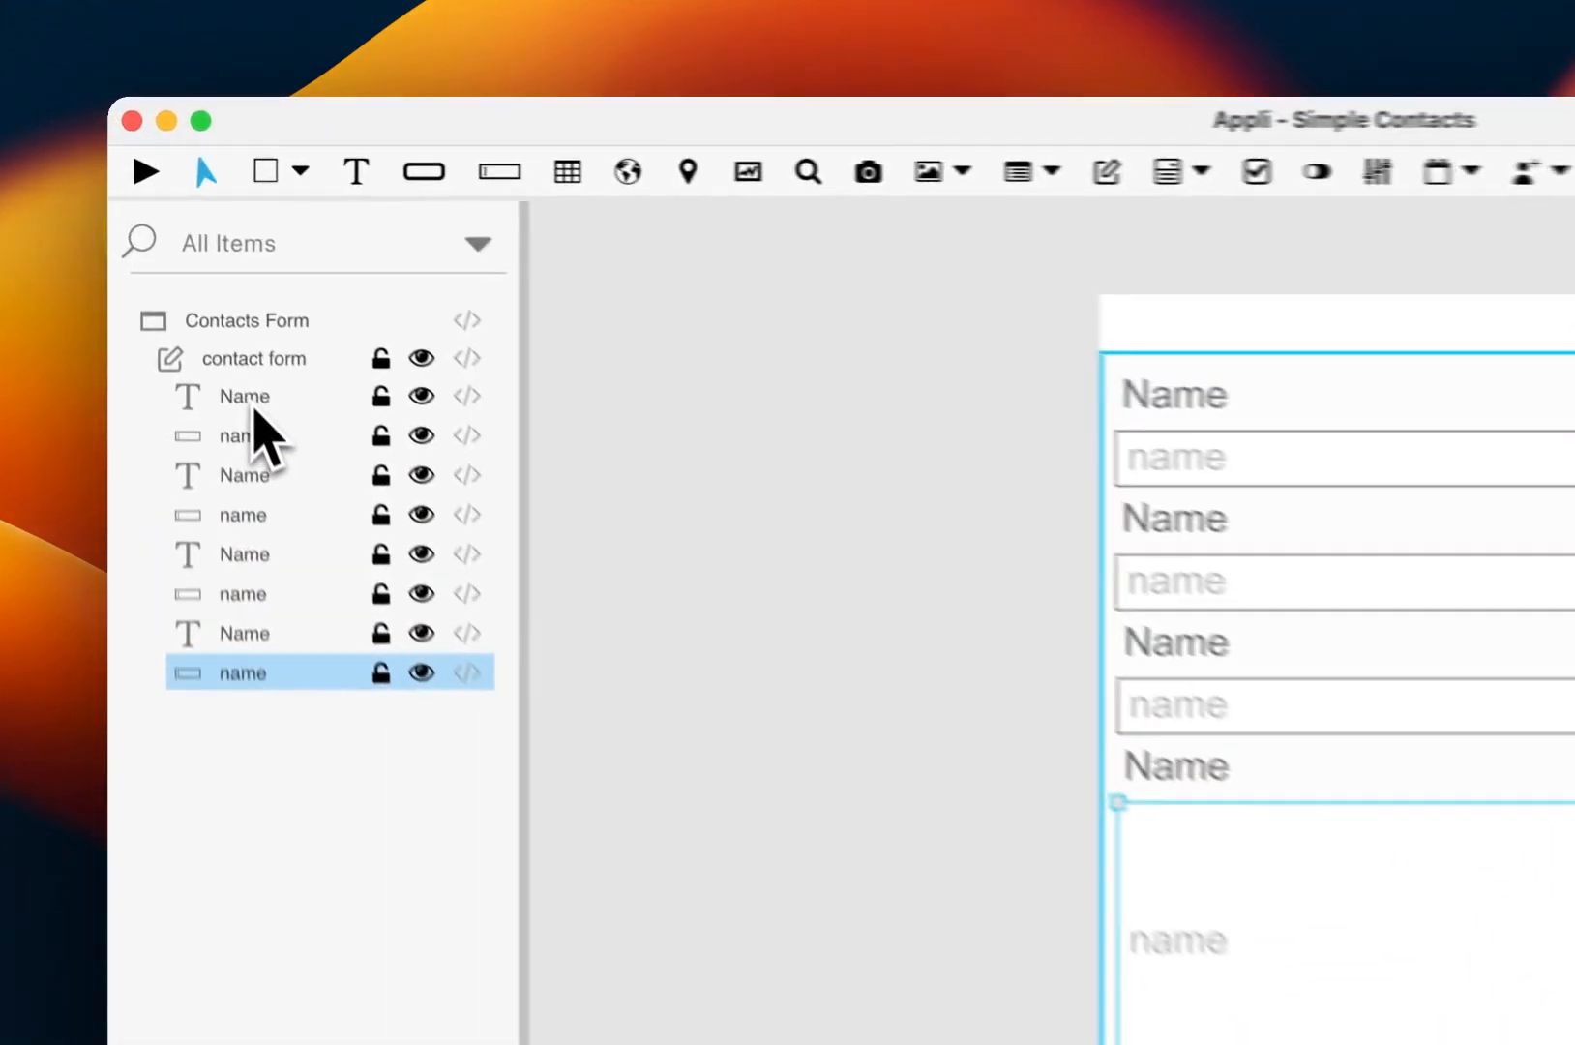
Step: Rename all four Name text layers to labels/label in the layers panel
double_click(192, 271)
text(labe)
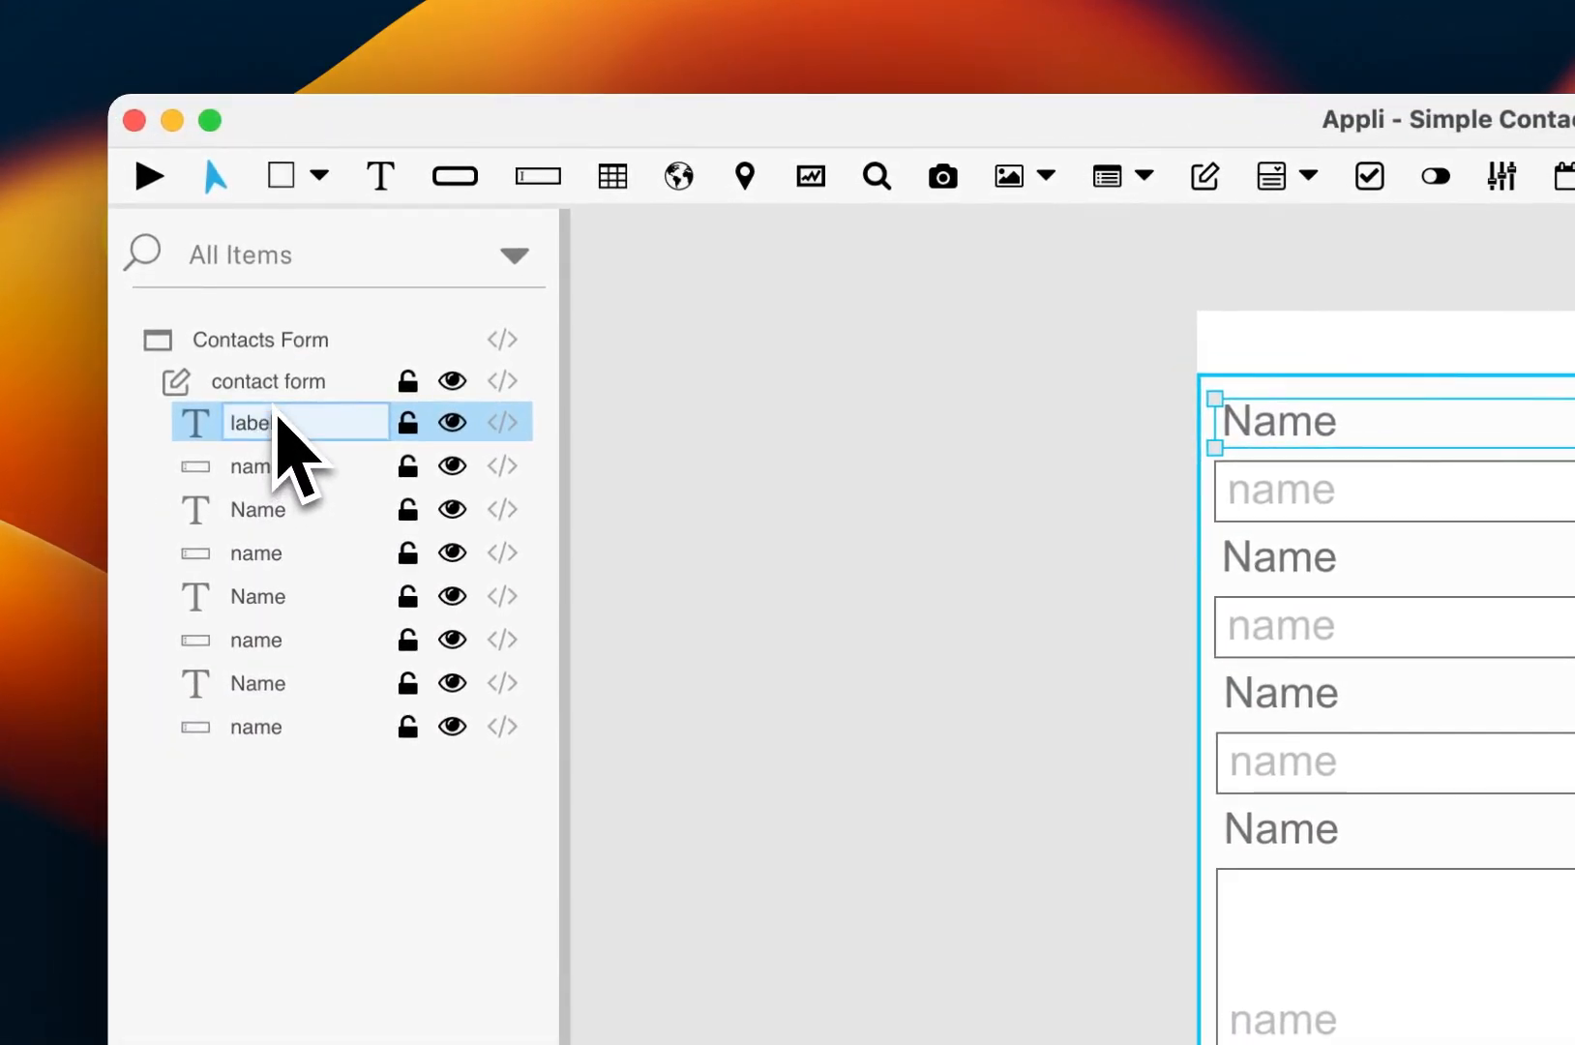
text(ls)
key(Return)
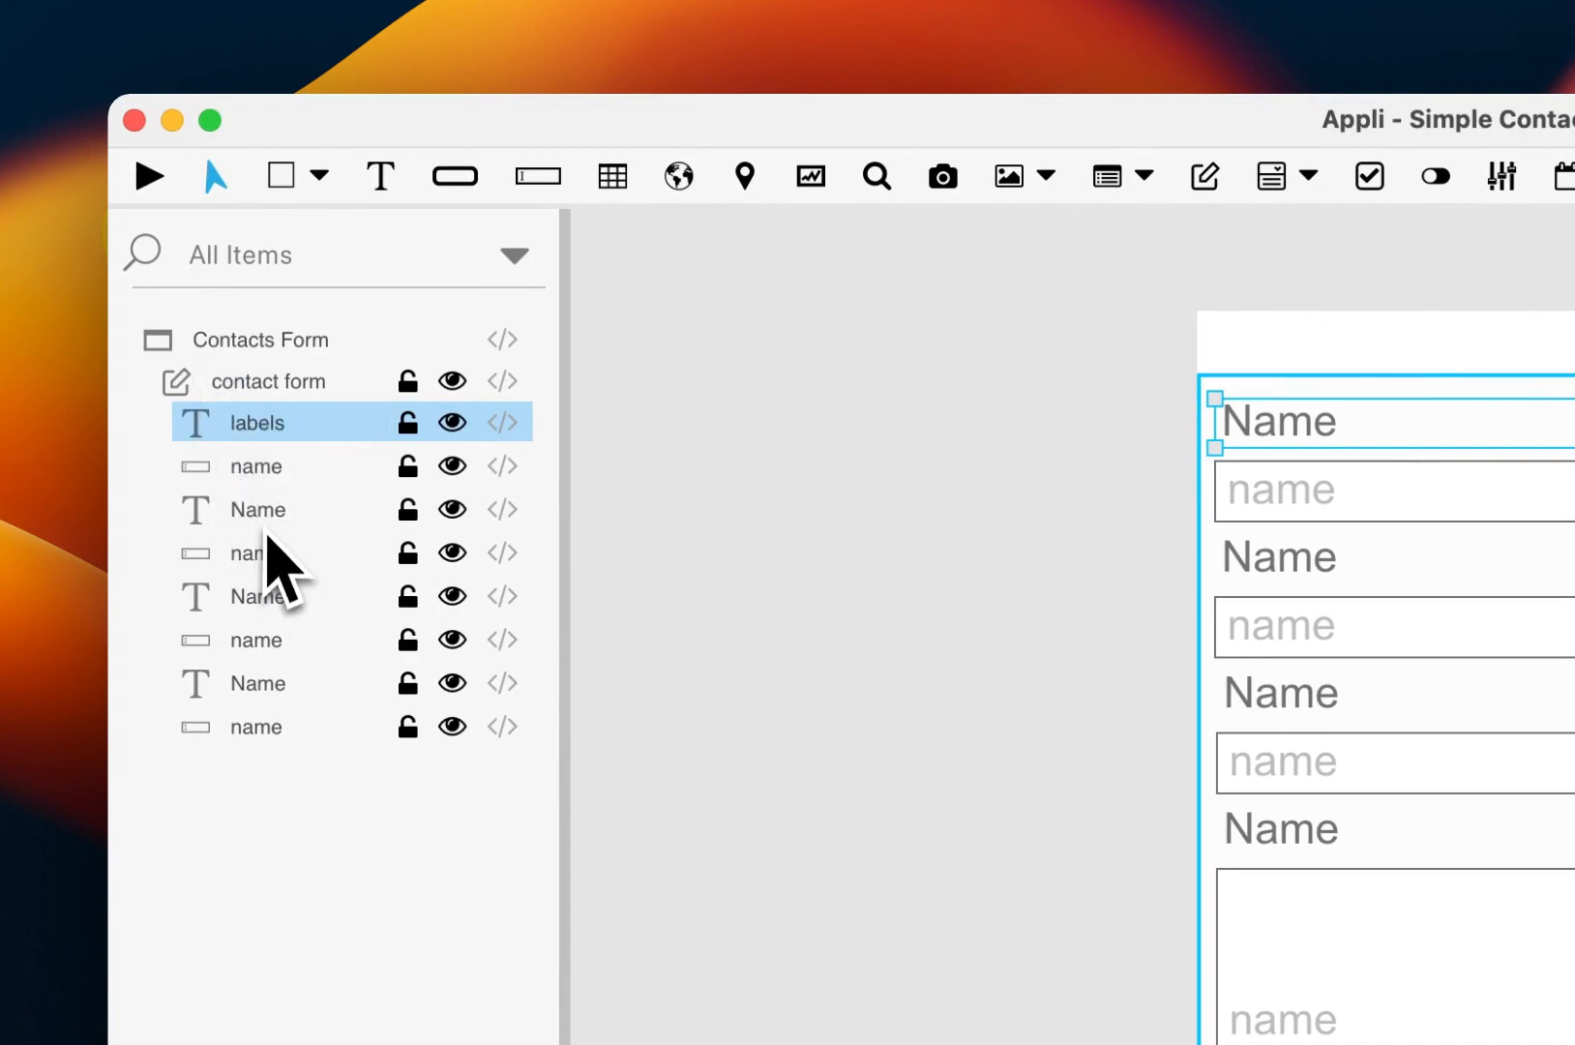
double_click(260, 513)
text(label)
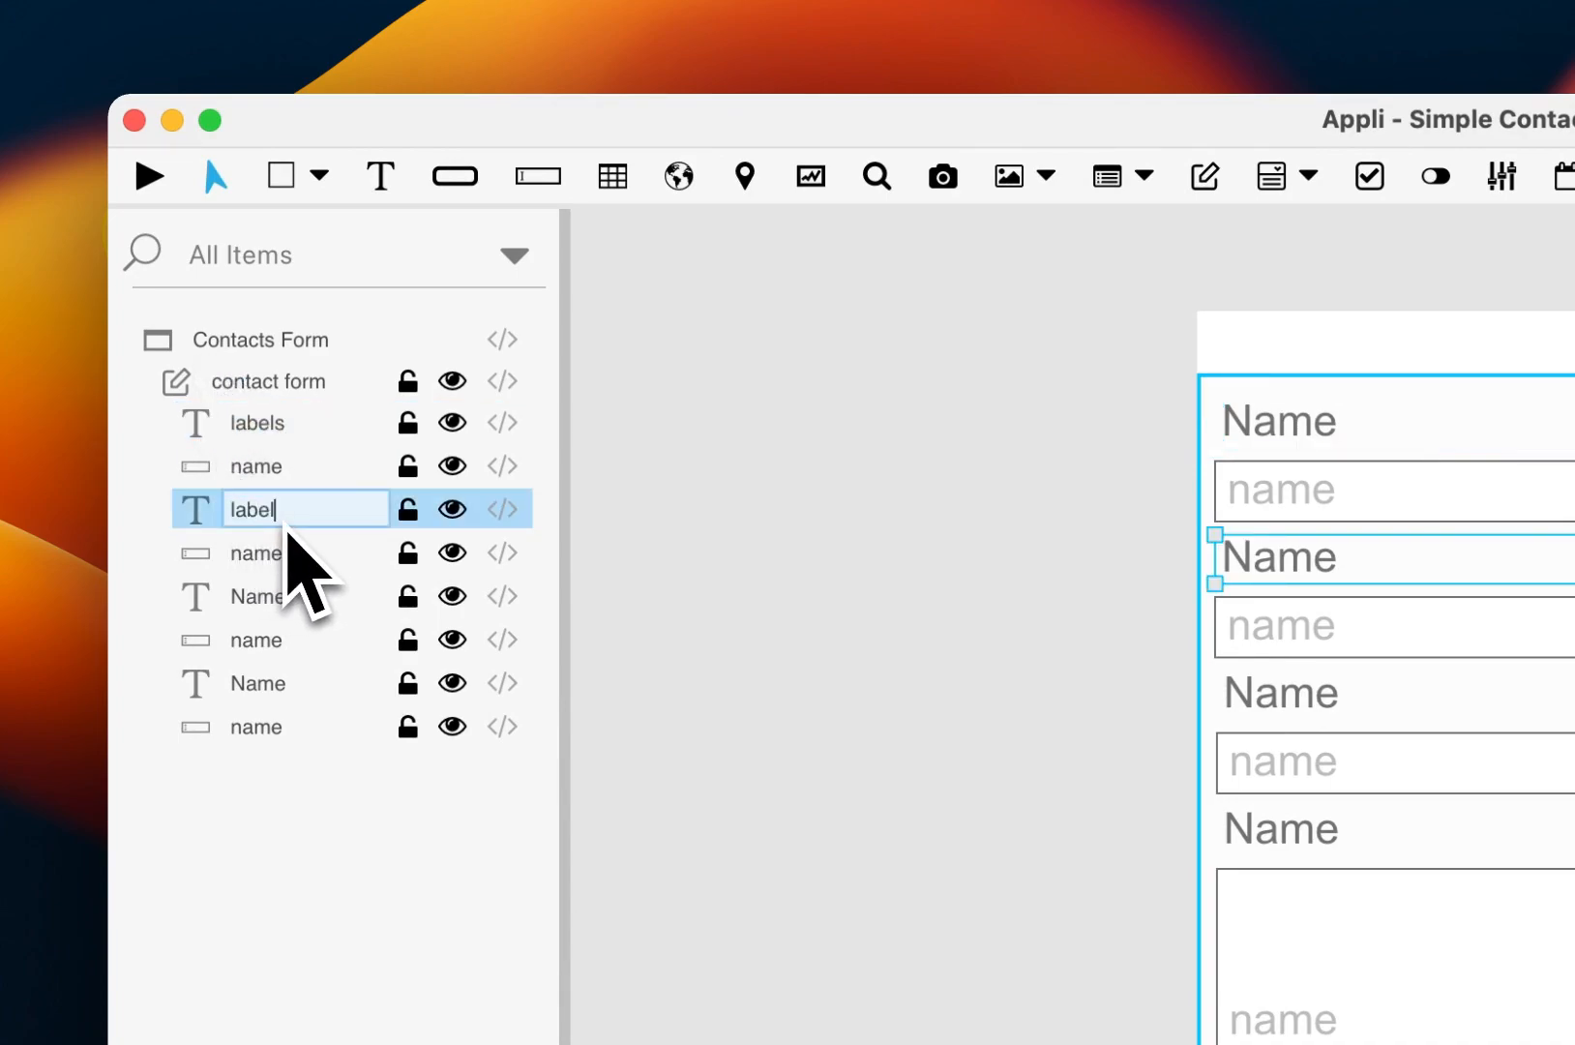
text(s)
key(Return)
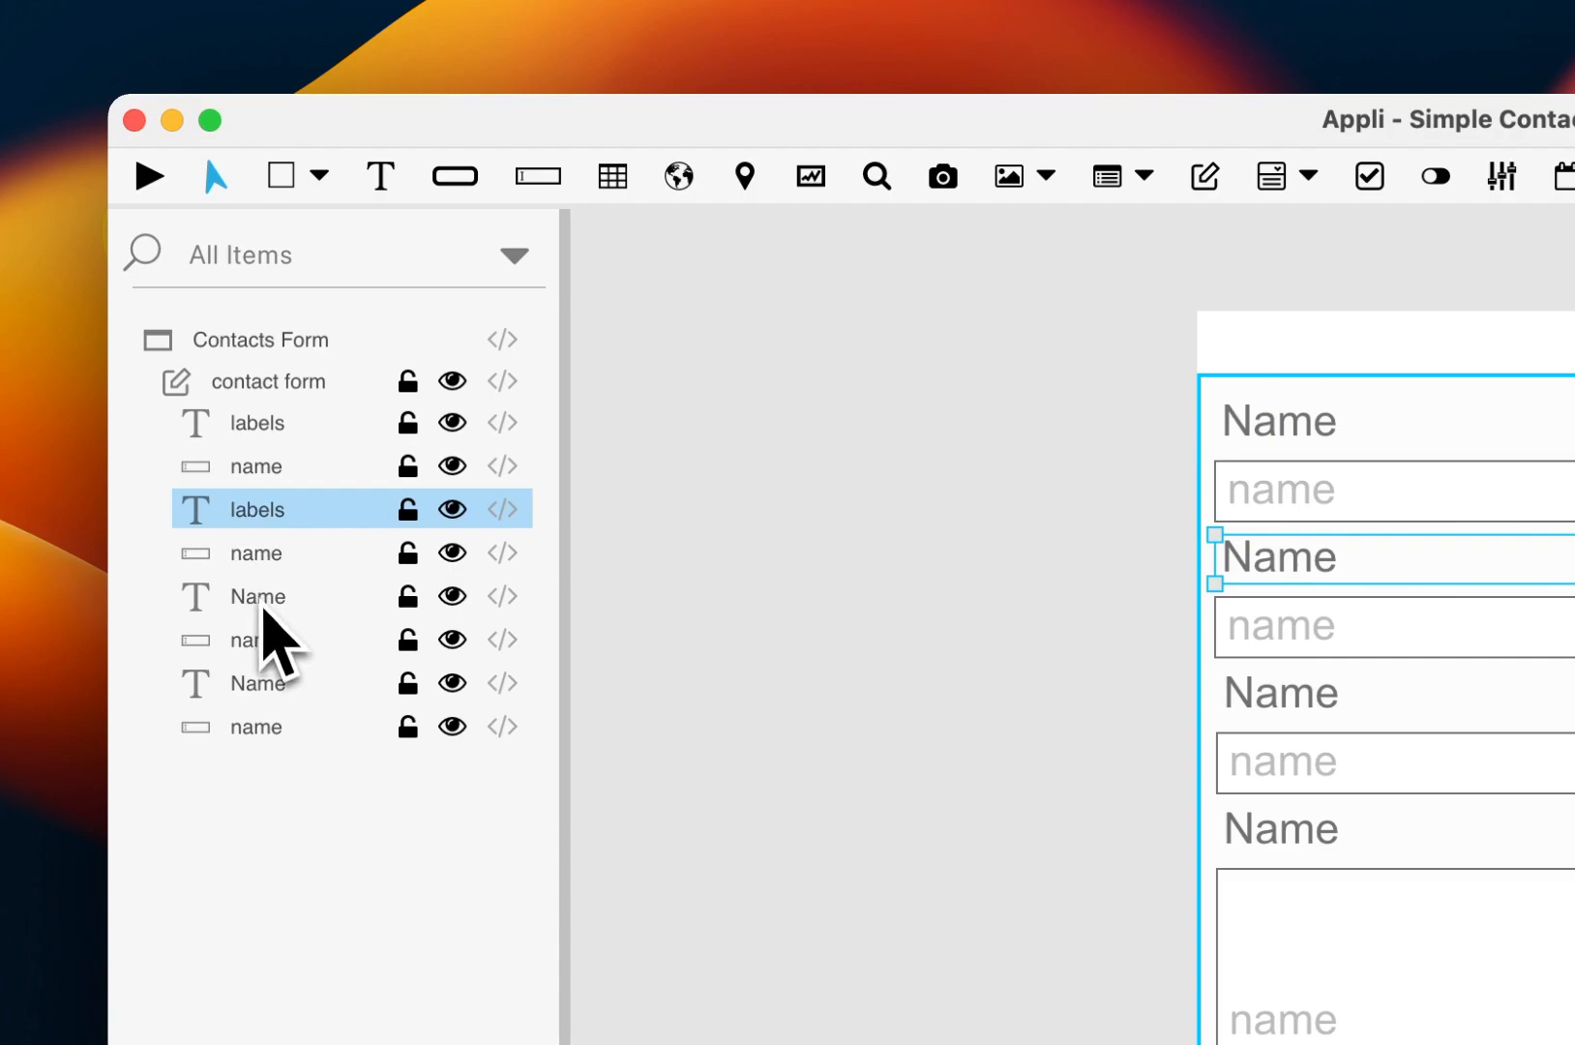
double_click(259, 597)
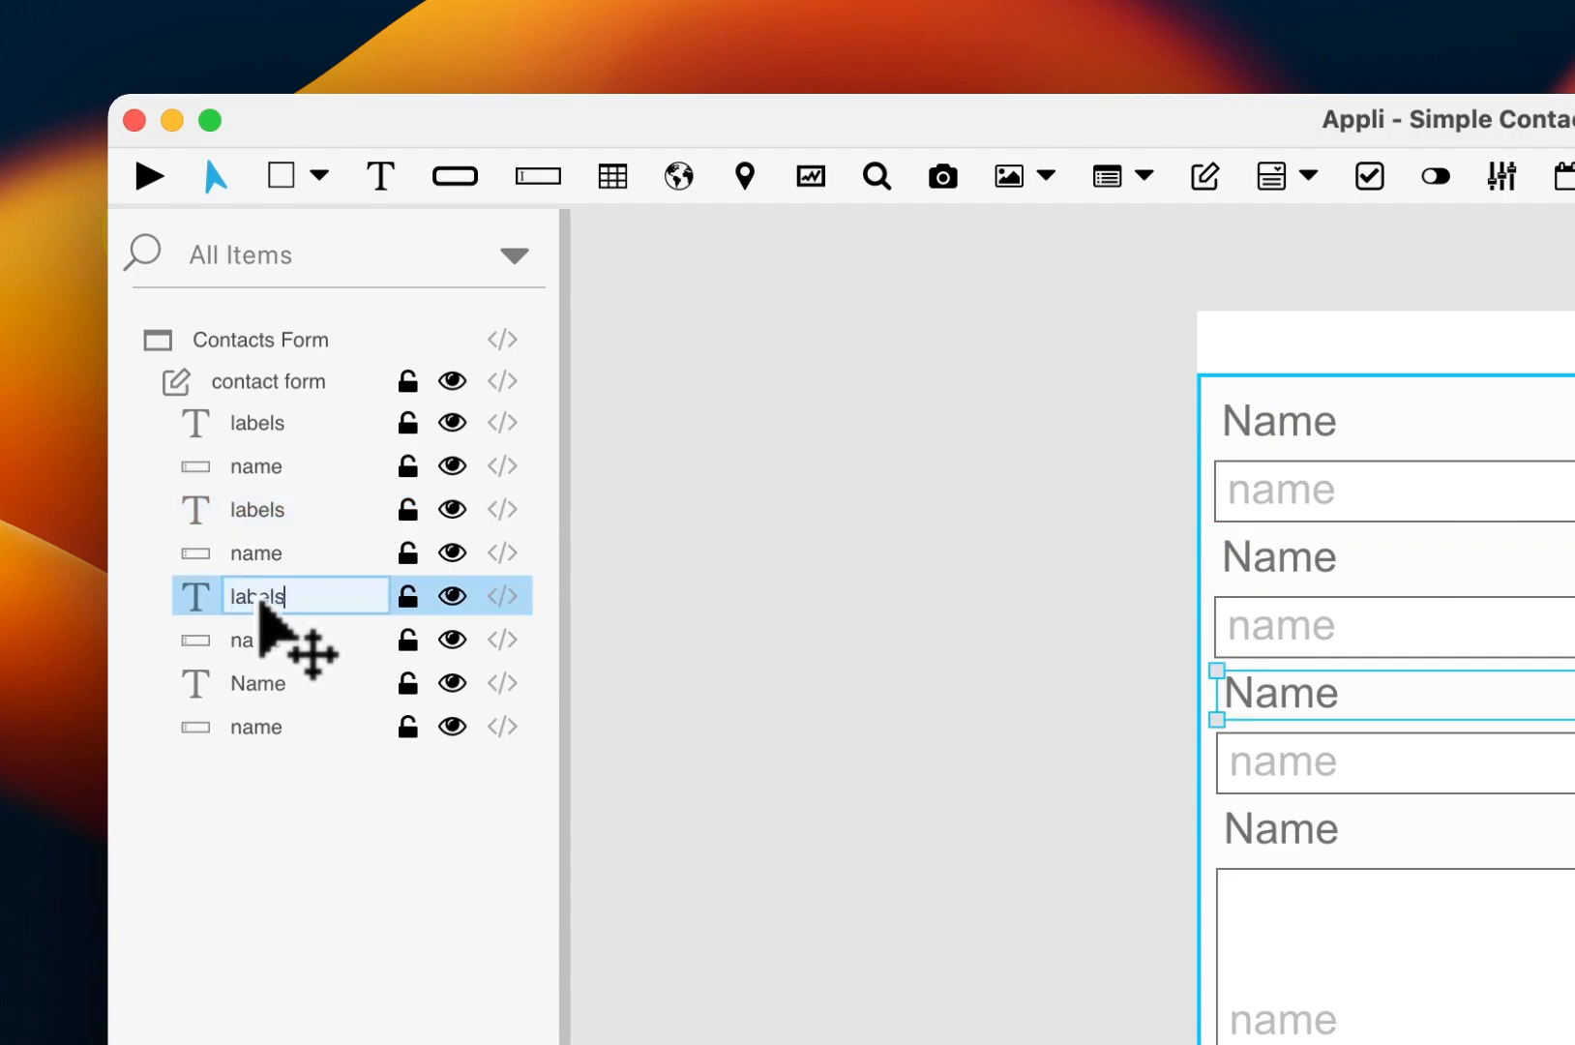
key(Return)
click(257, 682)
click(256, 684)
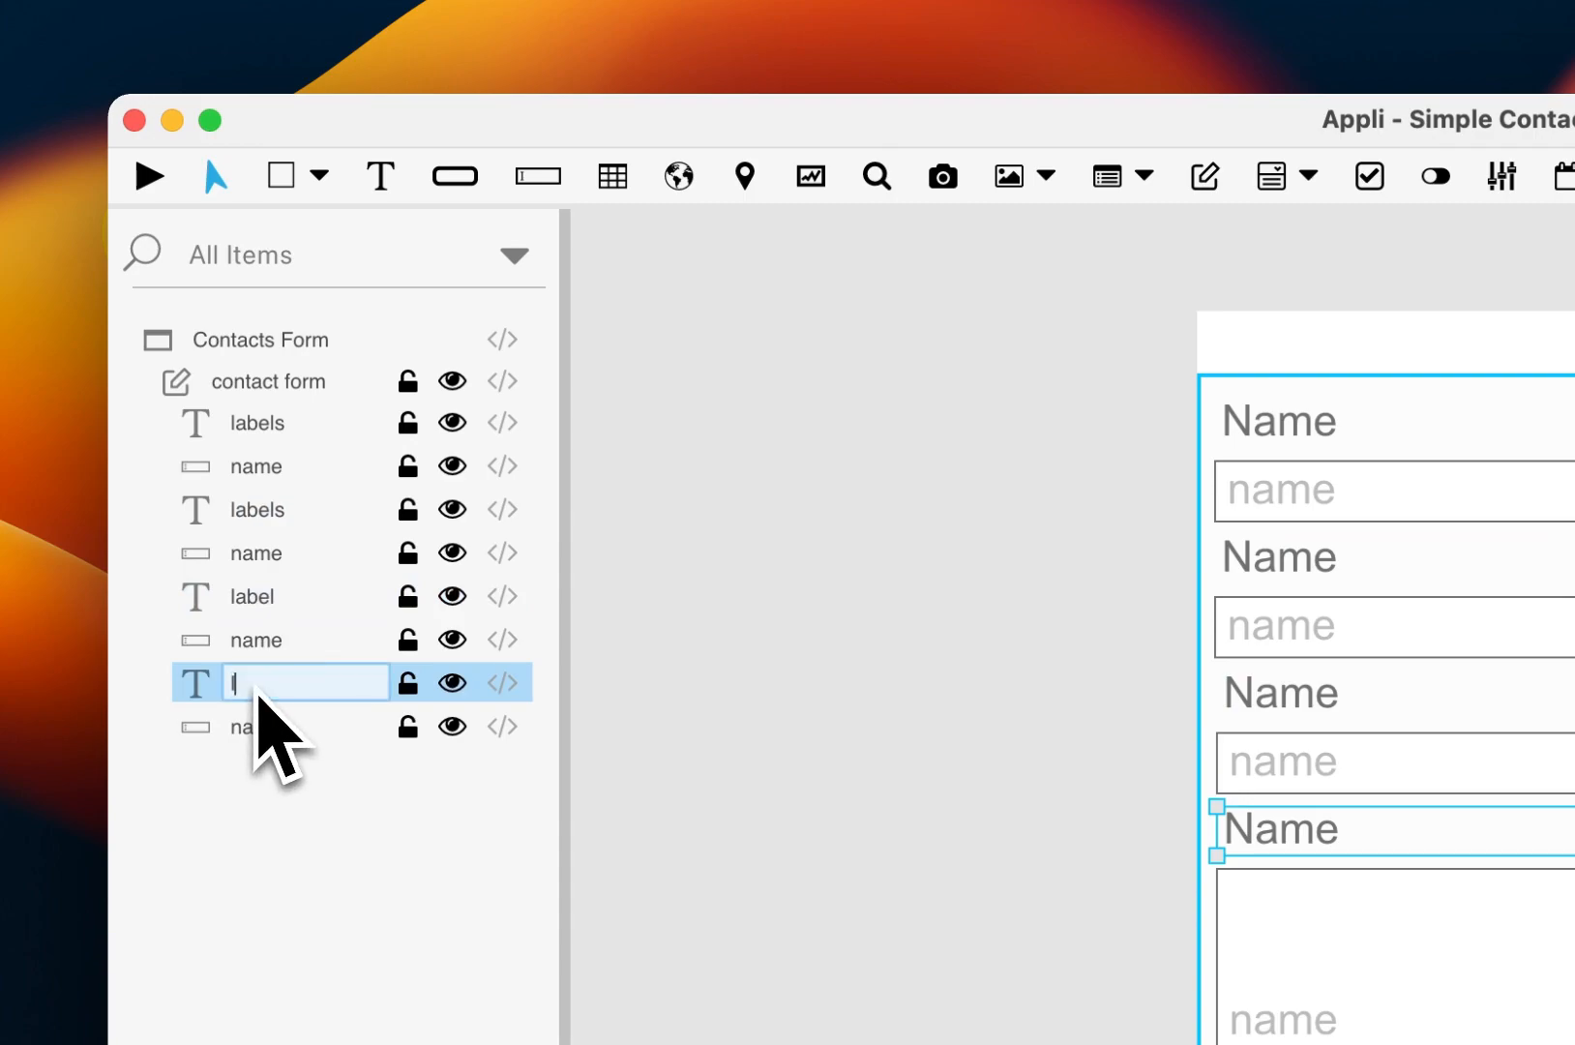
key(Return)
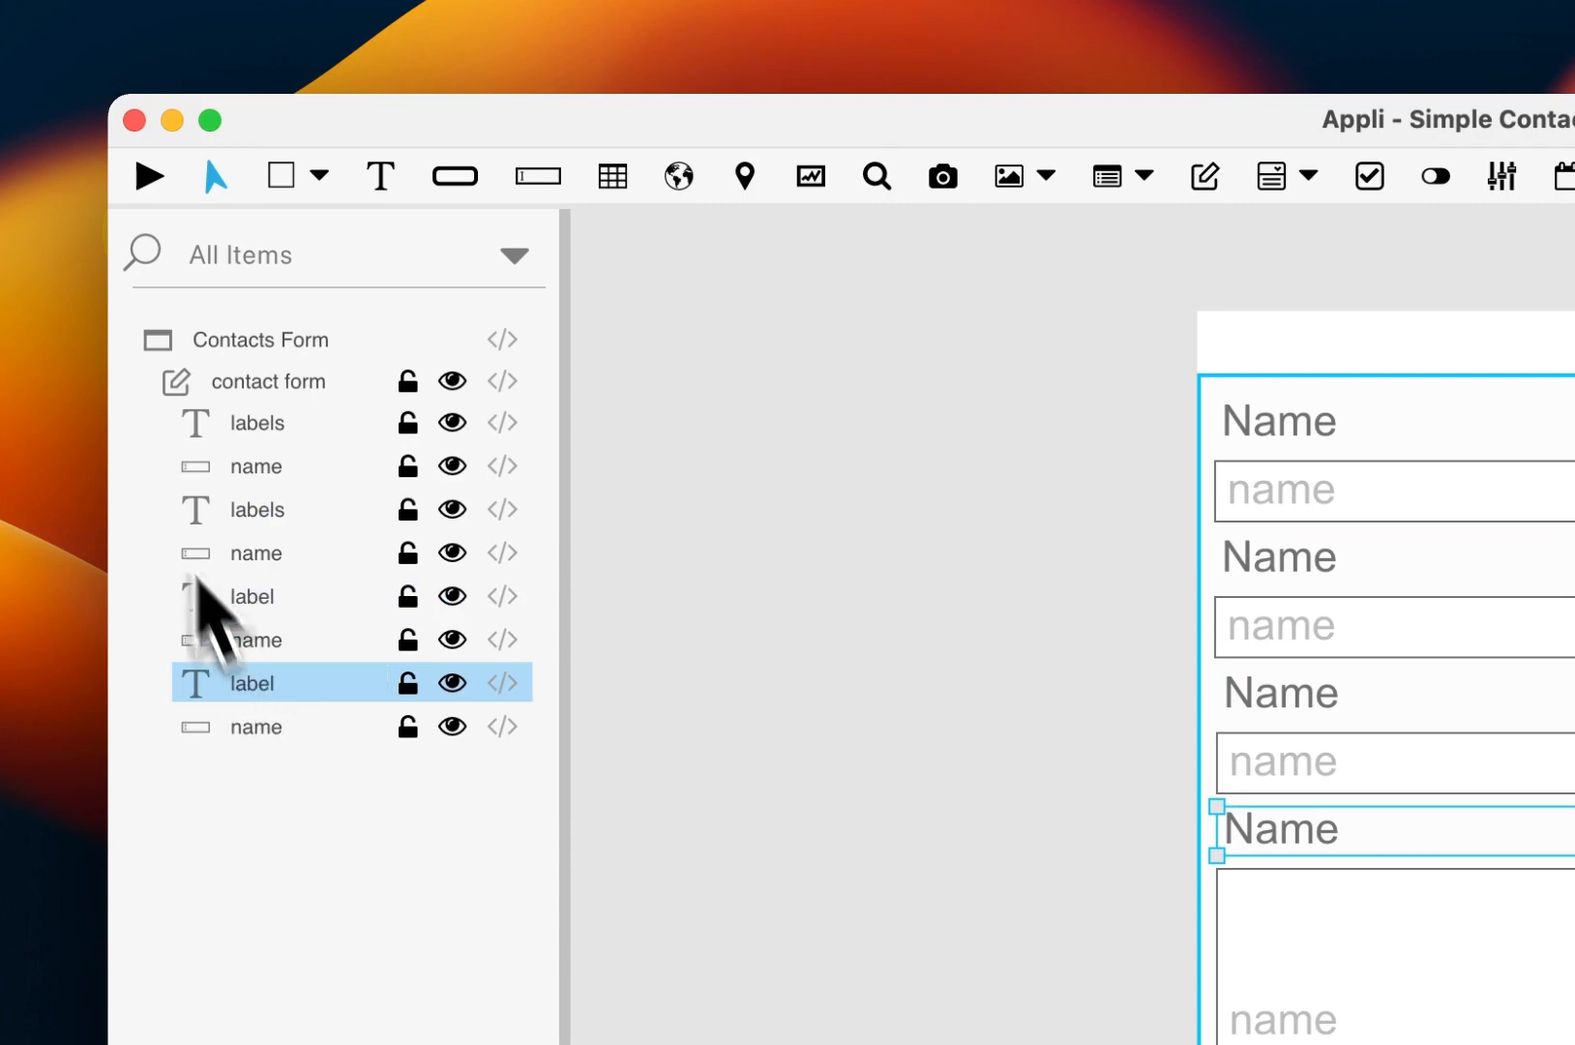
Step: Rename the second, third and fourth input layers to email, phone and notes
click(256, 469)
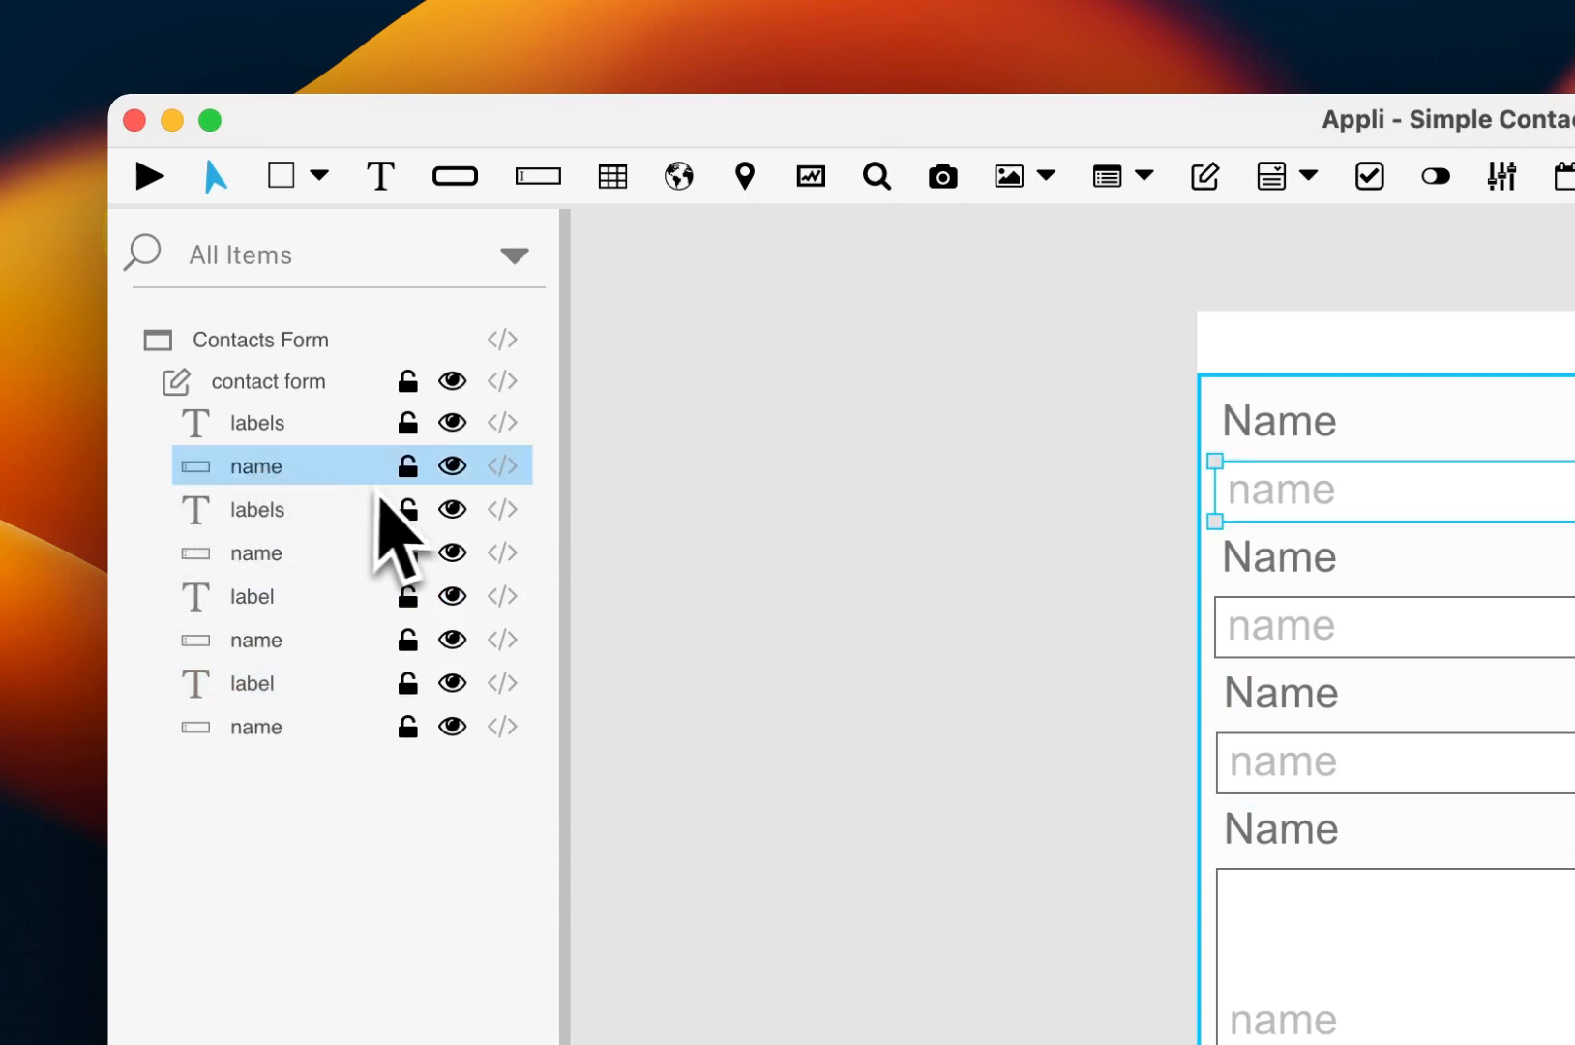
click(251, 569)
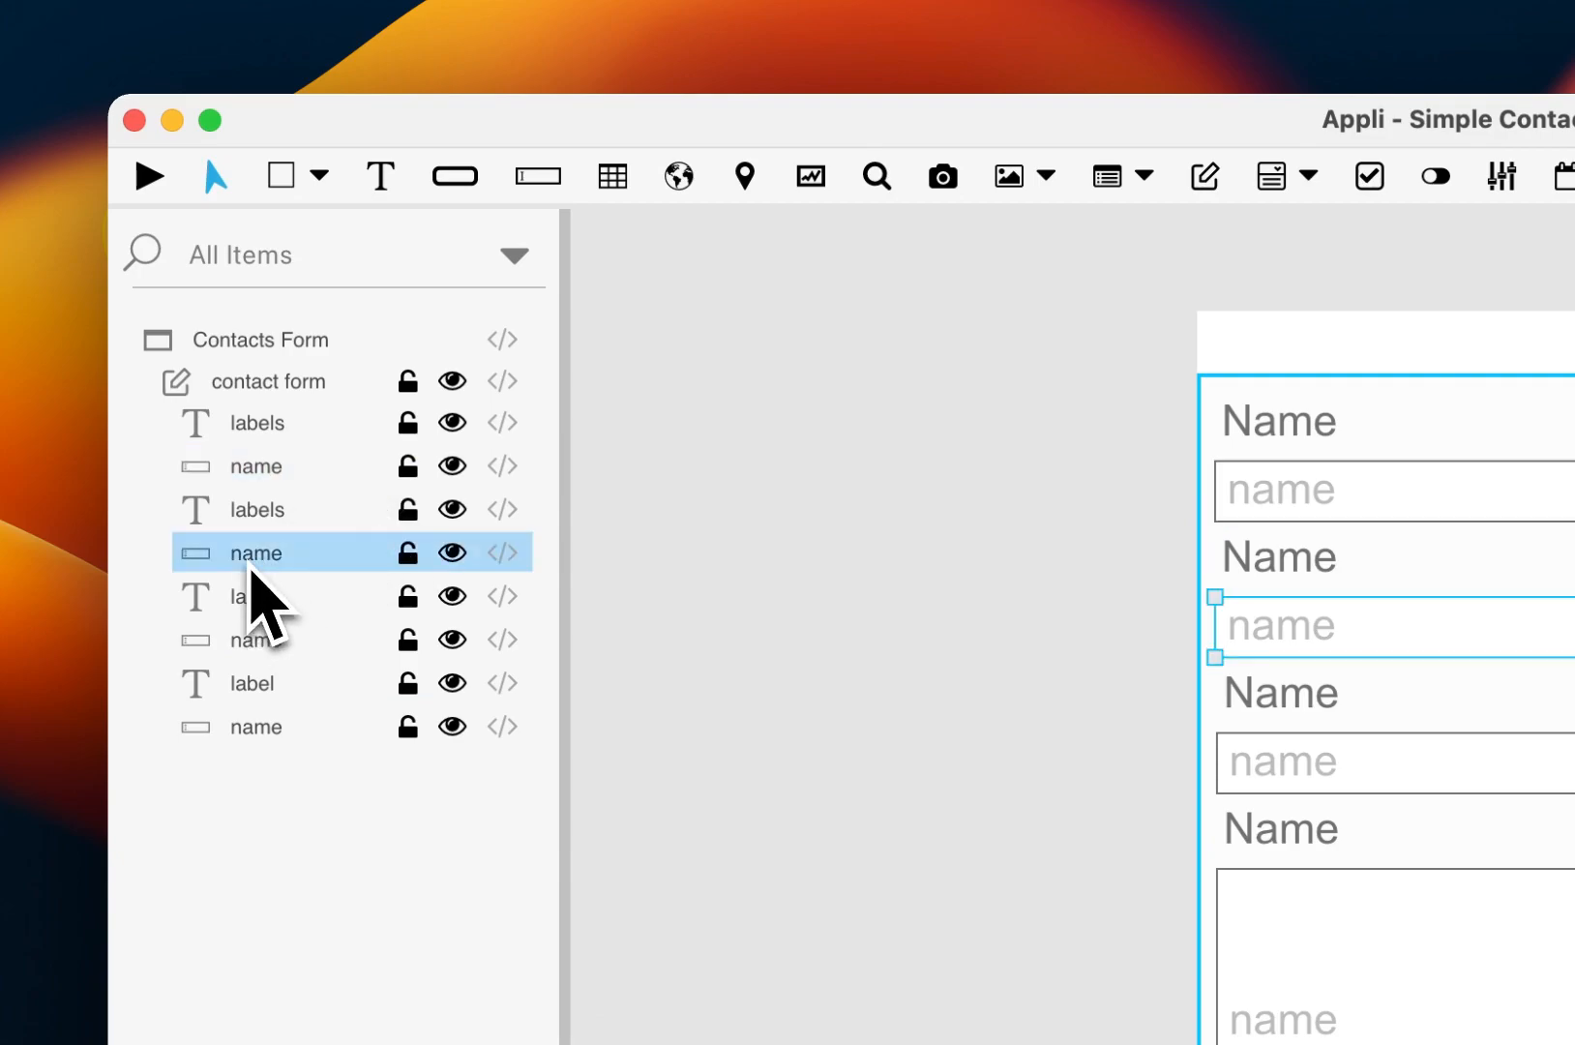
double_click(253, 559)
text(email)
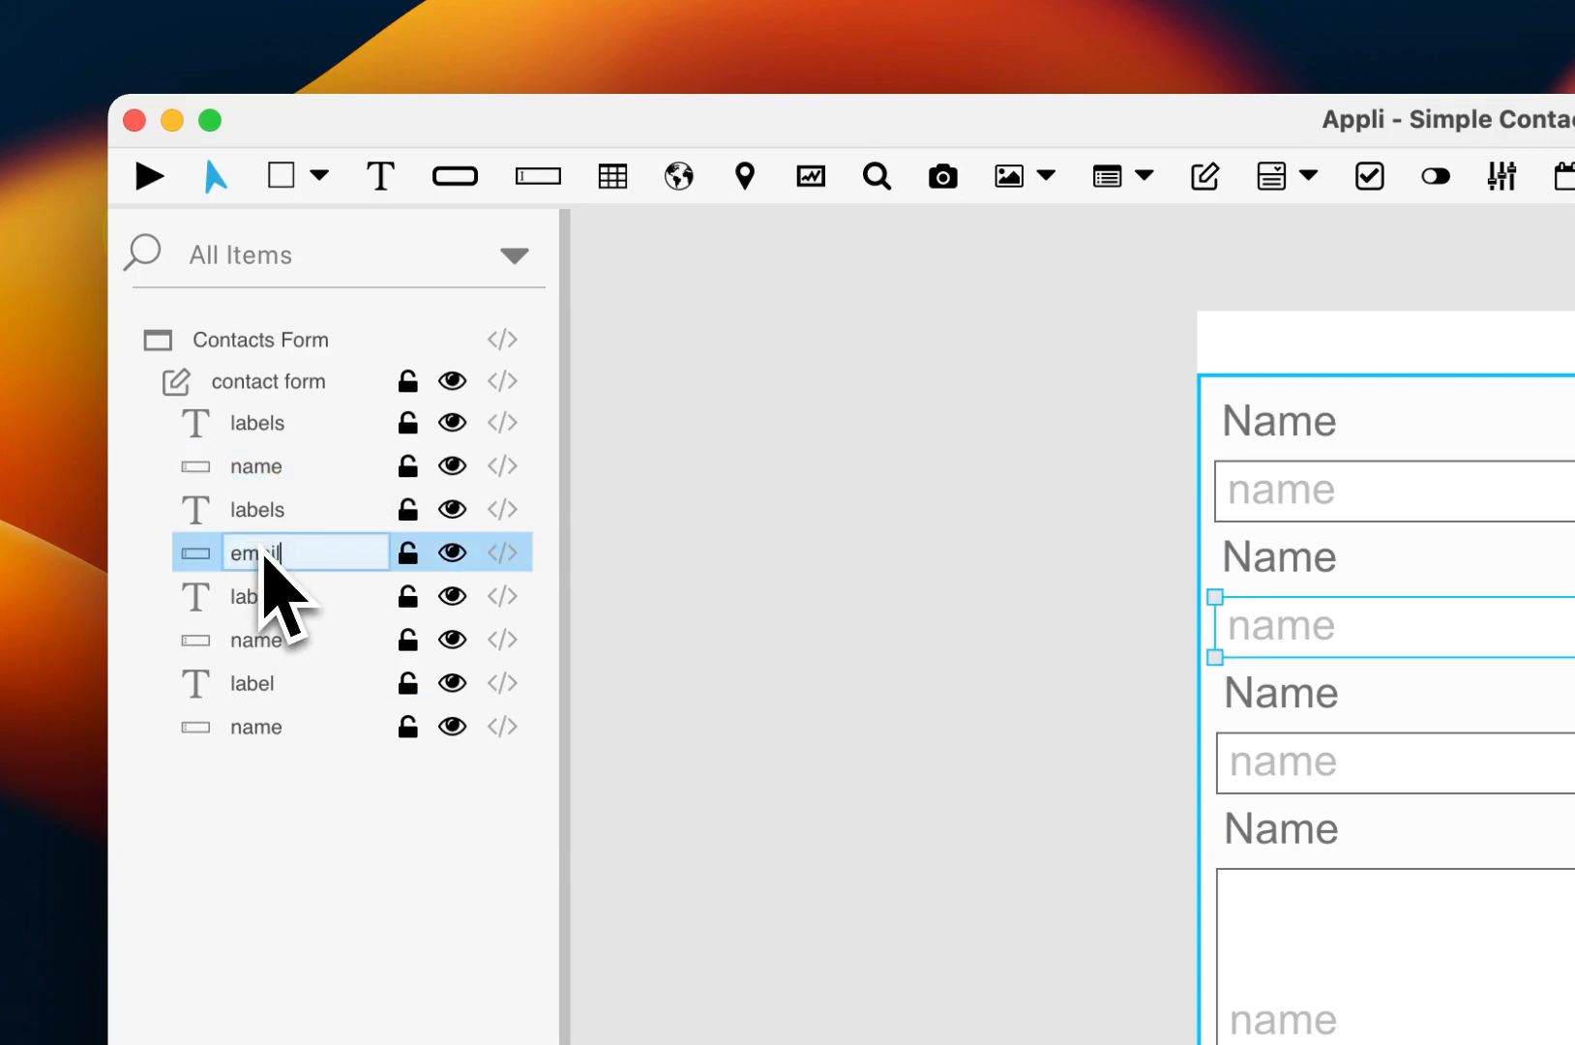
key(Return)
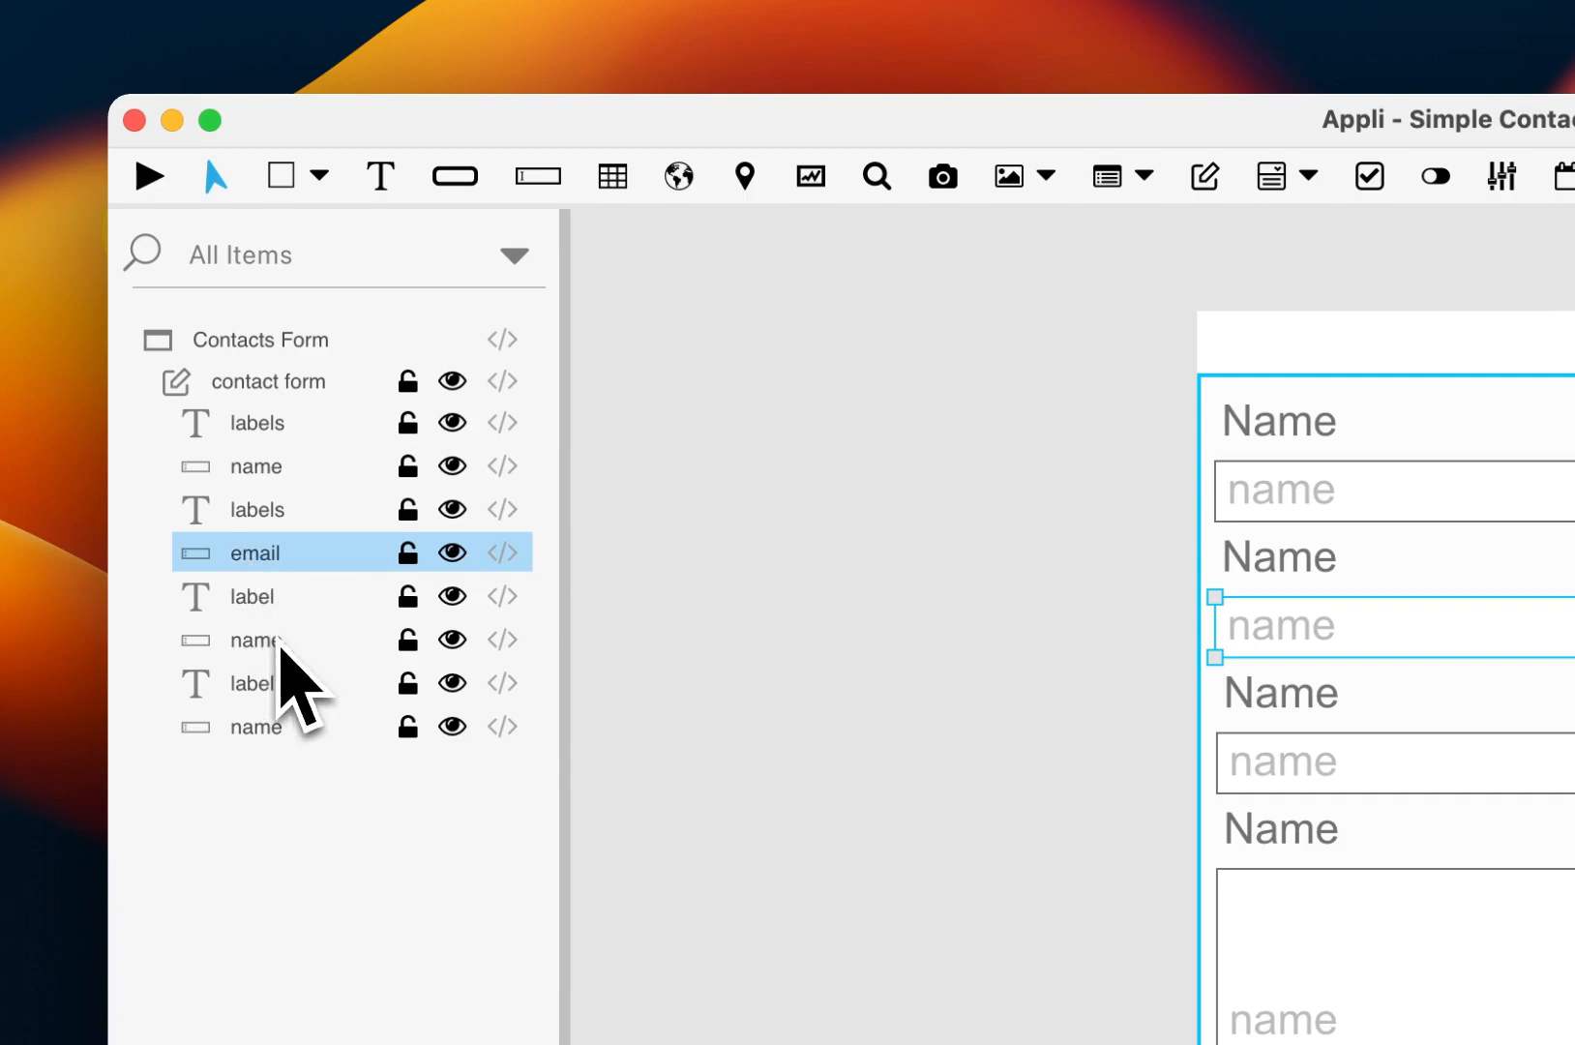
click(283, 640)
double_click(277, 643)
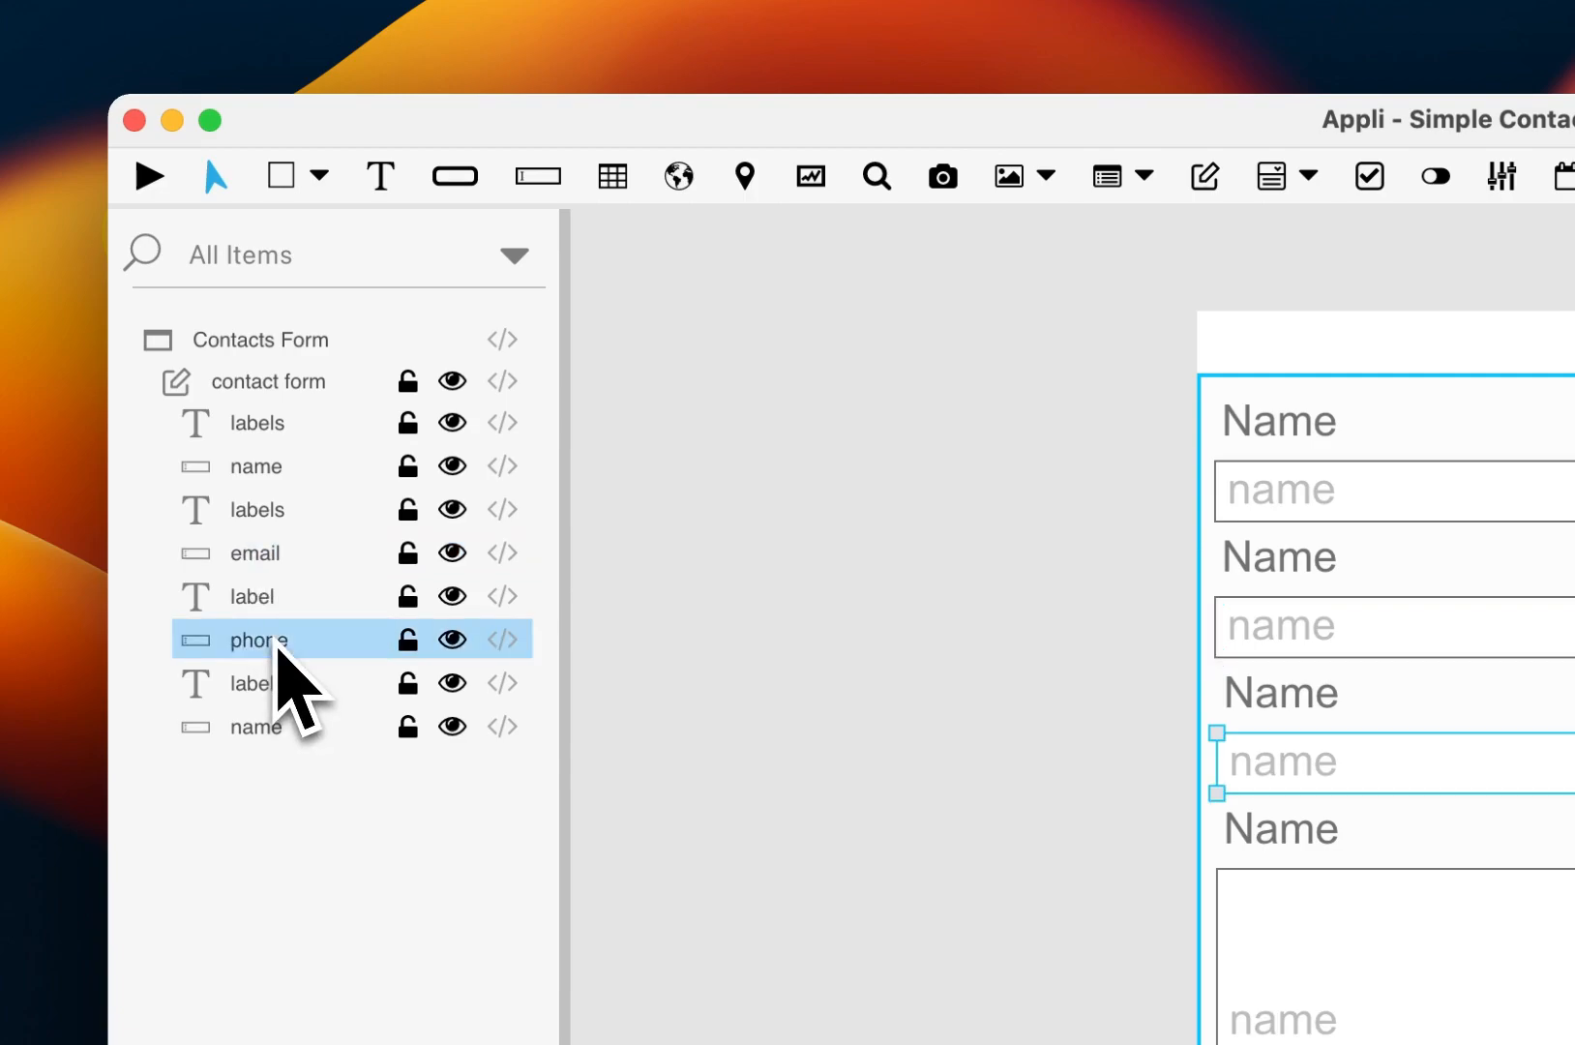
double_click(279, 727)
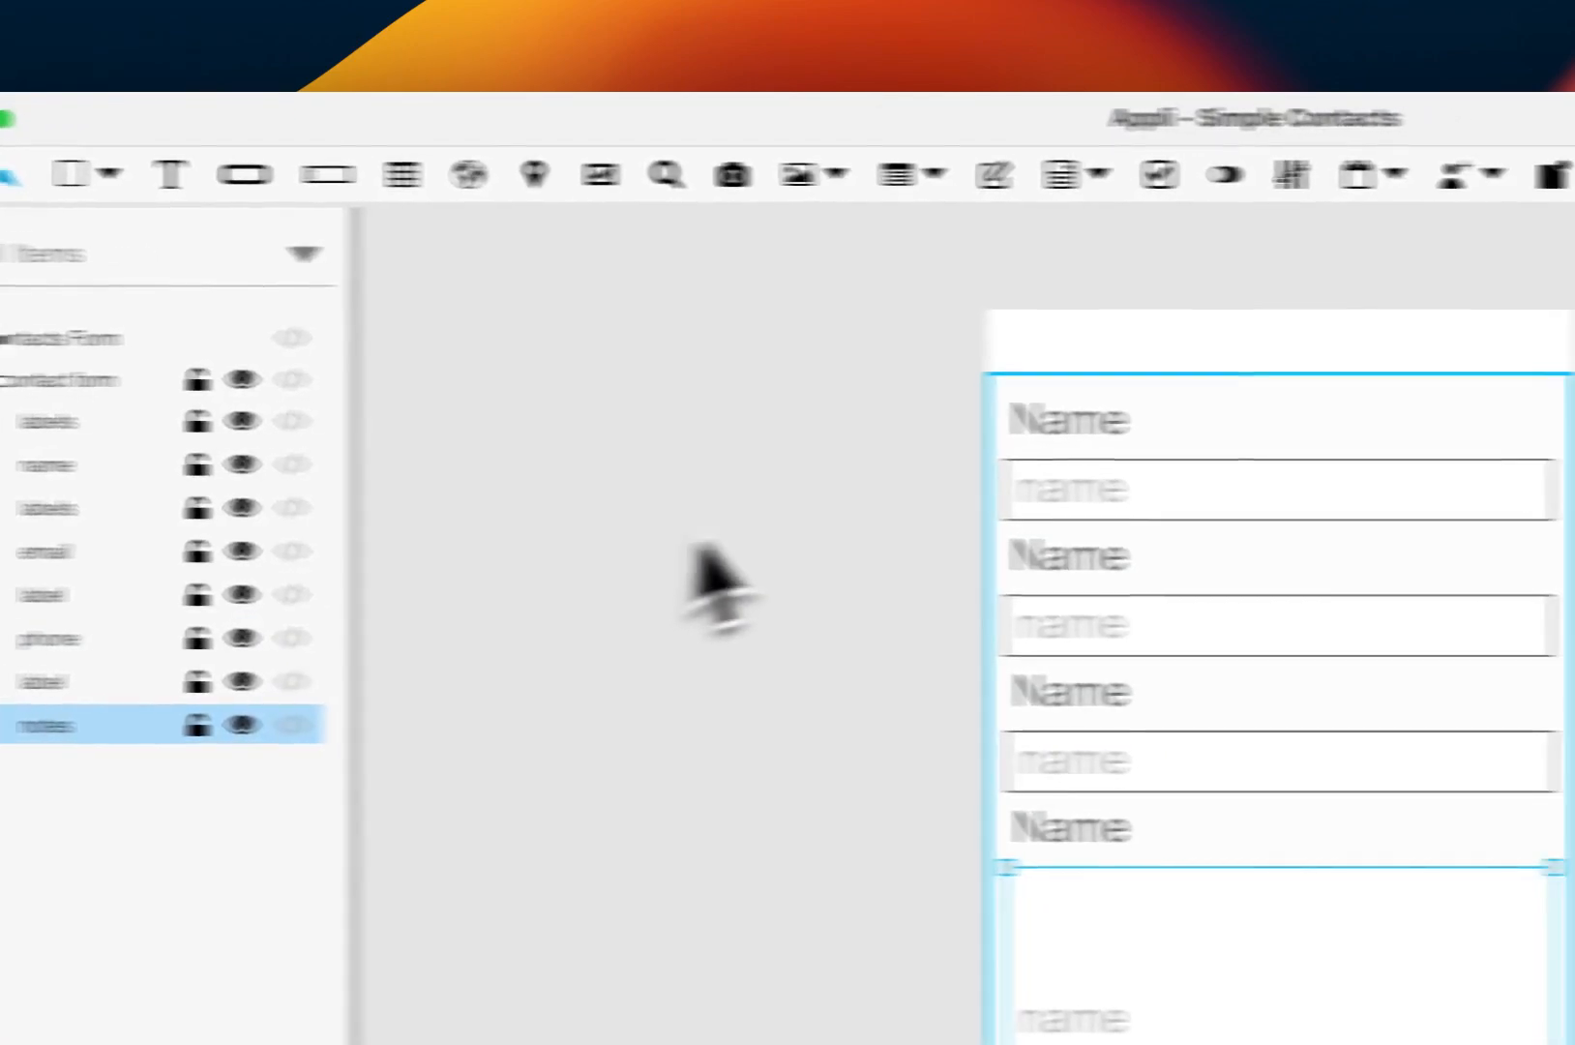
Step: Inspect the first field's Element properties, showing name as both its name and hint text
click(1288, 506)
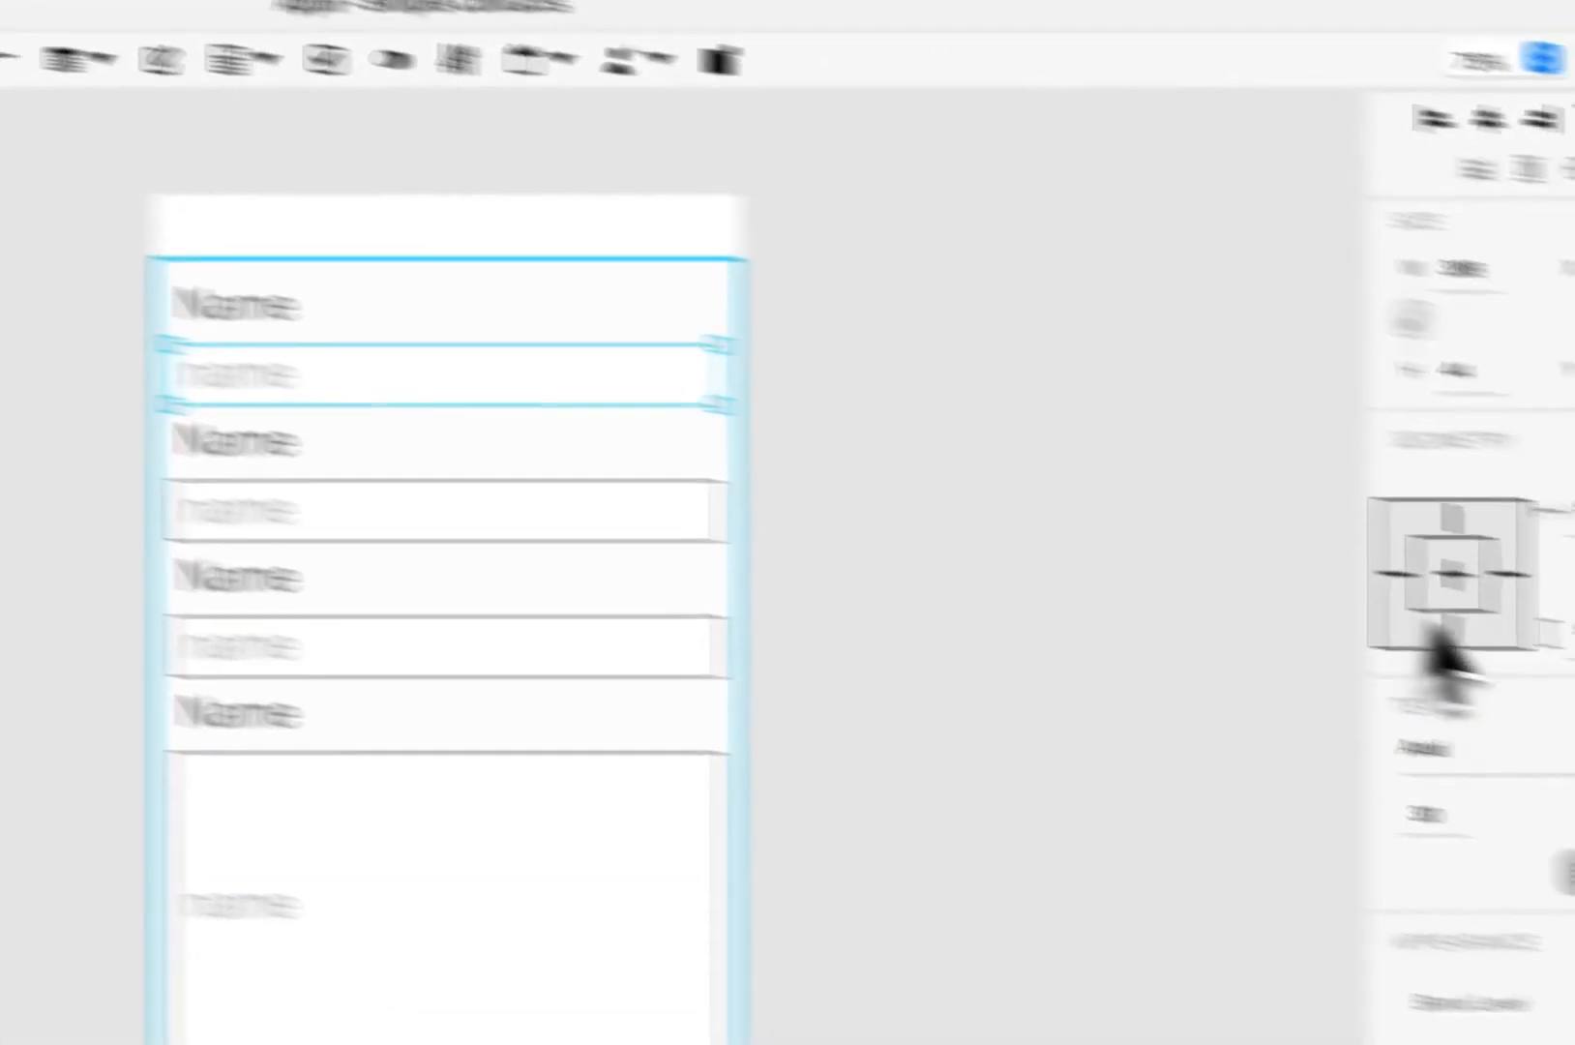
scroll(1239, 495, down, 10)
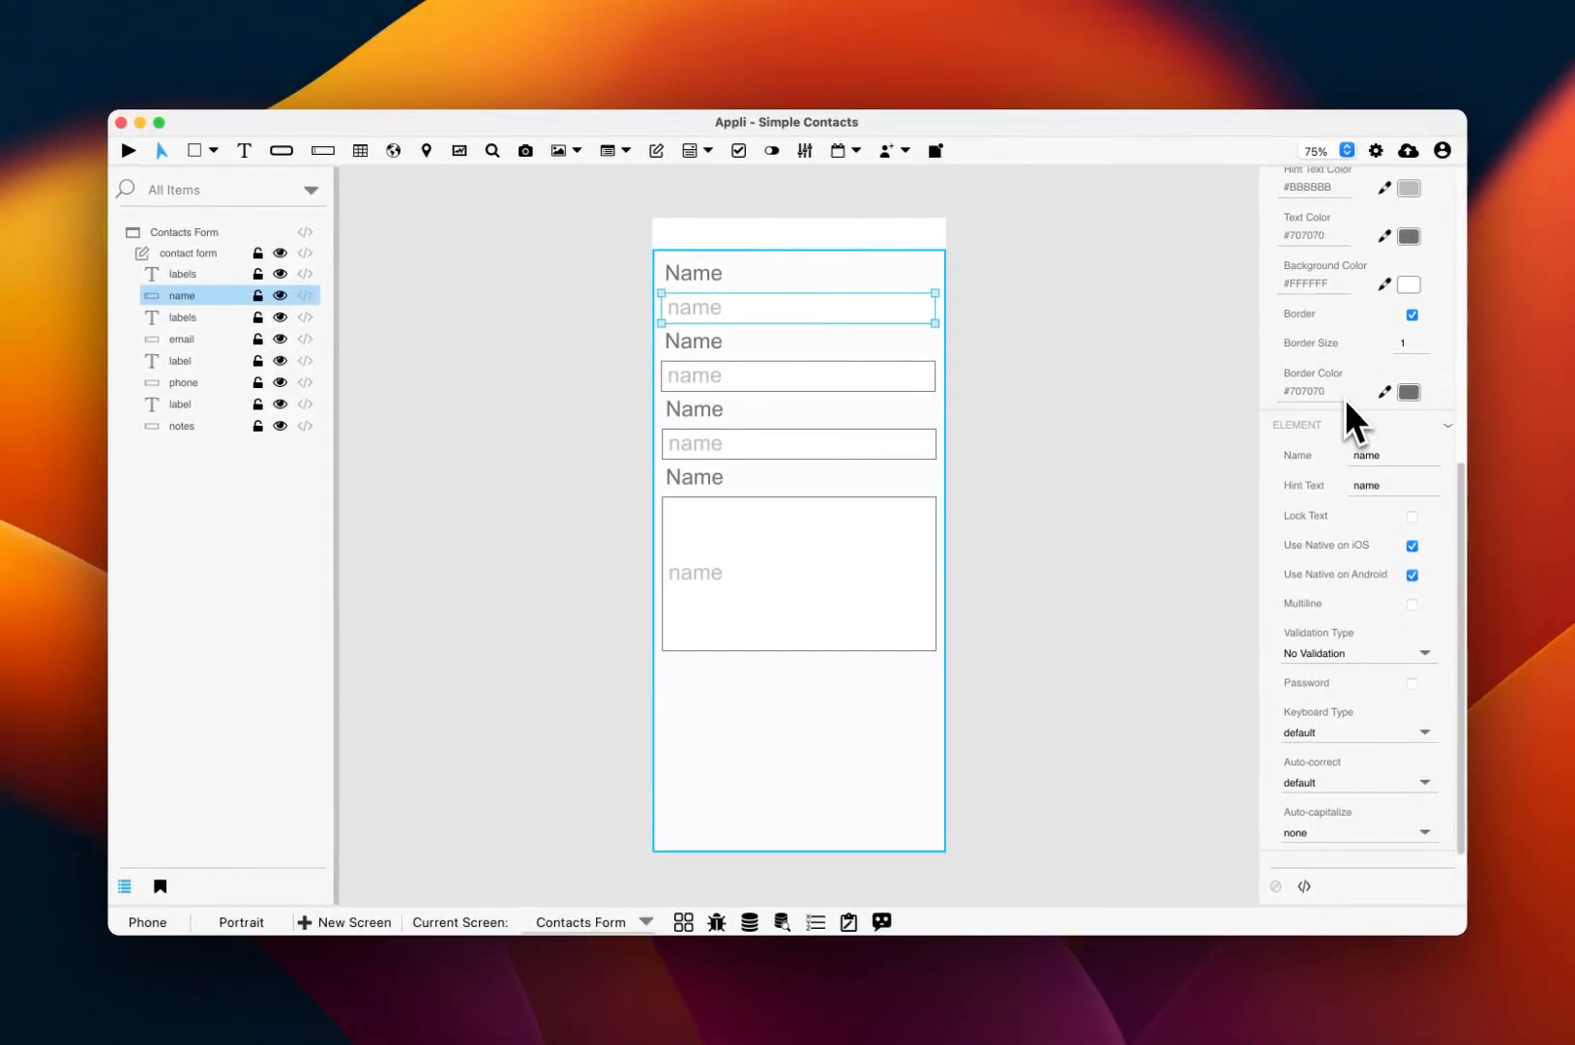
click(716, 343)
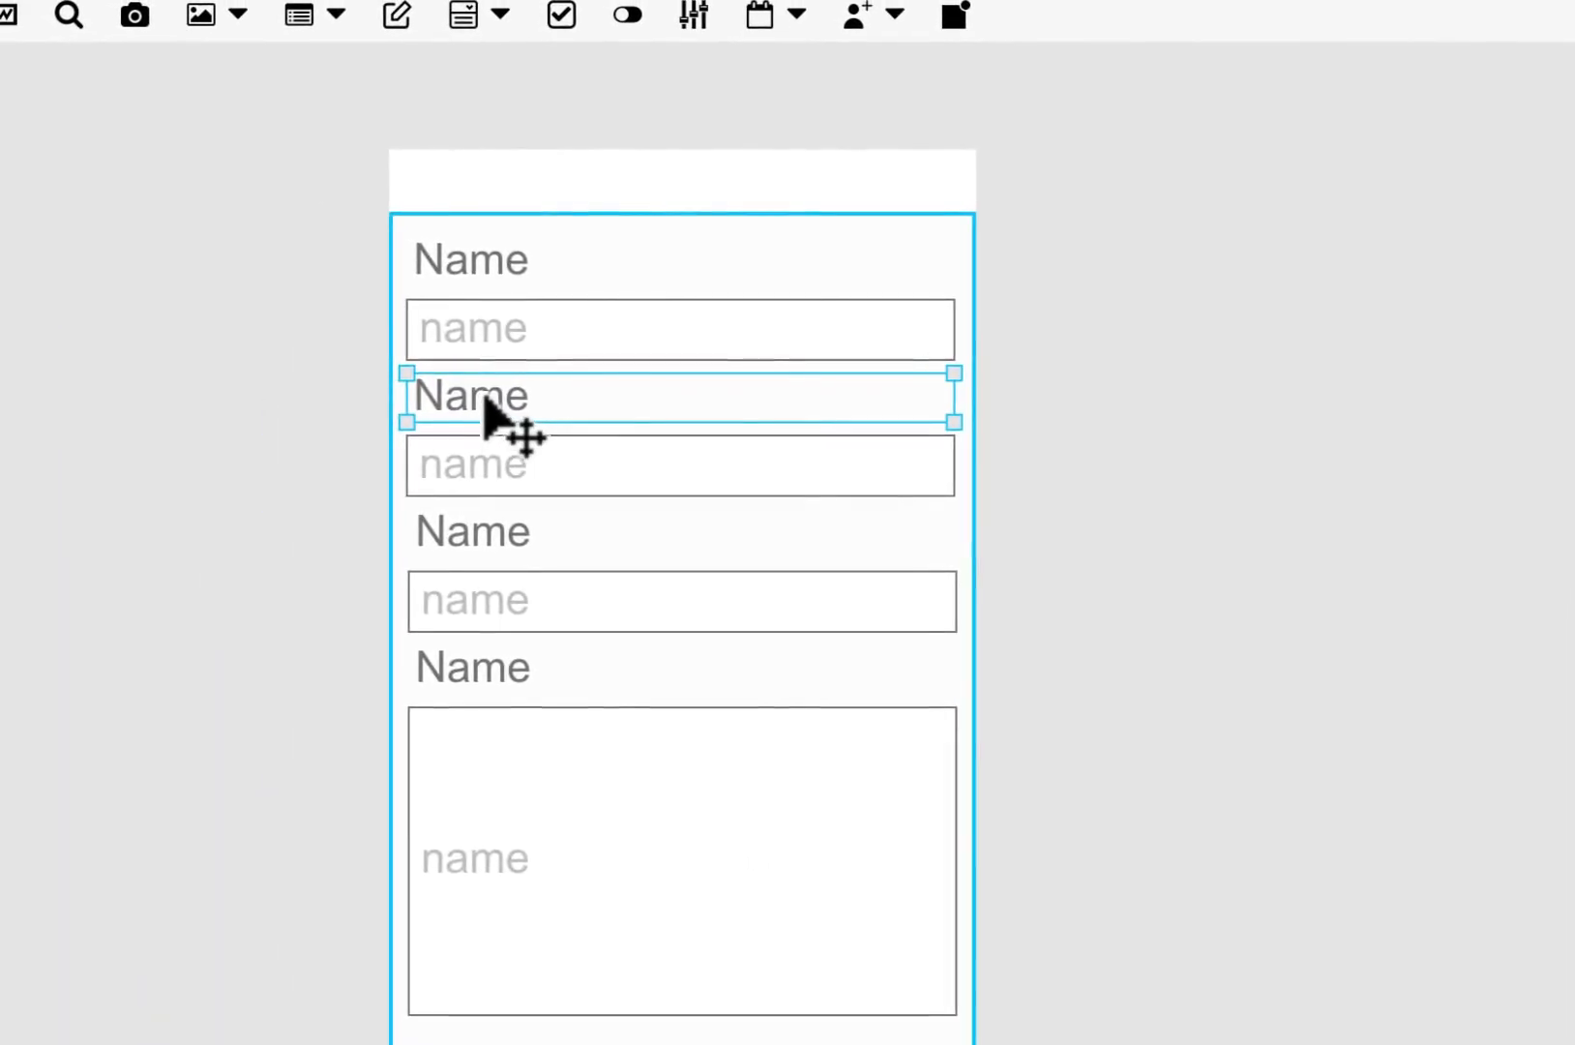
Step: Change the second label to Email and give its input the hint text email
double_click(489, 405)
double_click(489, 401)
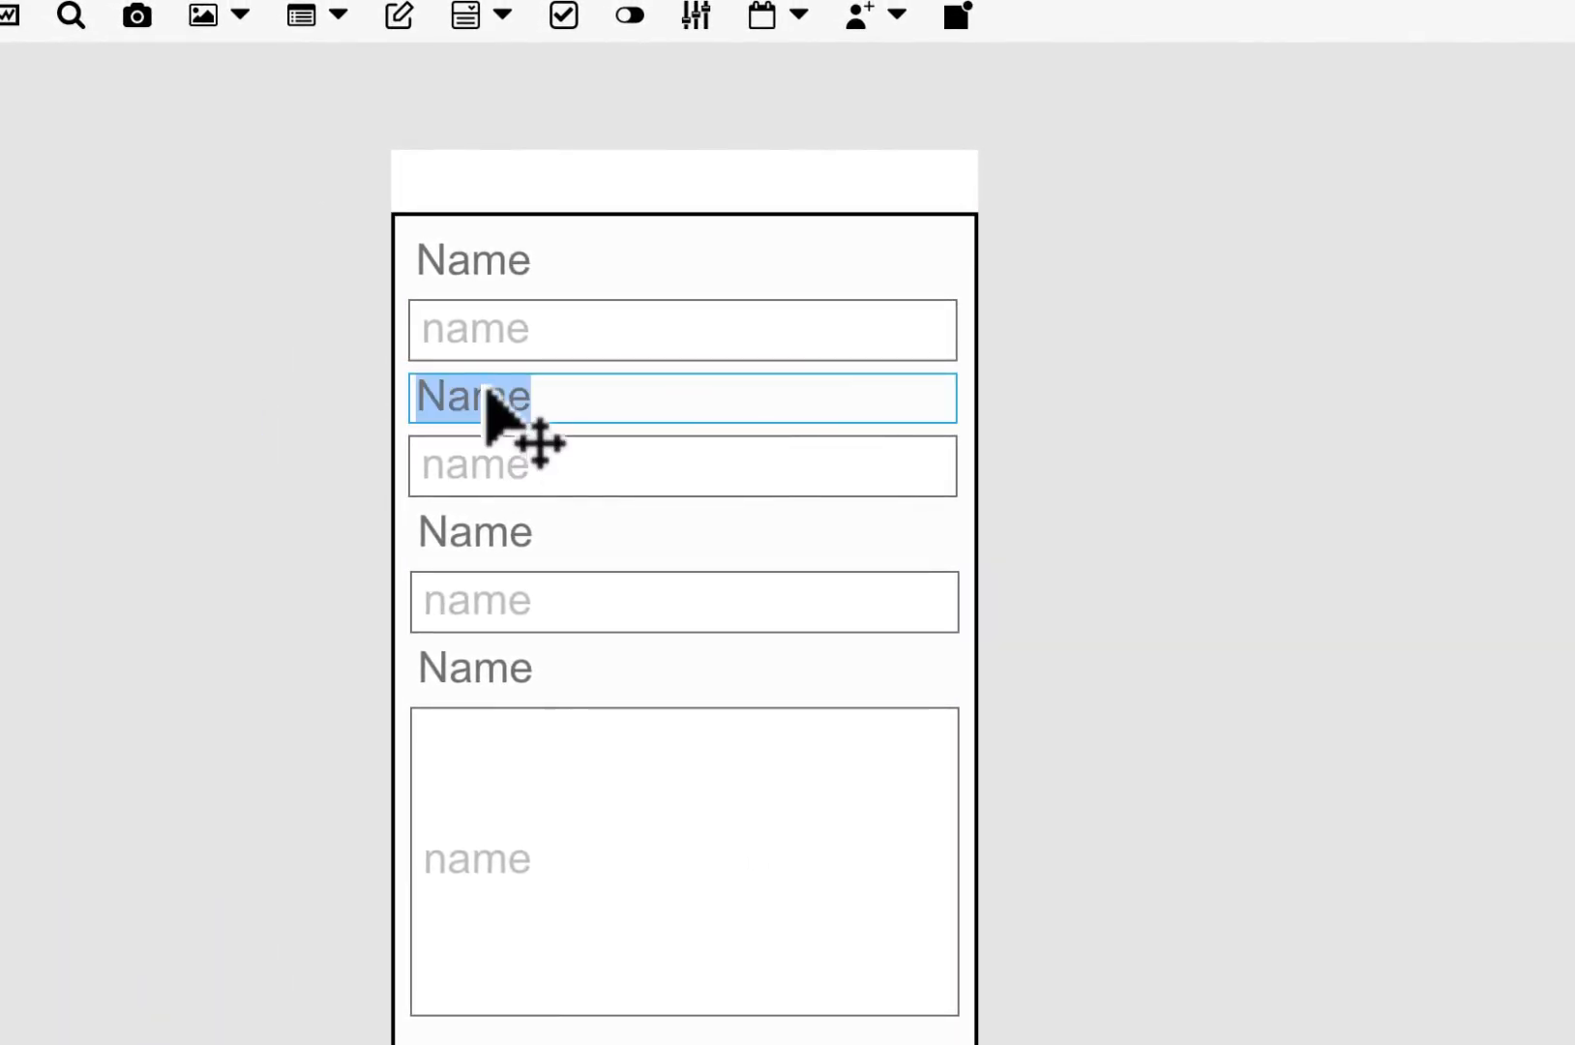
text(Ema)
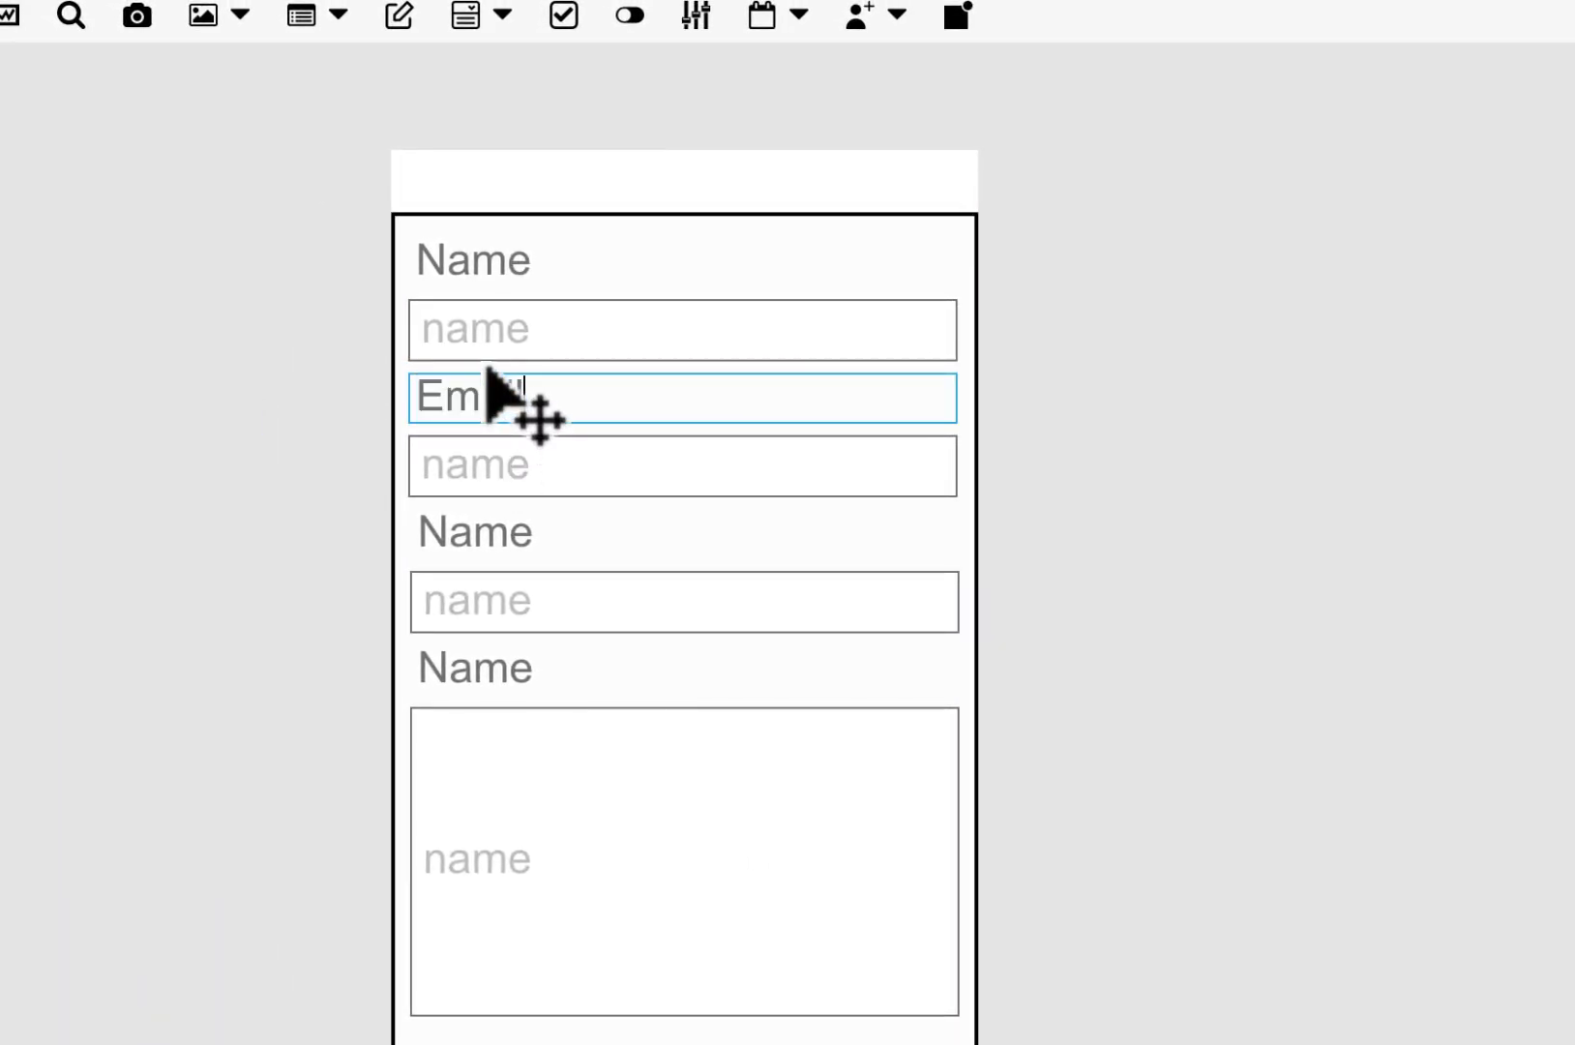
text(il)
key(Escape)
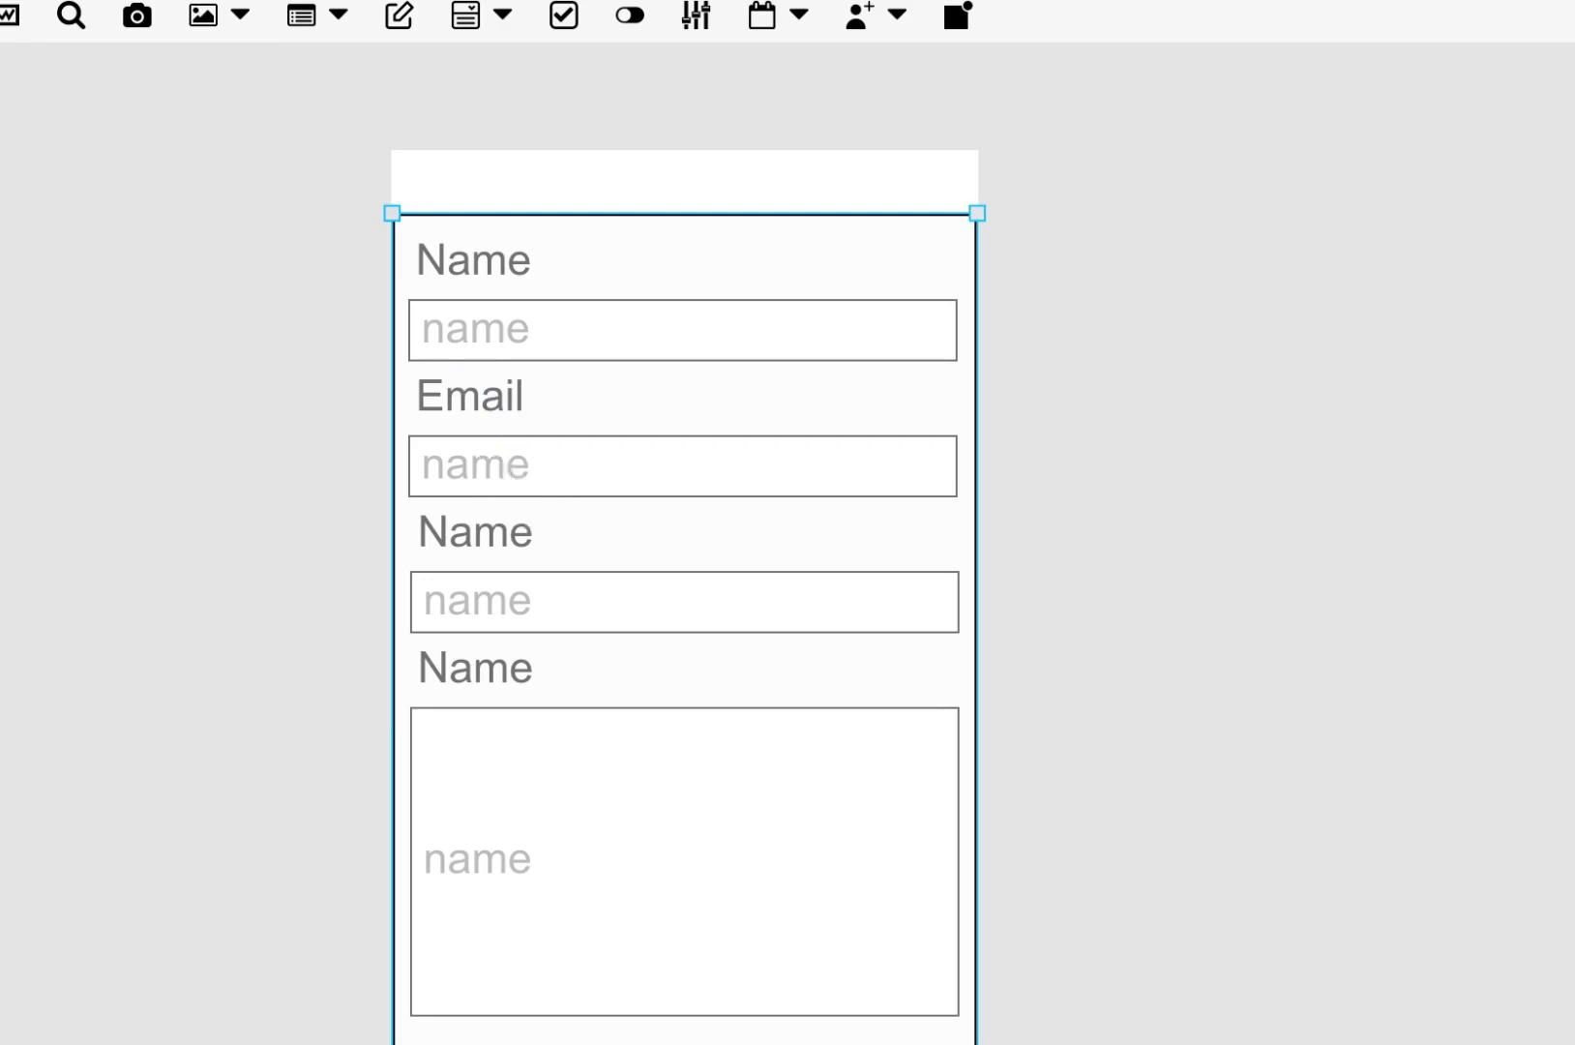
click(538, 490)
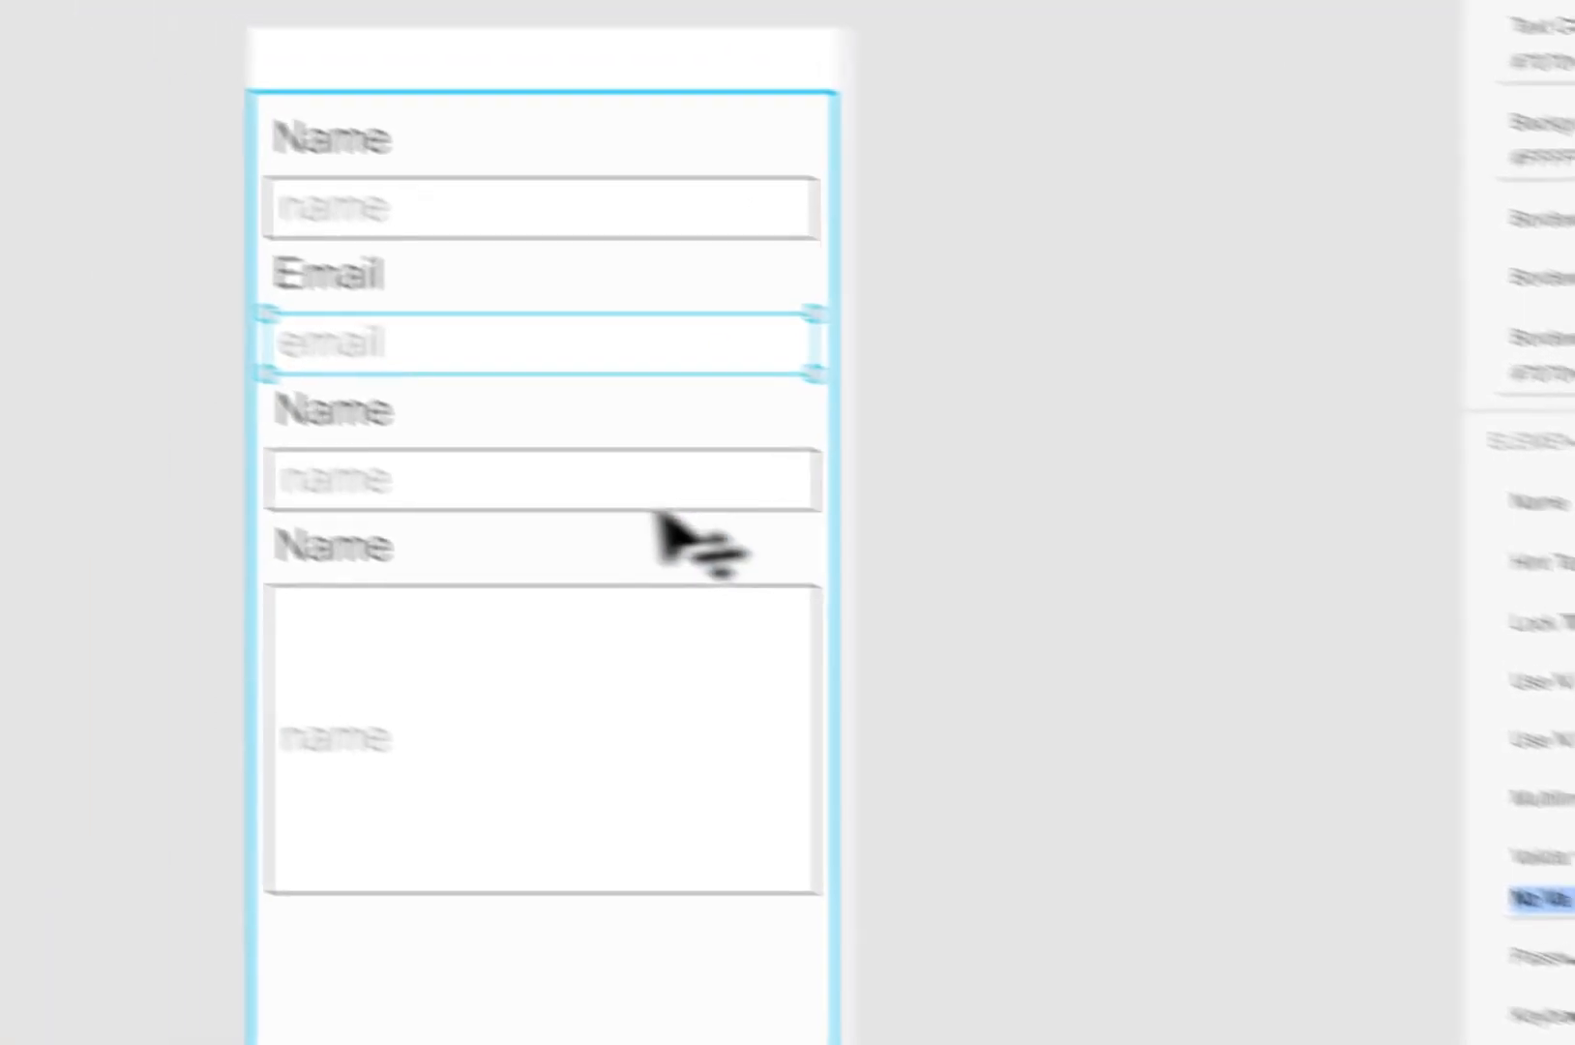
Step: Change the third label to Phone and give its input the hint text phone
click(511, 476)
double_click(511, 476)
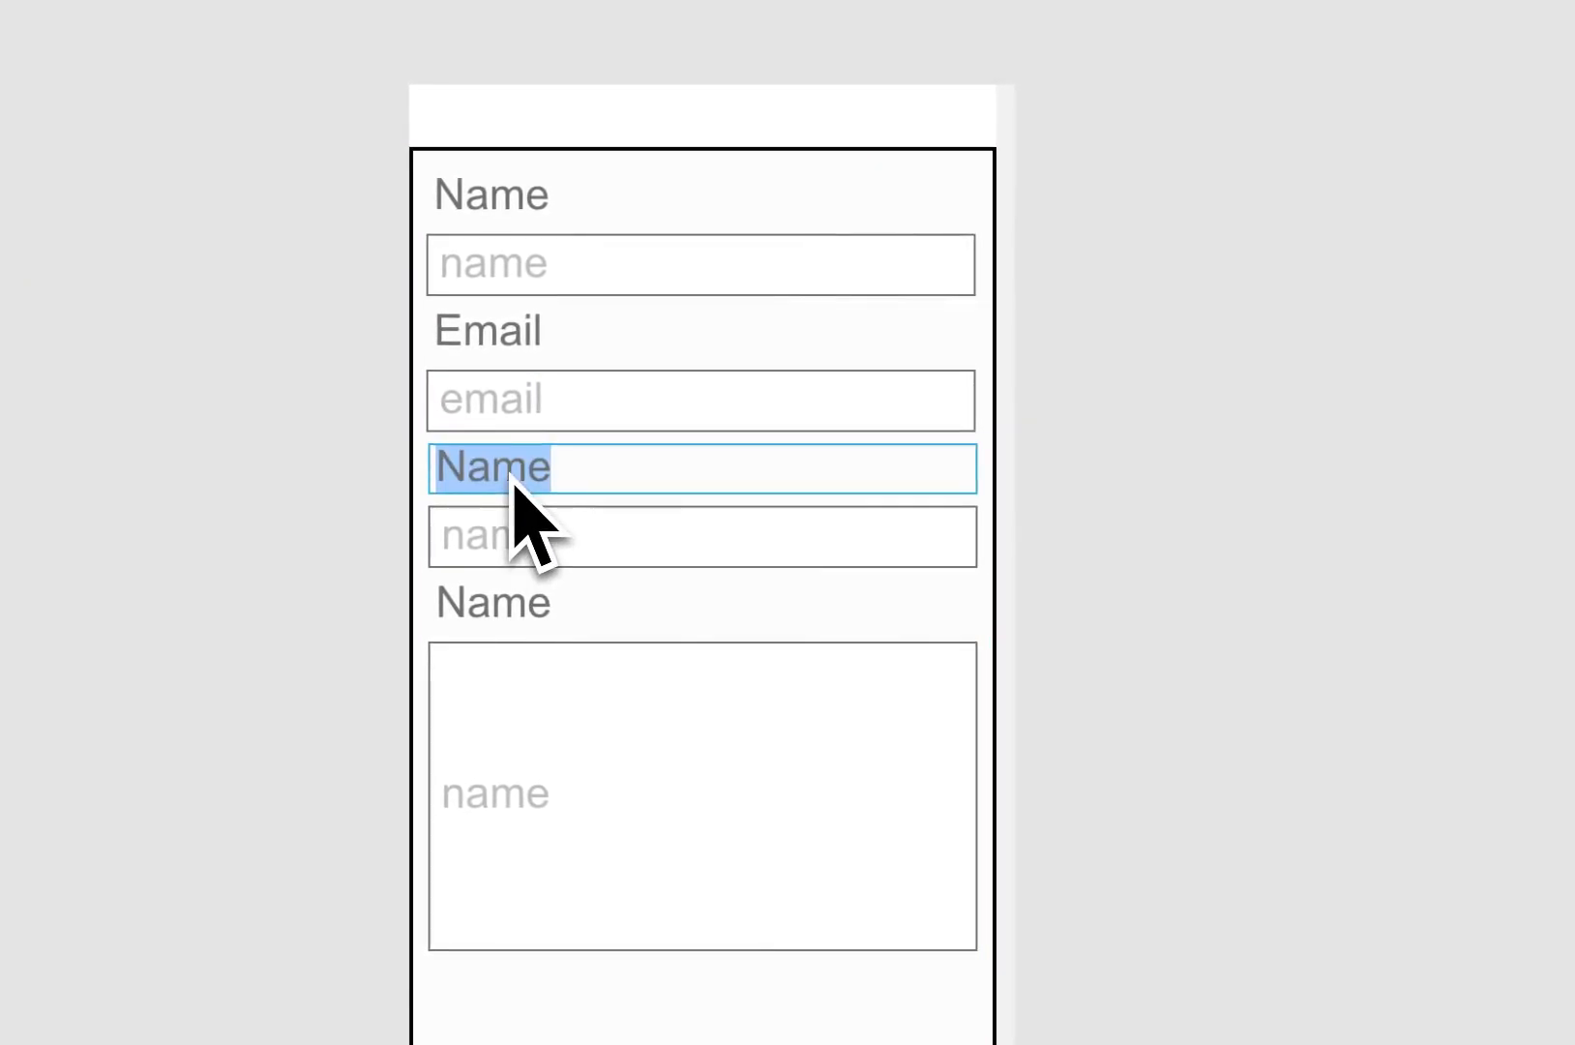
click(455, 556)
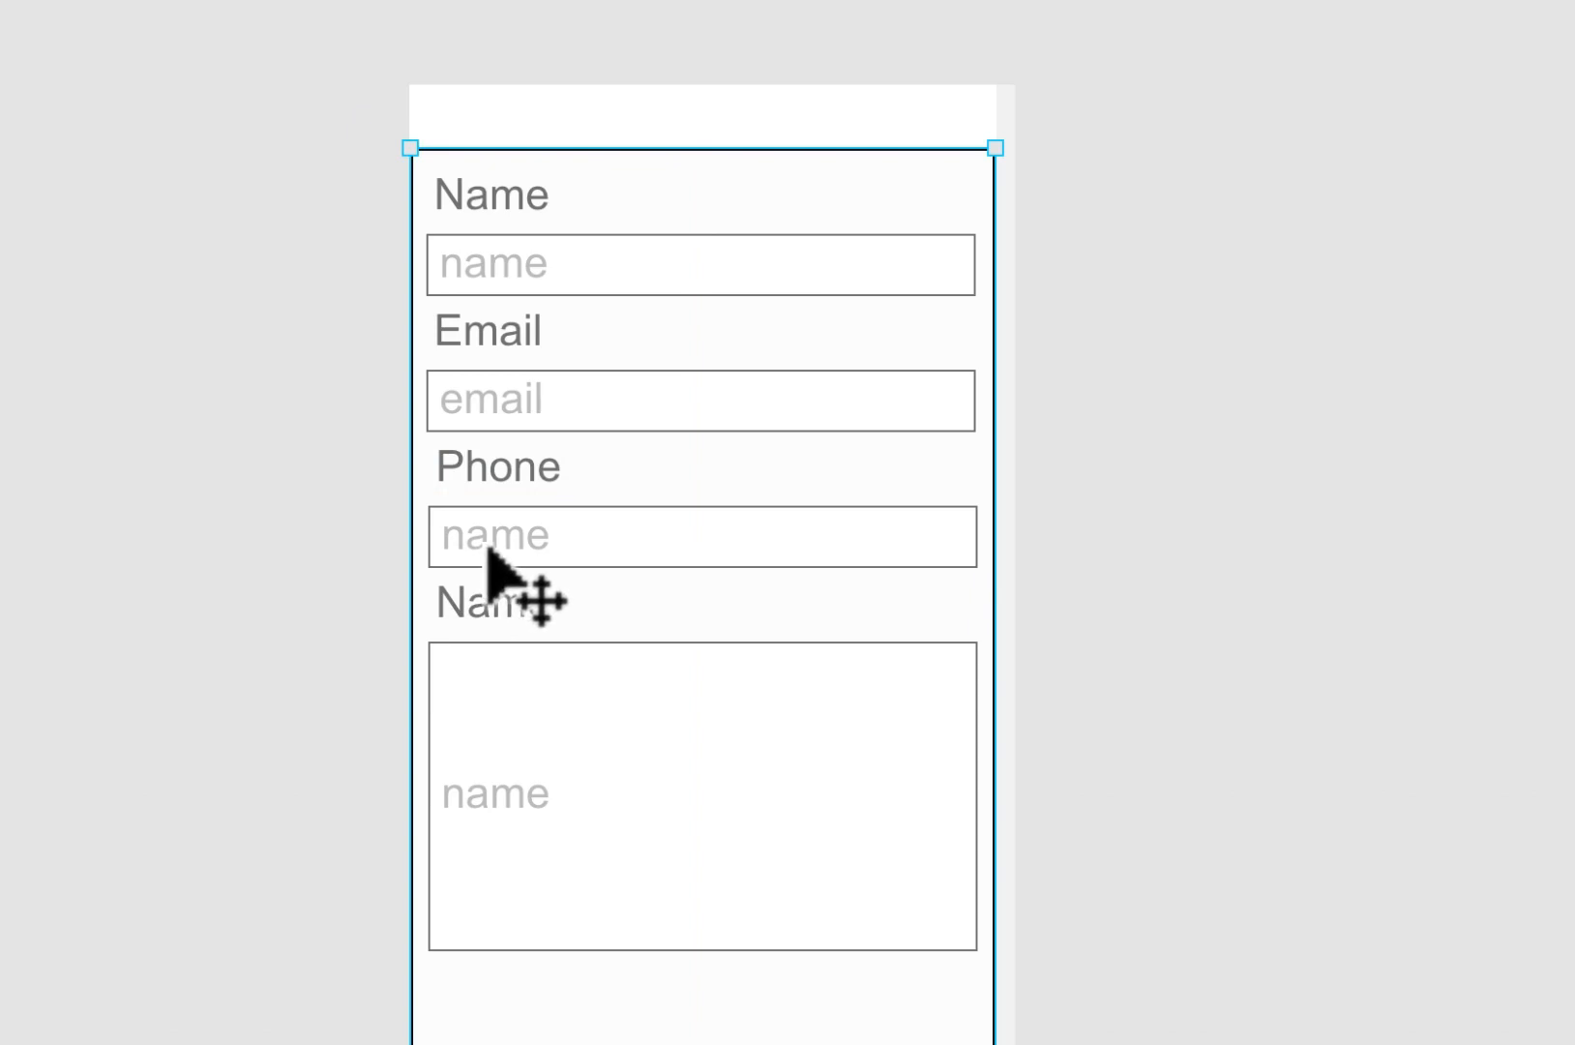
click(493, 559)
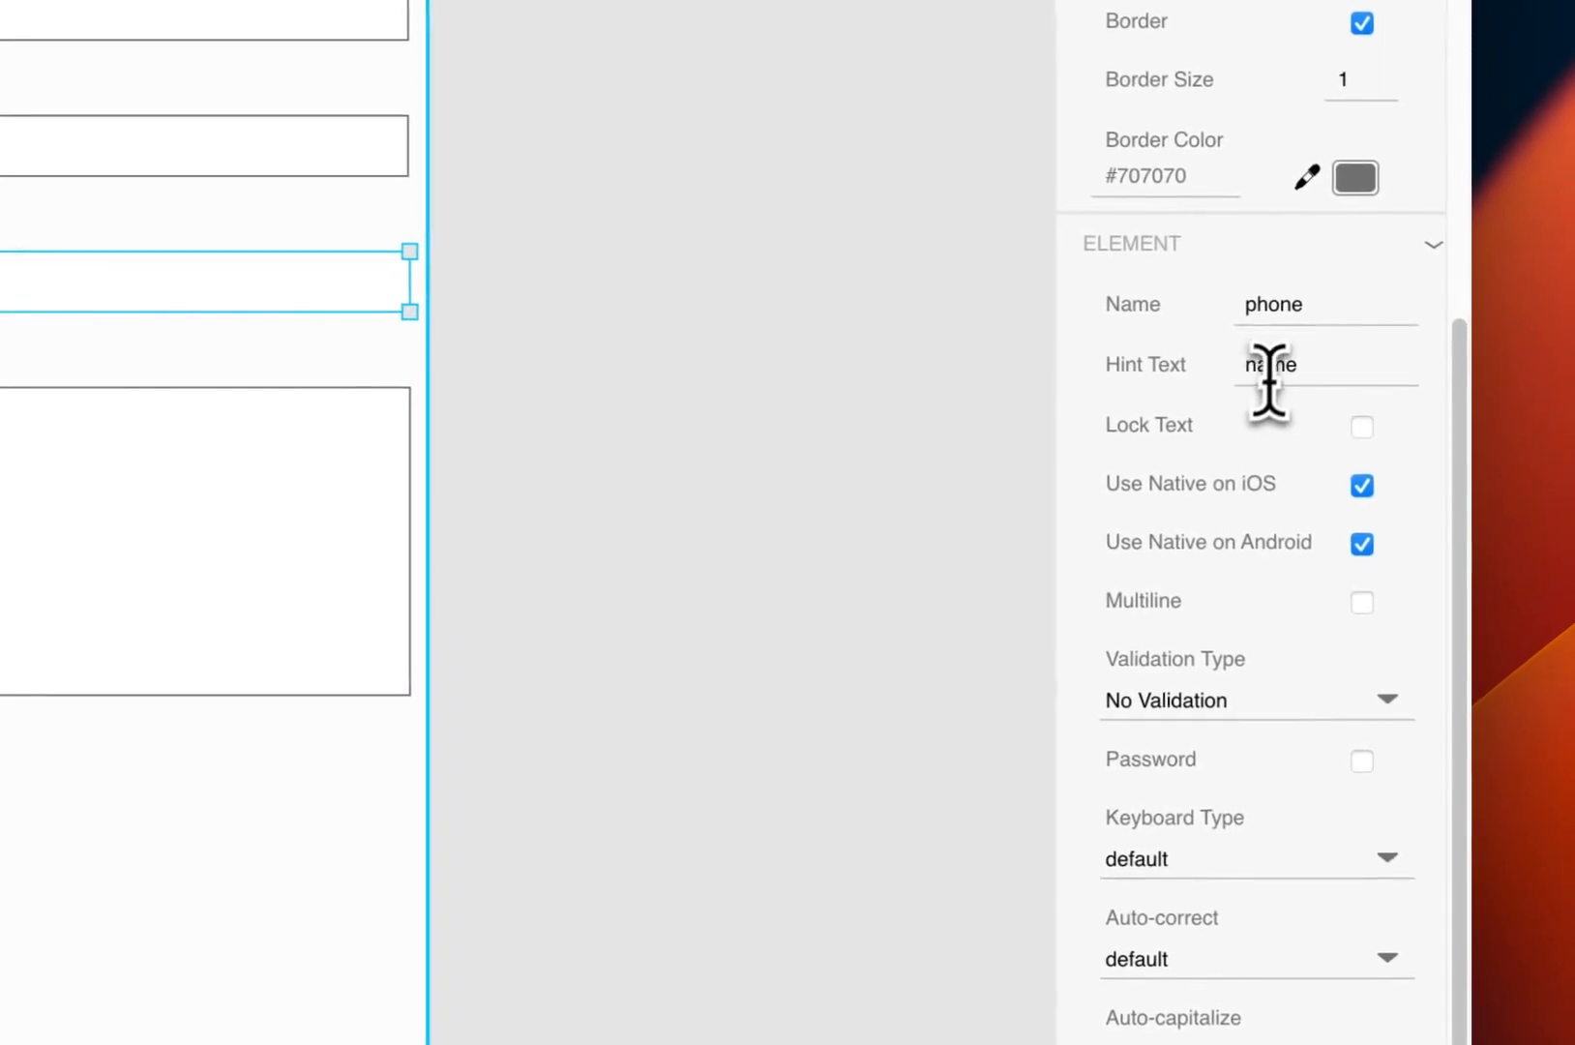
double_click(1269, 364)
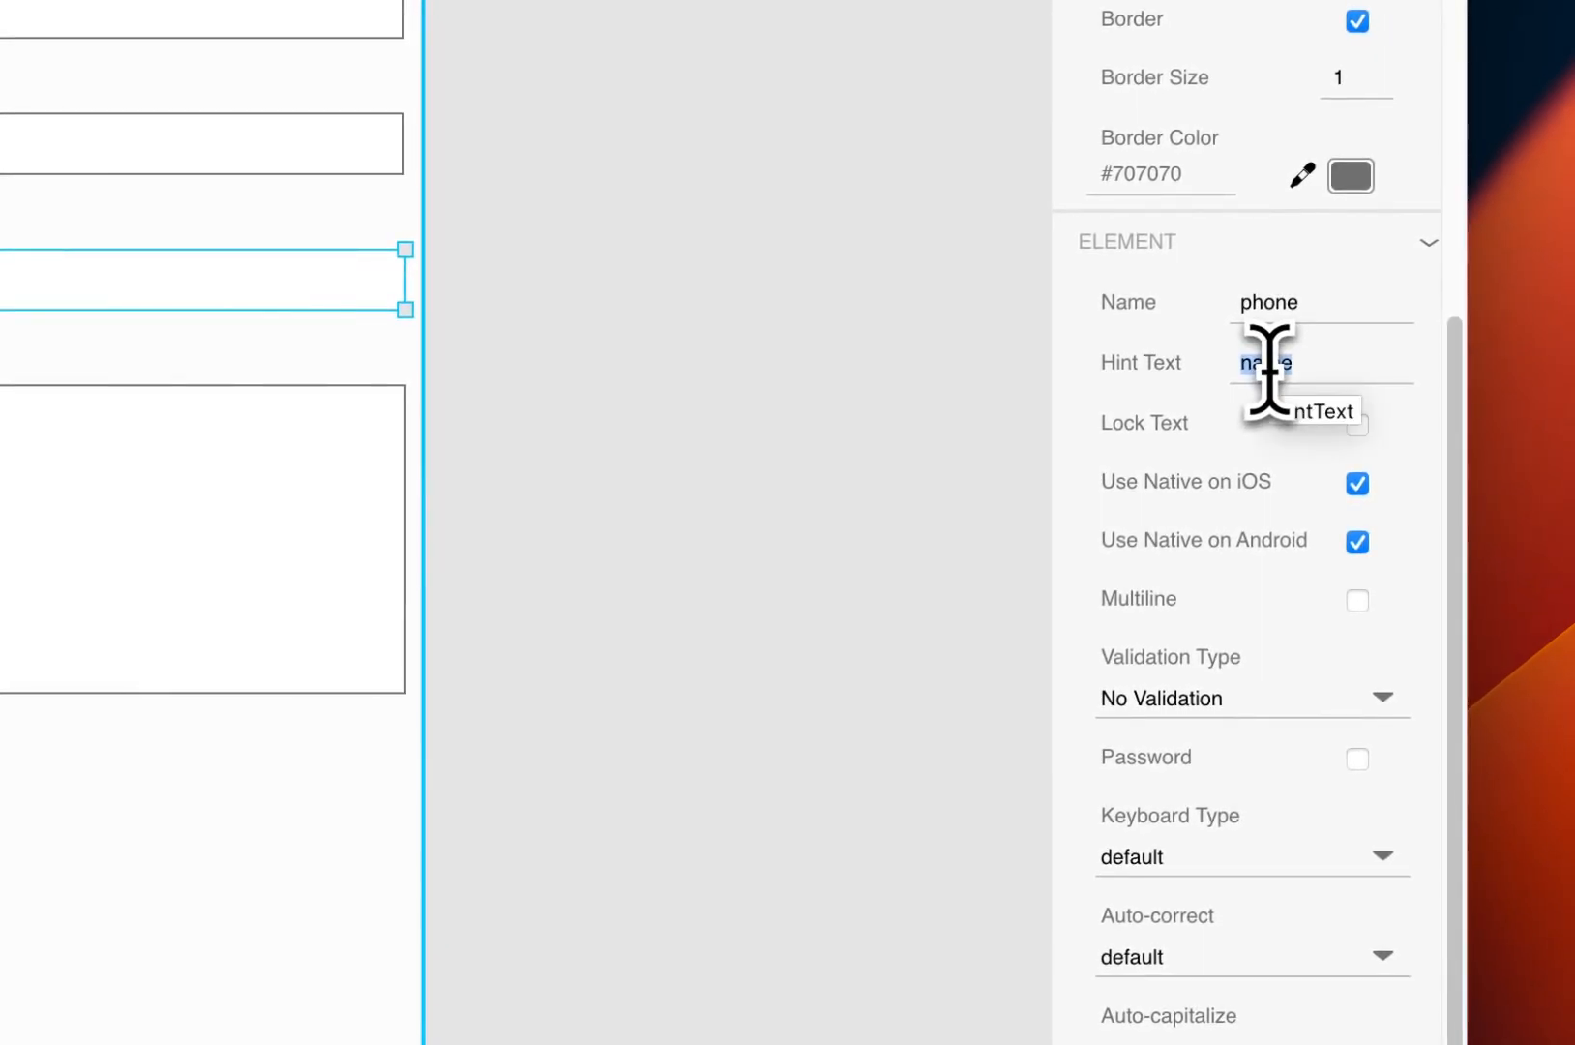
key(Tab)
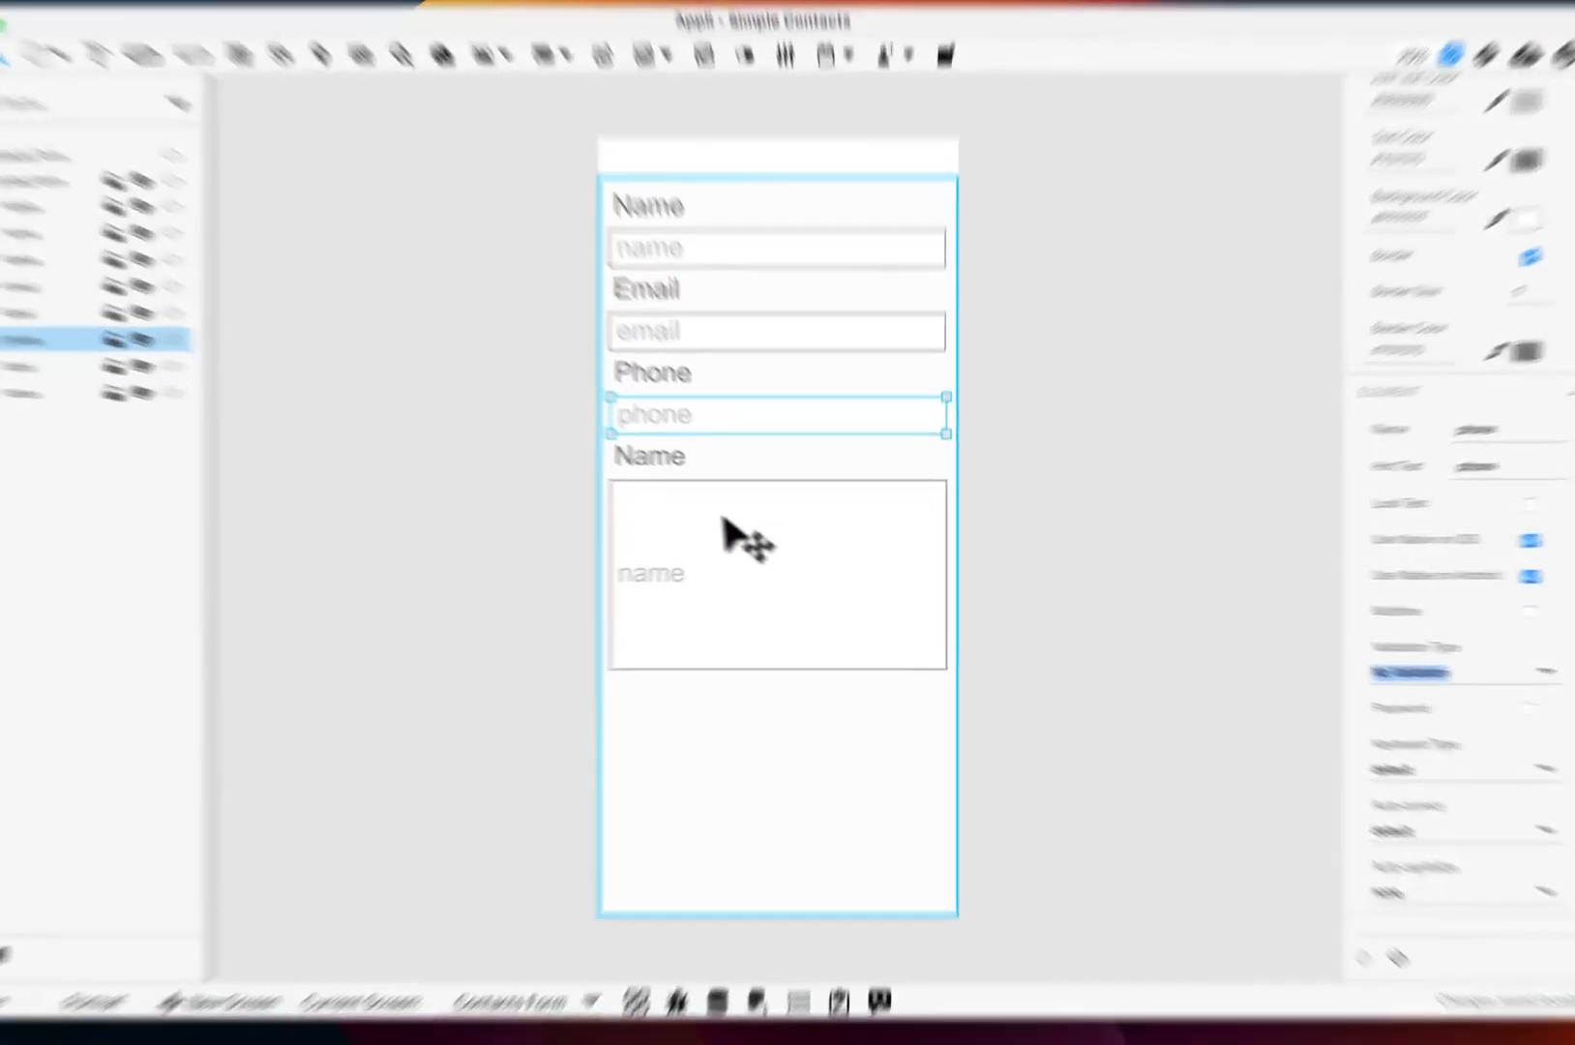
click(709, 480)
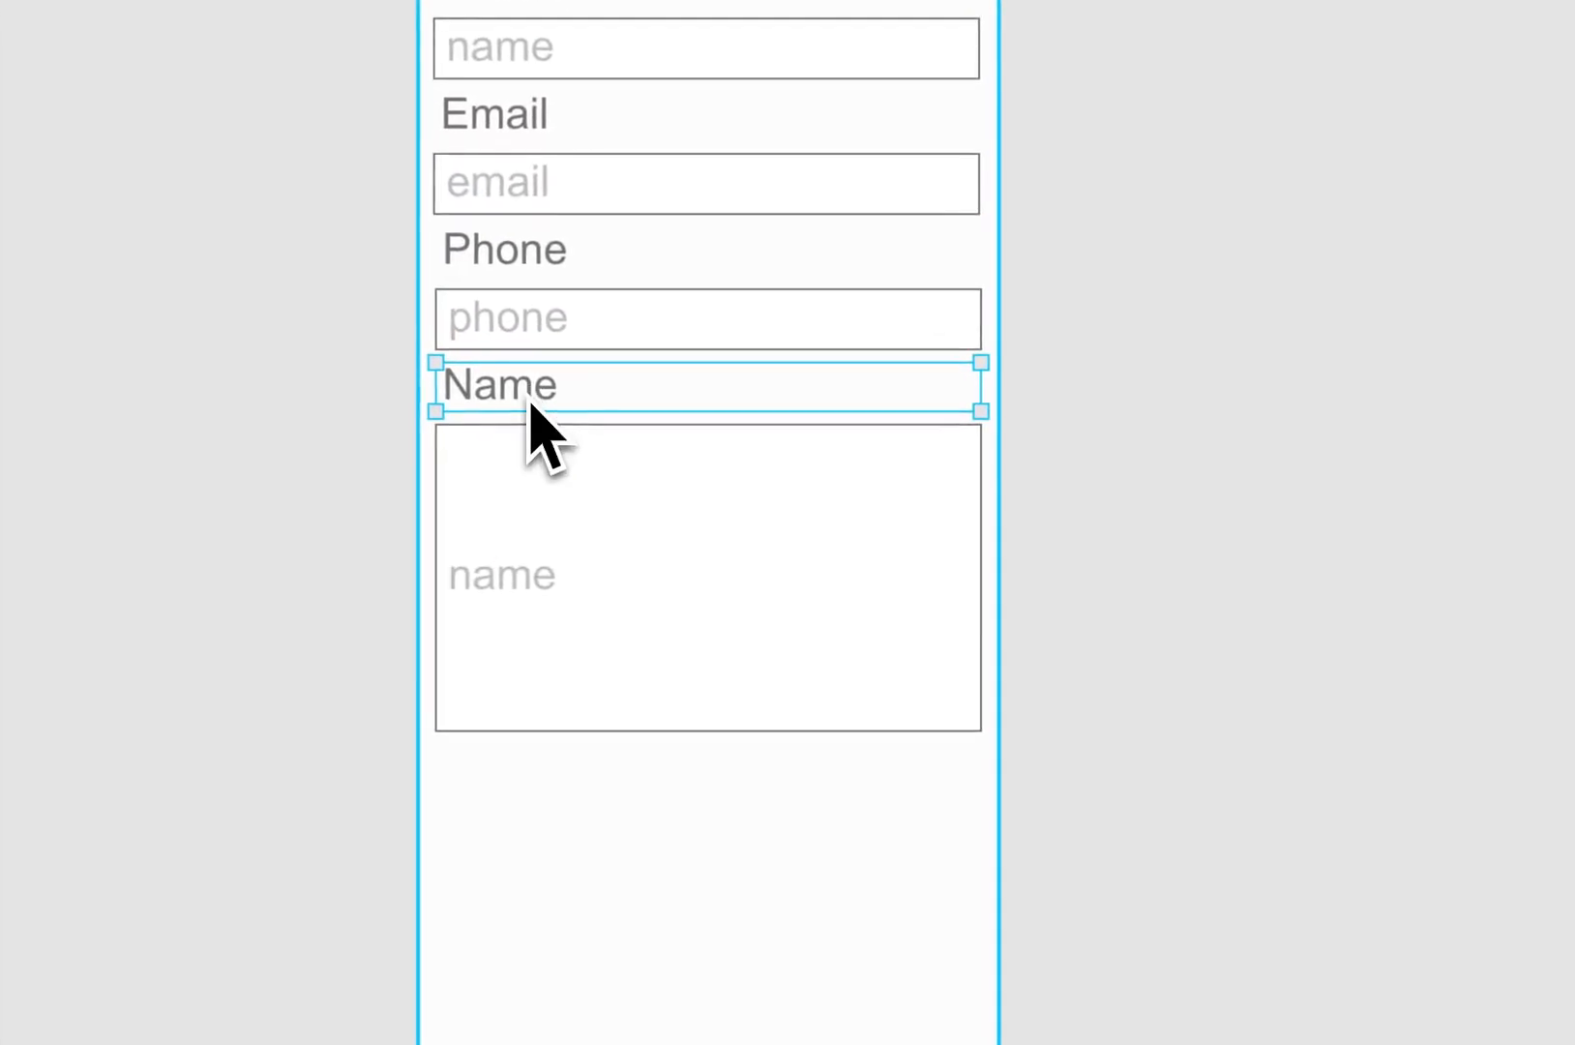
Step: Change the last label to Notes and set the tall multiline box's hint text to notes
double_click(525, 395)
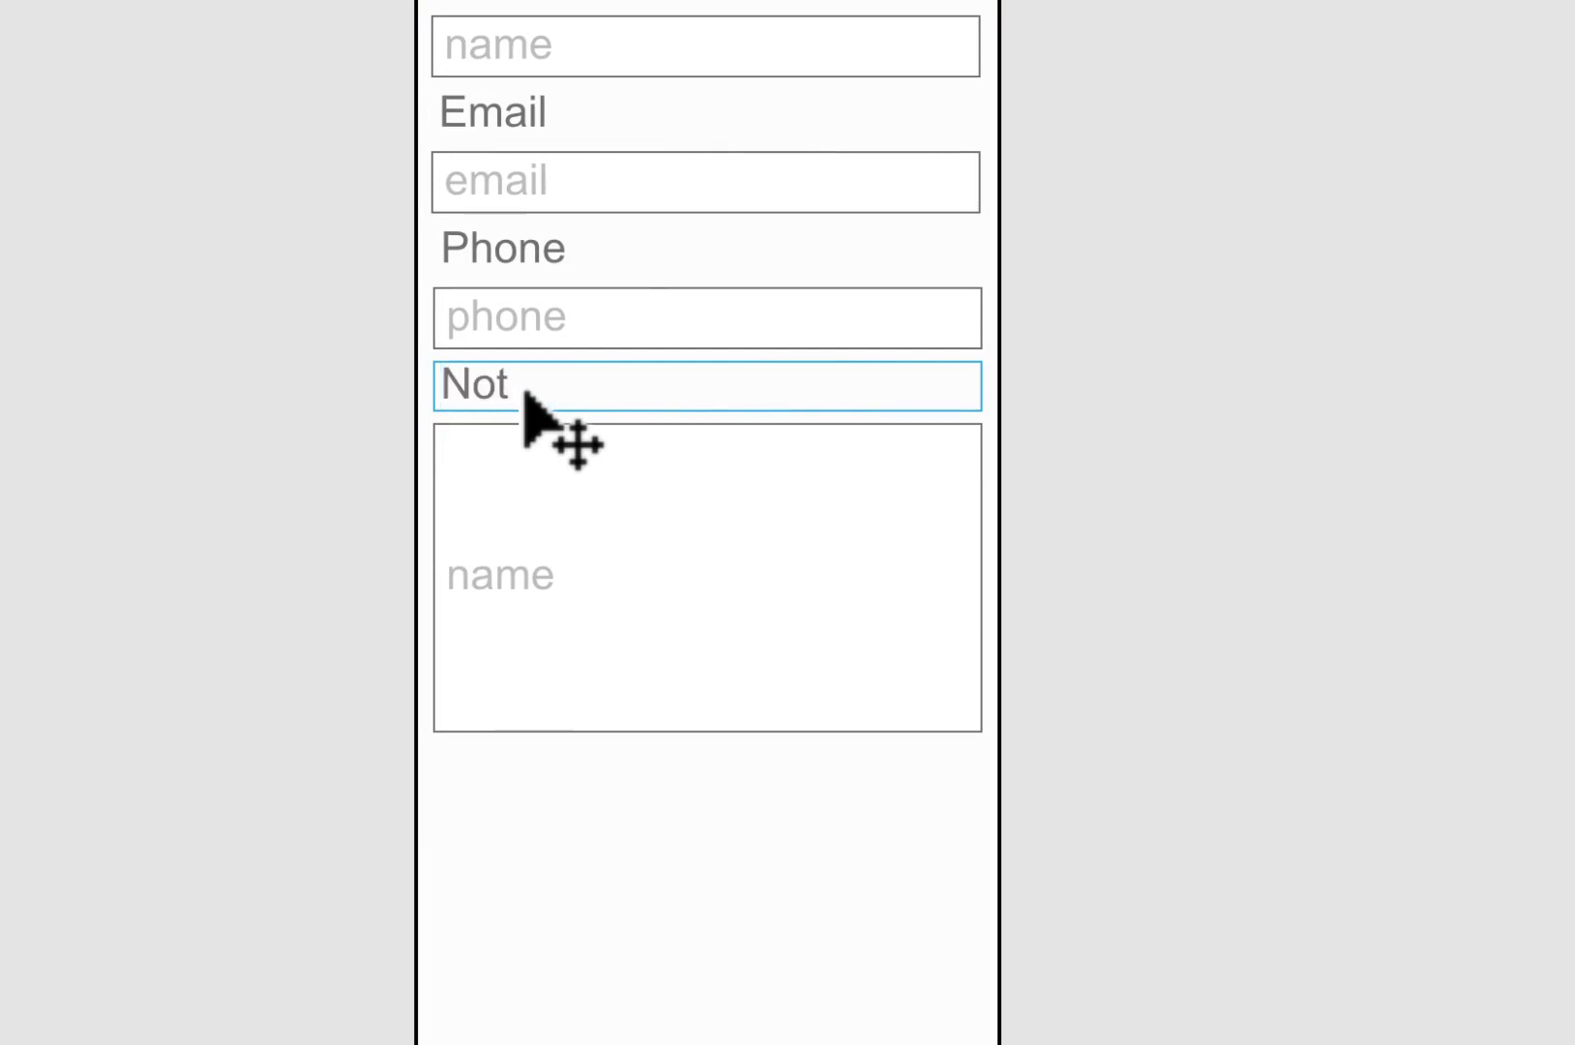
click(577, 557)
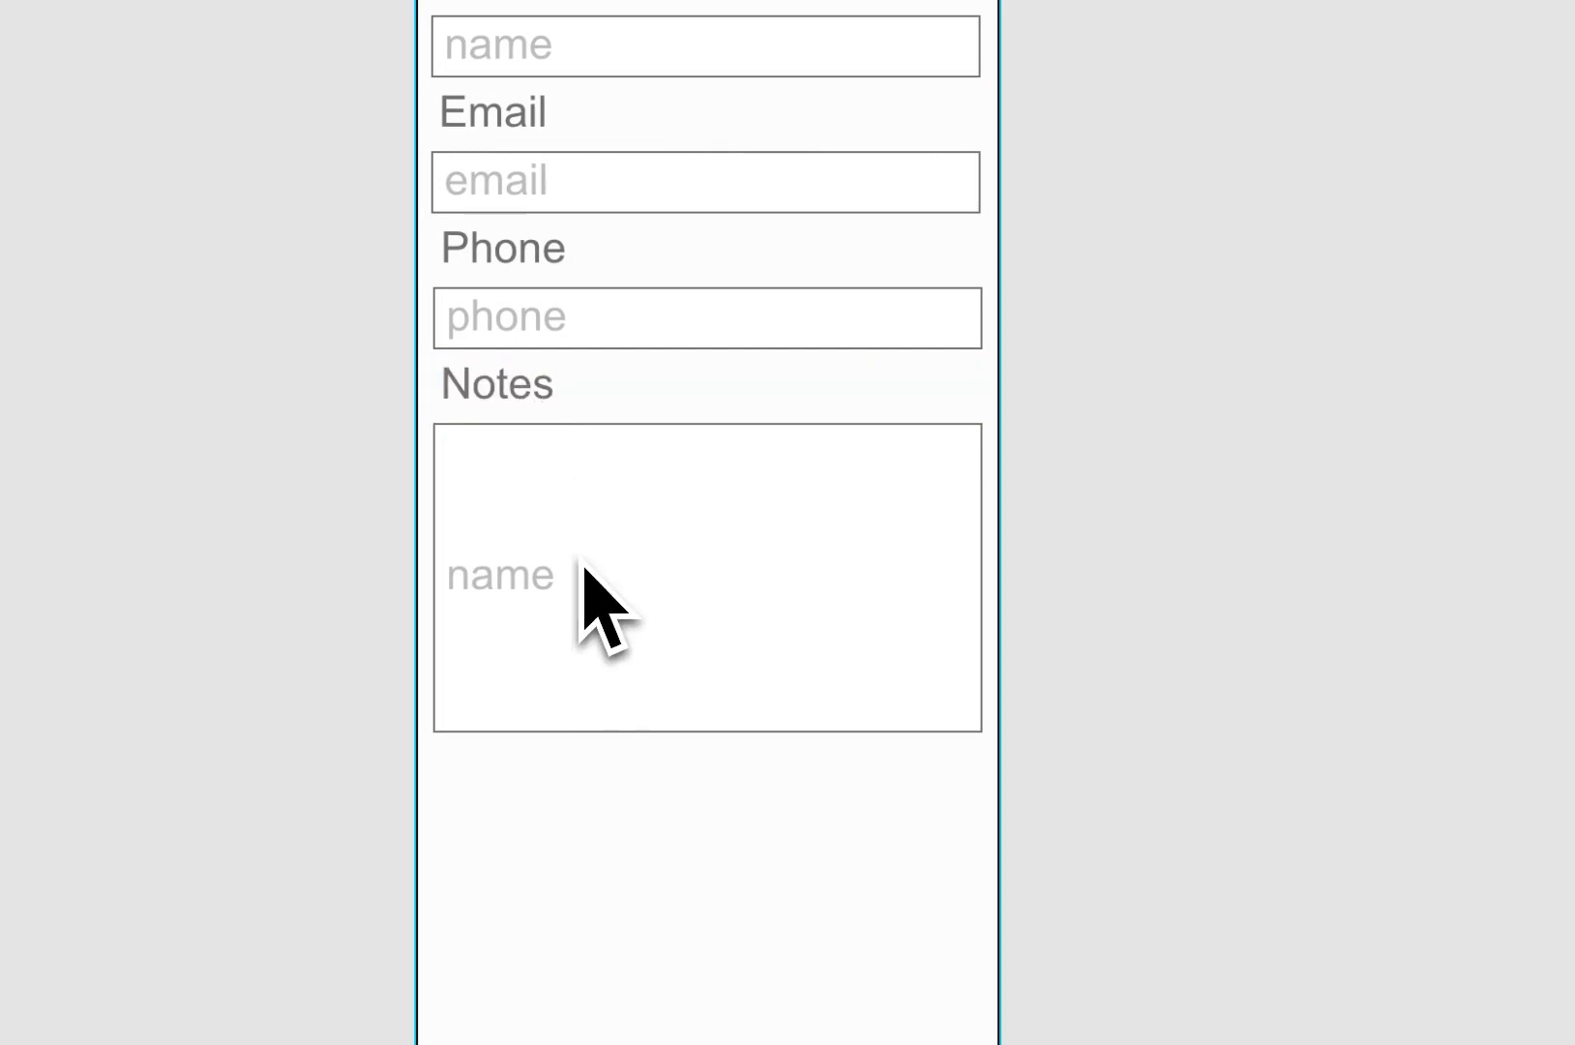
click(583, 566)
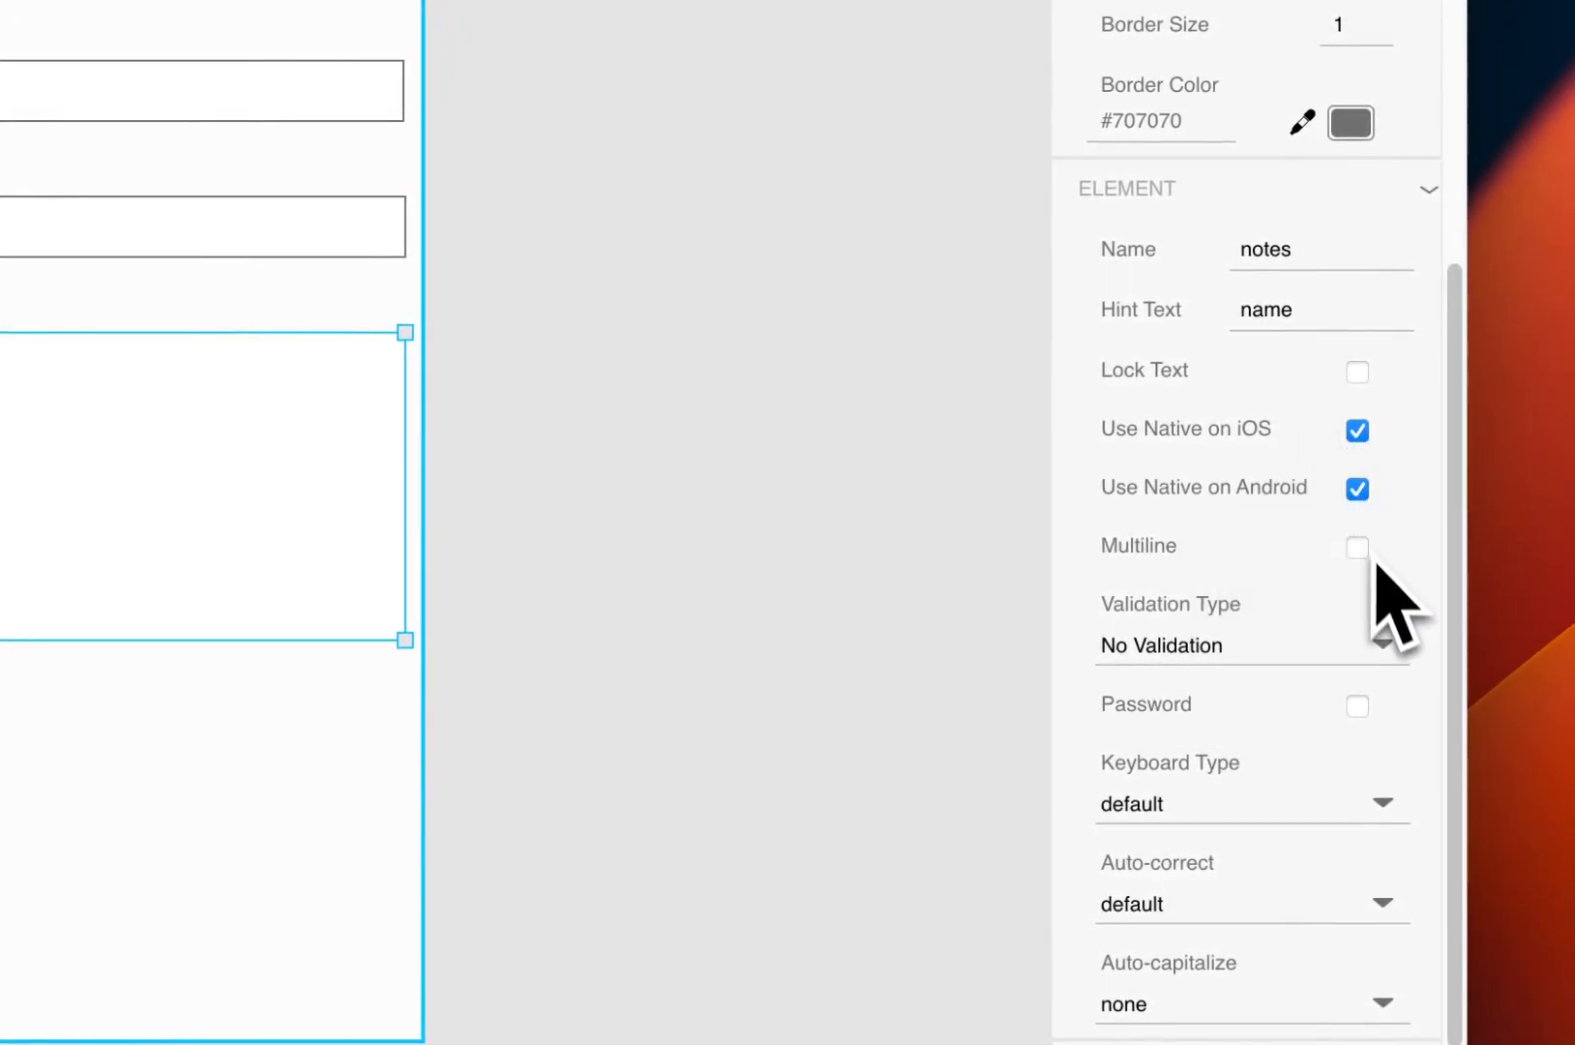
double_click(1270, 323)
text(notes)
key(Tab)
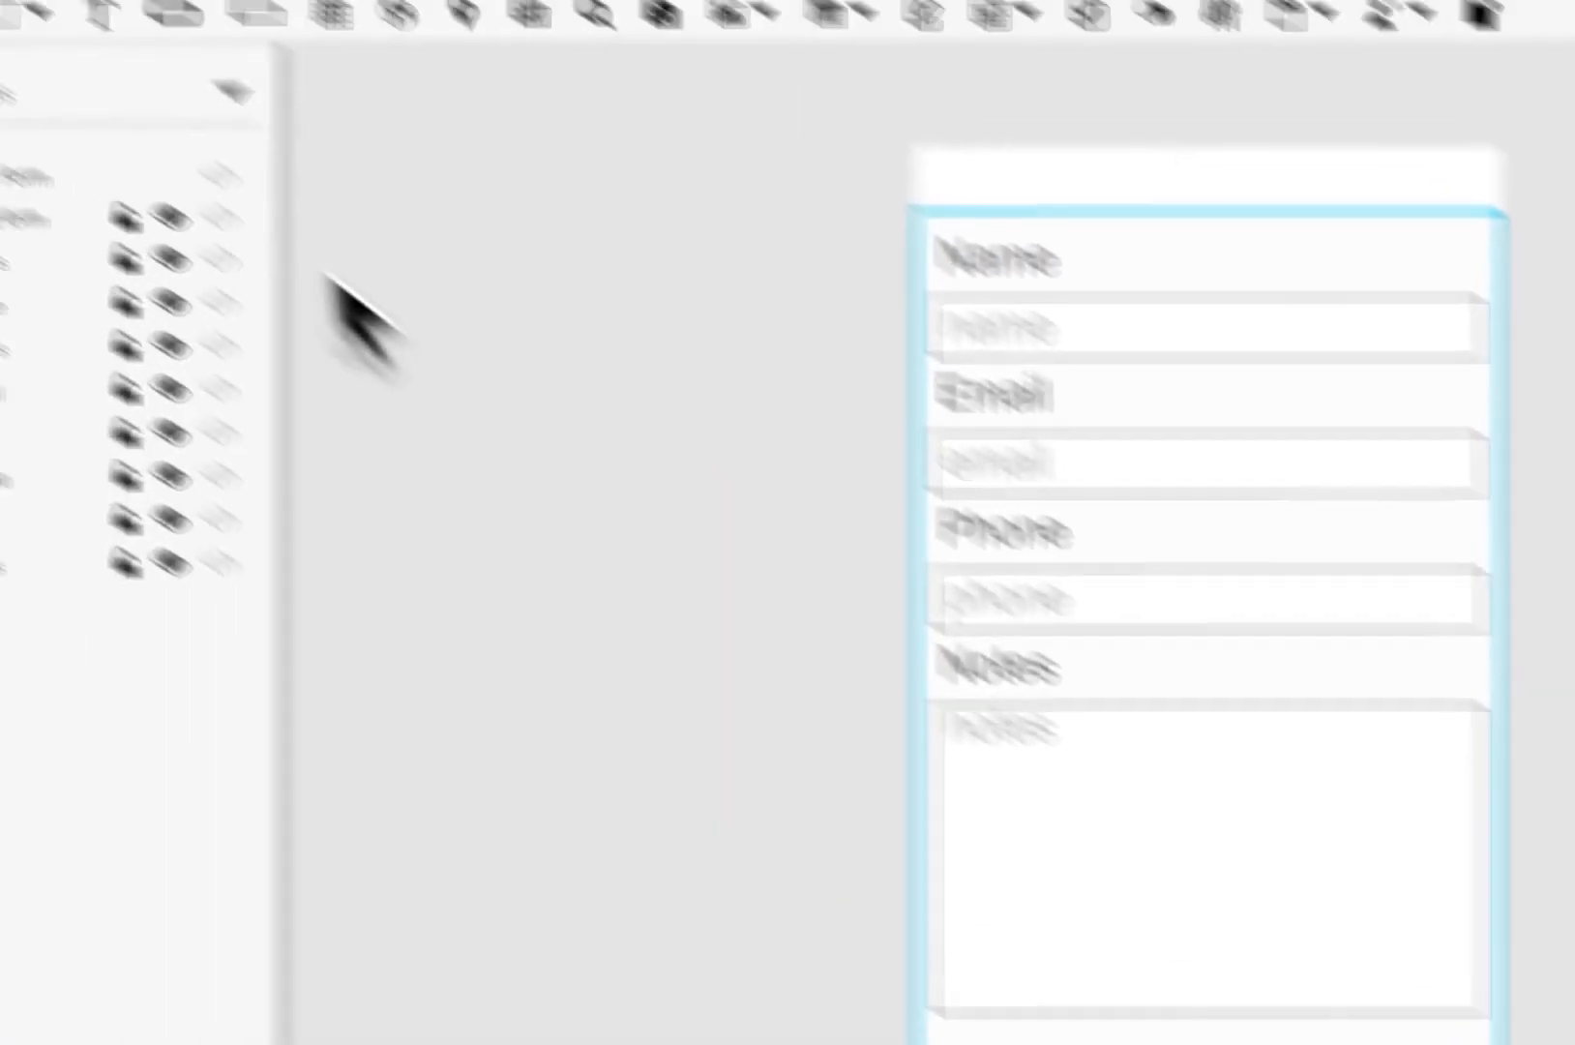
Step: Place a Save button below the Notes box, then select the contact form element
click(432, 176)
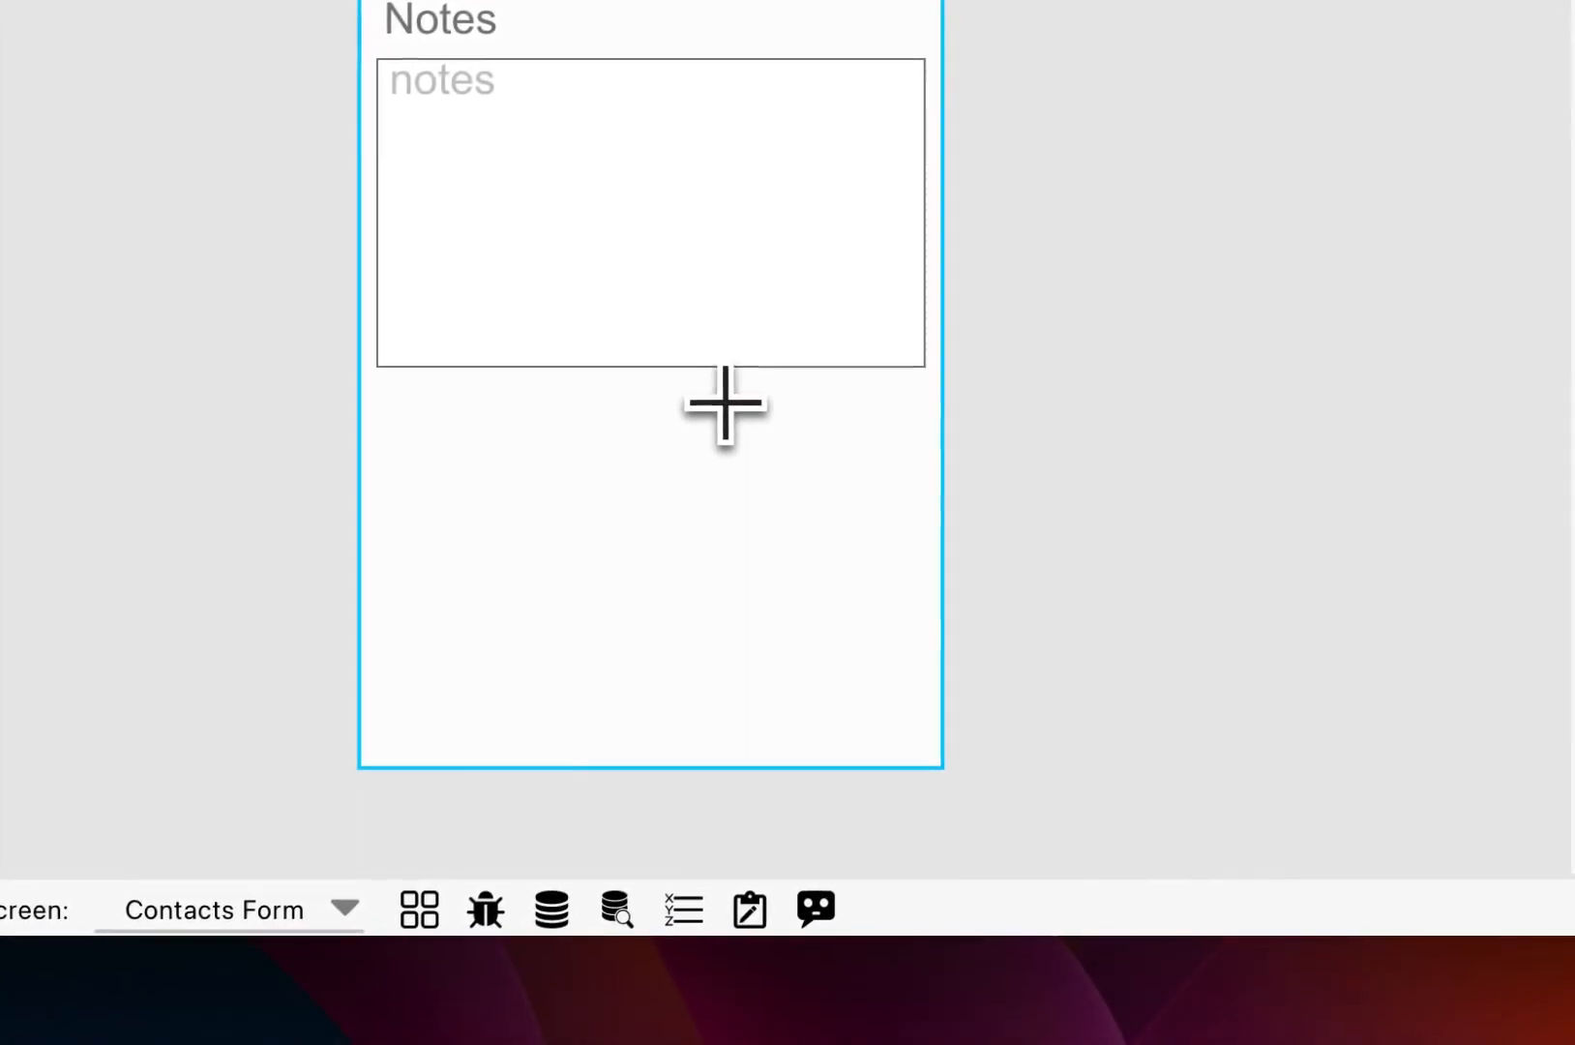
drag(703, 396, 922, 473)
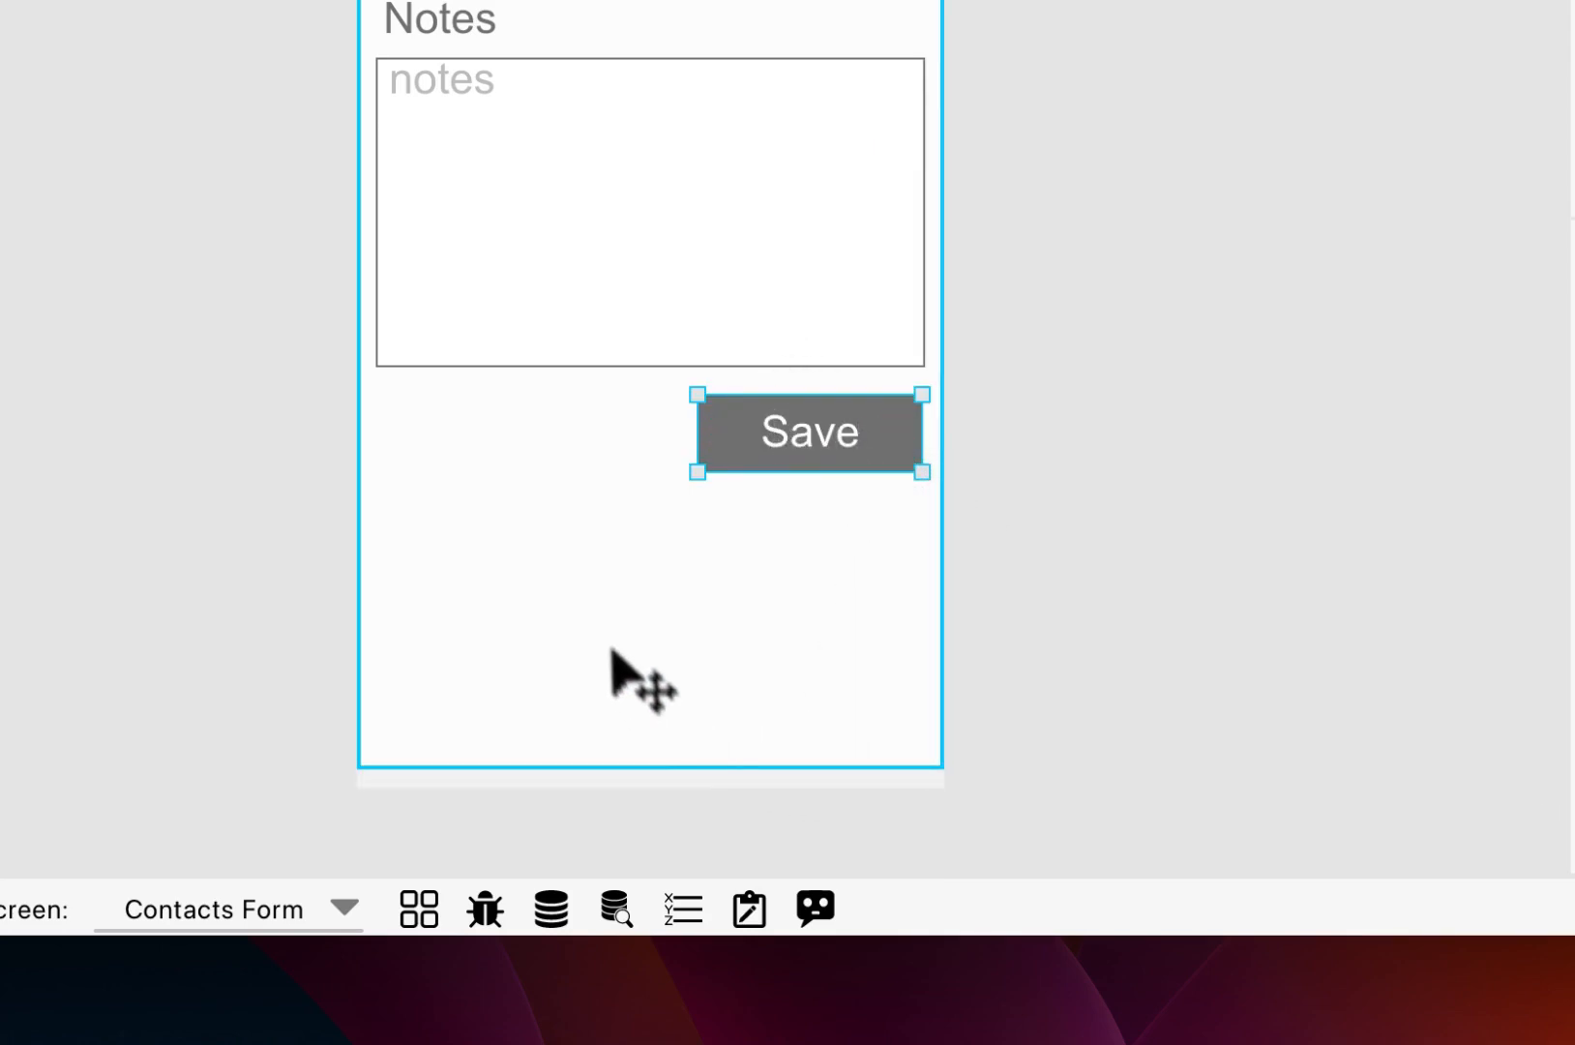
click(598, 611)
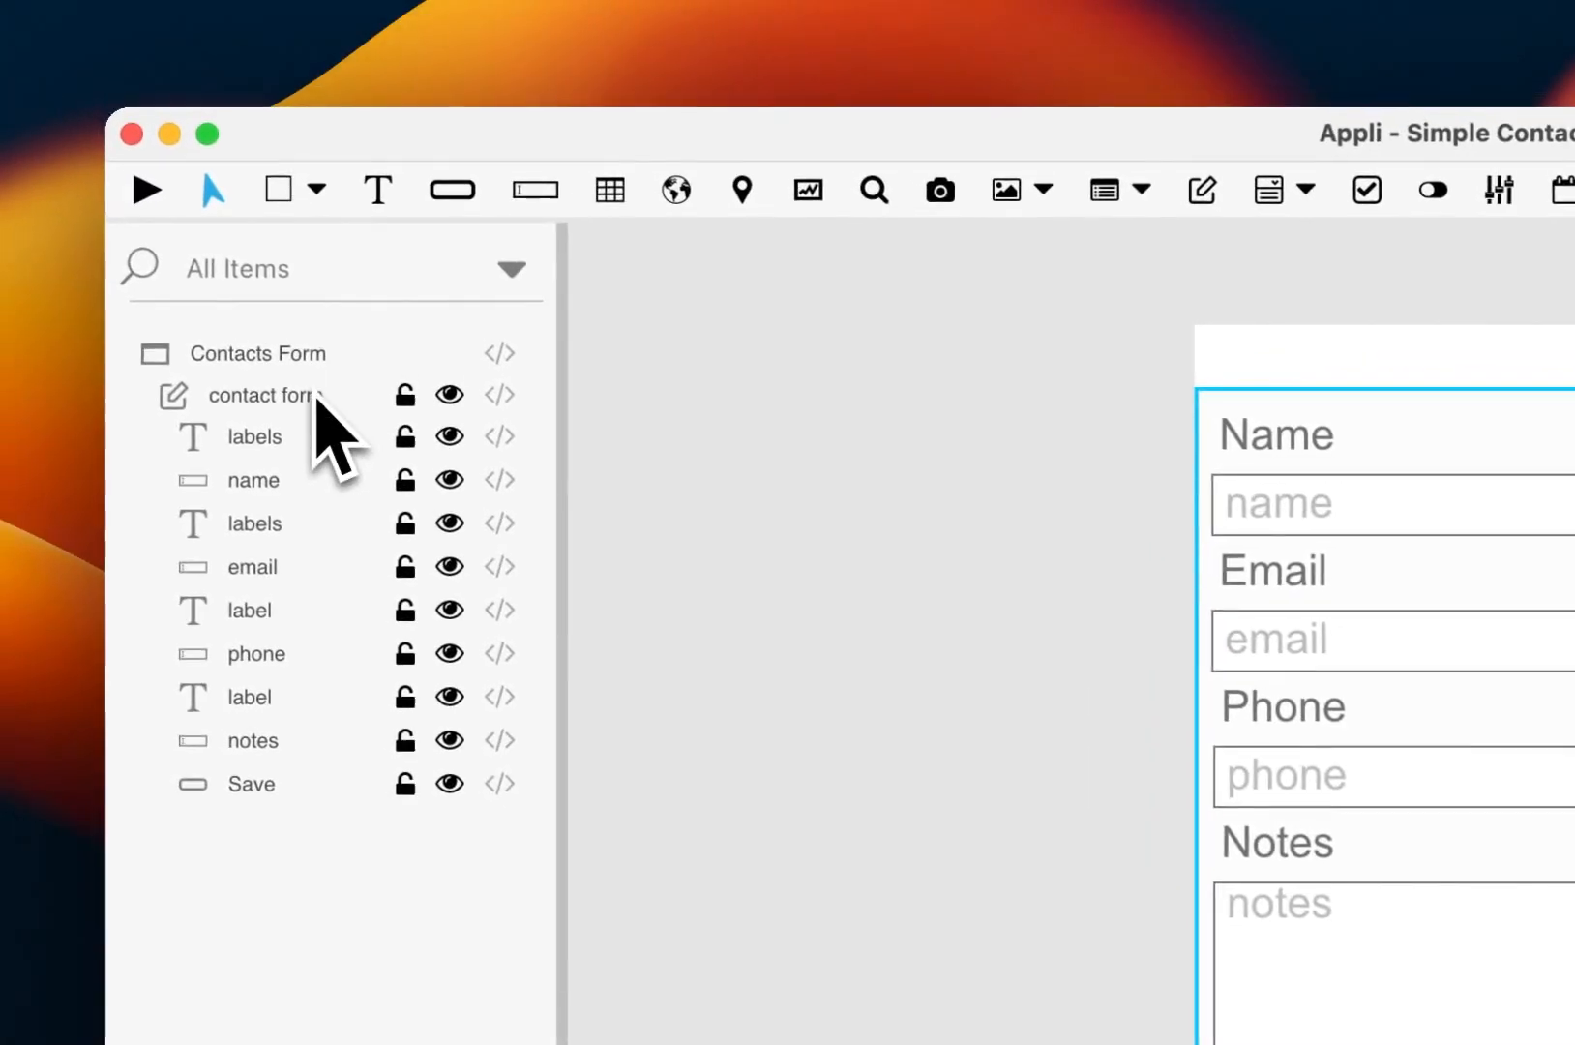
click(320, 398)
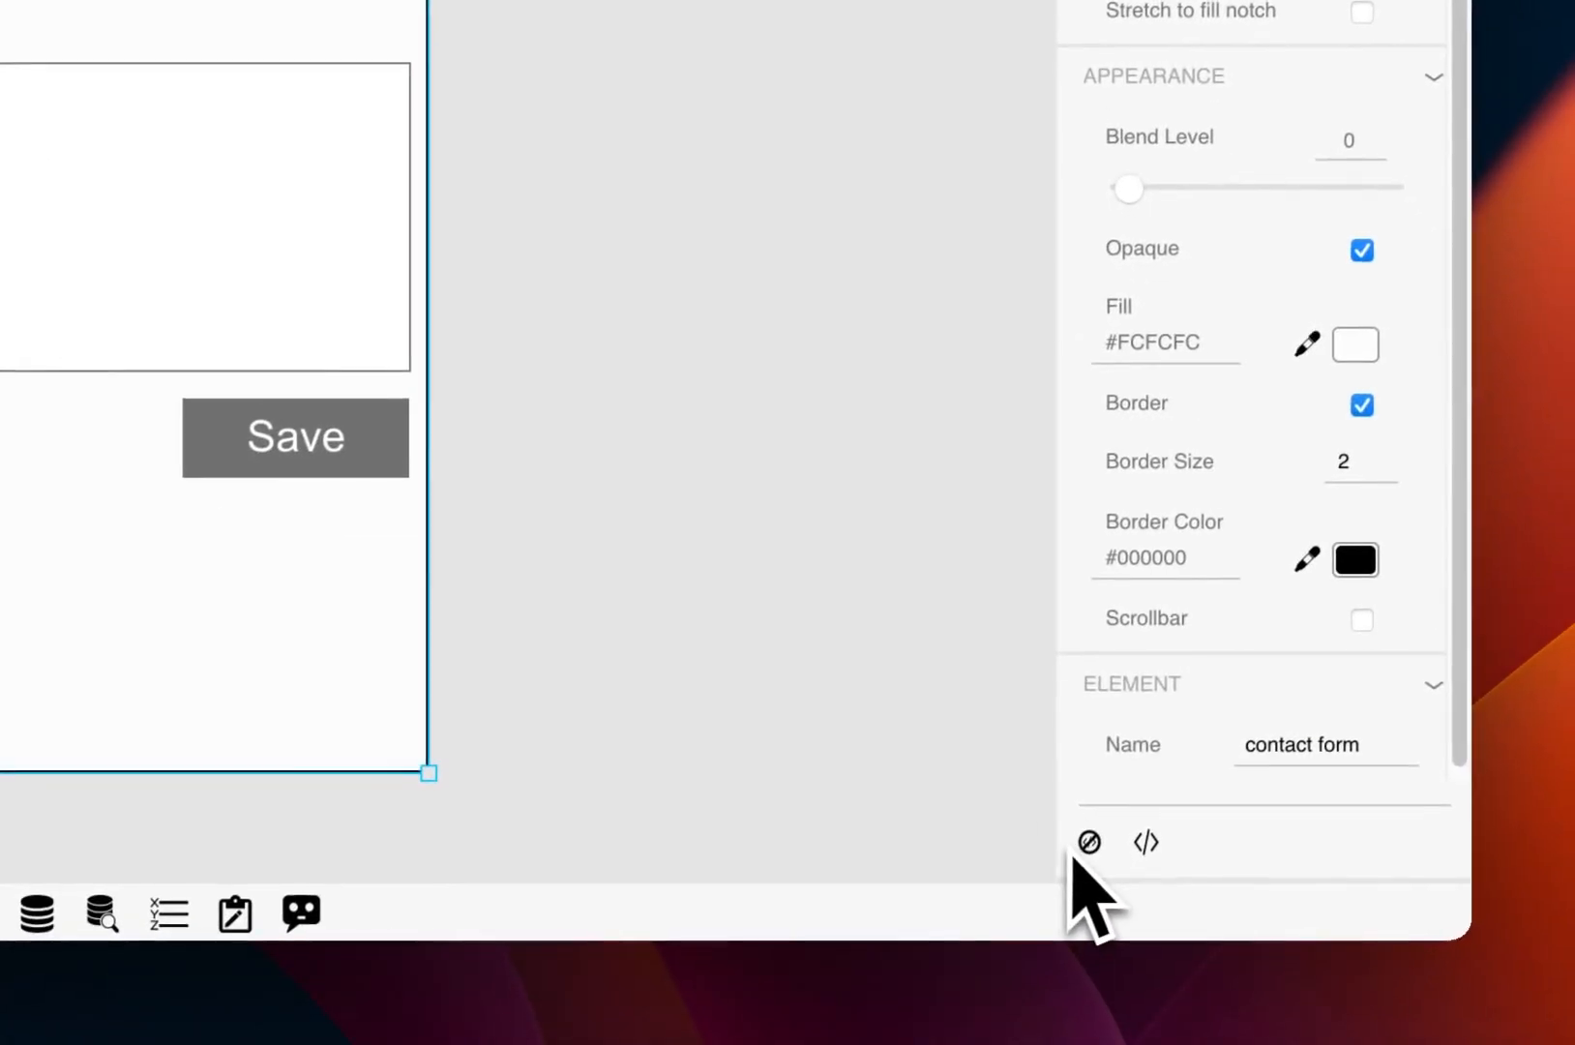
Step: Connect the contact form to the contacts table and bind the name key to the name field
click(1090, 844)
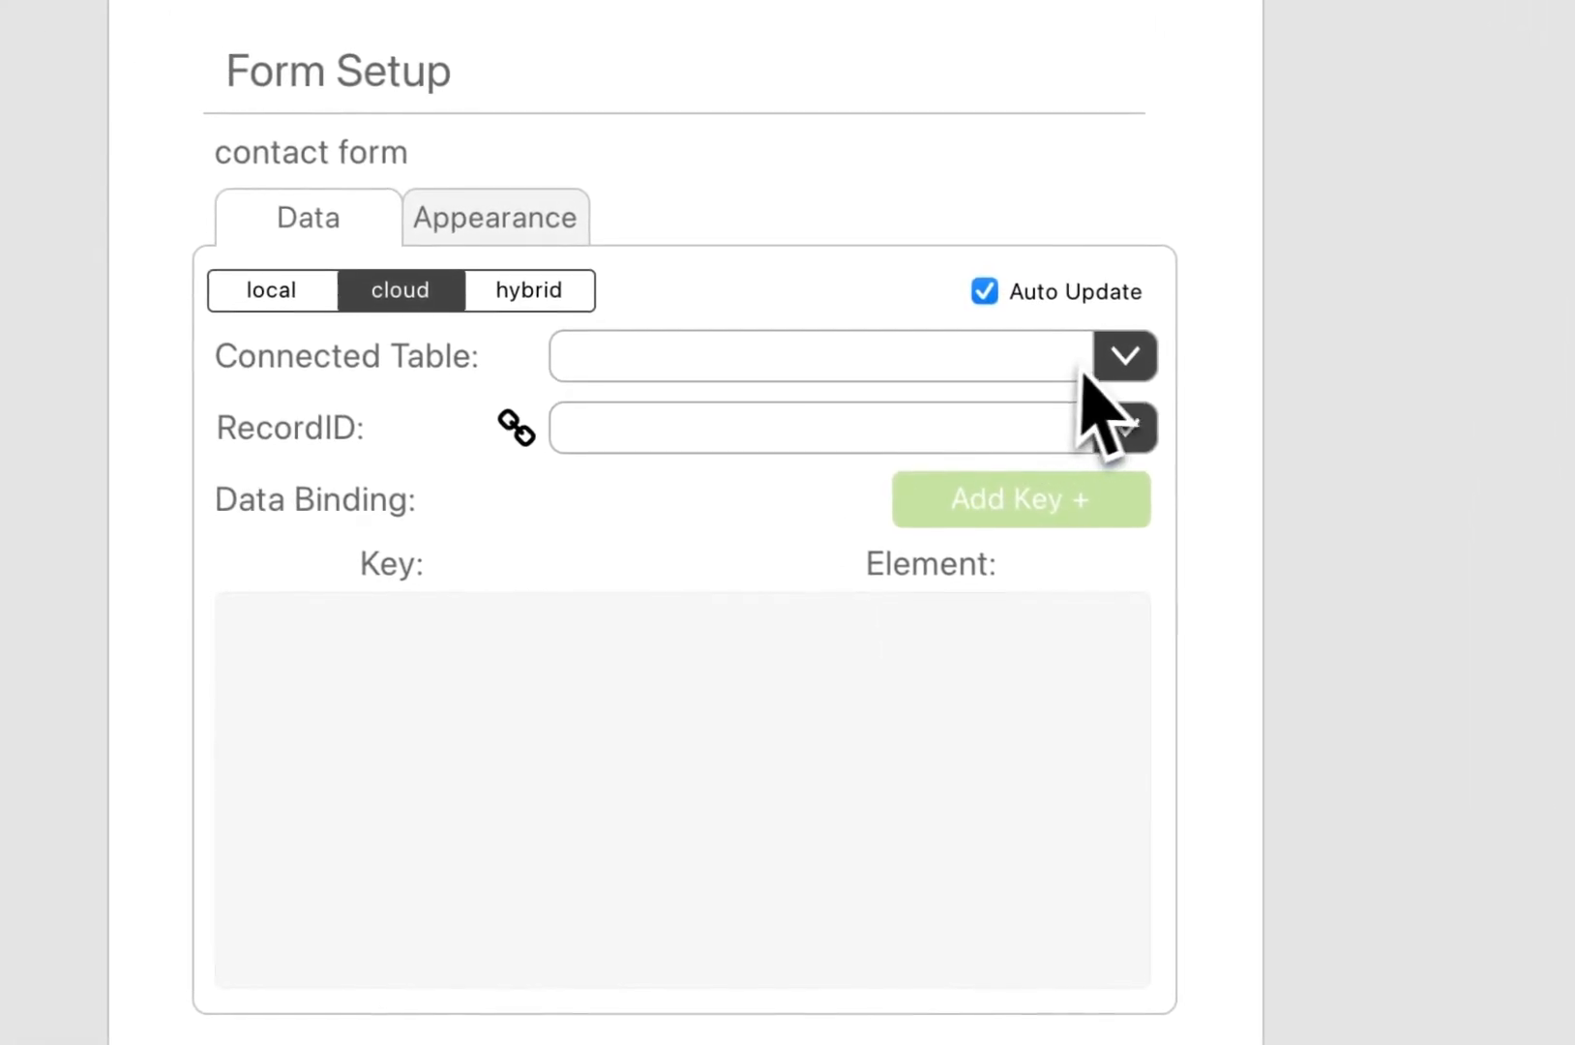
click(1117, 362)
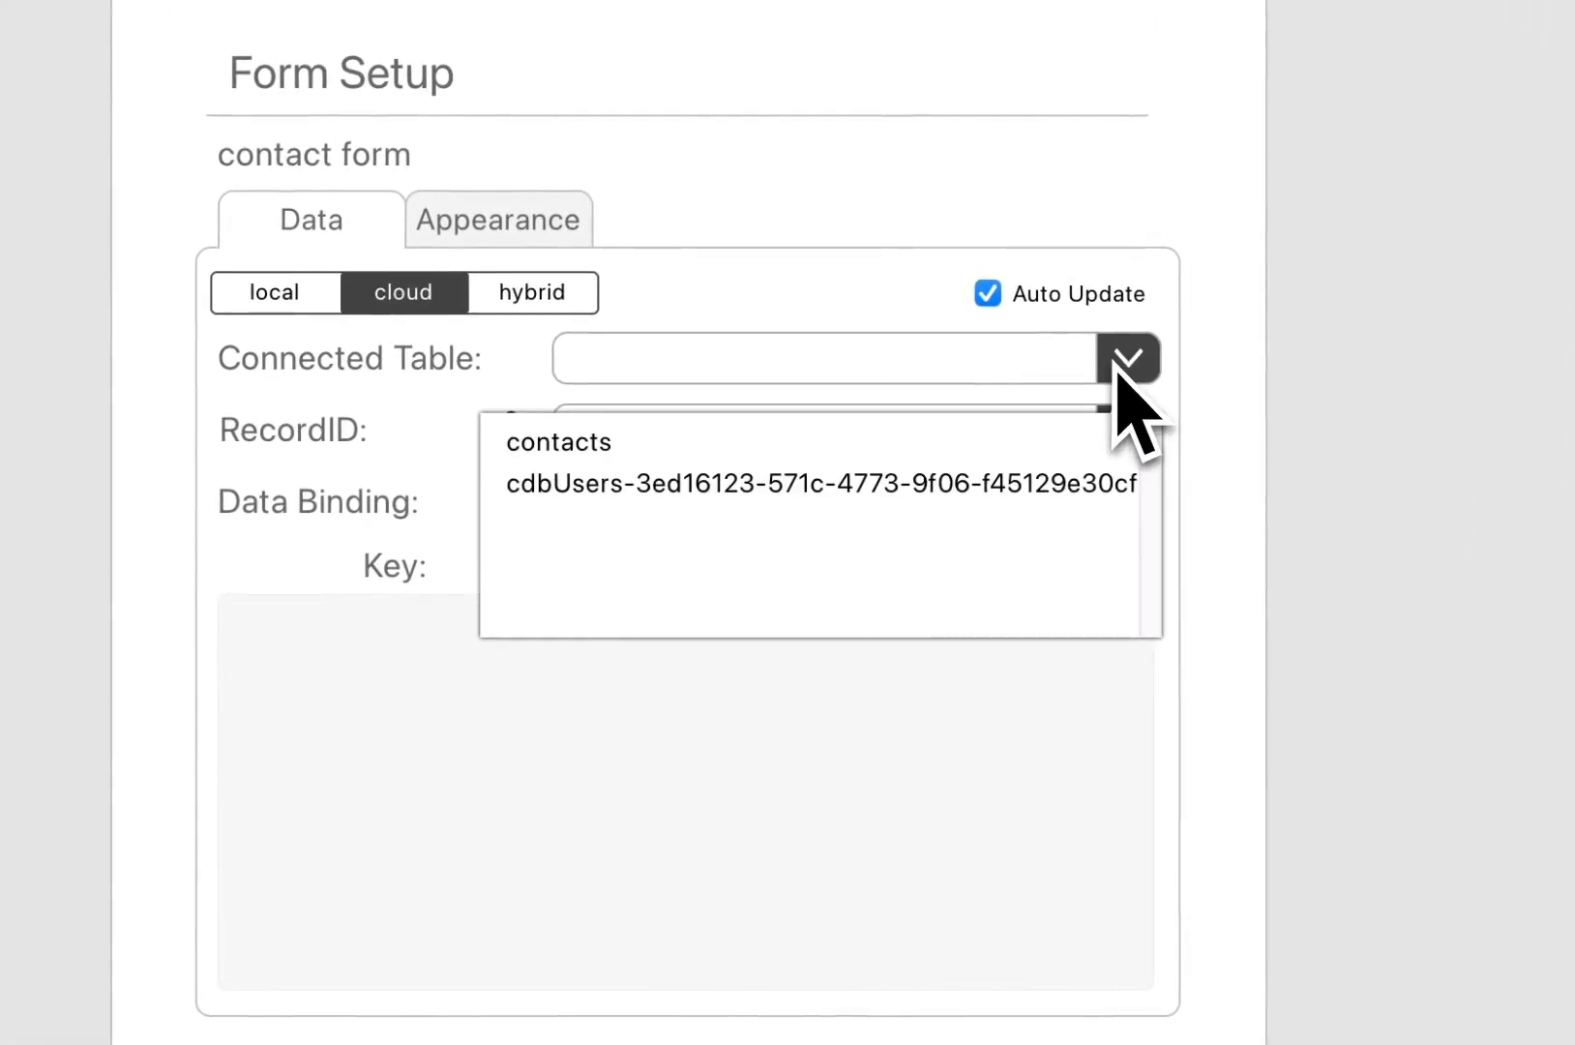
click(735, 442)
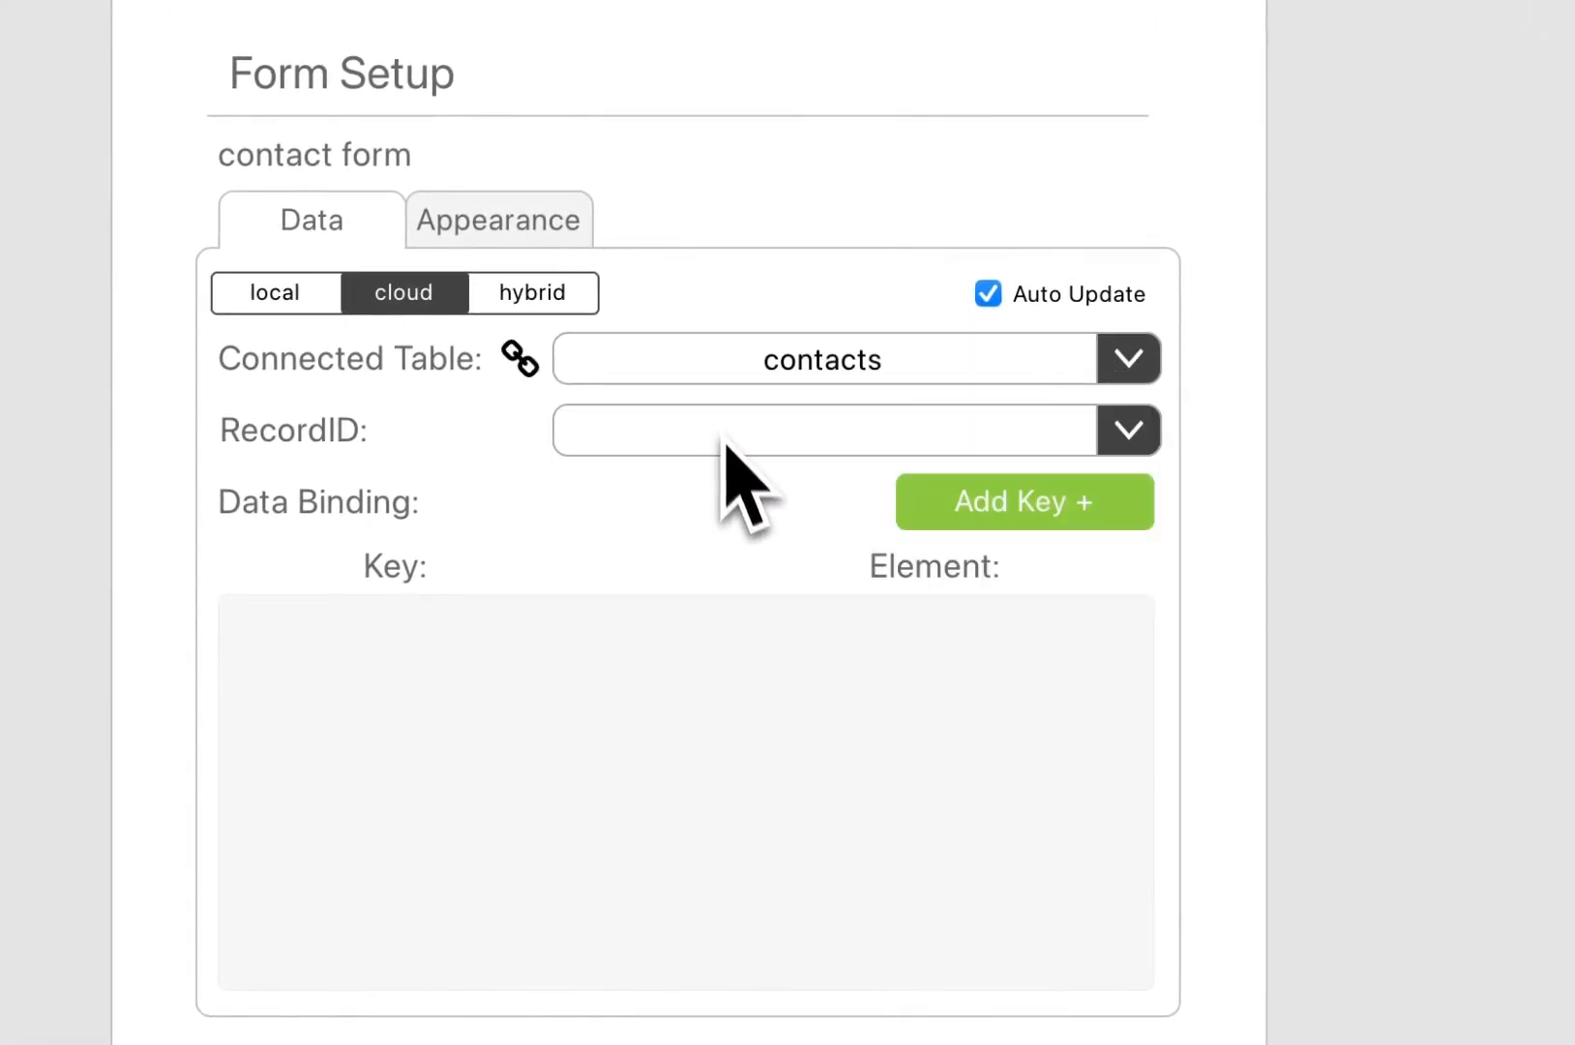
click(1079, 507)
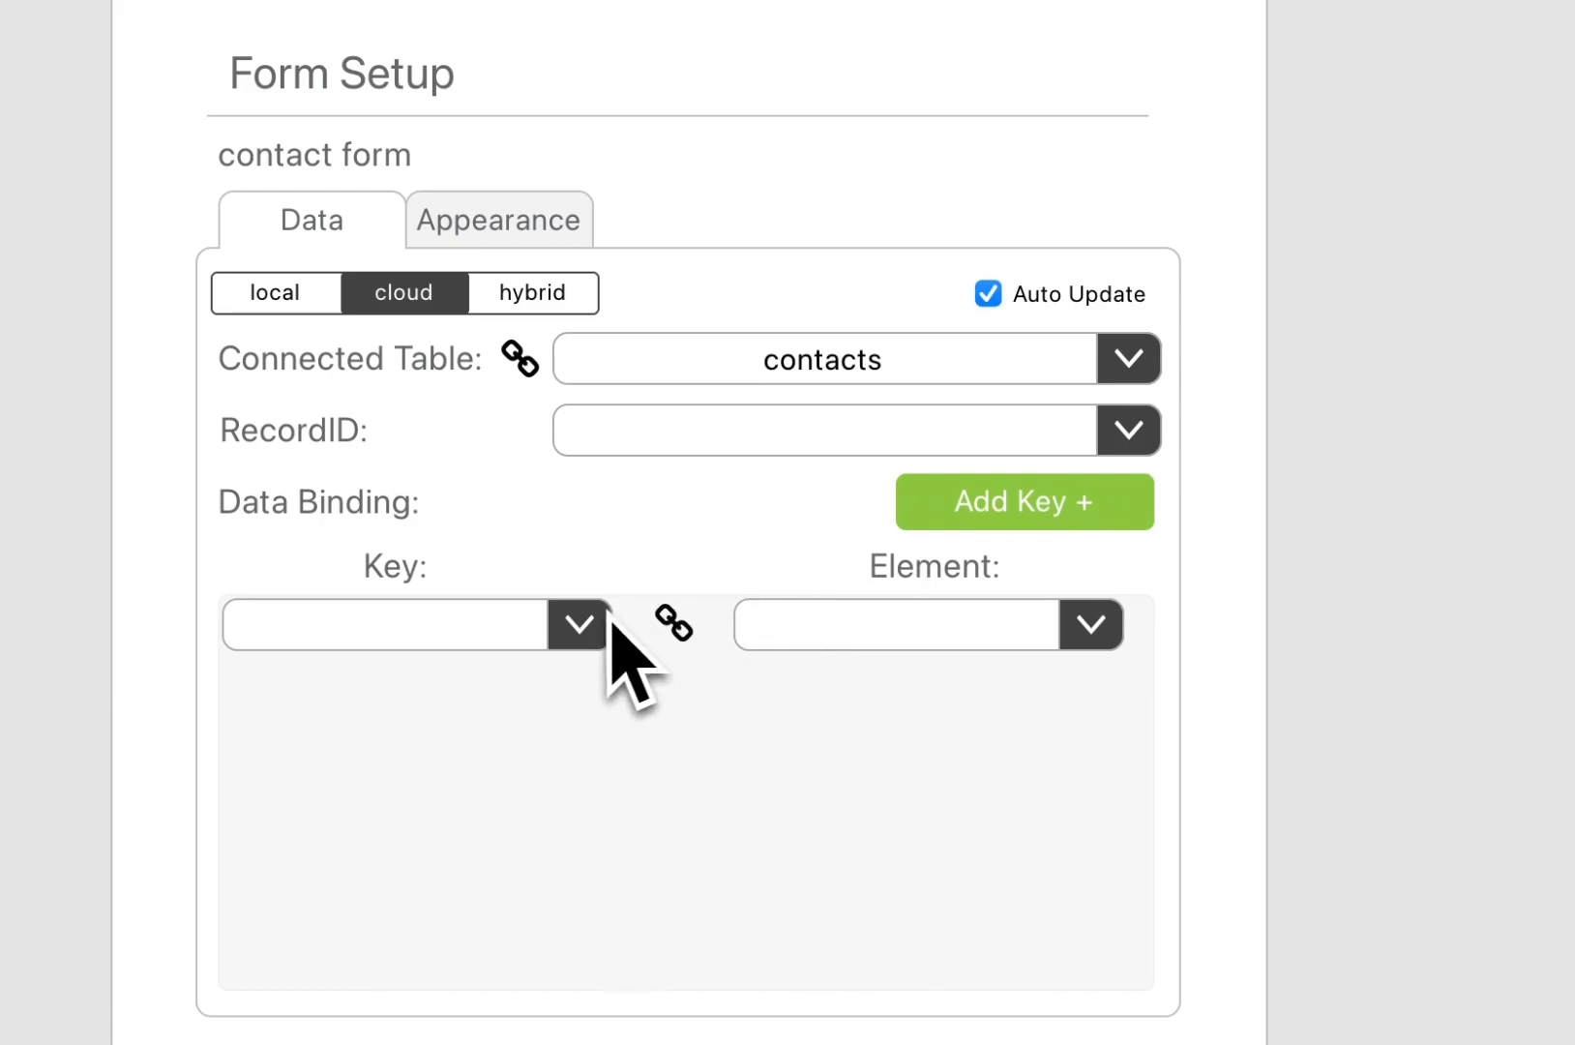
click(580, 624)
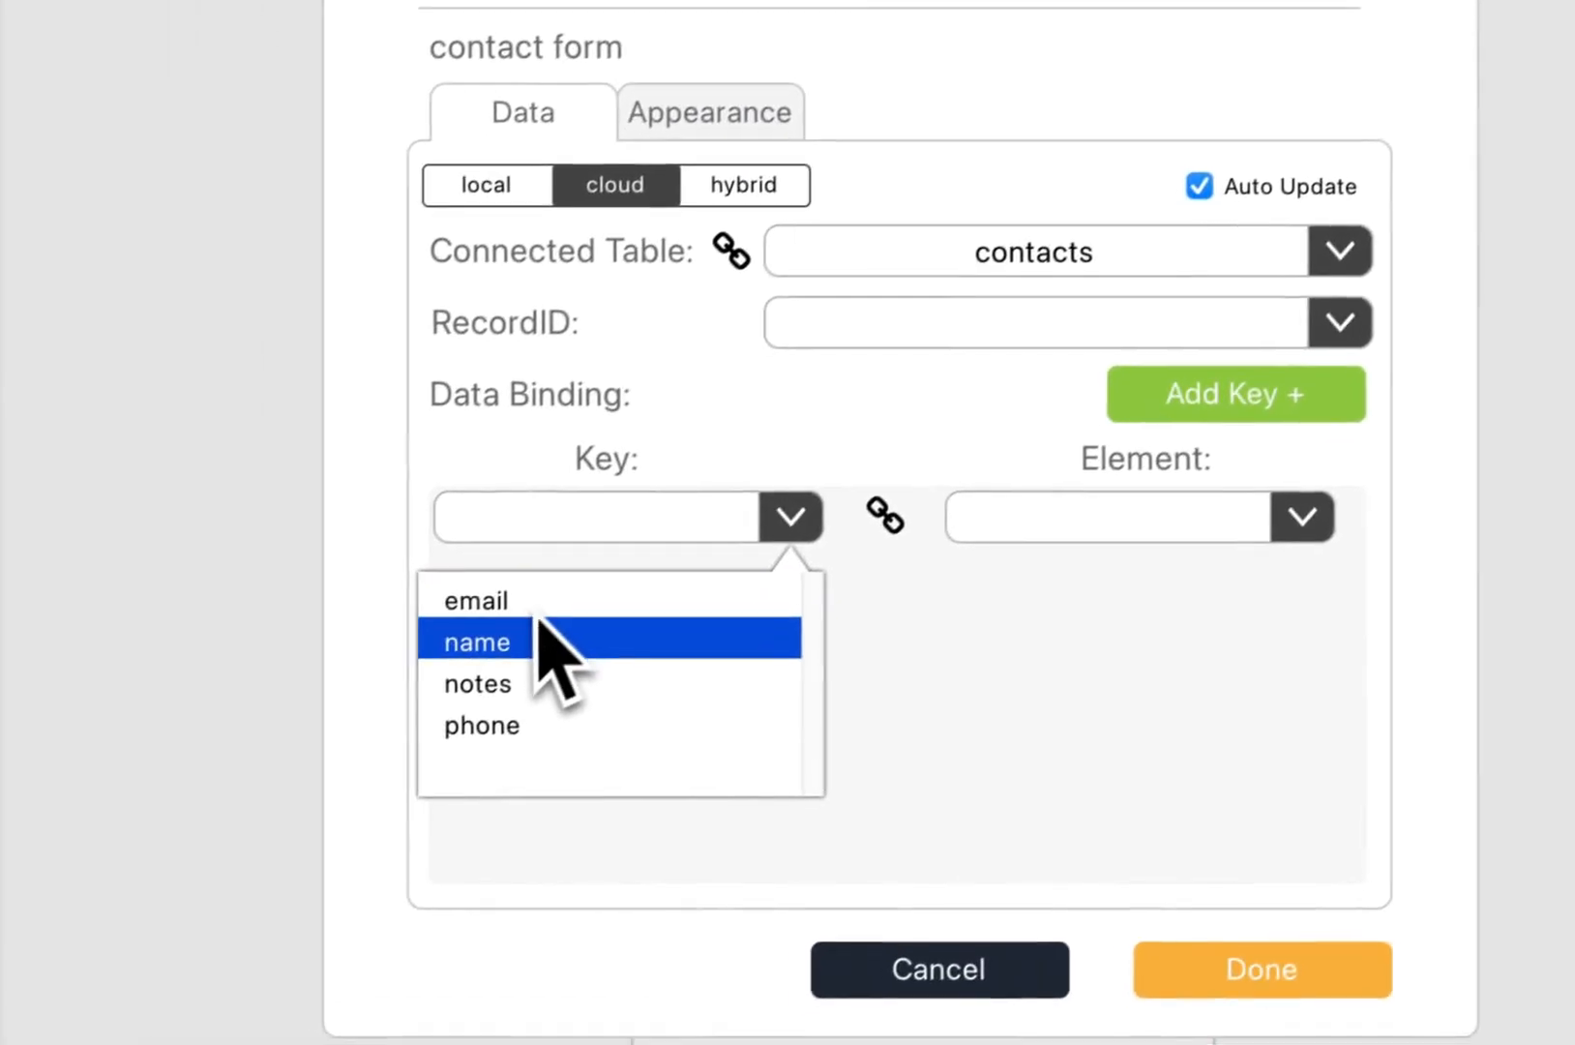
click(550, 633)
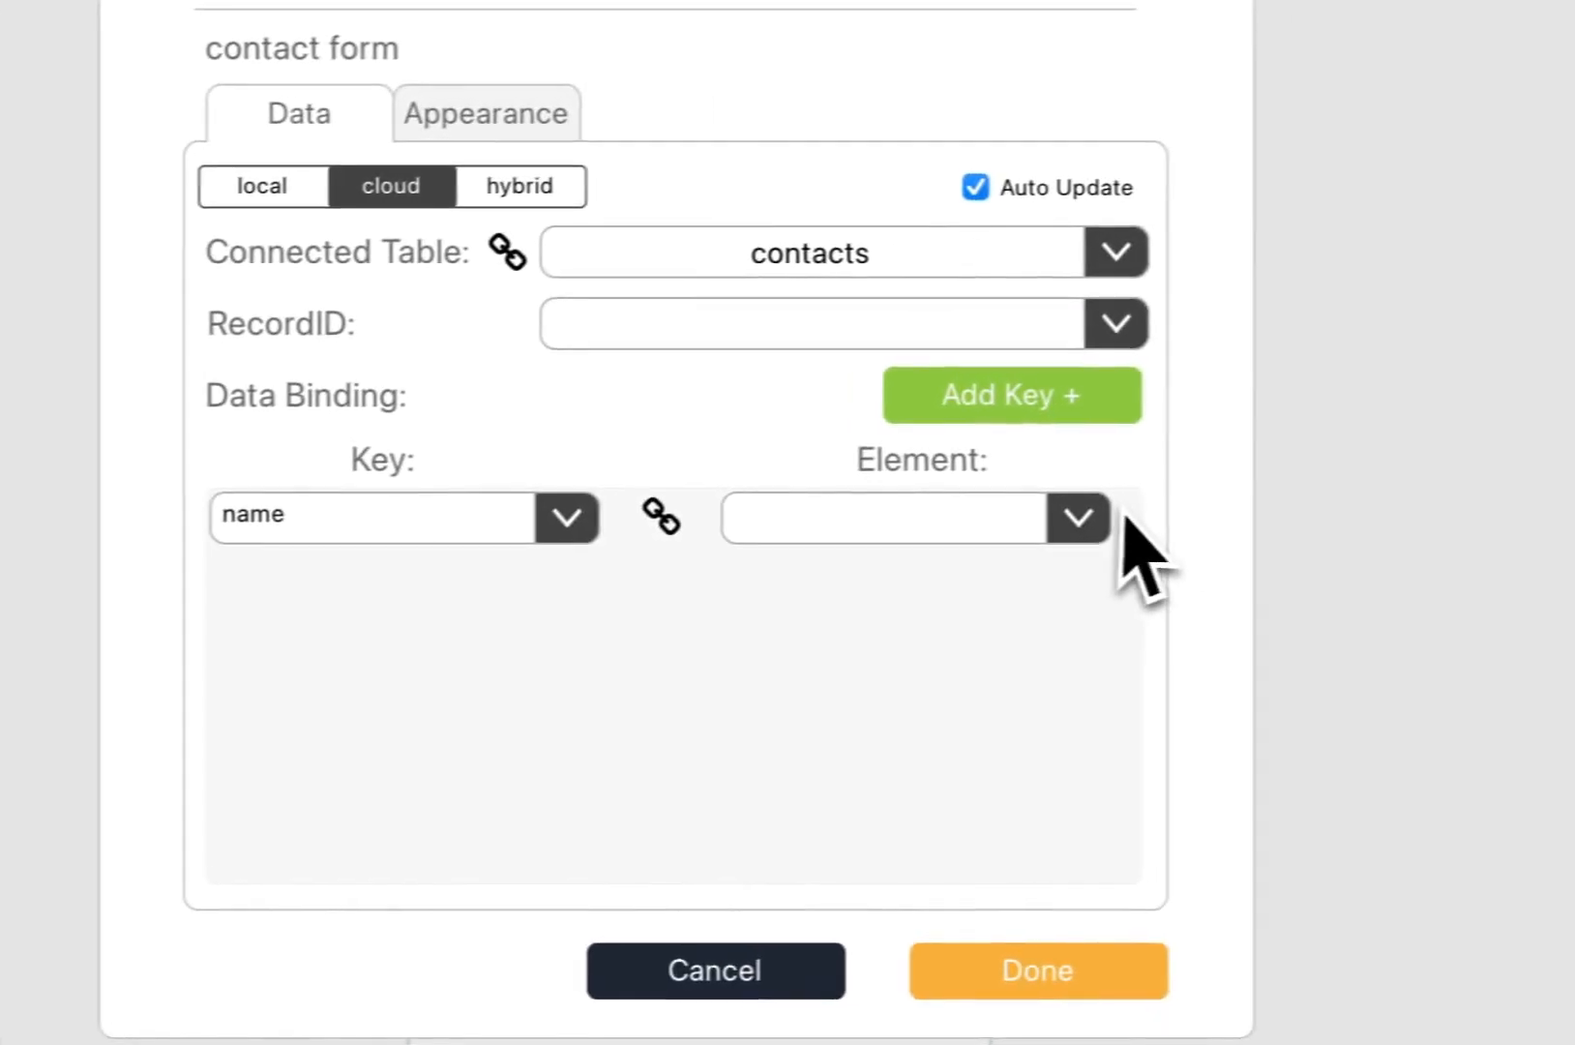
click(1309, 507)
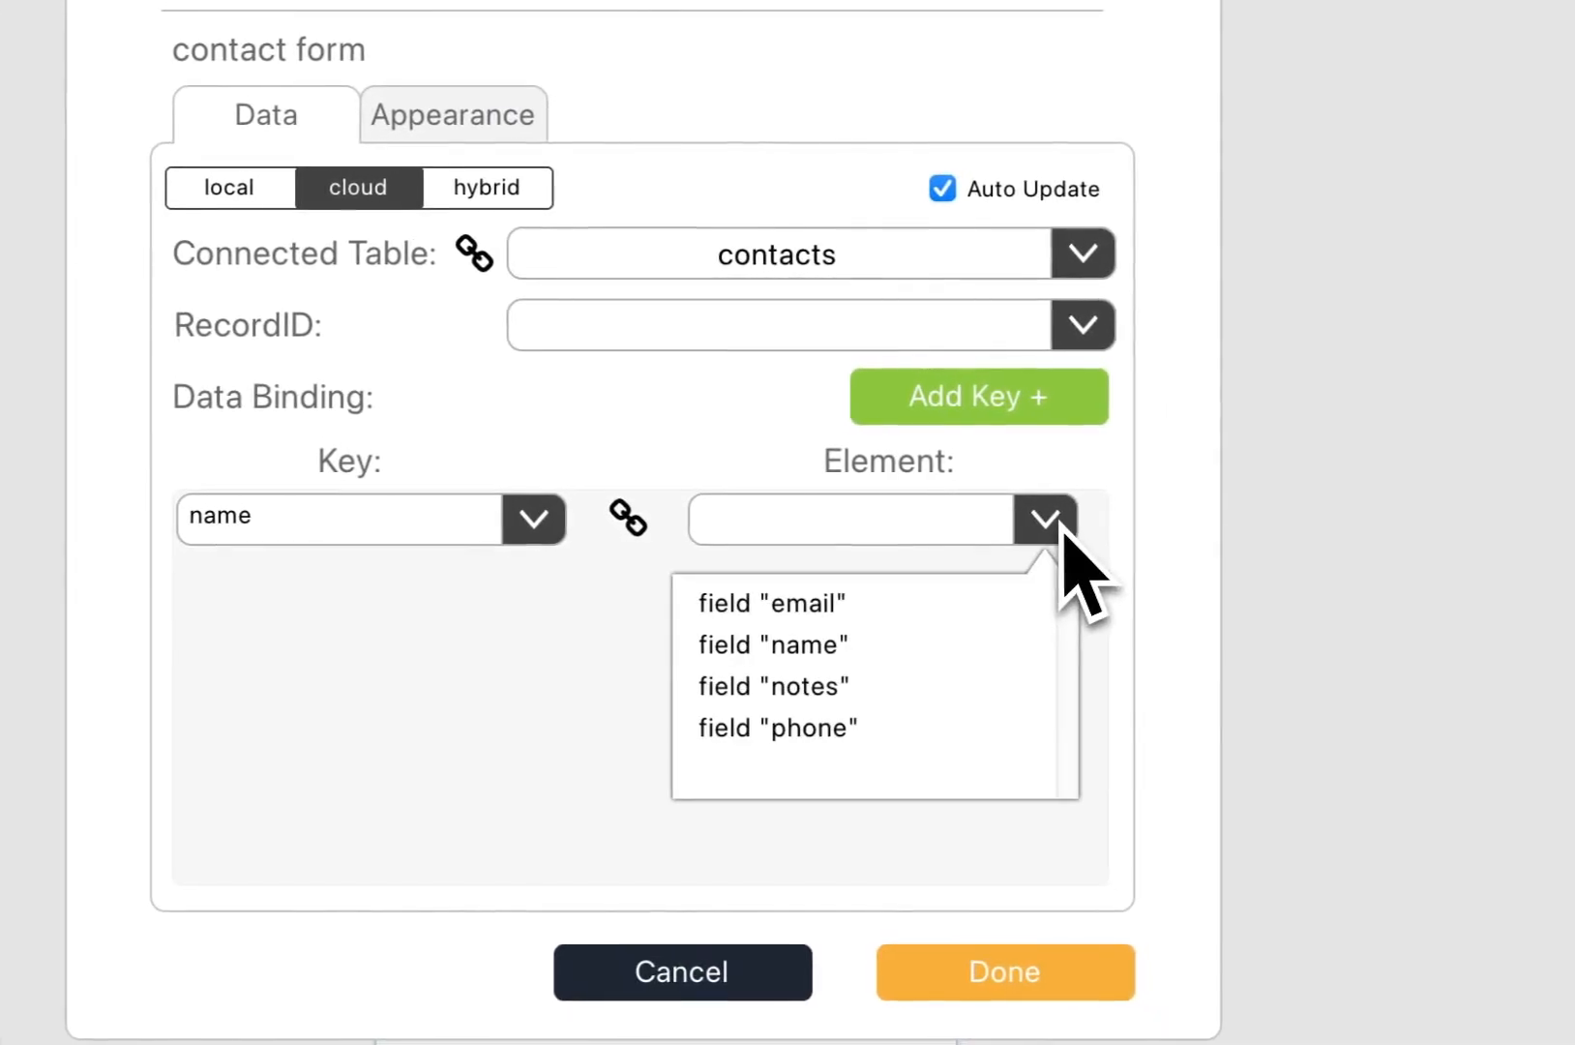
click(834, 626)
Step: Bind the phone and notes keys to their matching phone and notes fields
click(952, 414)
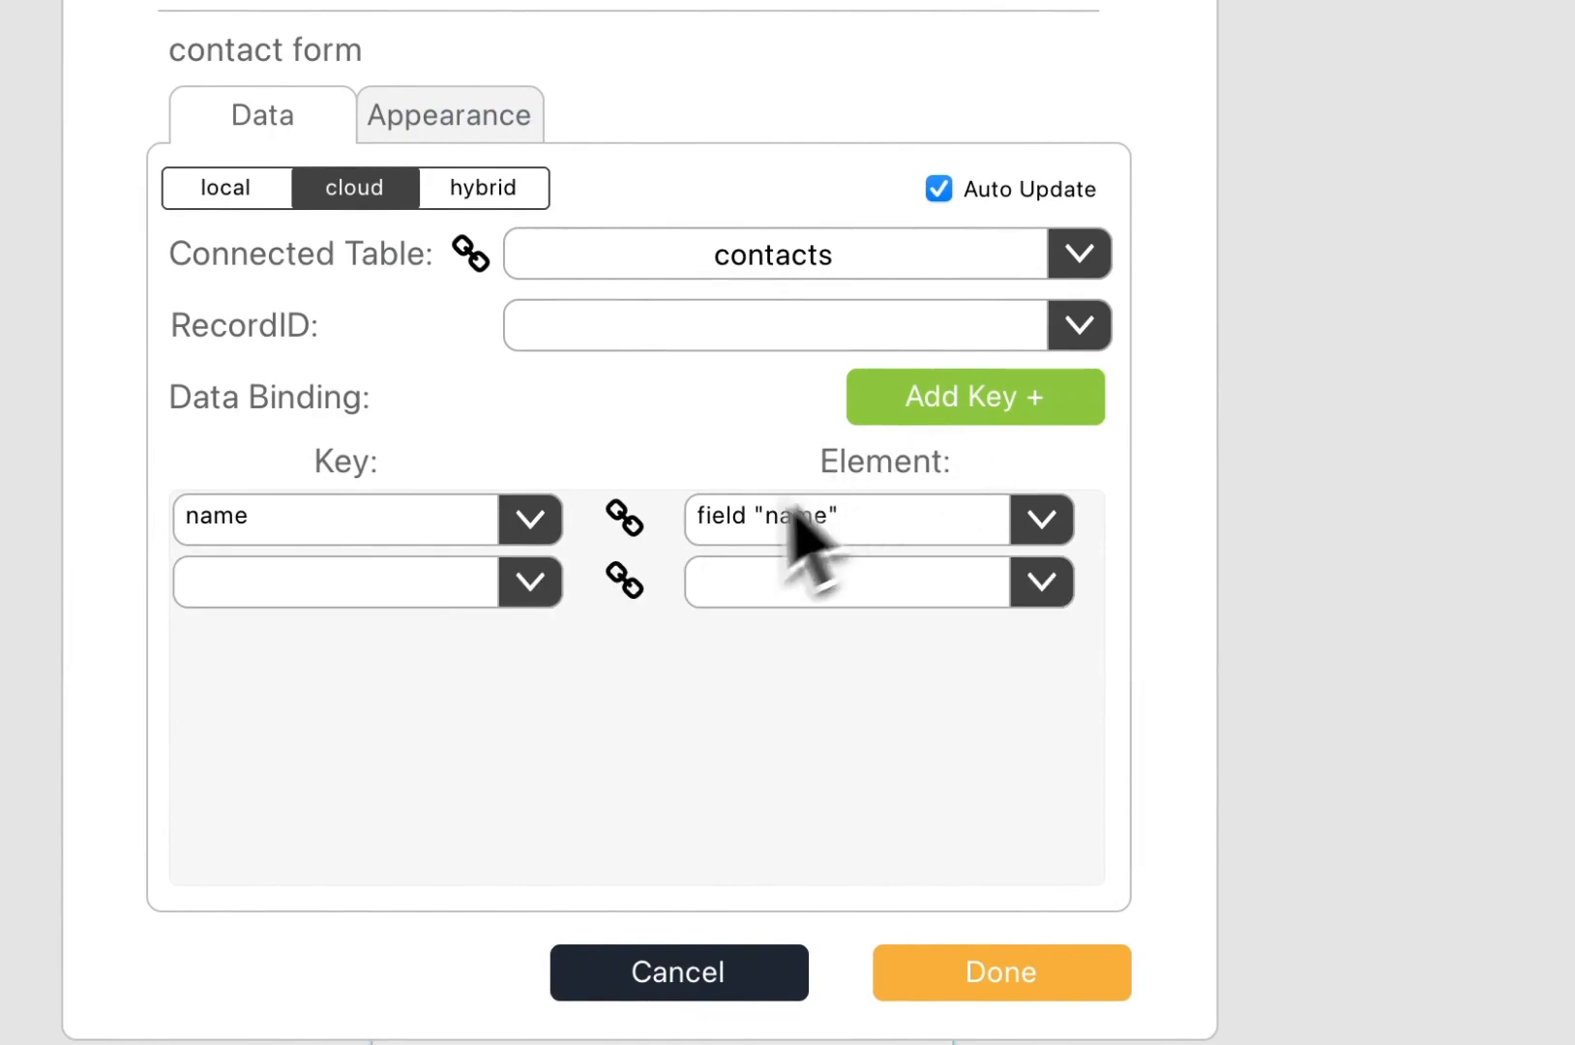
click(530, 581)
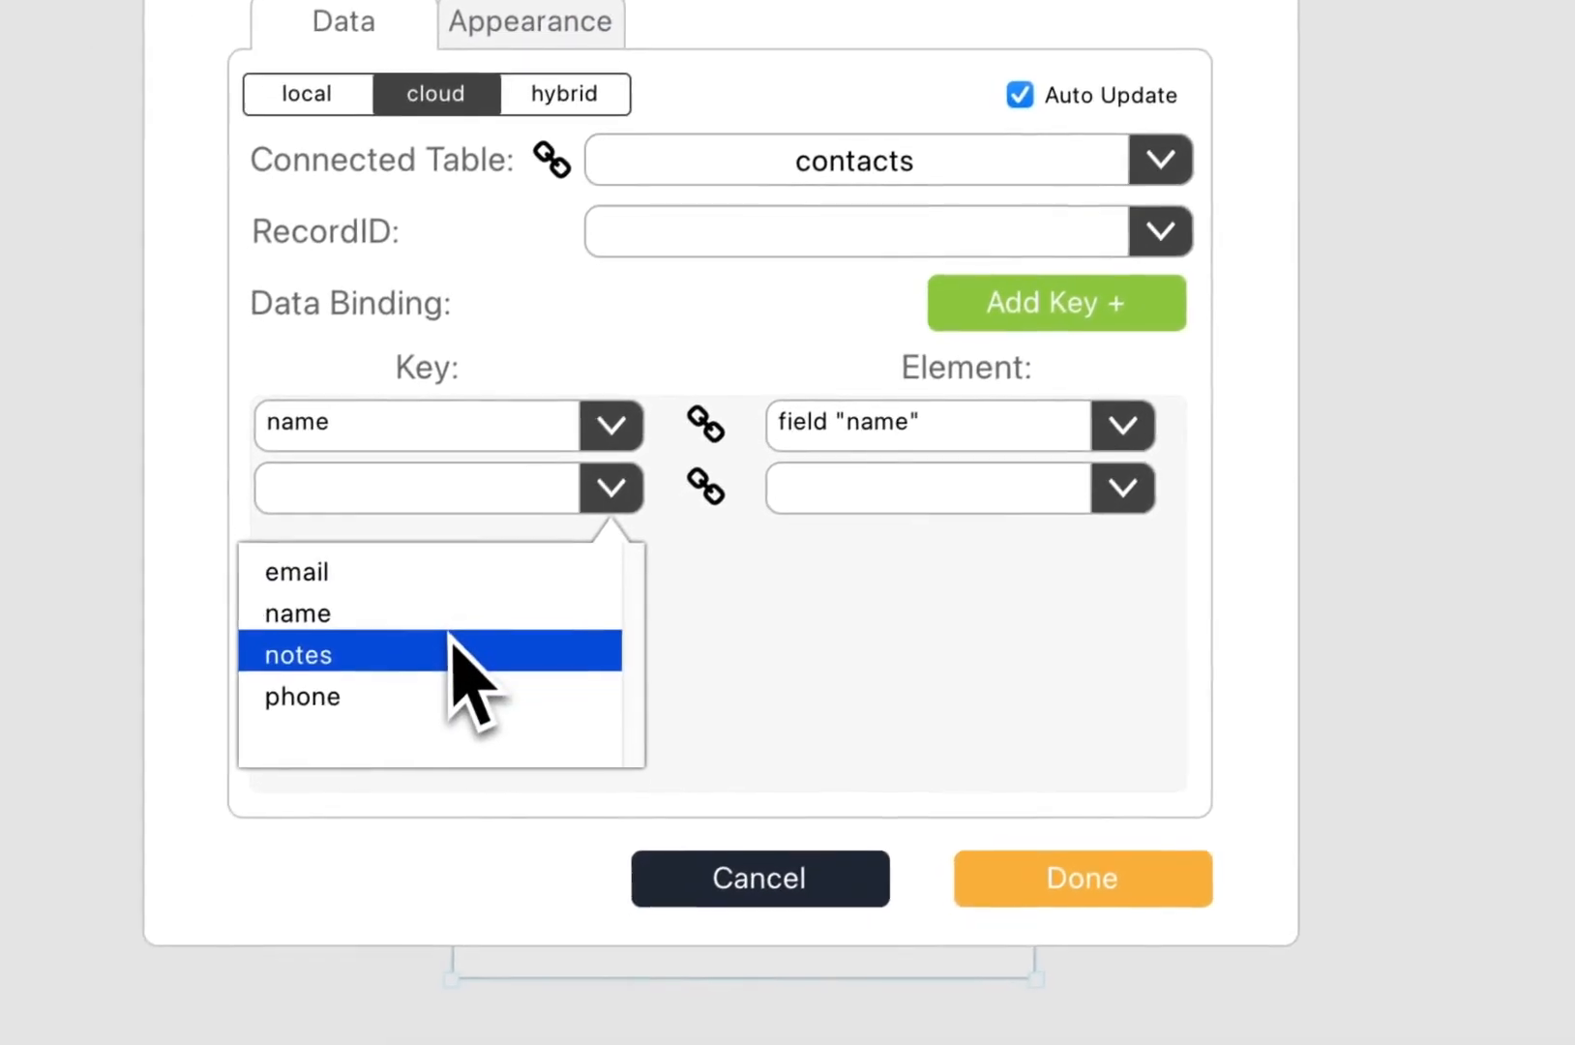
click(474, 689)
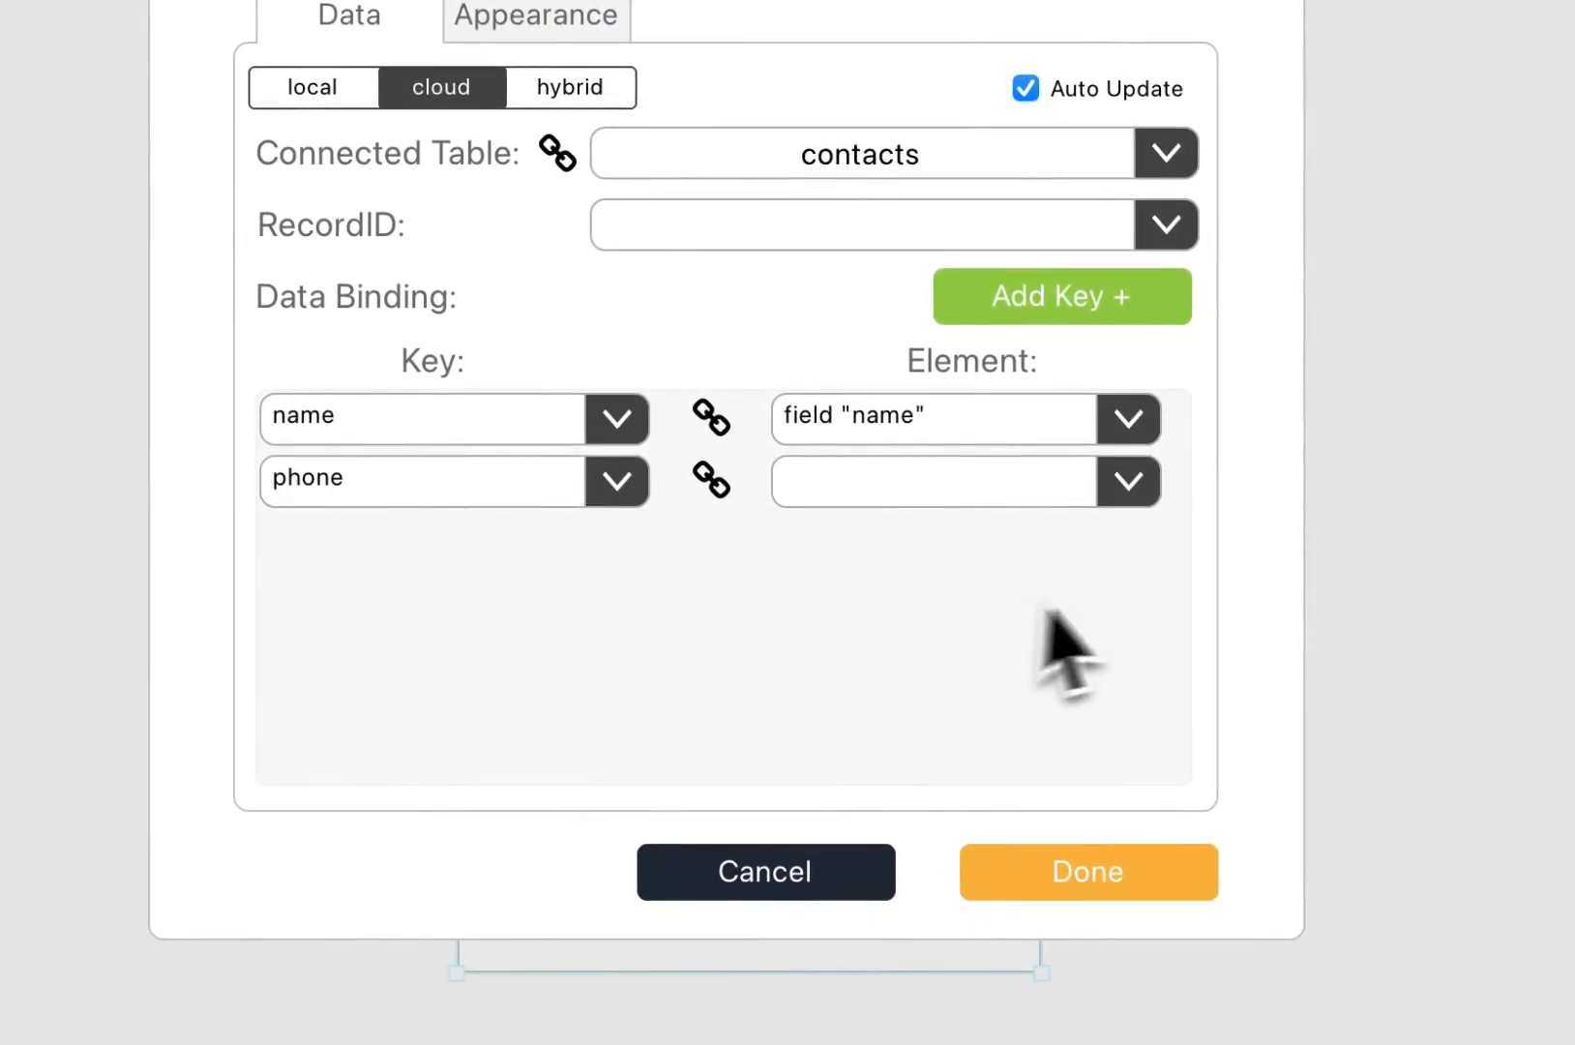
click(1127, 491)
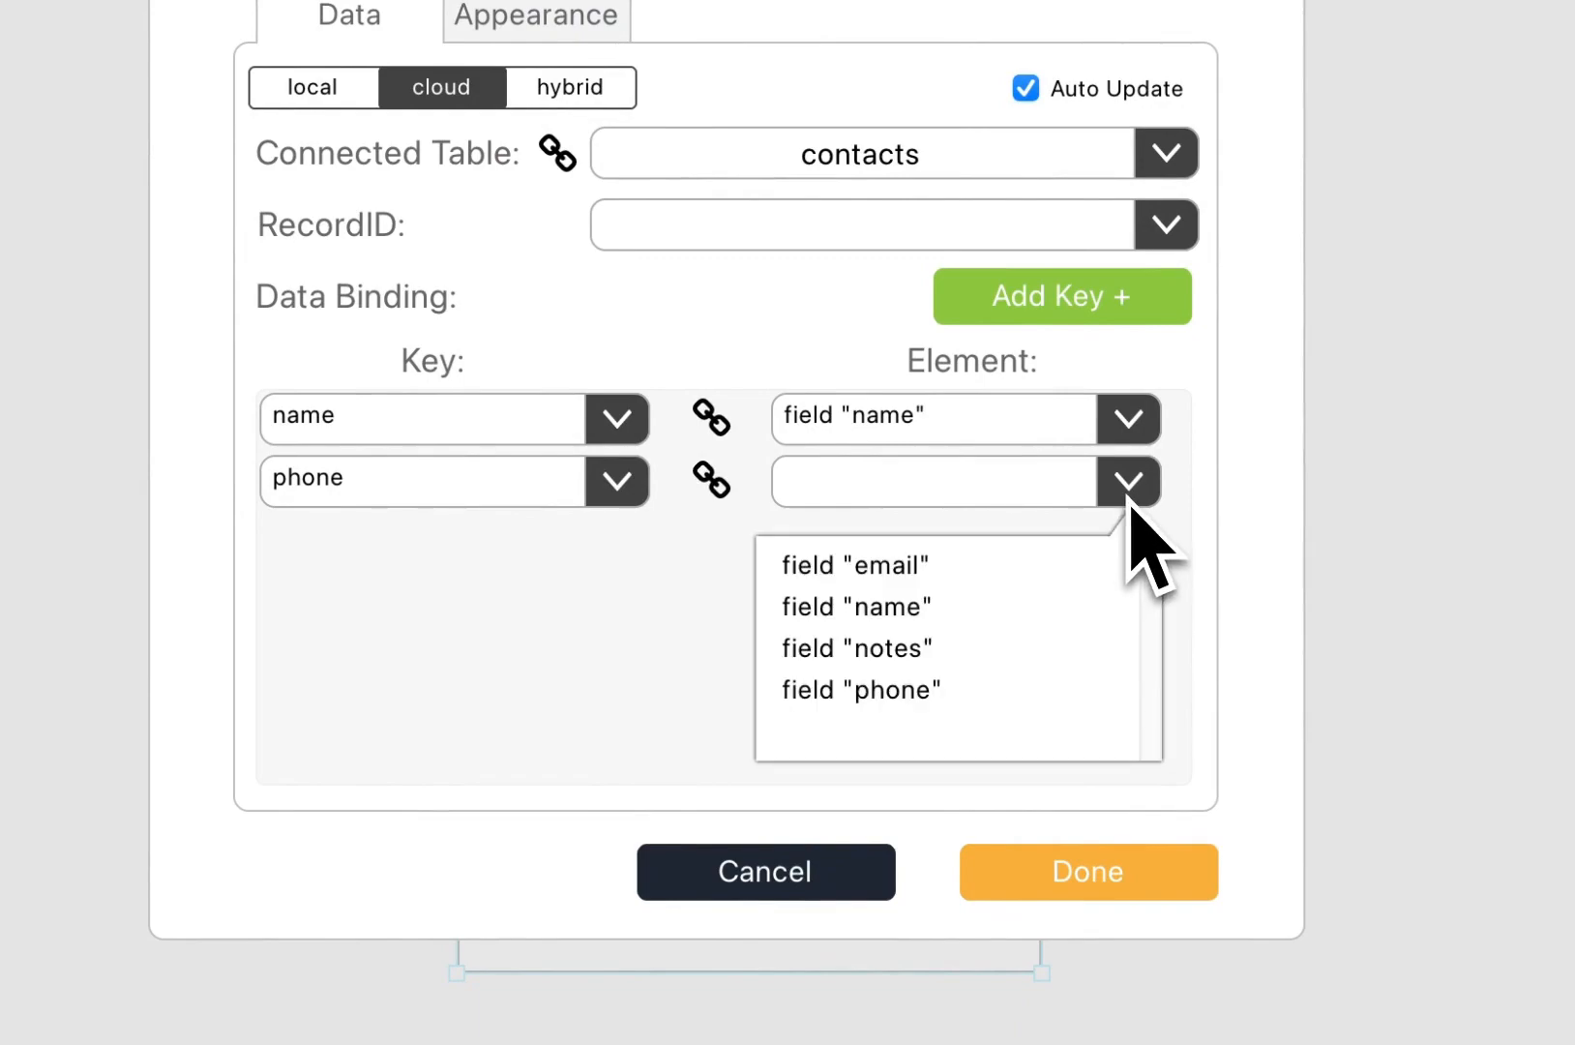
click(939, 690)
click(1106, 324)
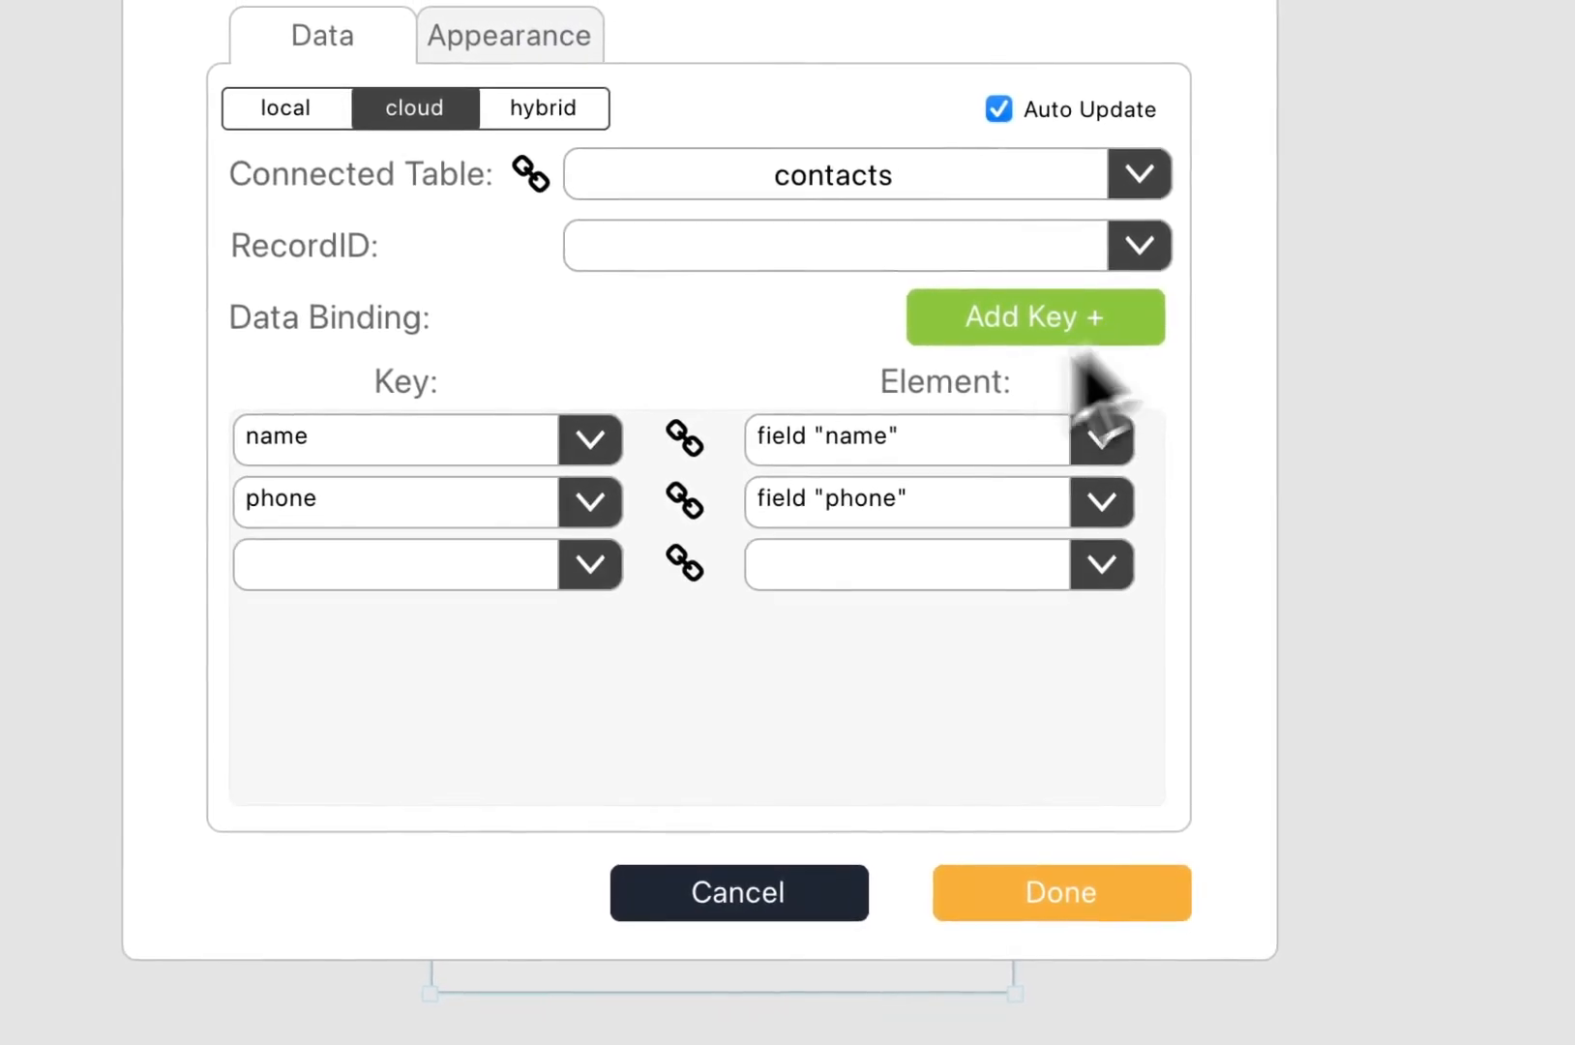
click(608, 555)
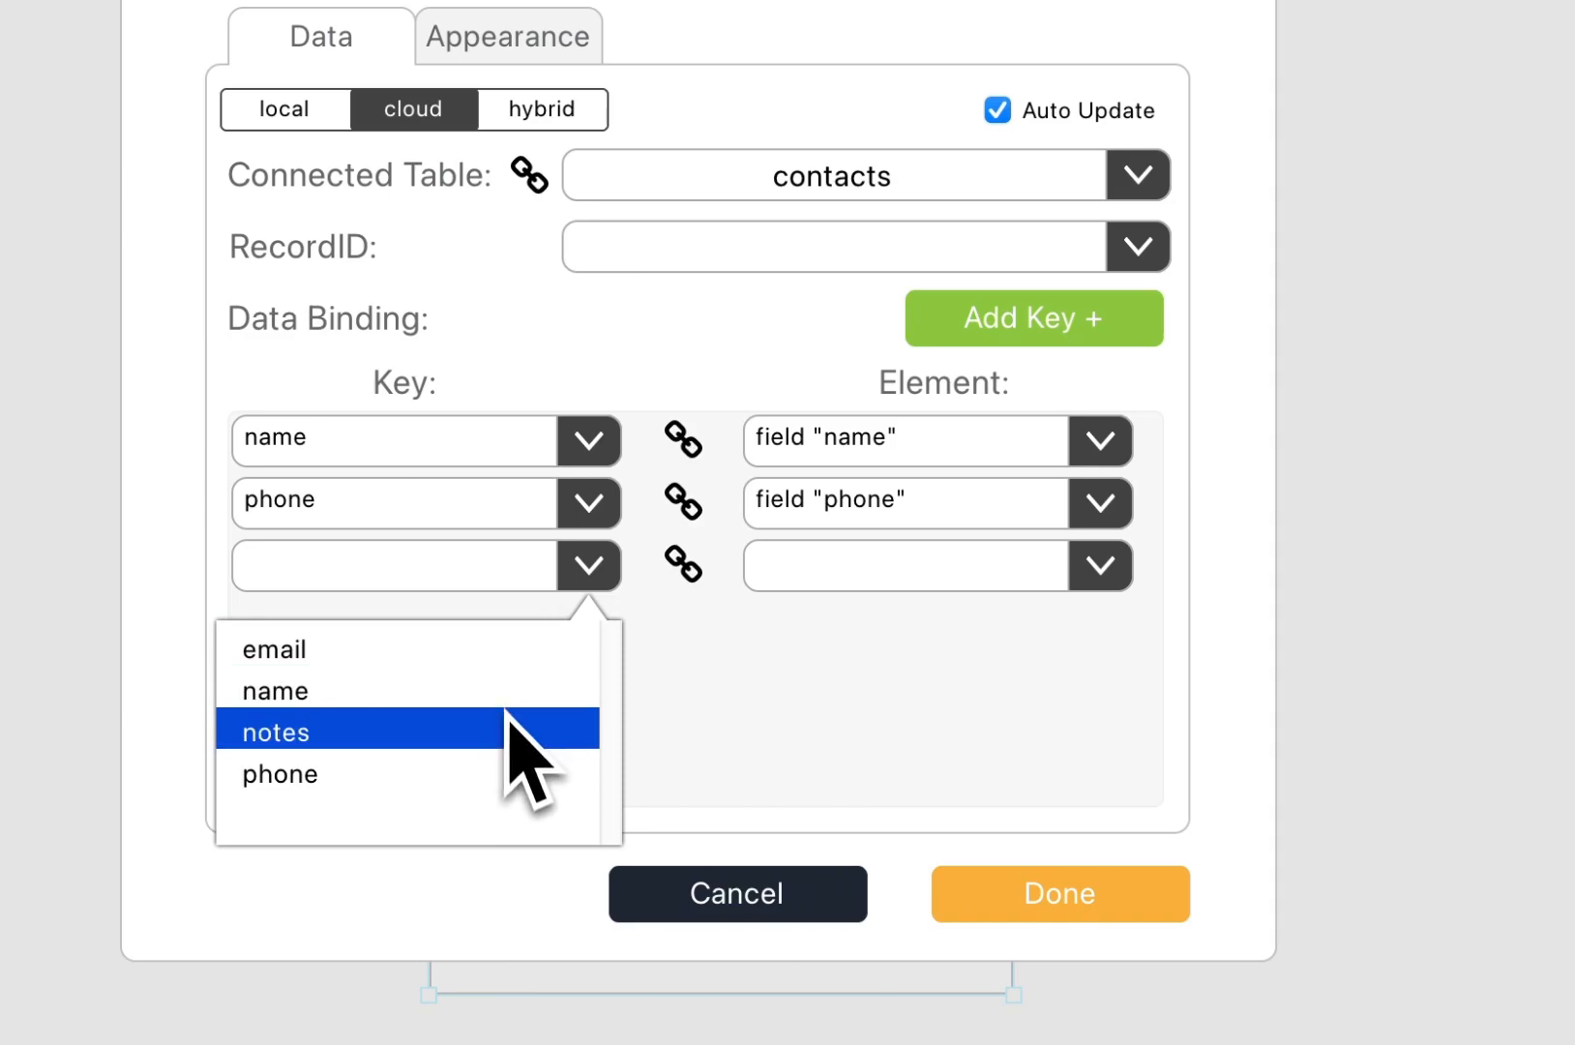
click(509, 728)
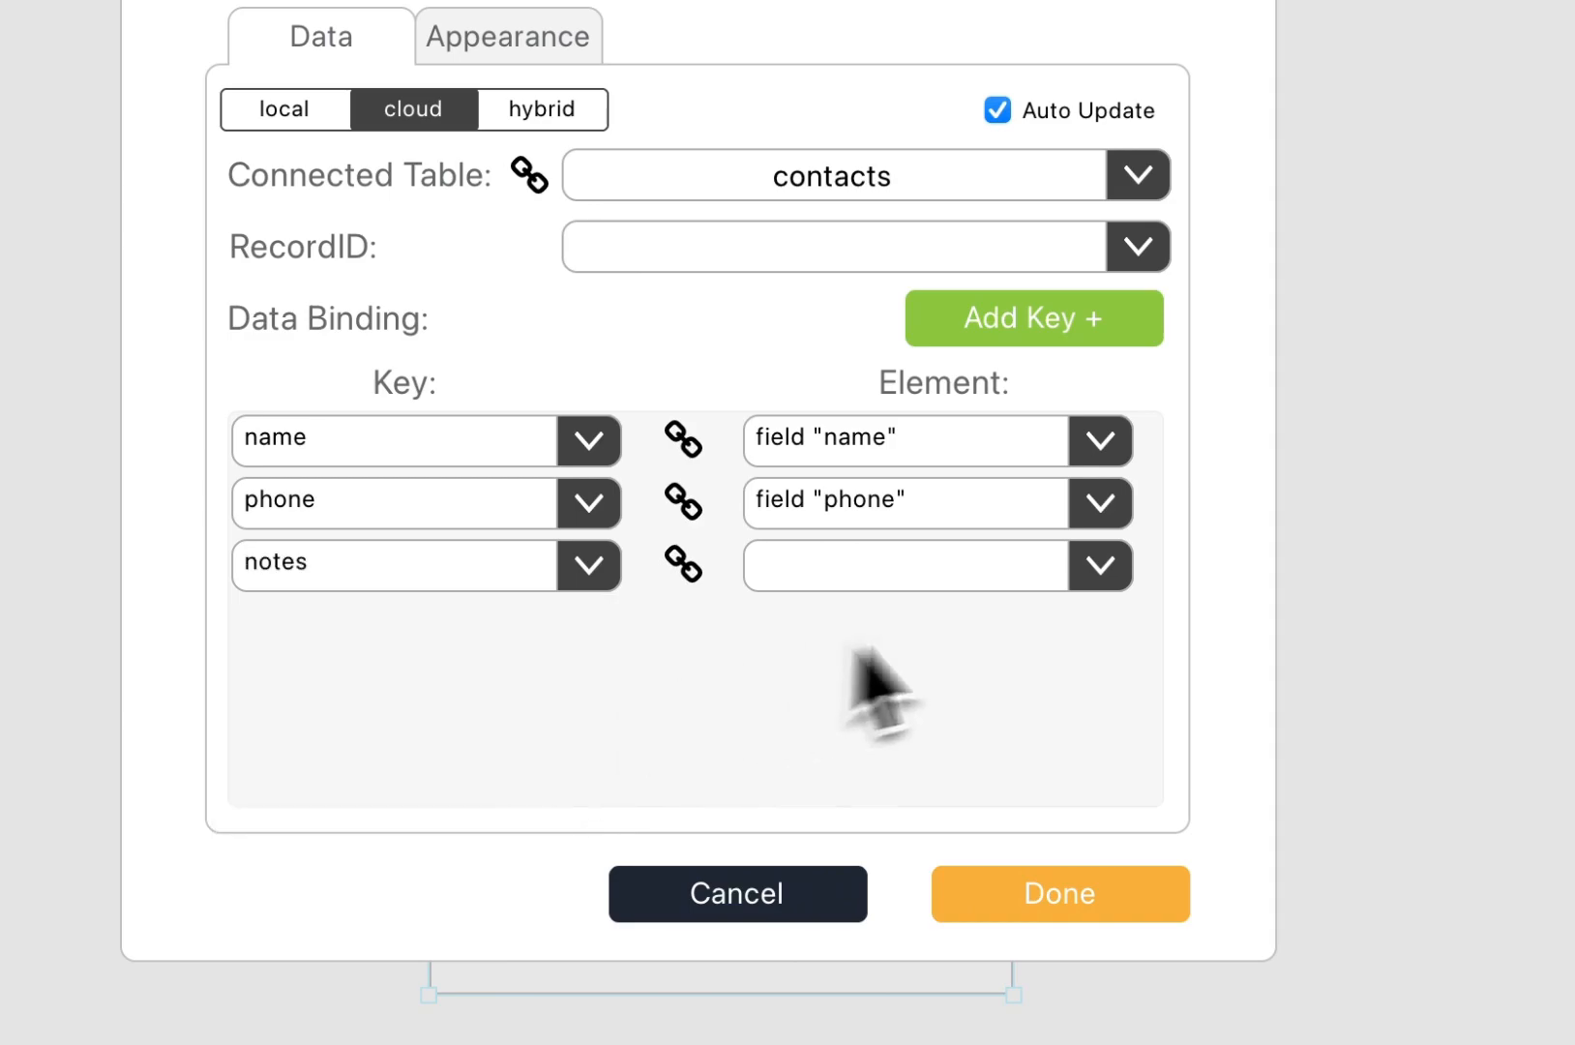
click(1099, 571)
click(982, 732)
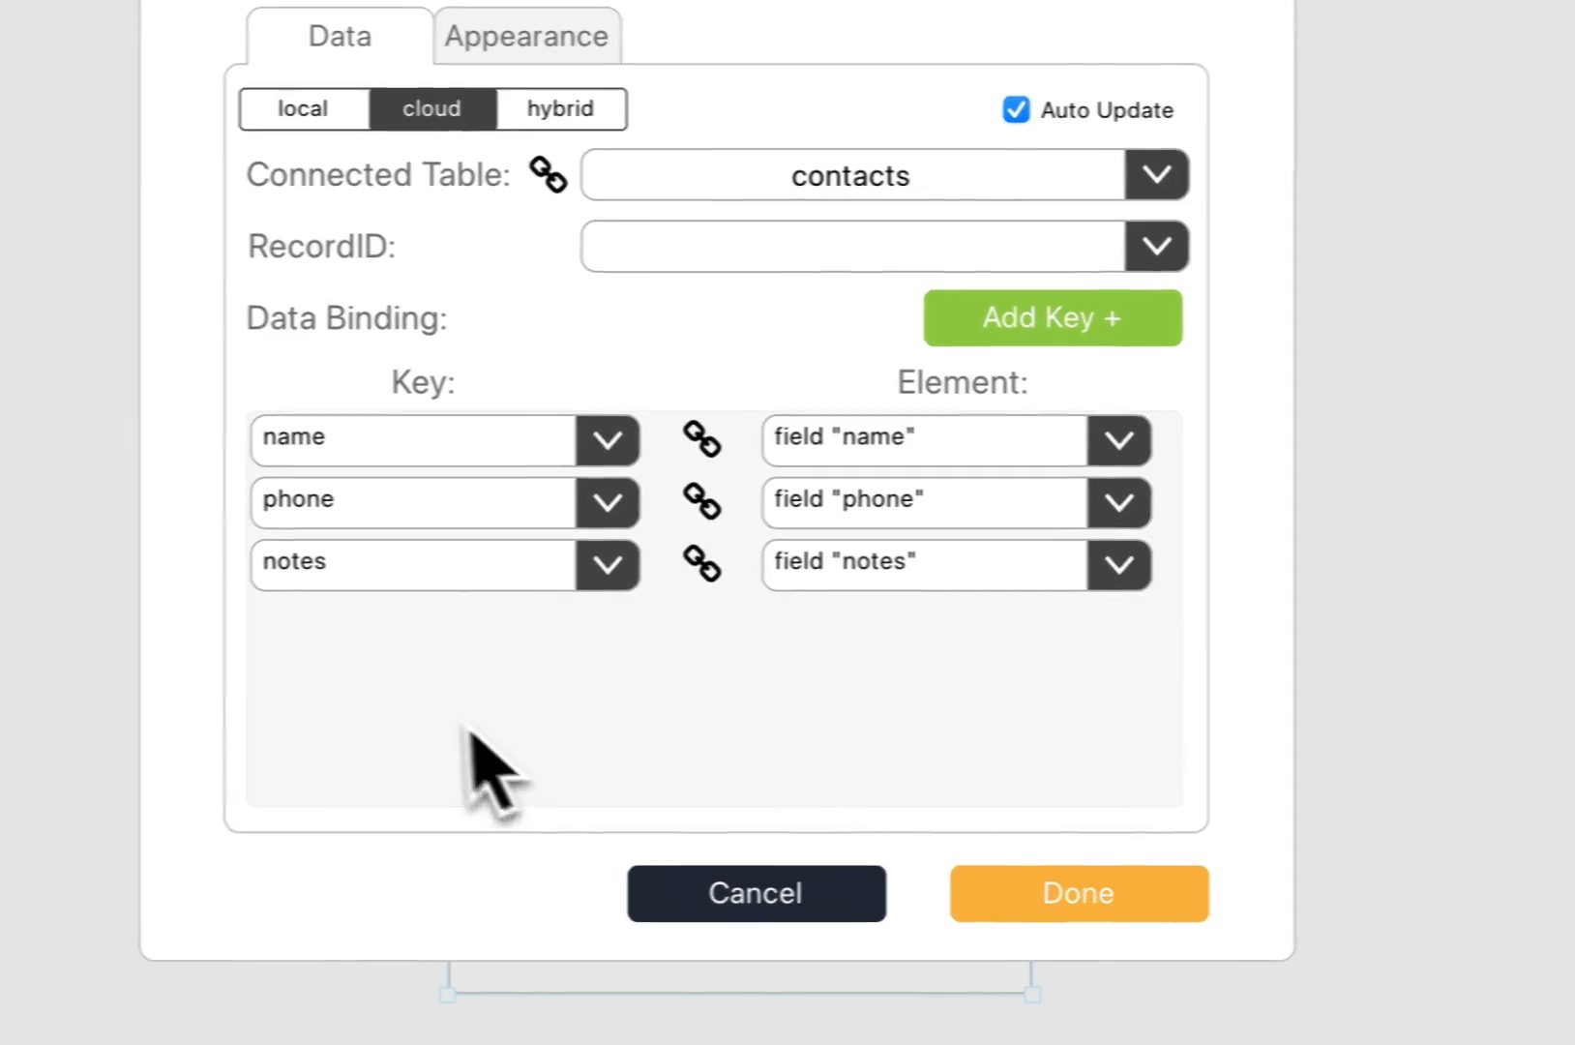
Step: Bind the email key to the email field and confirm the data setup
click(1103, 334)
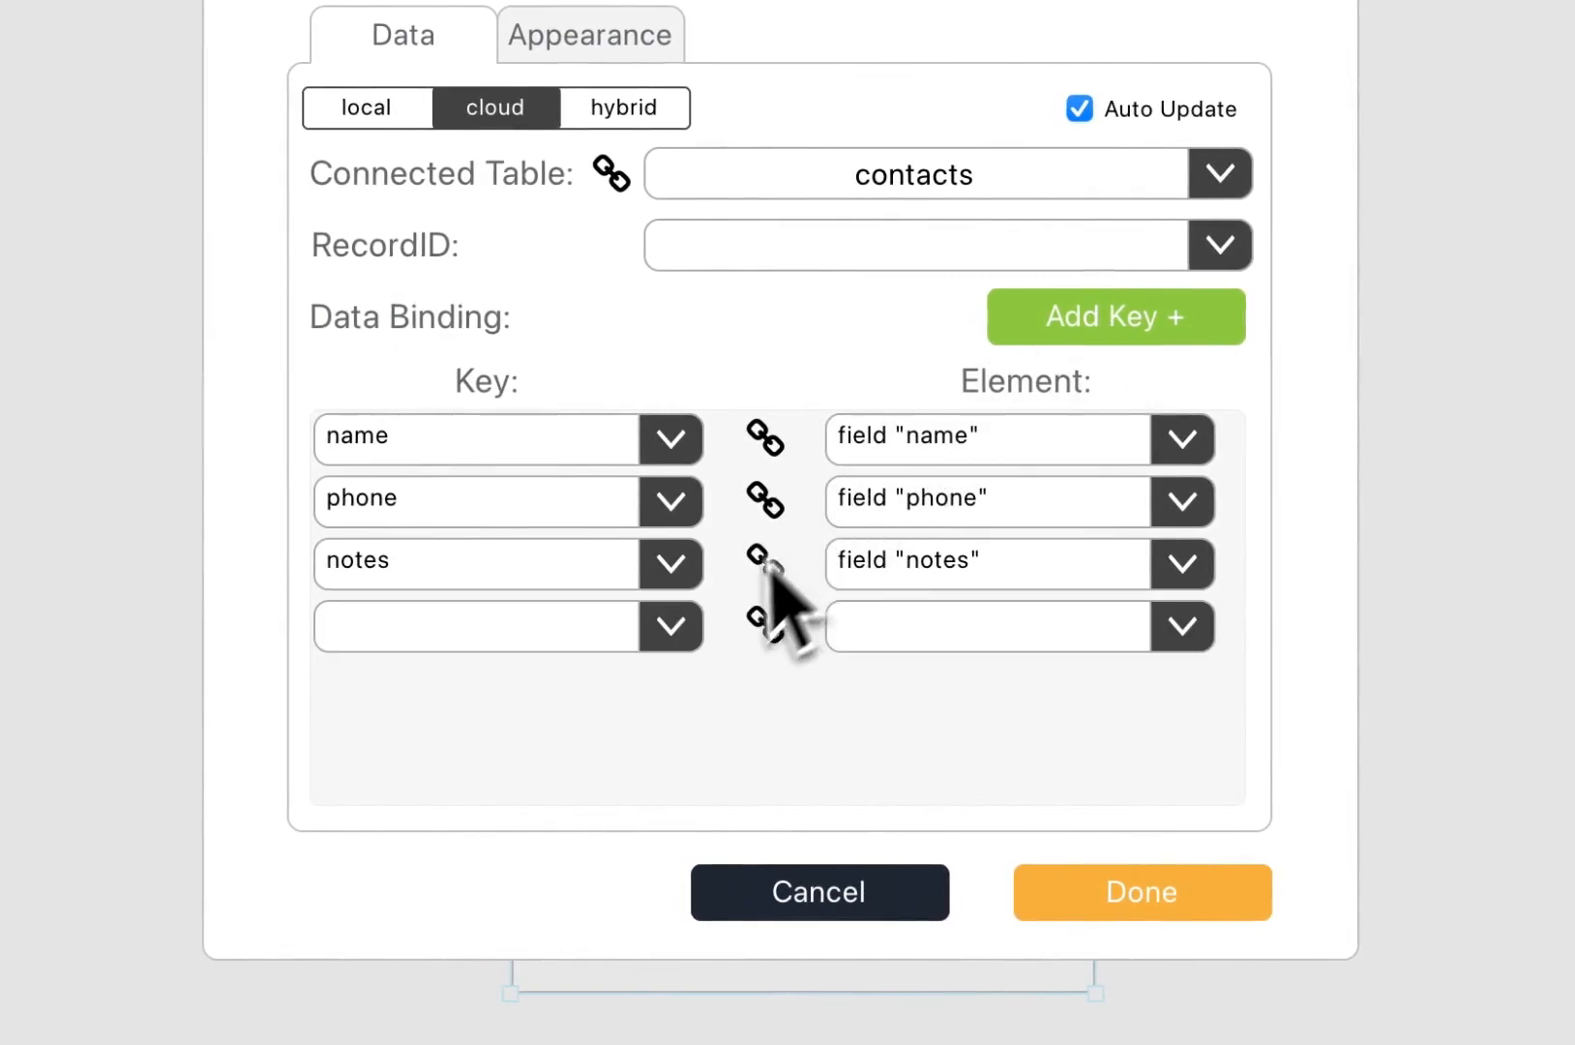
click(677, 634)
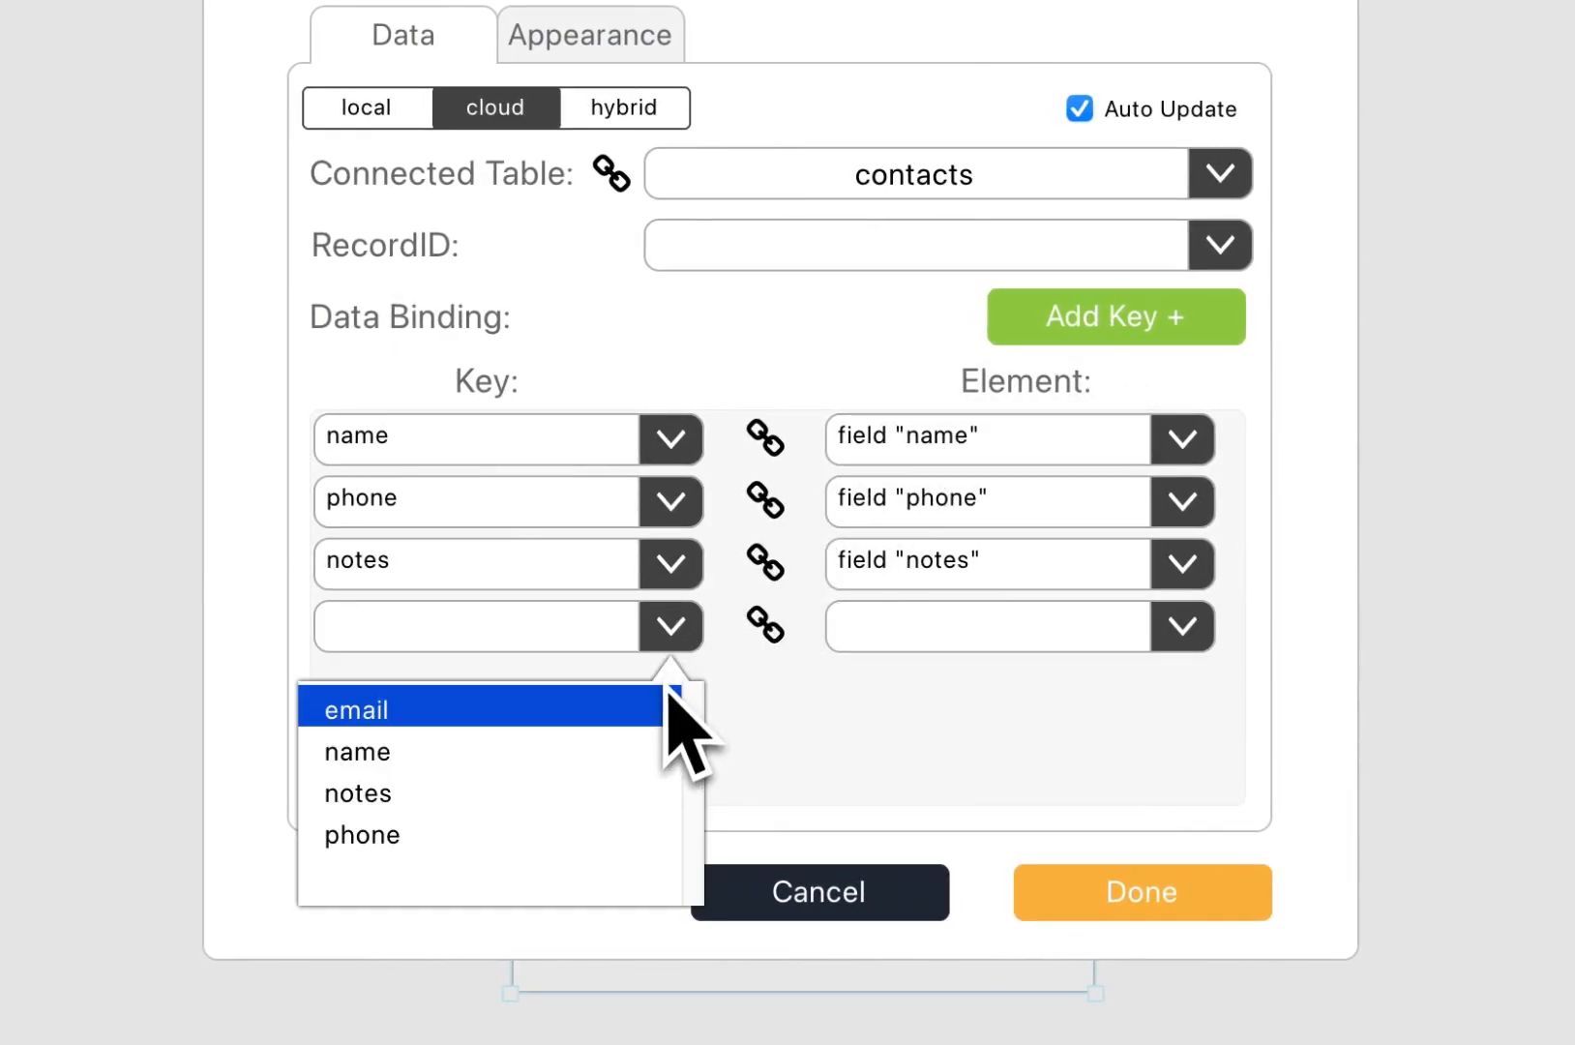
click(662, 709)
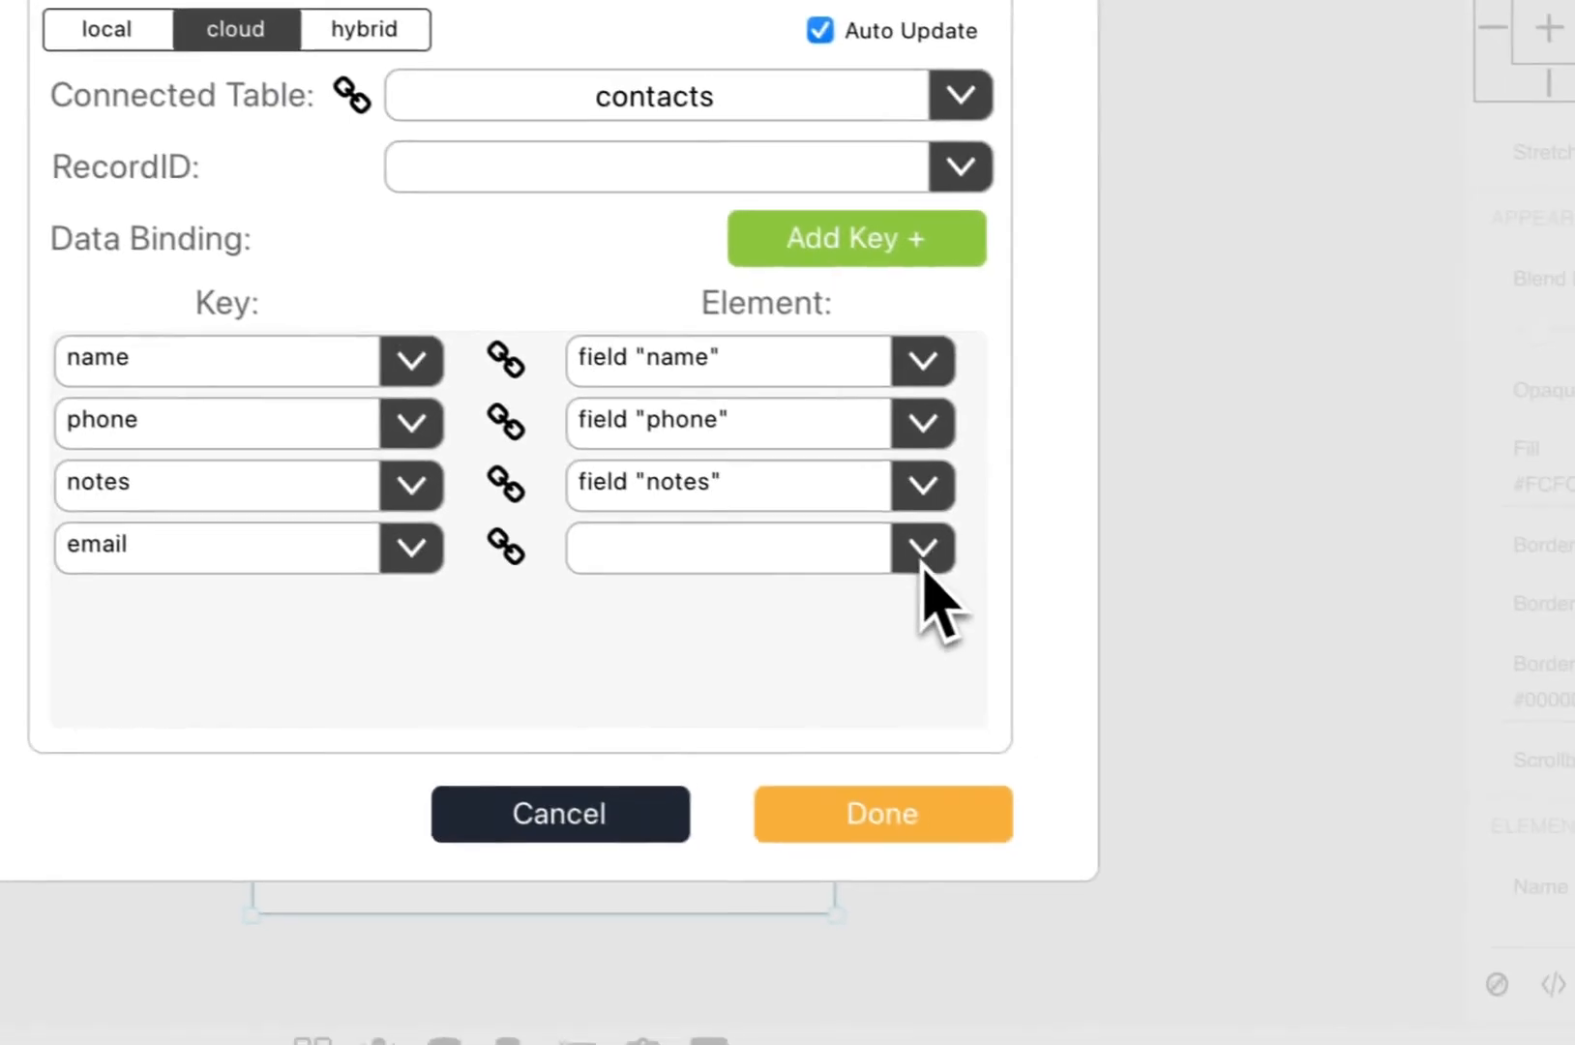
click(1182, 626)
click(781, 625)
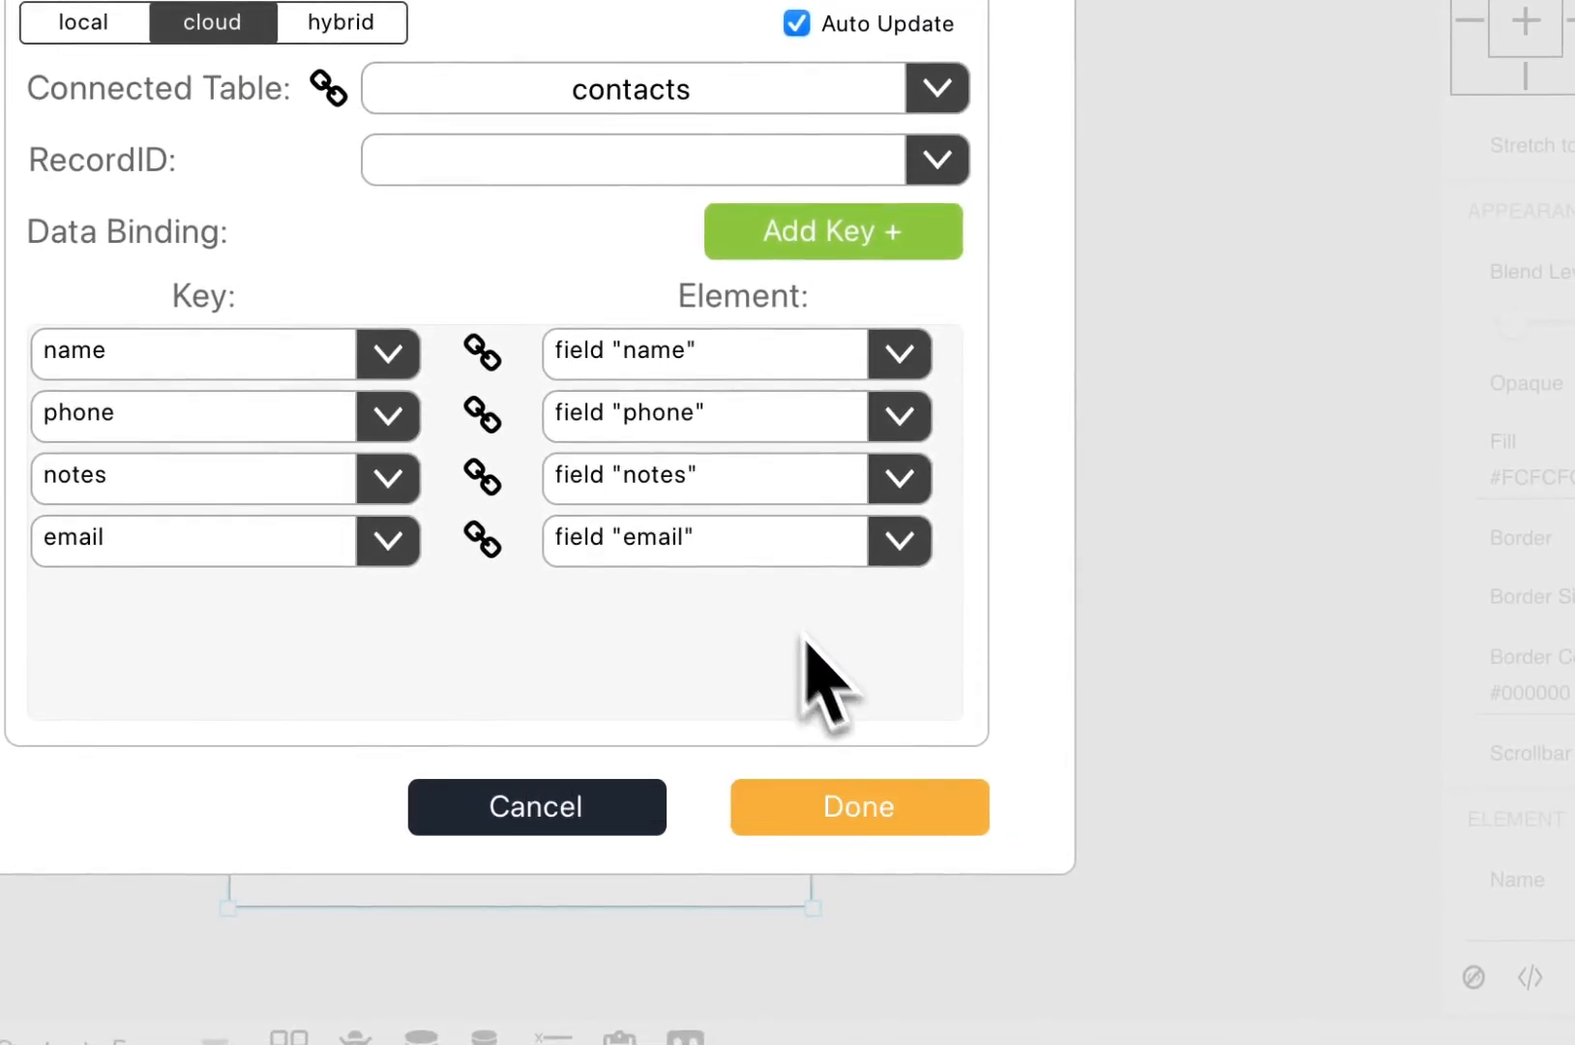
click(901, 803)
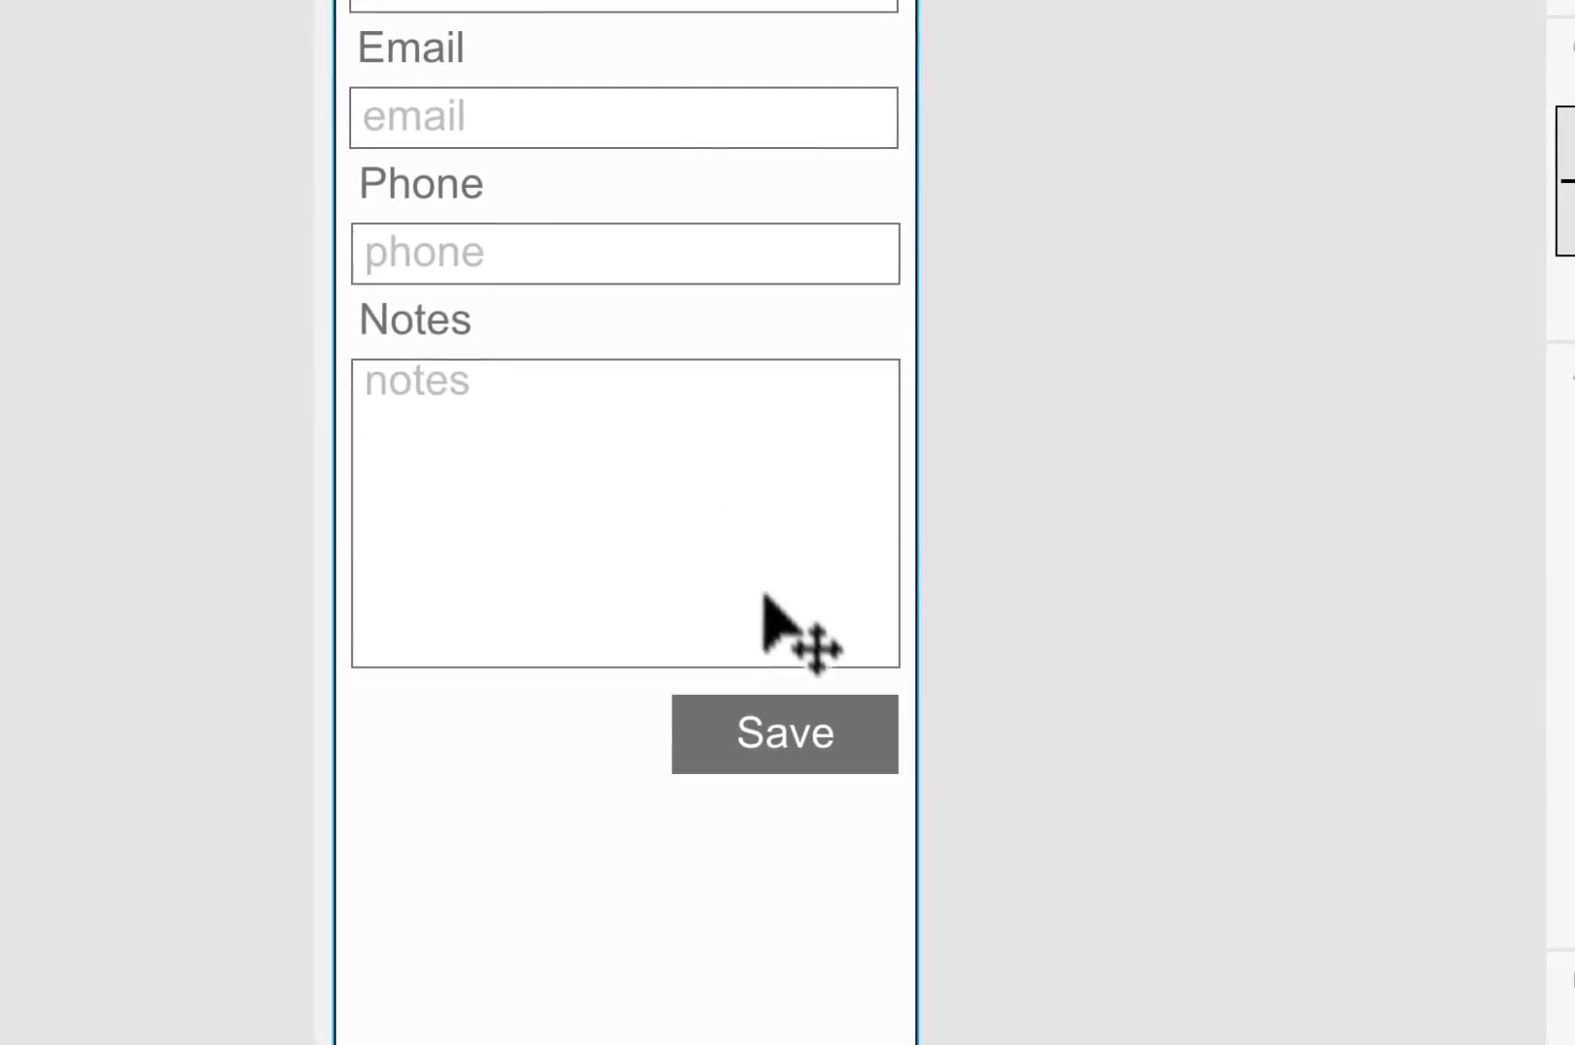
Step: Give the Save button a mouseClick action that submits the contact form to the database
click(799, 753)
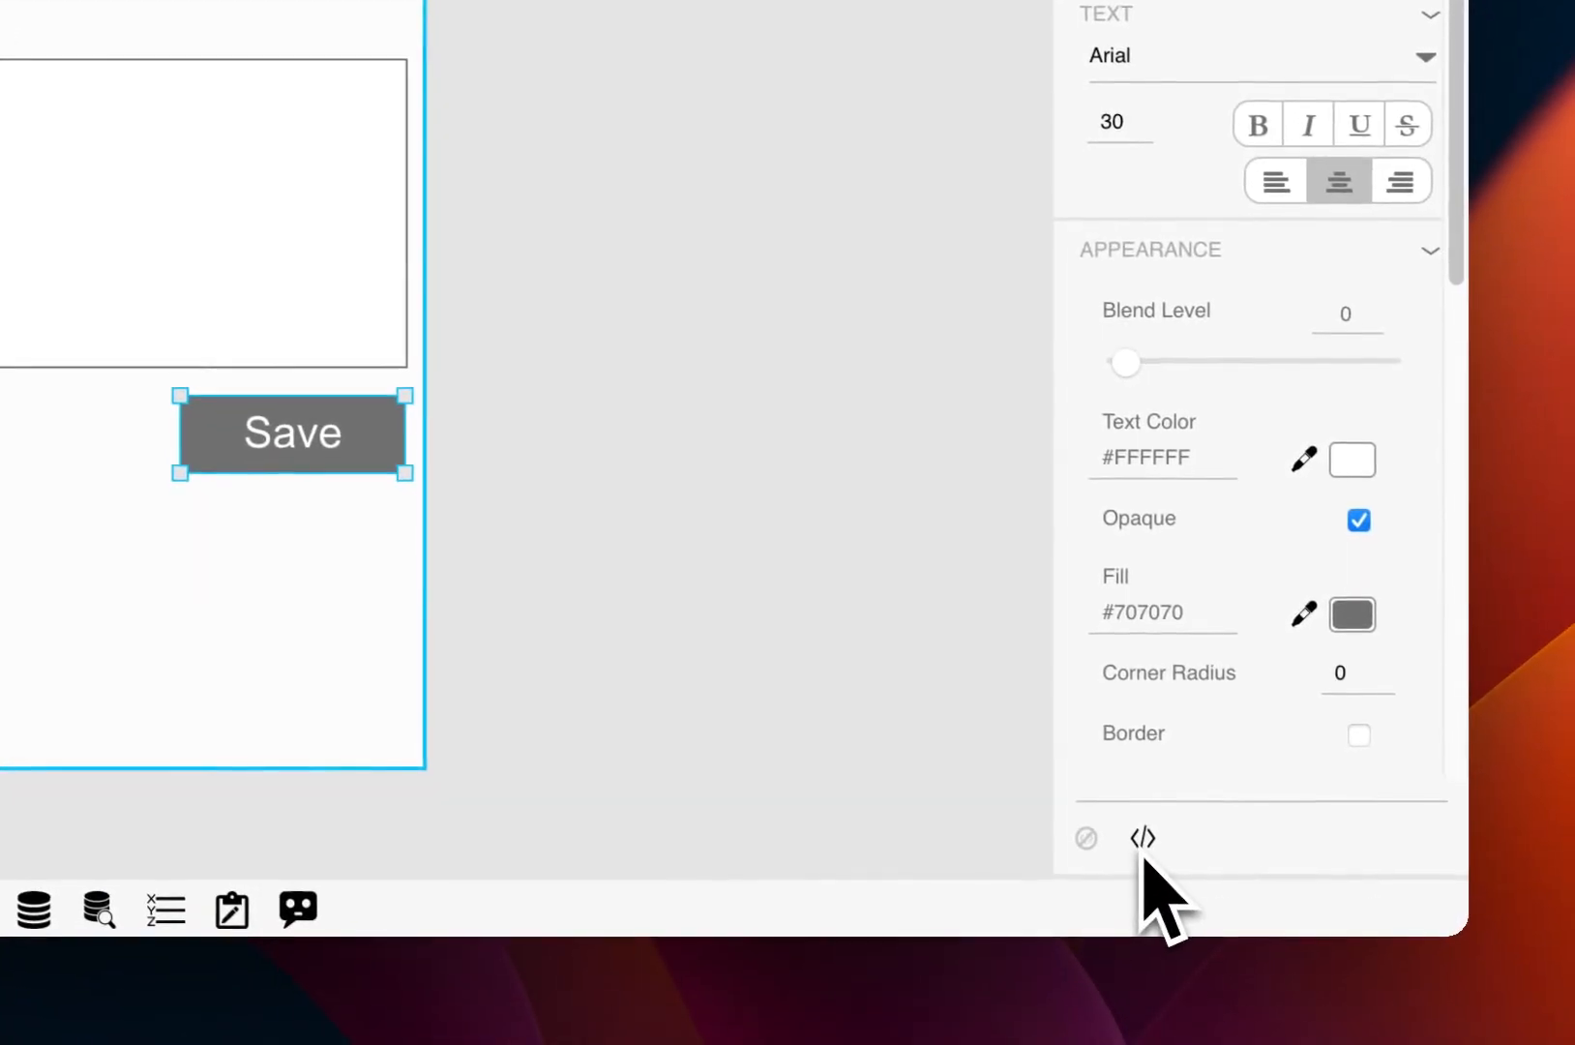
click(1143, 842)
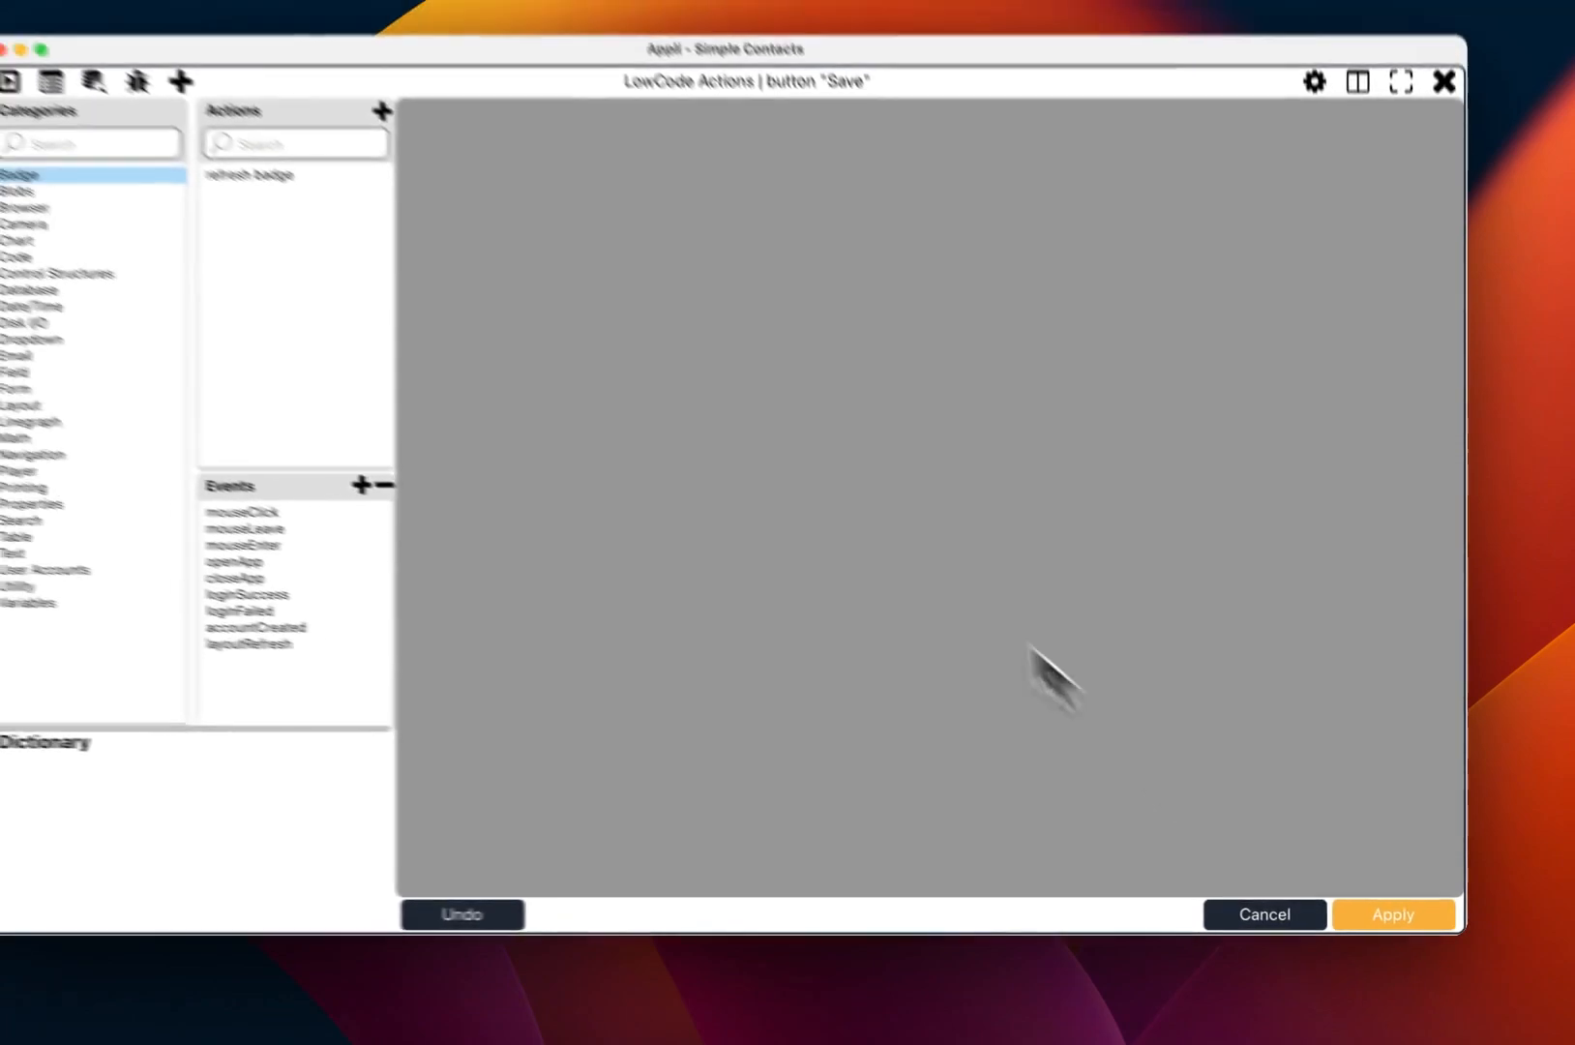
click(334, 548)
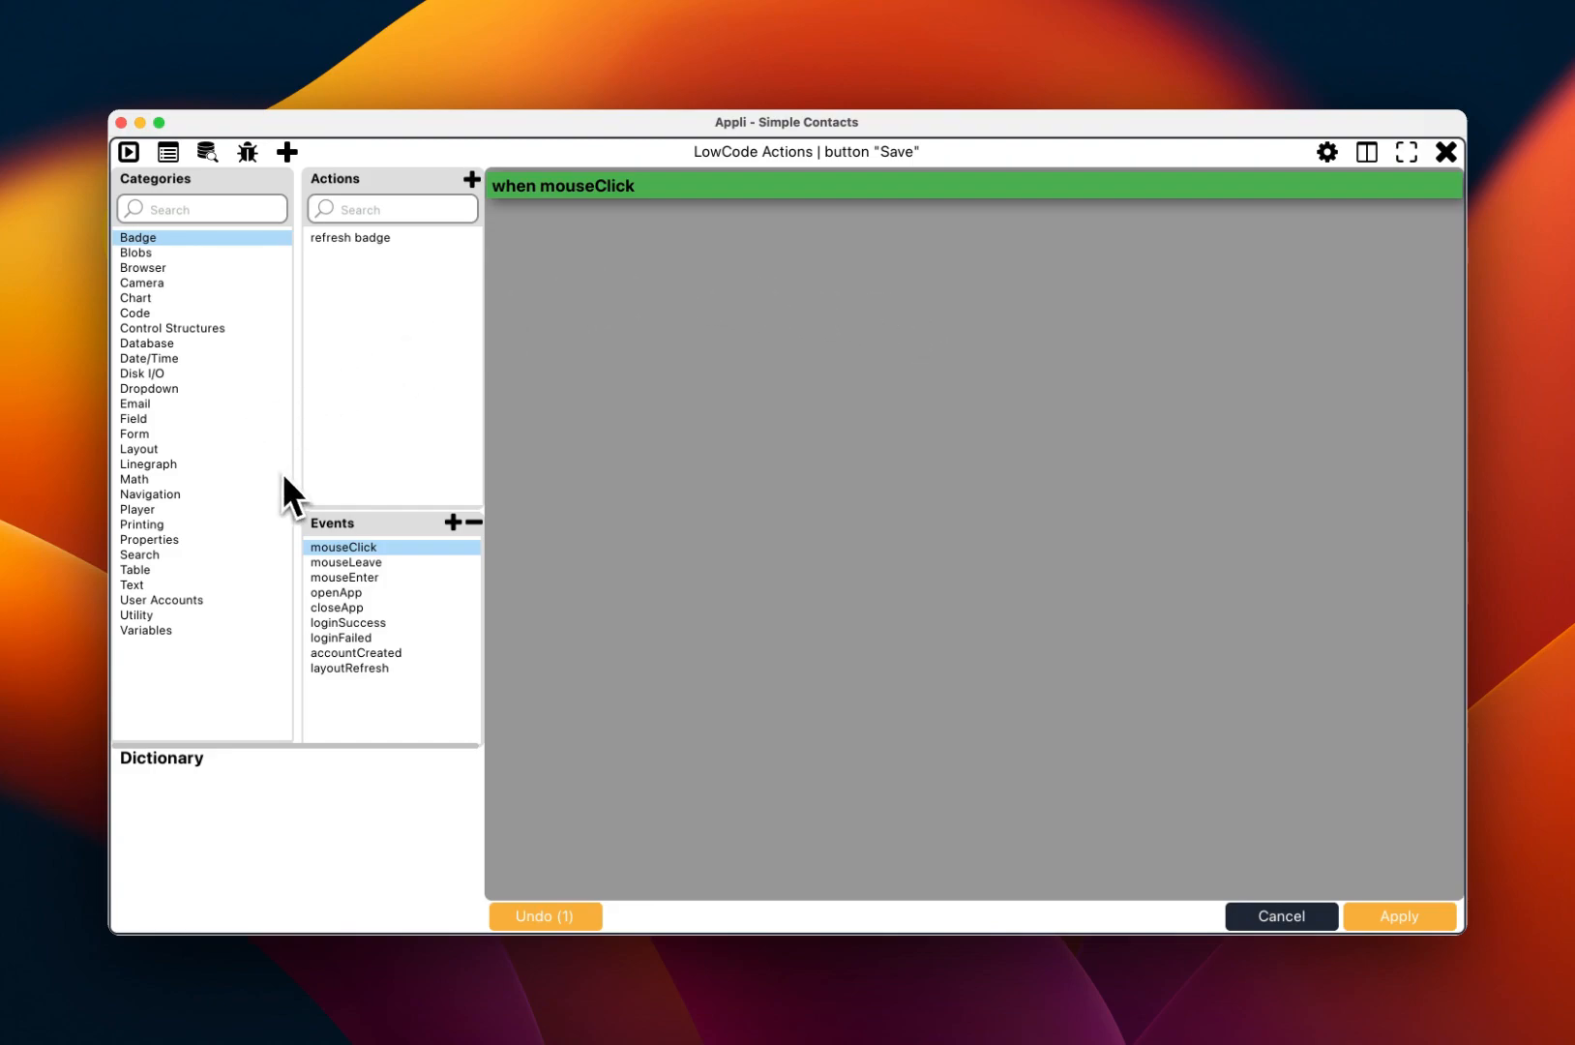
click(138, 435)
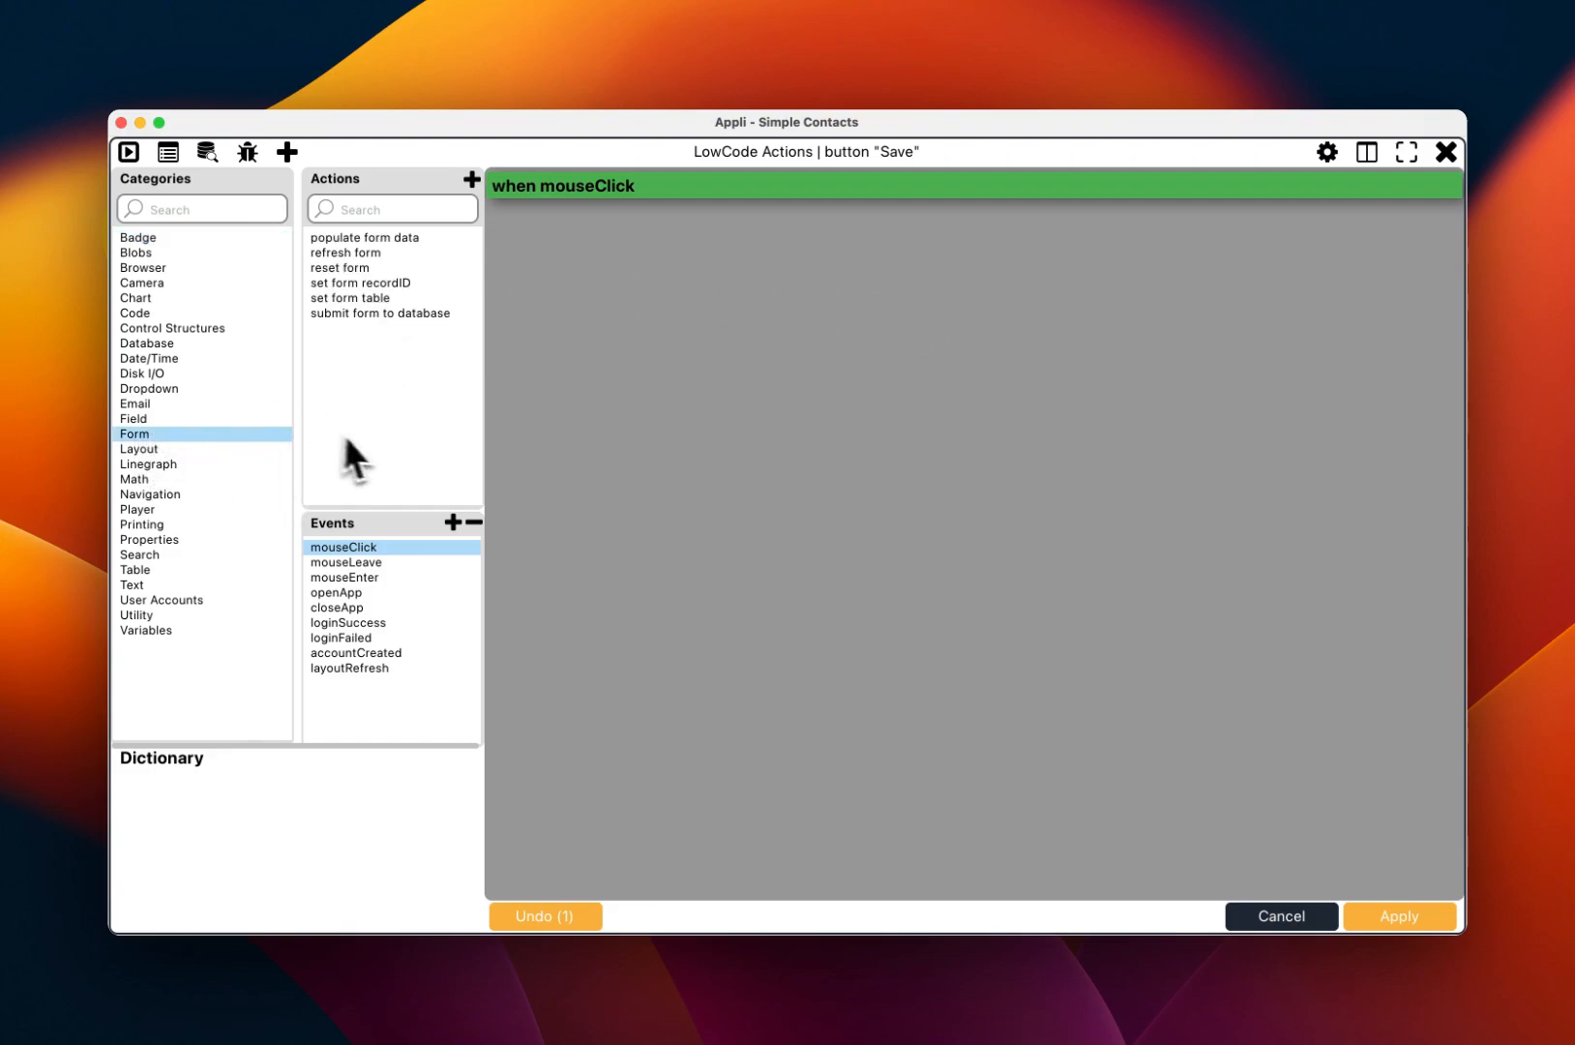
double_click(411, 315)
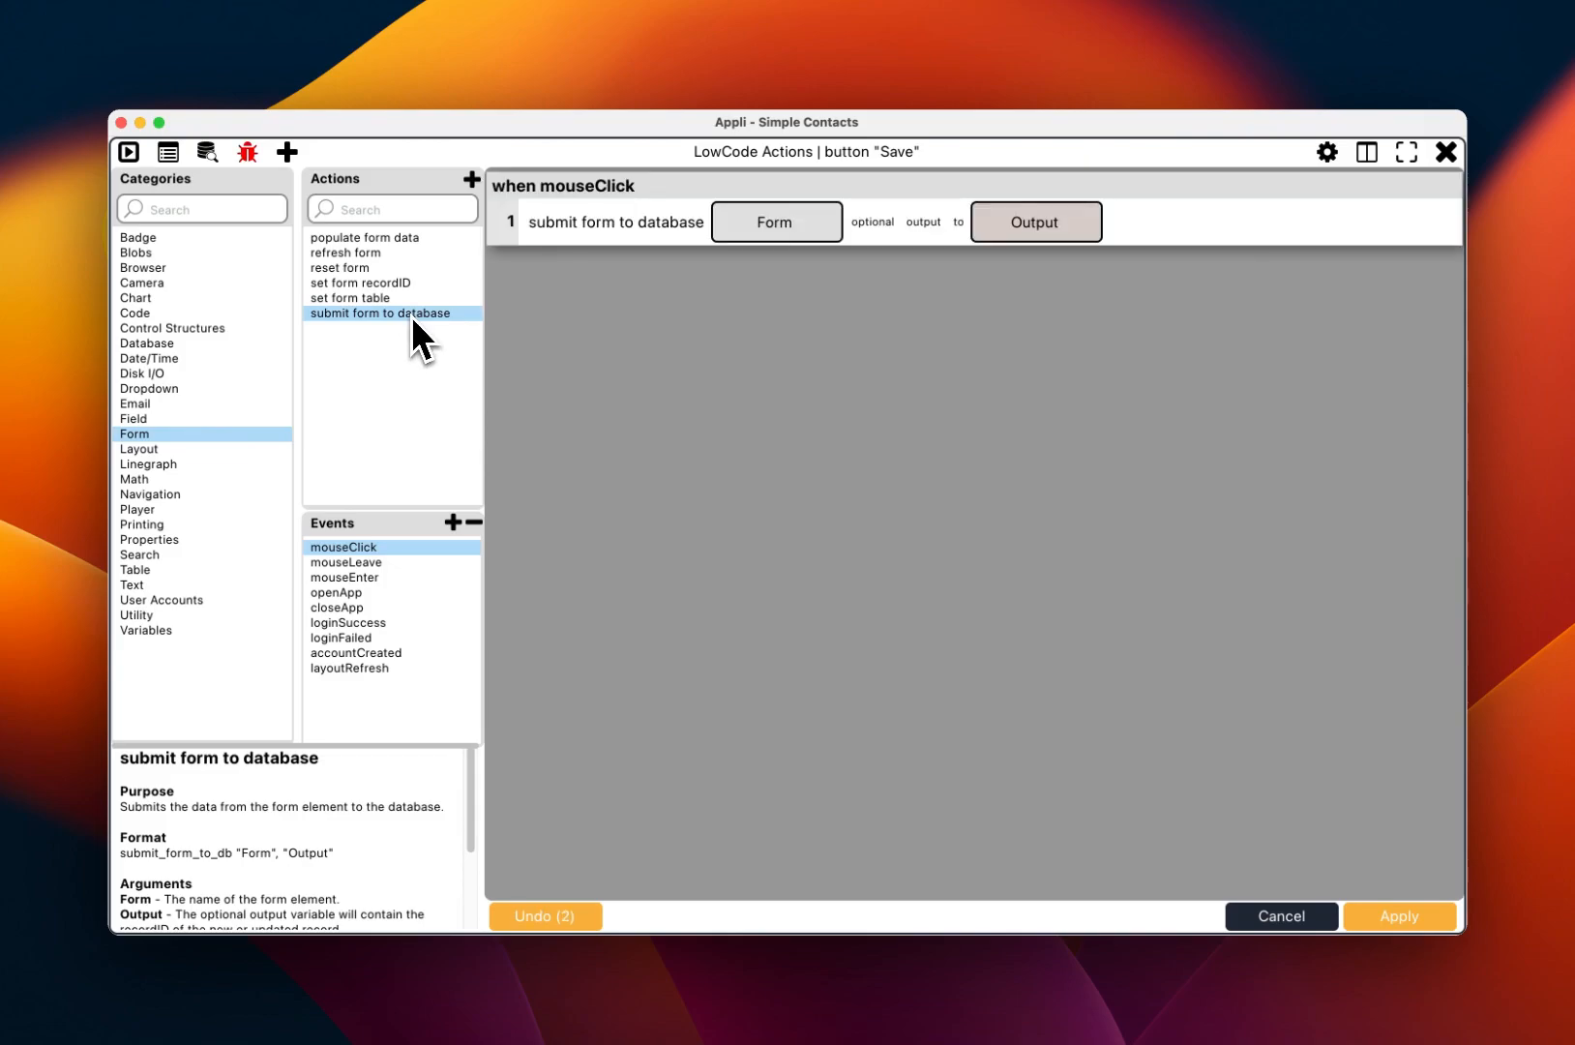
click(805, 230)
click(721, 354)
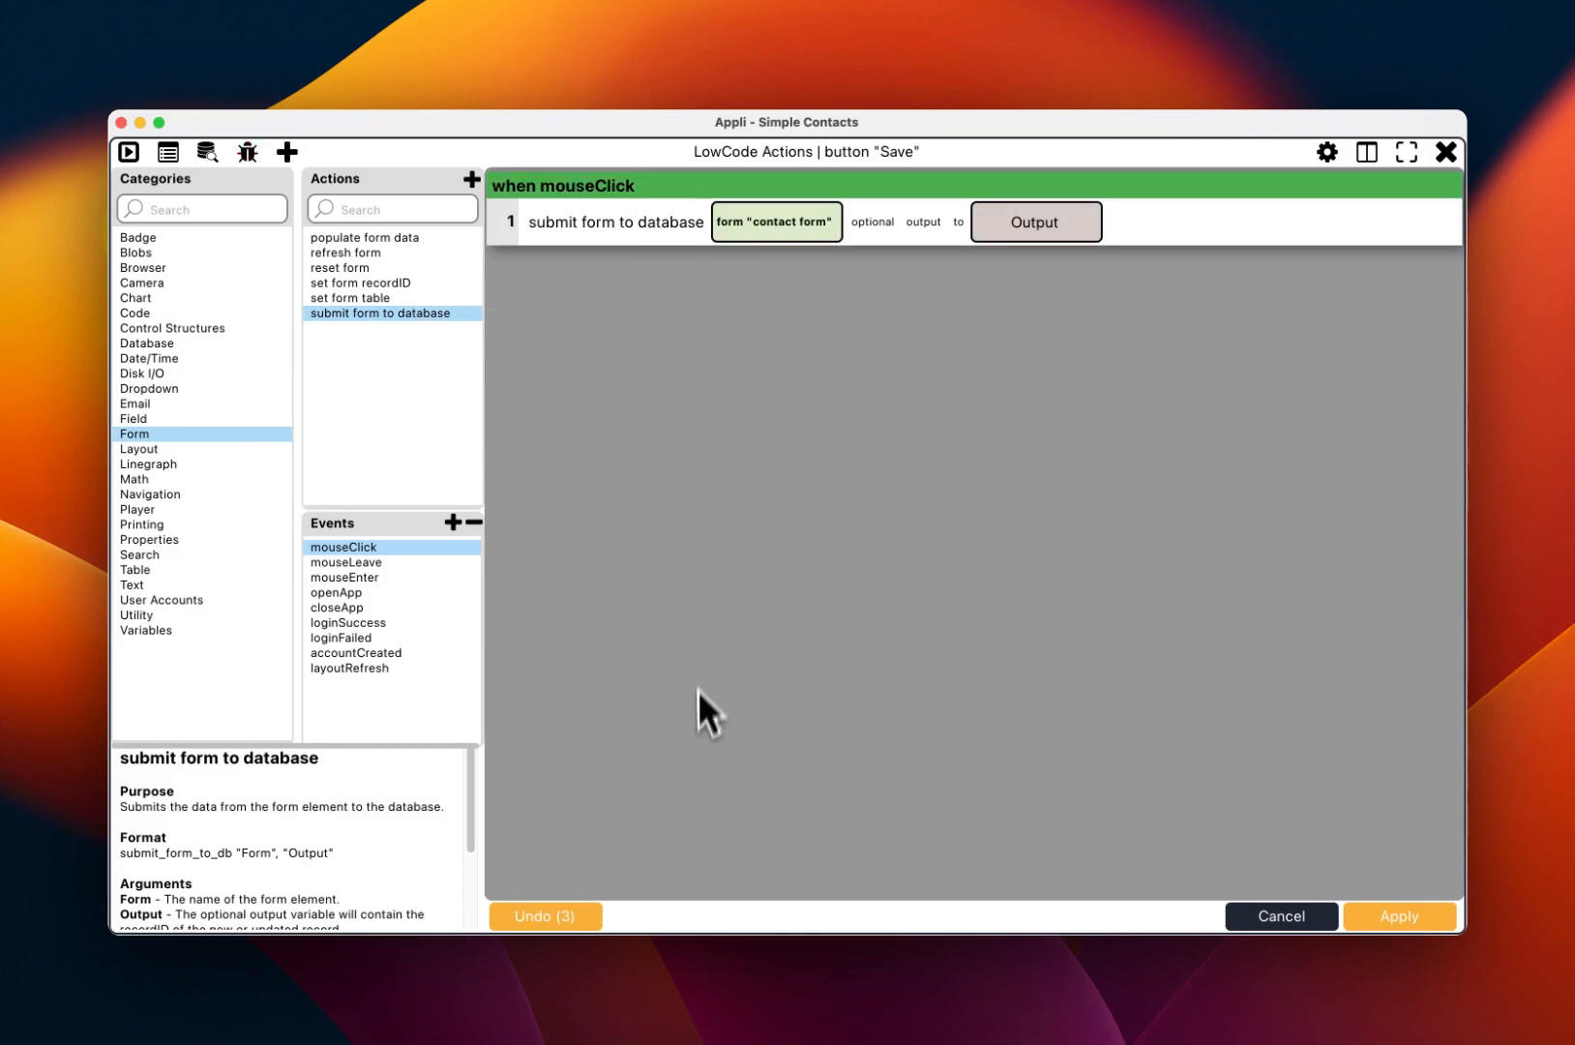
Step: Apply the Save button's actions and start a live preview of the form
click(1390, 917)
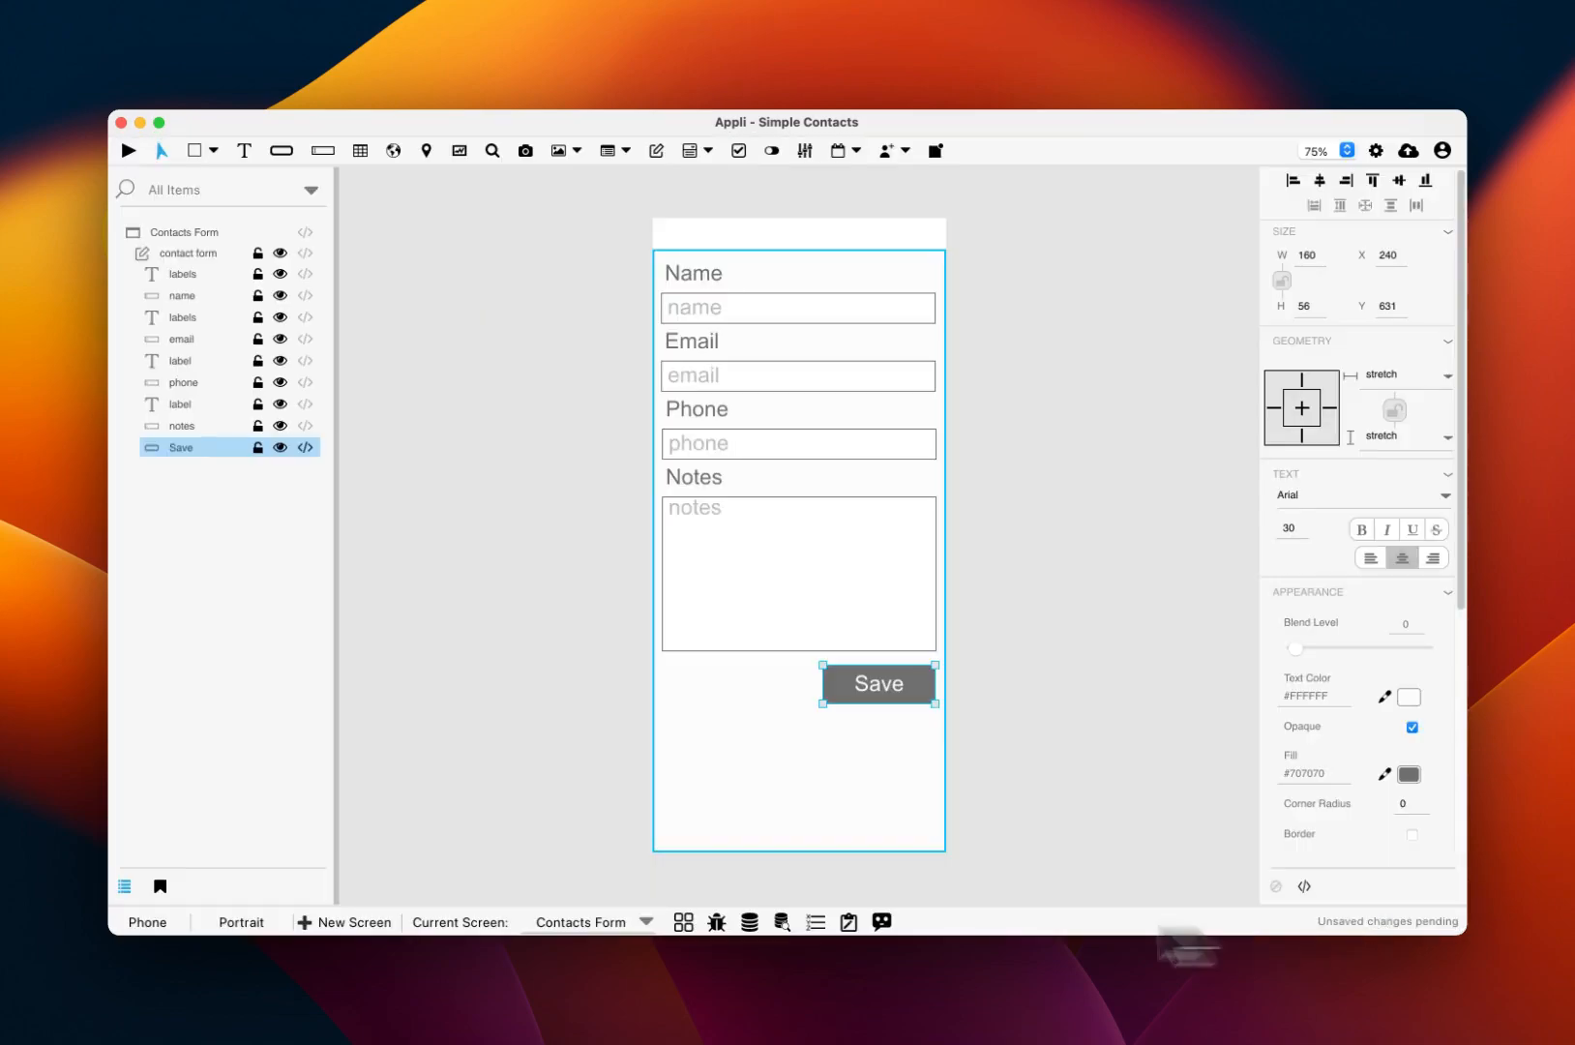
click(724, 822)
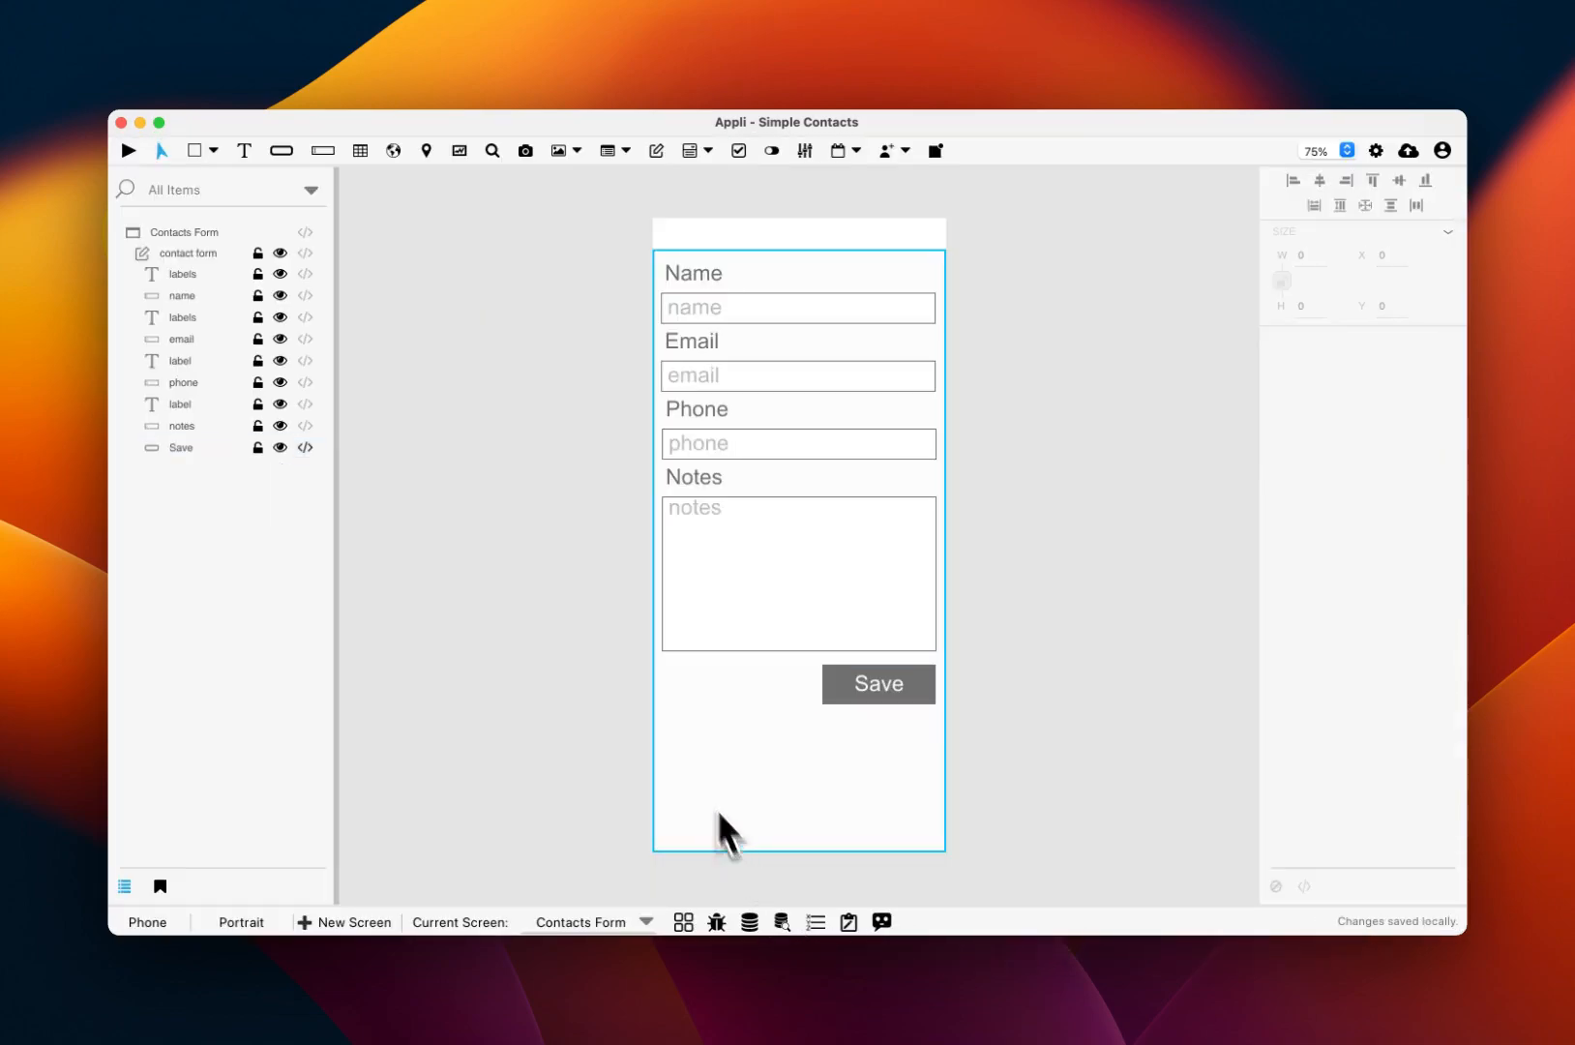
click(129, 152)
Step: Enter the sample contact's full name, e-mail address and phone number in the previewed form
click(769, 326)
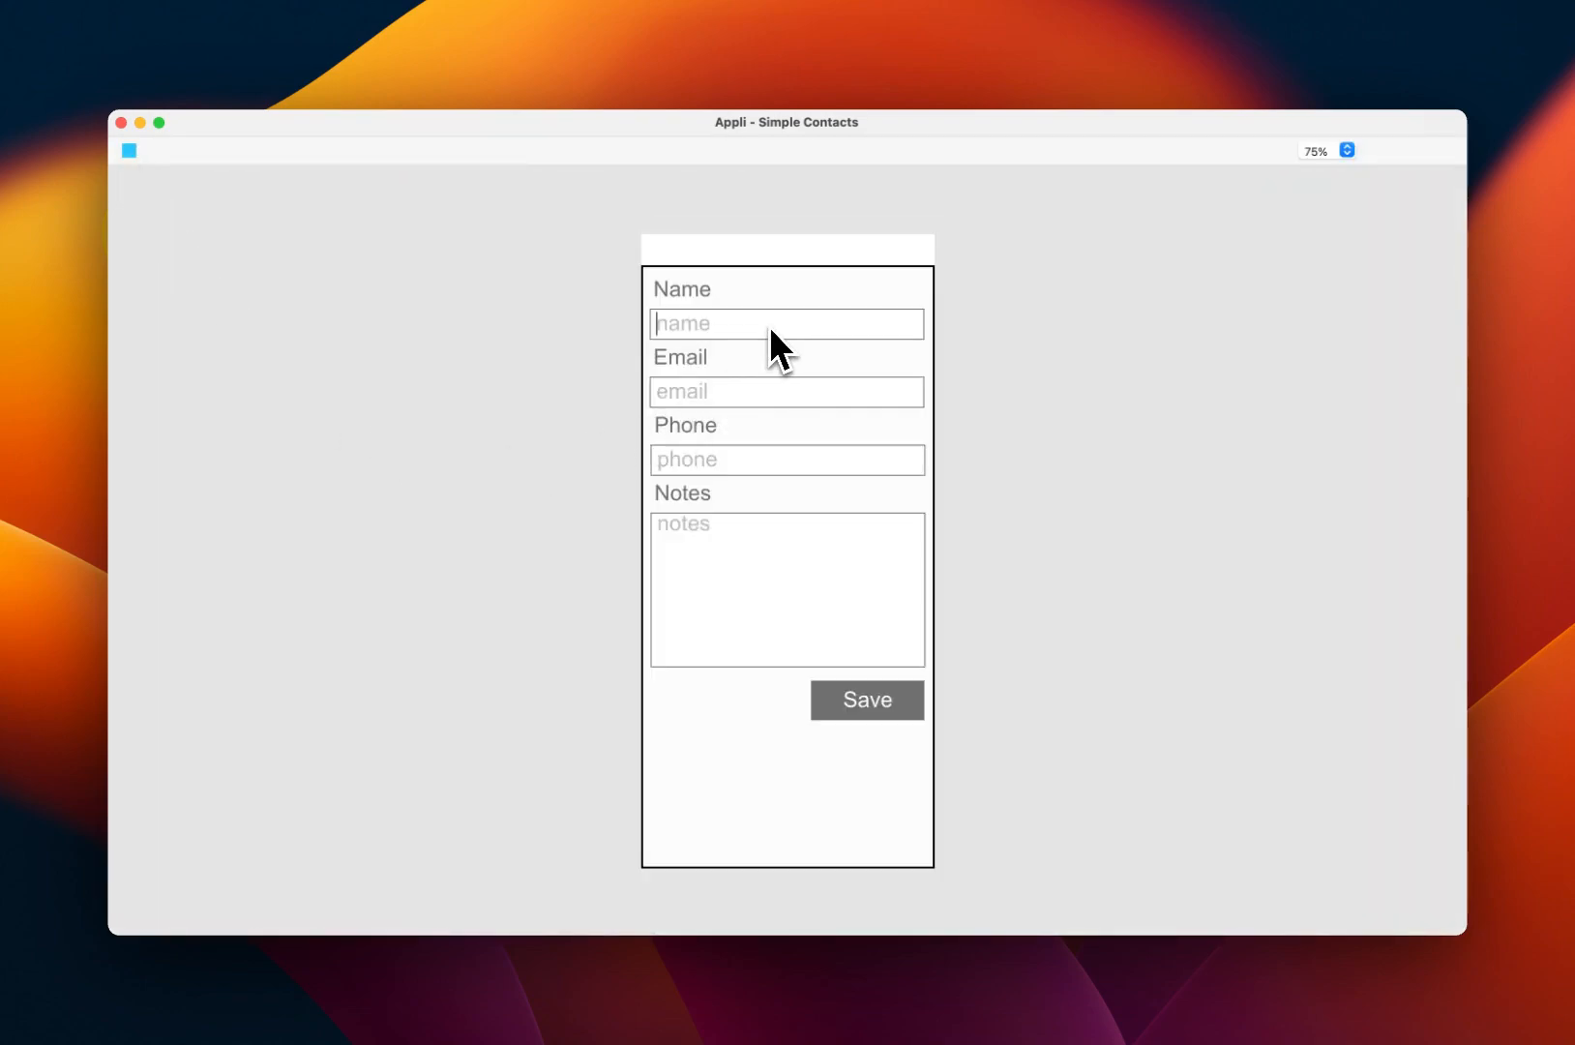
key(Tab)
text(andre@example.com)
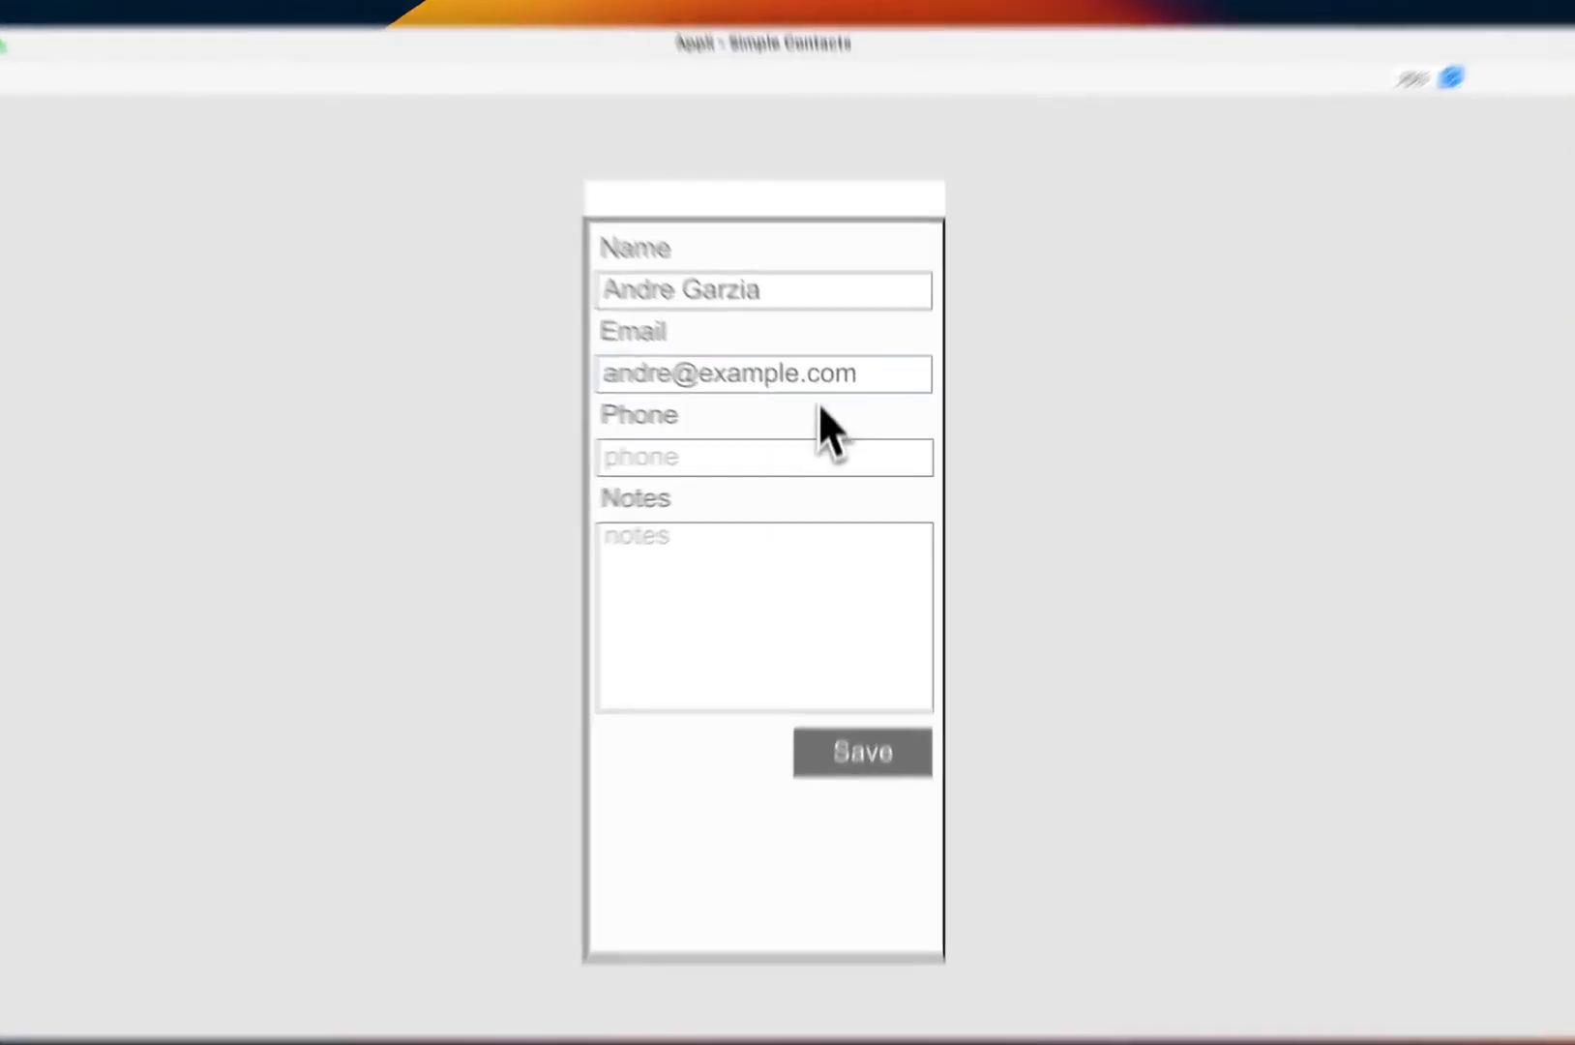
click(825, 466)
text(123456)
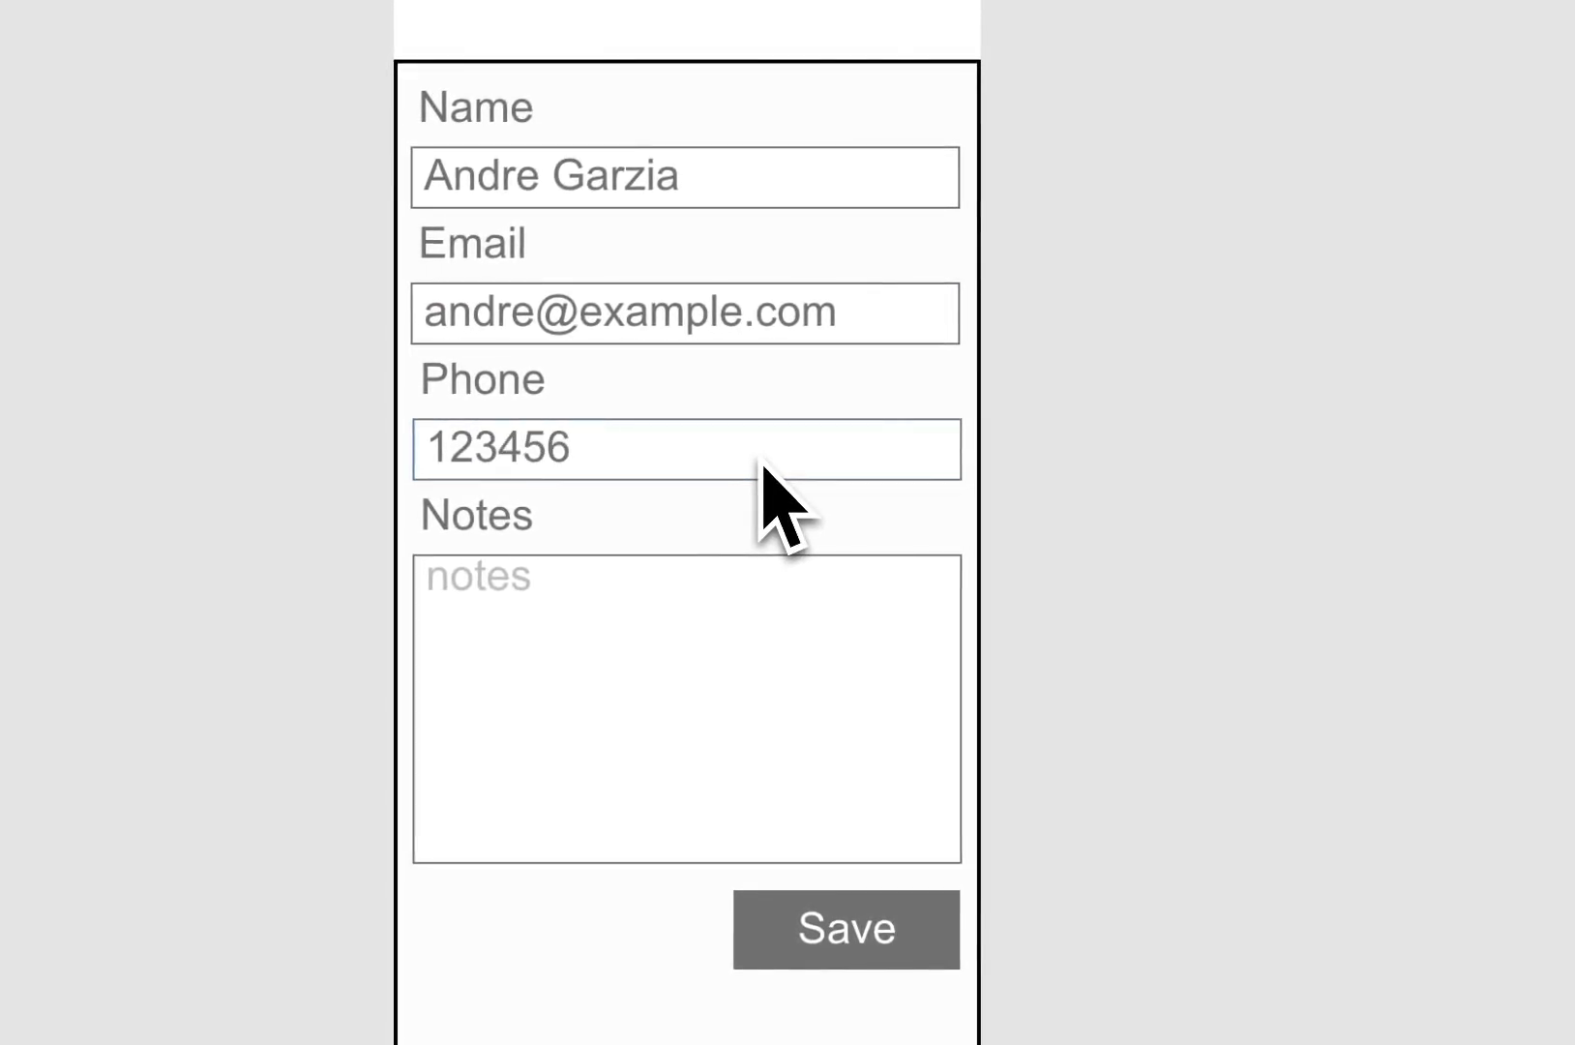
Step: Add the note 'These are all fake.', save the contact and stop the preview
click(822, 668)
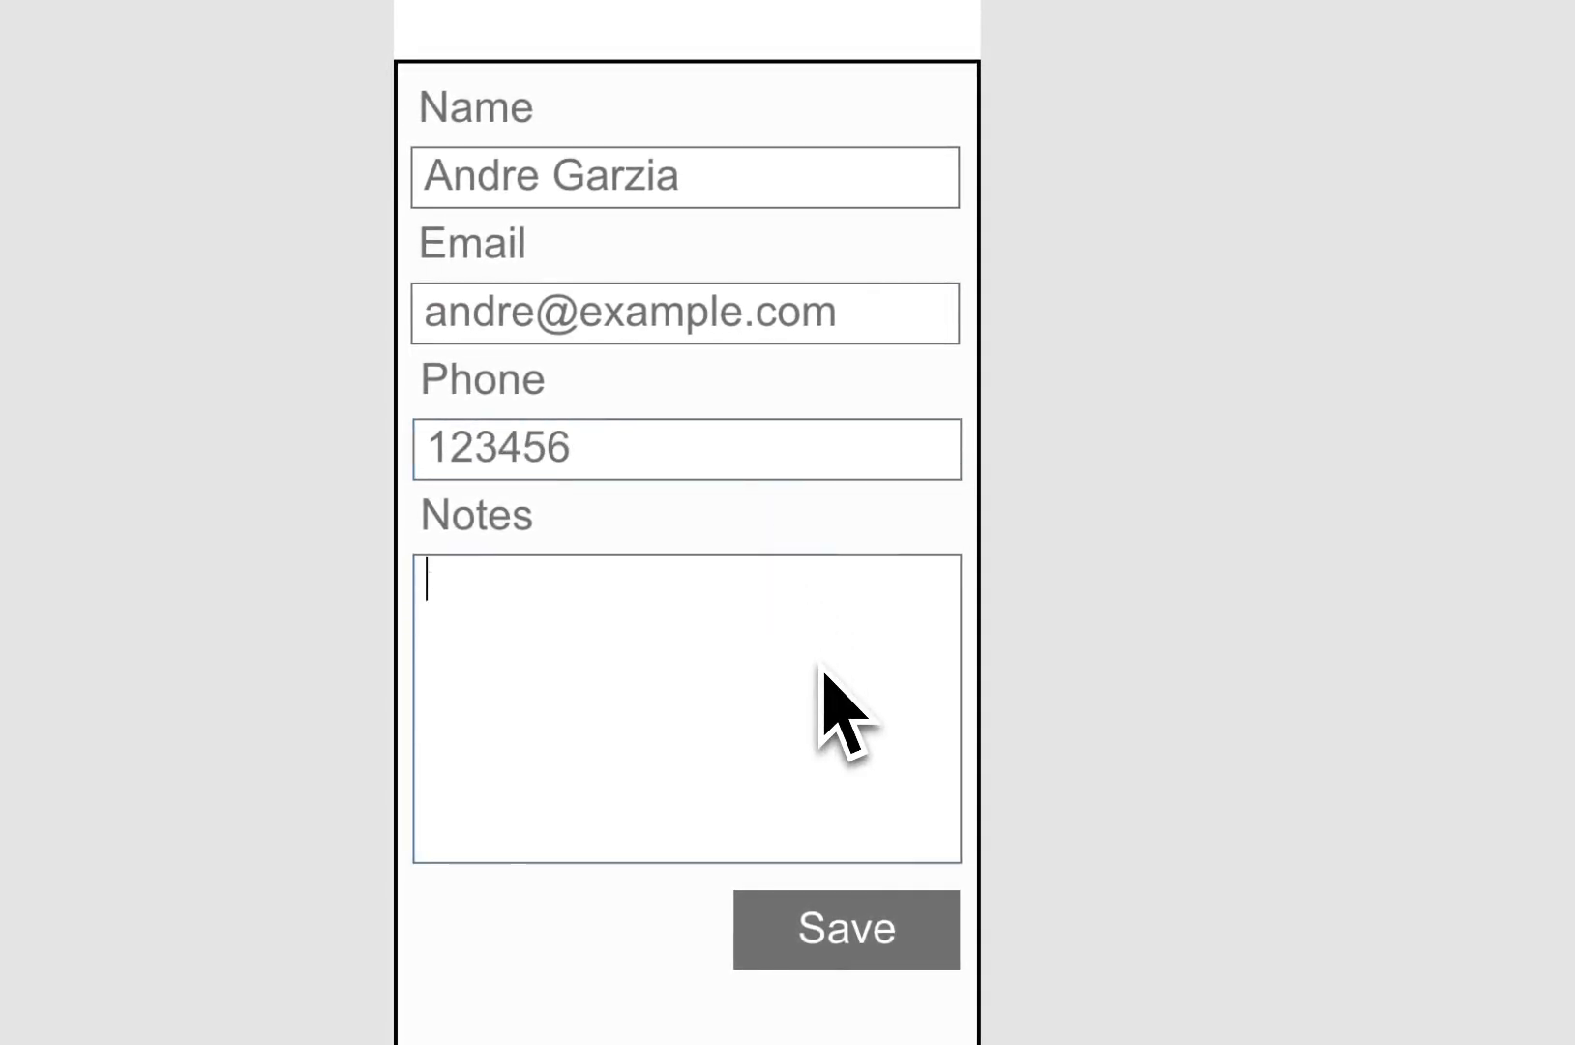
text(These are a)
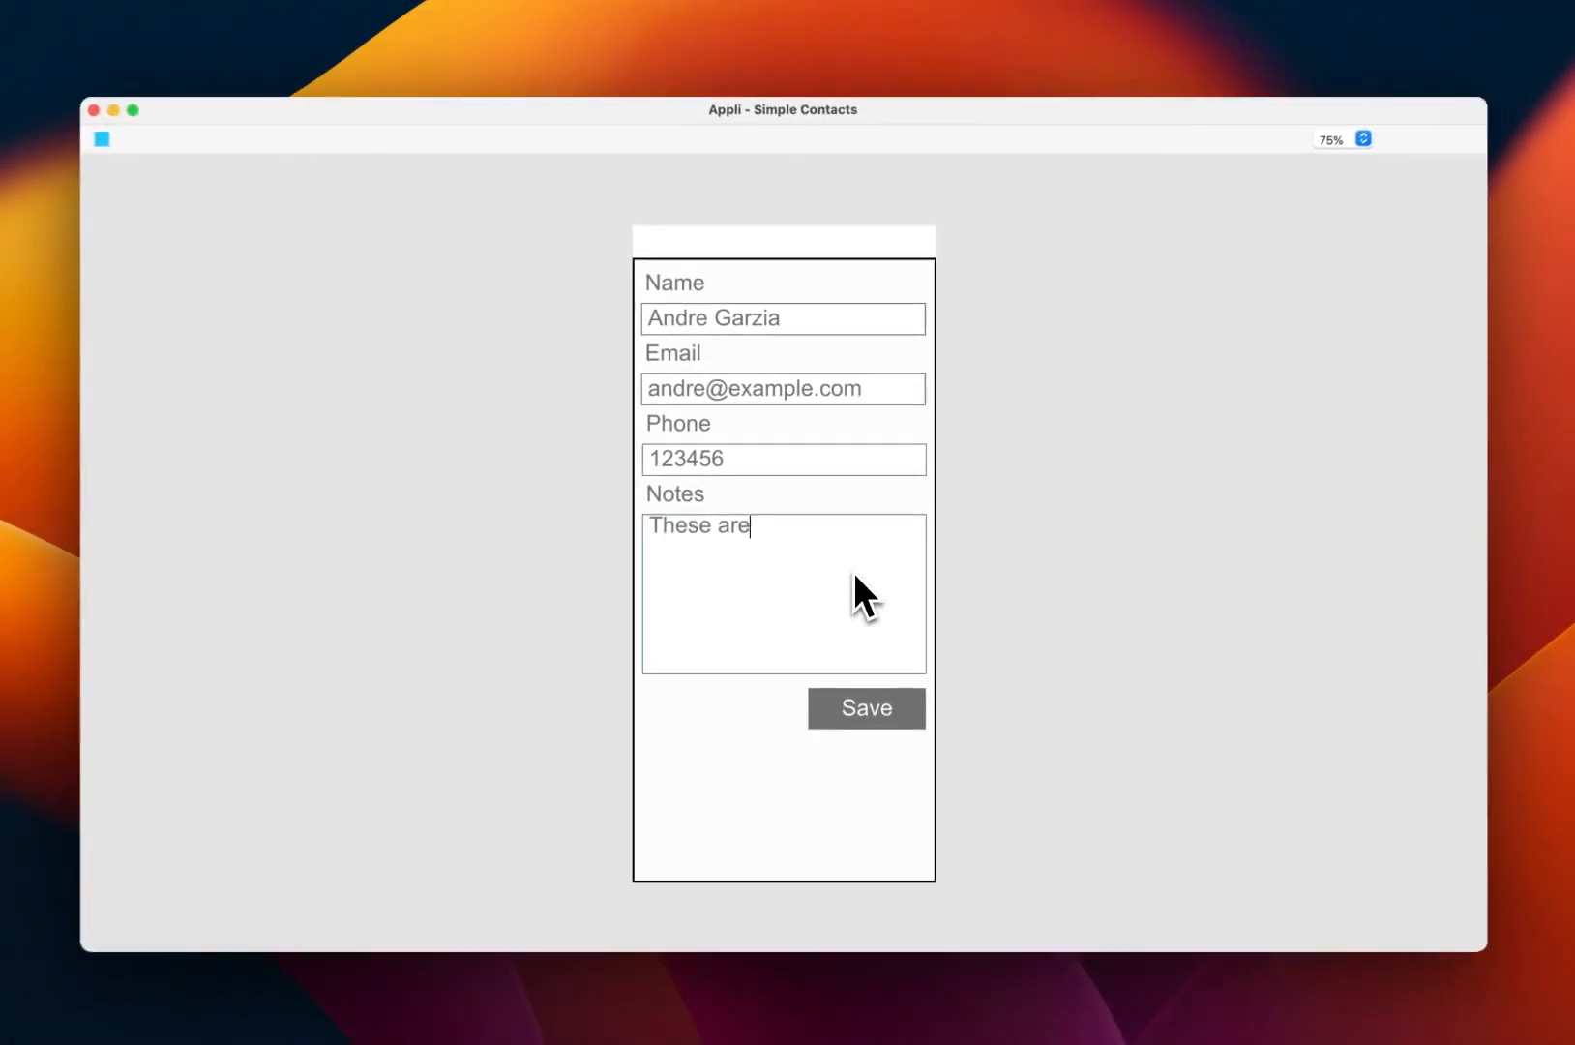
text(ll fake.)
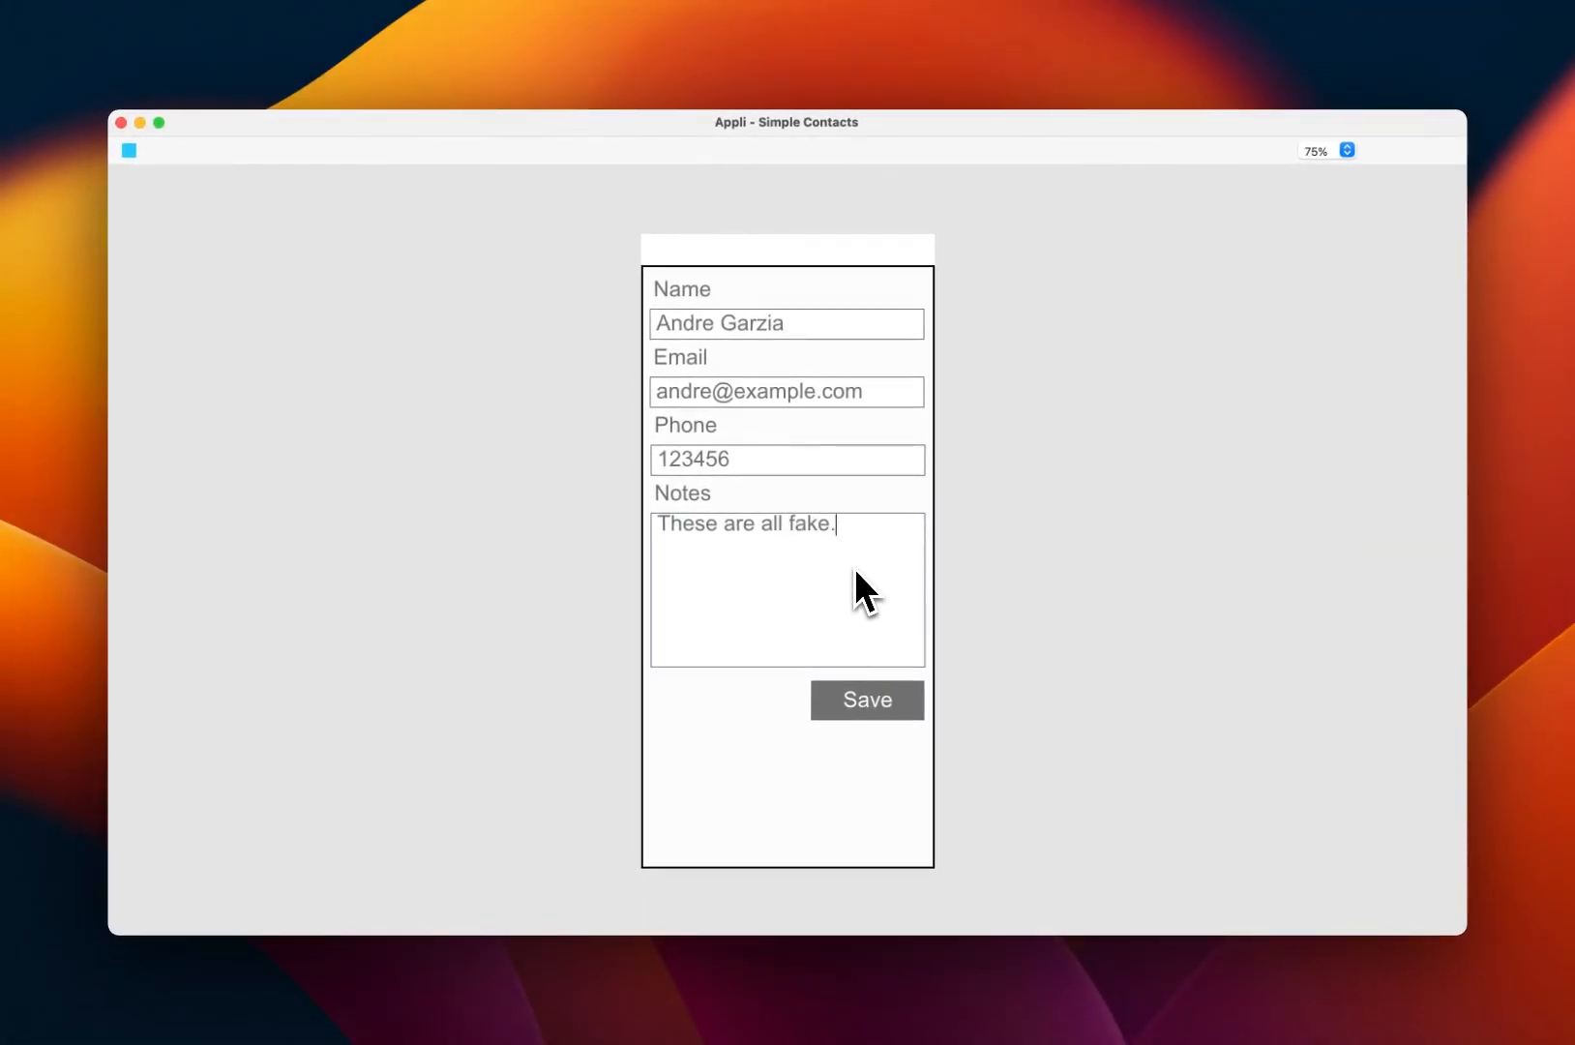
click(859, 710)
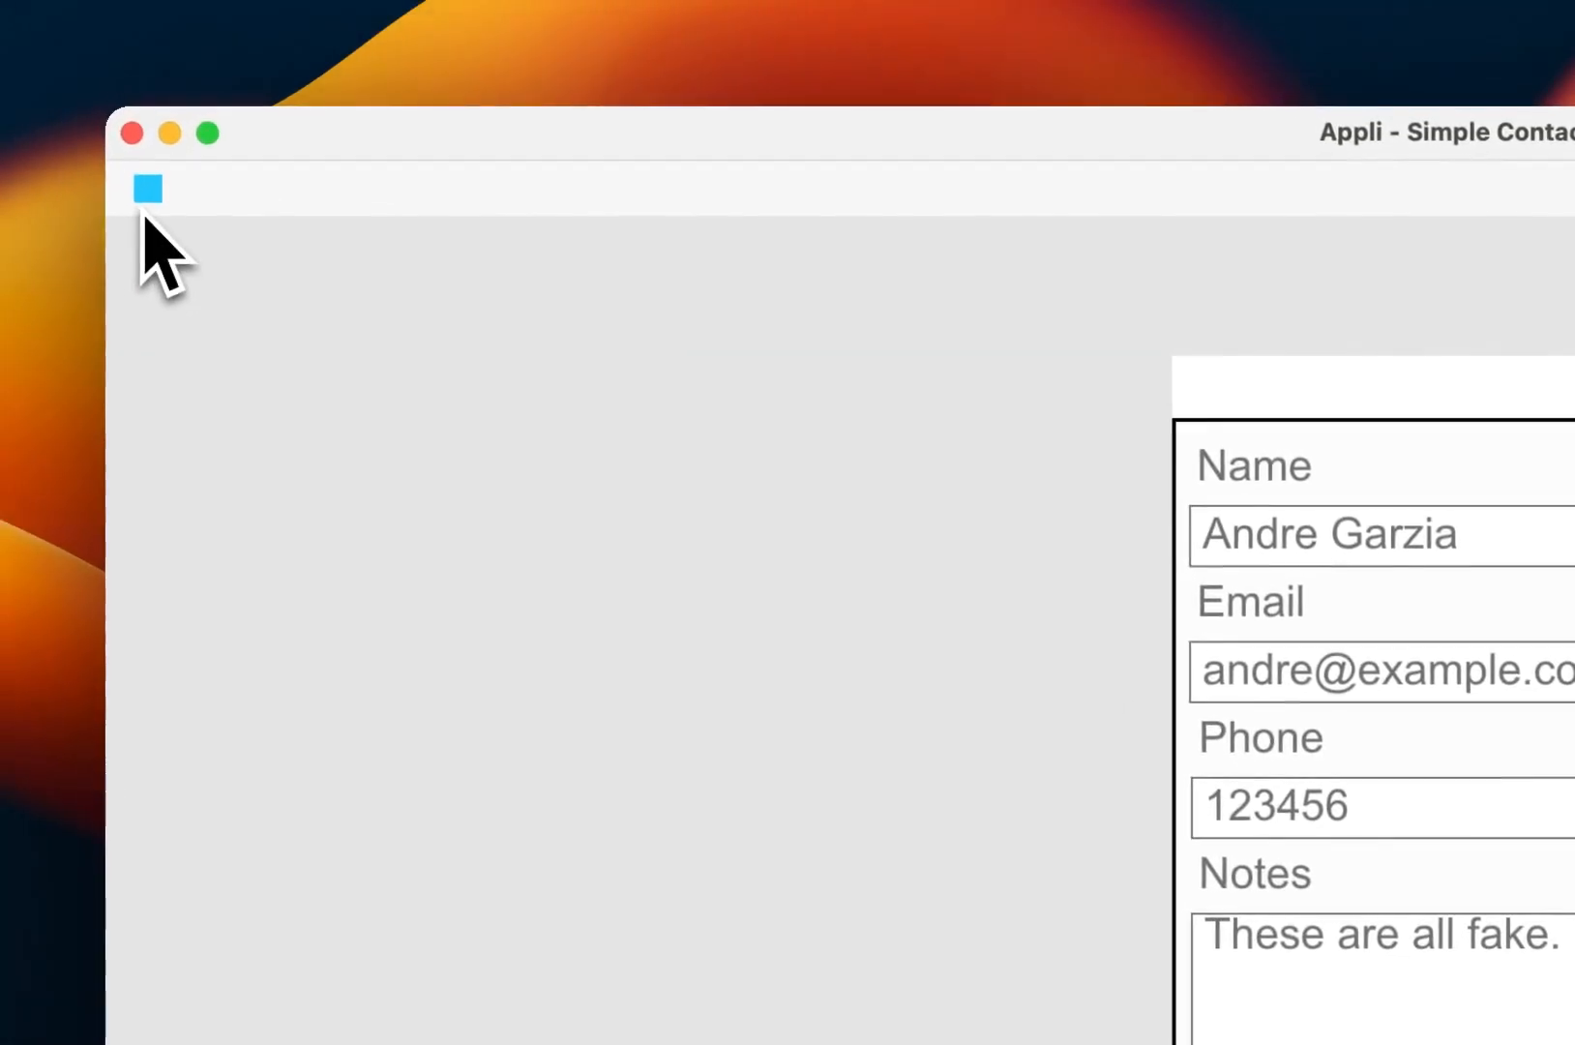
click(147, 207)
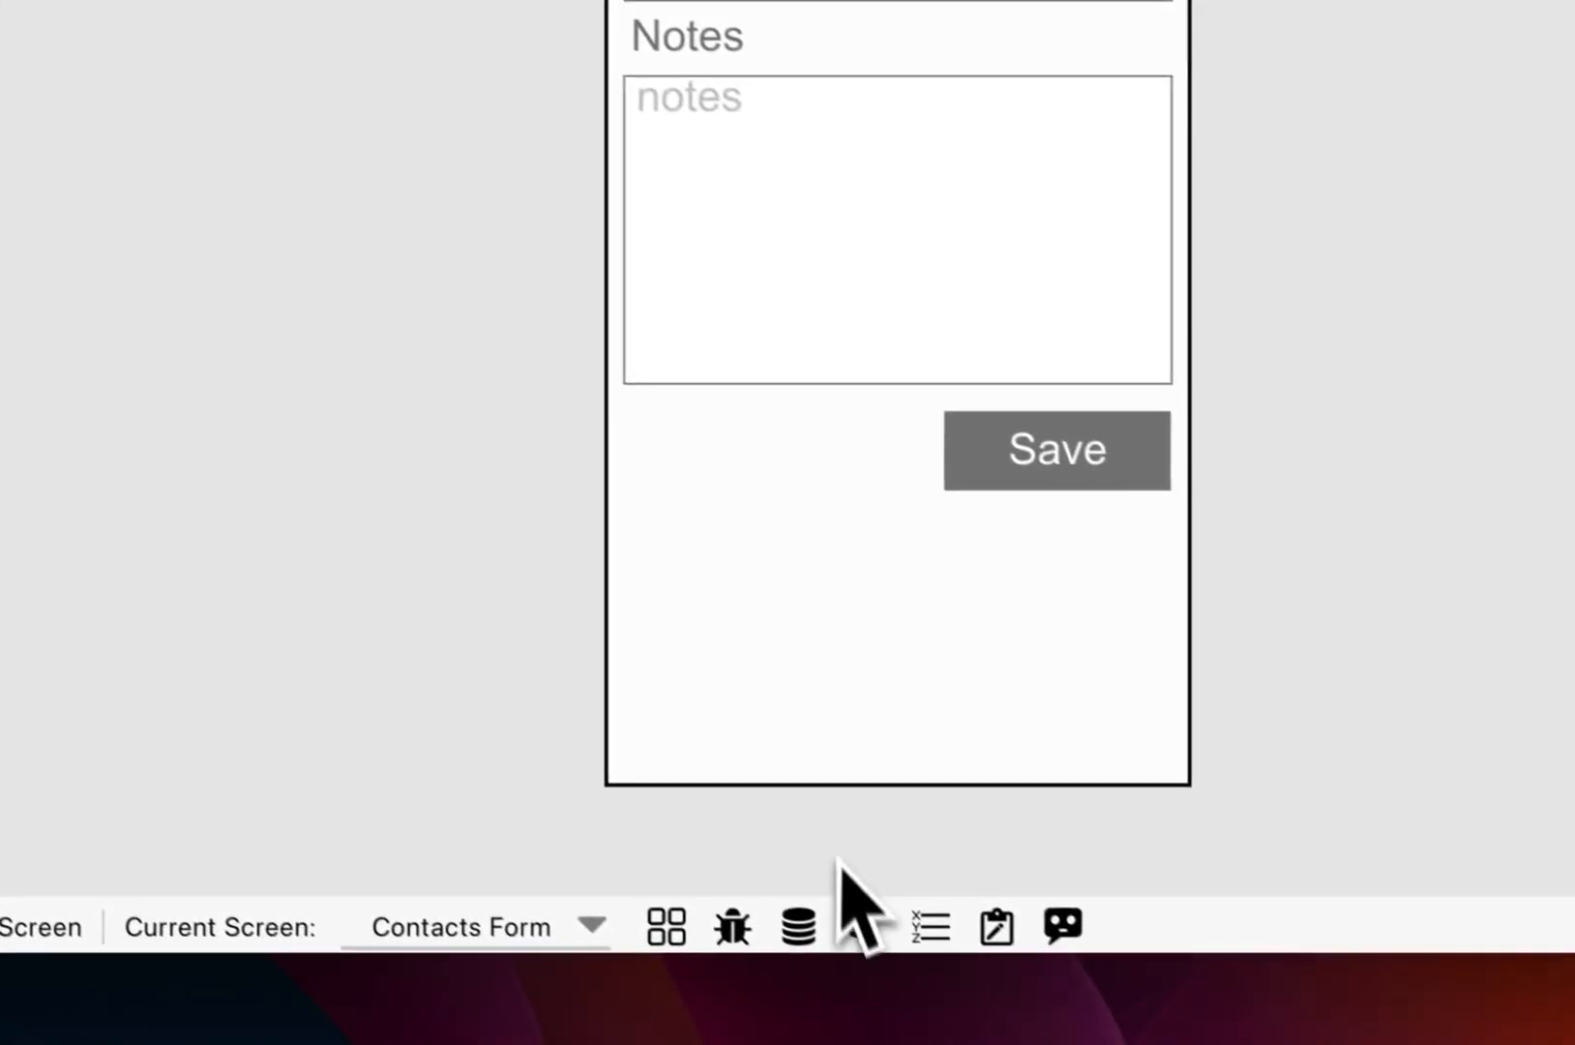
click(864, 926)
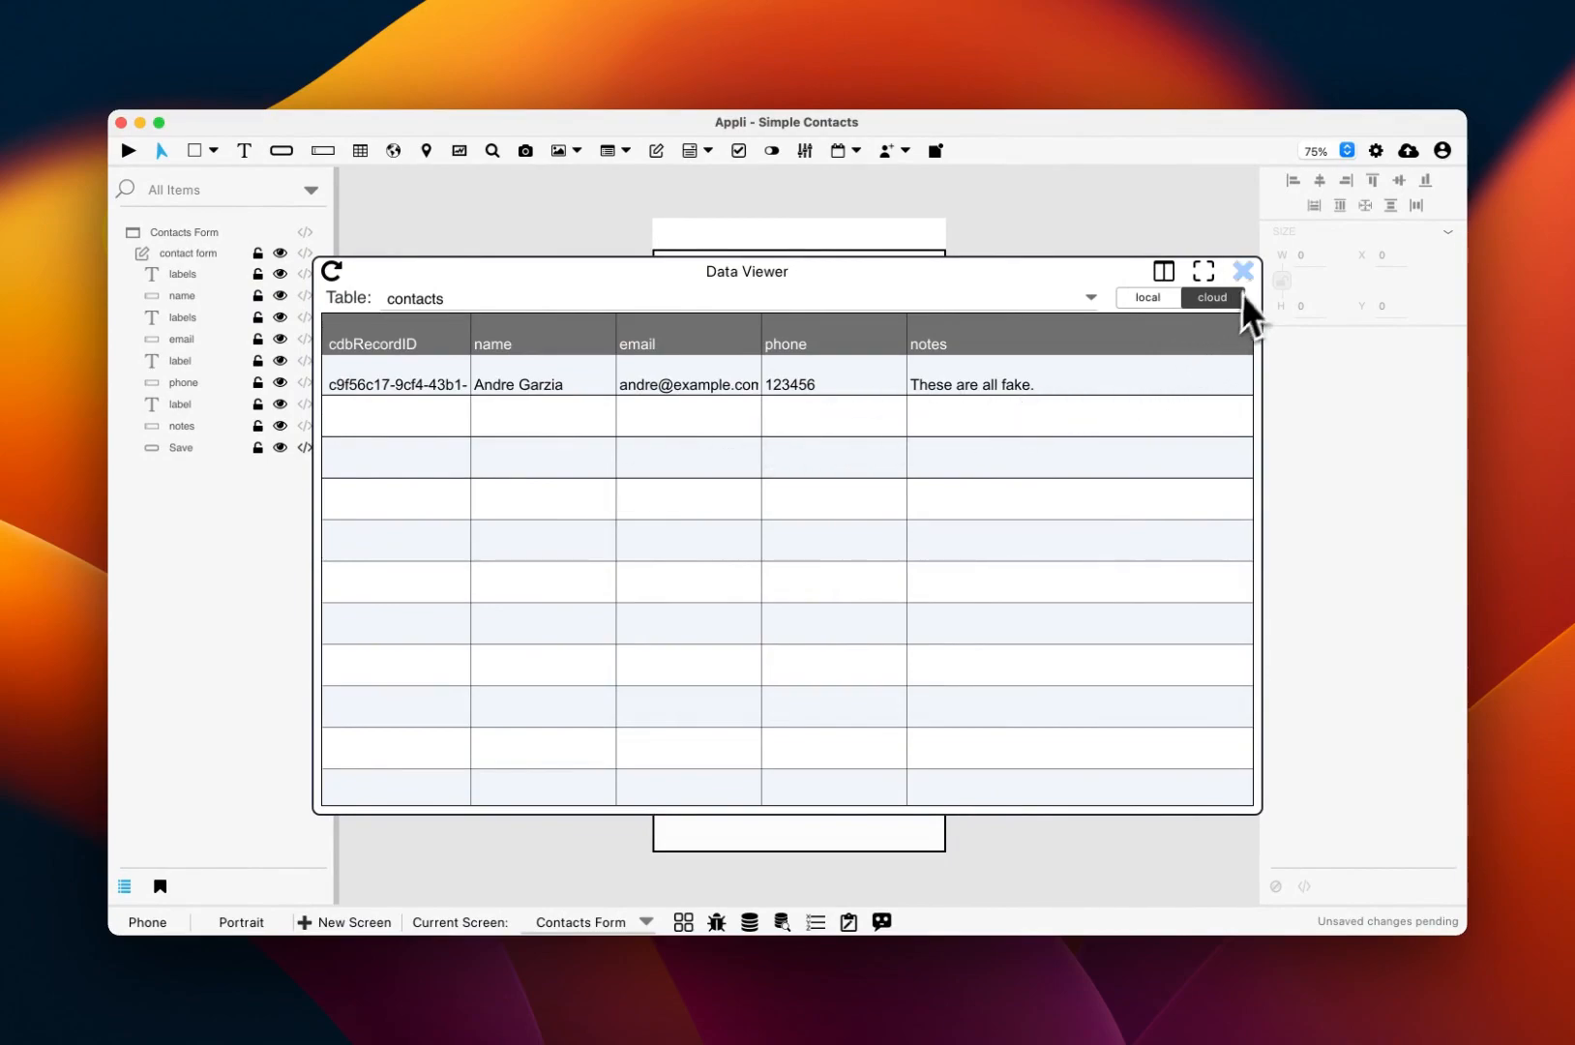
click(1245, 270)
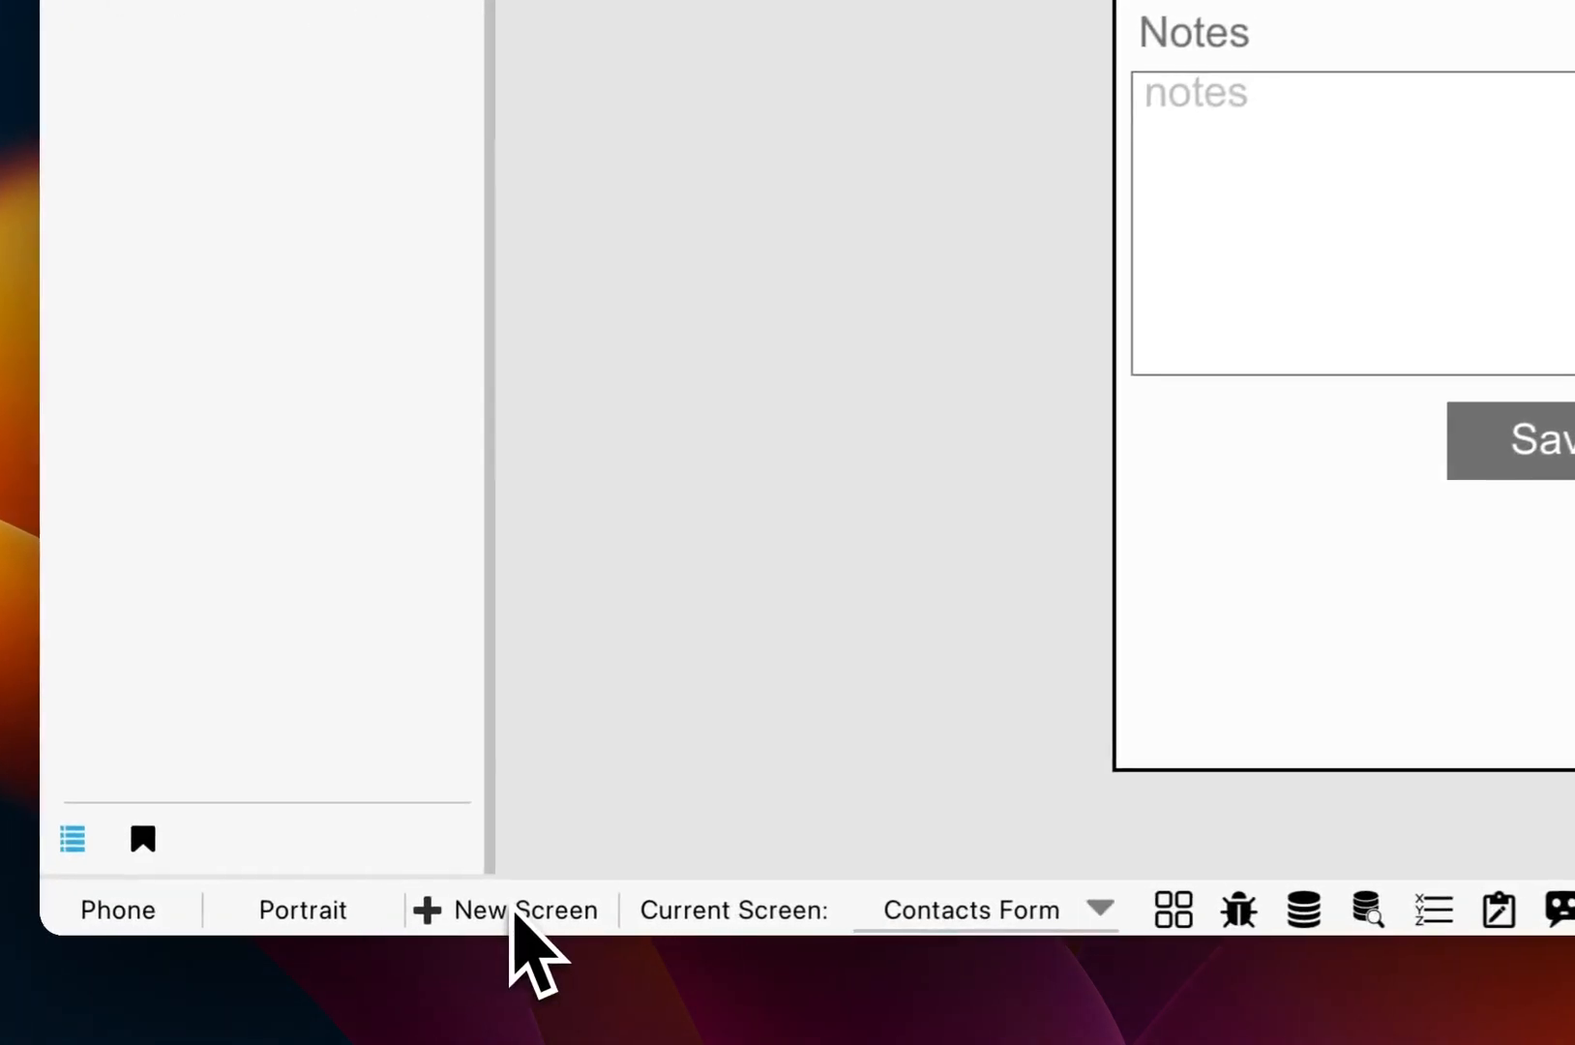
Step: Create a new blank screen called 'Contact List' with the New Screen command
click(346, 921)
text(Contact List)
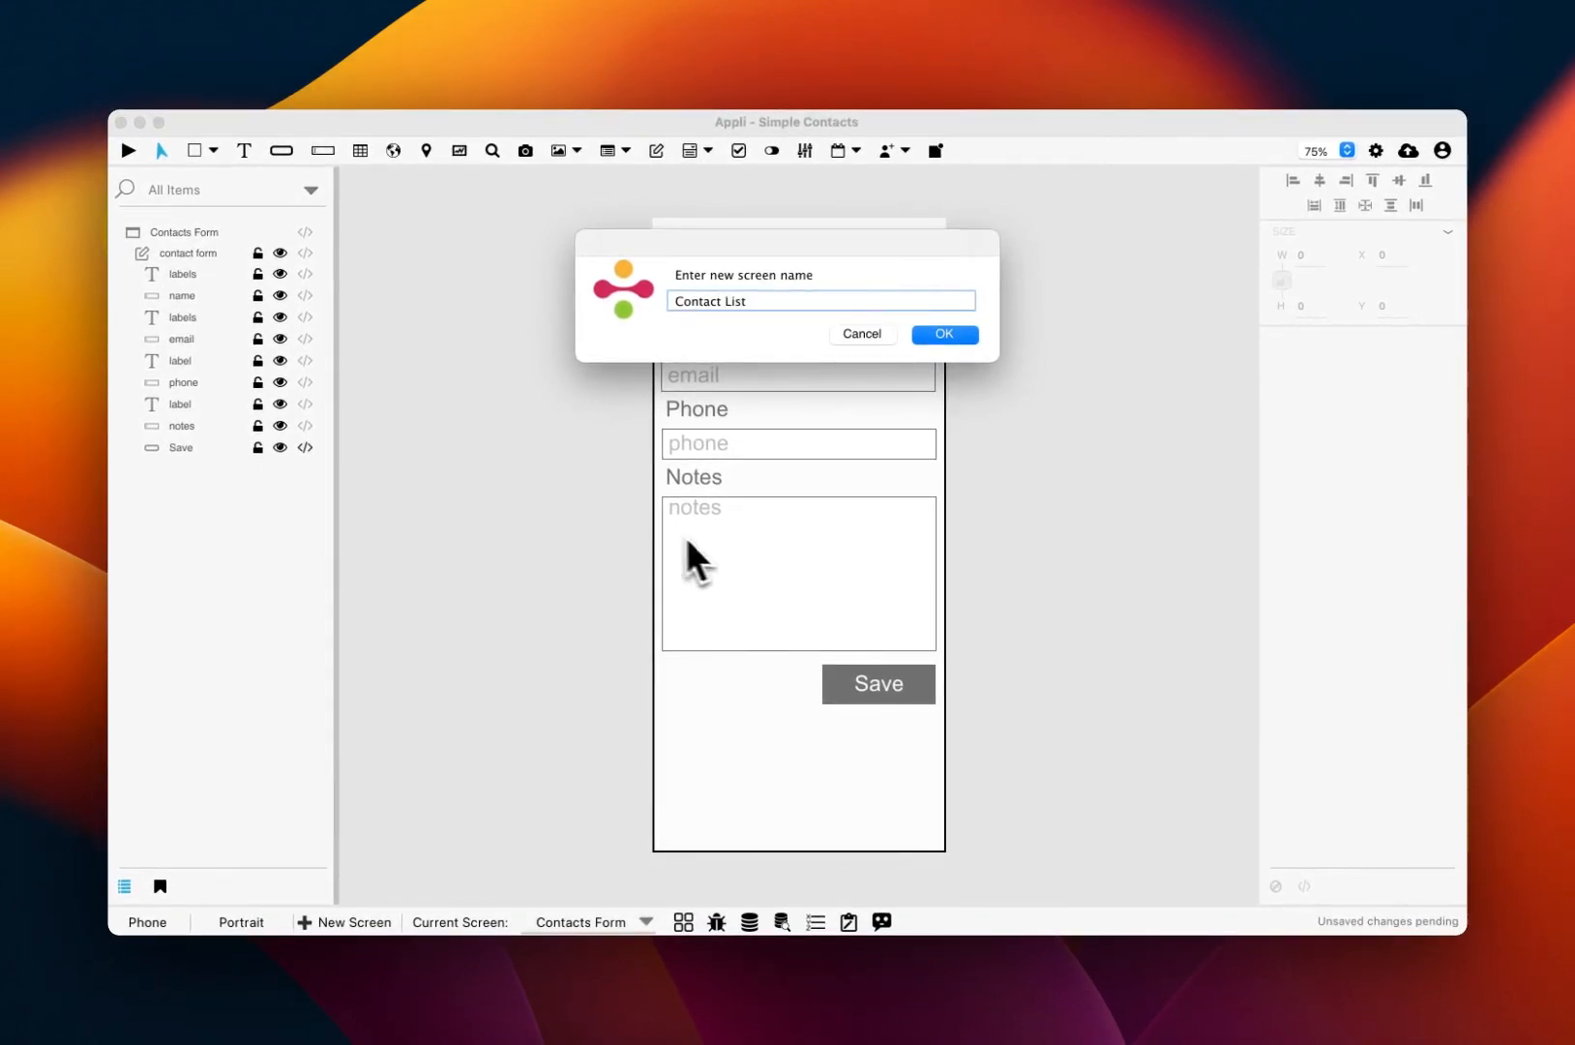
click(944, 334)
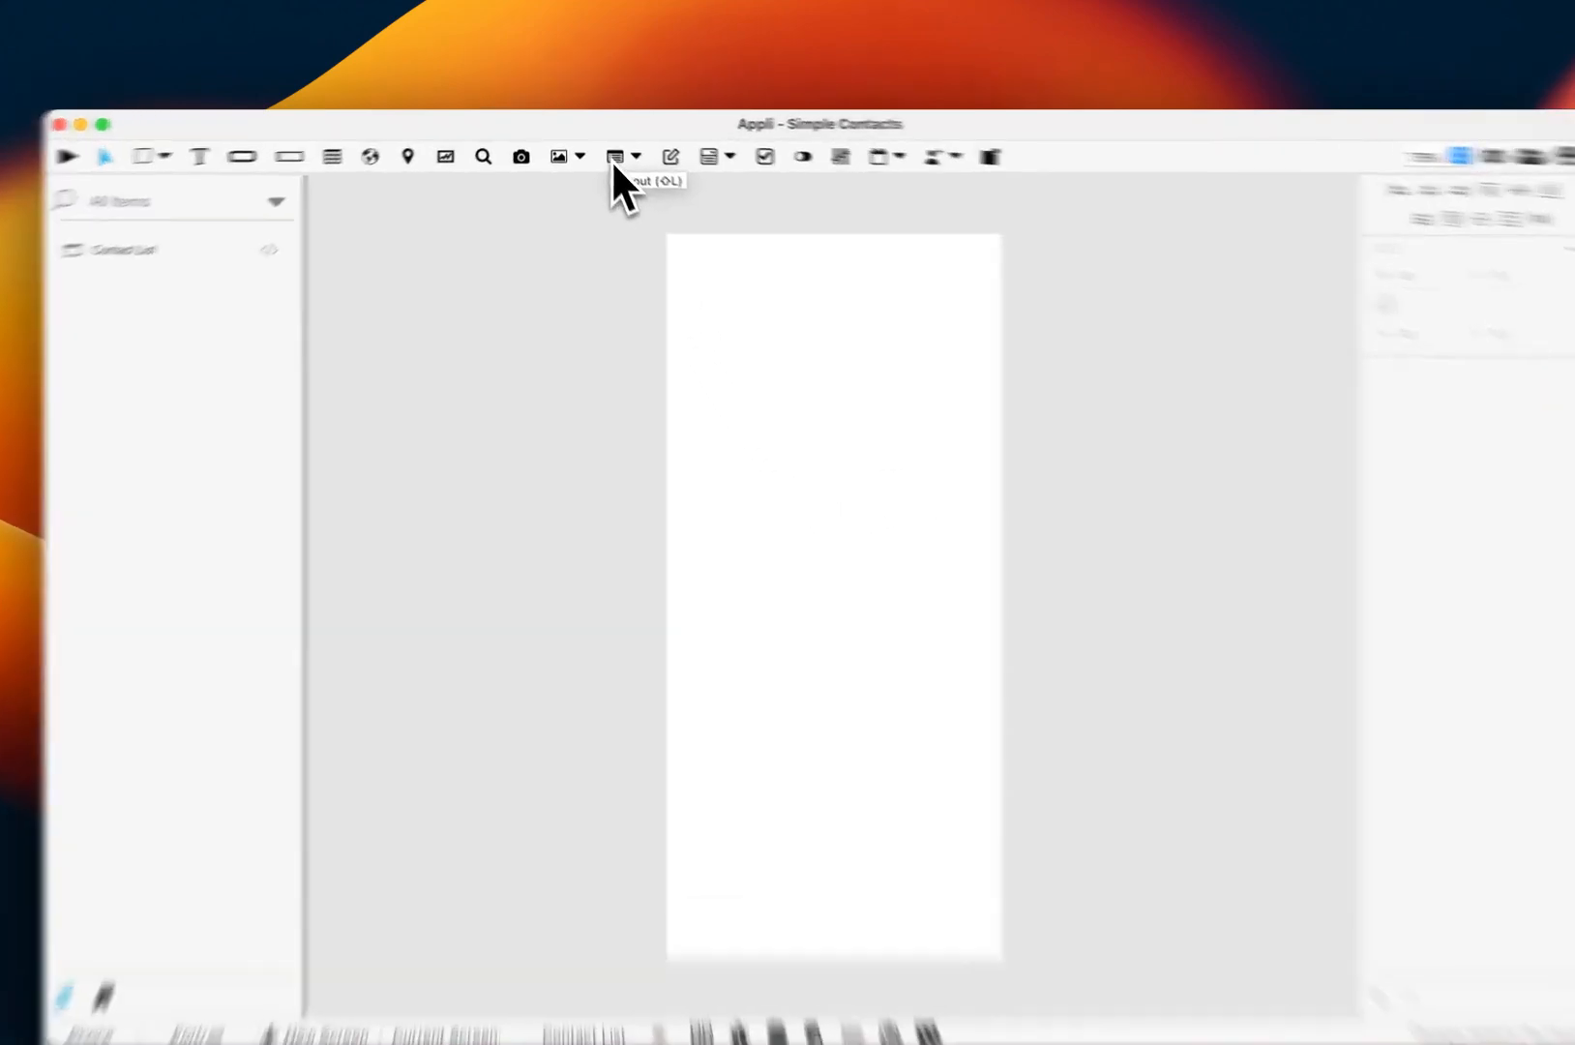
Step: Draw a list element named contacts over the screen, with multiple rows of height 50
click(615, 157)
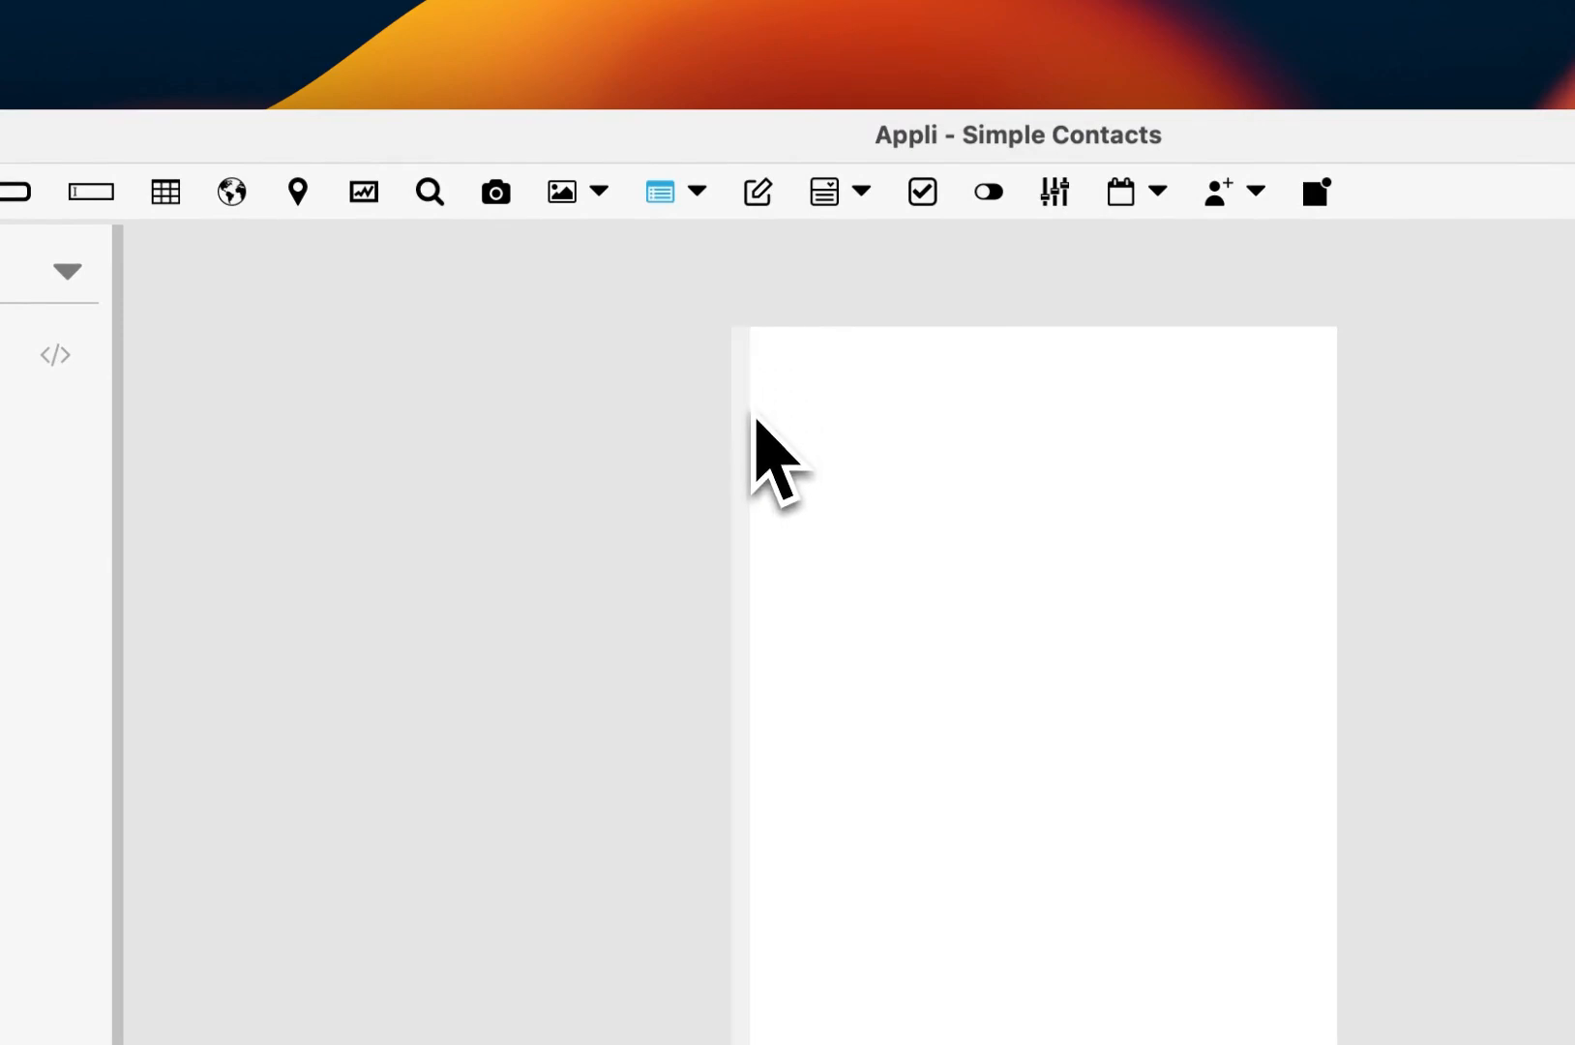
mouse_move(774, 445)
mouse_down()
mouse_move(924, 899)
mouse_move(850, 812)
mouse_up()
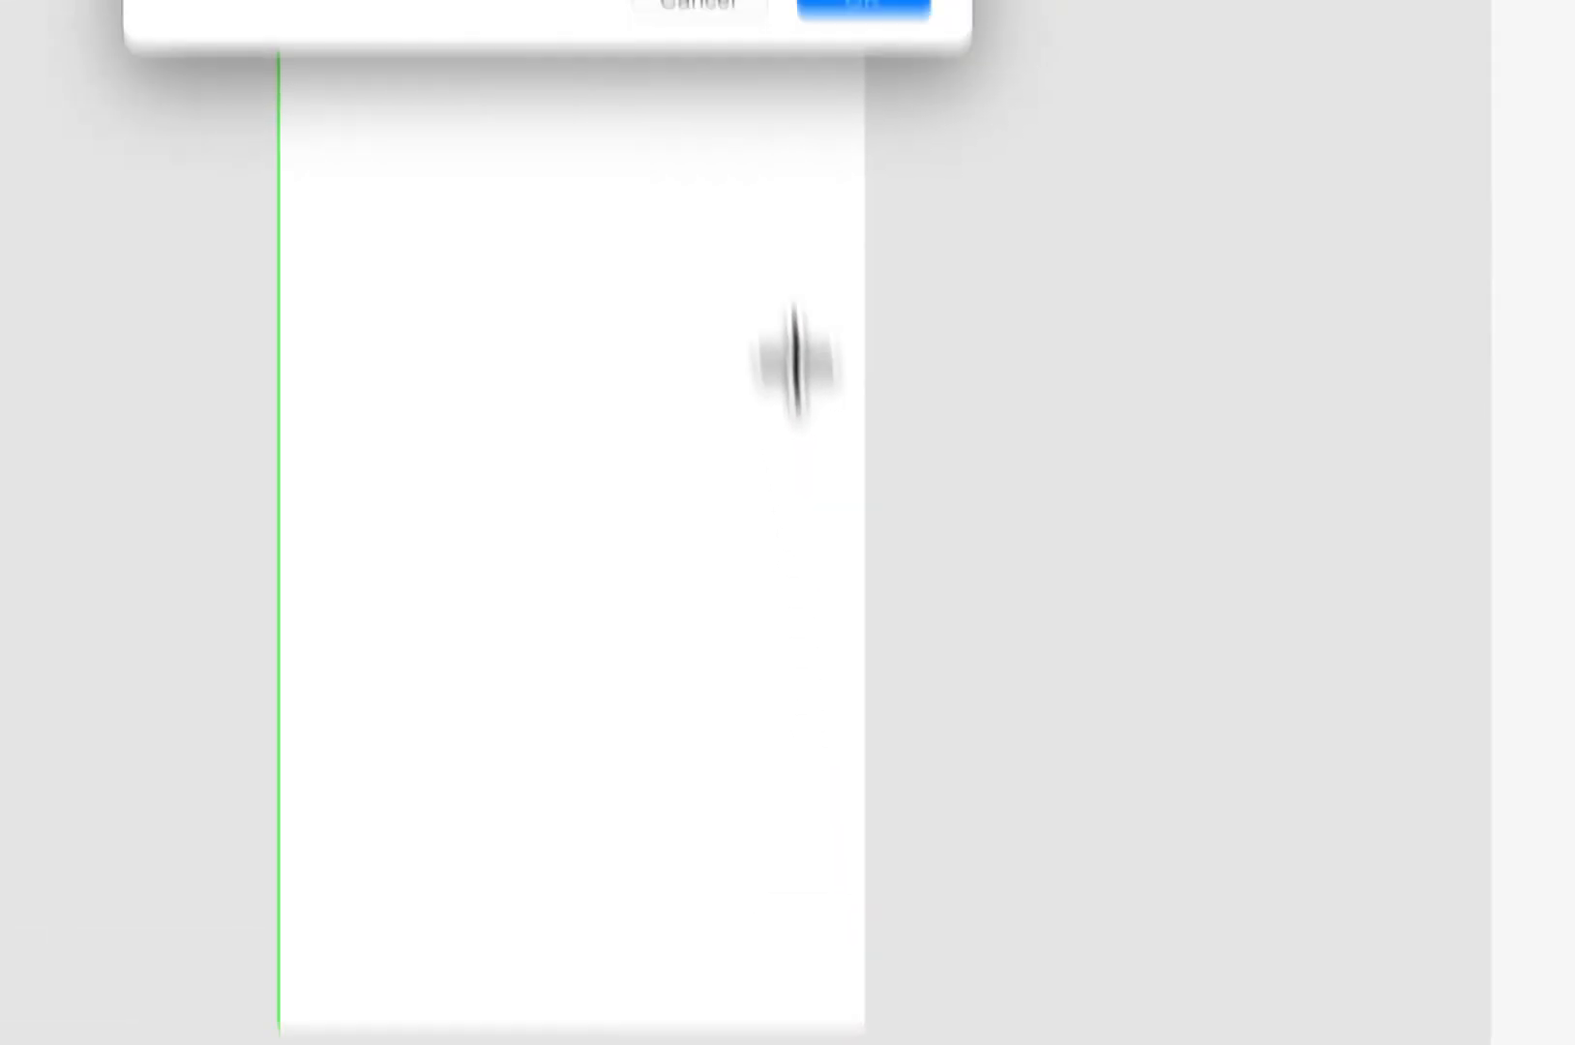
text(contacts)
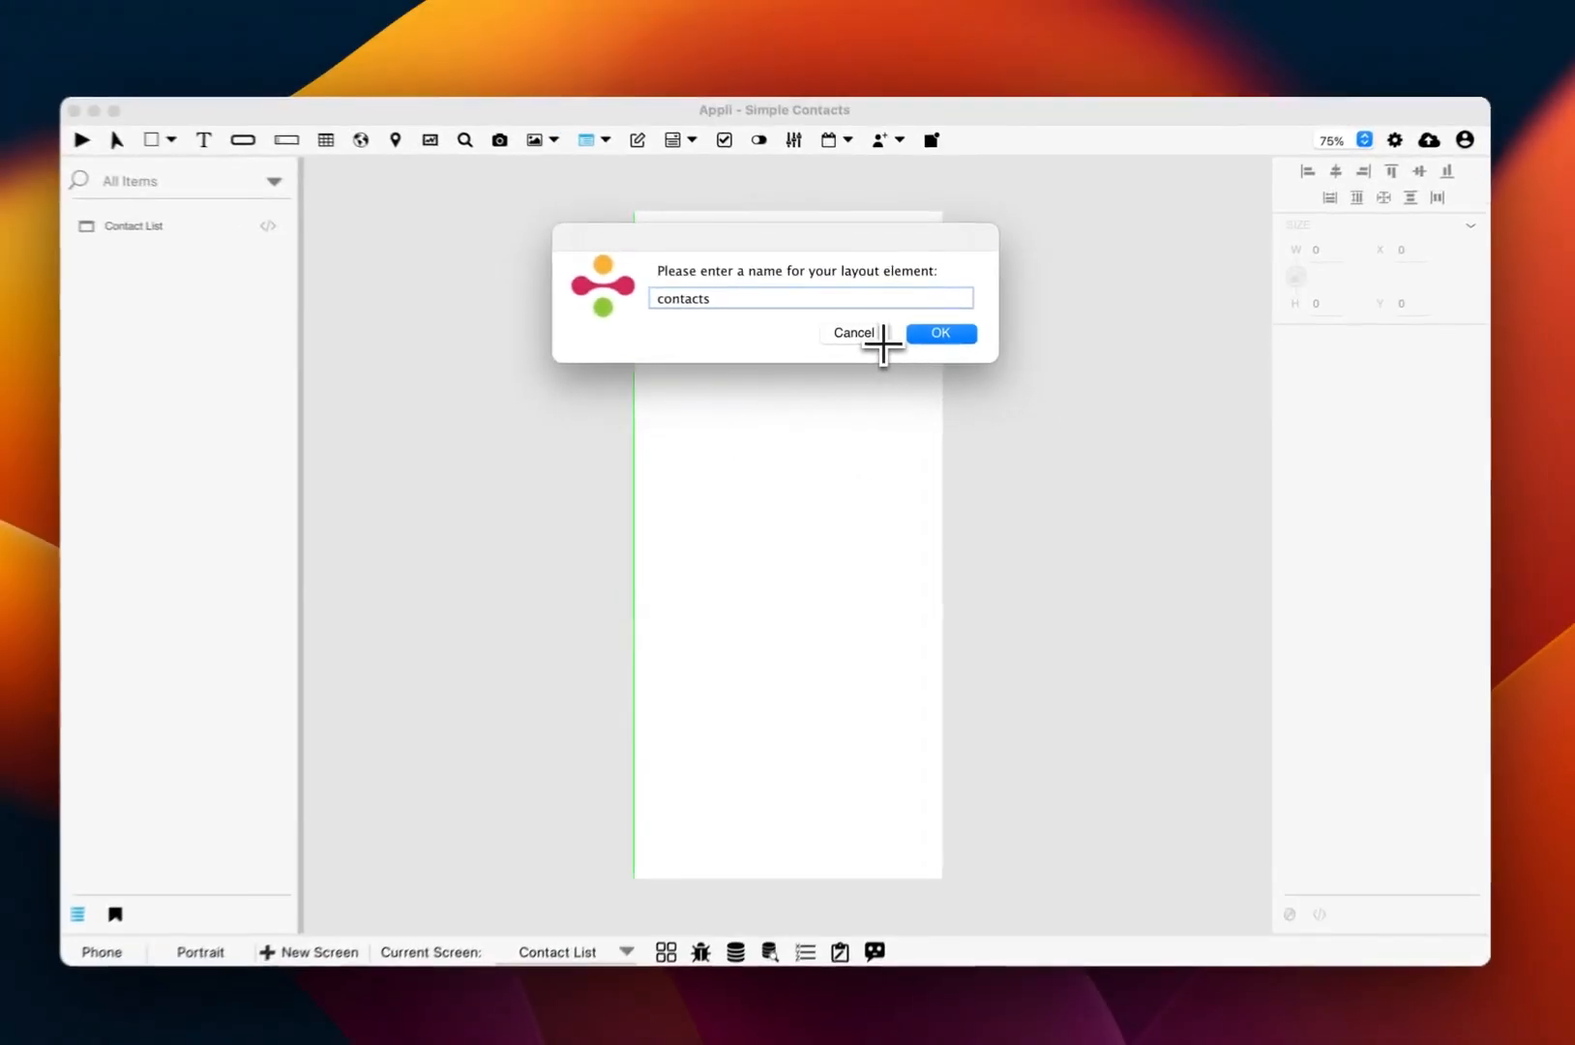
key(Return)
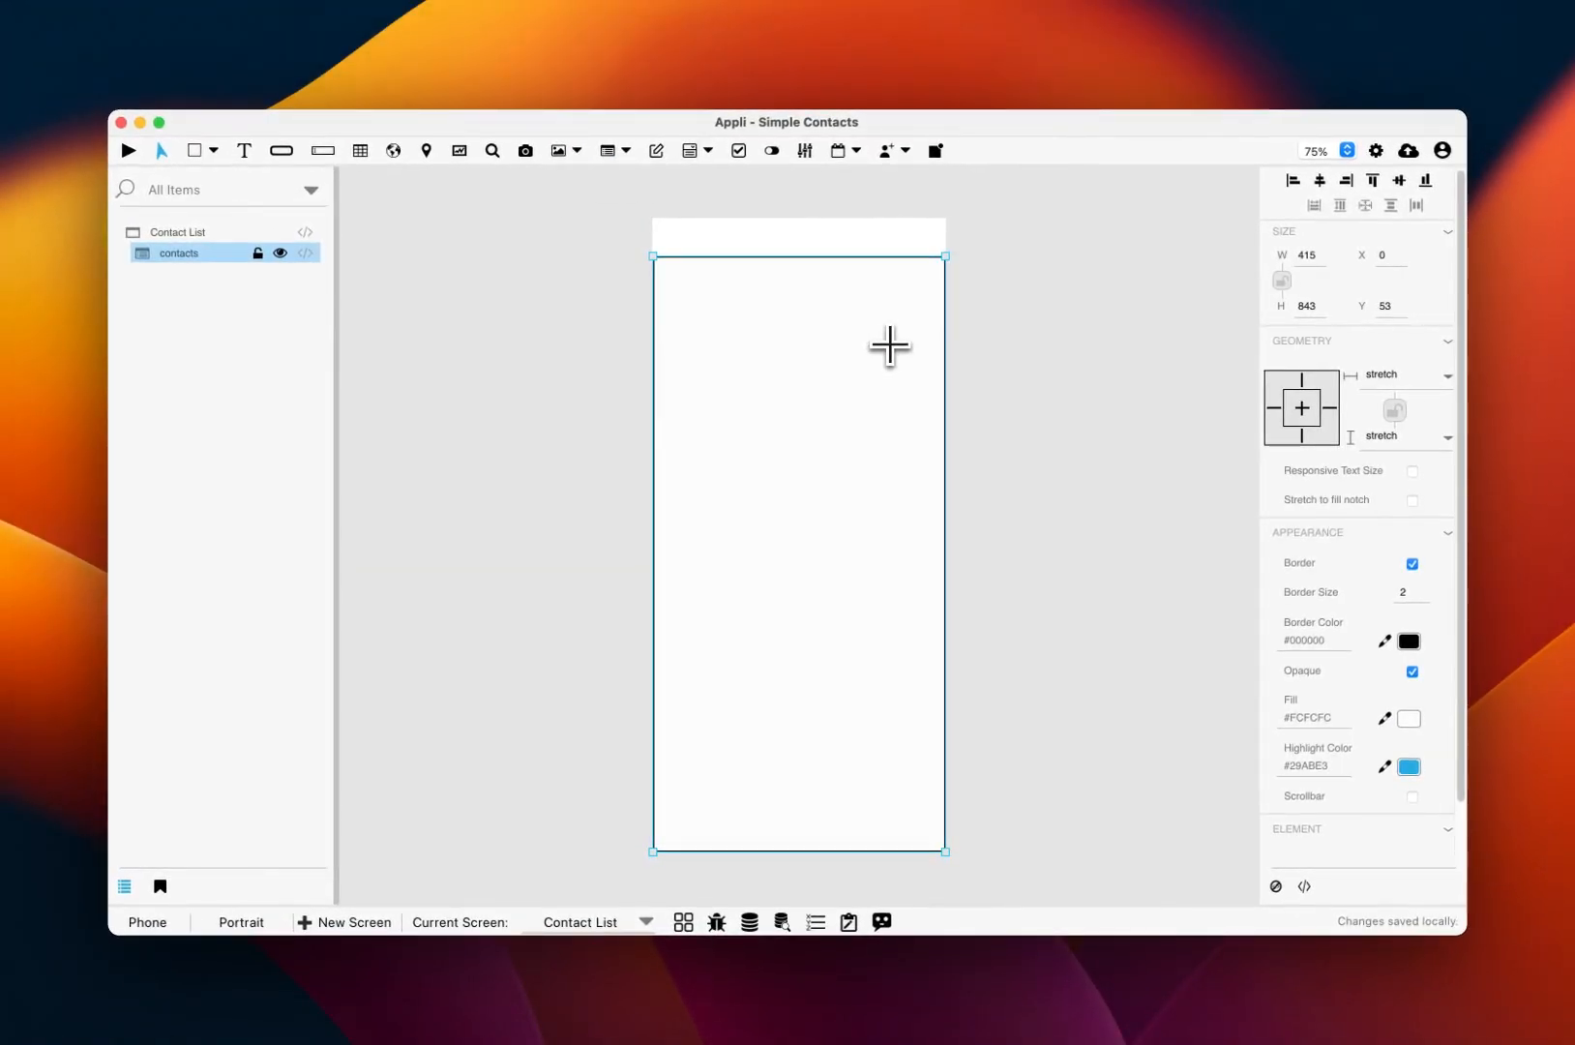
scroll(1344, 530, down, 2)
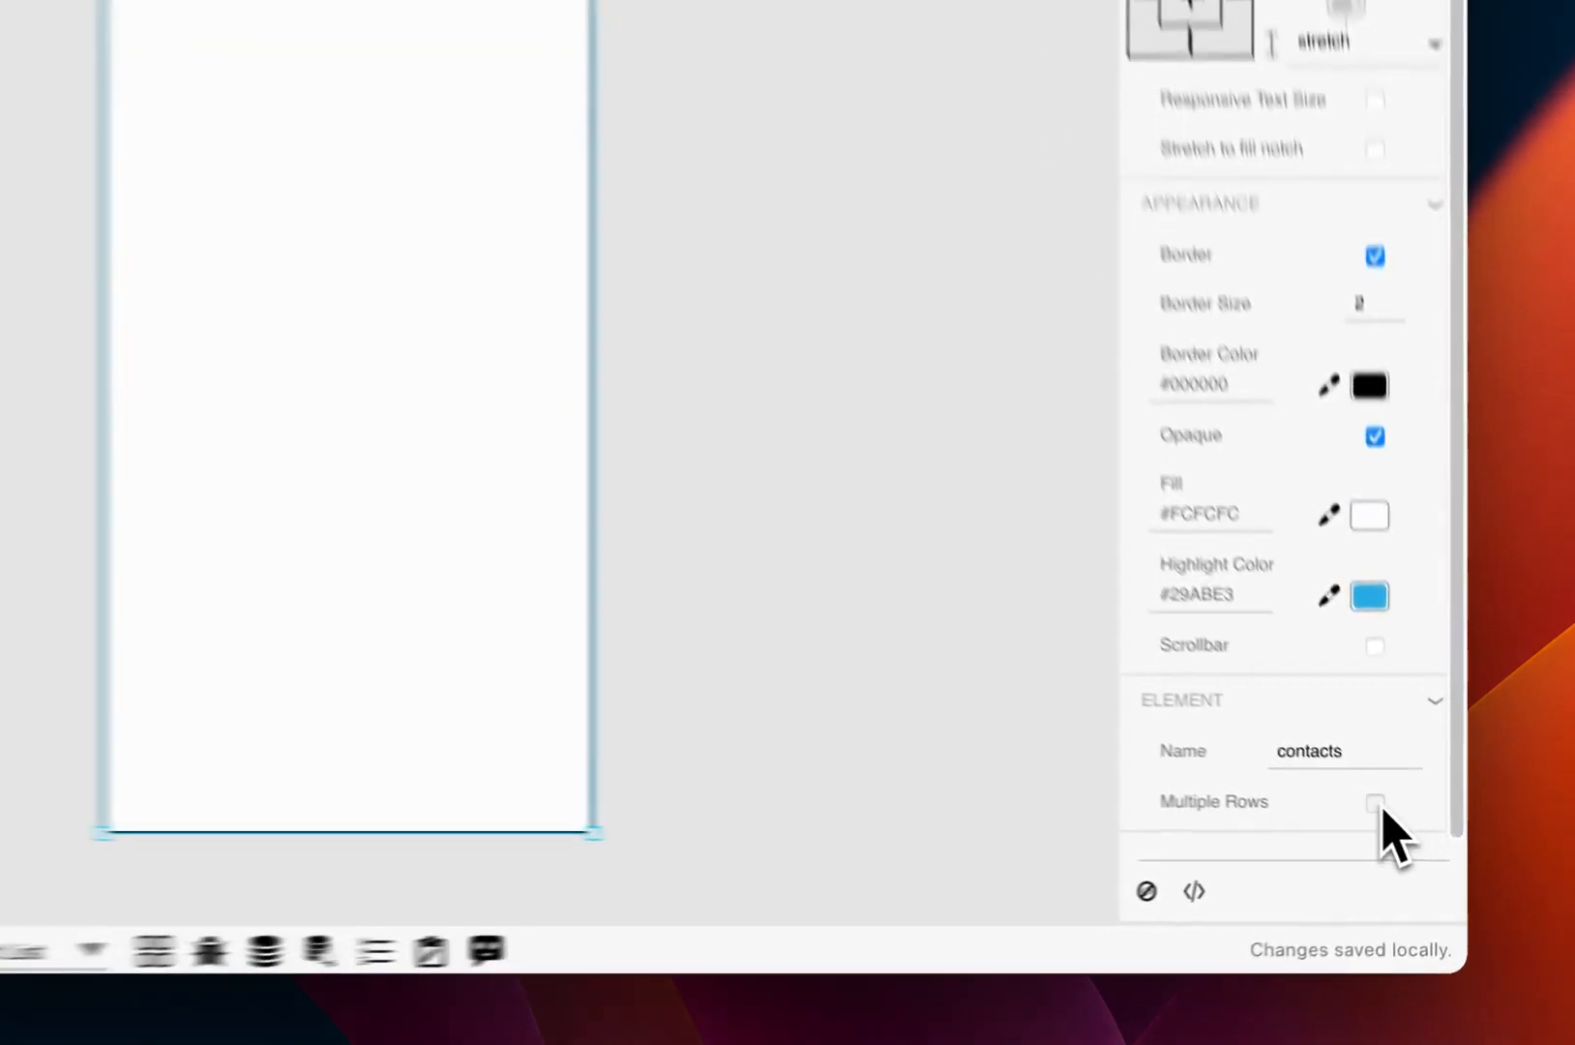
click(1412, 833)
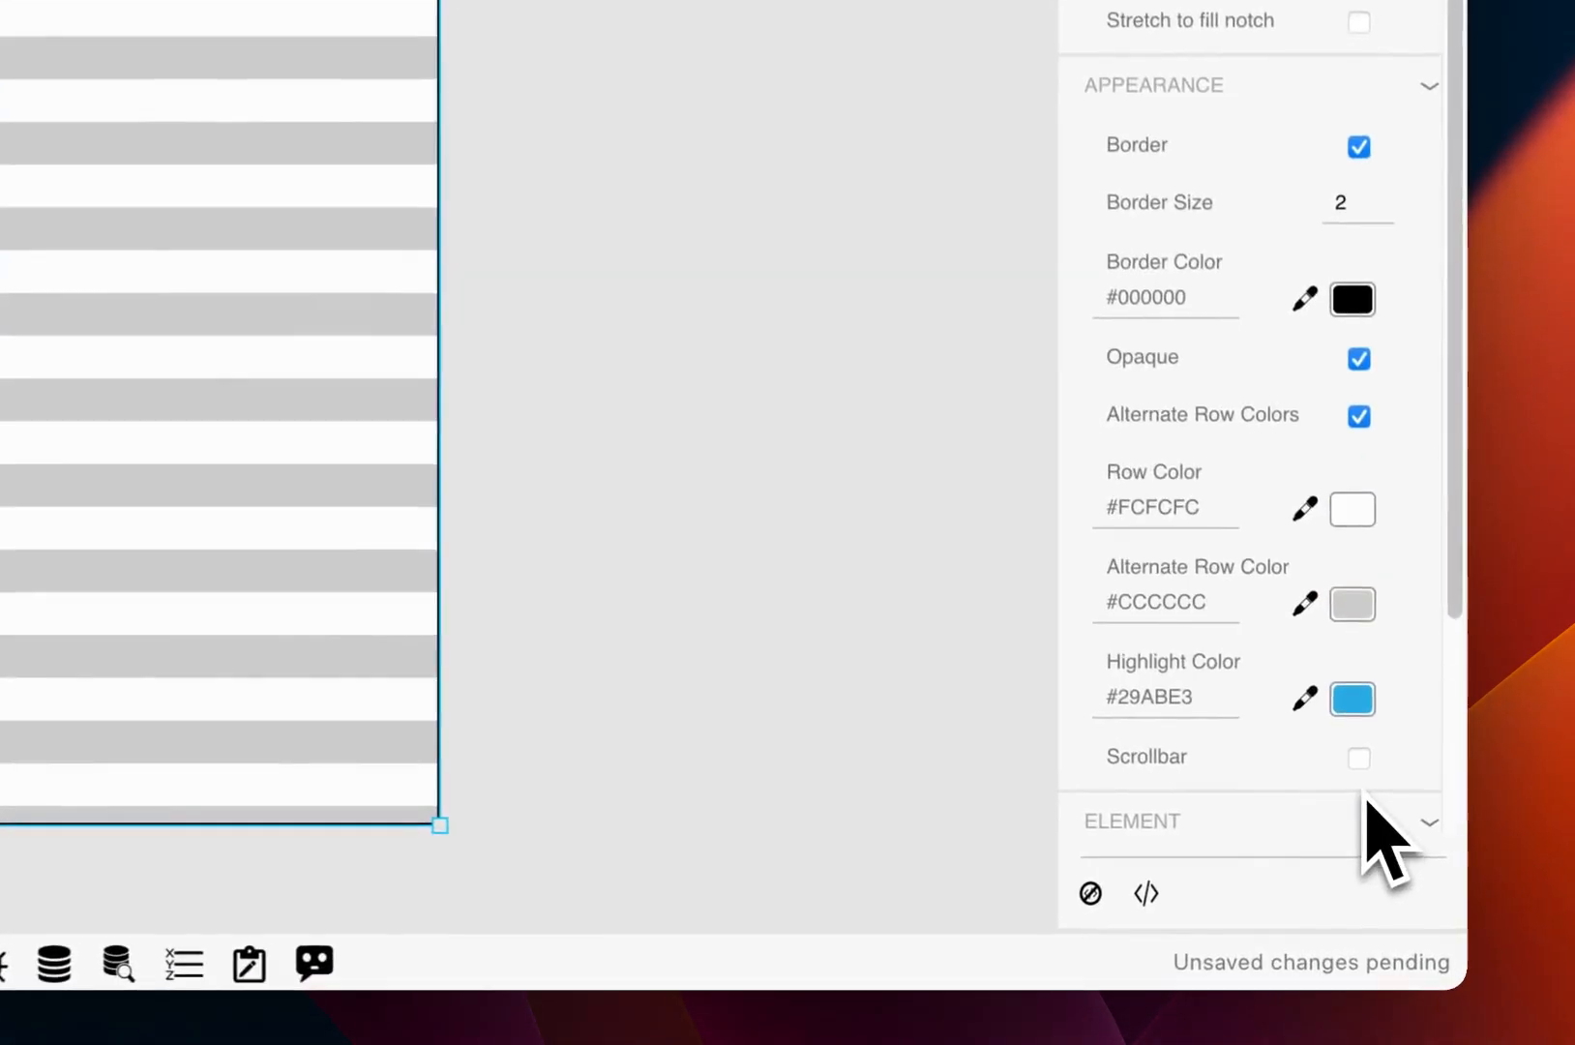
scroll(1393, 706, down, 5)
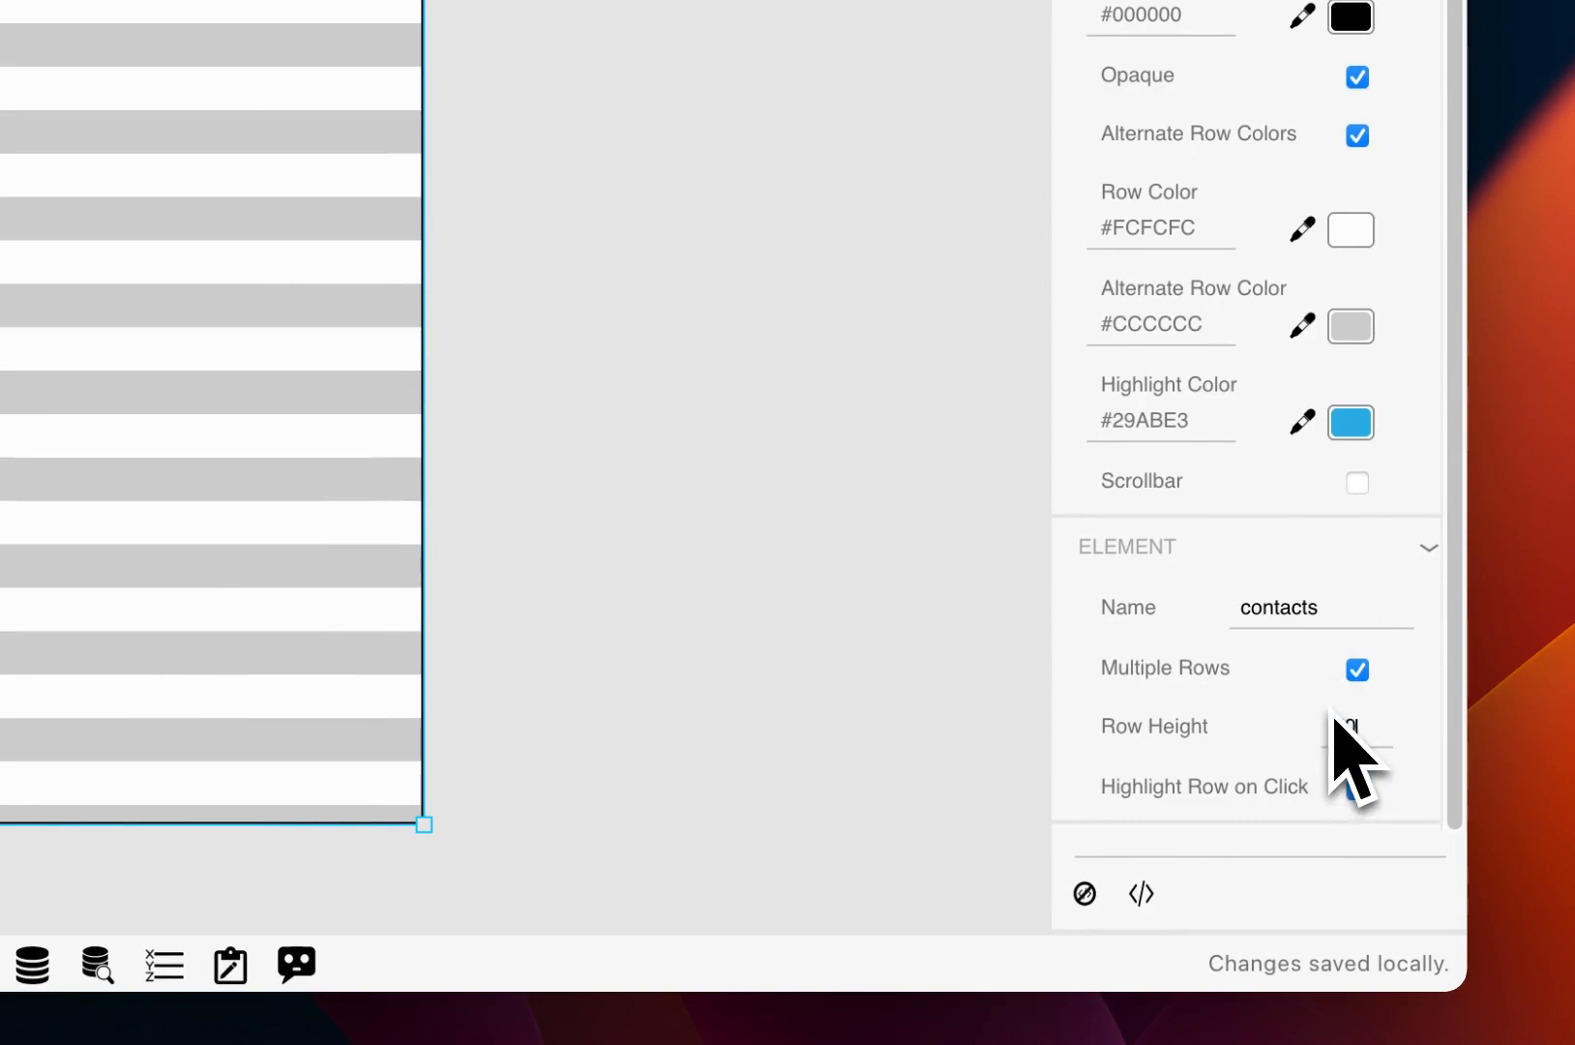
key(Return)
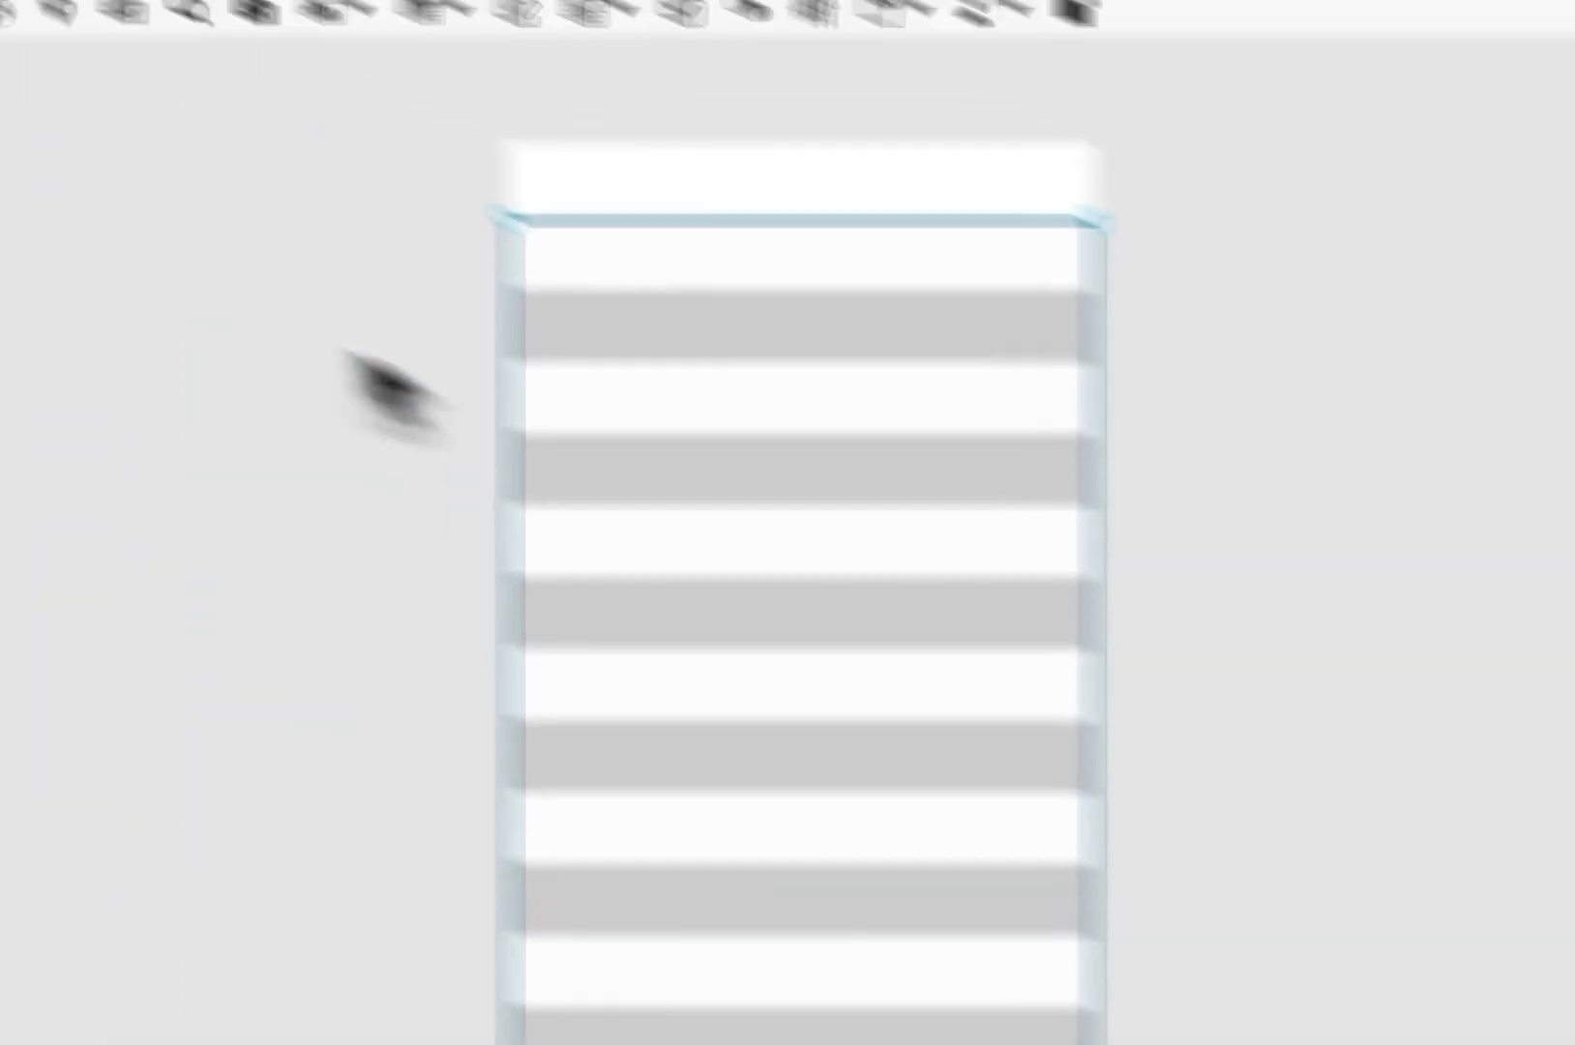
click(501, 472)
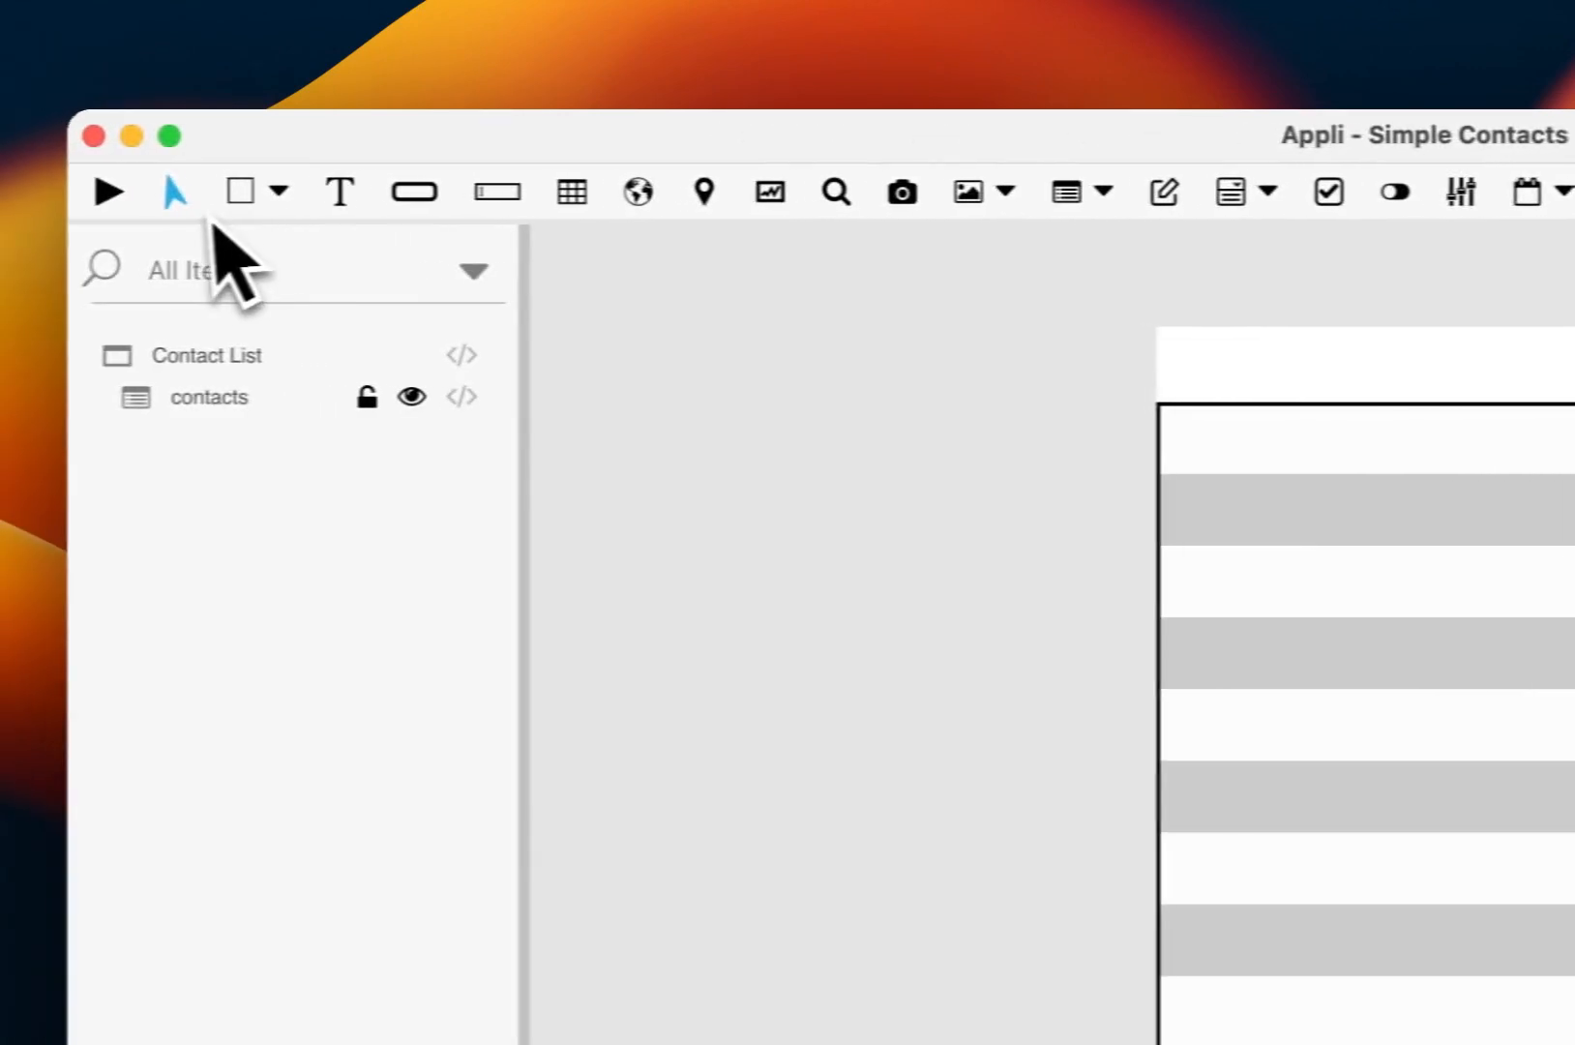
Step: Draw a text element named 'name' across the list's first row and left-align its text
click(340, 194)
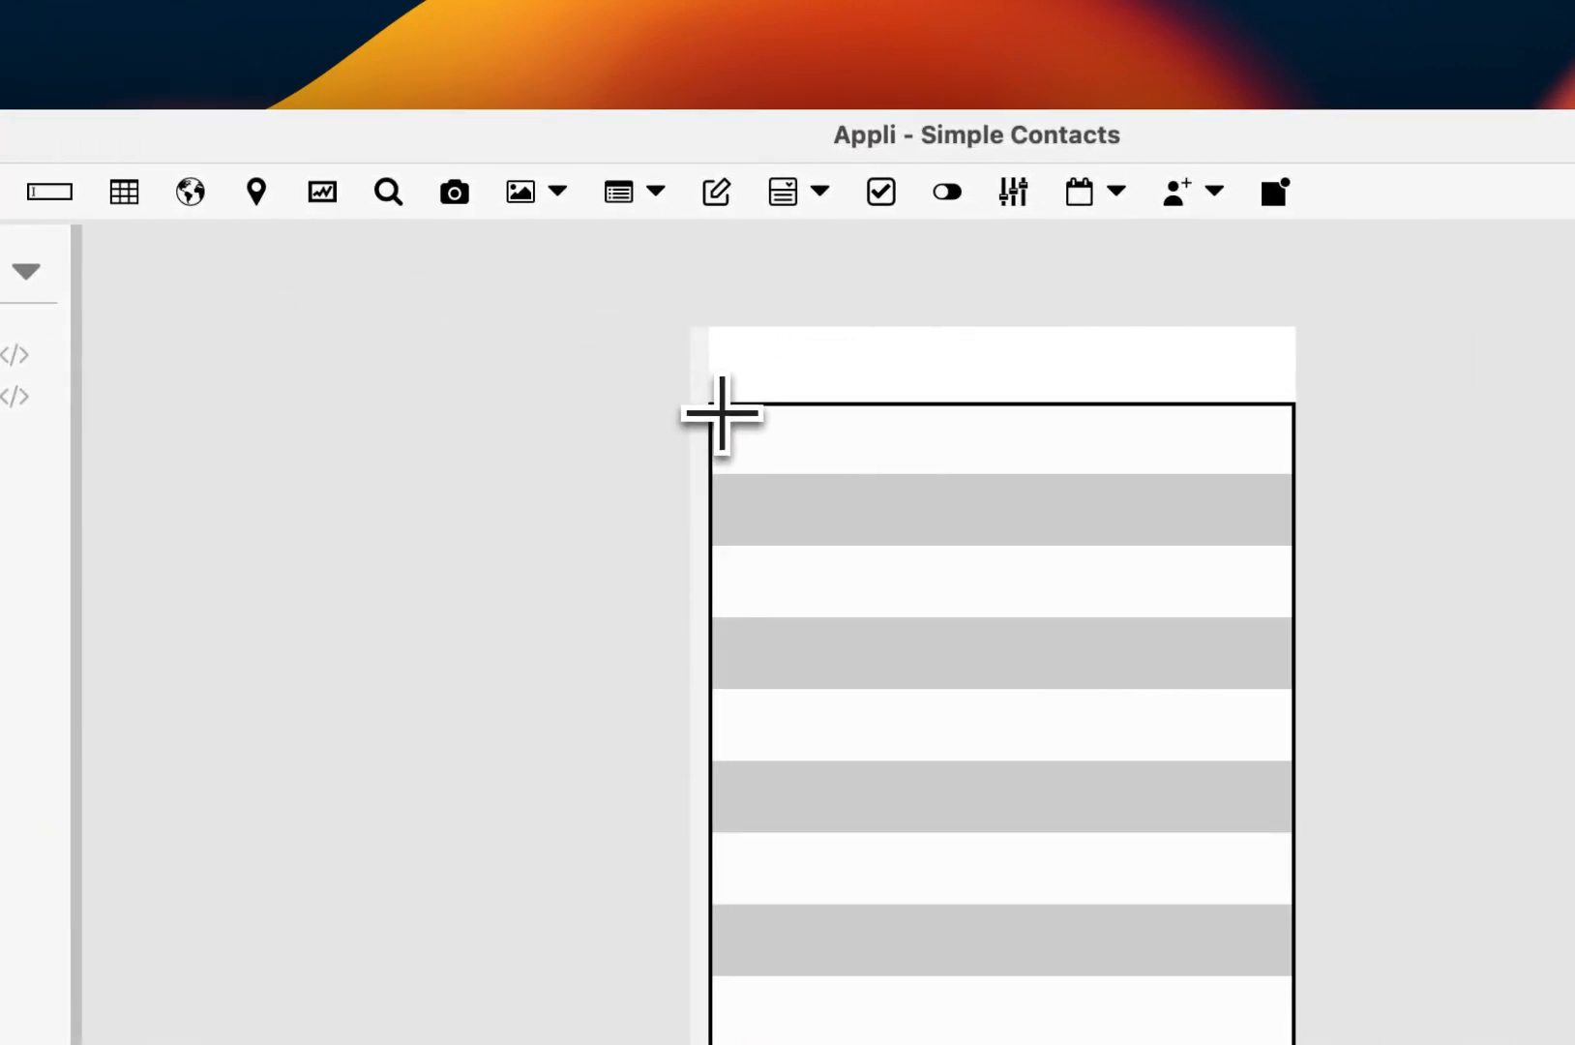
drag(723, 413, 1281, 474)
drag(875, 474, 874, 475)
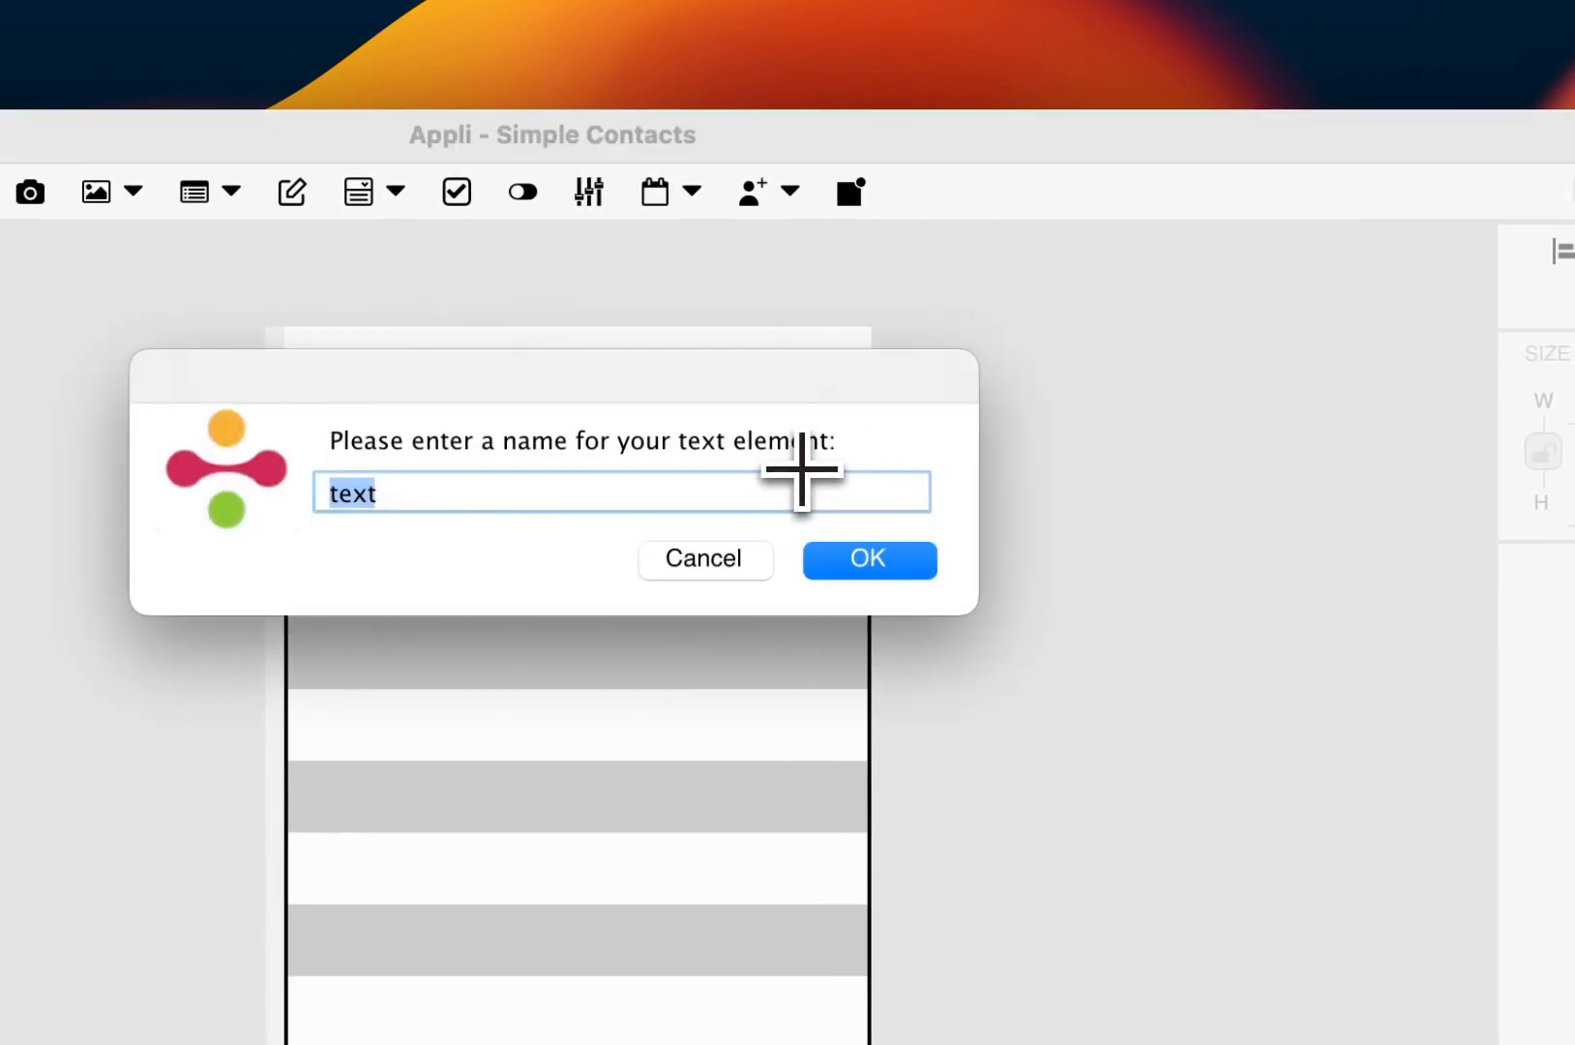
text(nae)
key(BackSpace)
text(me)
key(Return)
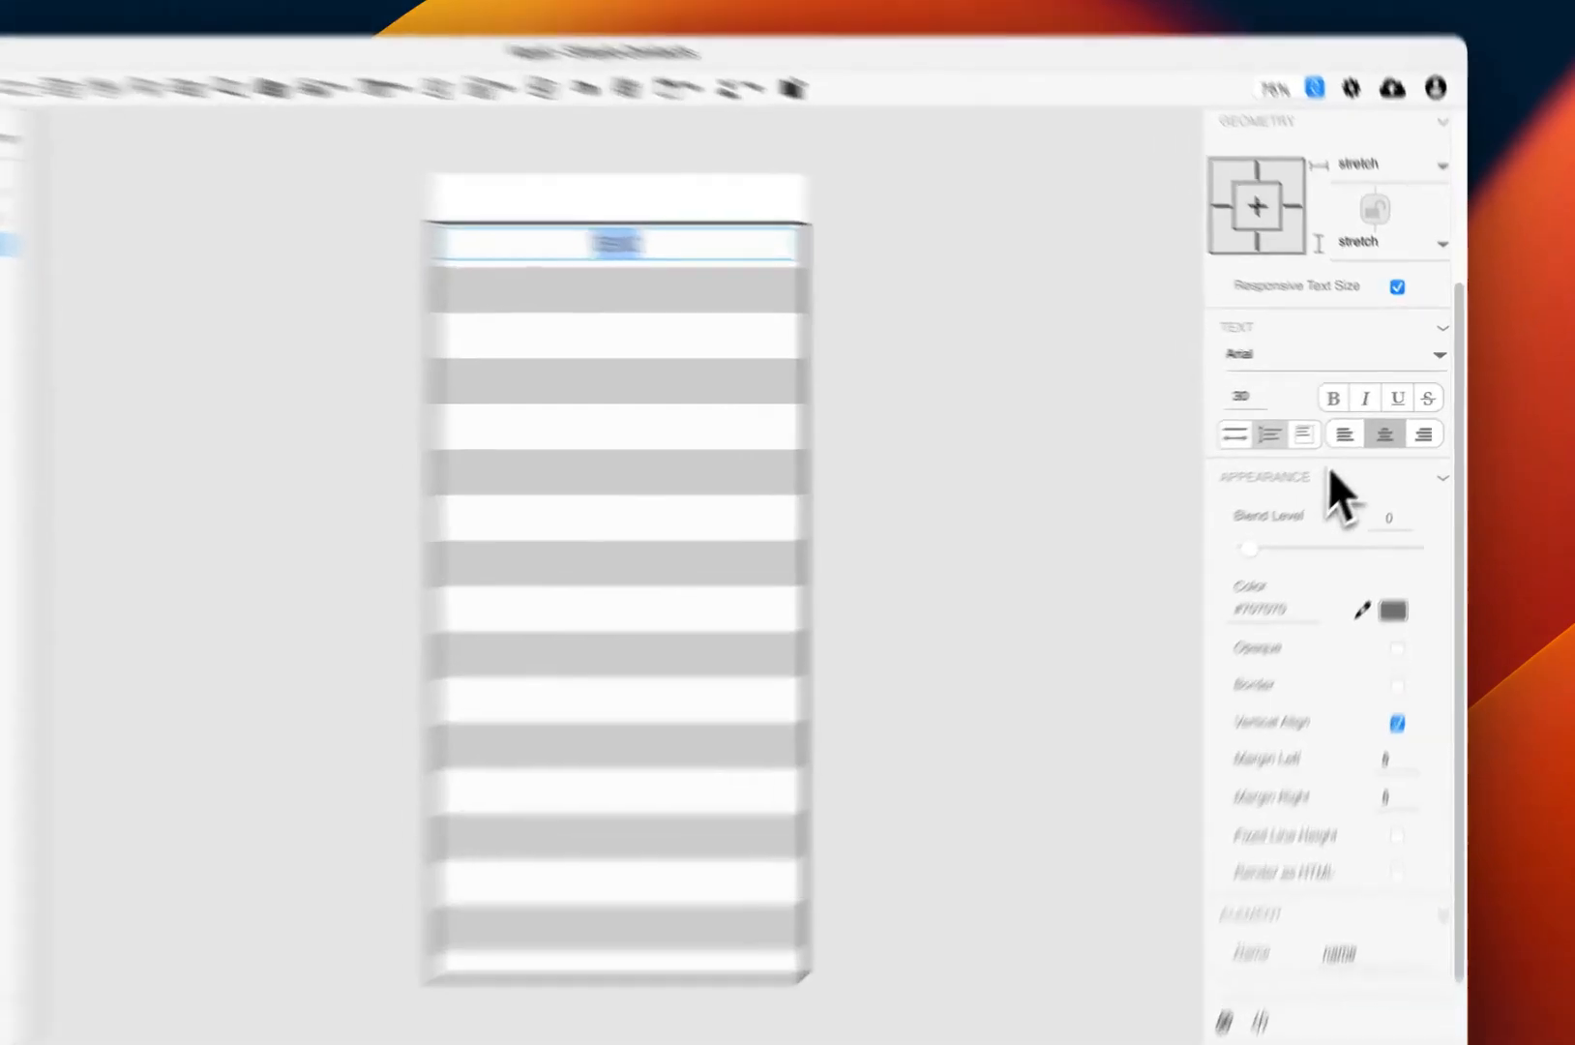
click(1371, 423)
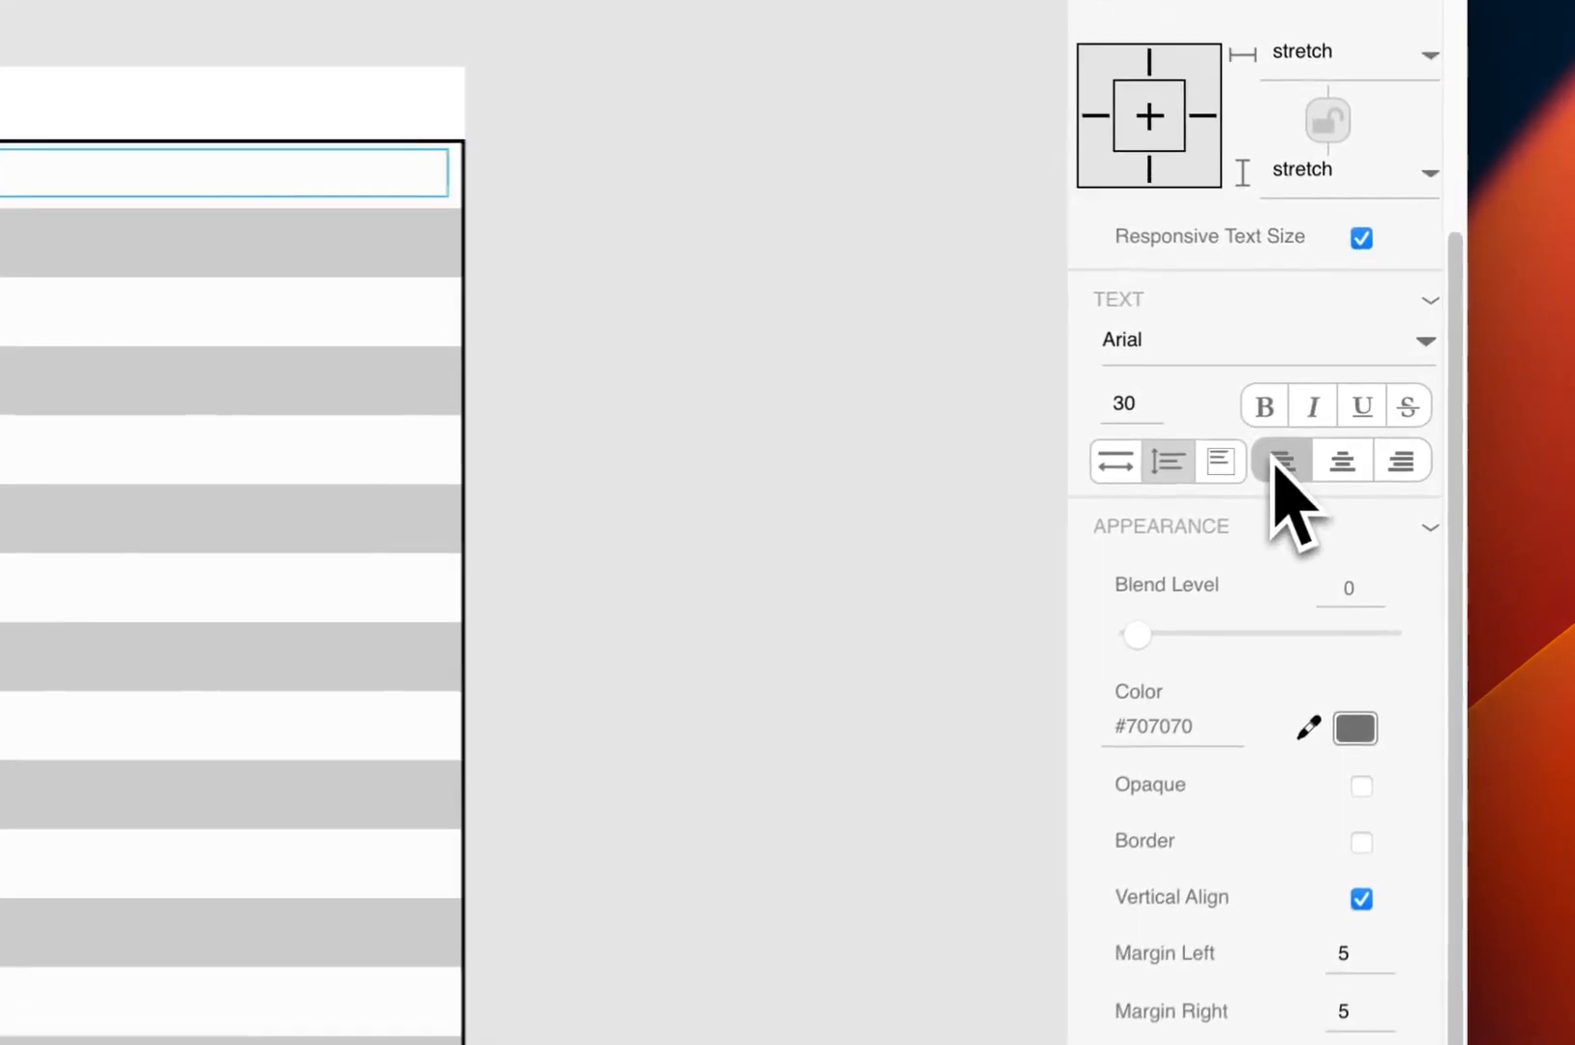
click(844, 579)
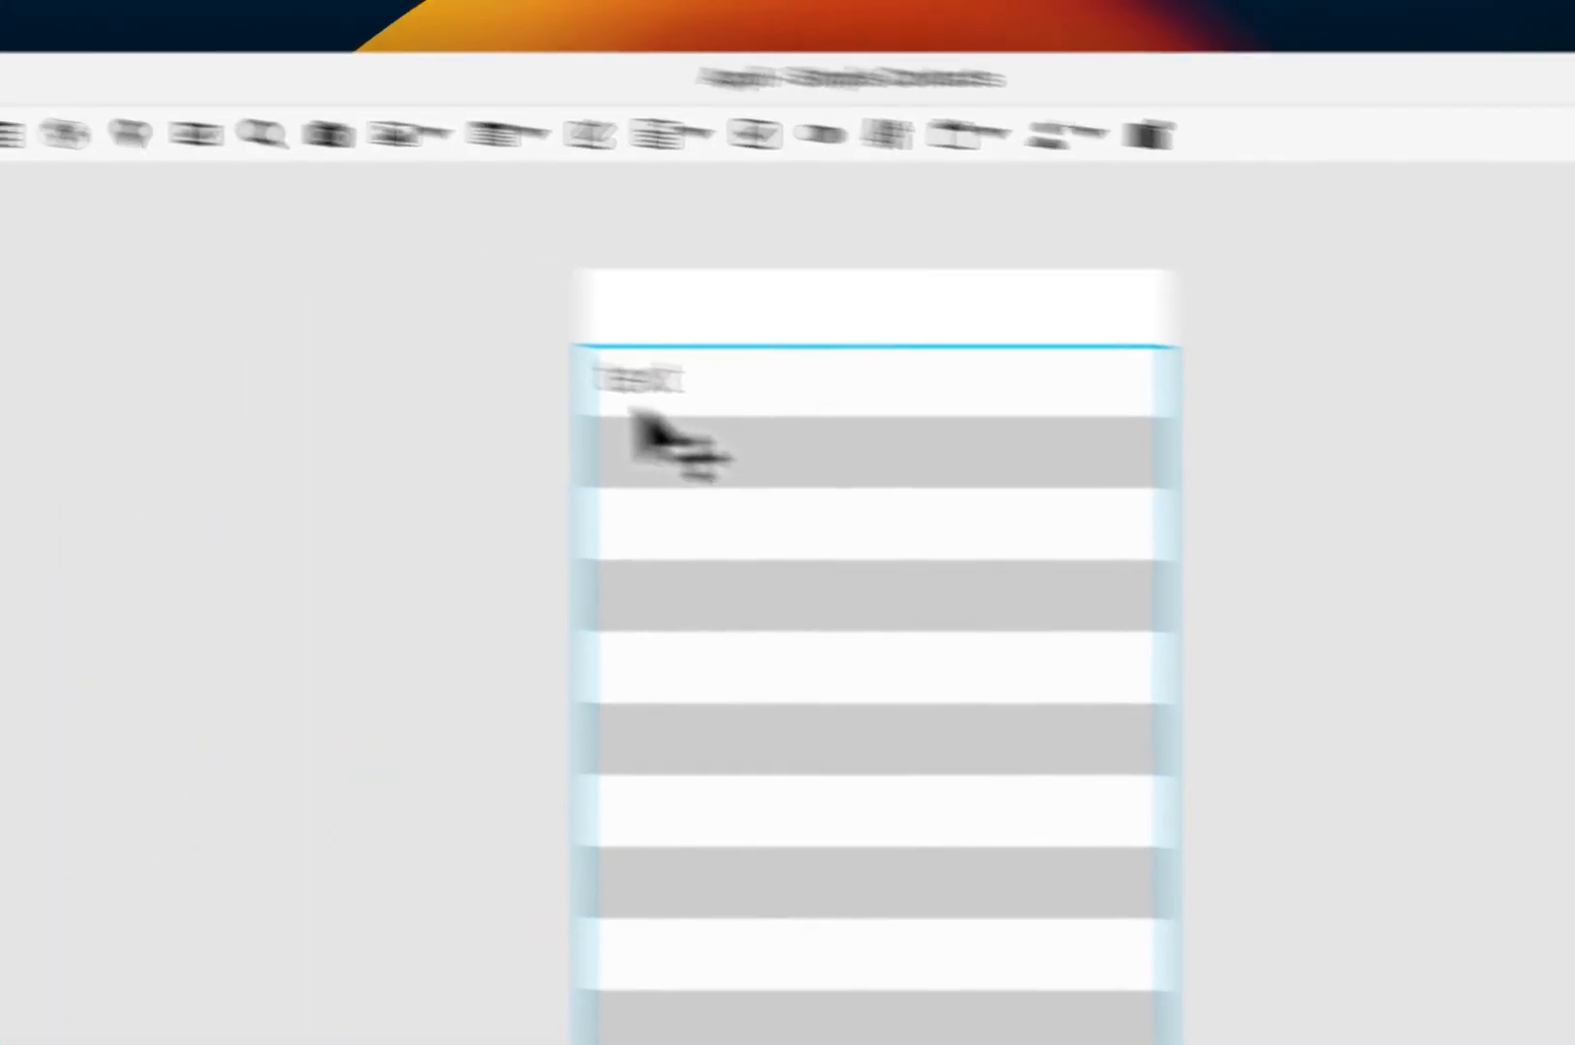
click(636, 401)
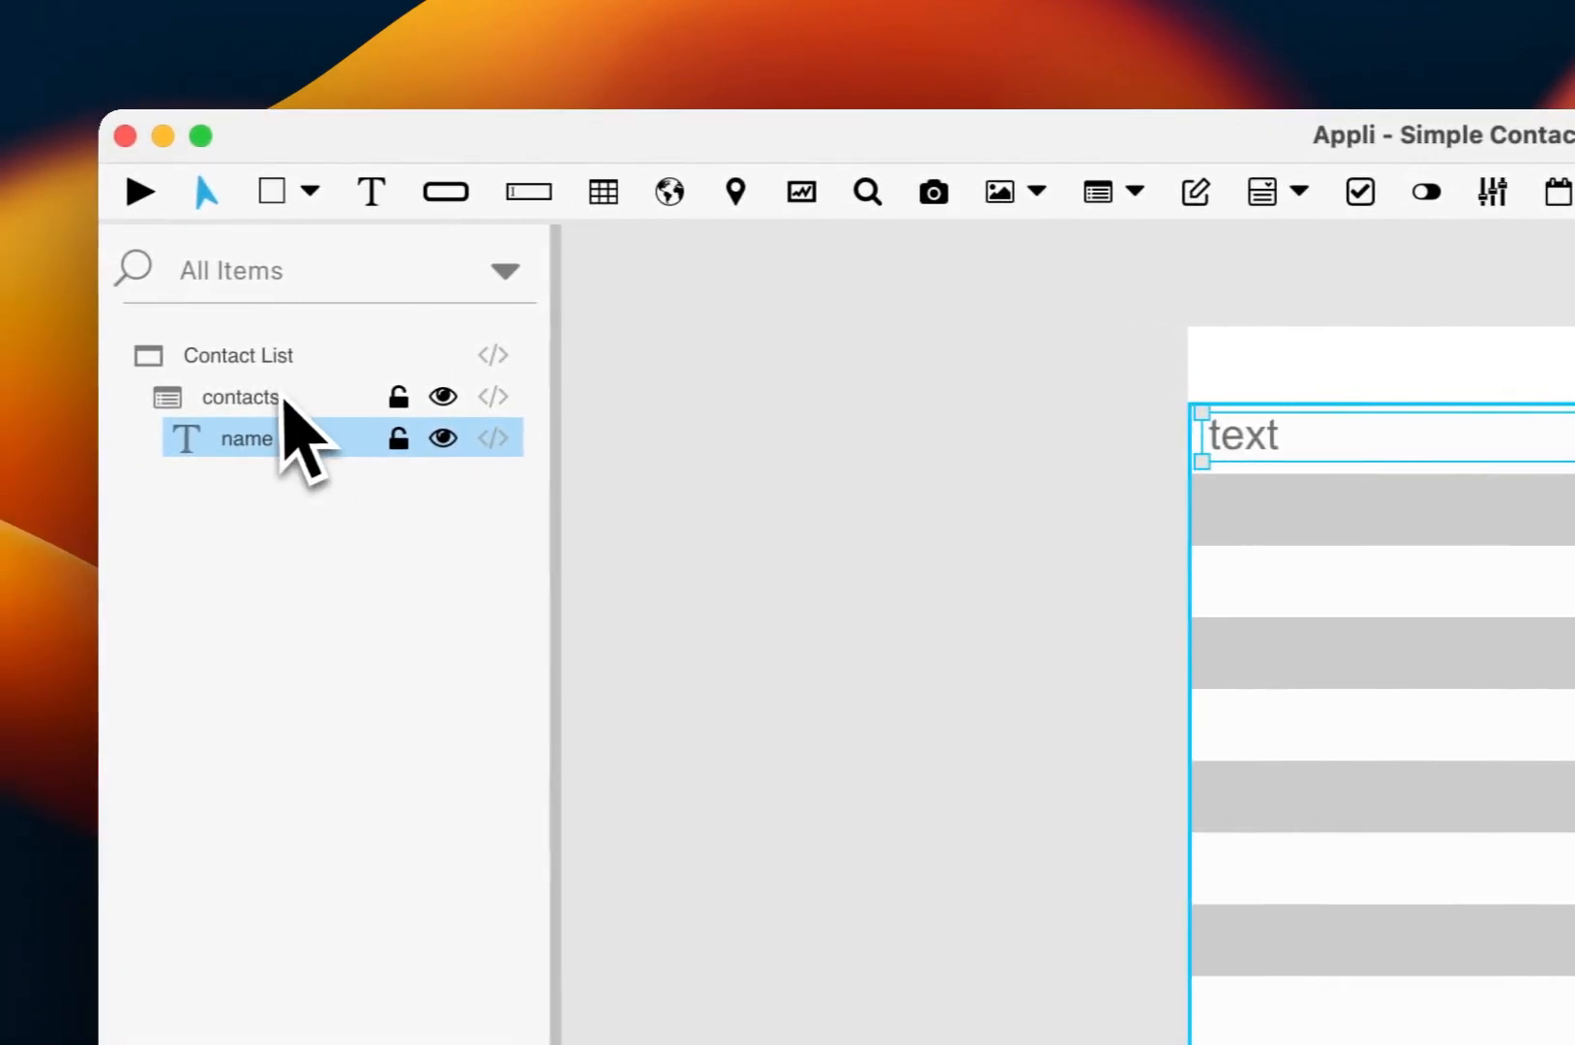
Step: Connect the contacts list to the contacts table, sorted by name as text
click(283, 398)
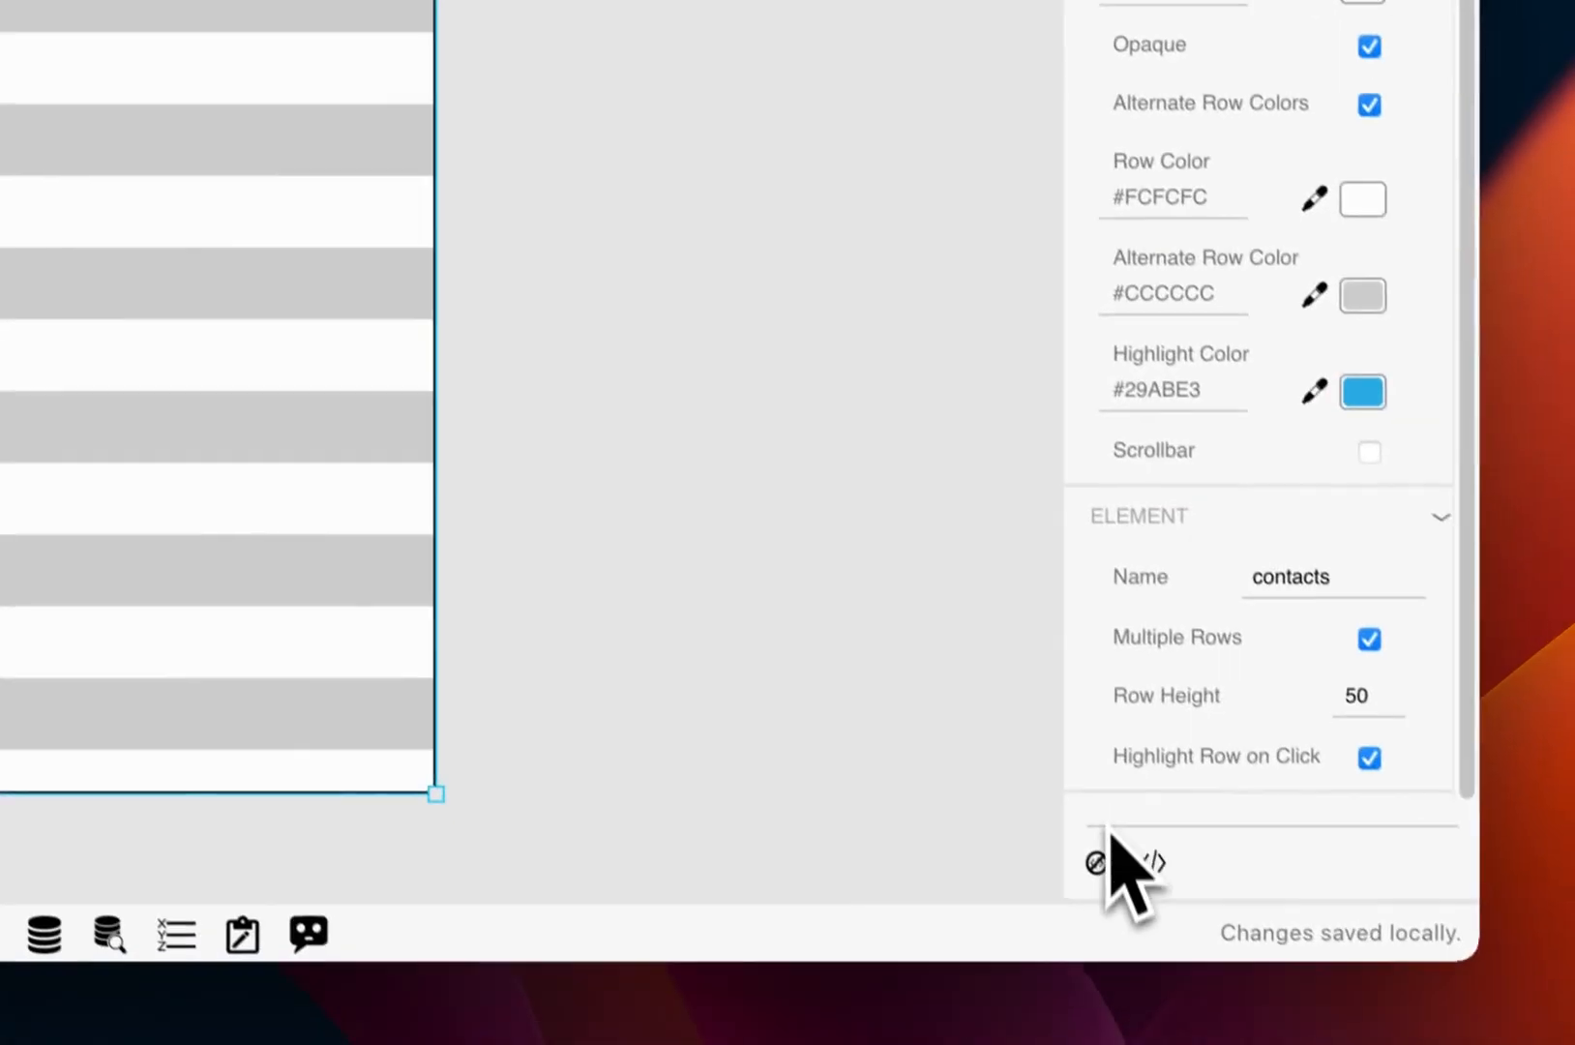
click(1099, 863)
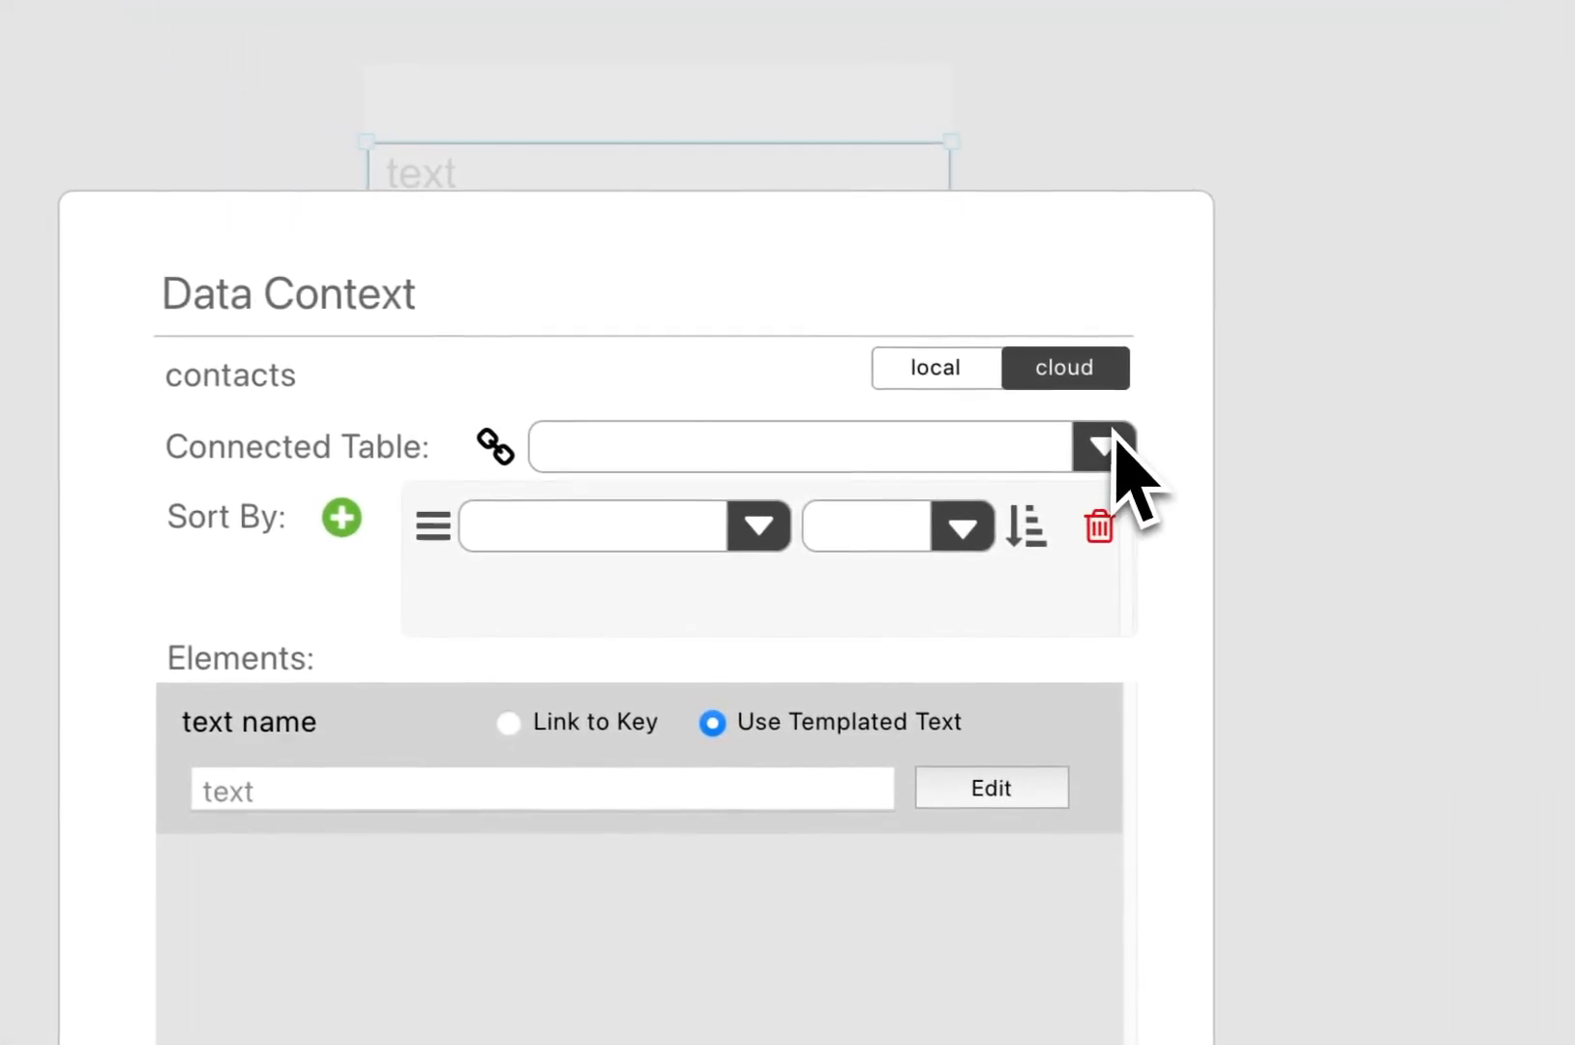
click(1108, 447)
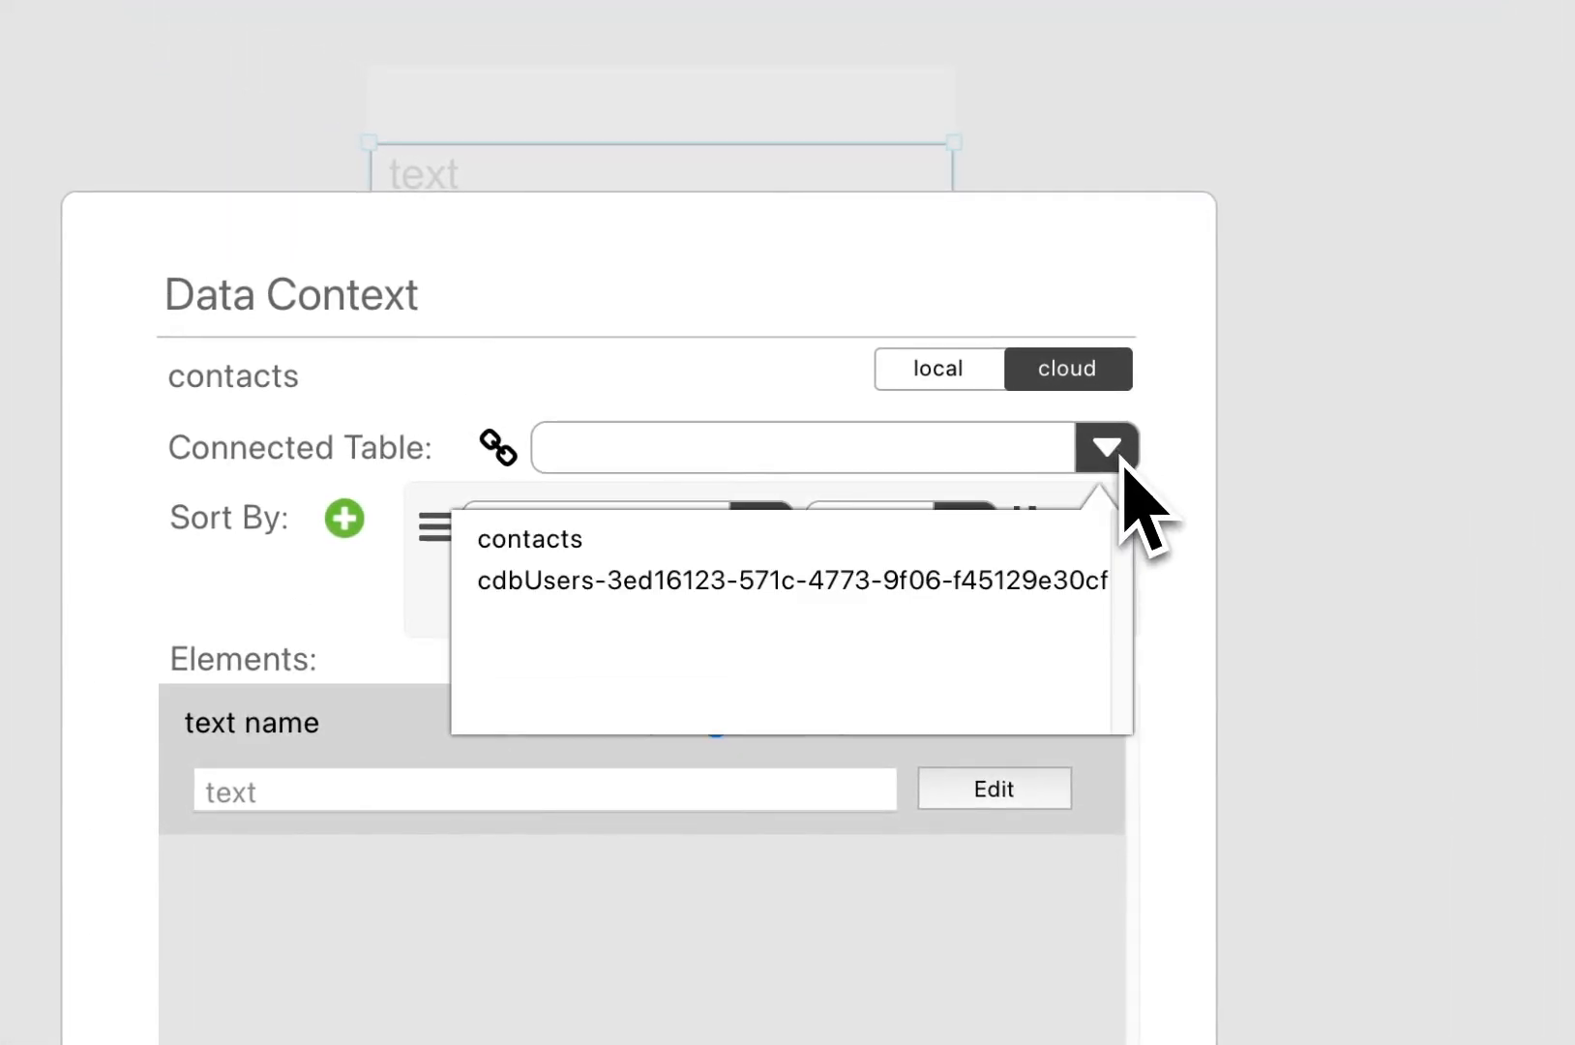
click(668, 542)
click(765, 532)
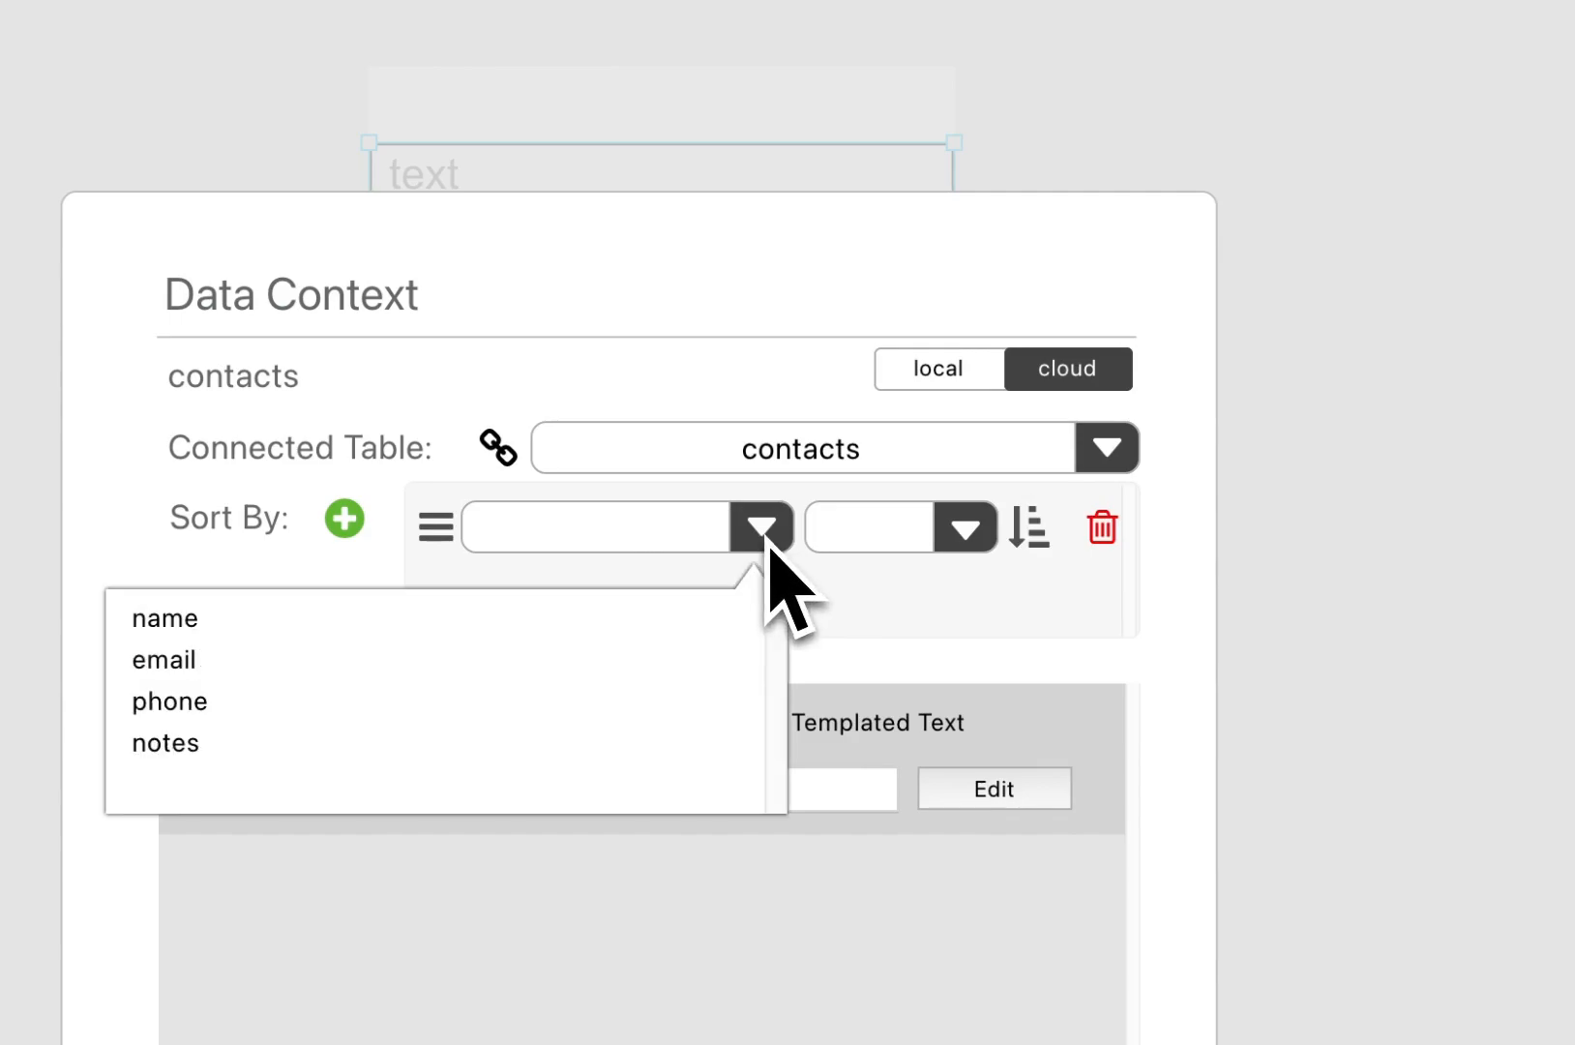
click(445, 552)
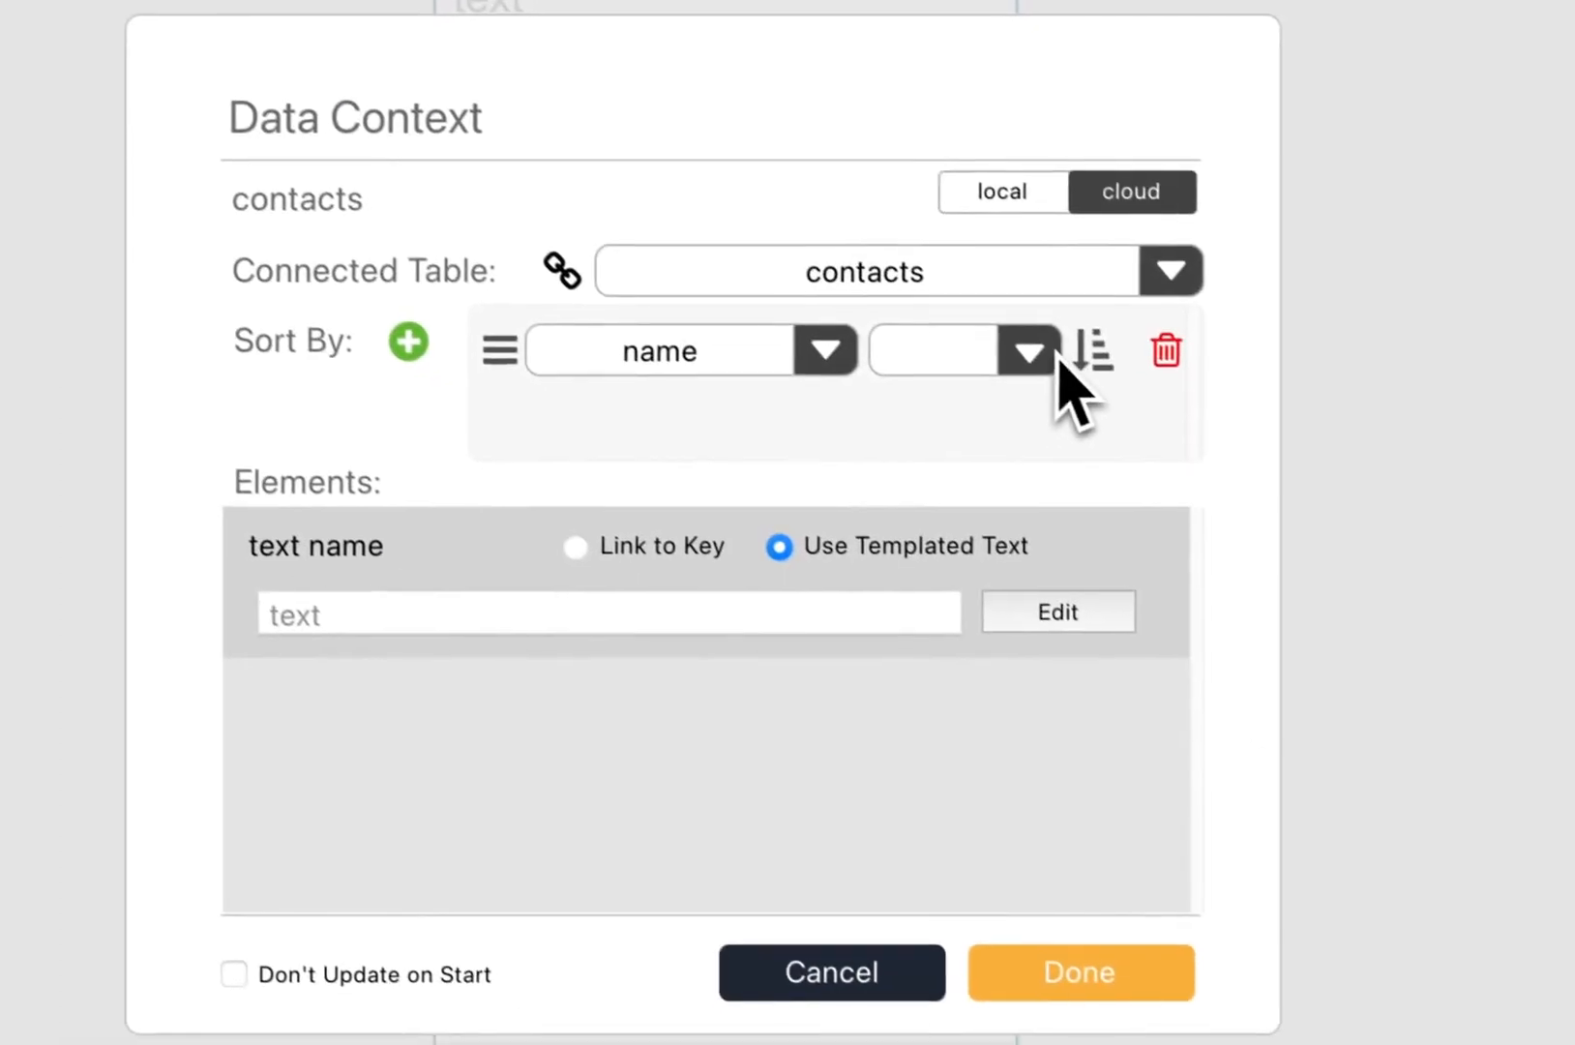
click(1139, 467)
click(989, 429)
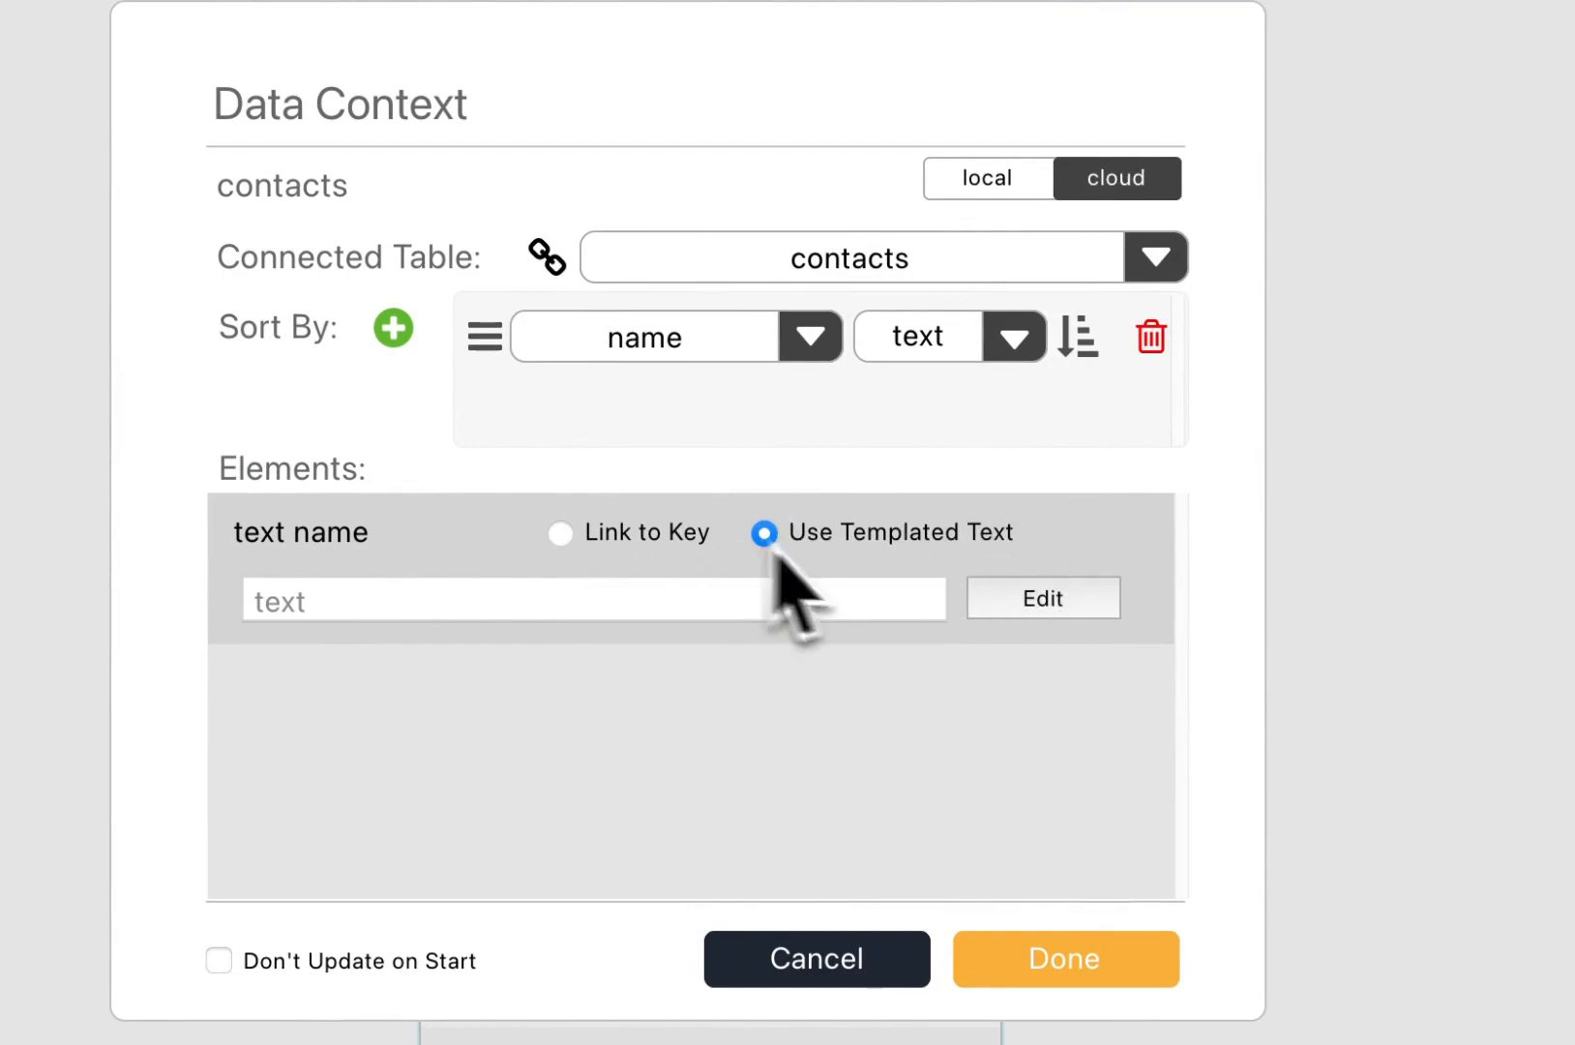
Step: Set each row's name text to the $(name) template and apply the list settings
click(1103, 606)
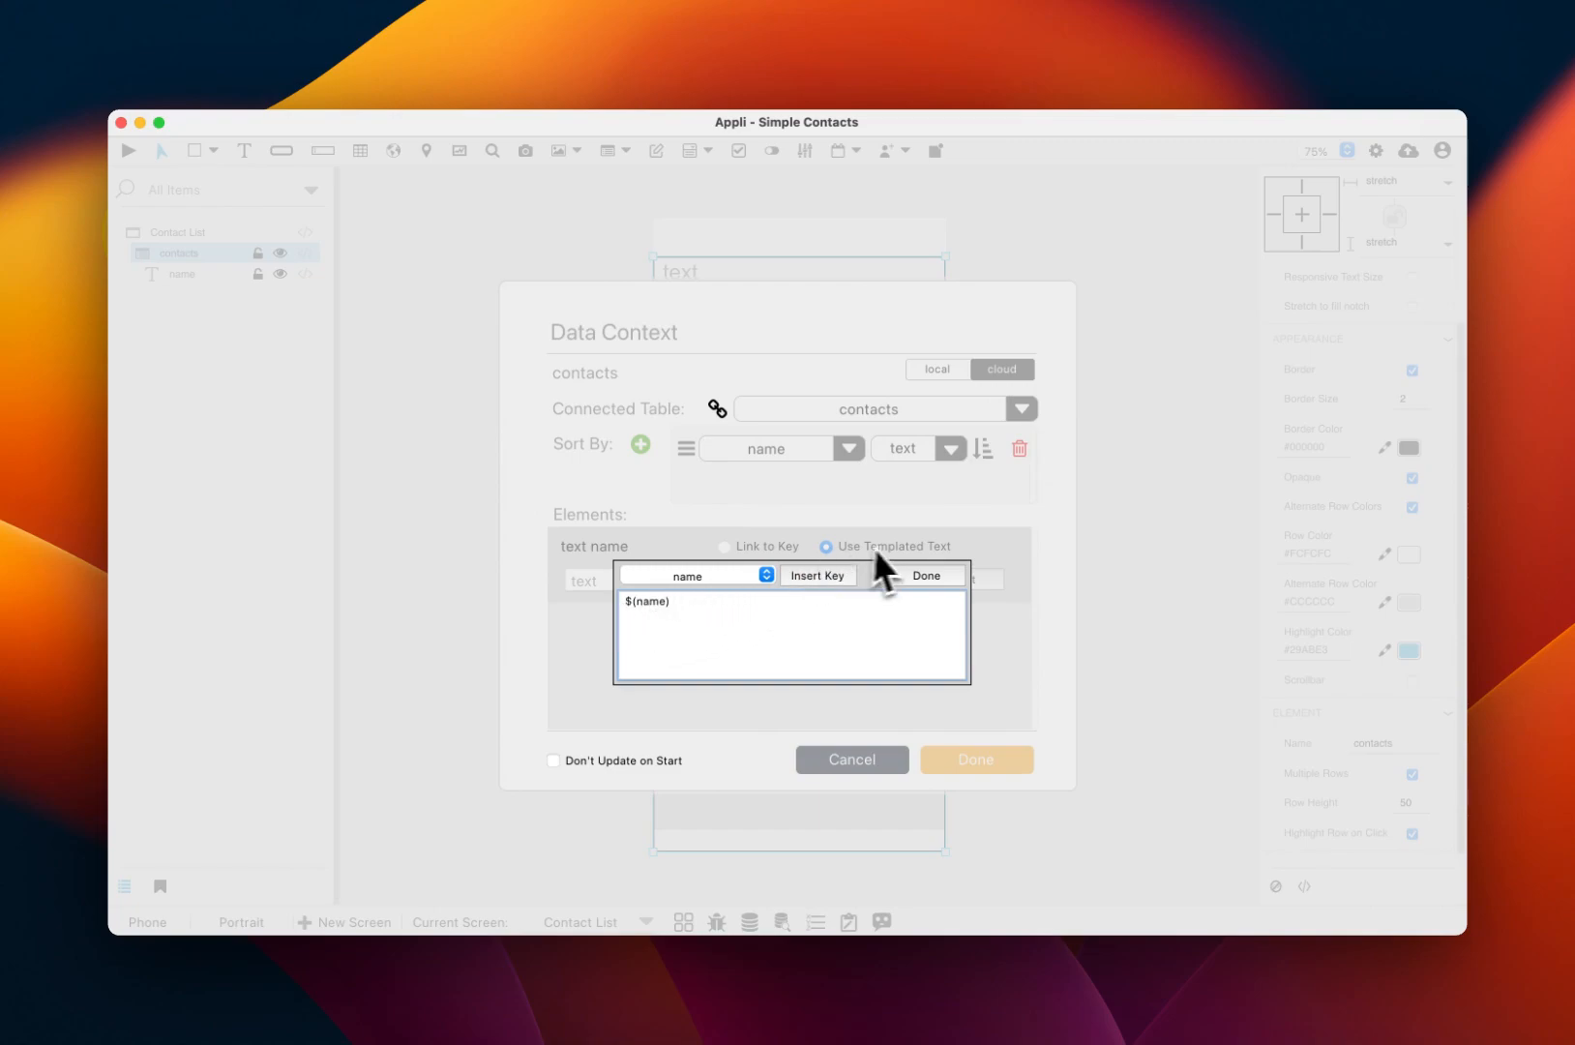
click(910, 577)
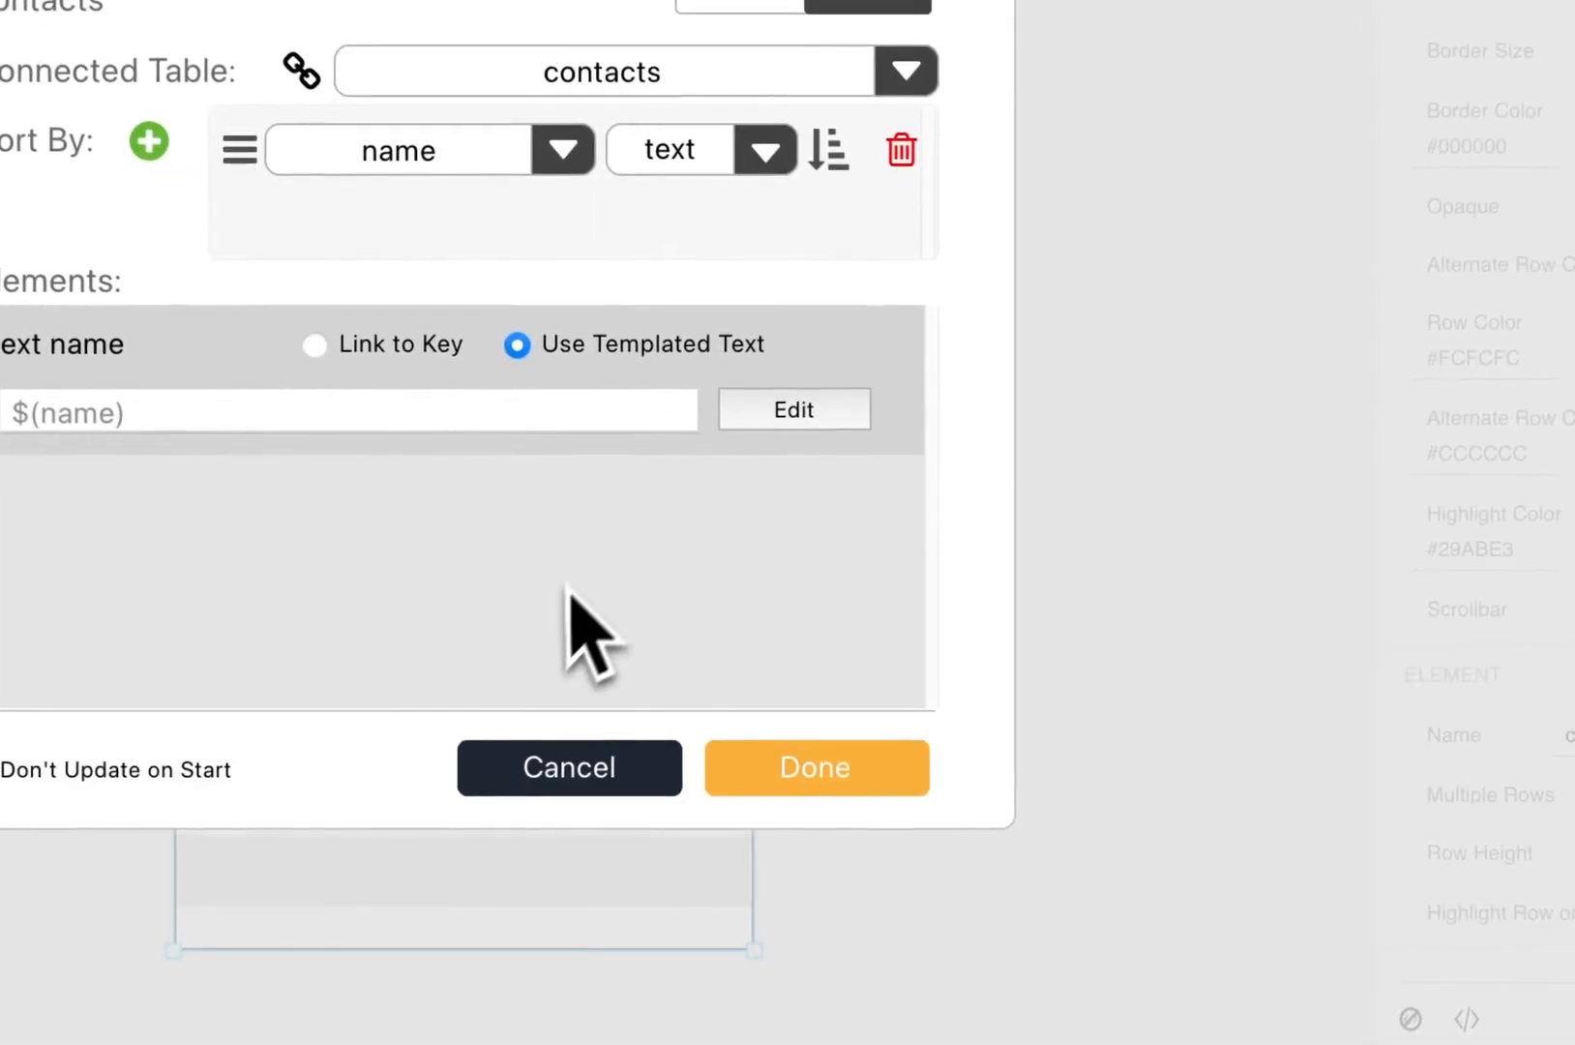
click(802, 788)
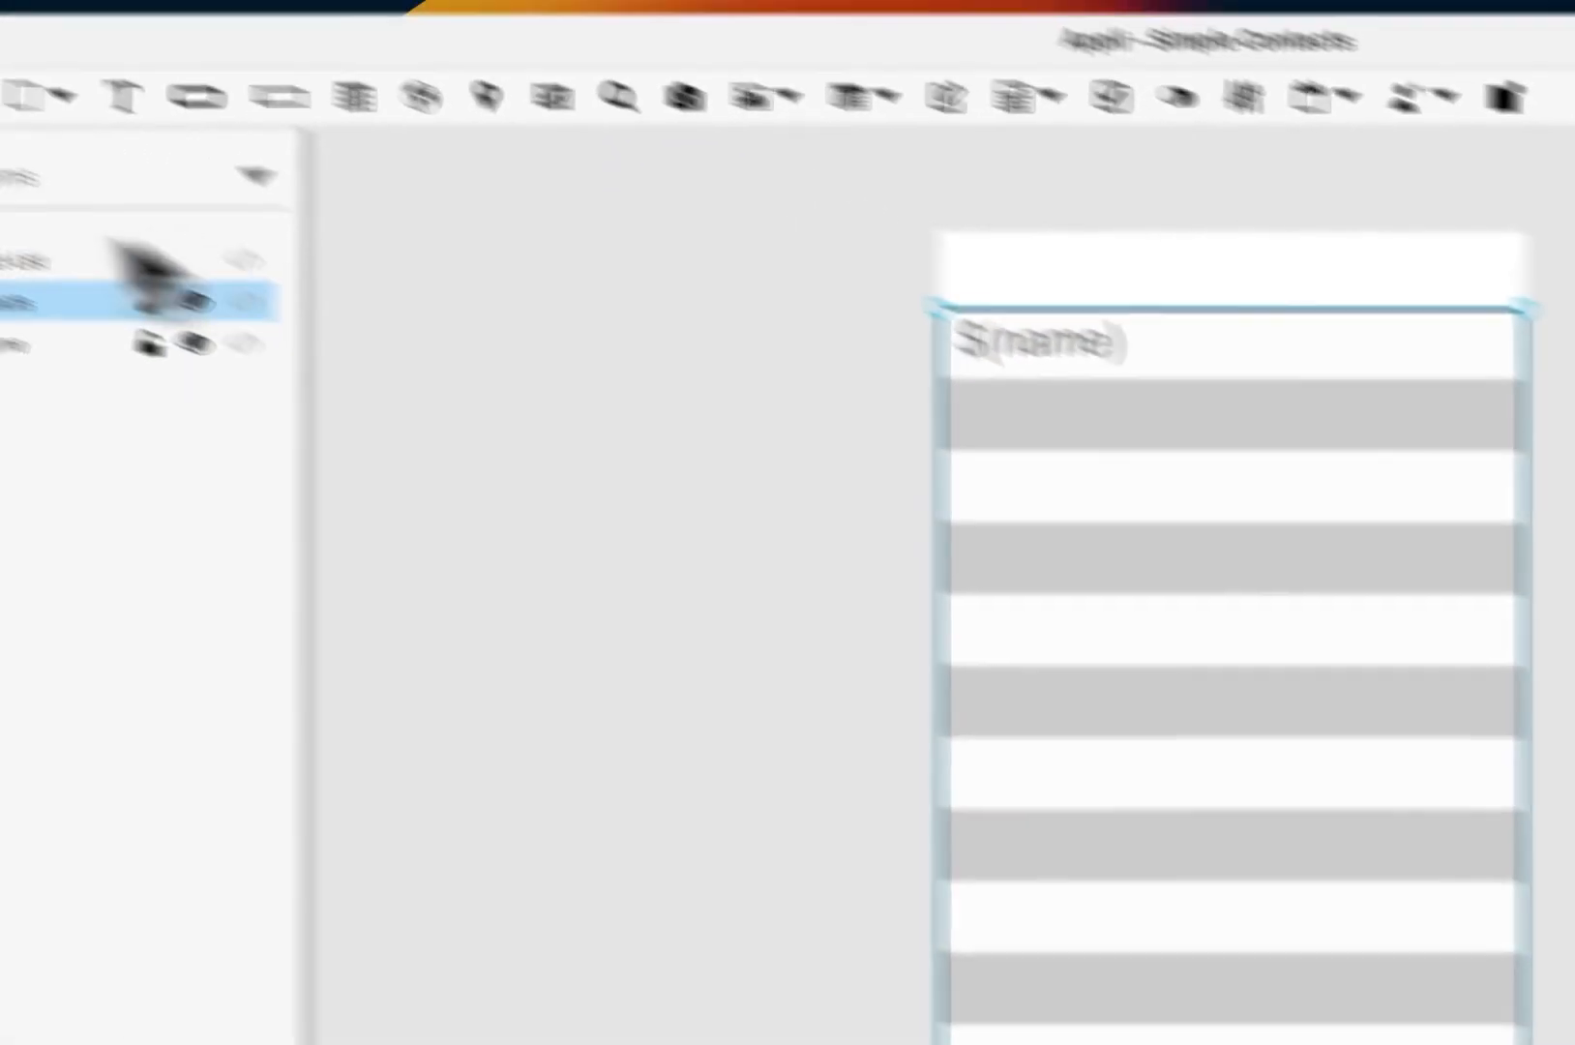
click(120, 176)
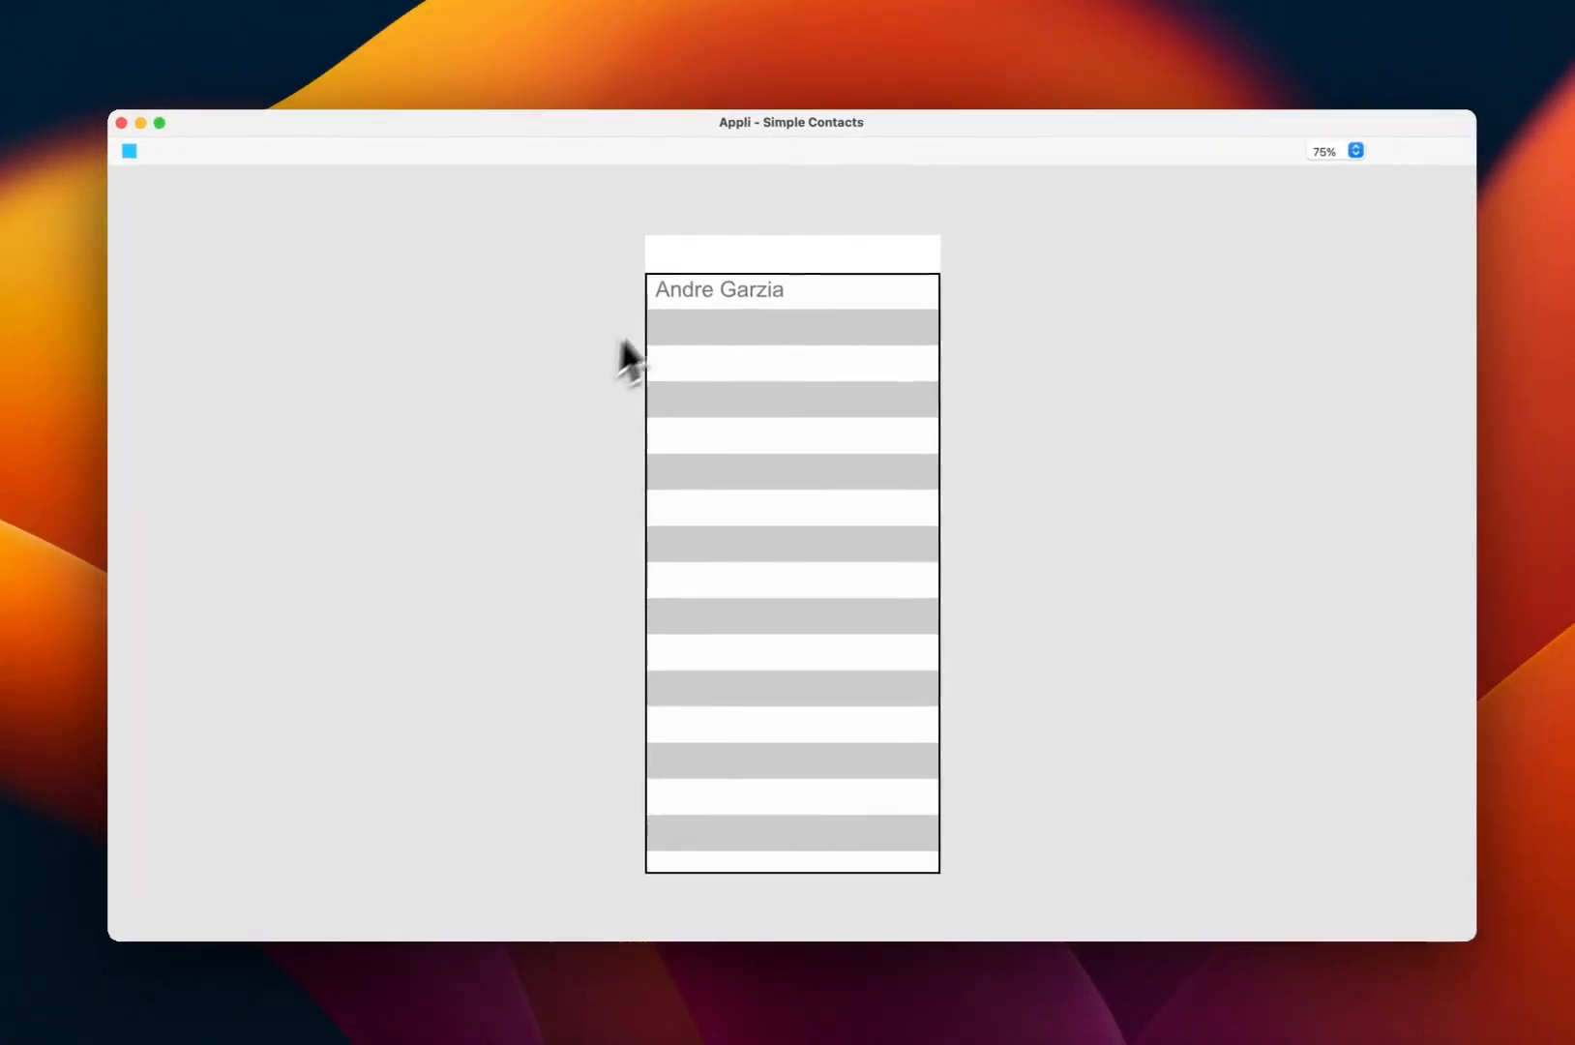
click(130, 151)
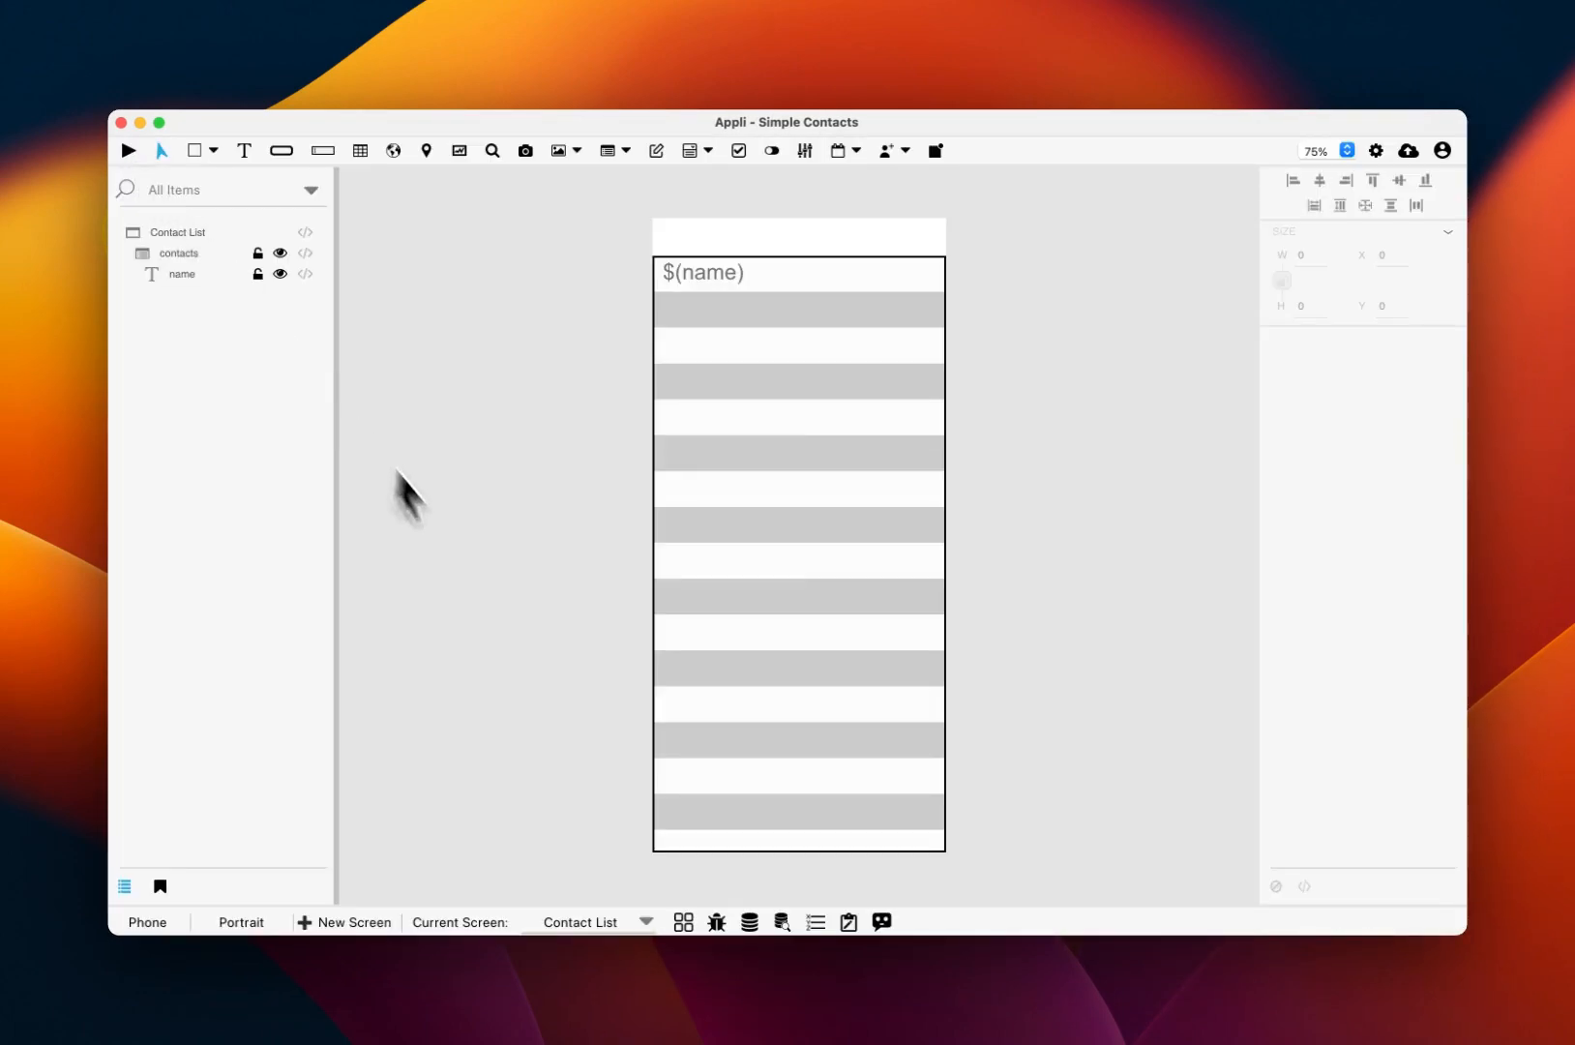
click(726, 270)
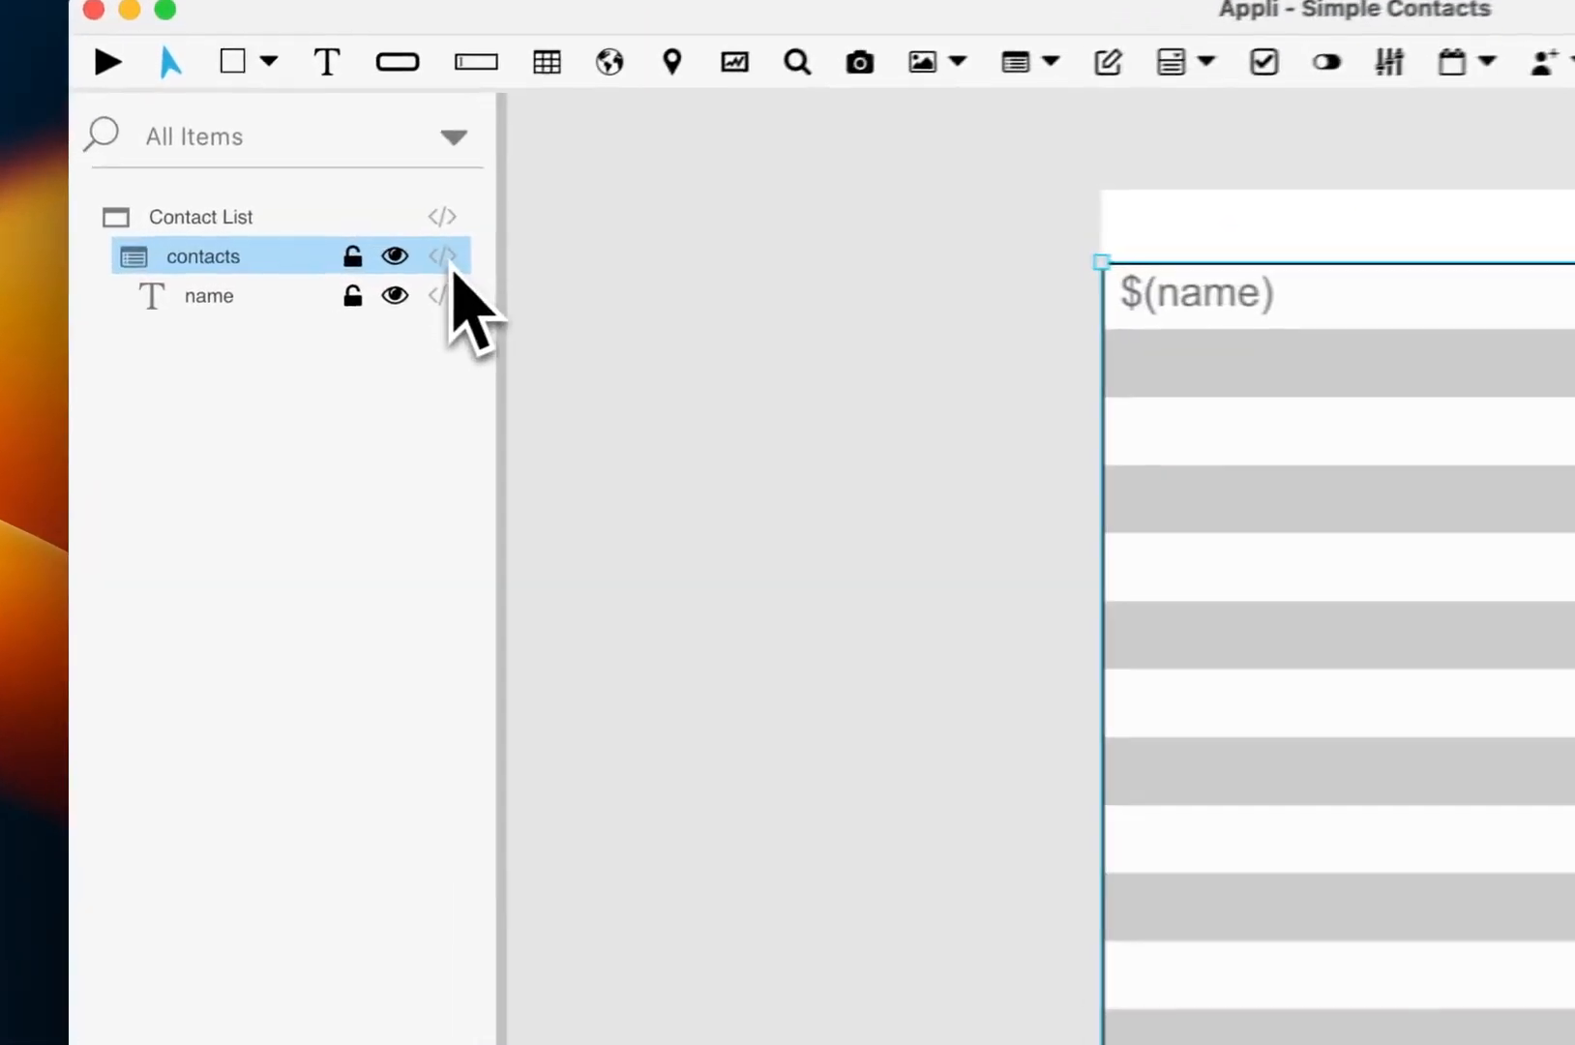
Step: Start the list's mouseClick script by storing the clicked row's record in variable selected_record
click(304, 273)
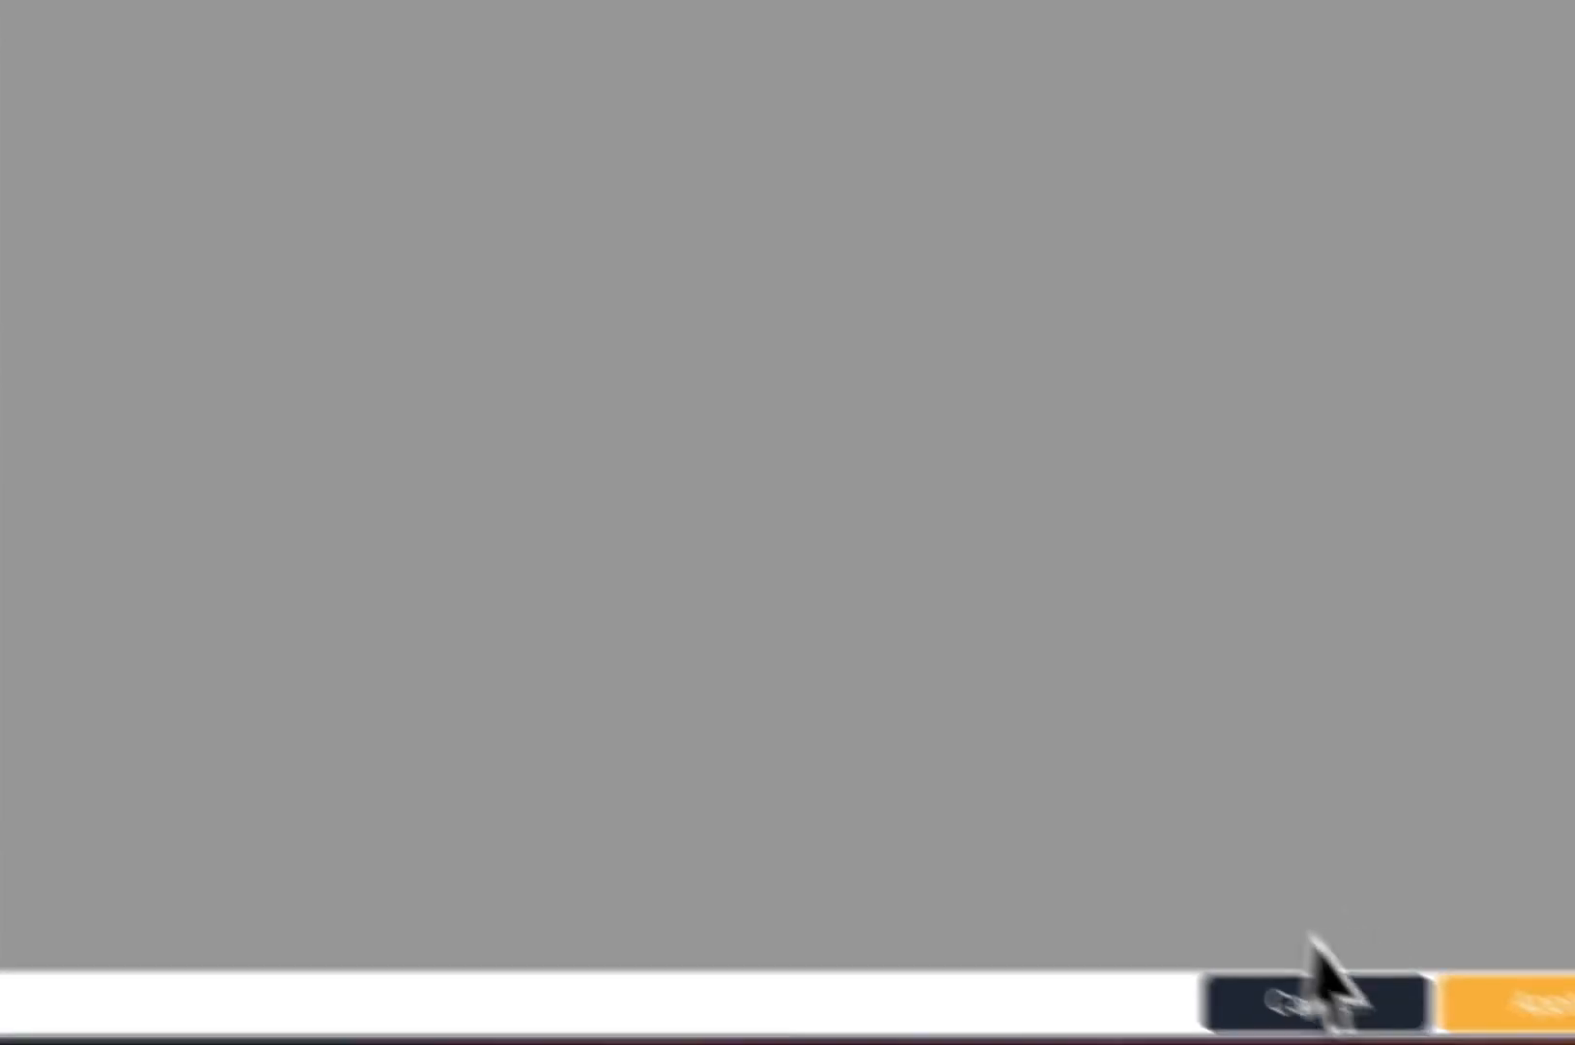
click(1317, 996)
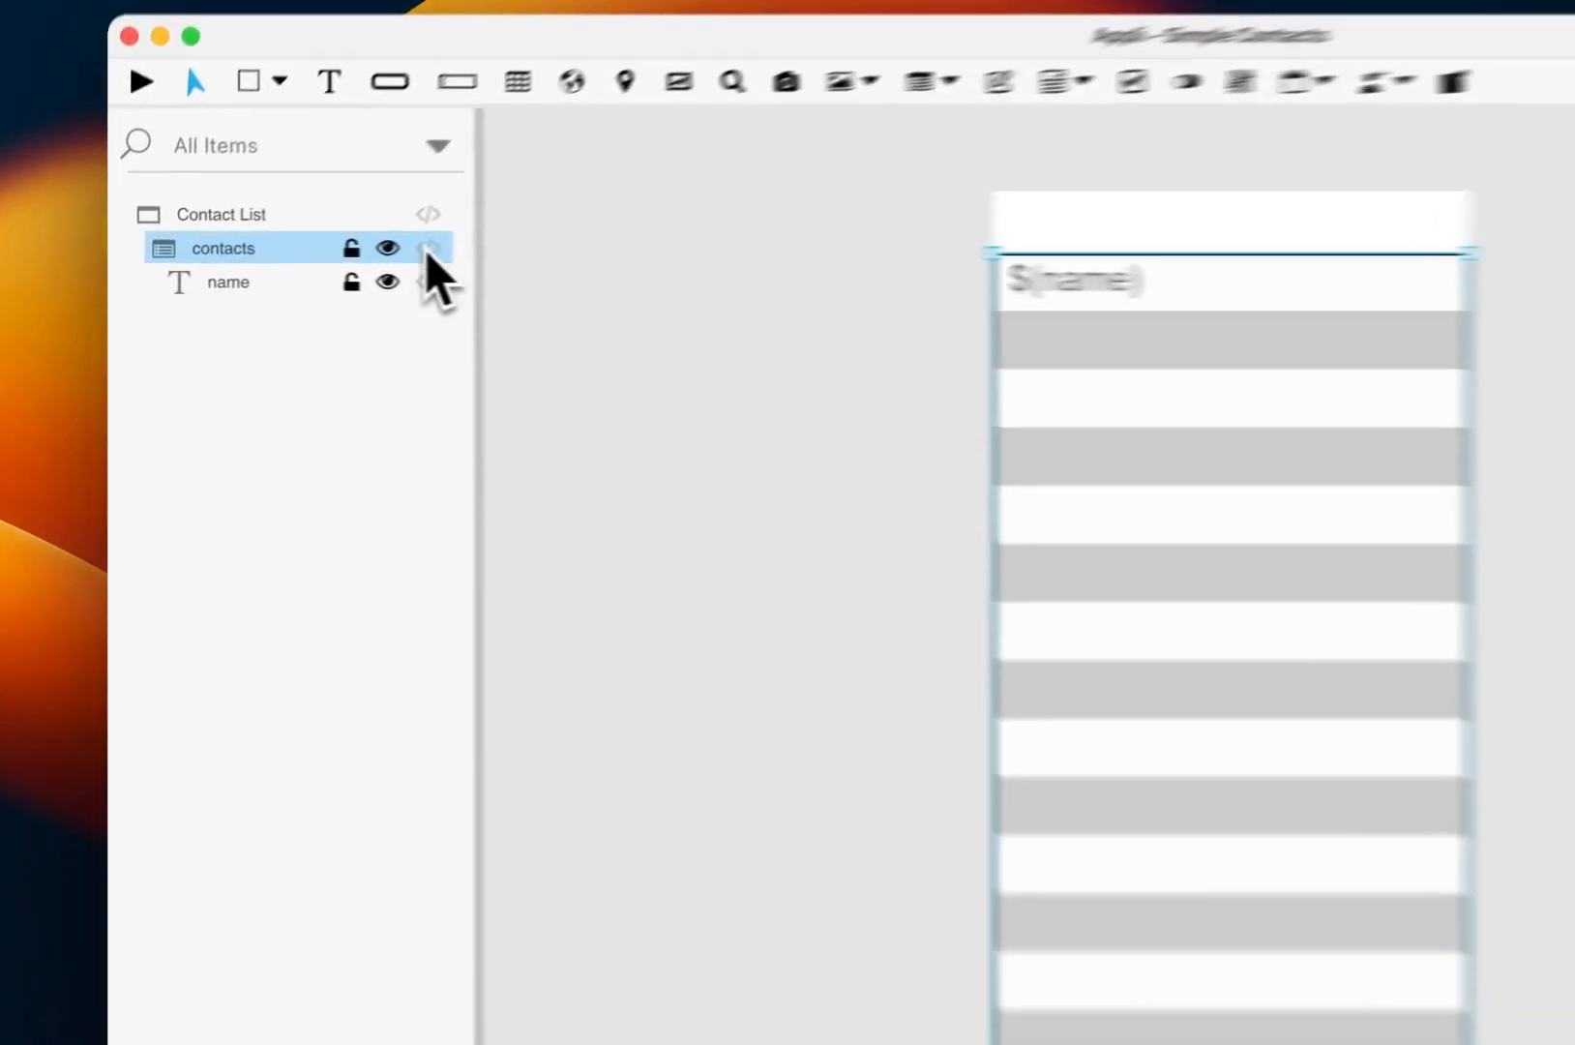
click(306, 274)
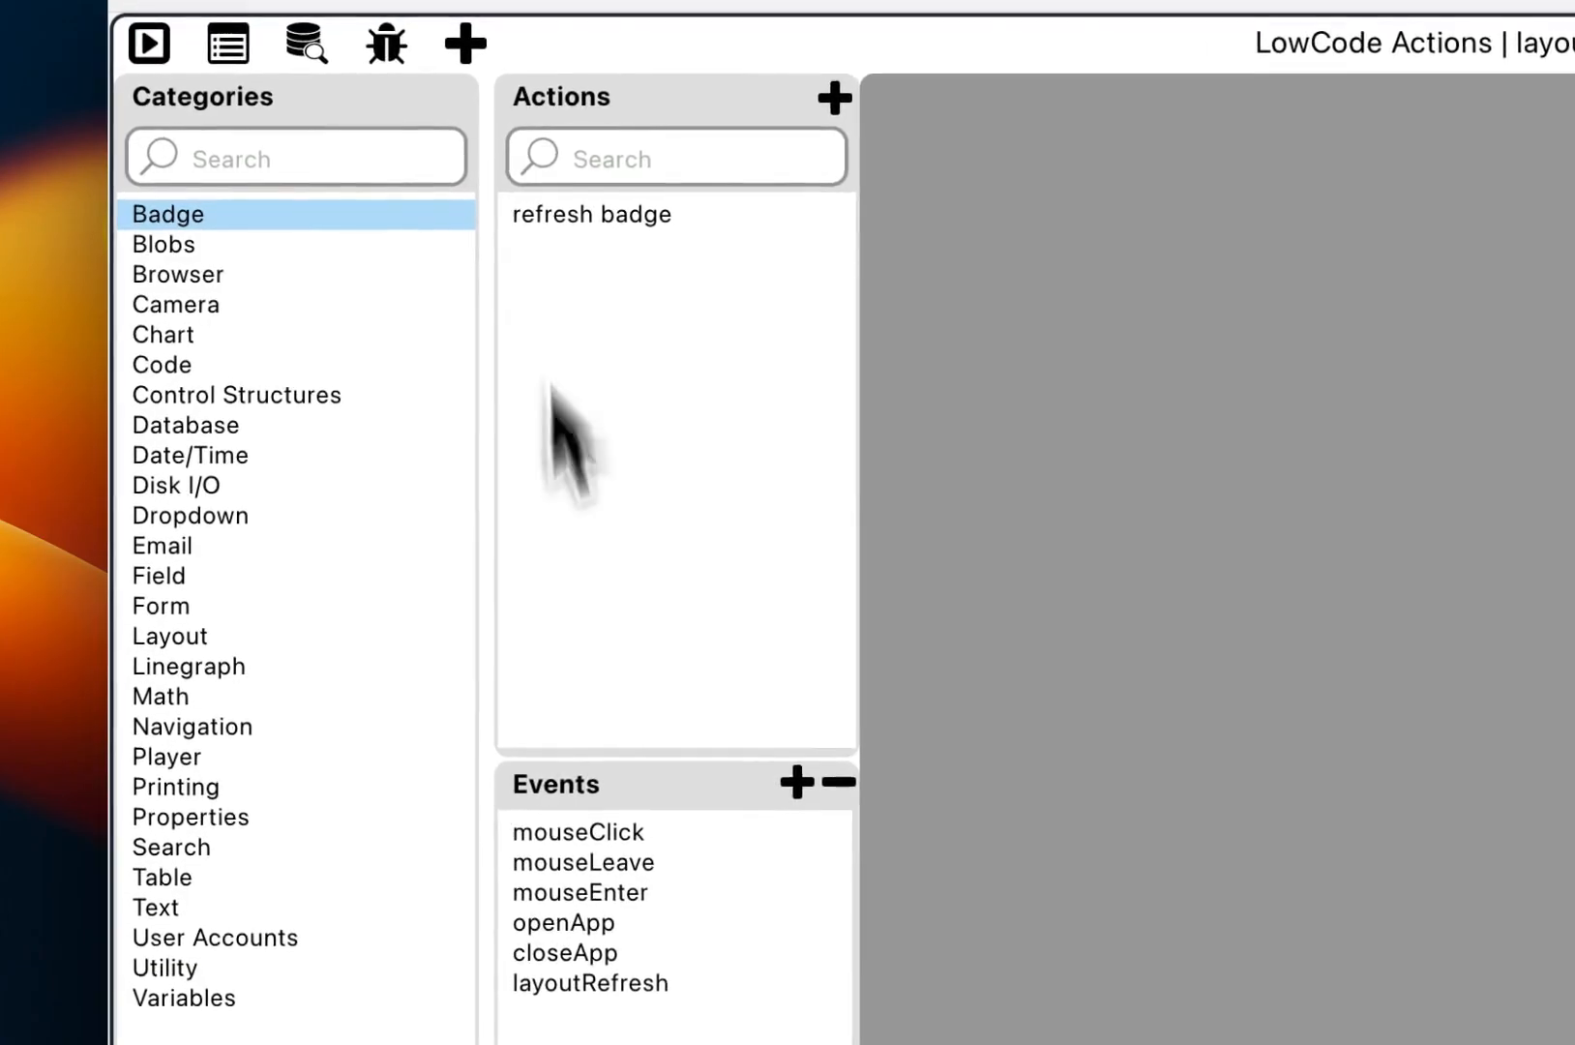
scroll(600, 648, down, 1)
click(619, 594)
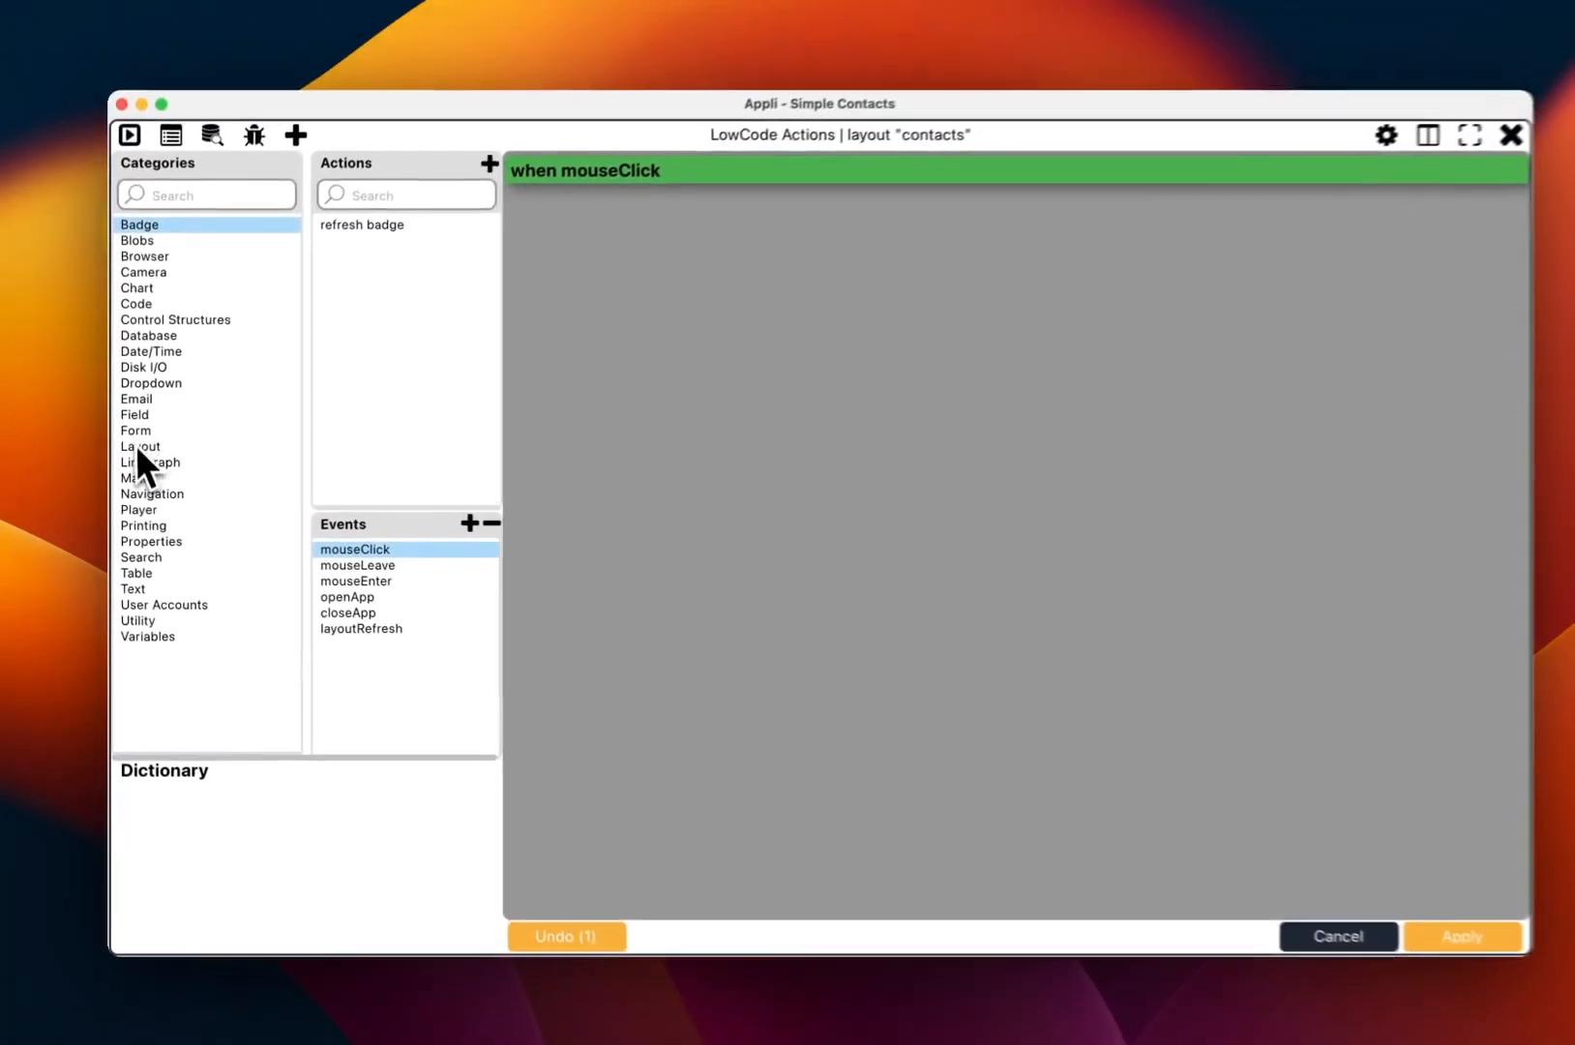
click(170, 396)
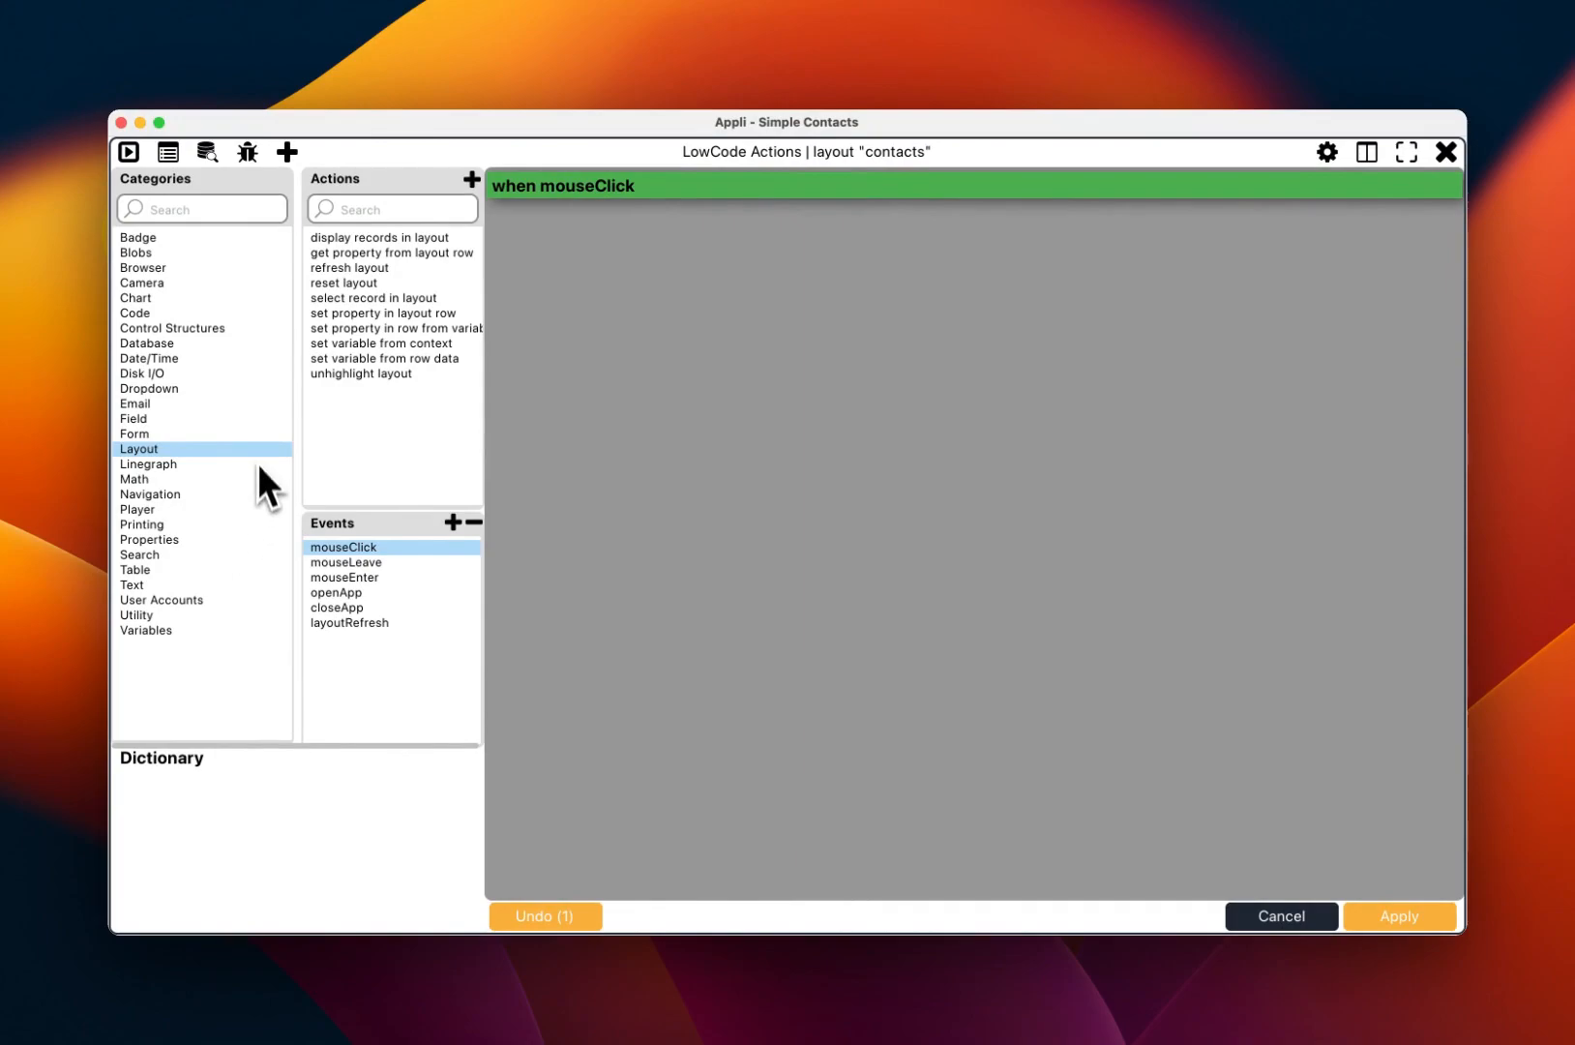
double_click(373, 346)
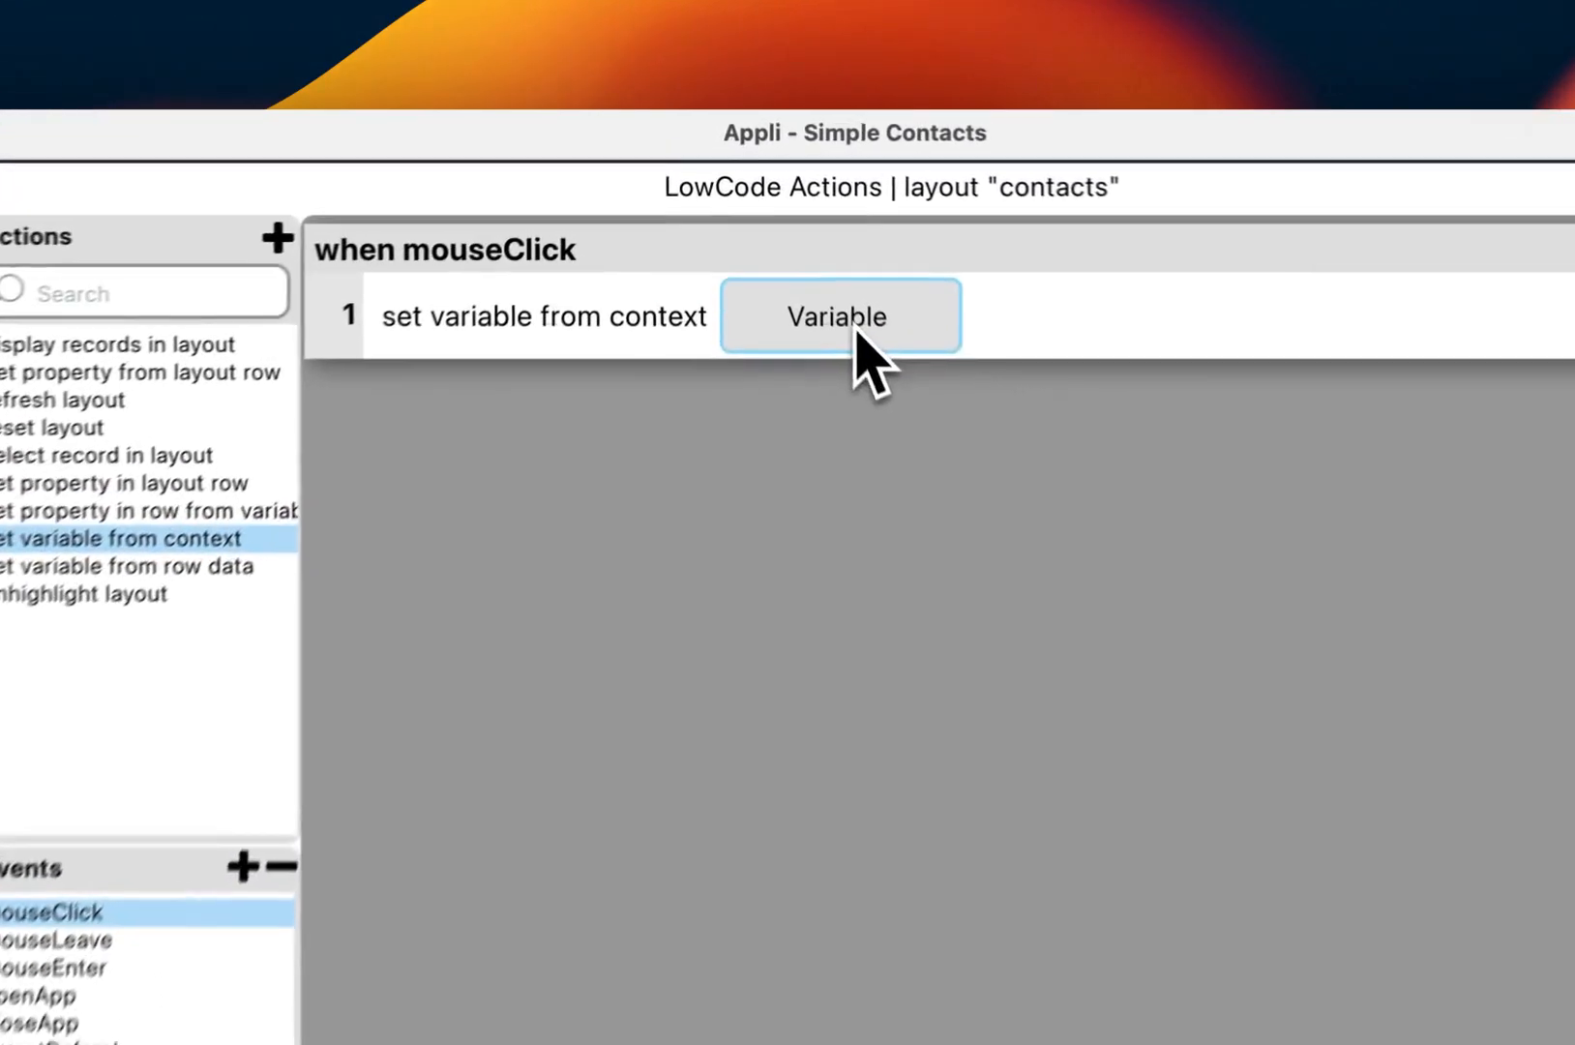
click(785, 227)
click(711, 238)
text(selected_record)
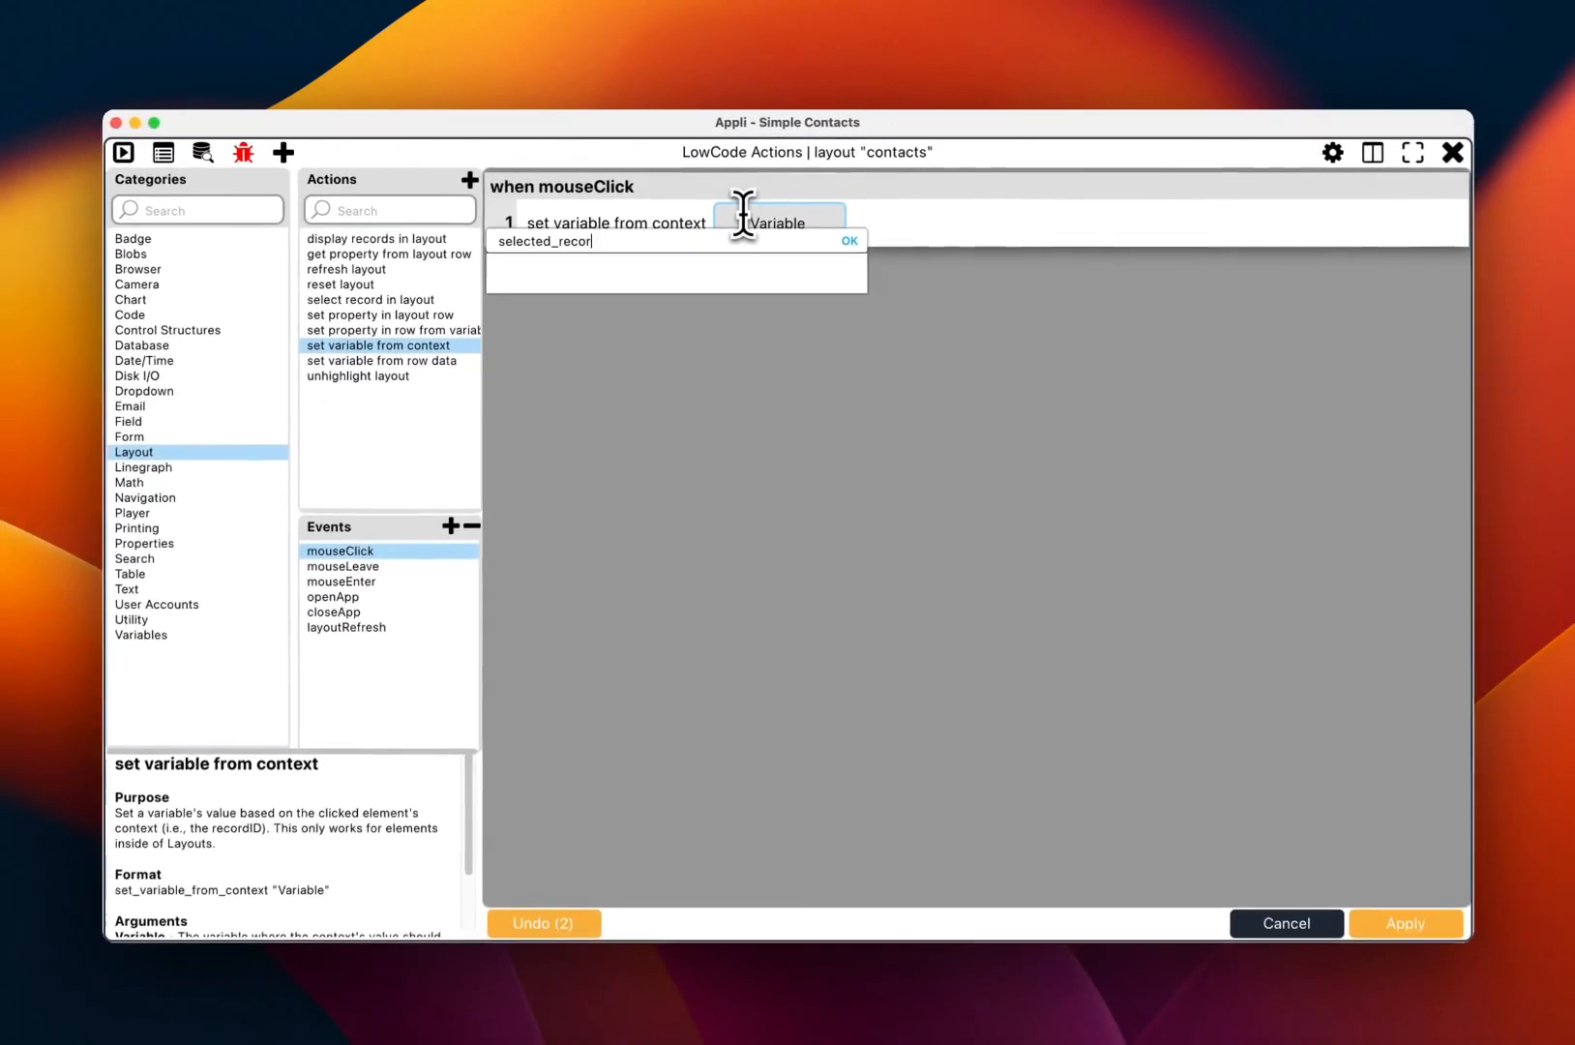
key(Return)
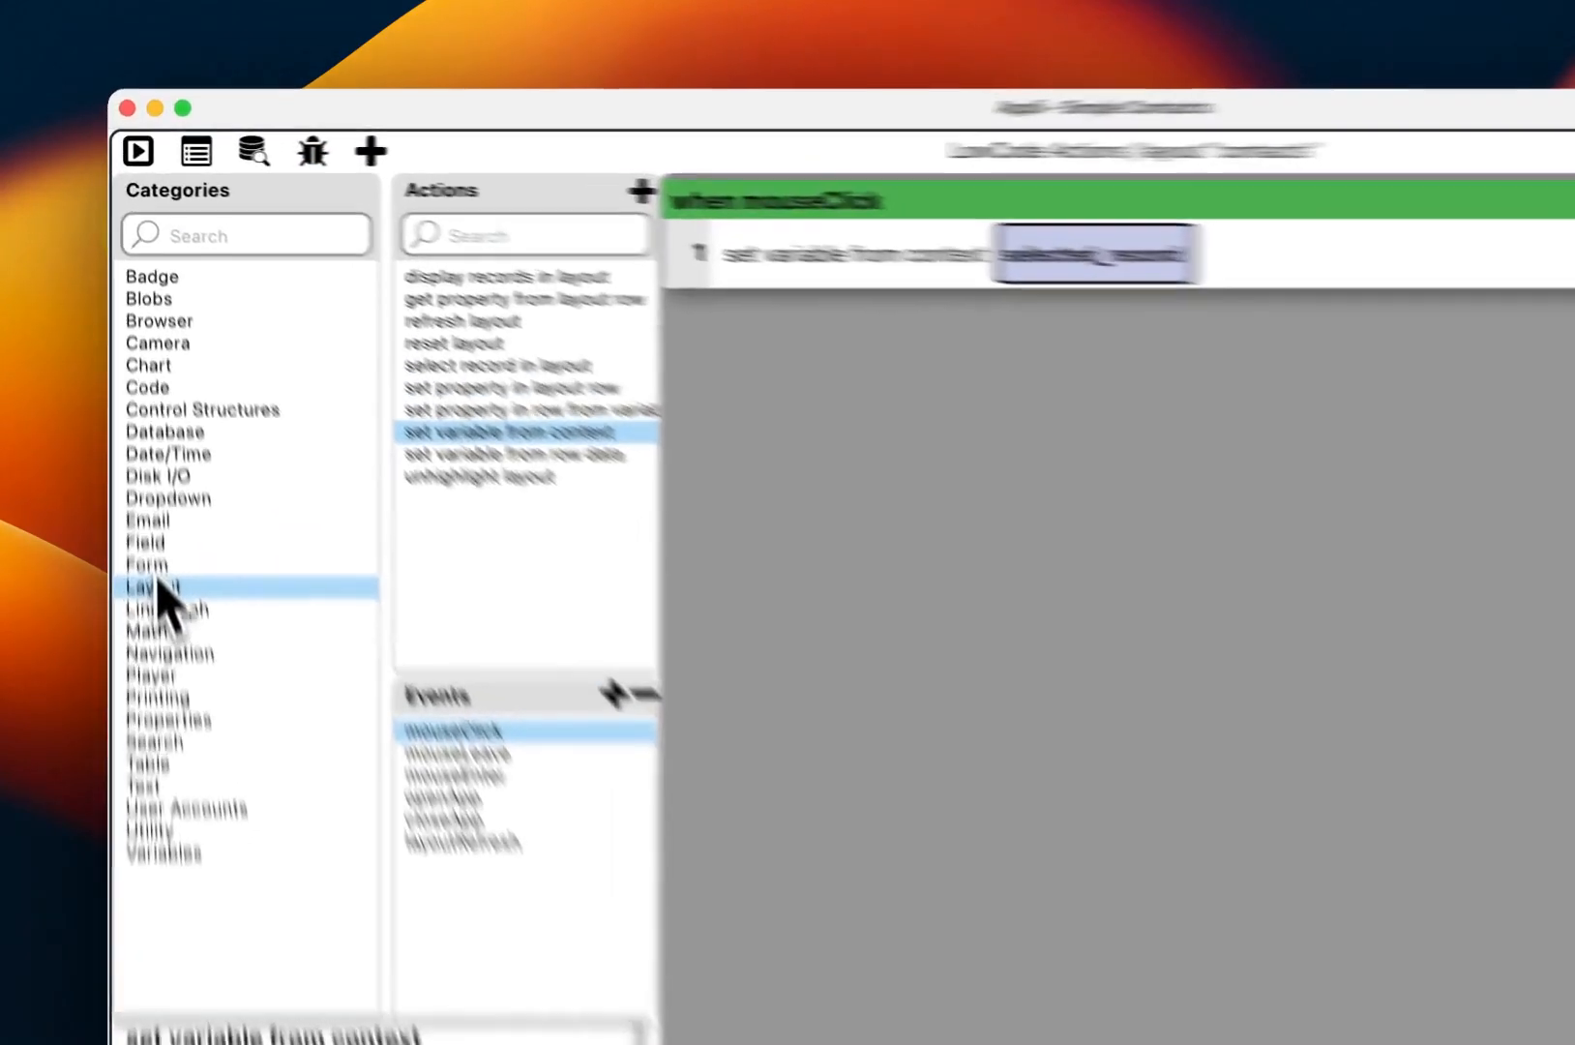
Step: Add a populate form data step filling the Contacts Form contact form using selected_record as record id
click(169, 433)
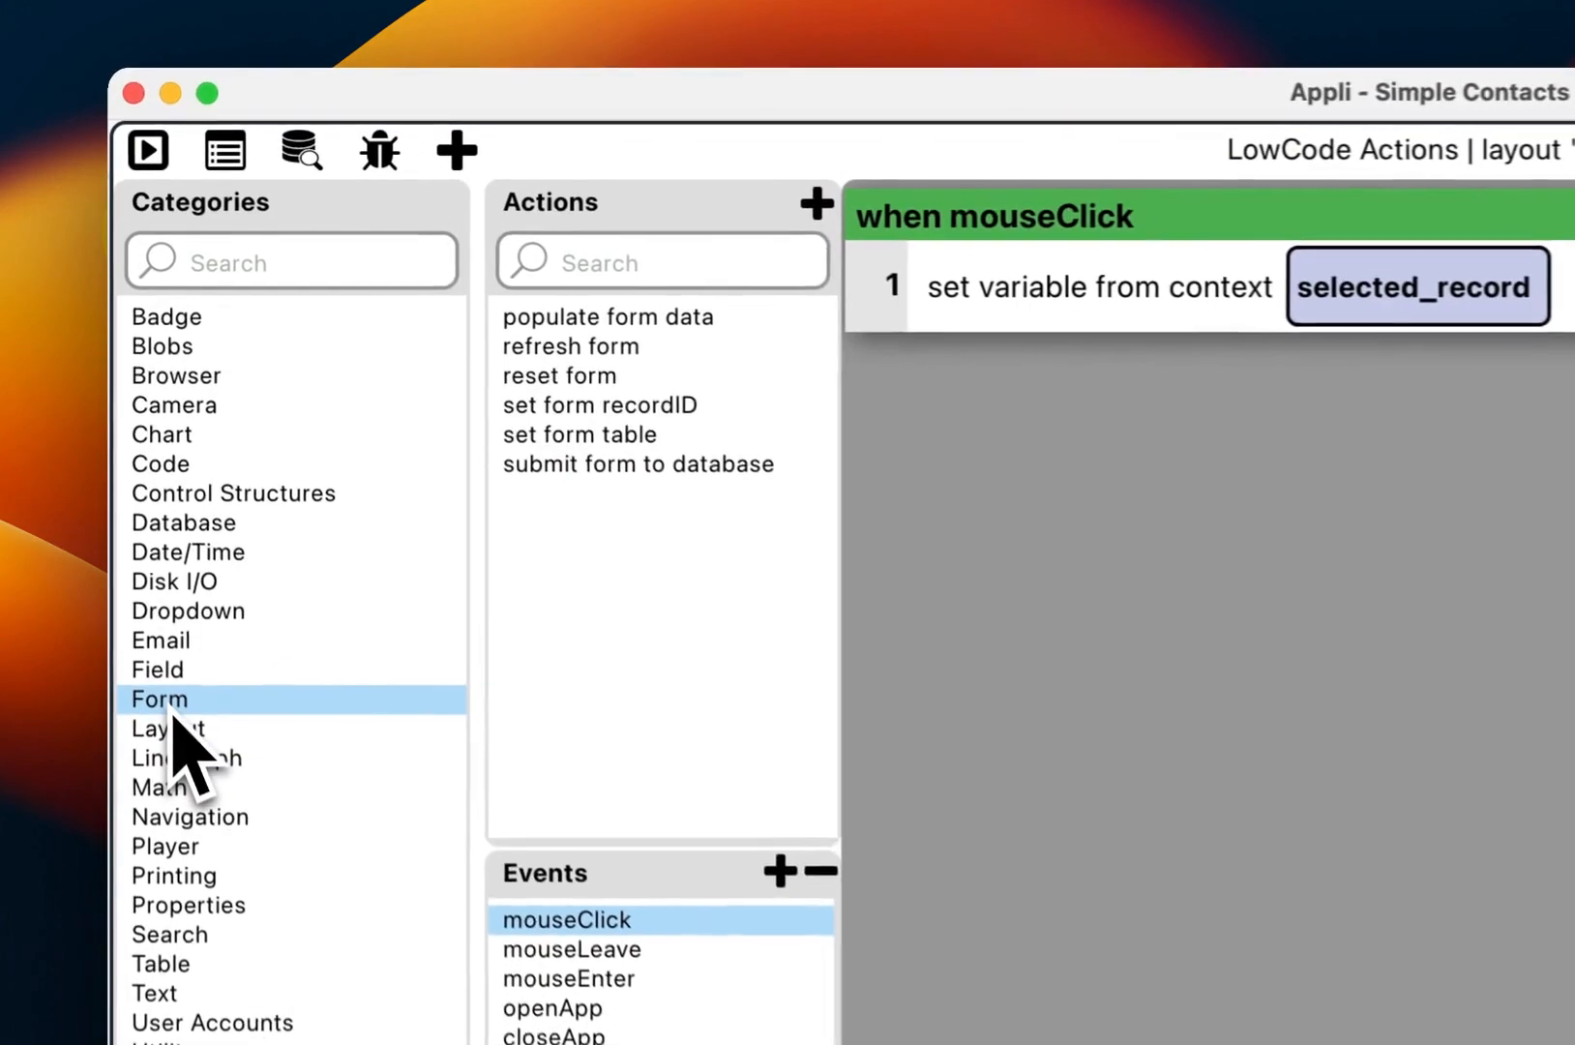
double_click(644, 324)
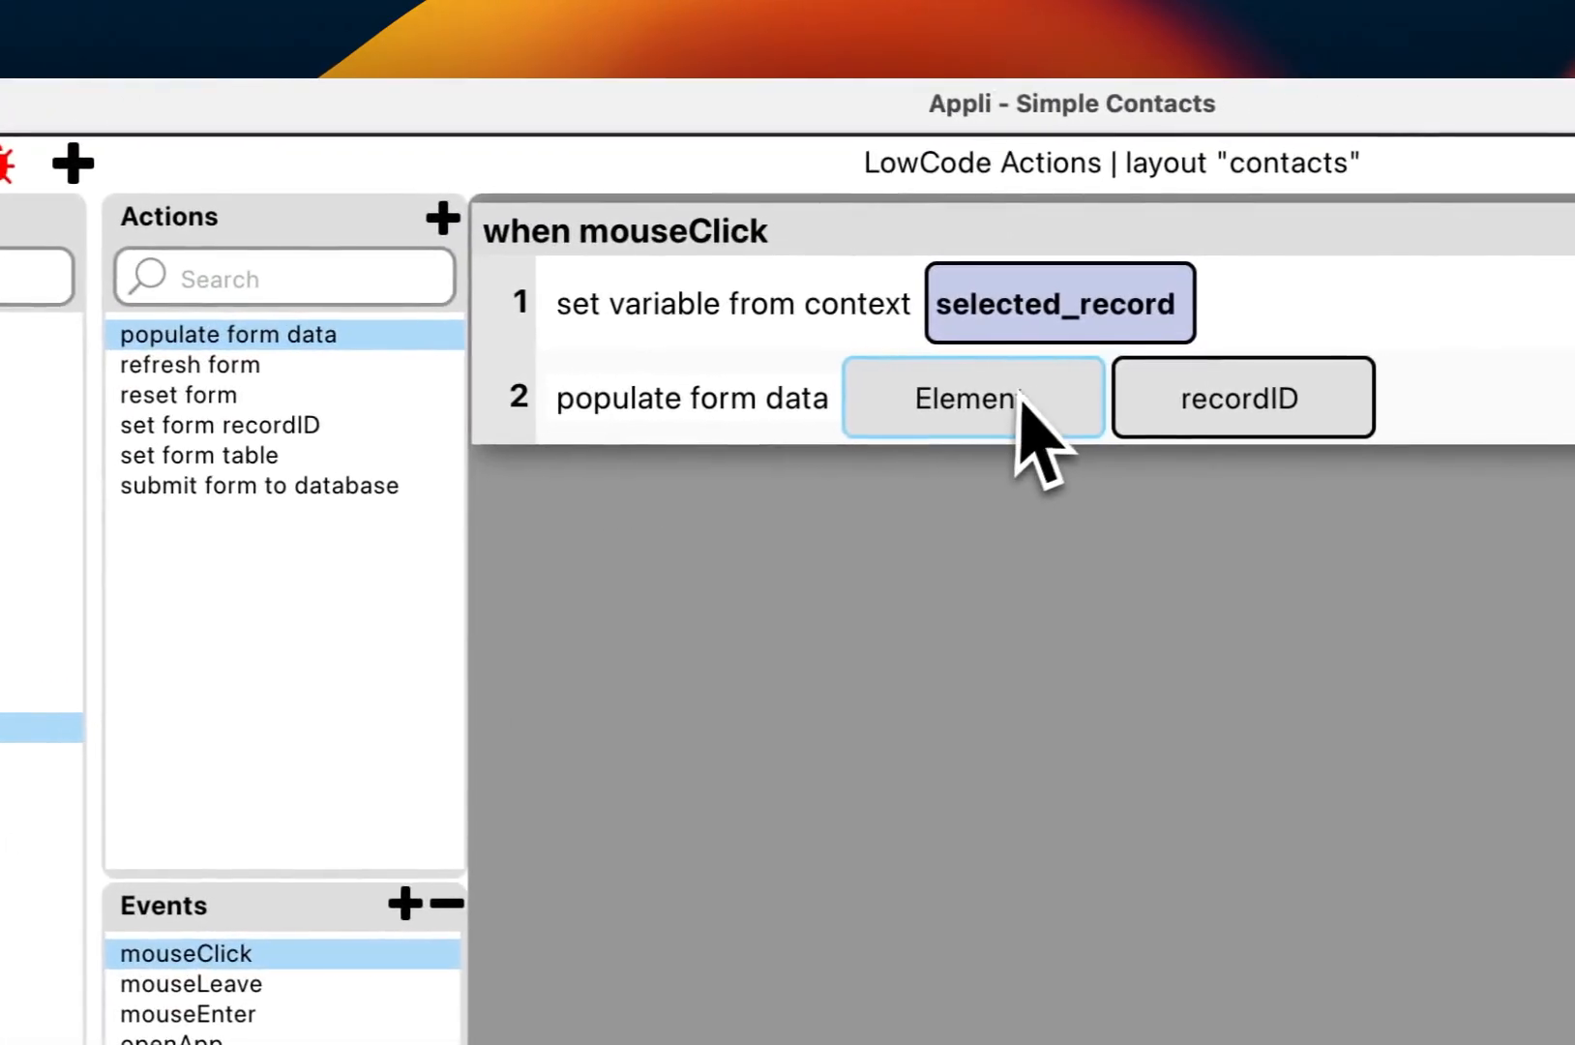
click(987, 425)
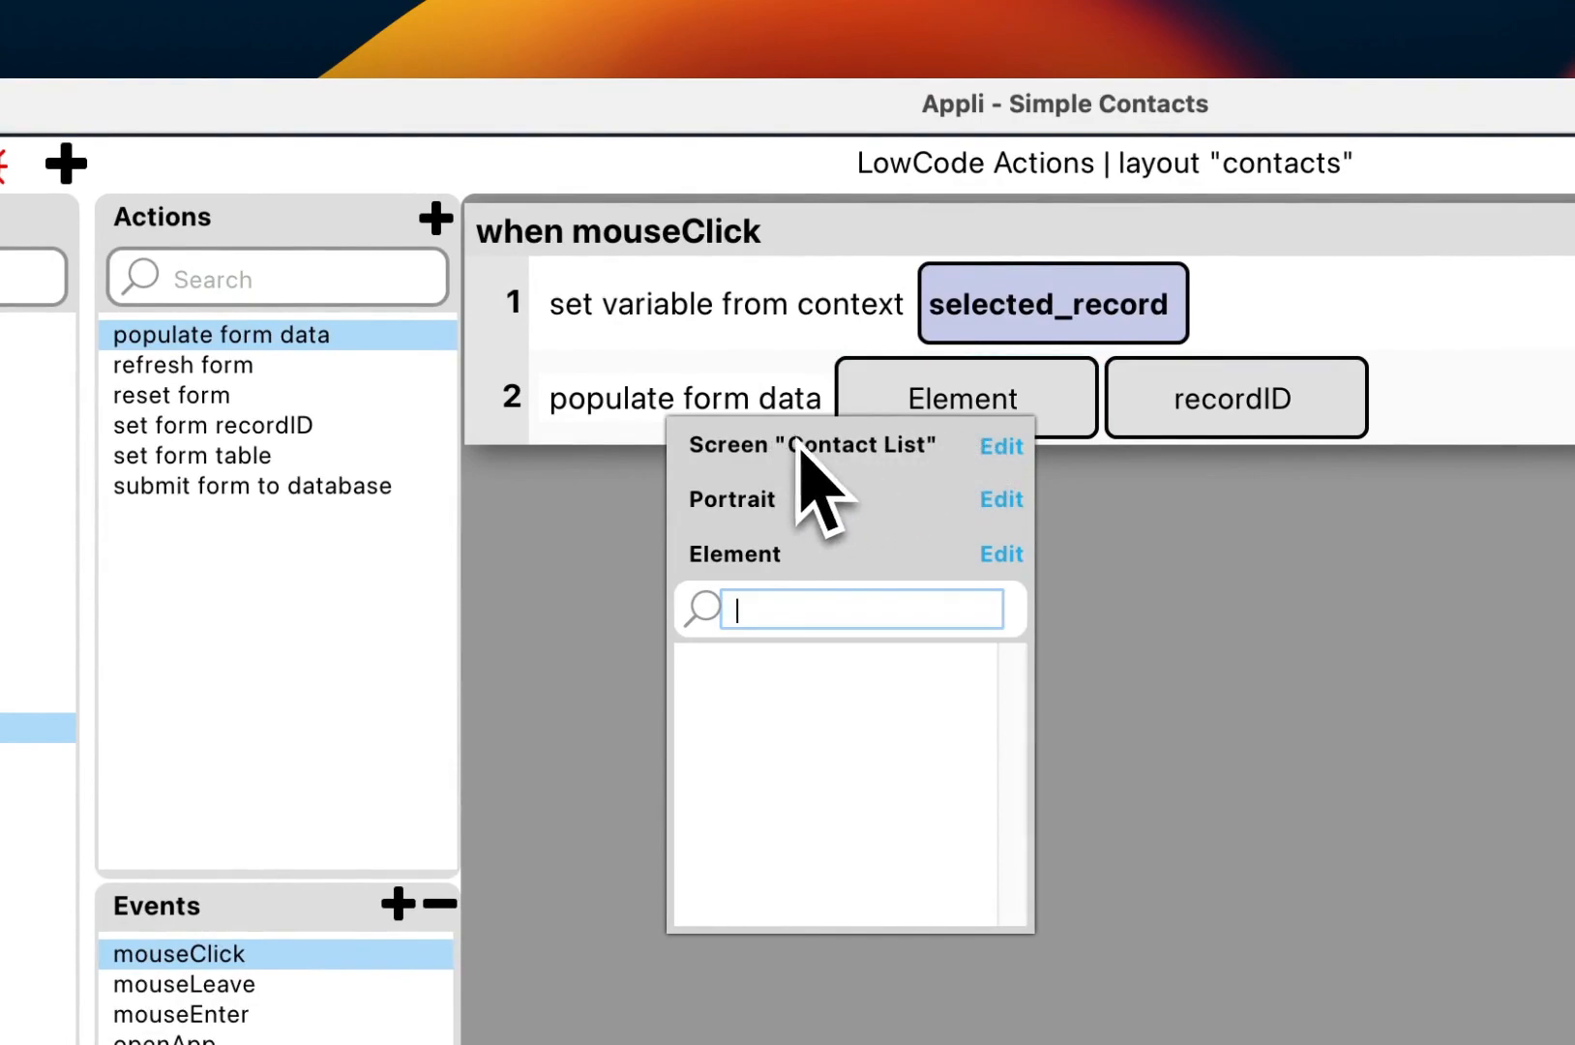
click(989, 453)
click(895, 549)
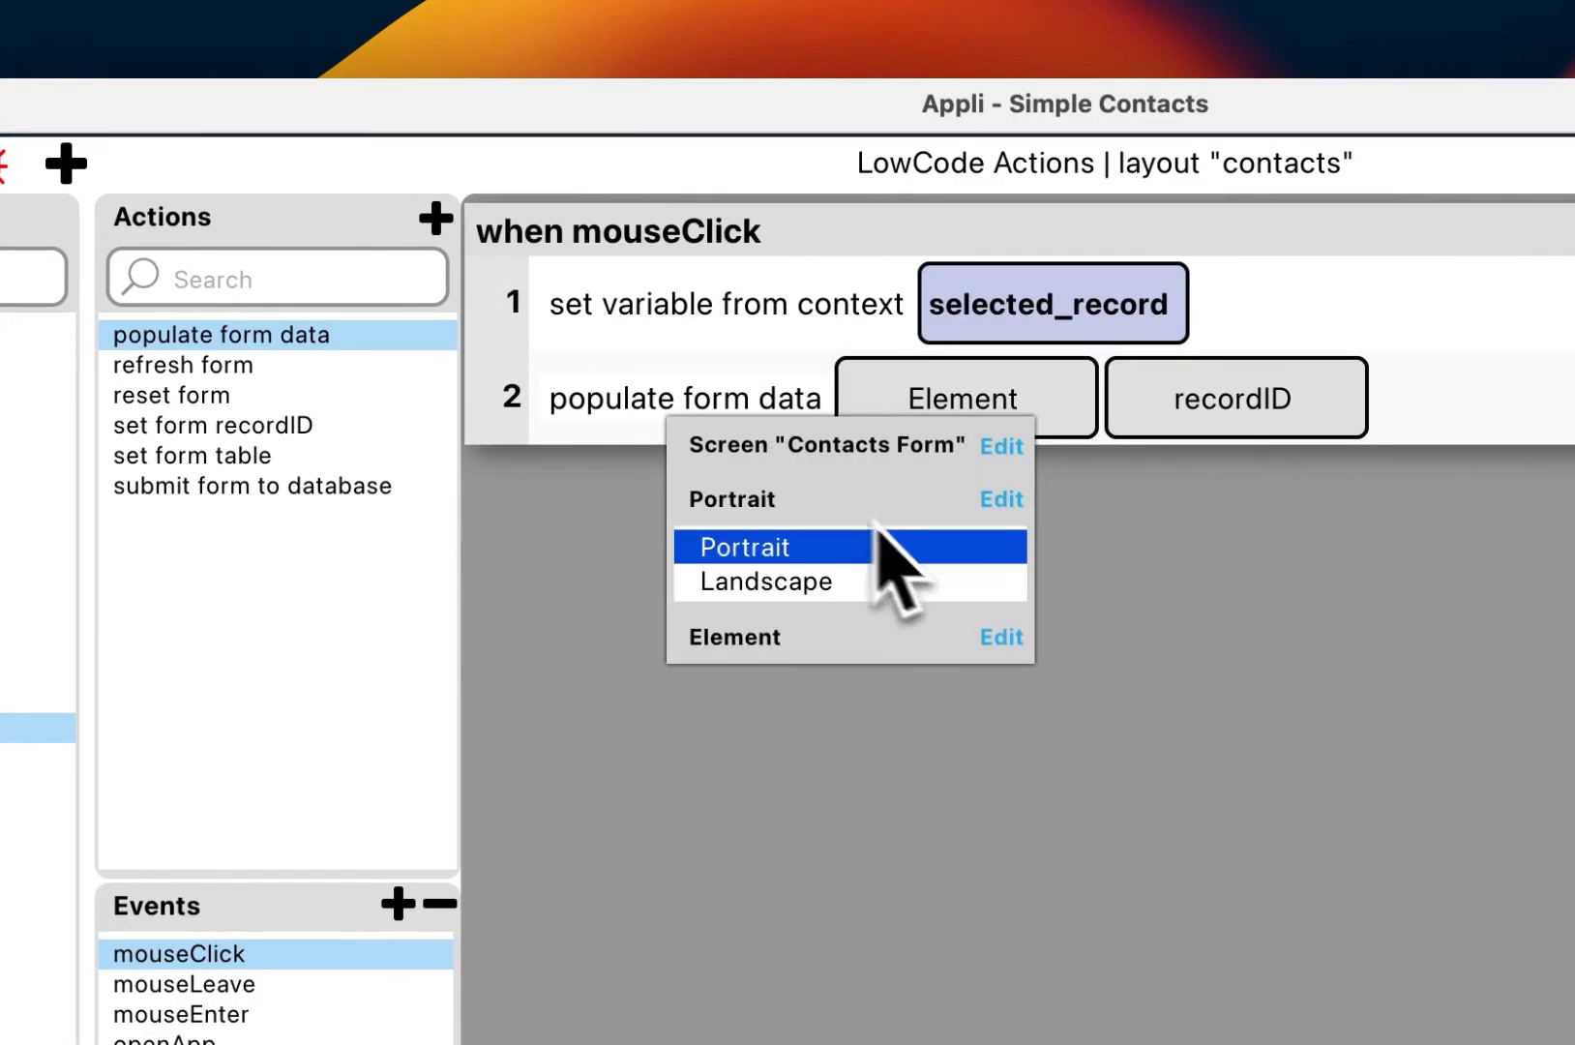
click(799, 558)
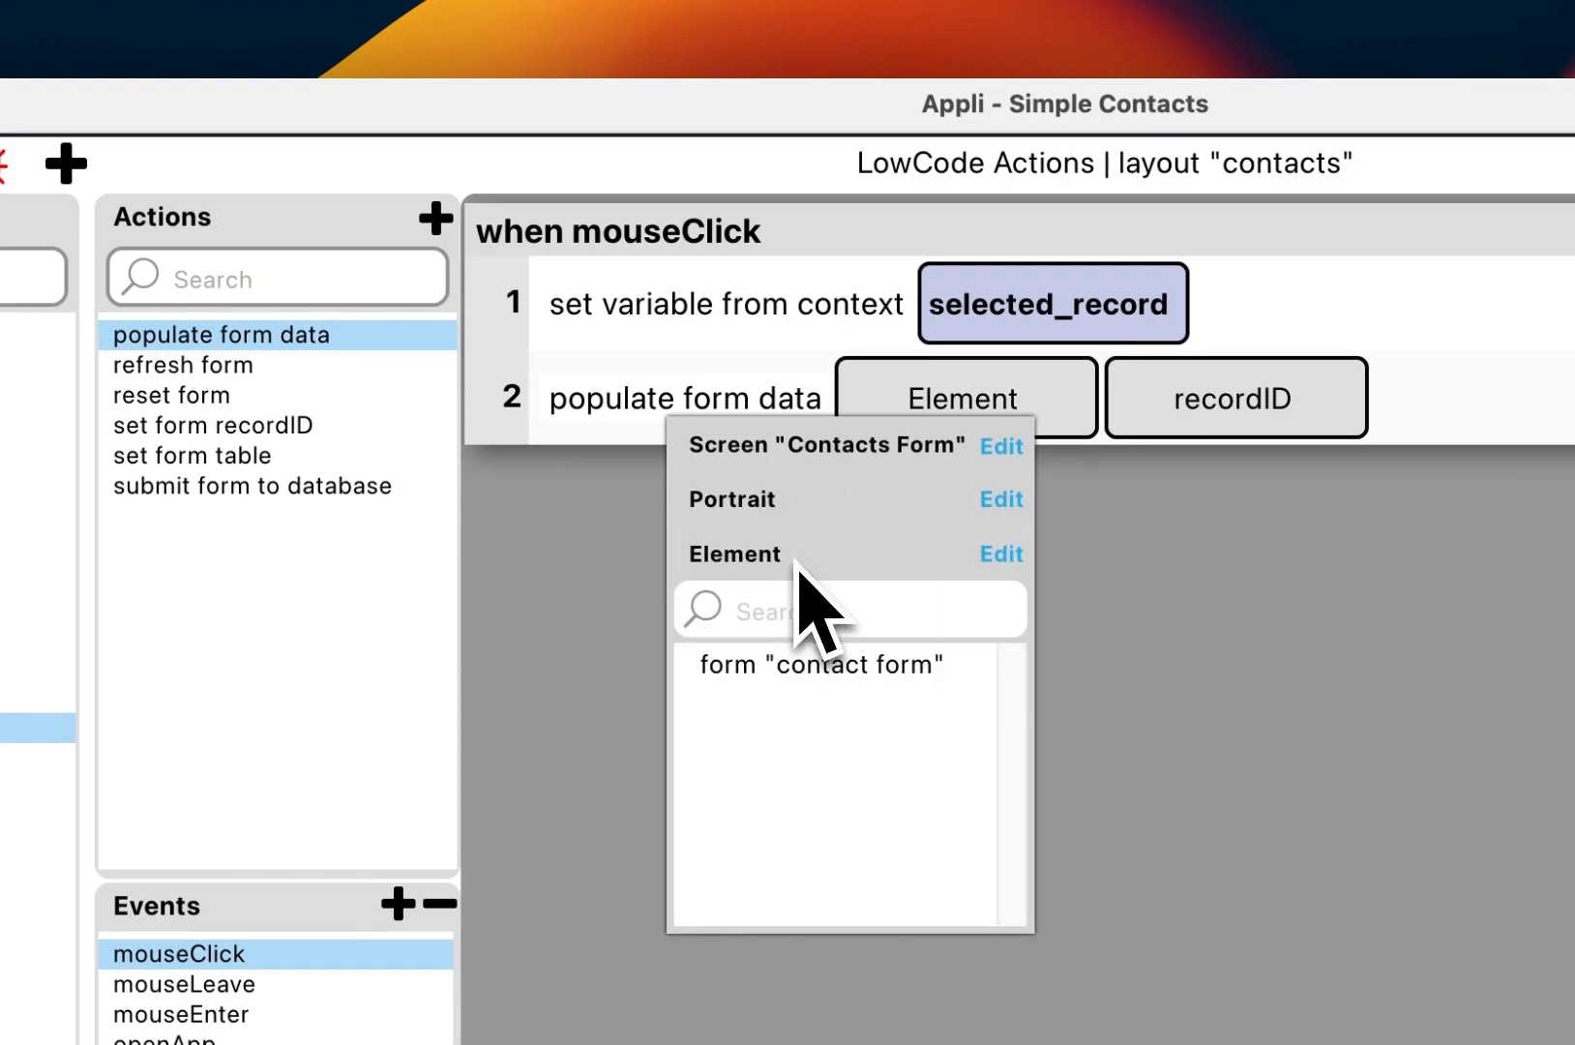
click(834, 677)
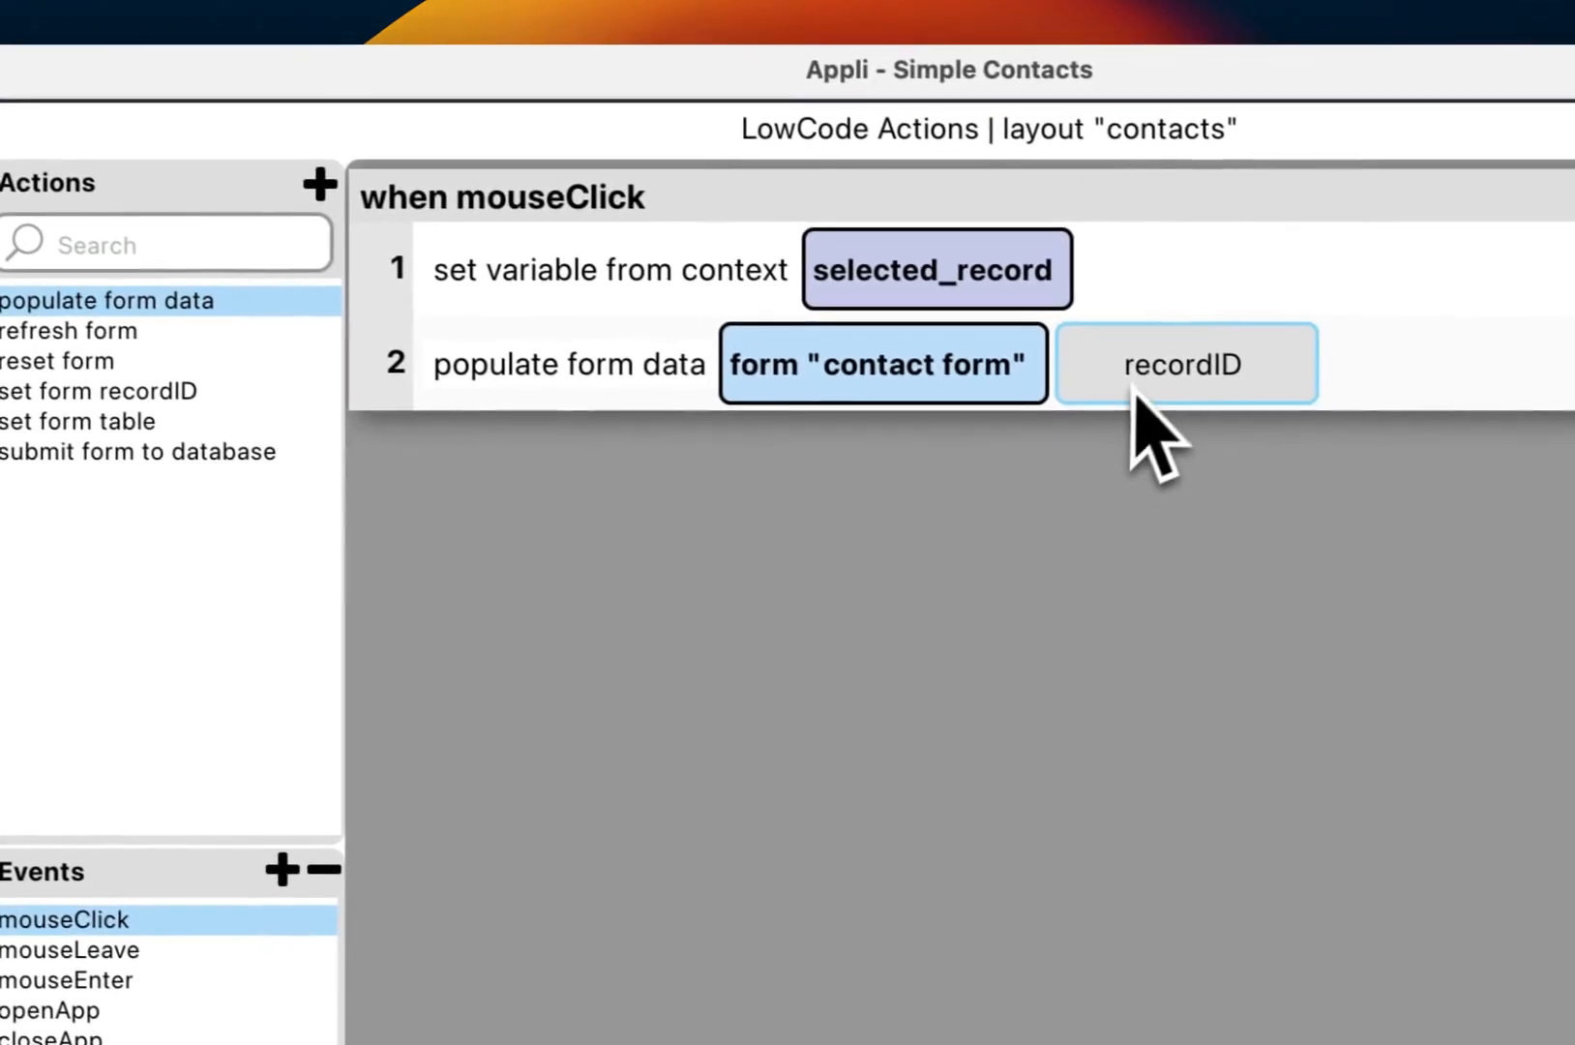
click(1138, 397)
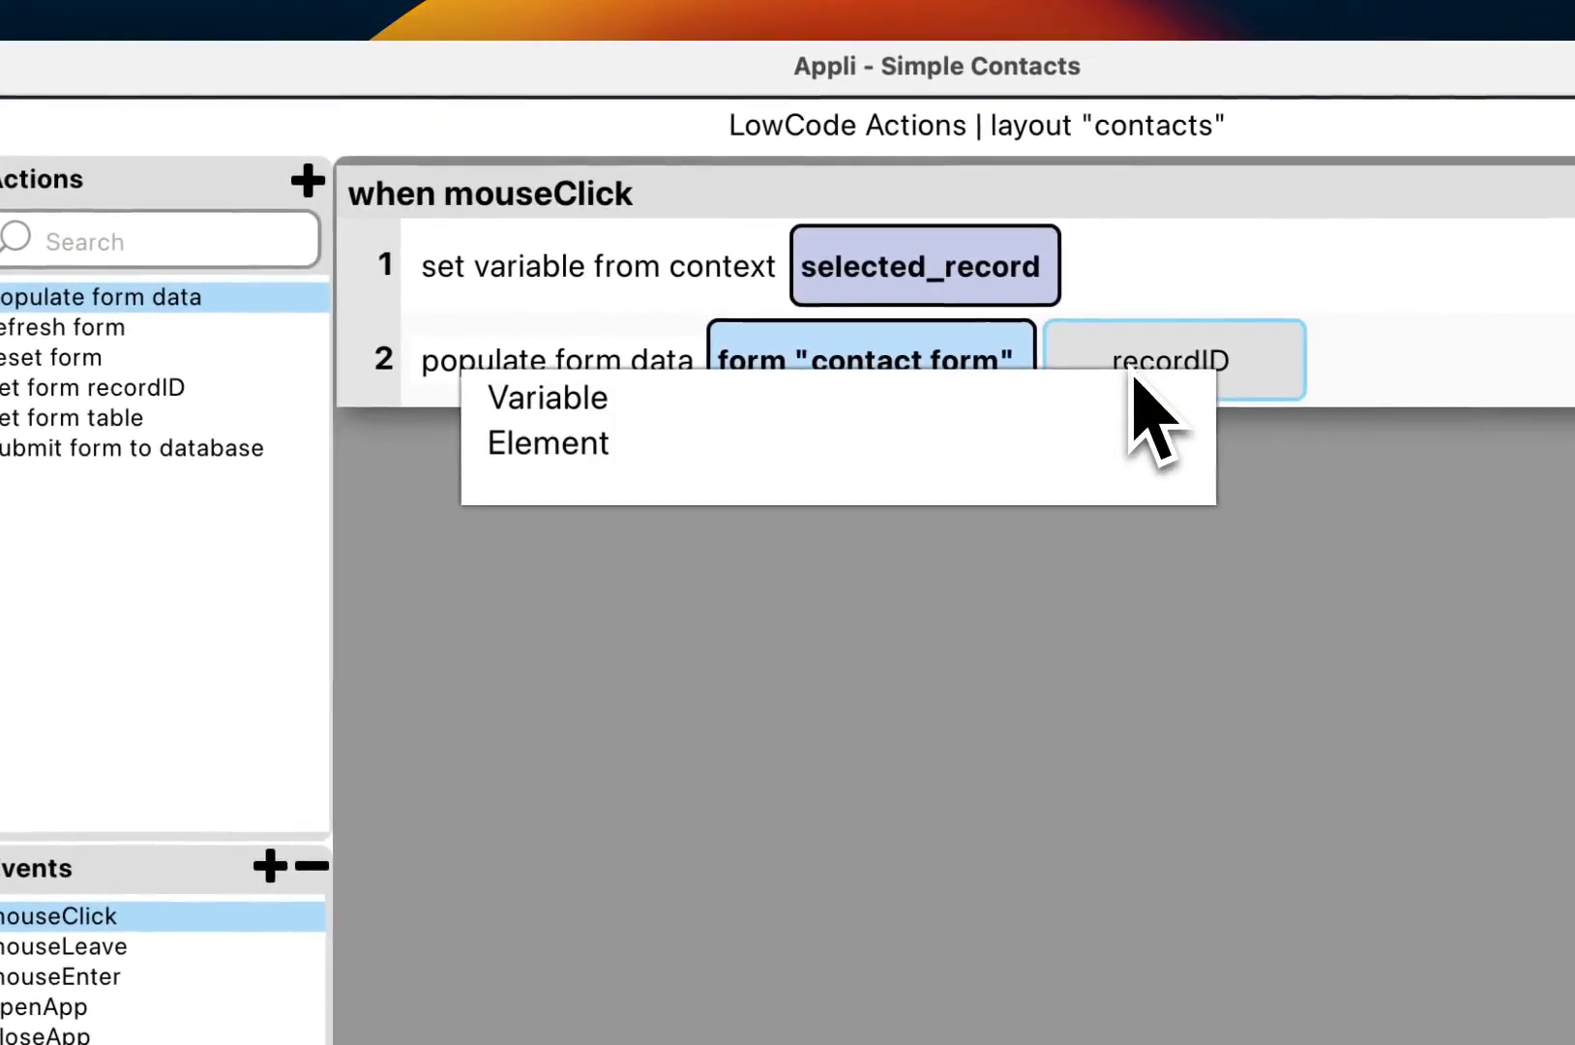
click(776, 400)
click(678, 473)
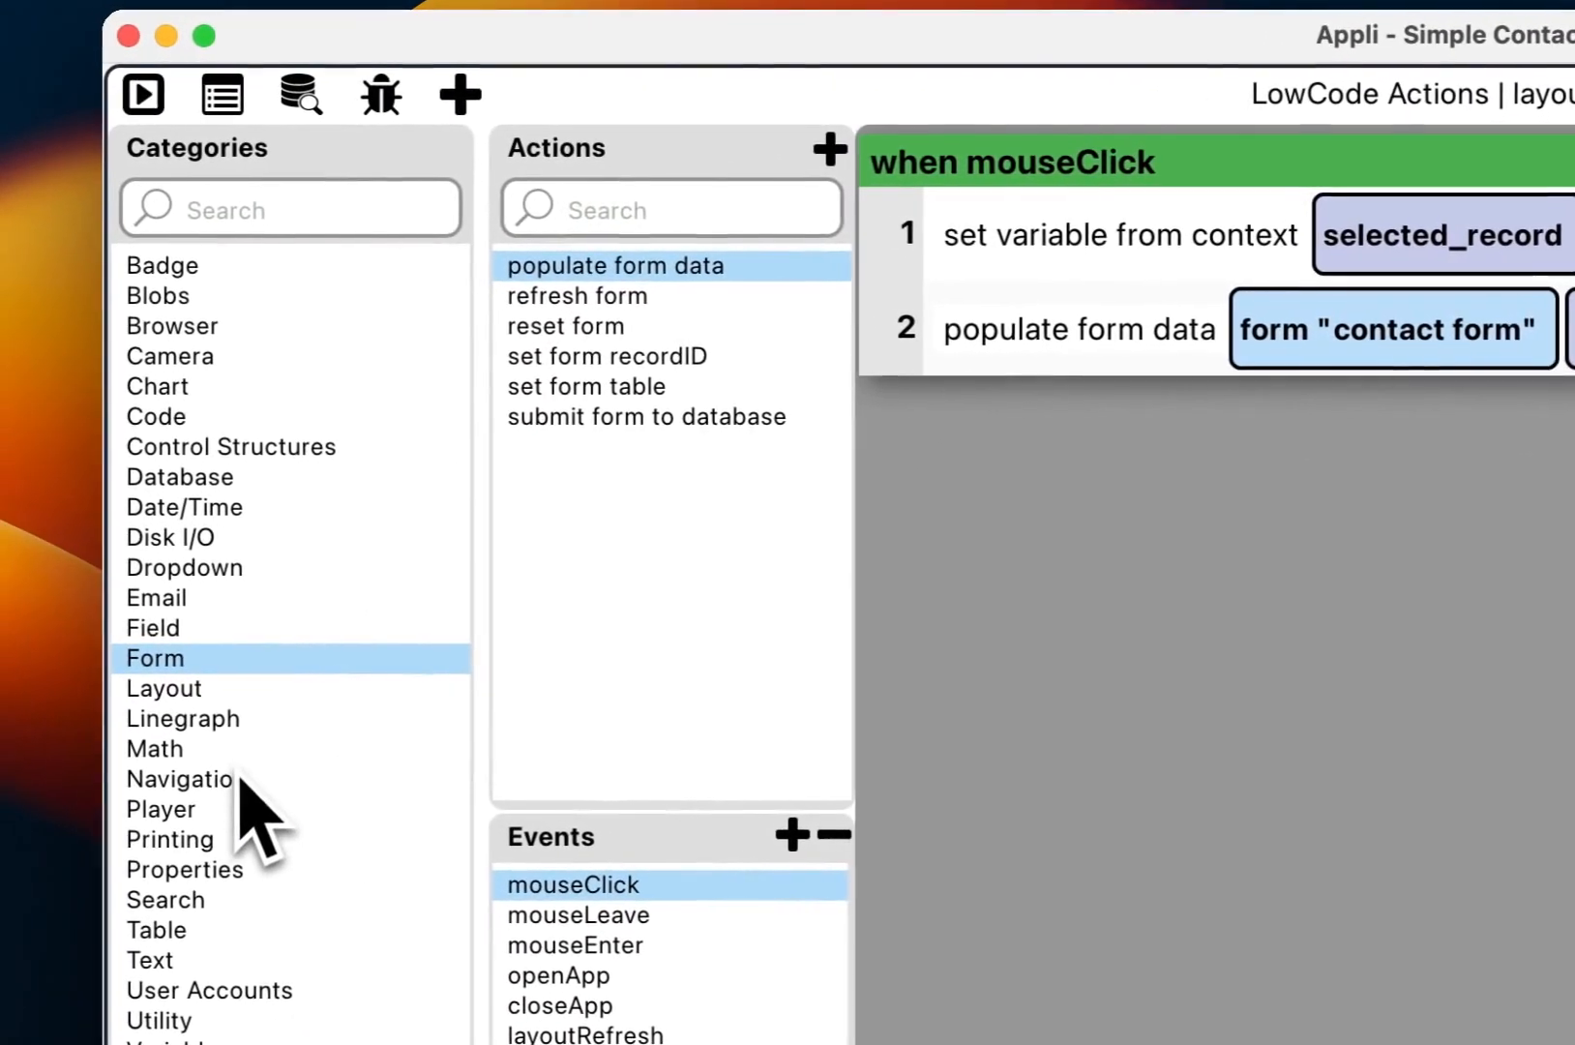
Step: Add a go screen step to Contacts Form and save the row-click script
click(240, 782)
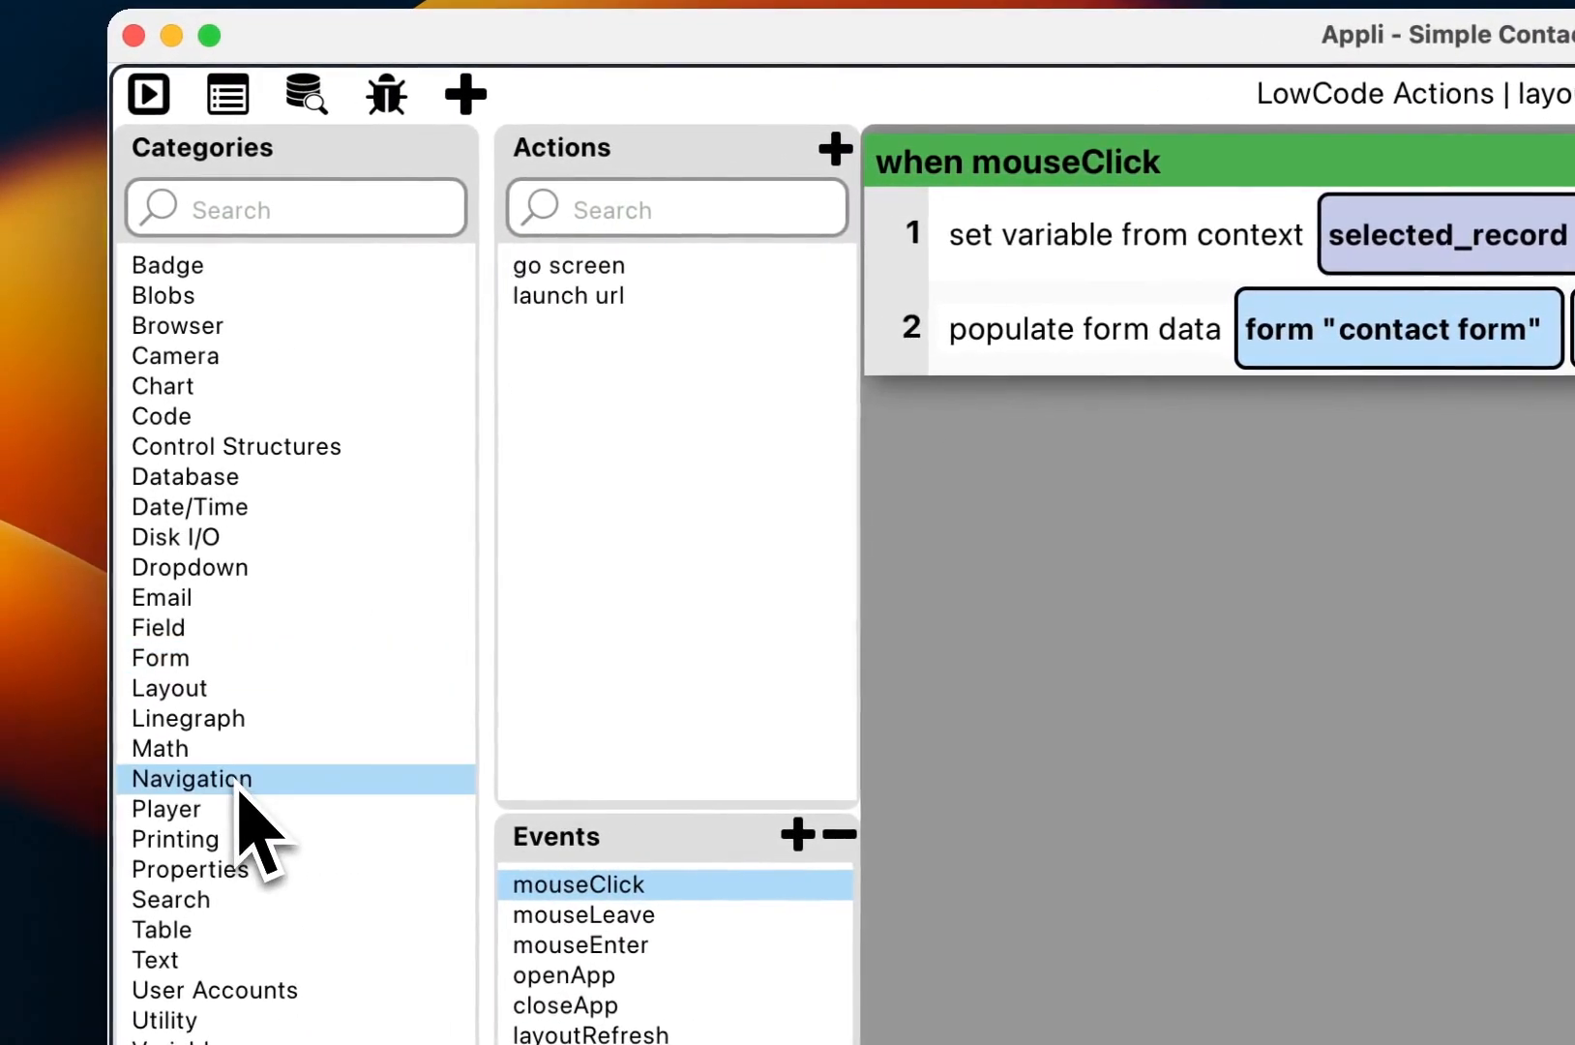
click(594, 275)
double_click(599, 276)
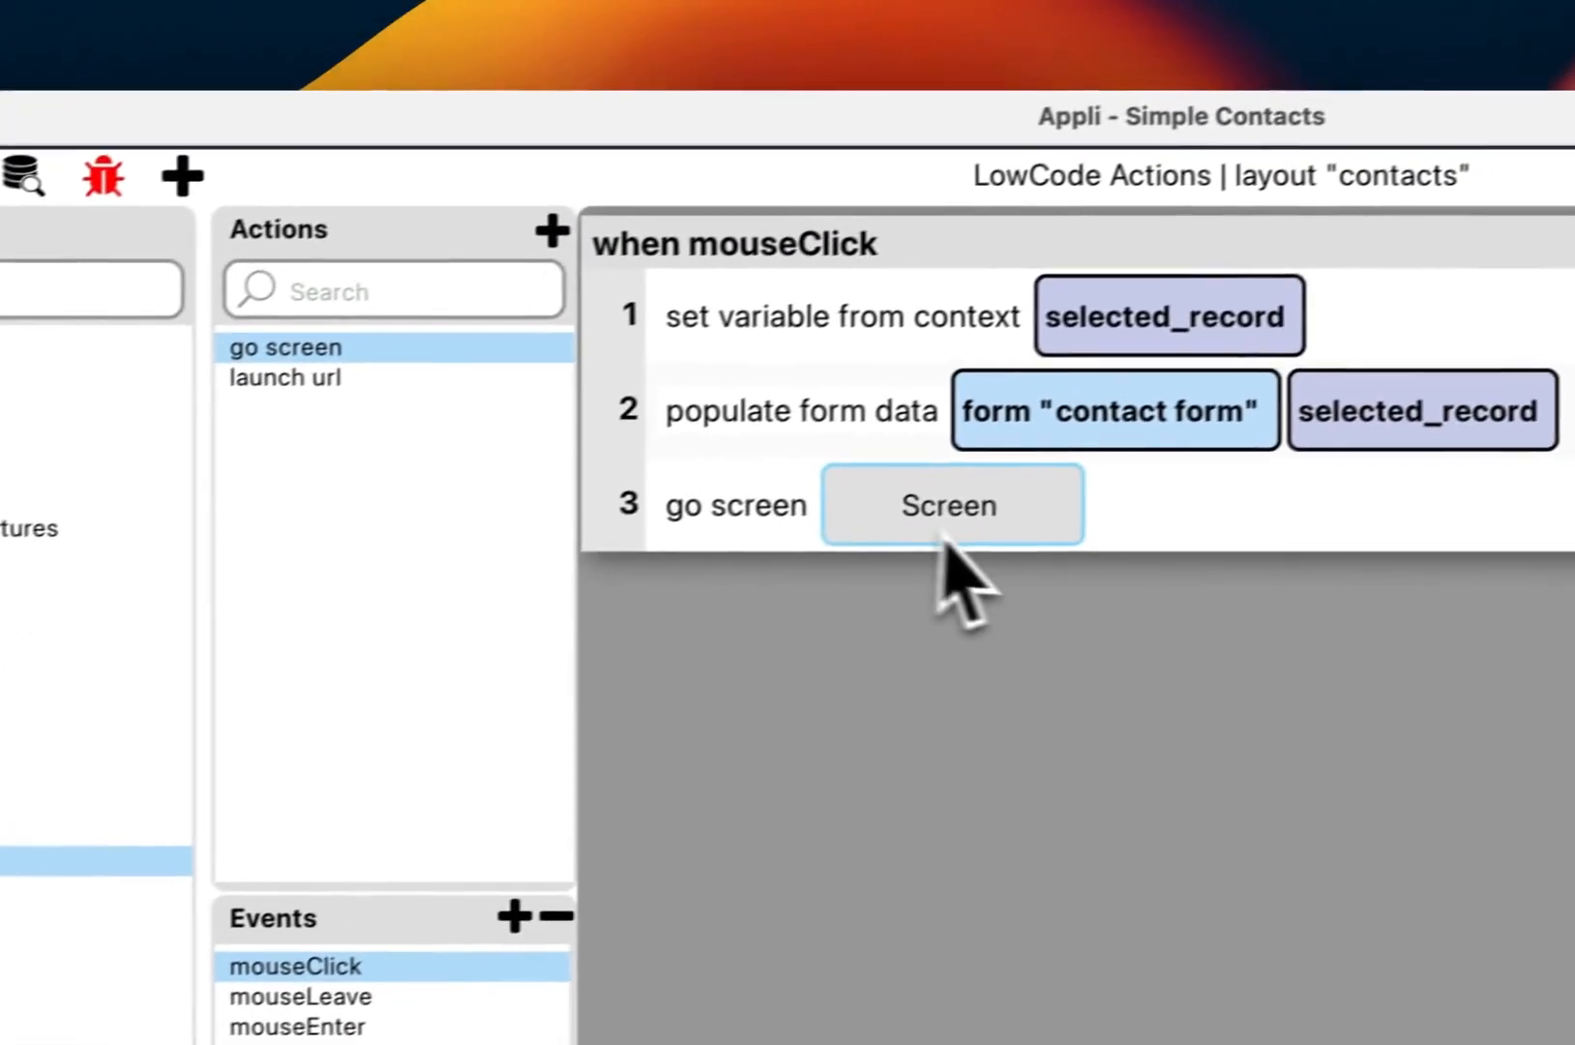
click(1262, 424)
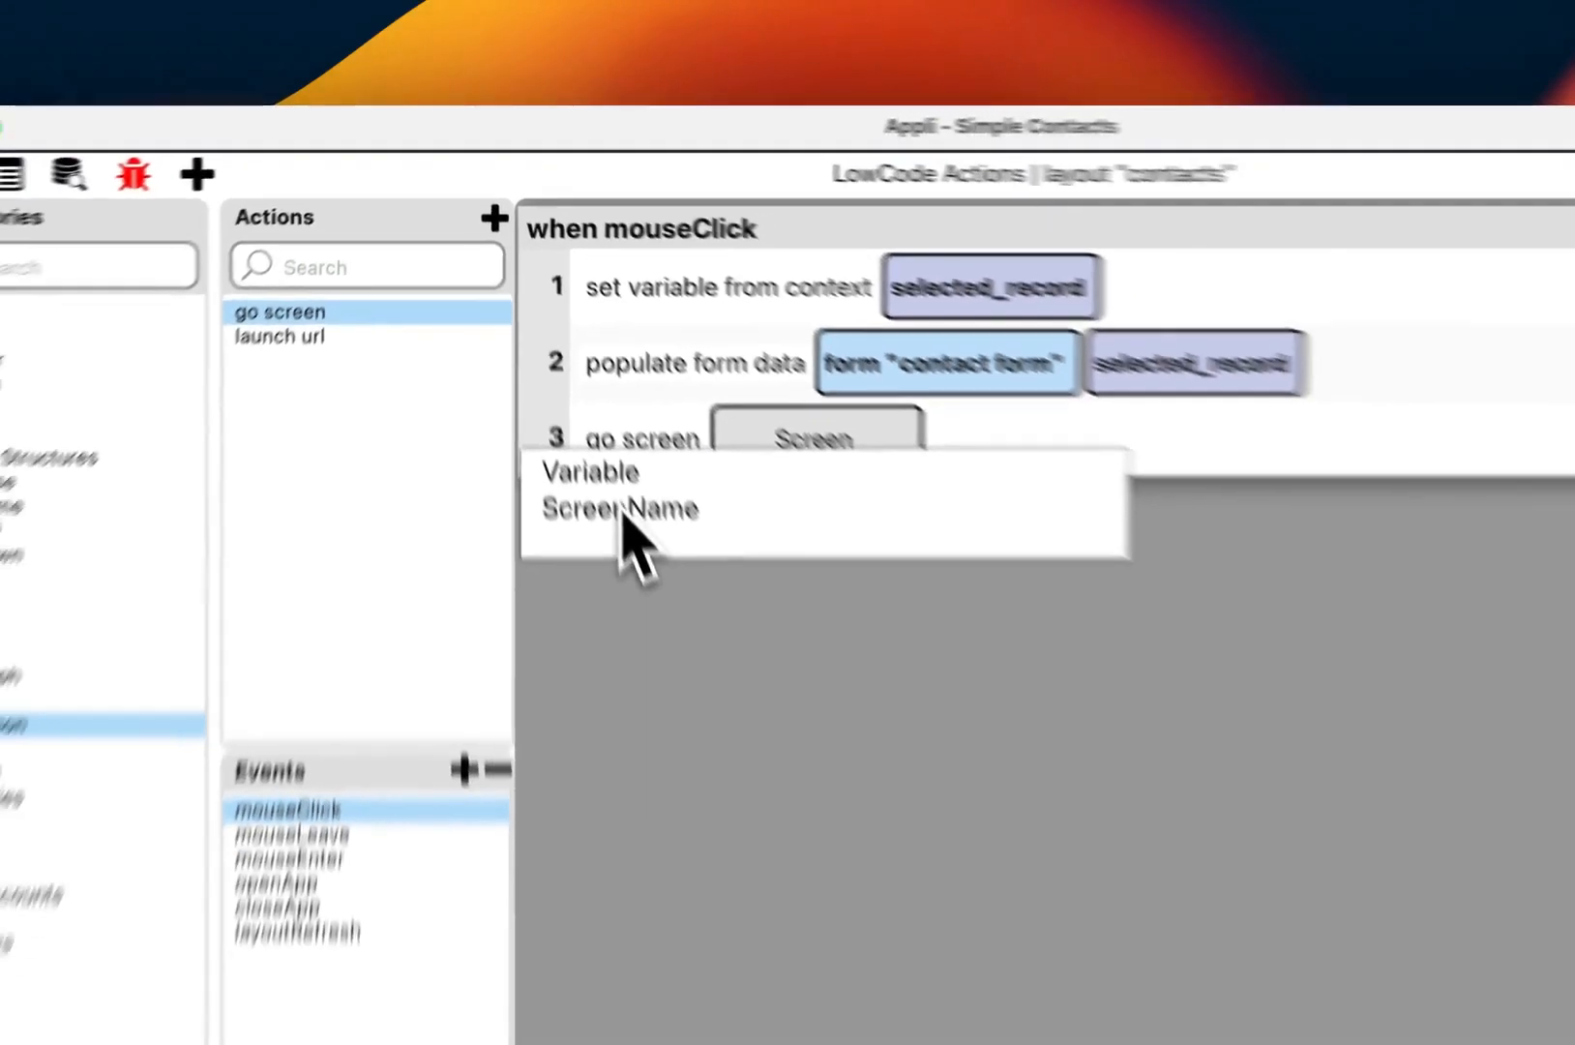
click(672, 602)
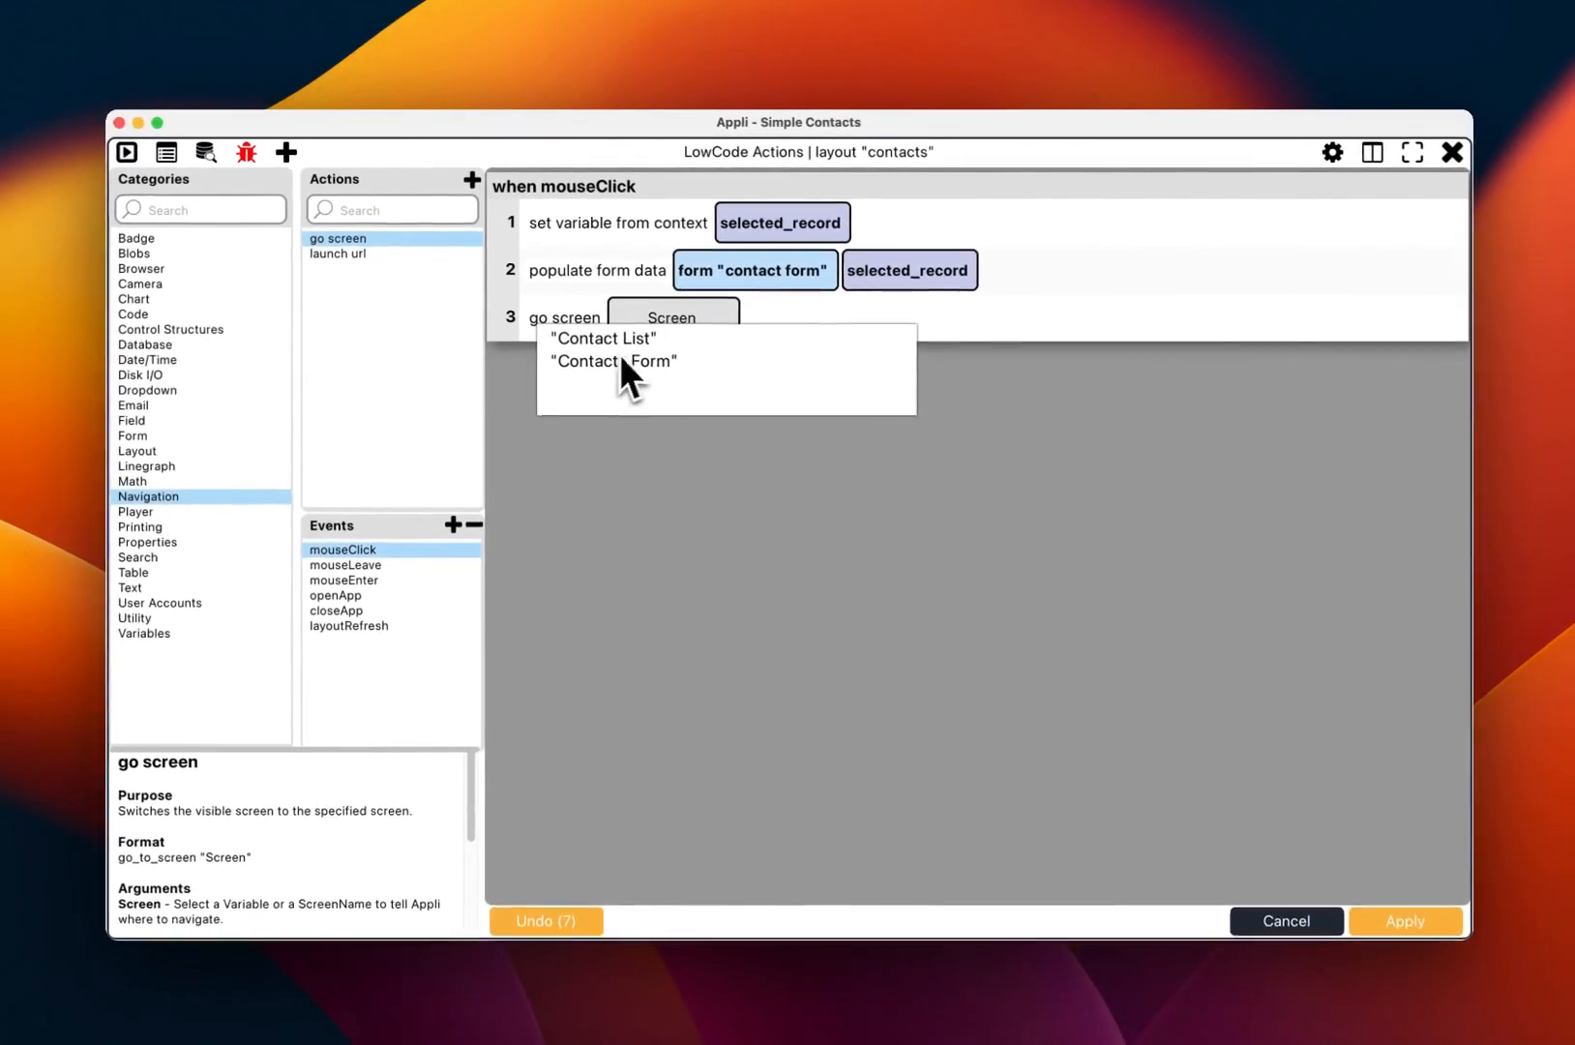
click(644, 376)
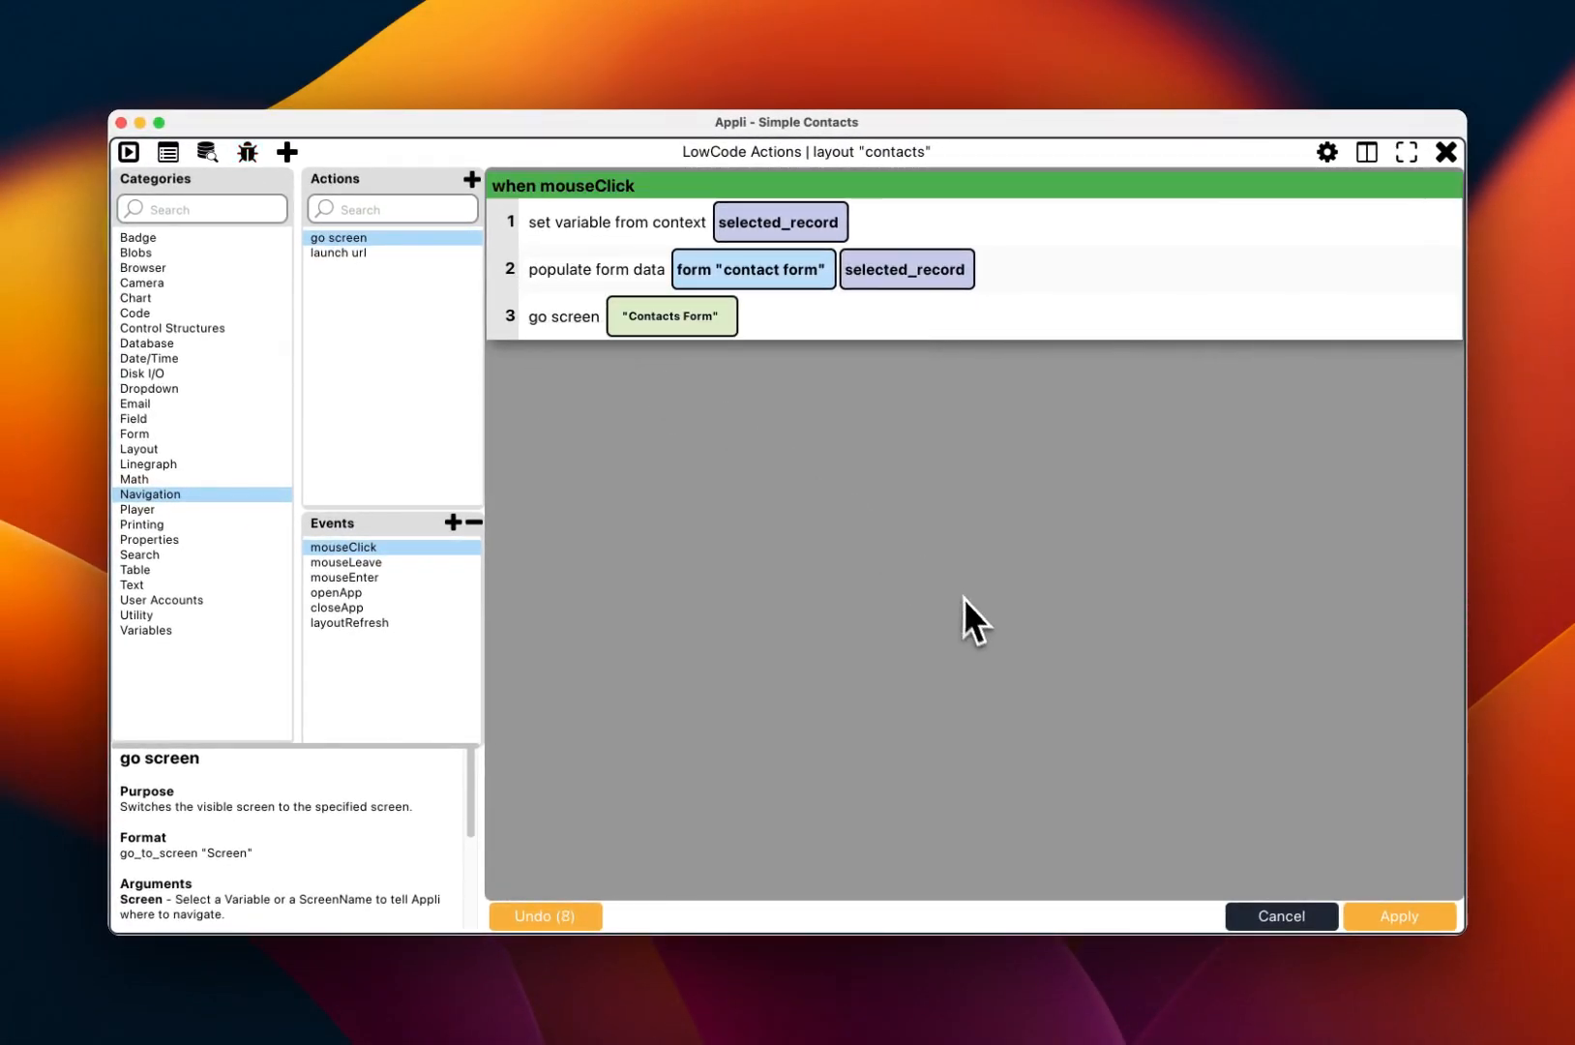
click(1413, 914)
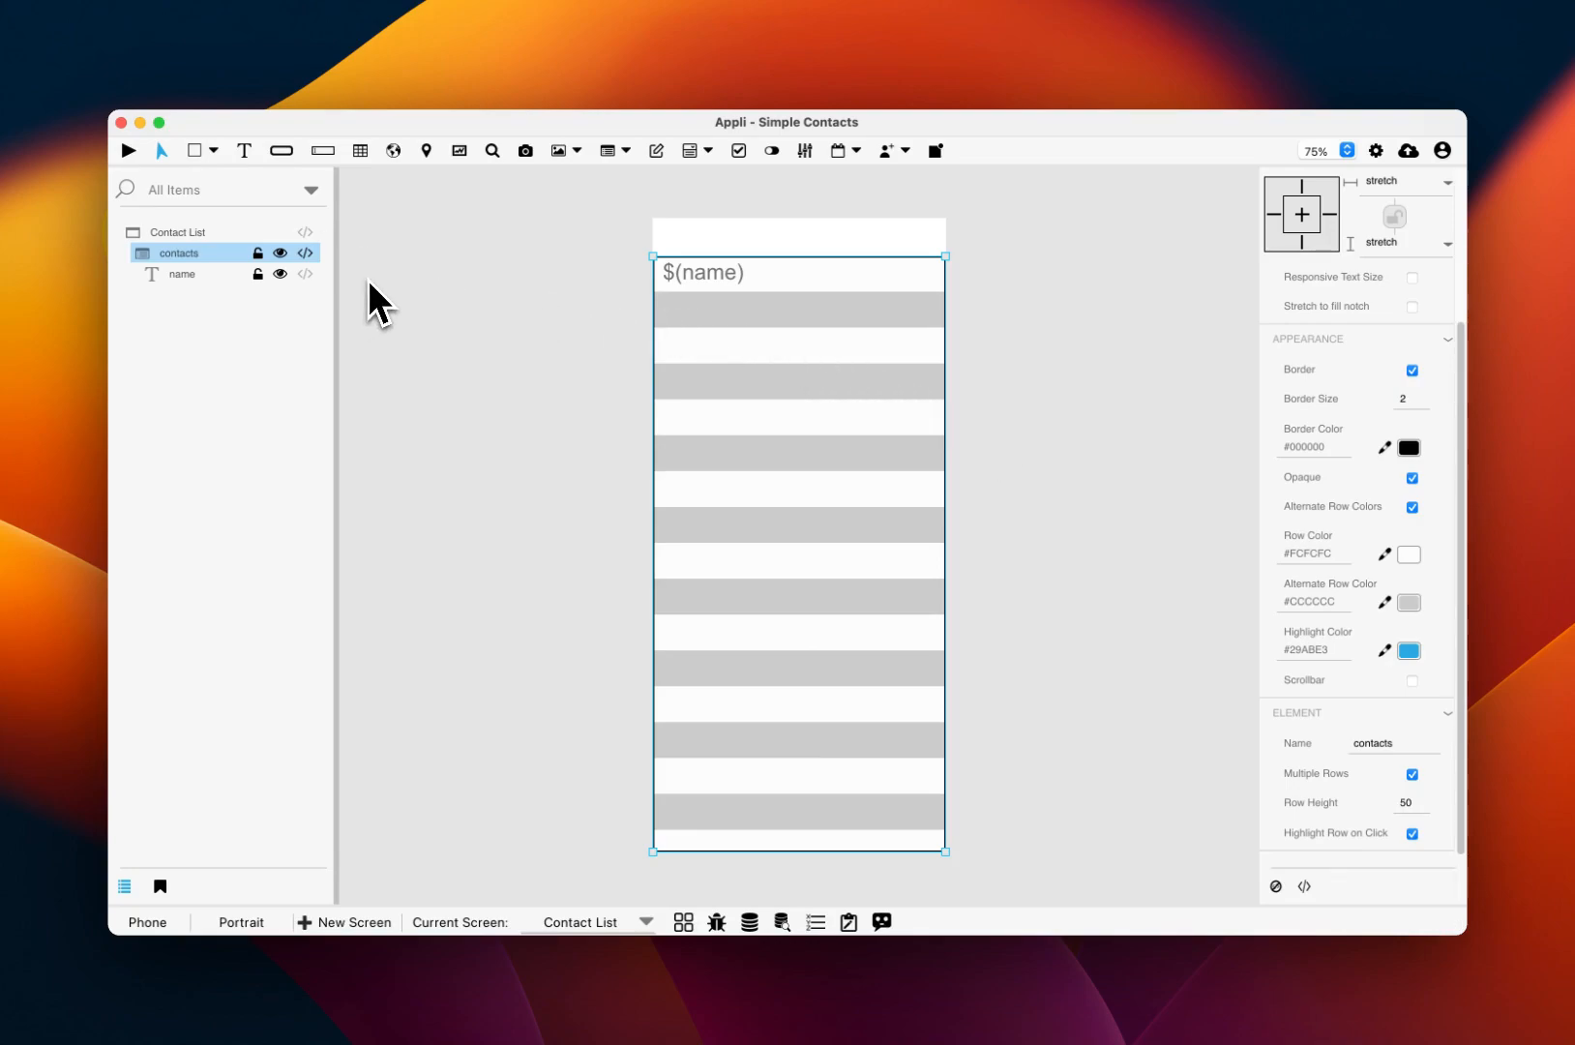
Step: Run the app, open the sample contact from the list, insert a middle name, then stop the preview
key(super+r)
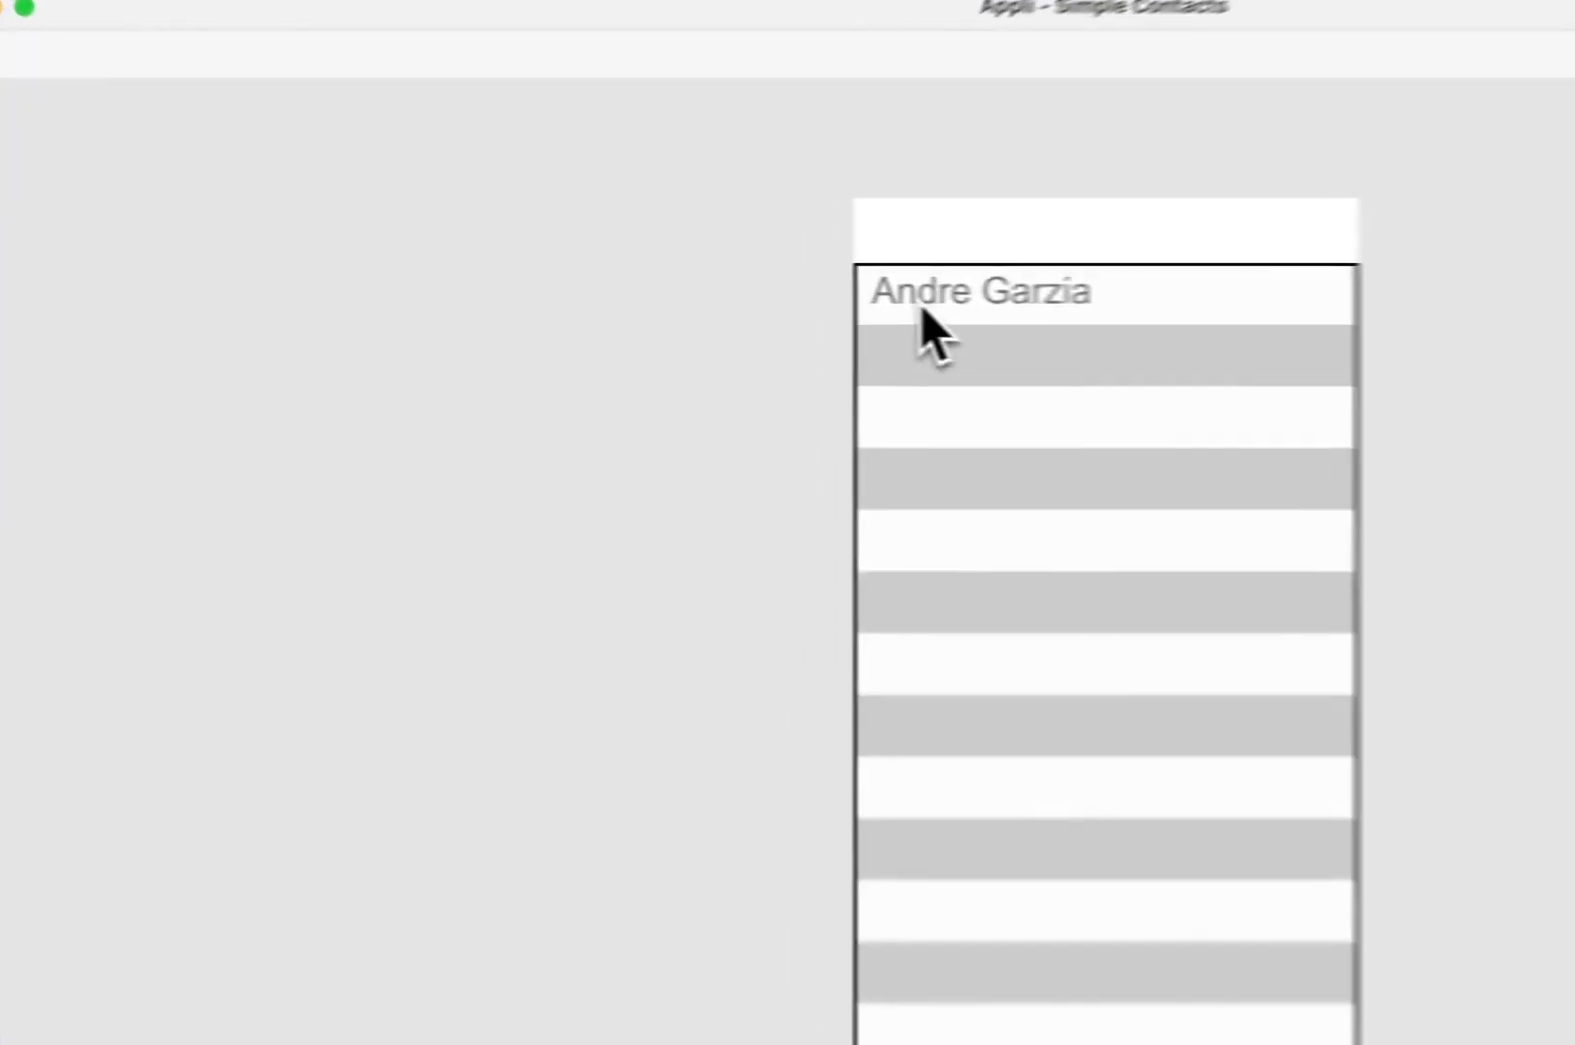
click(913, 305)
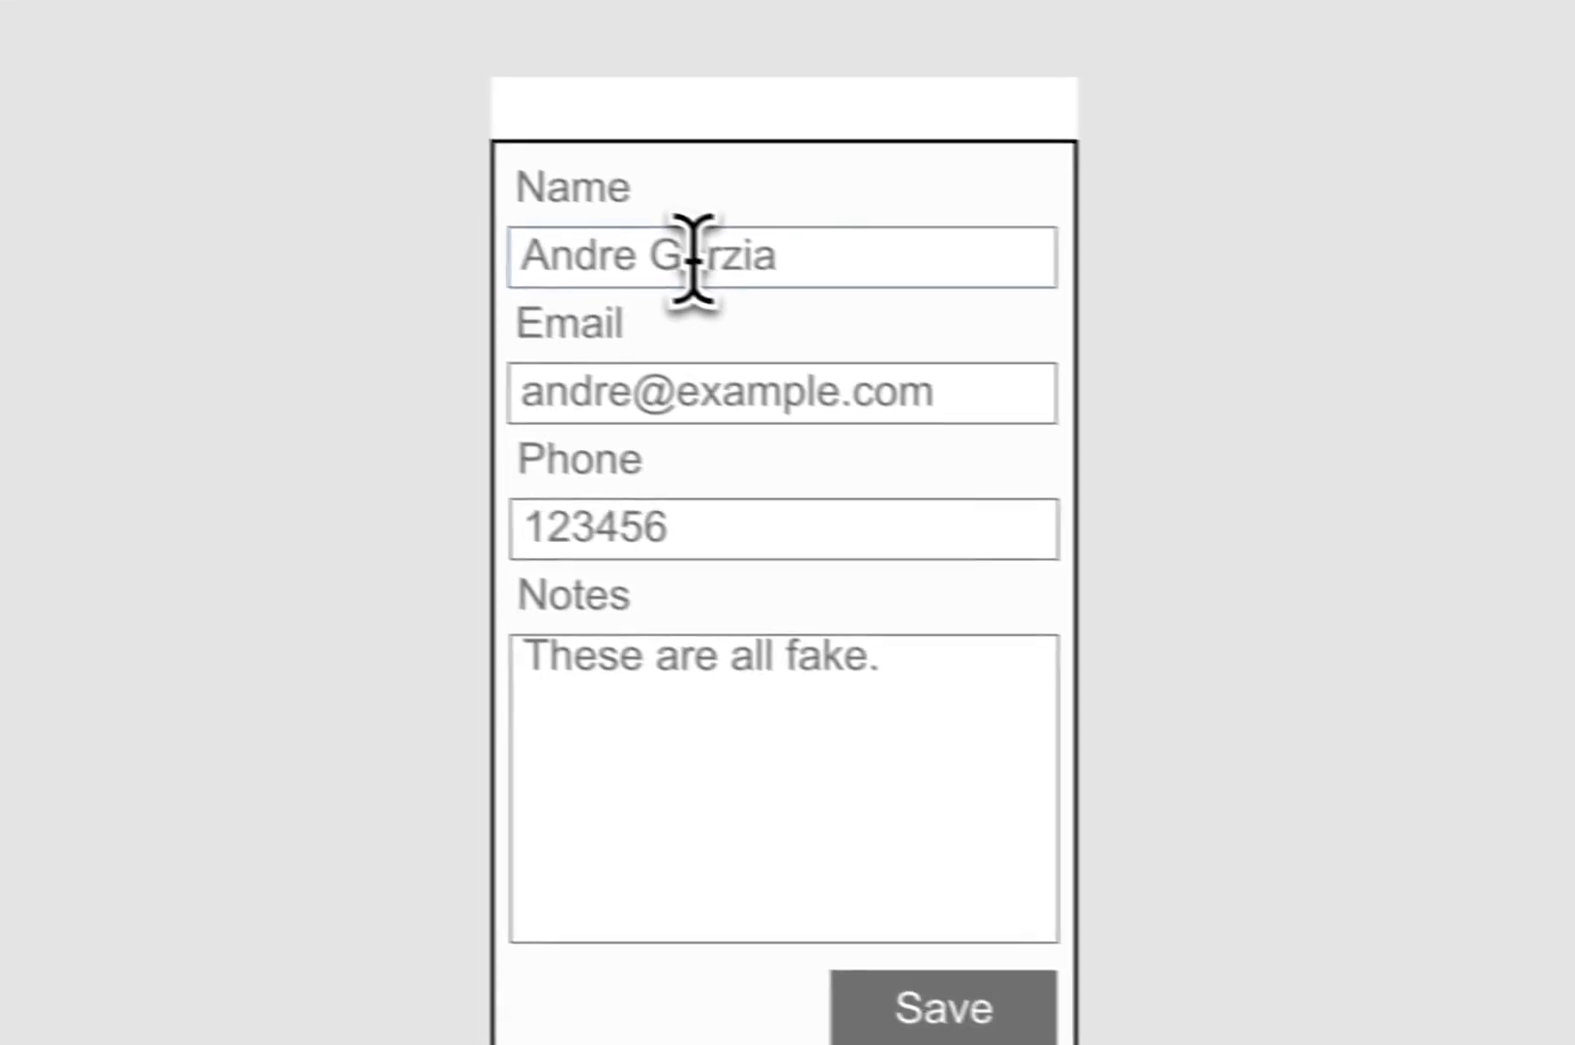
click(698, 257)
text(Alves)
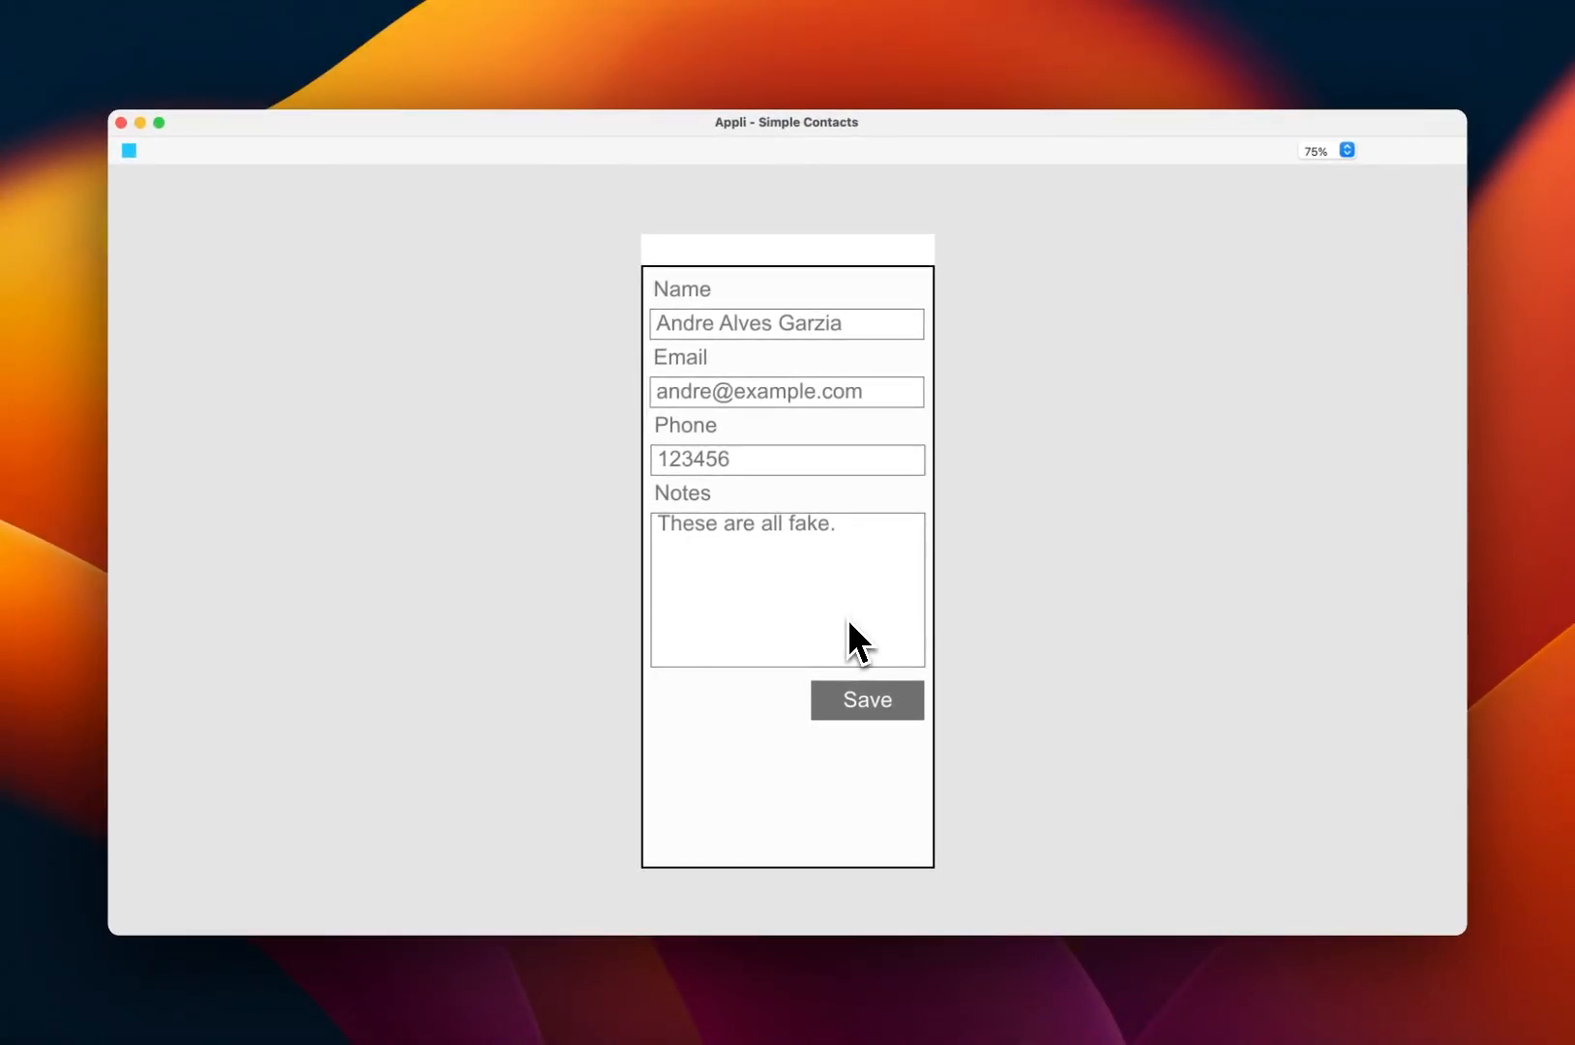
key(Escape)
Step: Append a go screen step targeting 'Contact List' to the Save button's click script
click(862, 683)
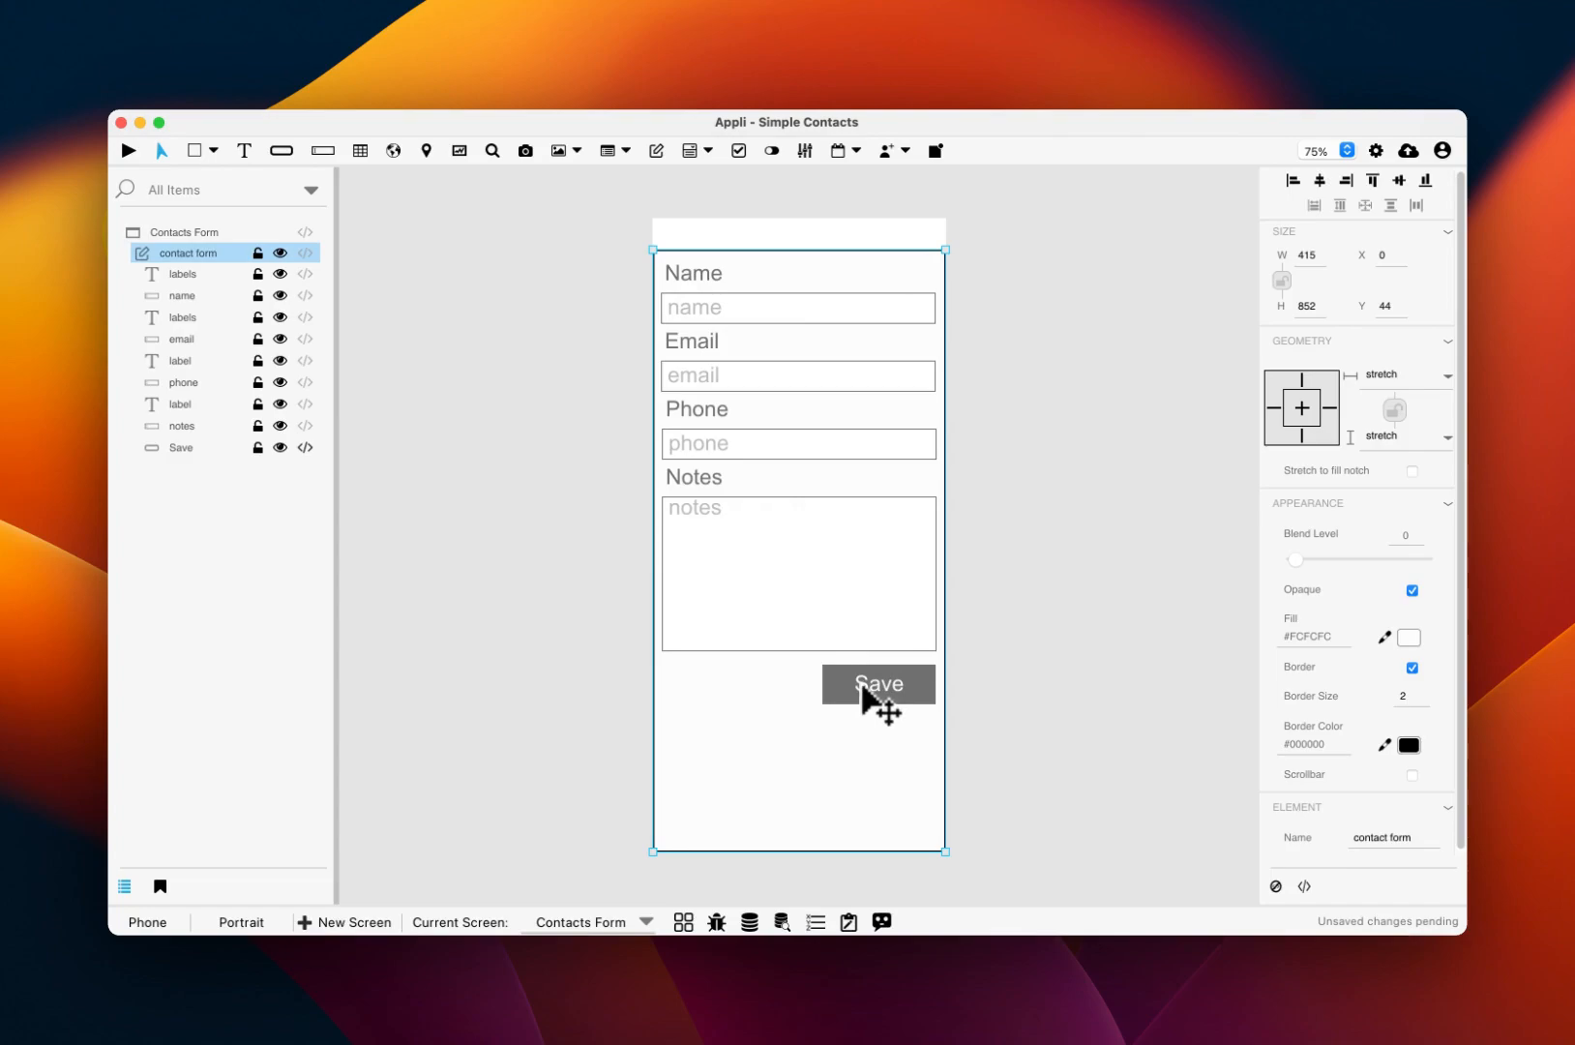
click(863, 689)
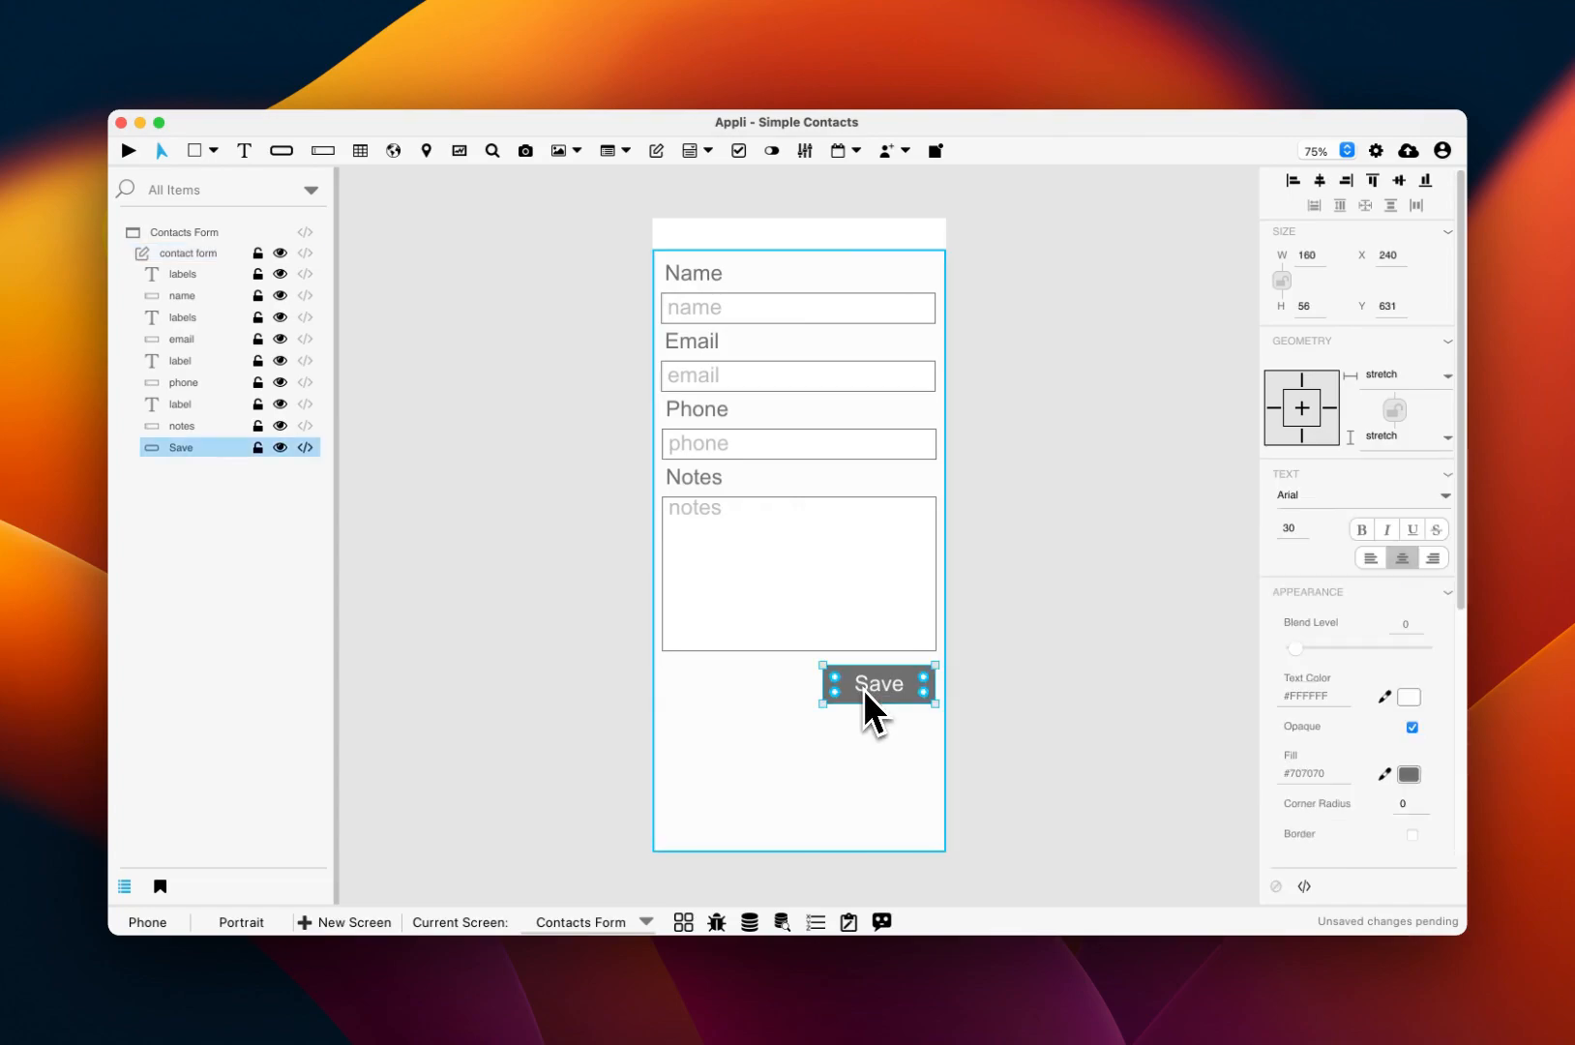
click(1303, 886)
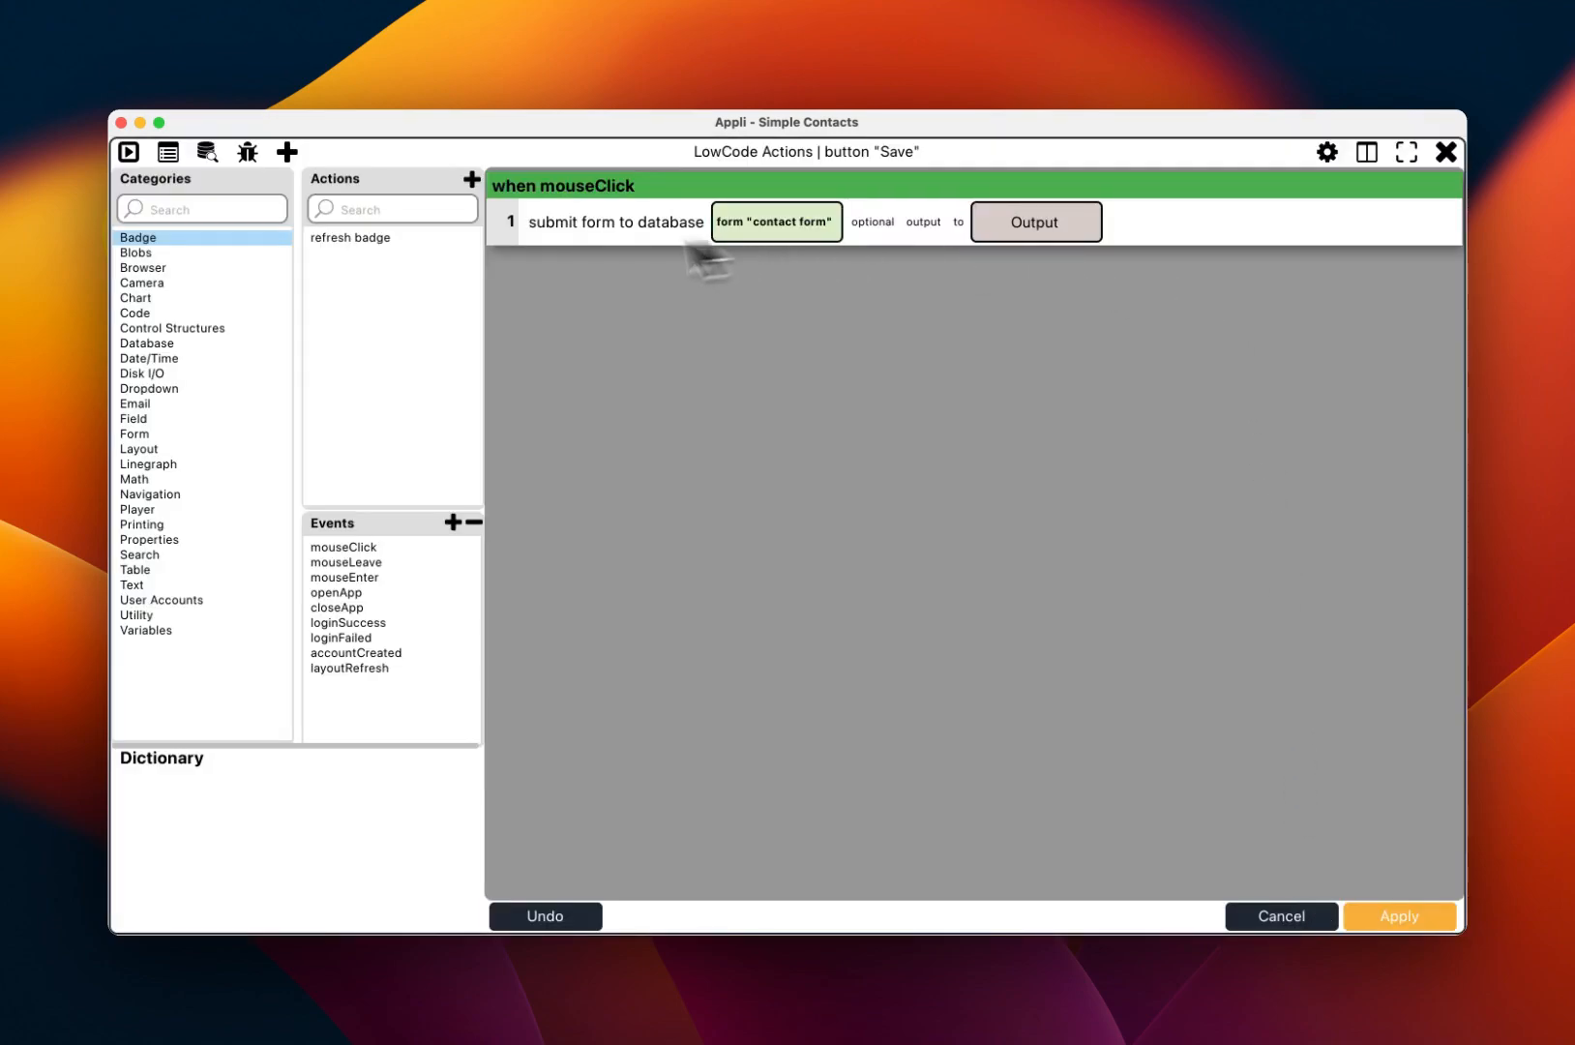
click(166, 494)
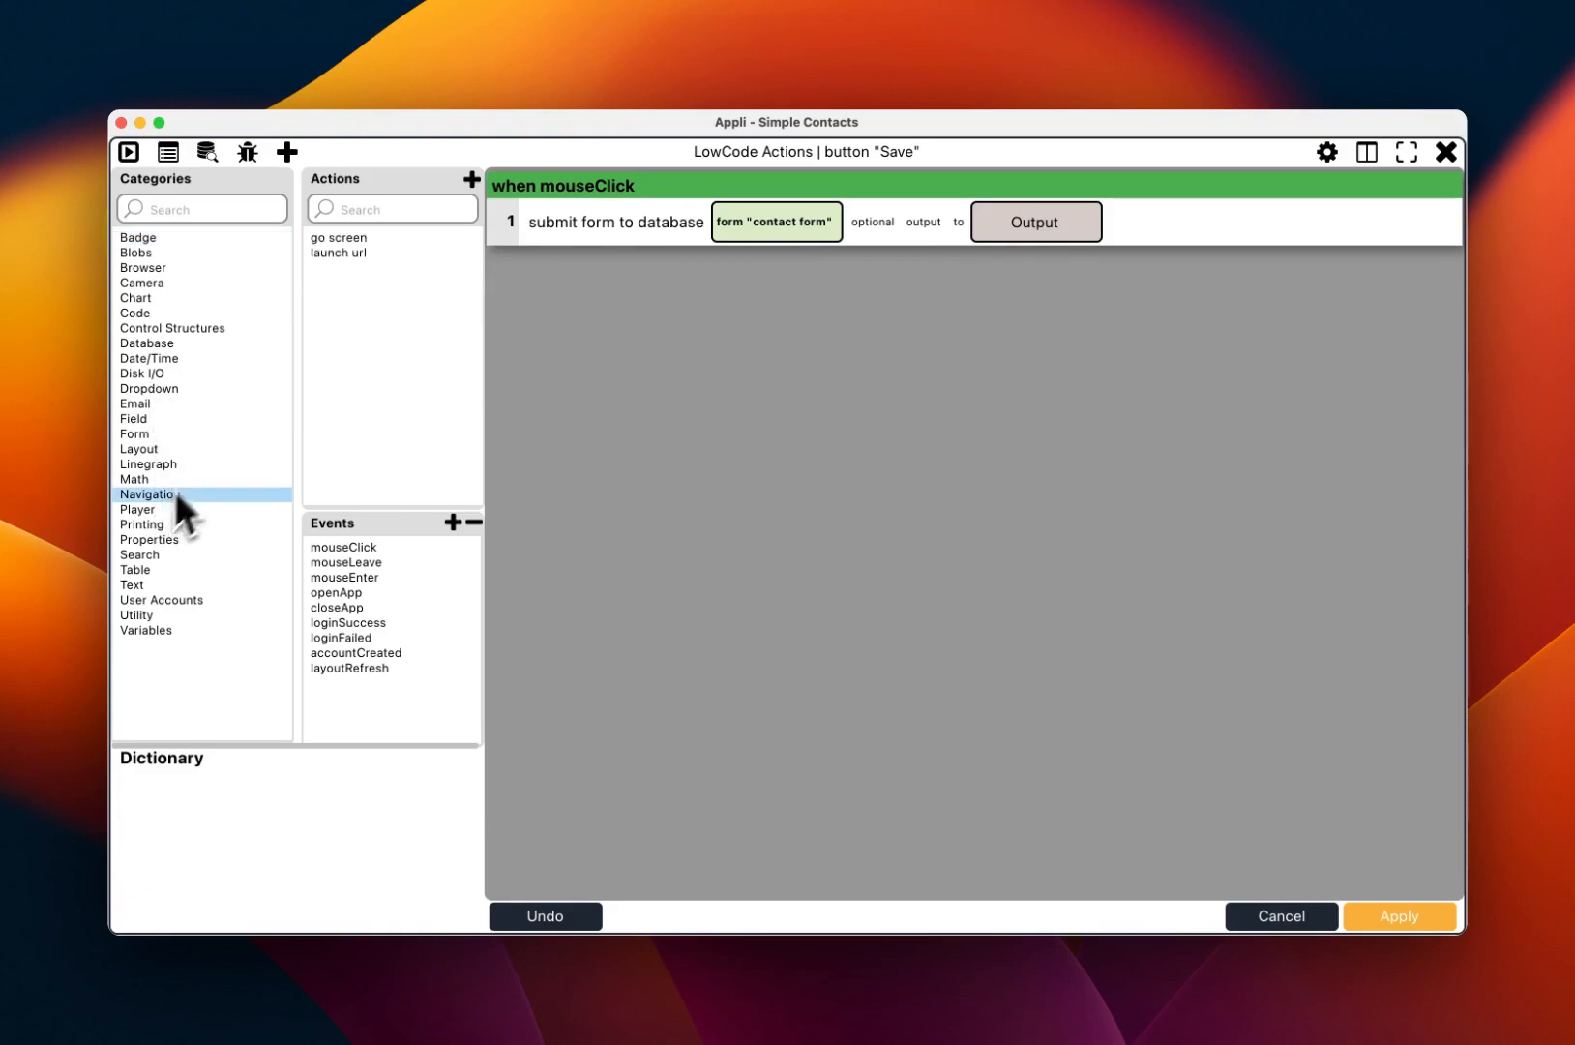
double_click(343, 237)
click(668, 278)
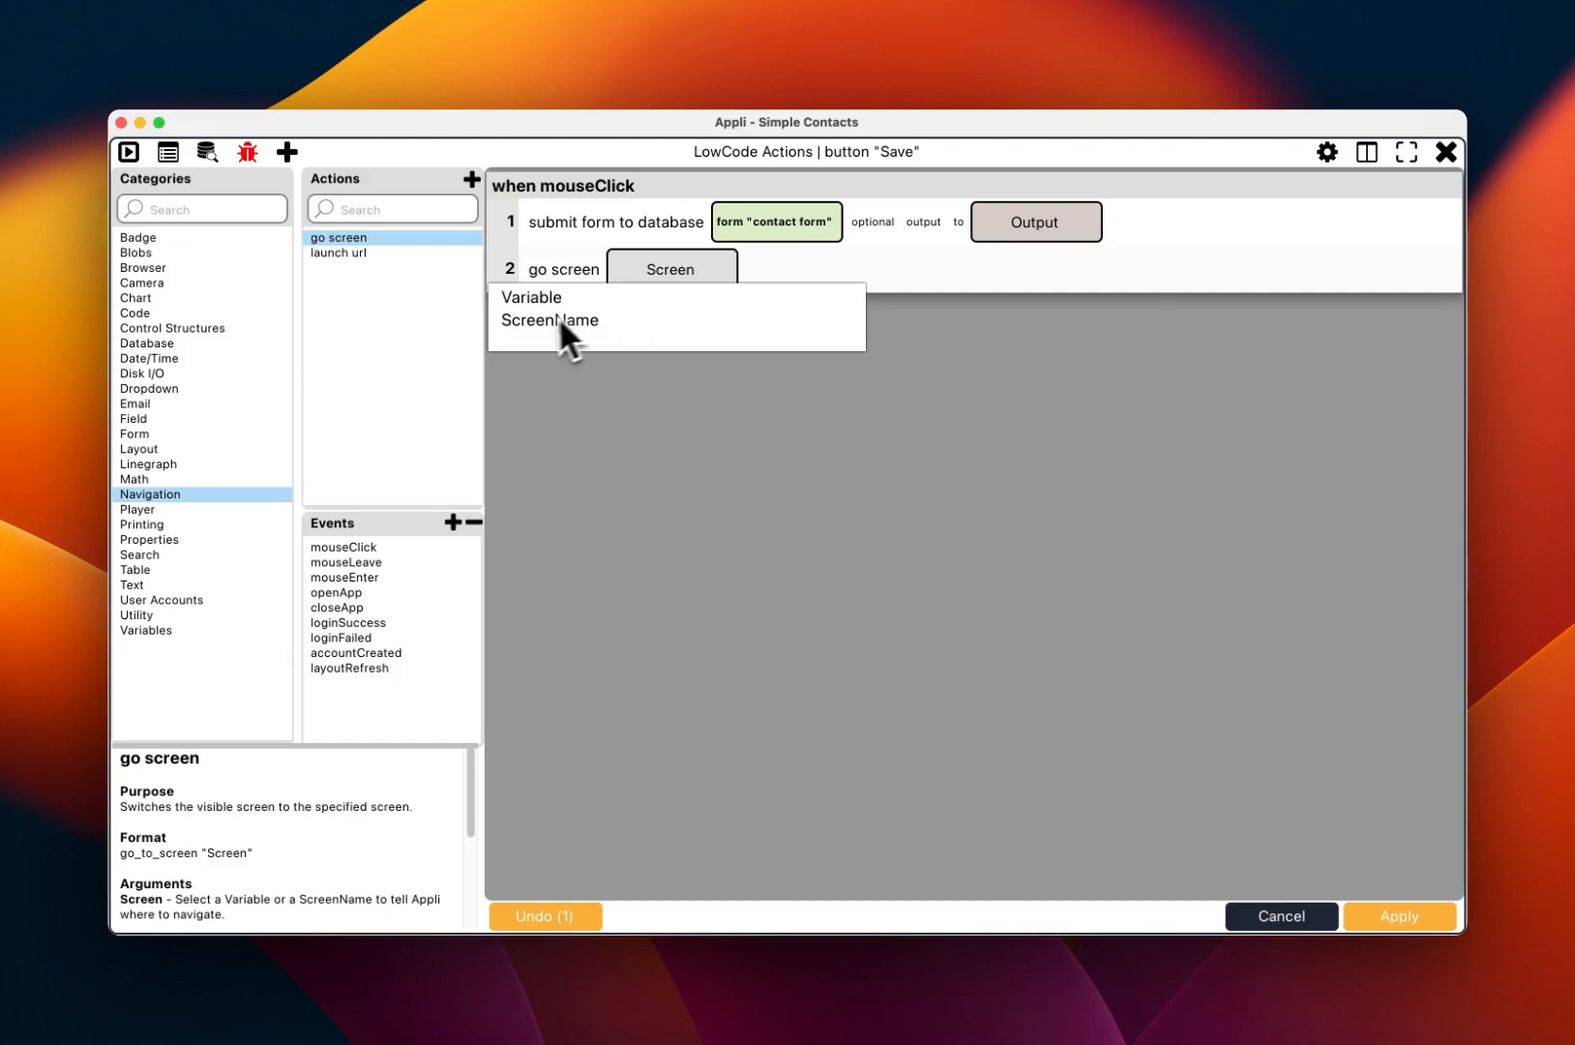
click(565, 320)
click(627, 302)
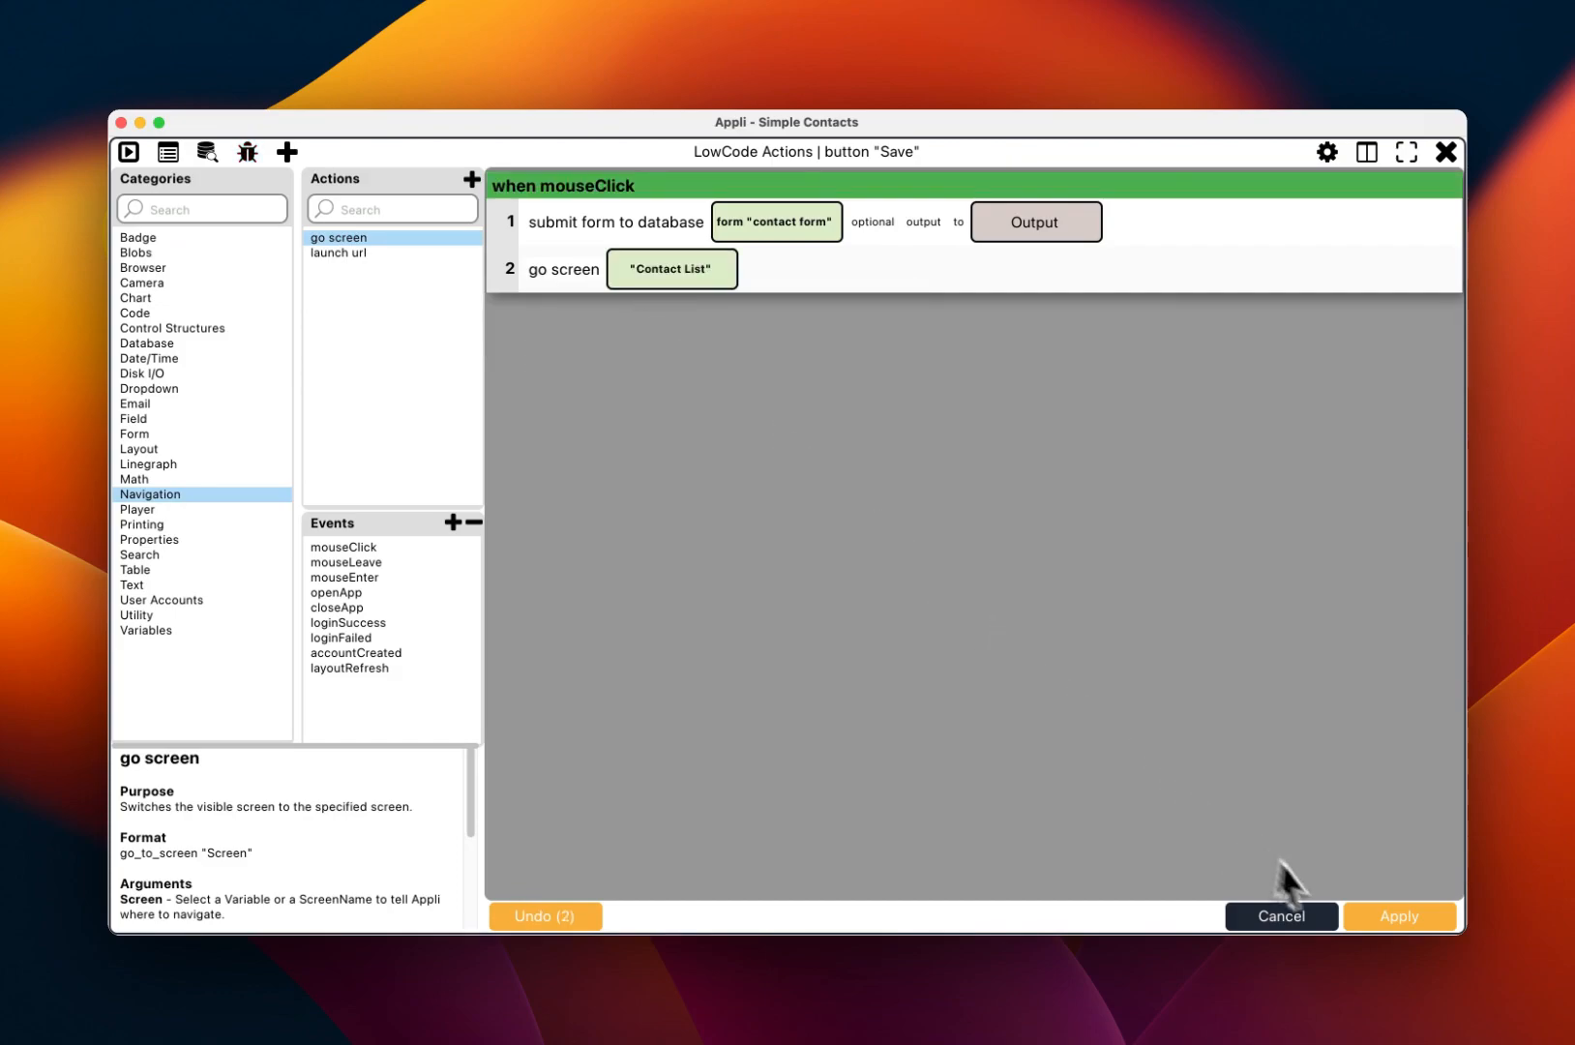
click(1368, 919)
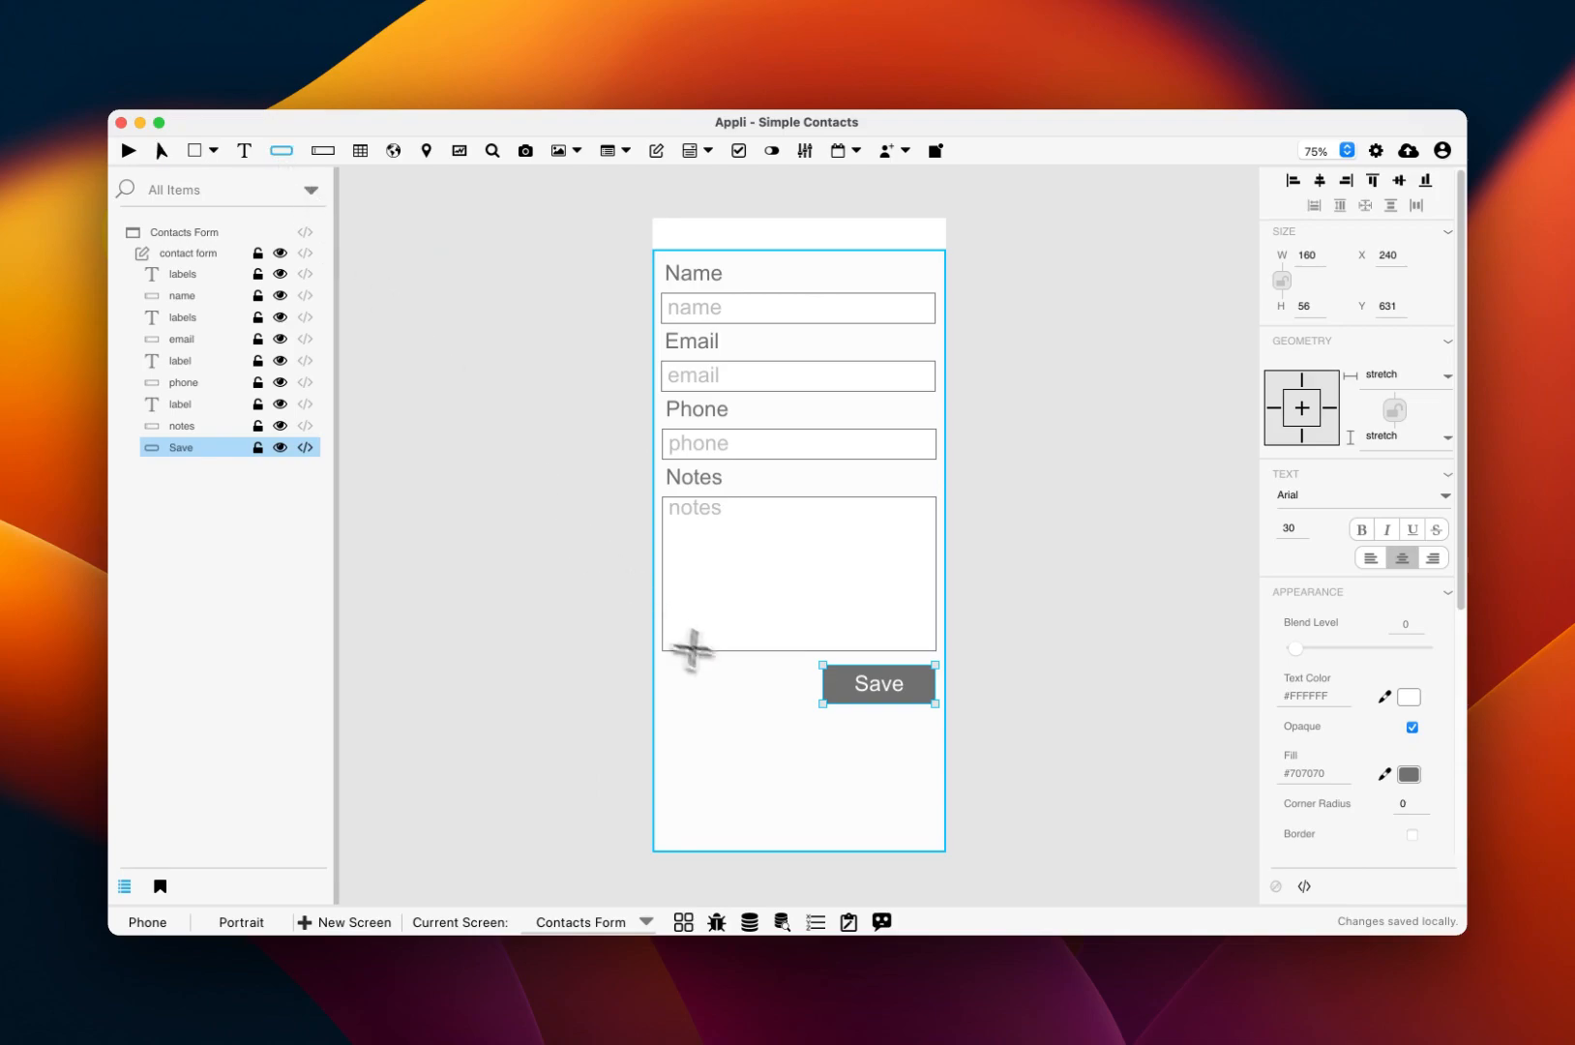
Step: Add a Cancel button left of Save whose mouseClick script goes to screen 'Contact List'
mouse_move(771, 666)
mouse_down()
mouse_move(762, 693)
mouse_move(666, 709)
mouse_up()
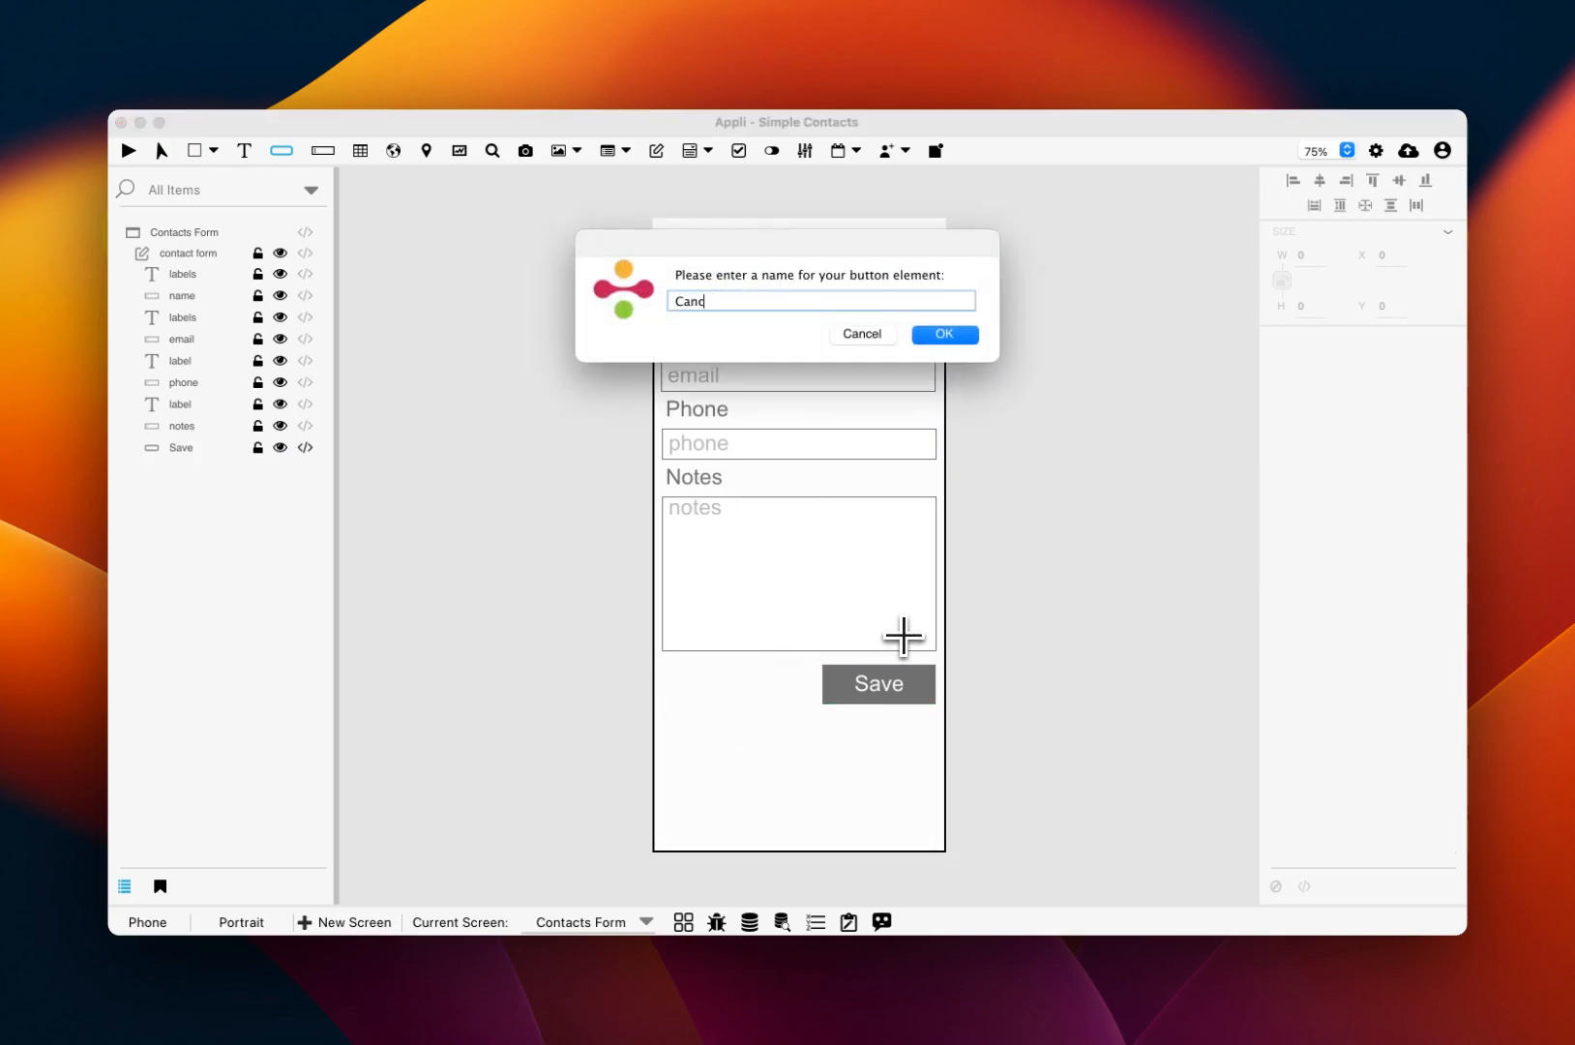
key(Return)
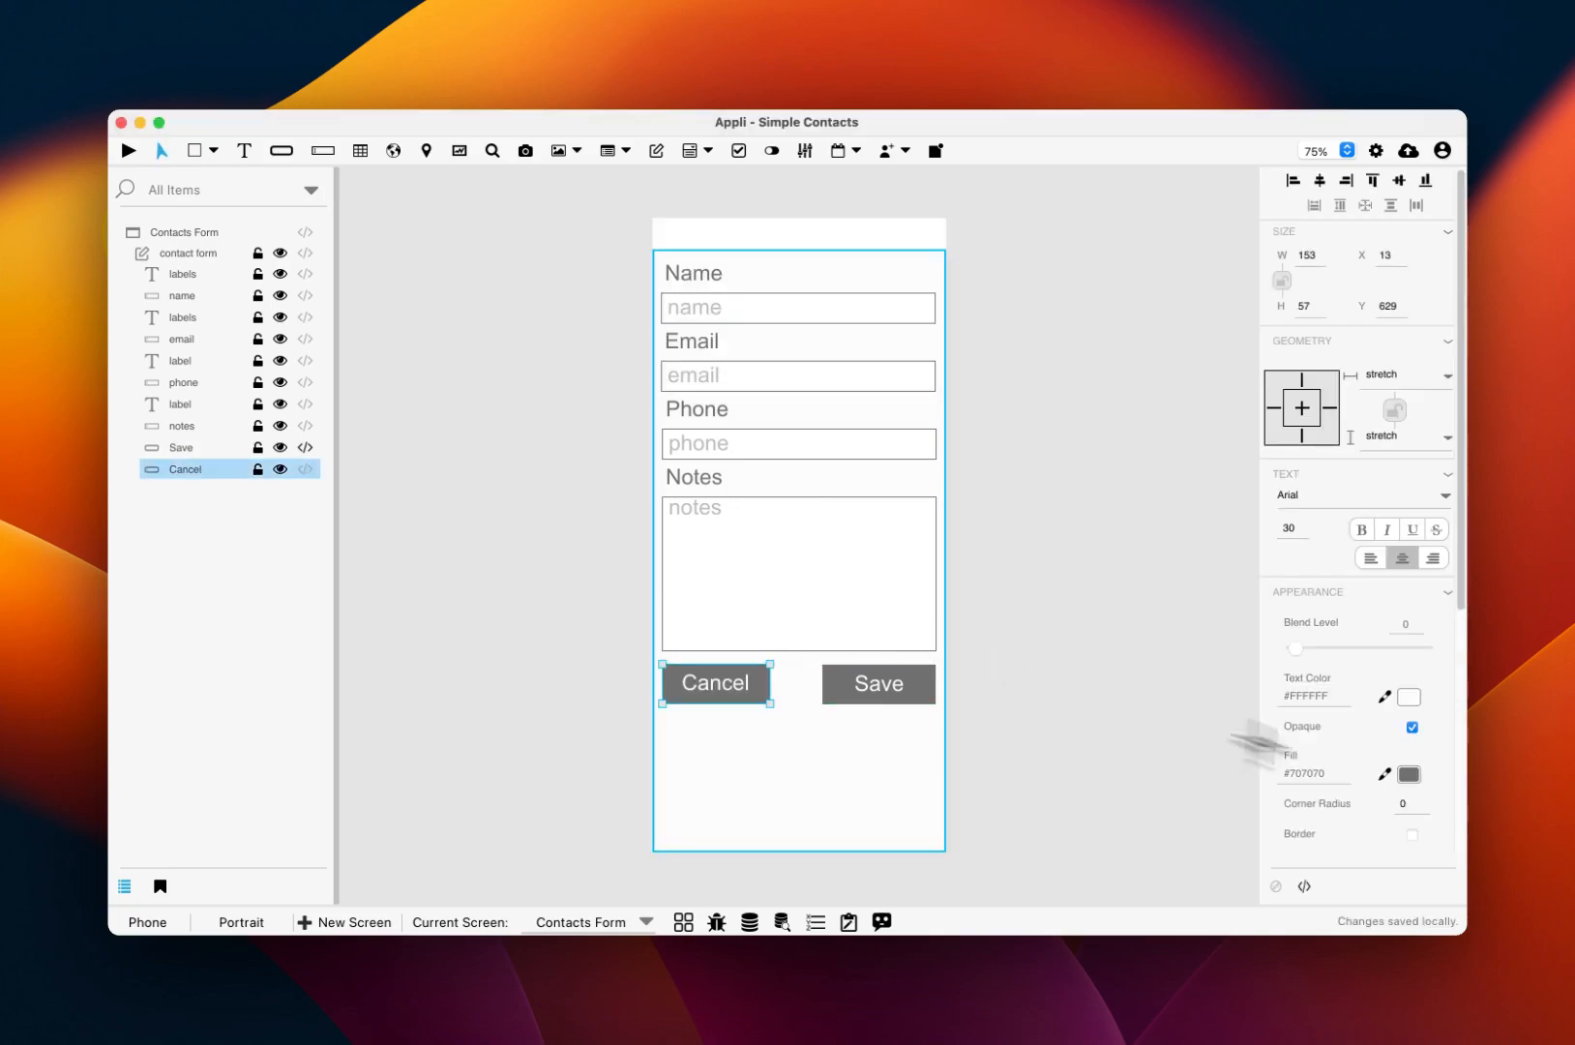
click(1305, 887)
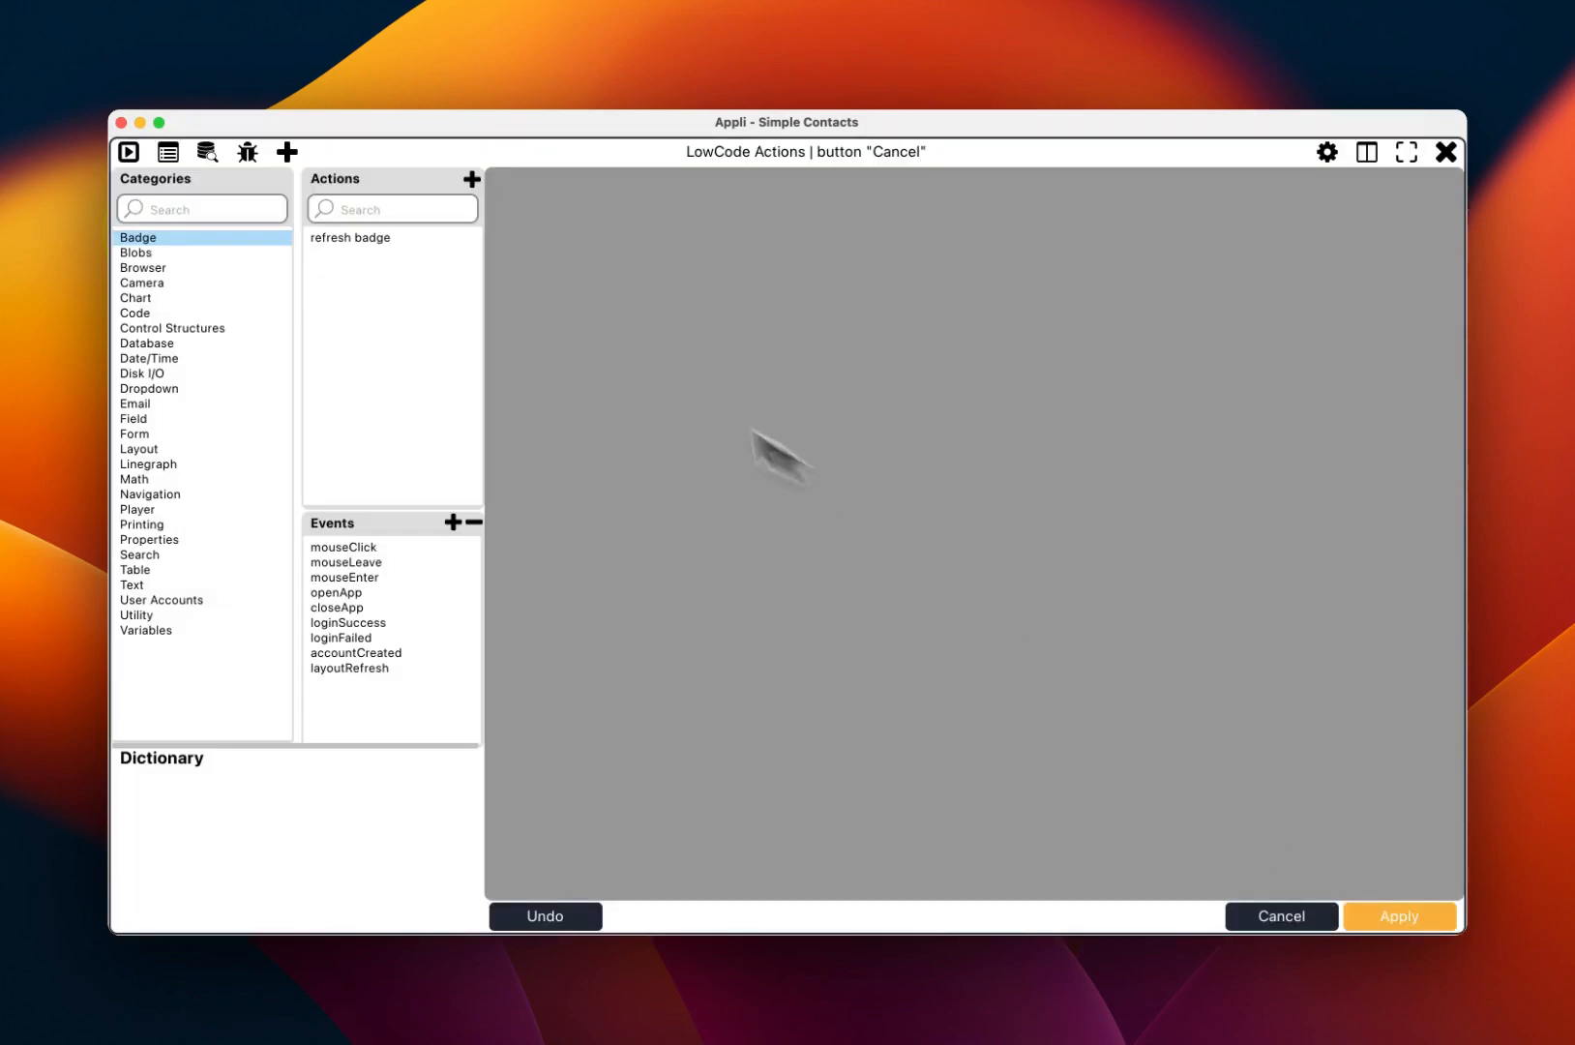
click(350, 546)
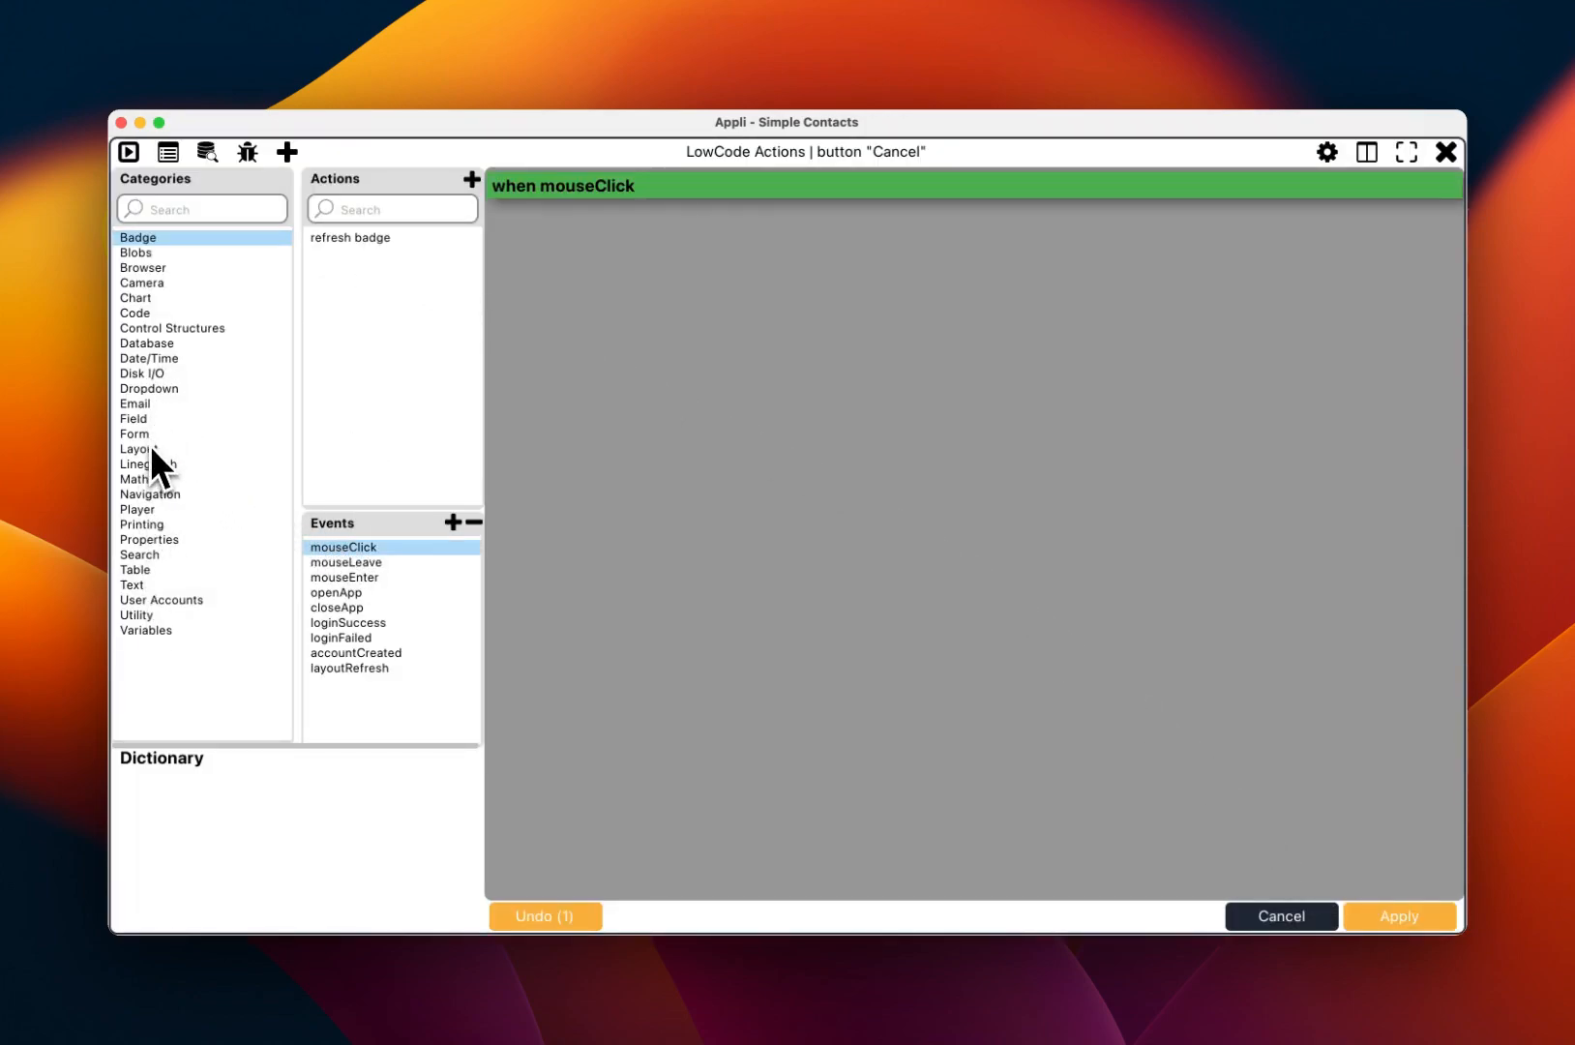
click(148, 493)
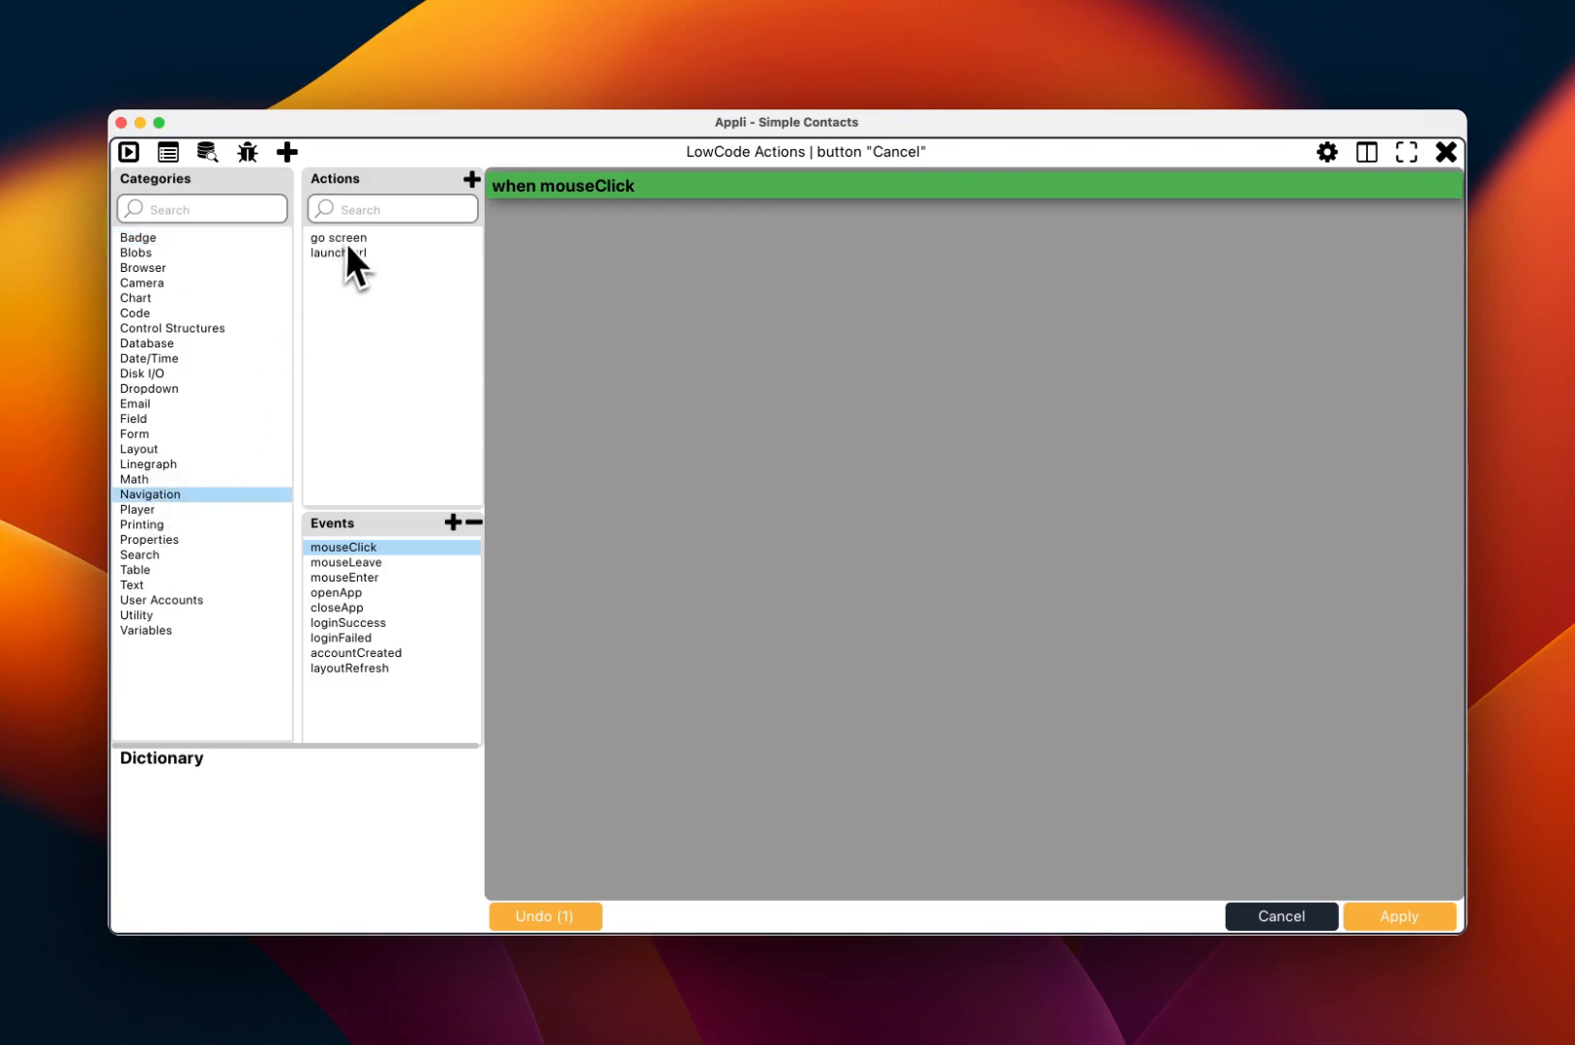
double_click(350, 237)
click(648, 232)
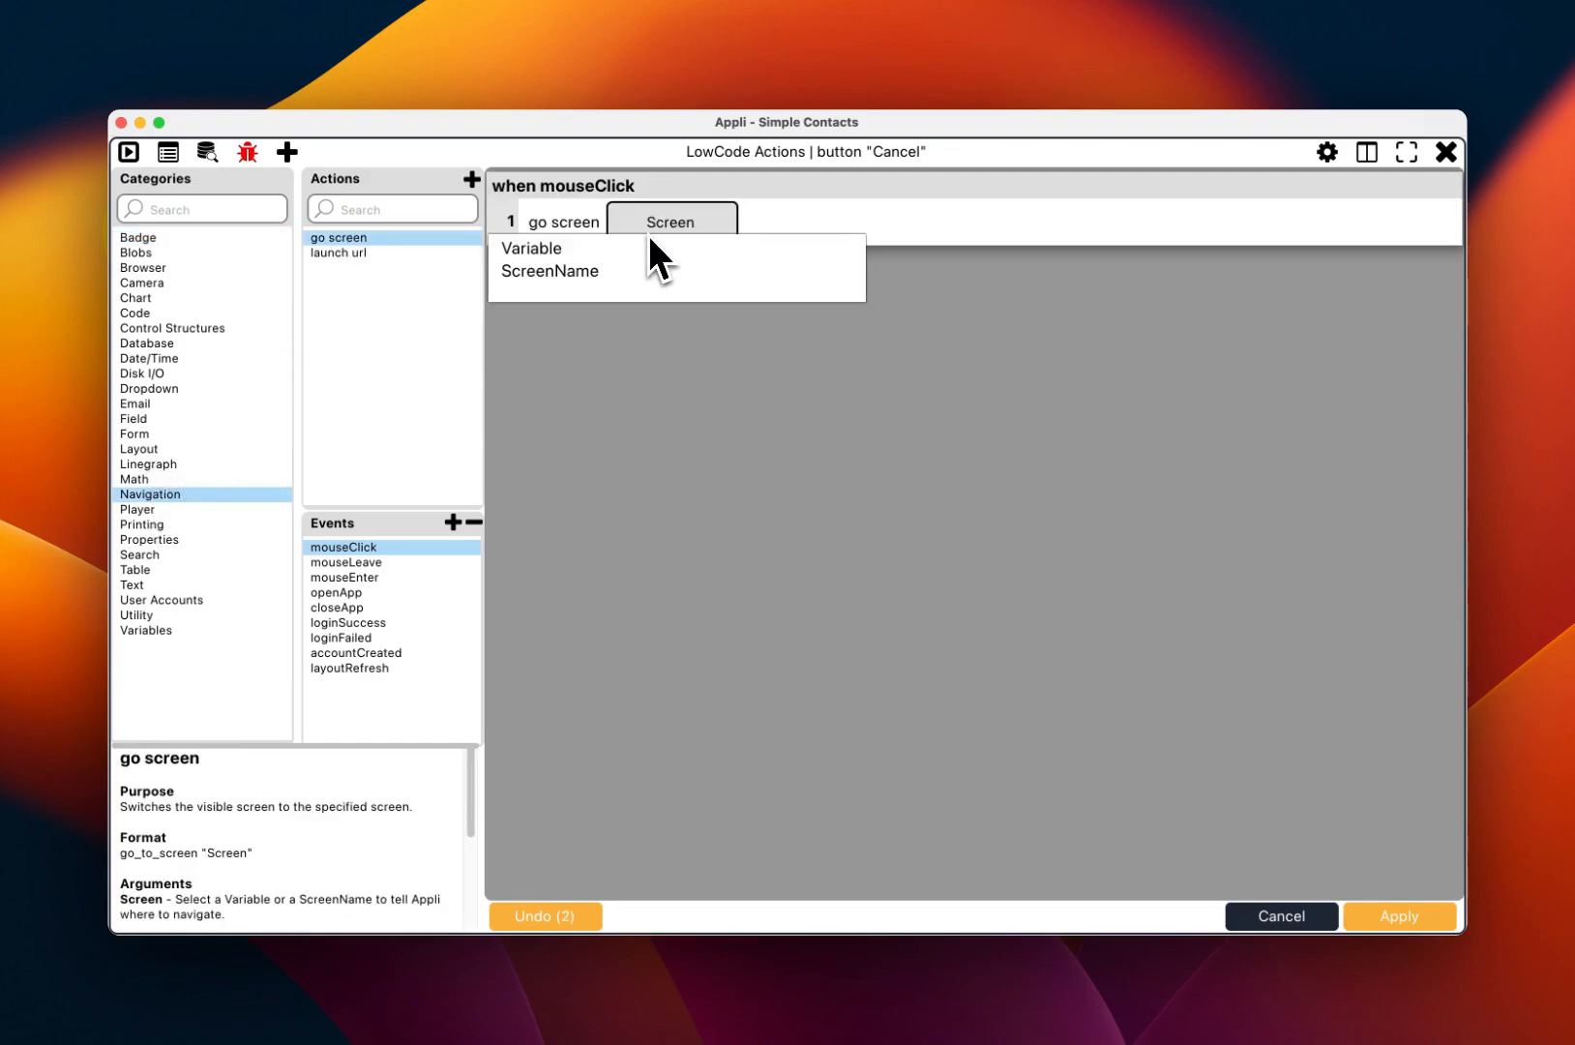
click(562, 271)
click(630, 257)
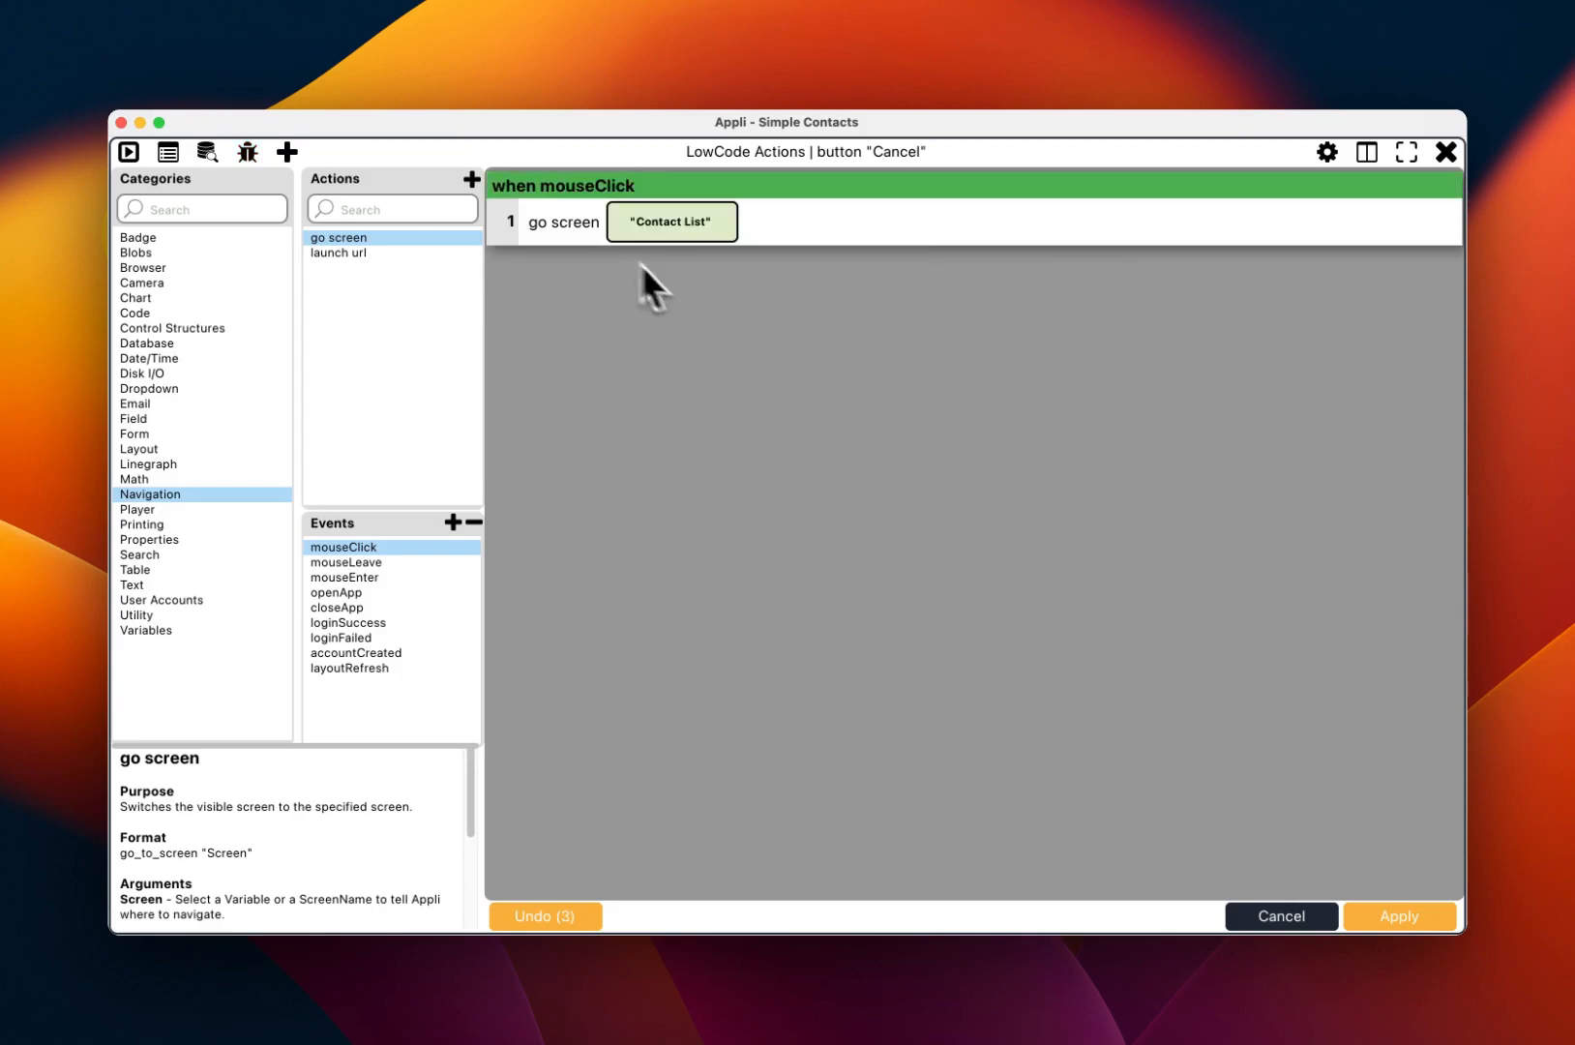
click(1363, 908)
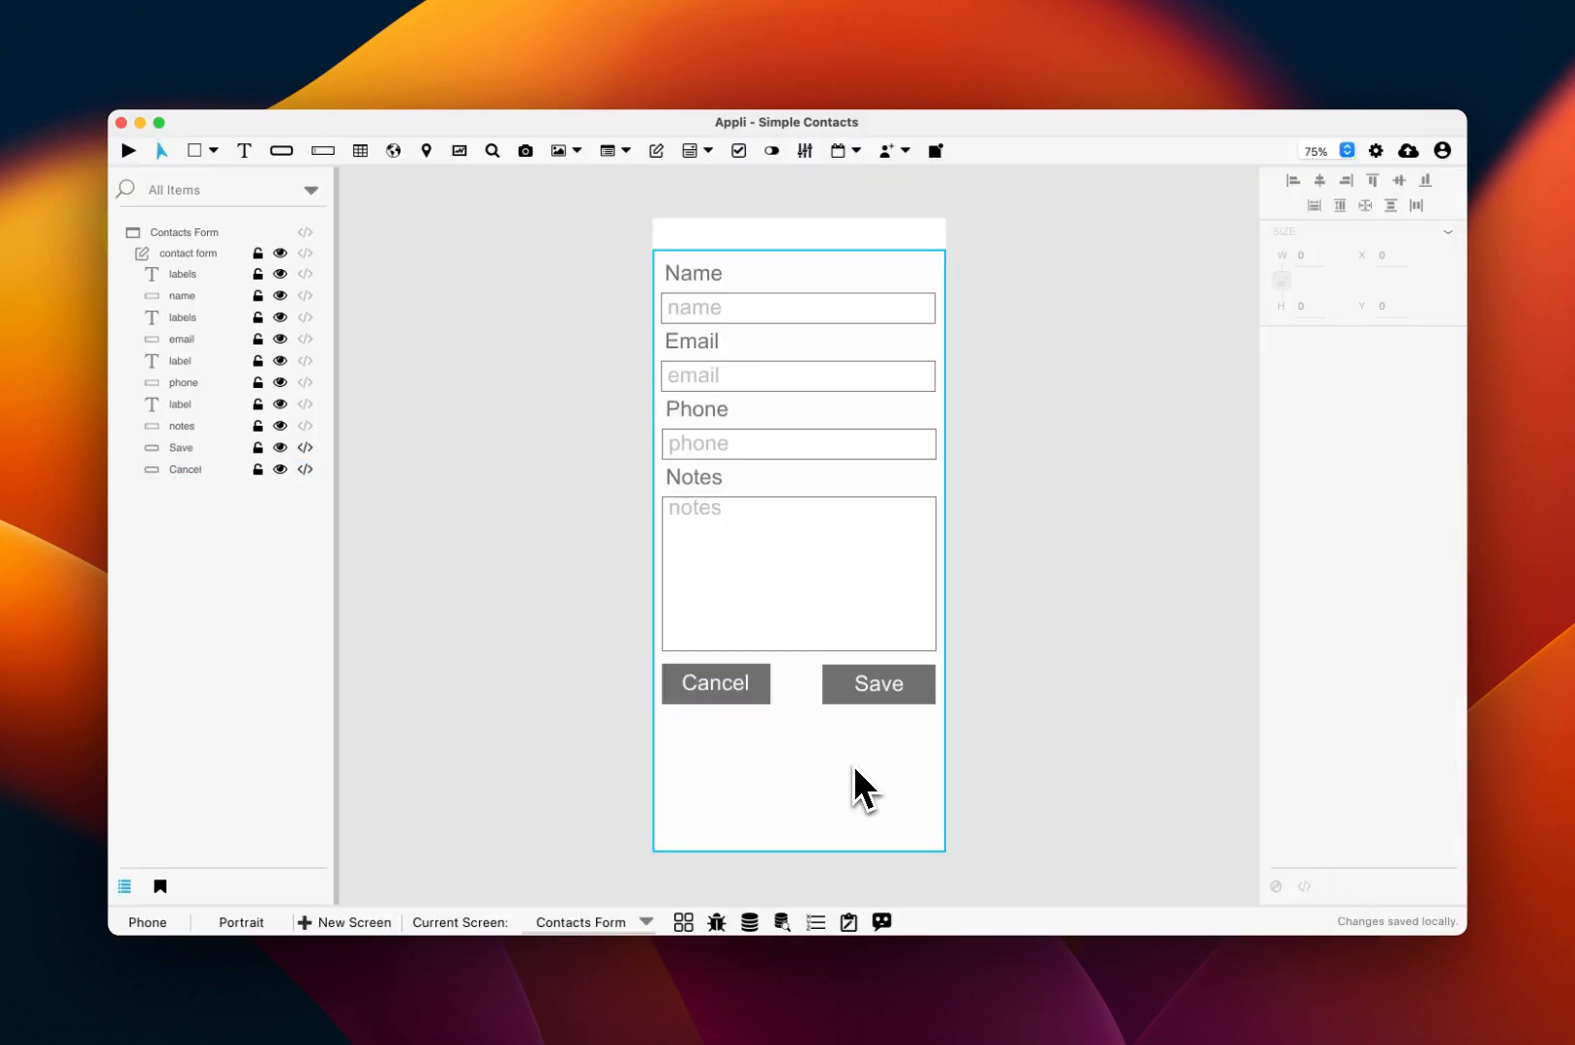
Step: Preview the app, checking that Cancel and Save both return to the contact list
key(super+r)
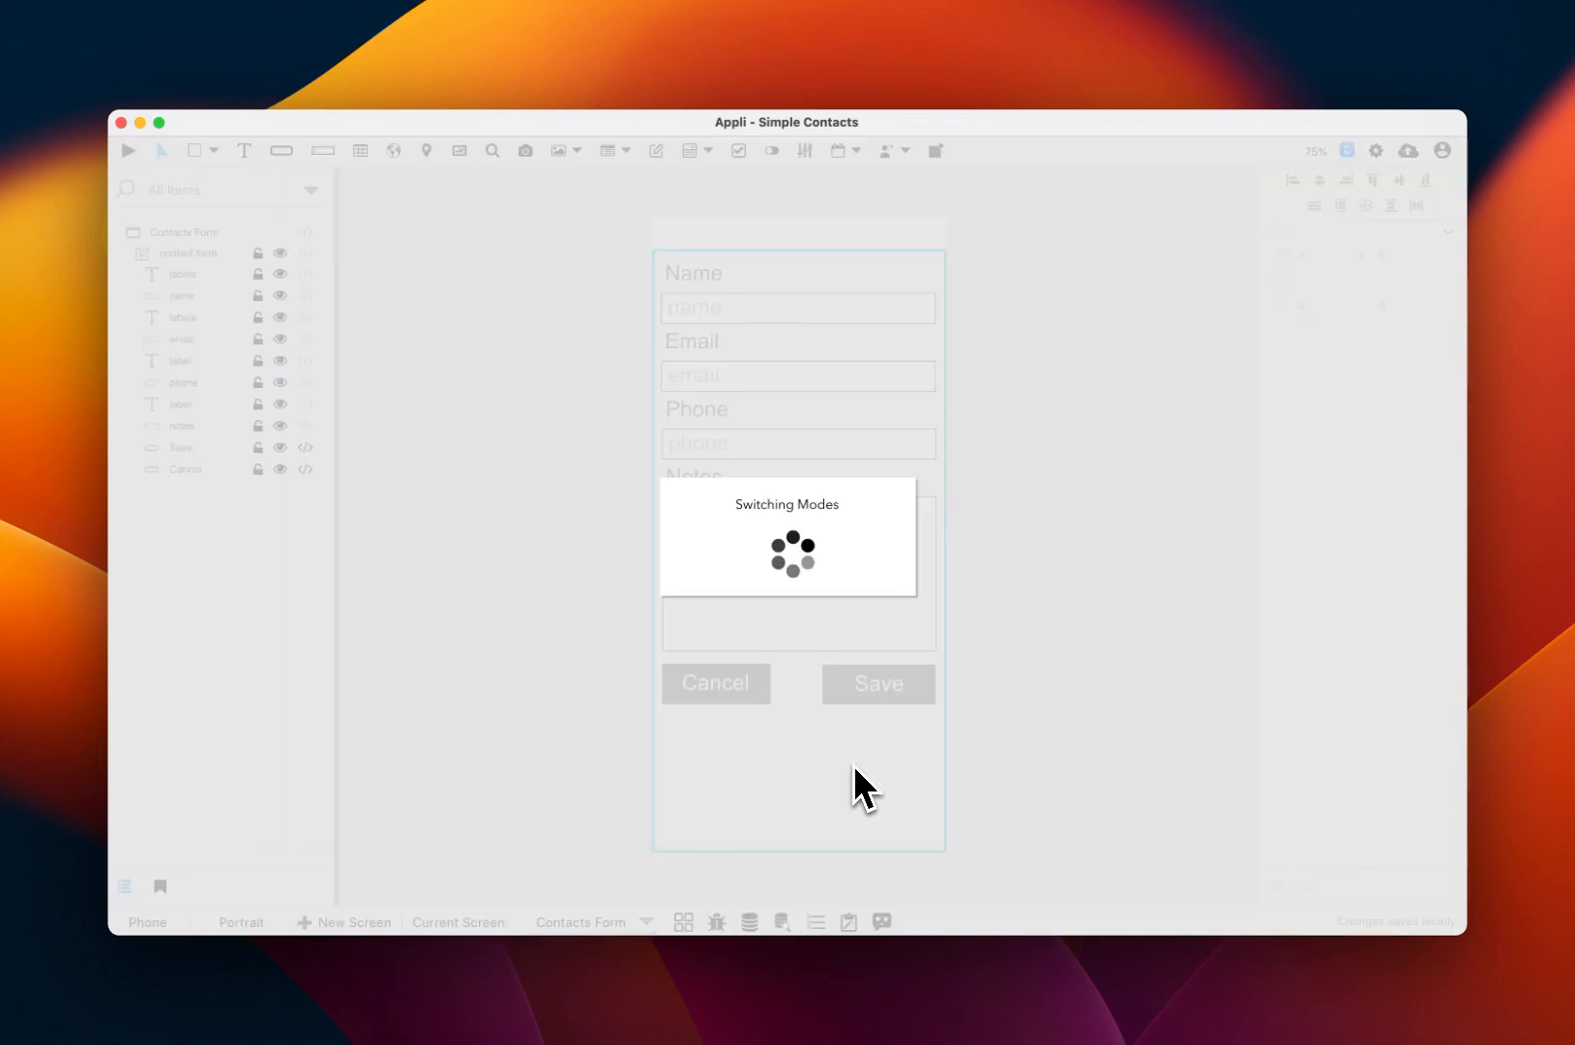
click(714, 709)
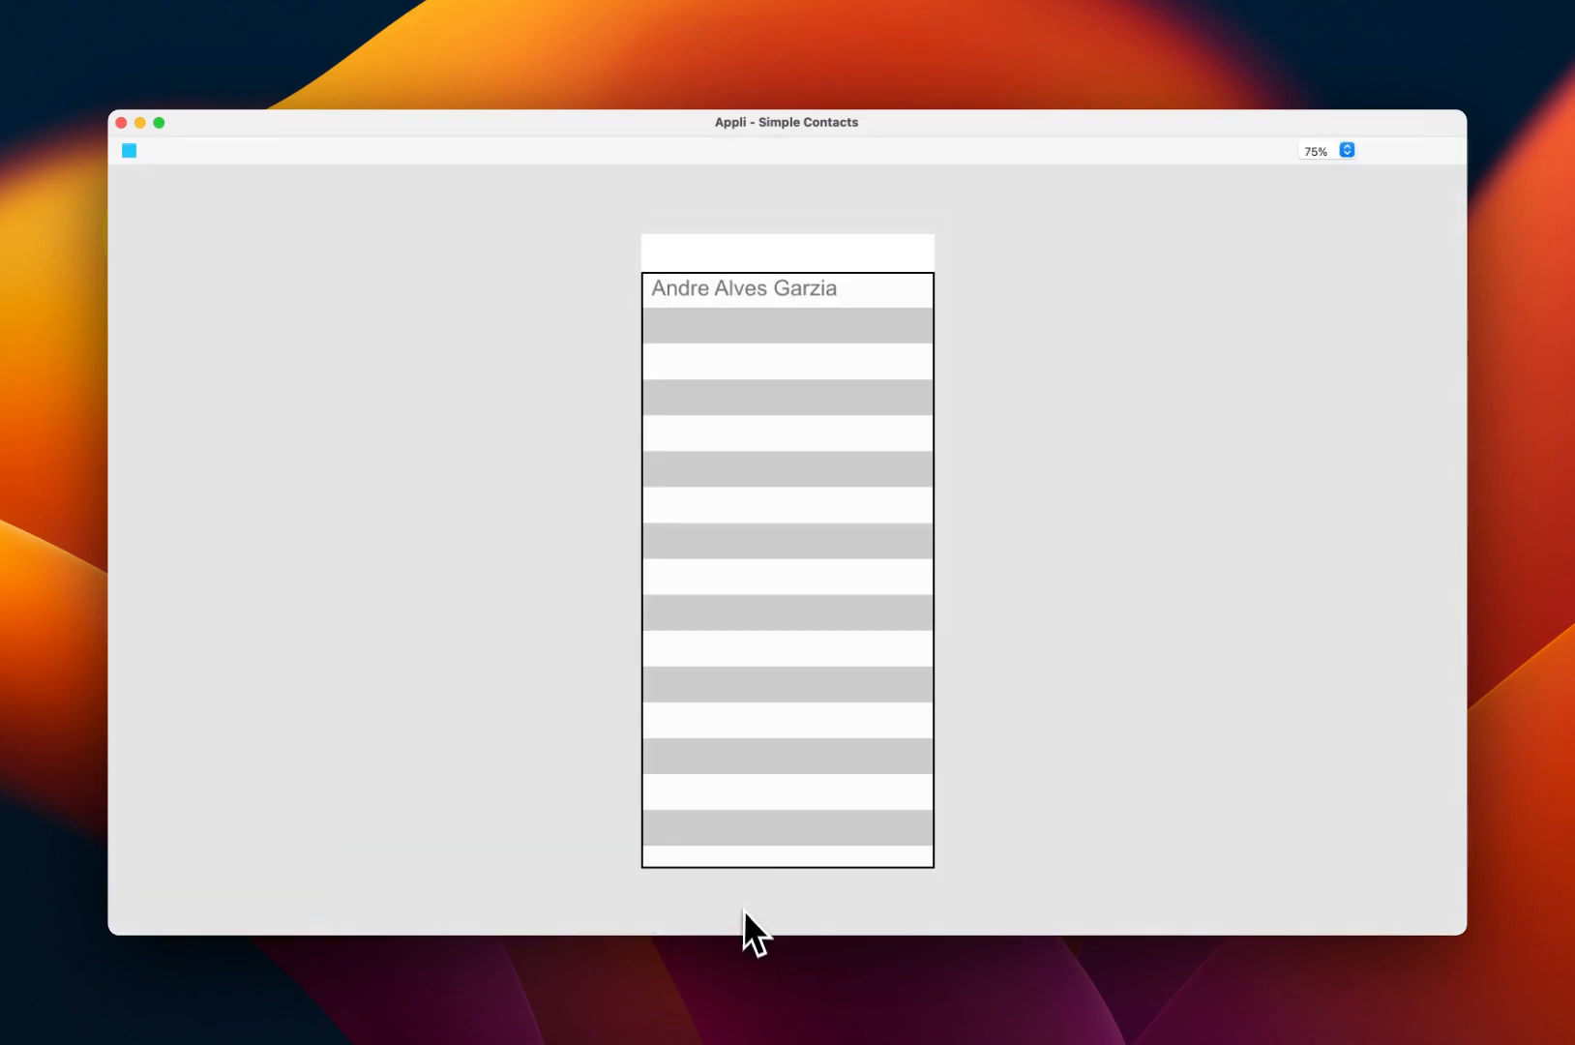
click(746, 294)
double_click(743, 323)
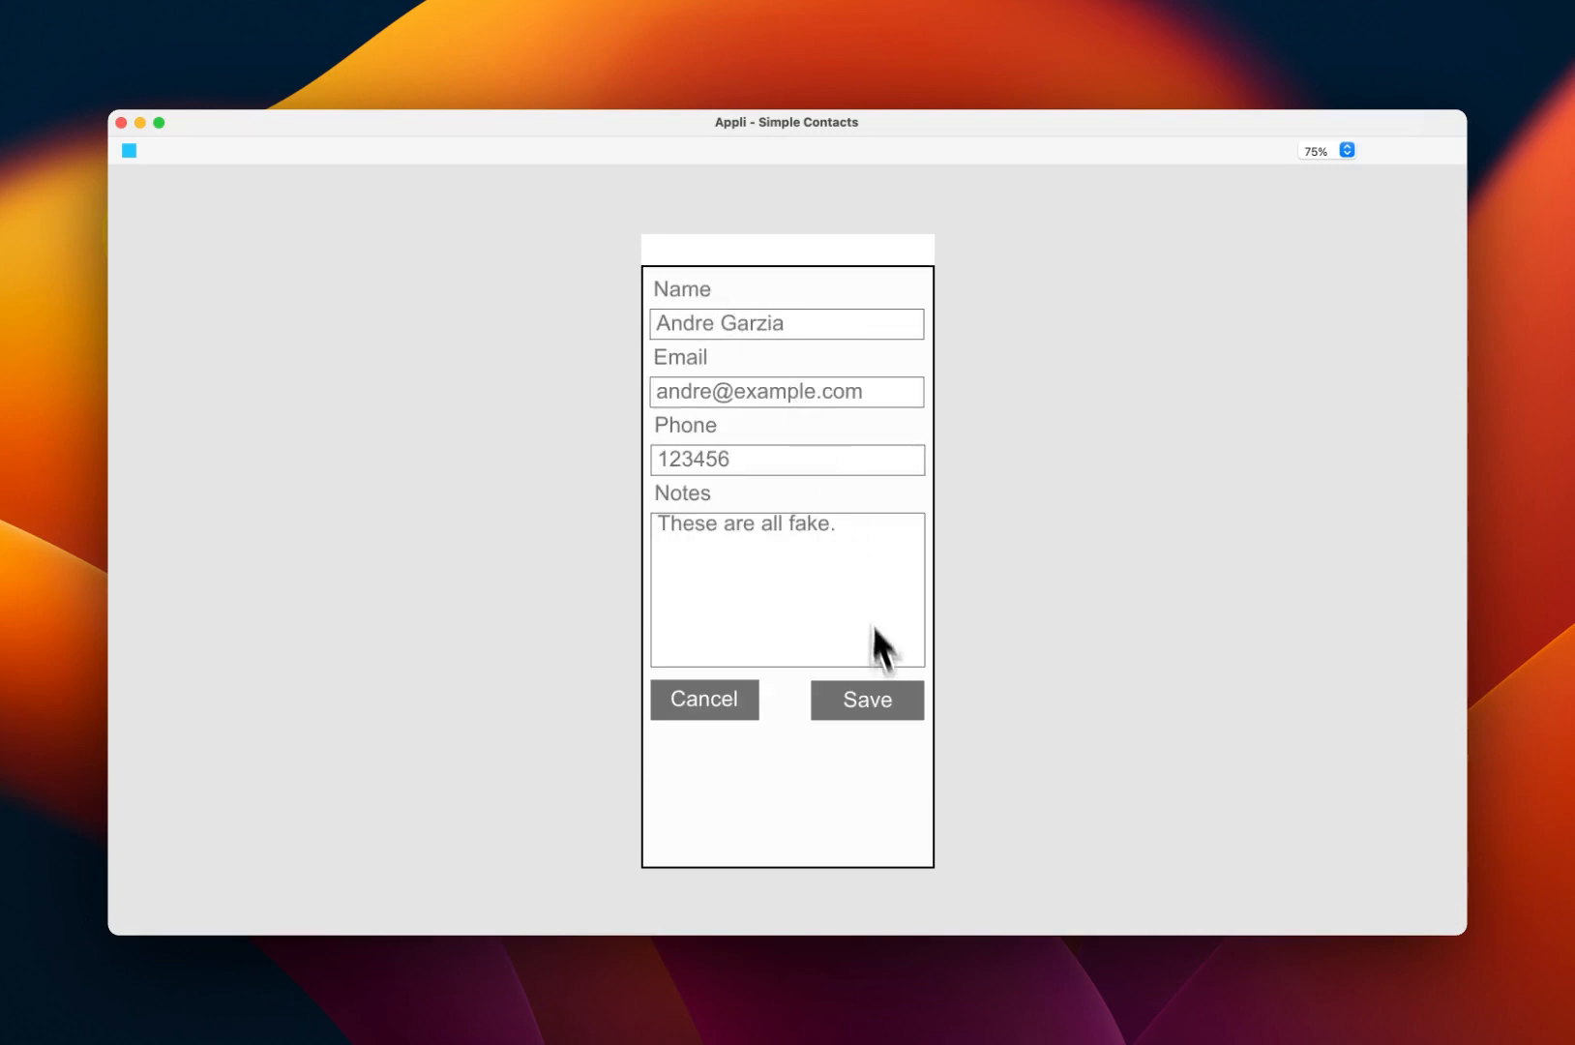
click(884, 716)
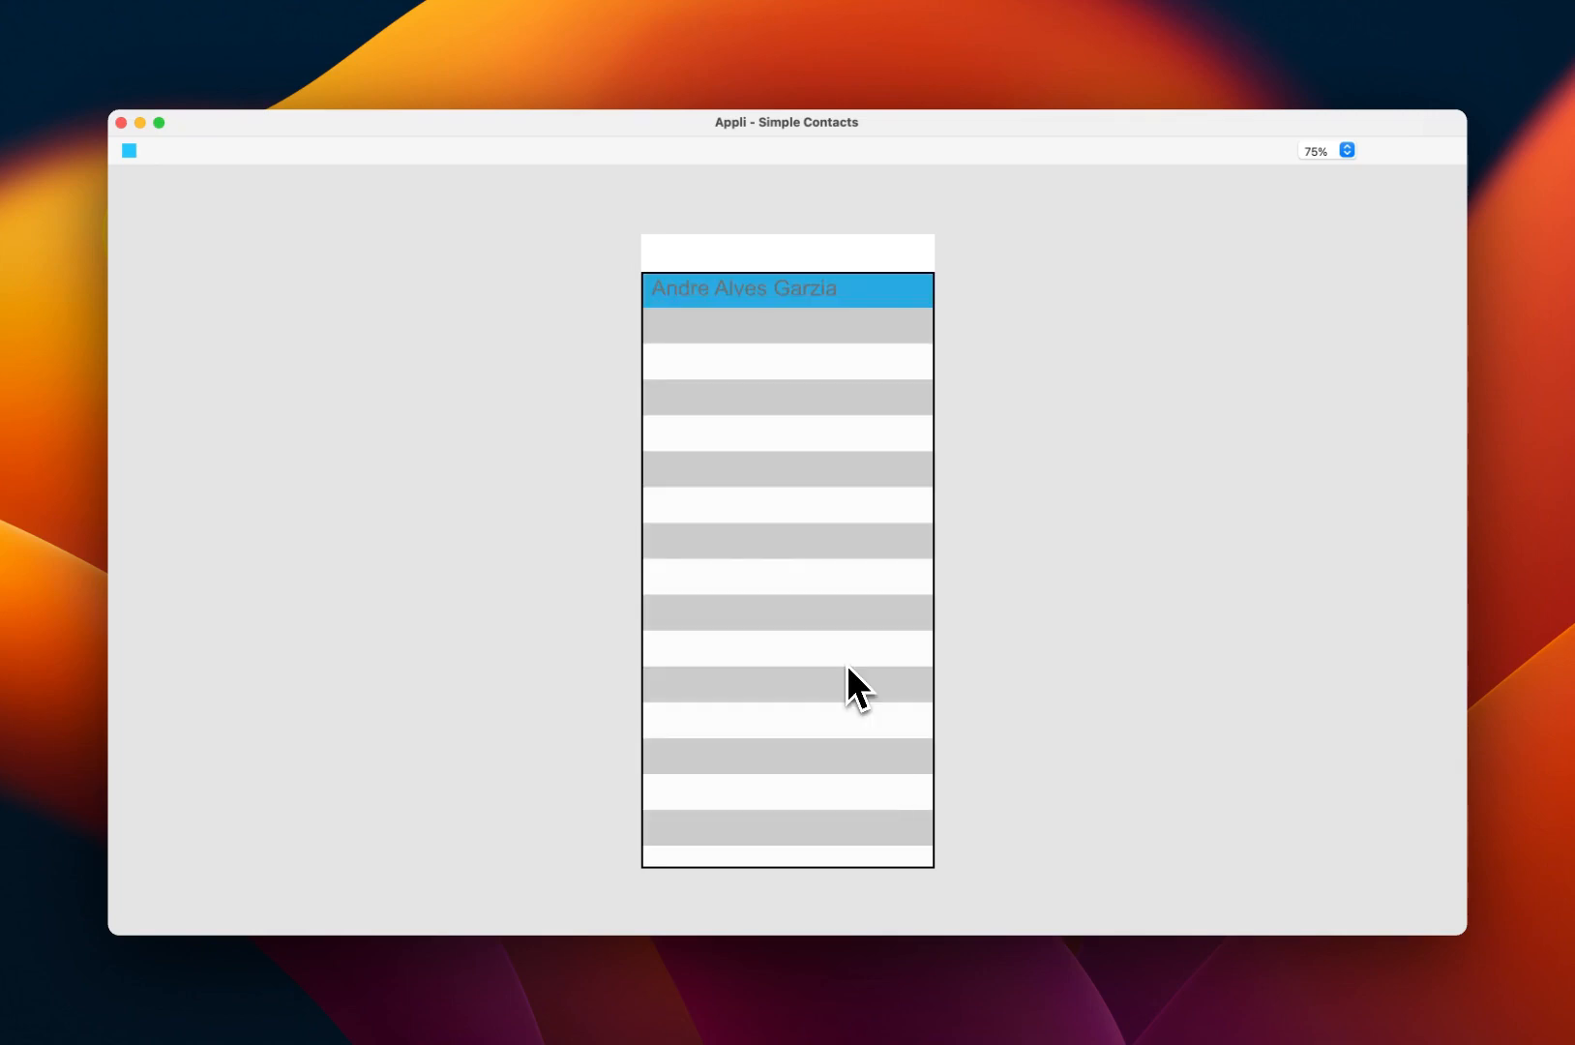
key(Escape)
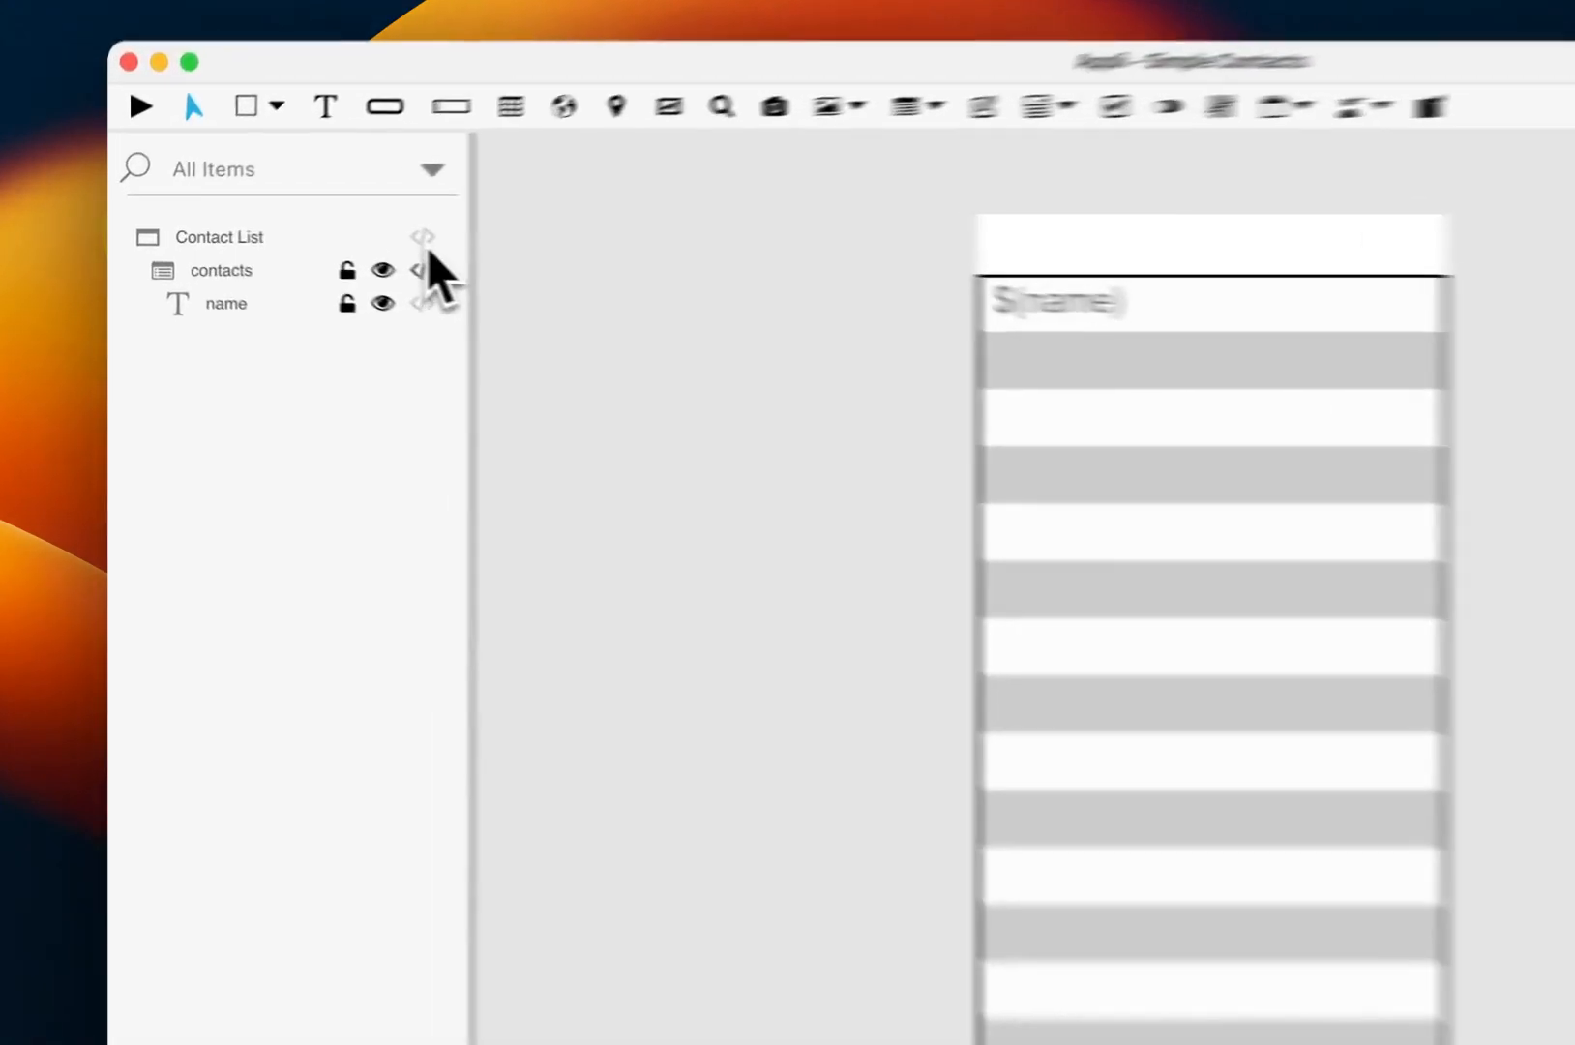
Step: Give the Contact List screen an openScreen script that refreshes the 'contacts' layout
click(305, 232)
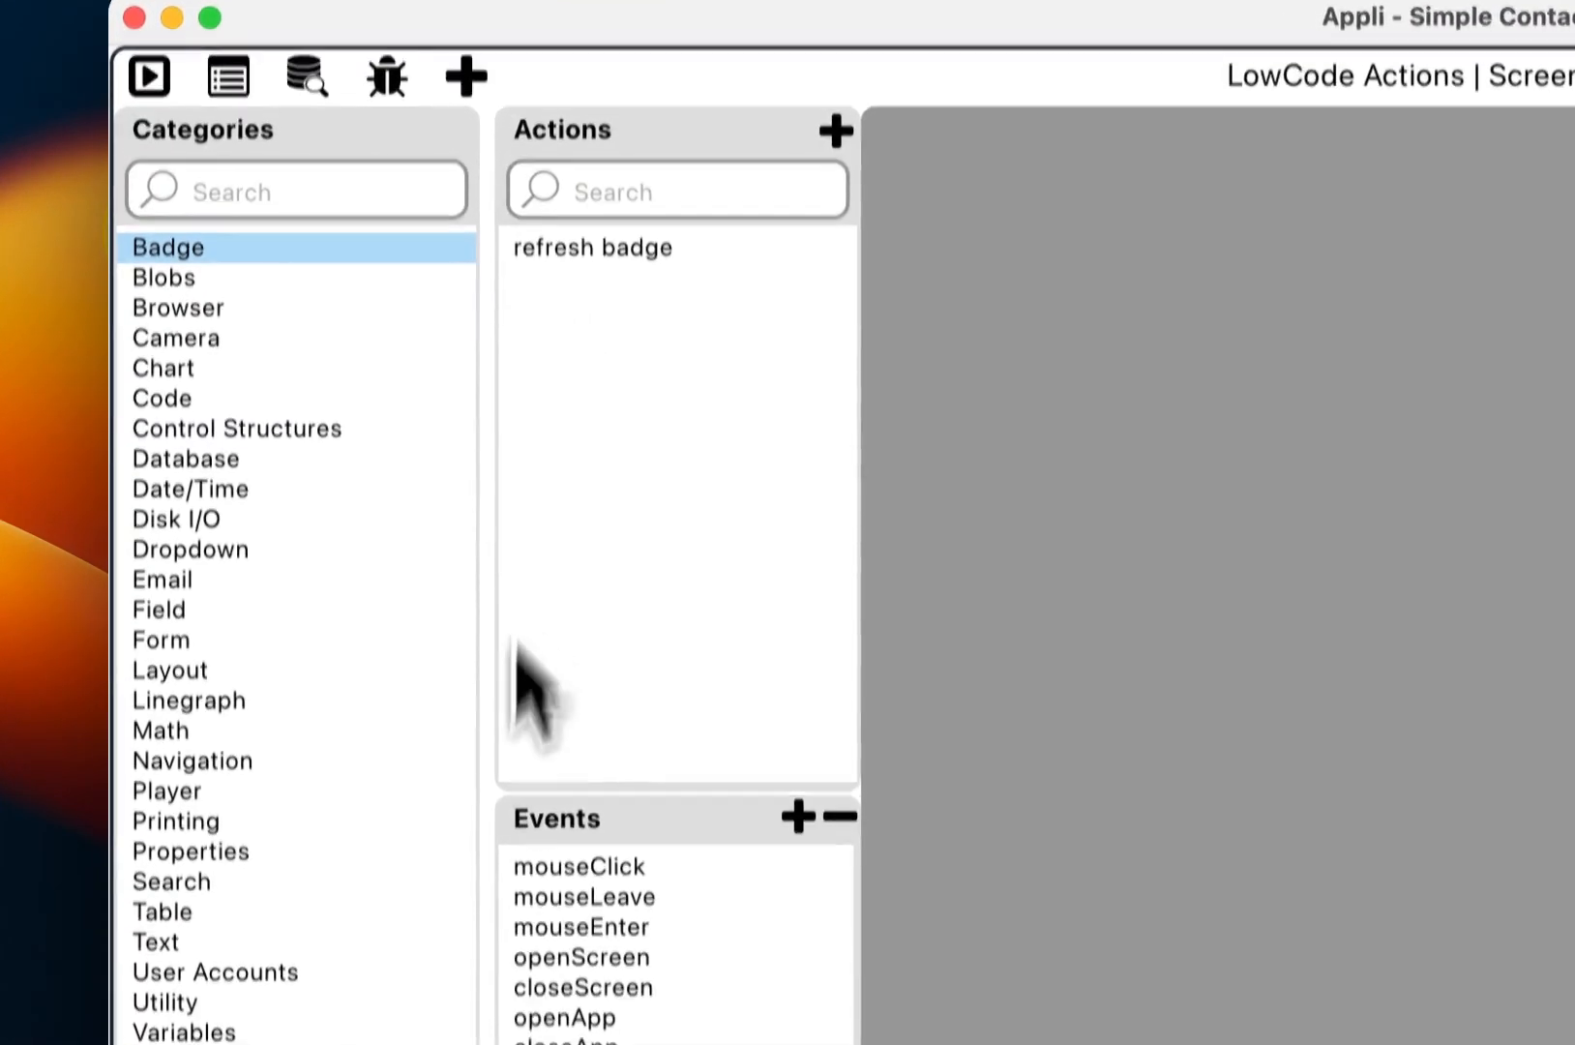
click(595, 965)
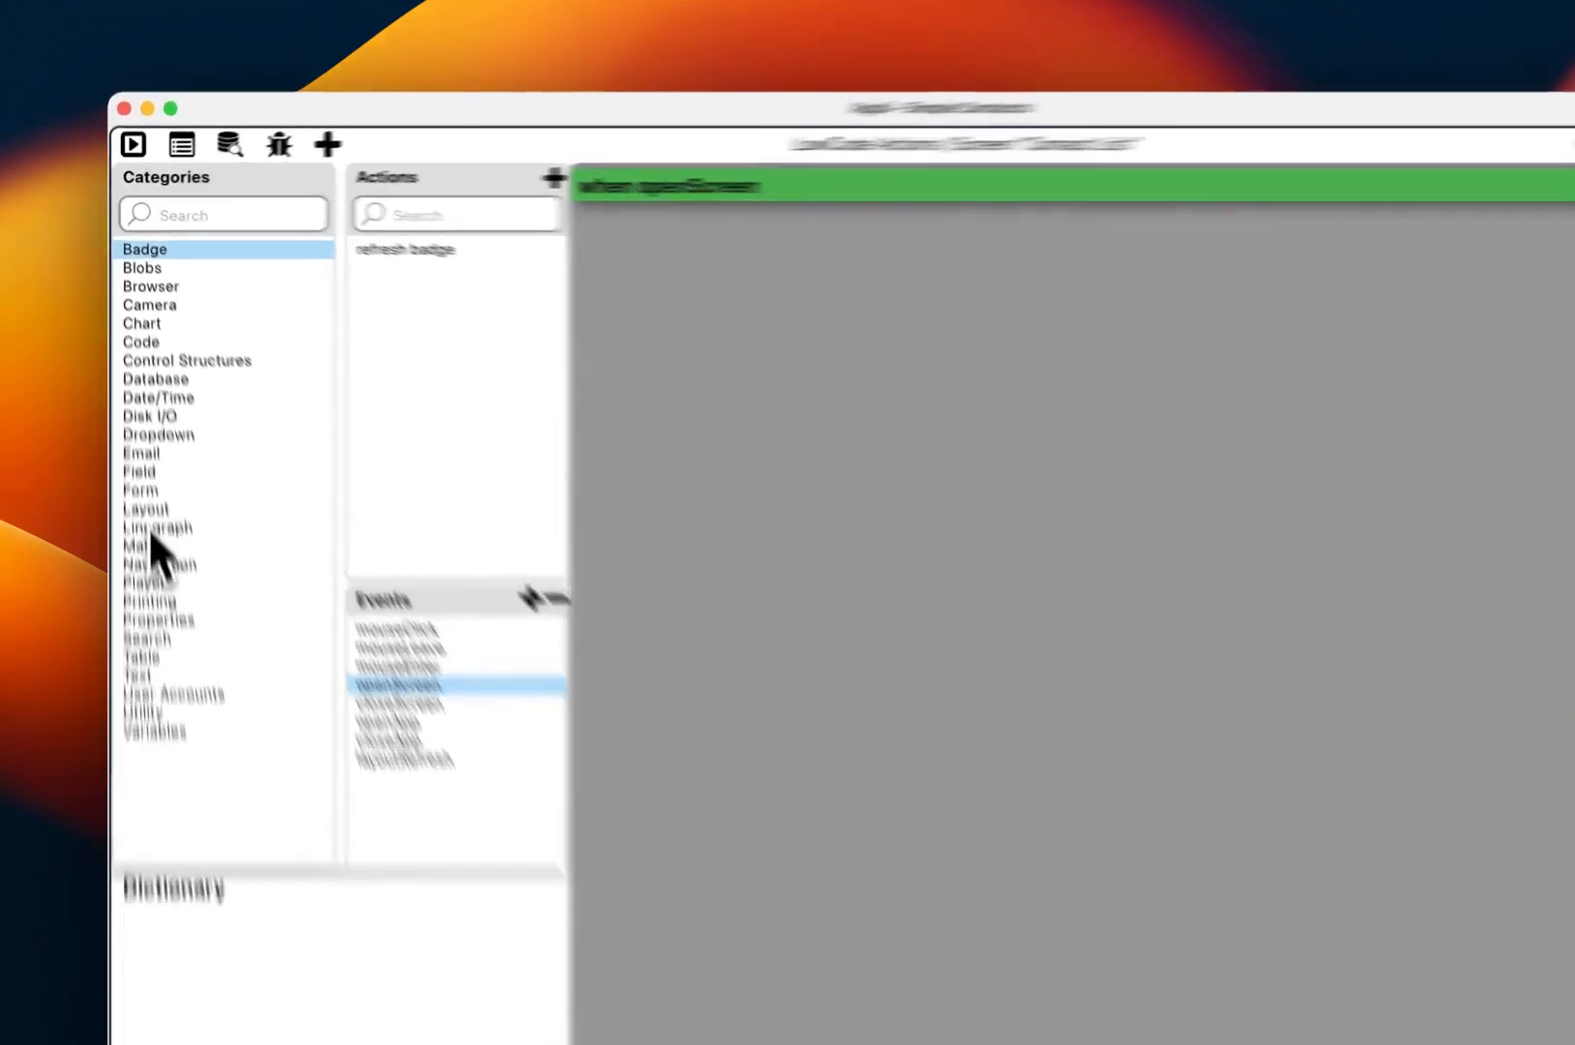
click(138, 449)
double_click(589, 356)
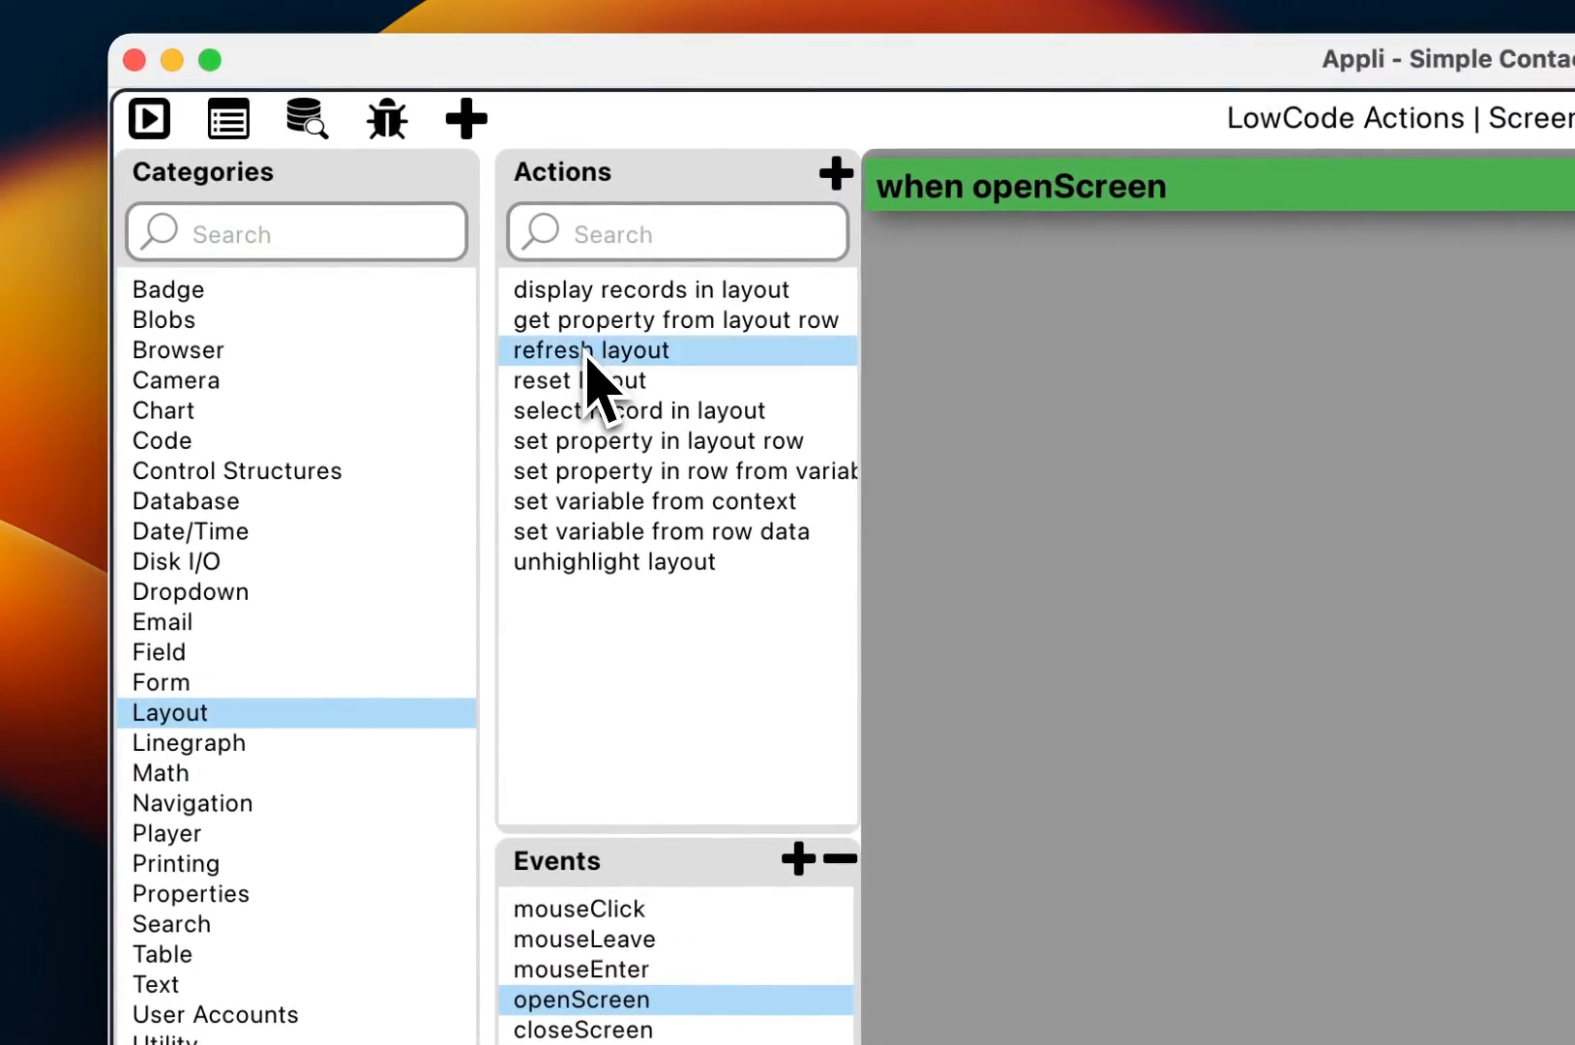
click(1291, 266)
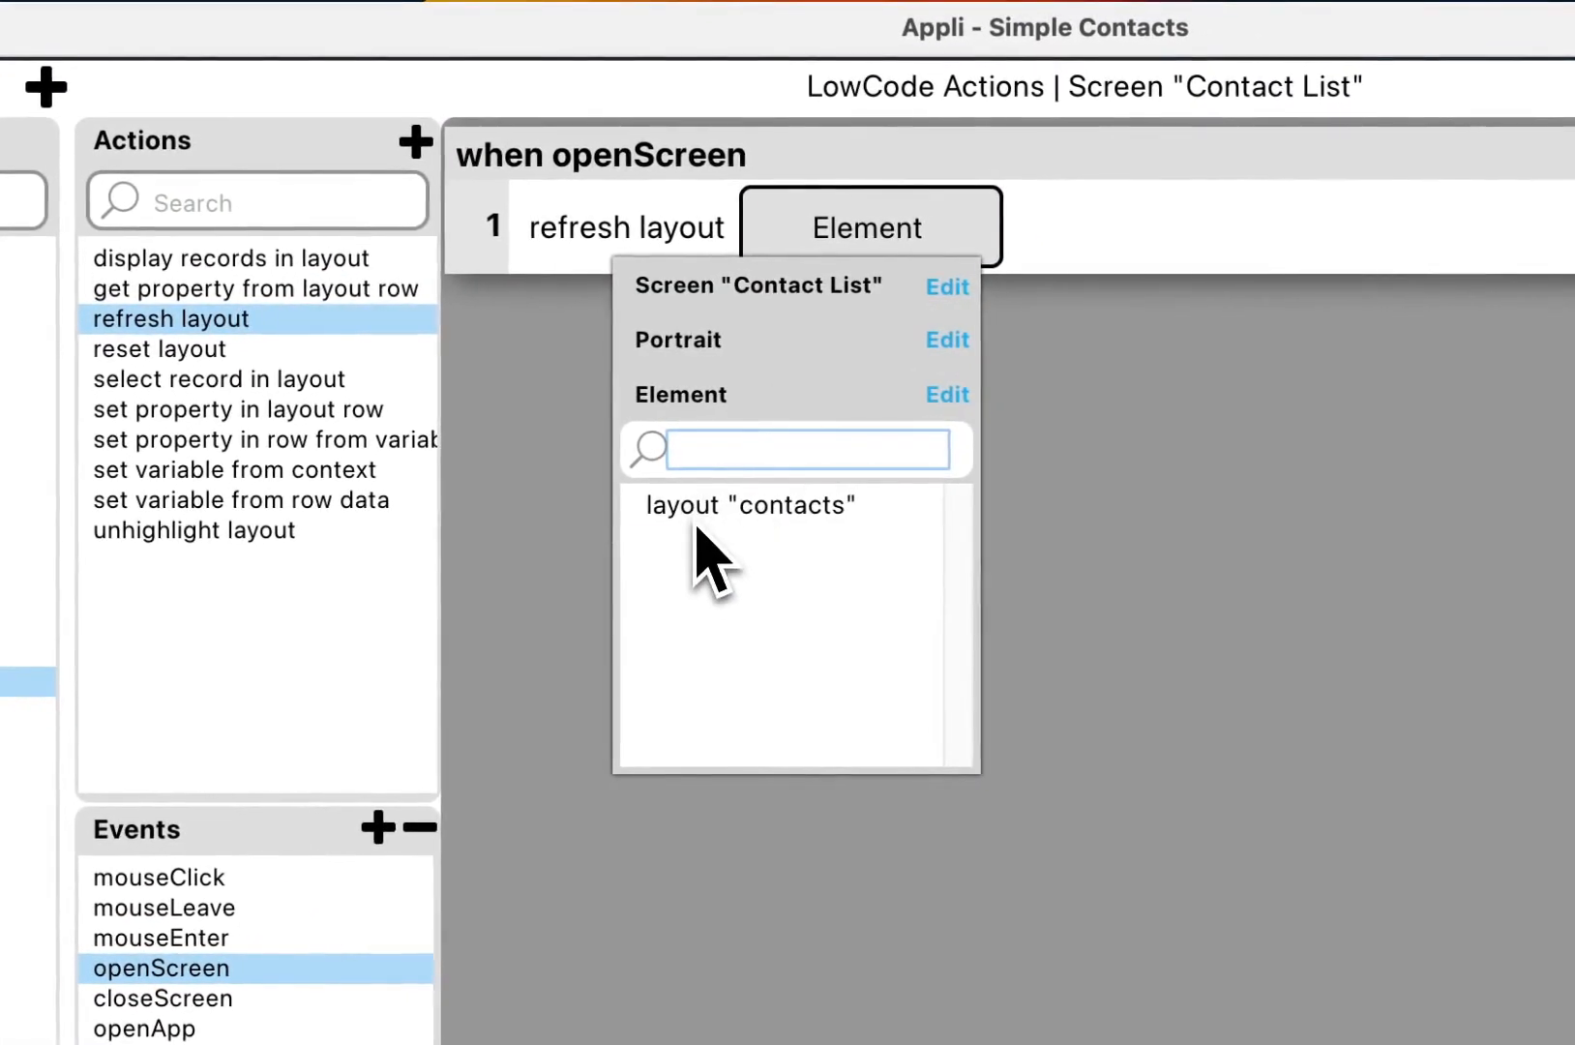
click(698, 528)
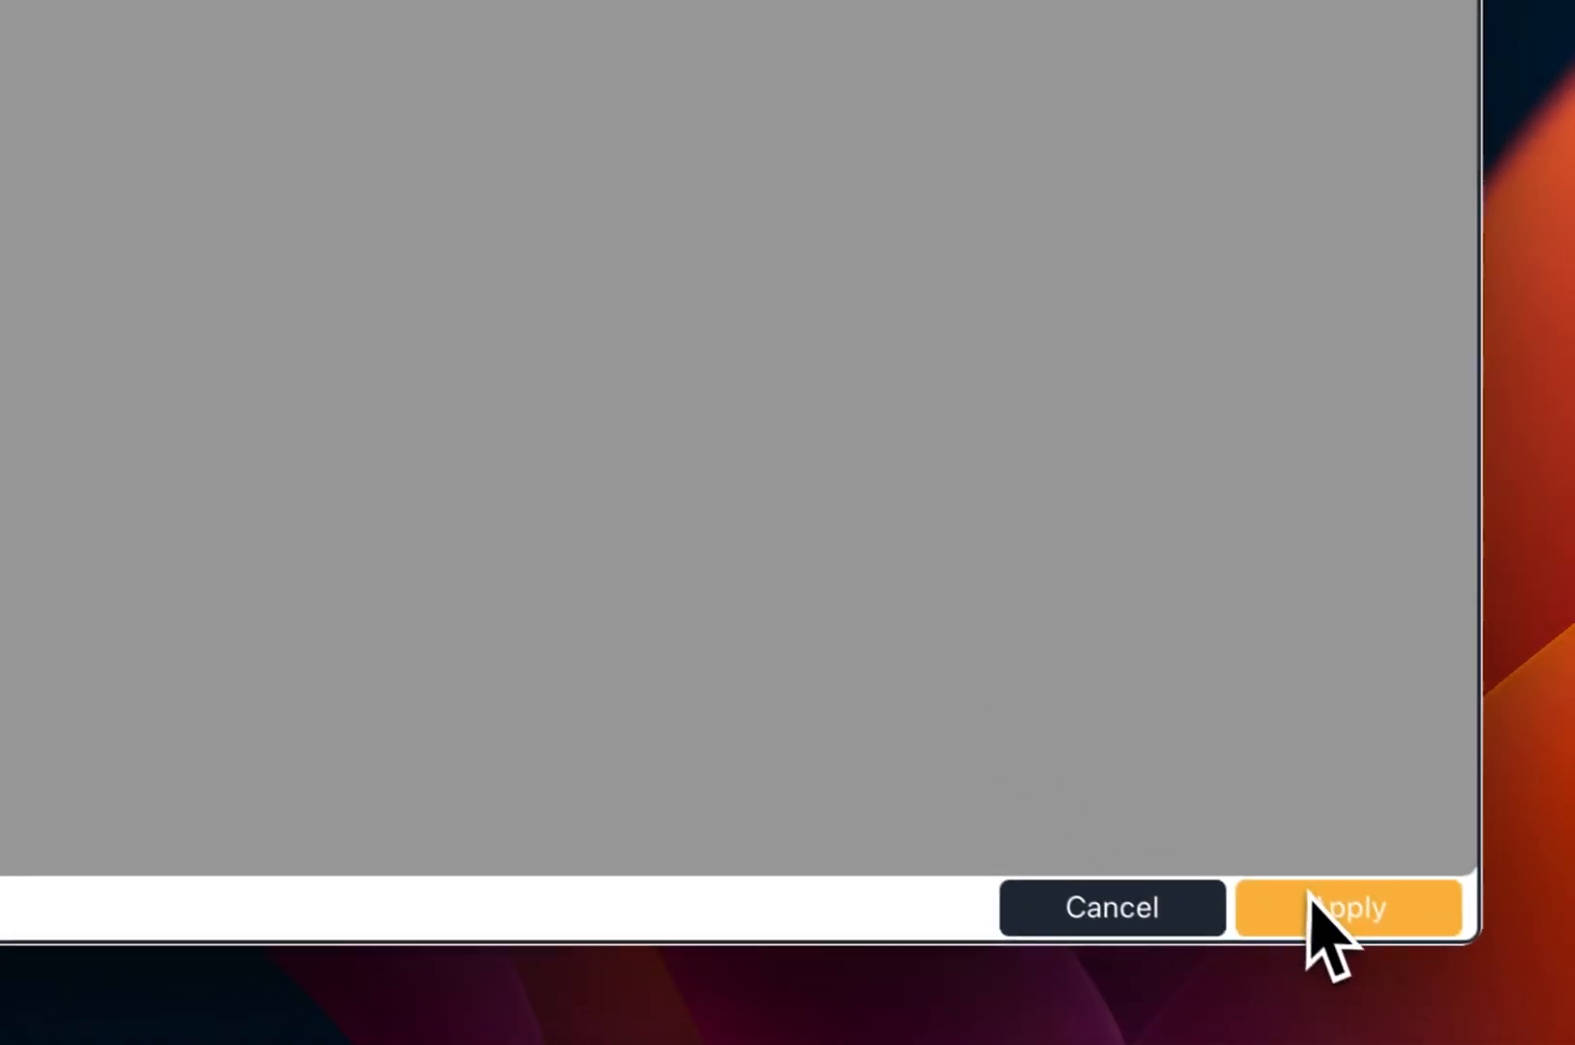
click(1316, 904)
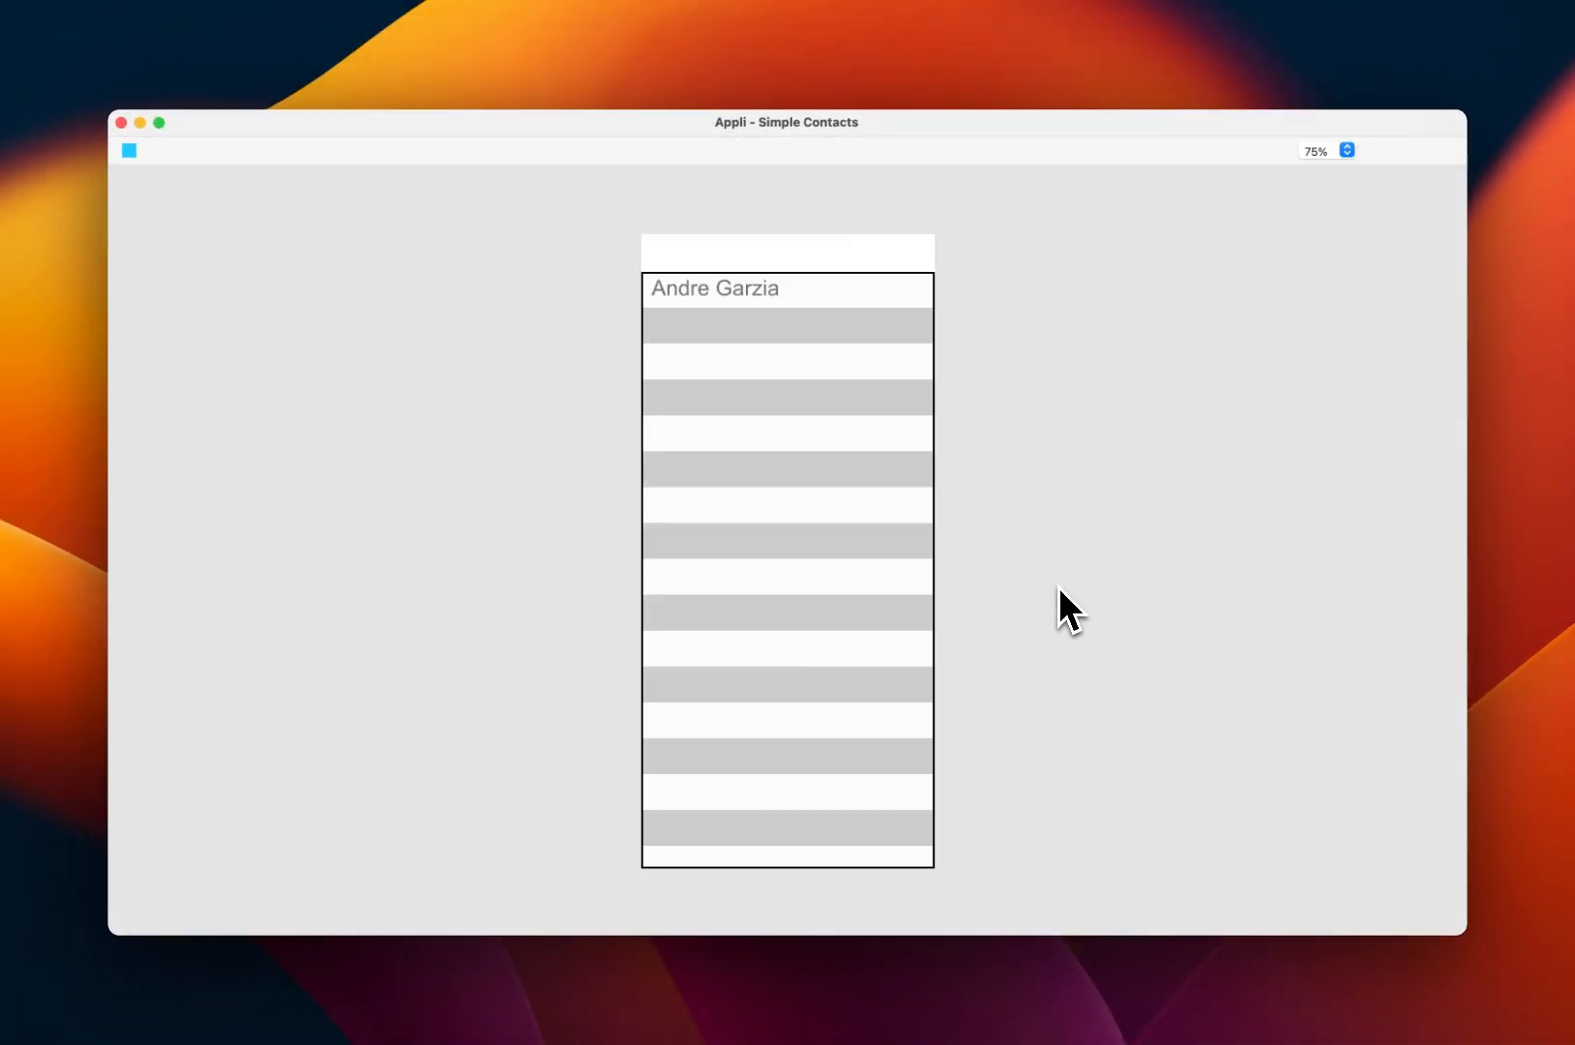
Step: In the running app, rename and save the sample contact, revert its name, then exit run mode
click(731, 309)
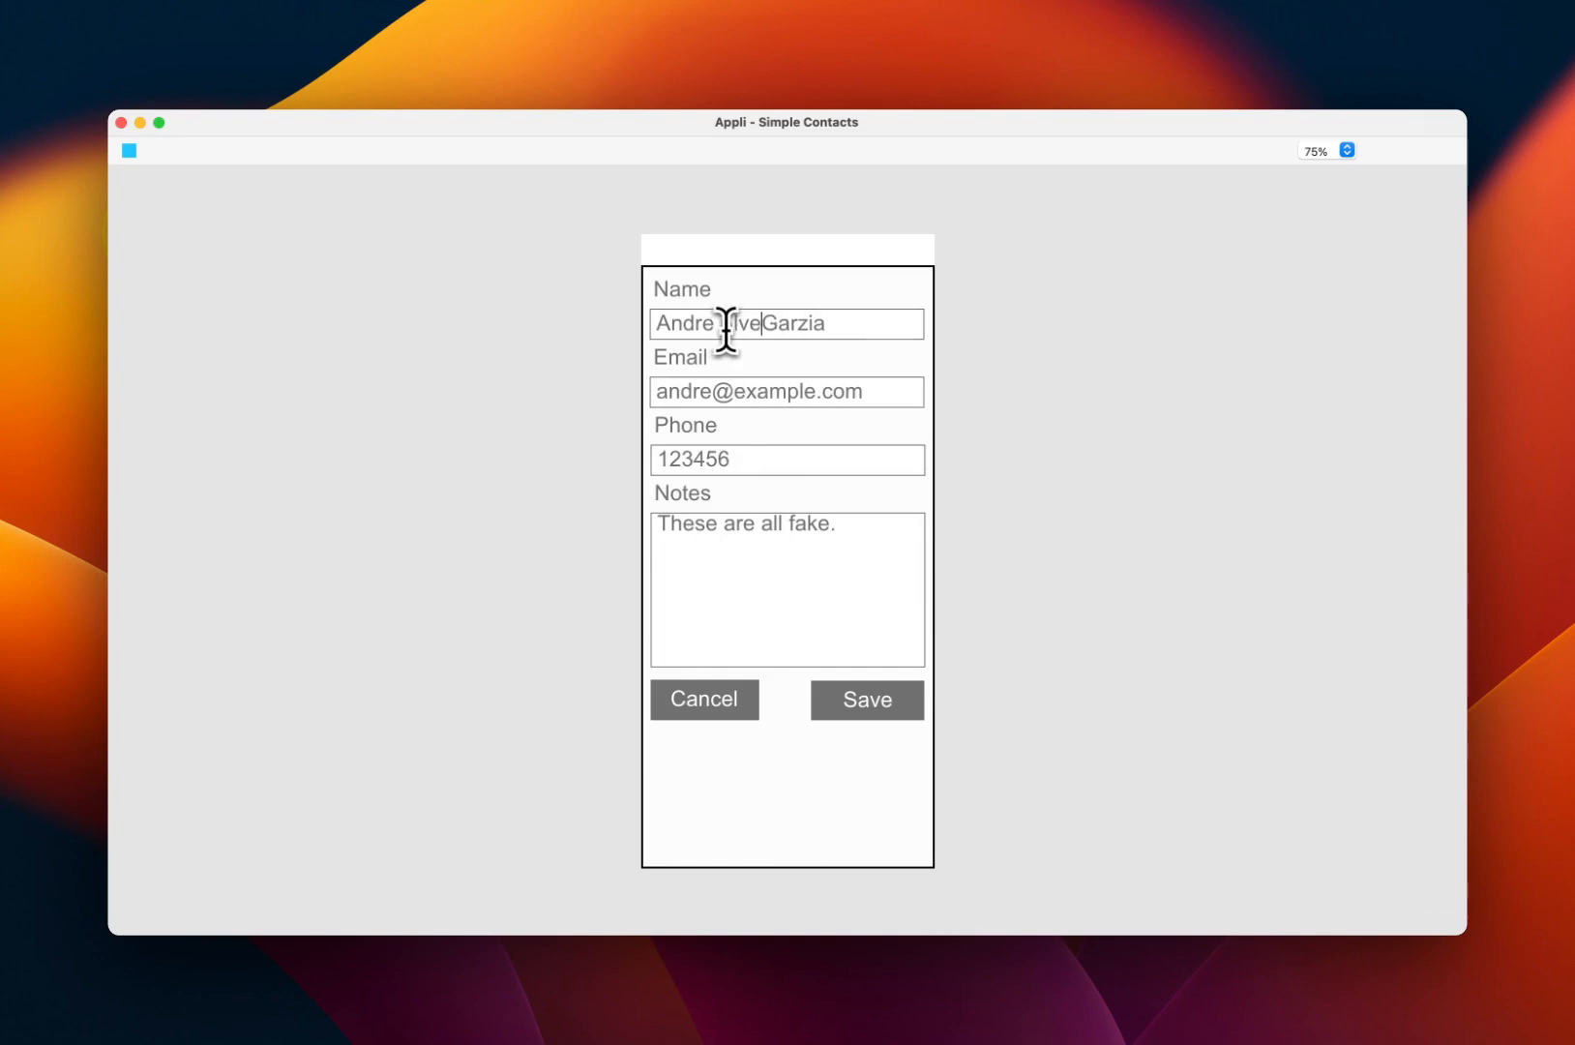
click(885, 701)
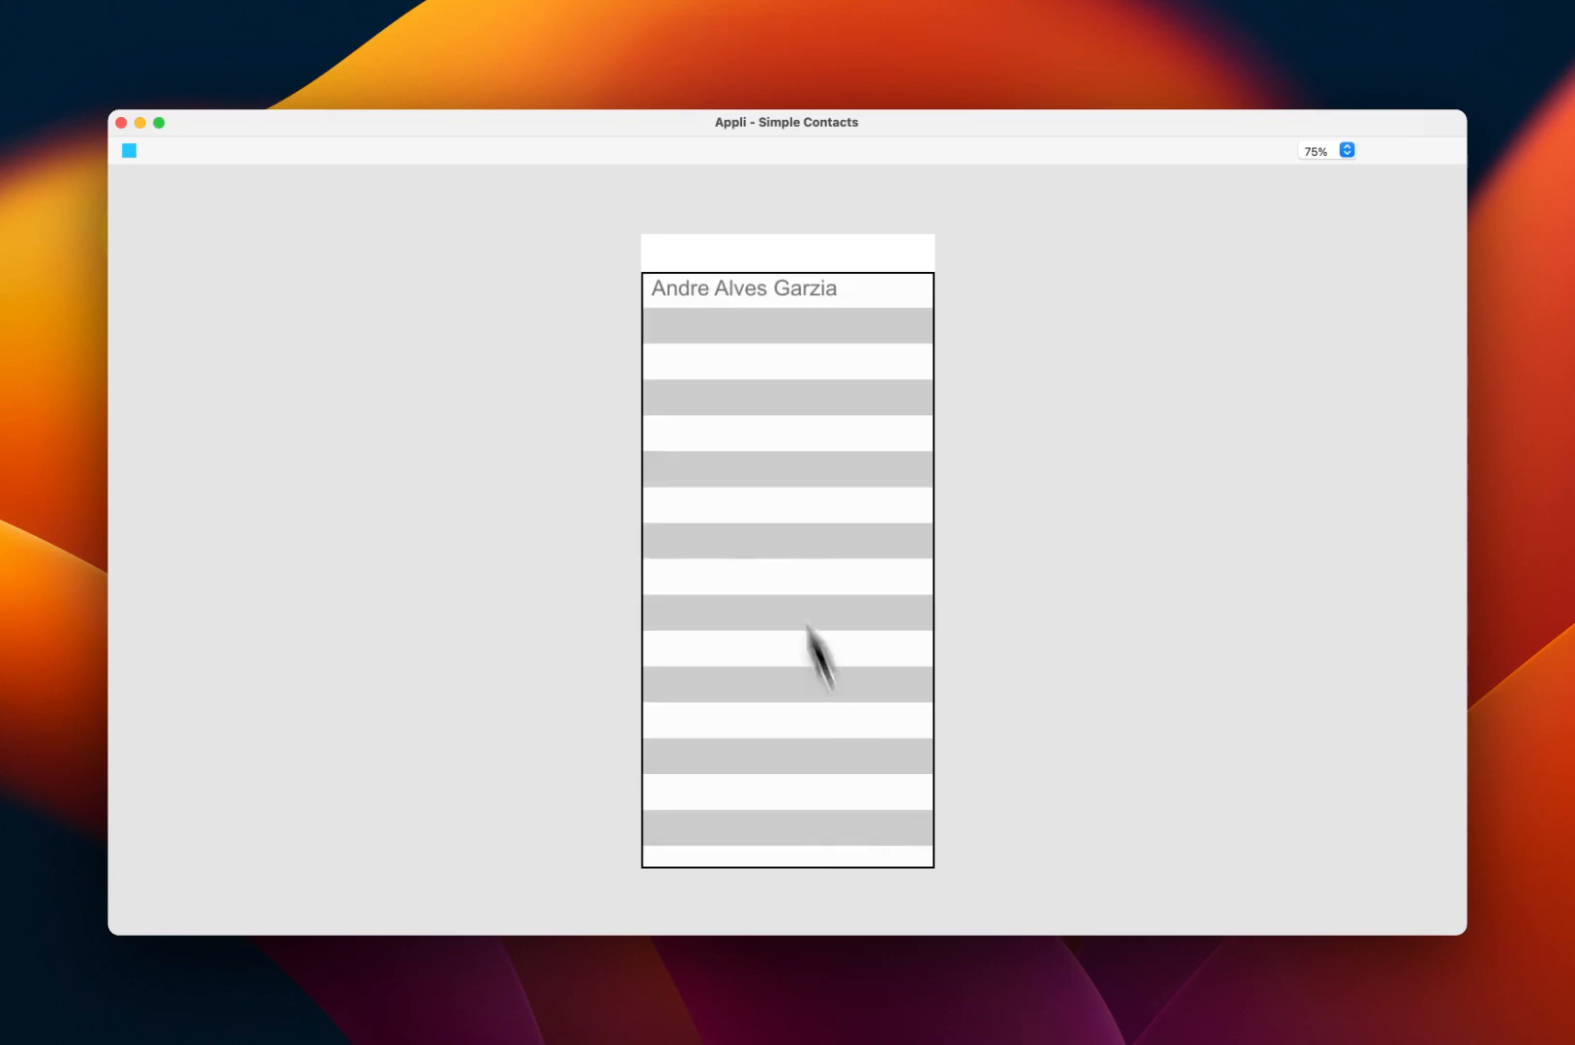
click(758, 290)
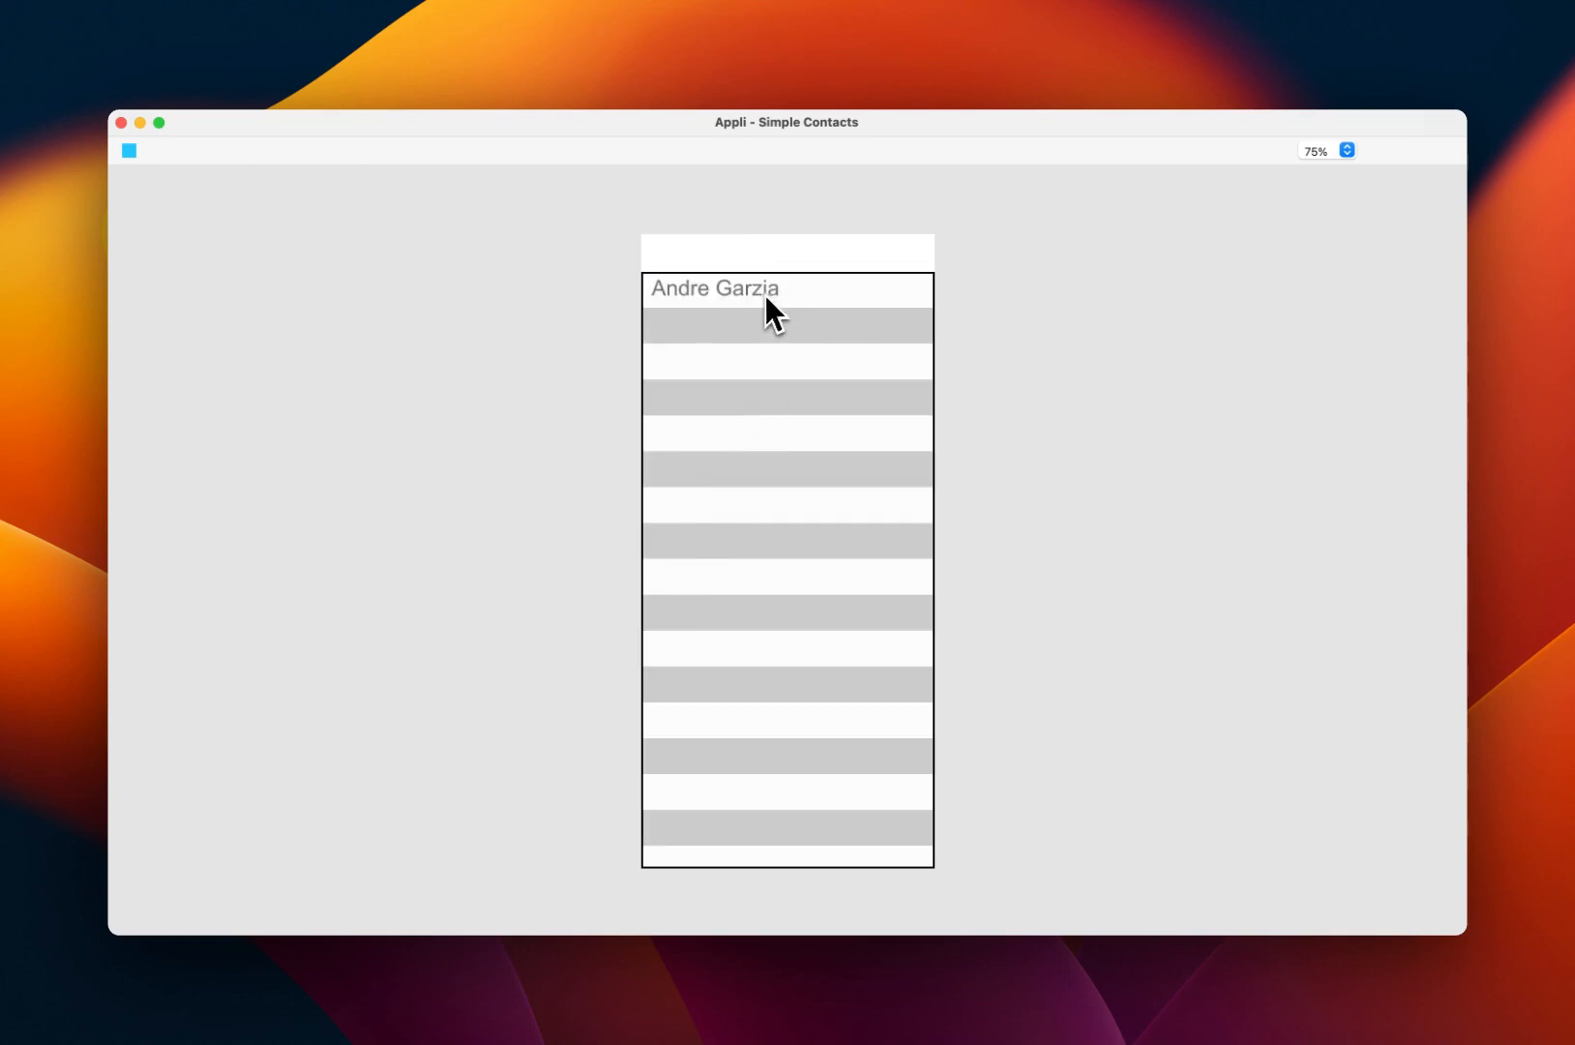
click(765, 294)
click(698, 680)
click(128, 143)
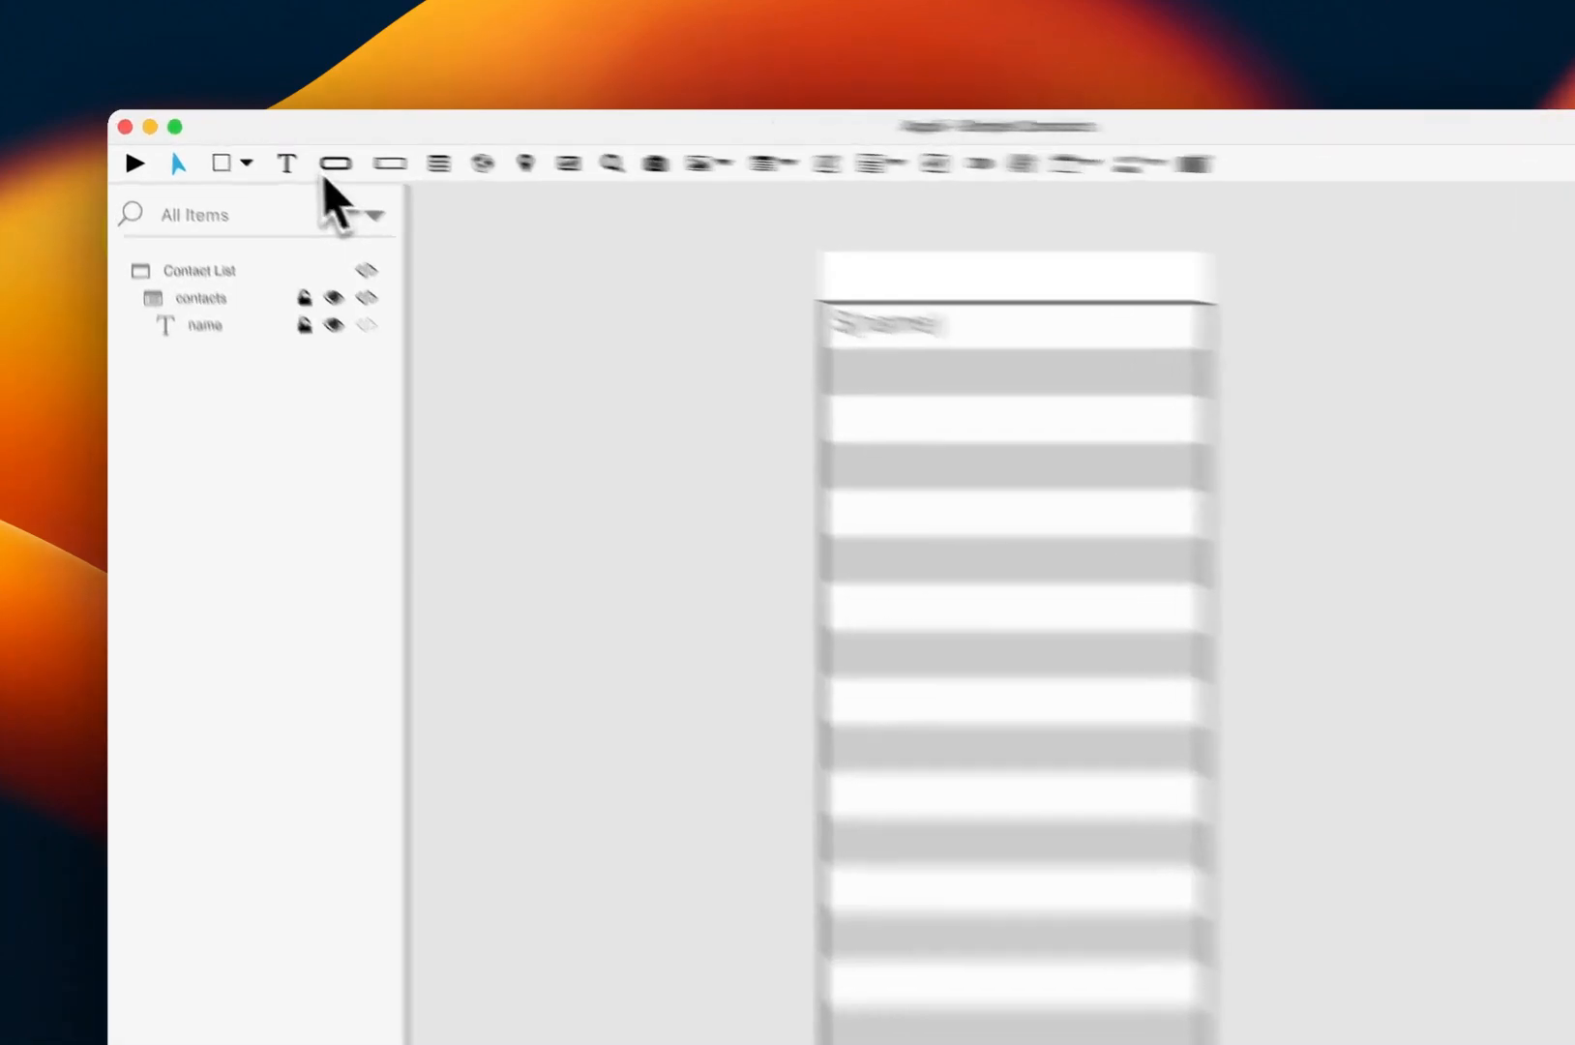
Step: Draw a button named 'delete' at the right end of the first contacts row
click(281, 150)
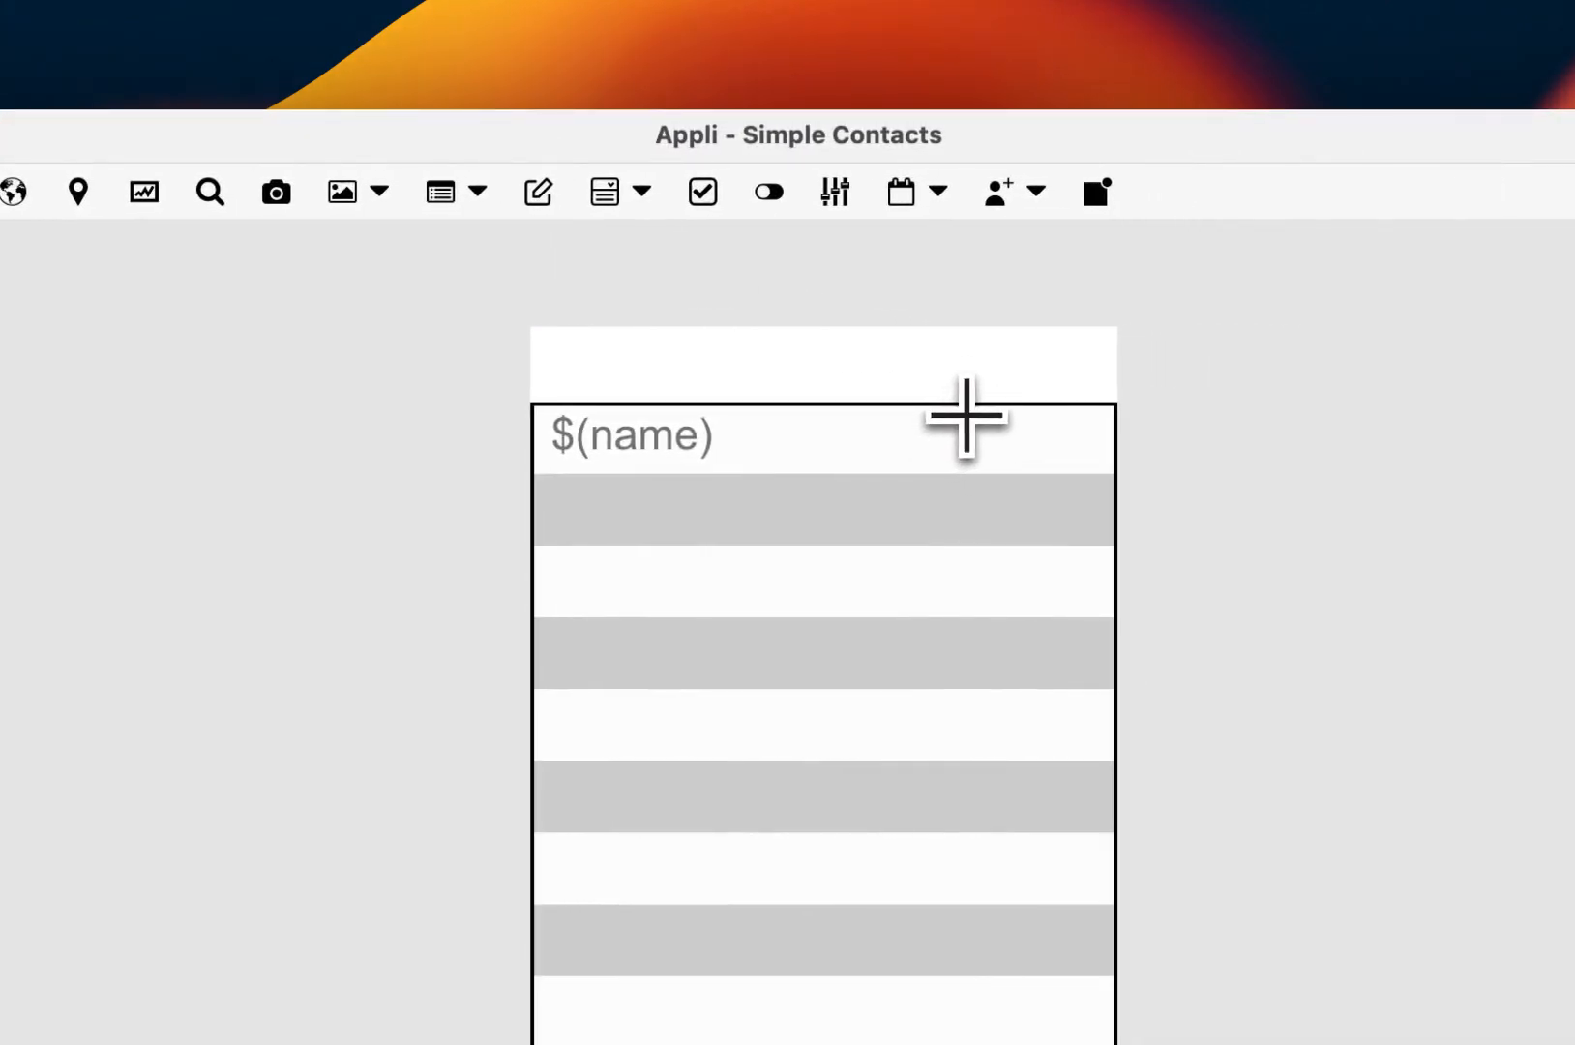
drag(963, 415, 1093, 468)
text(delete)
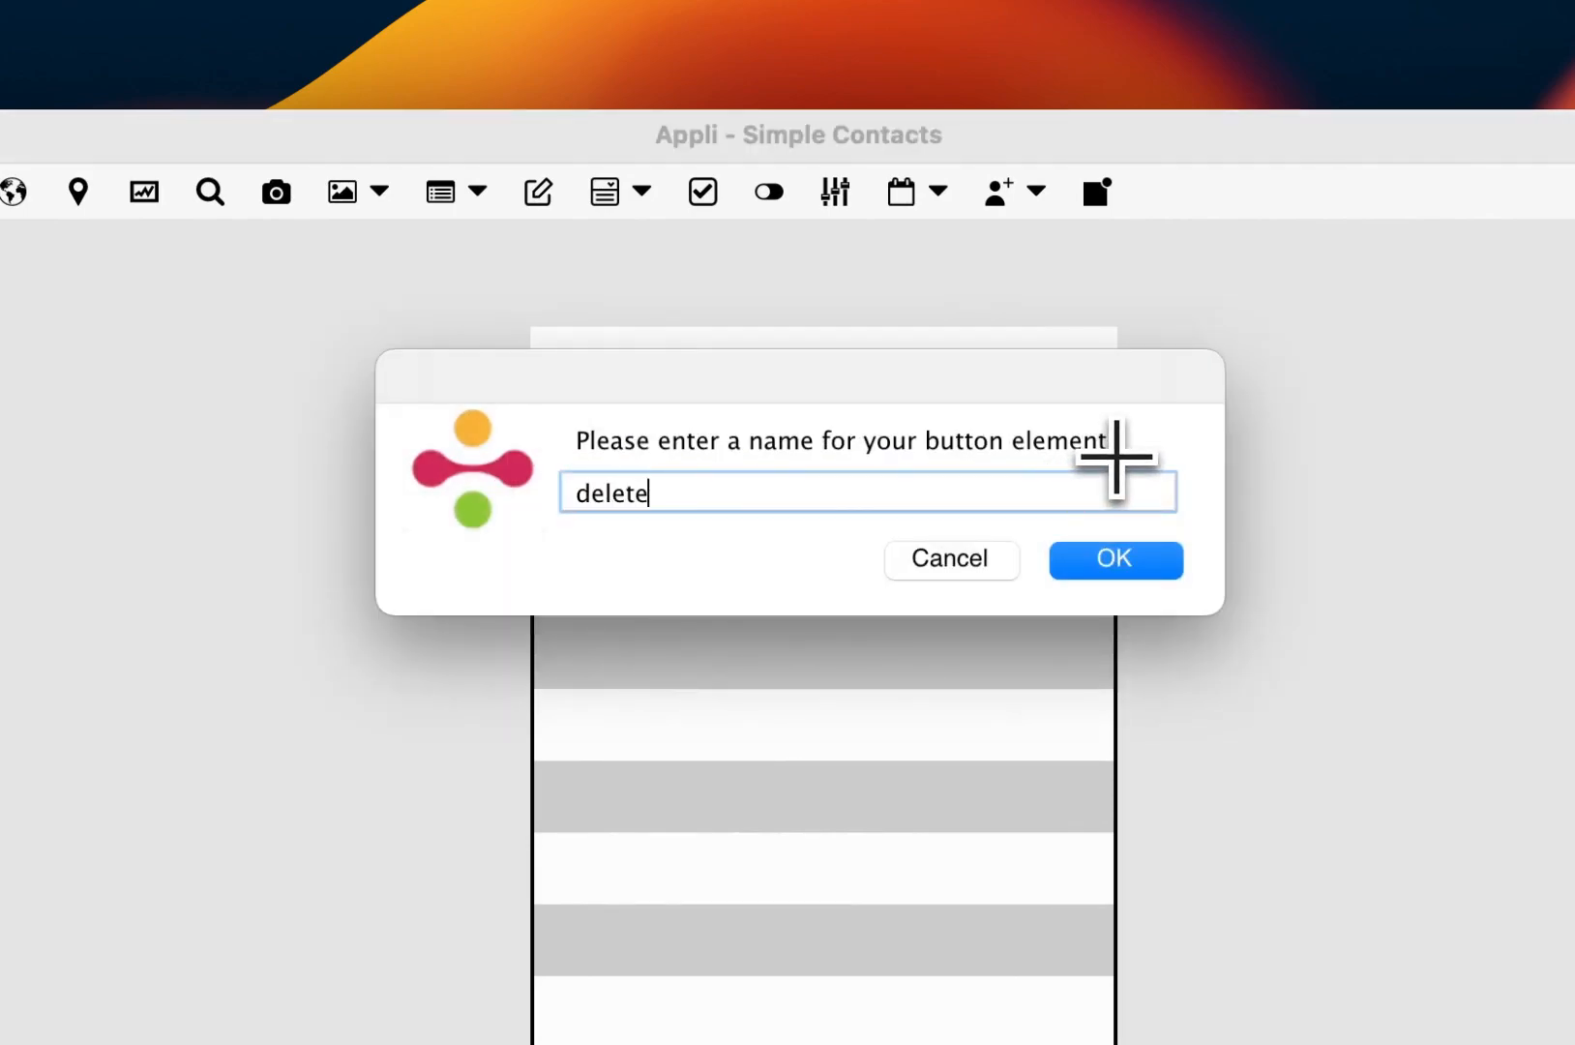
key(Return)
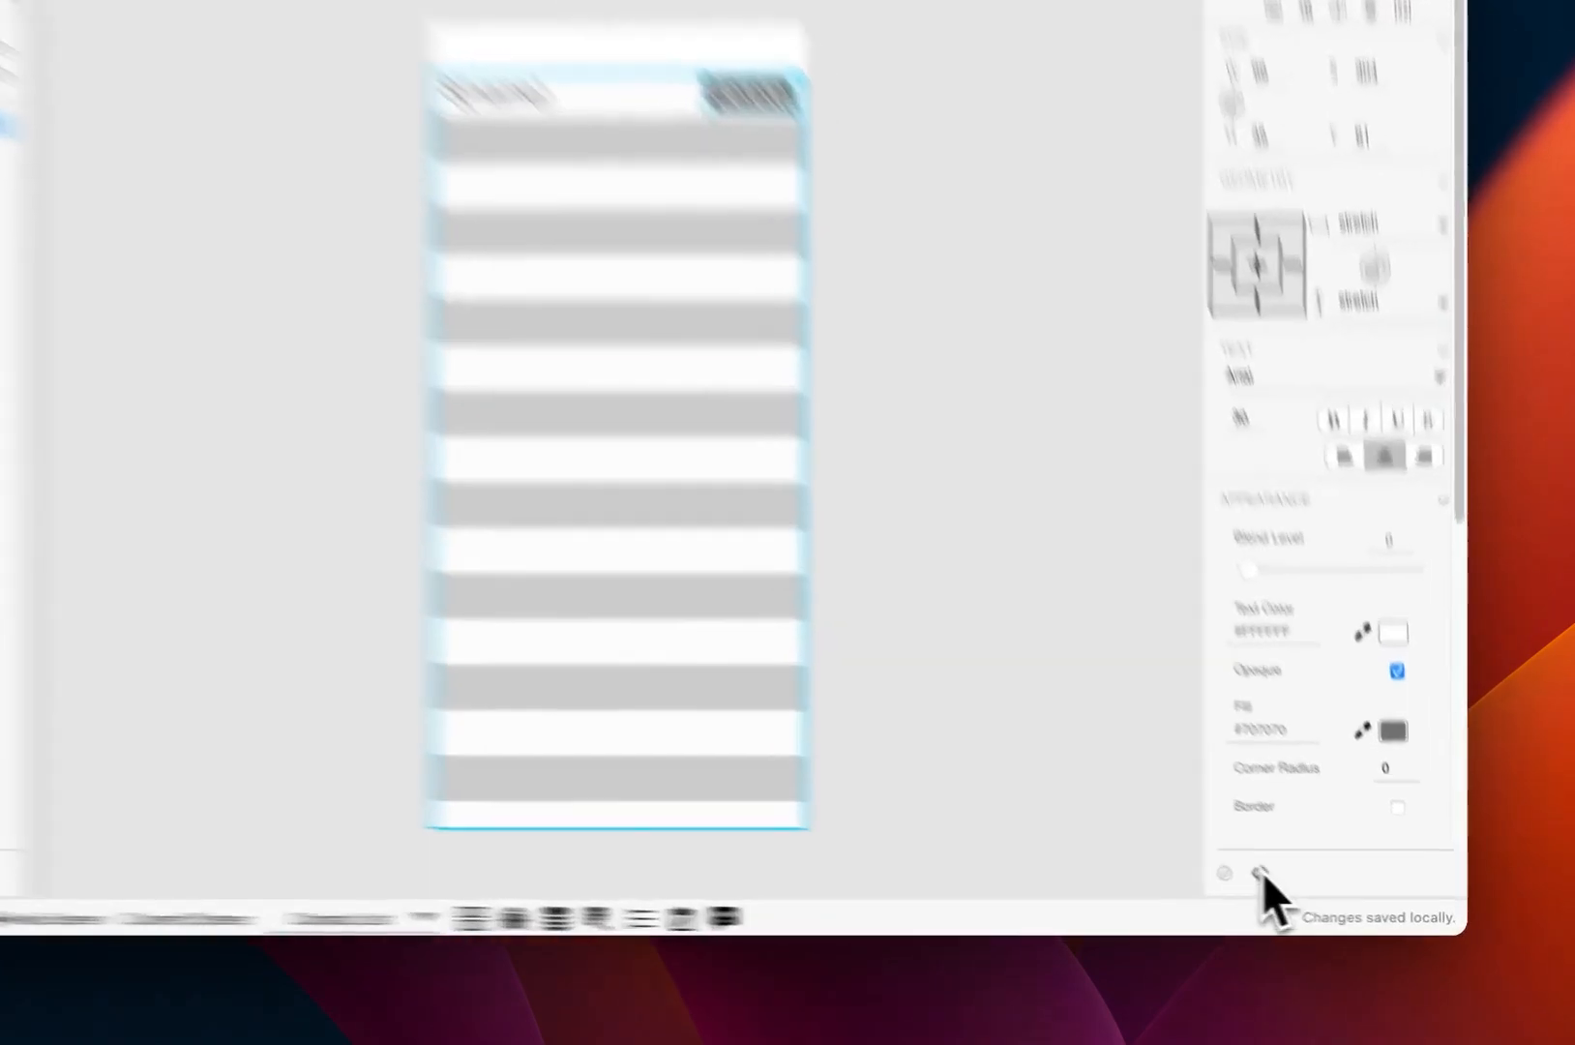
click(1304, 886)
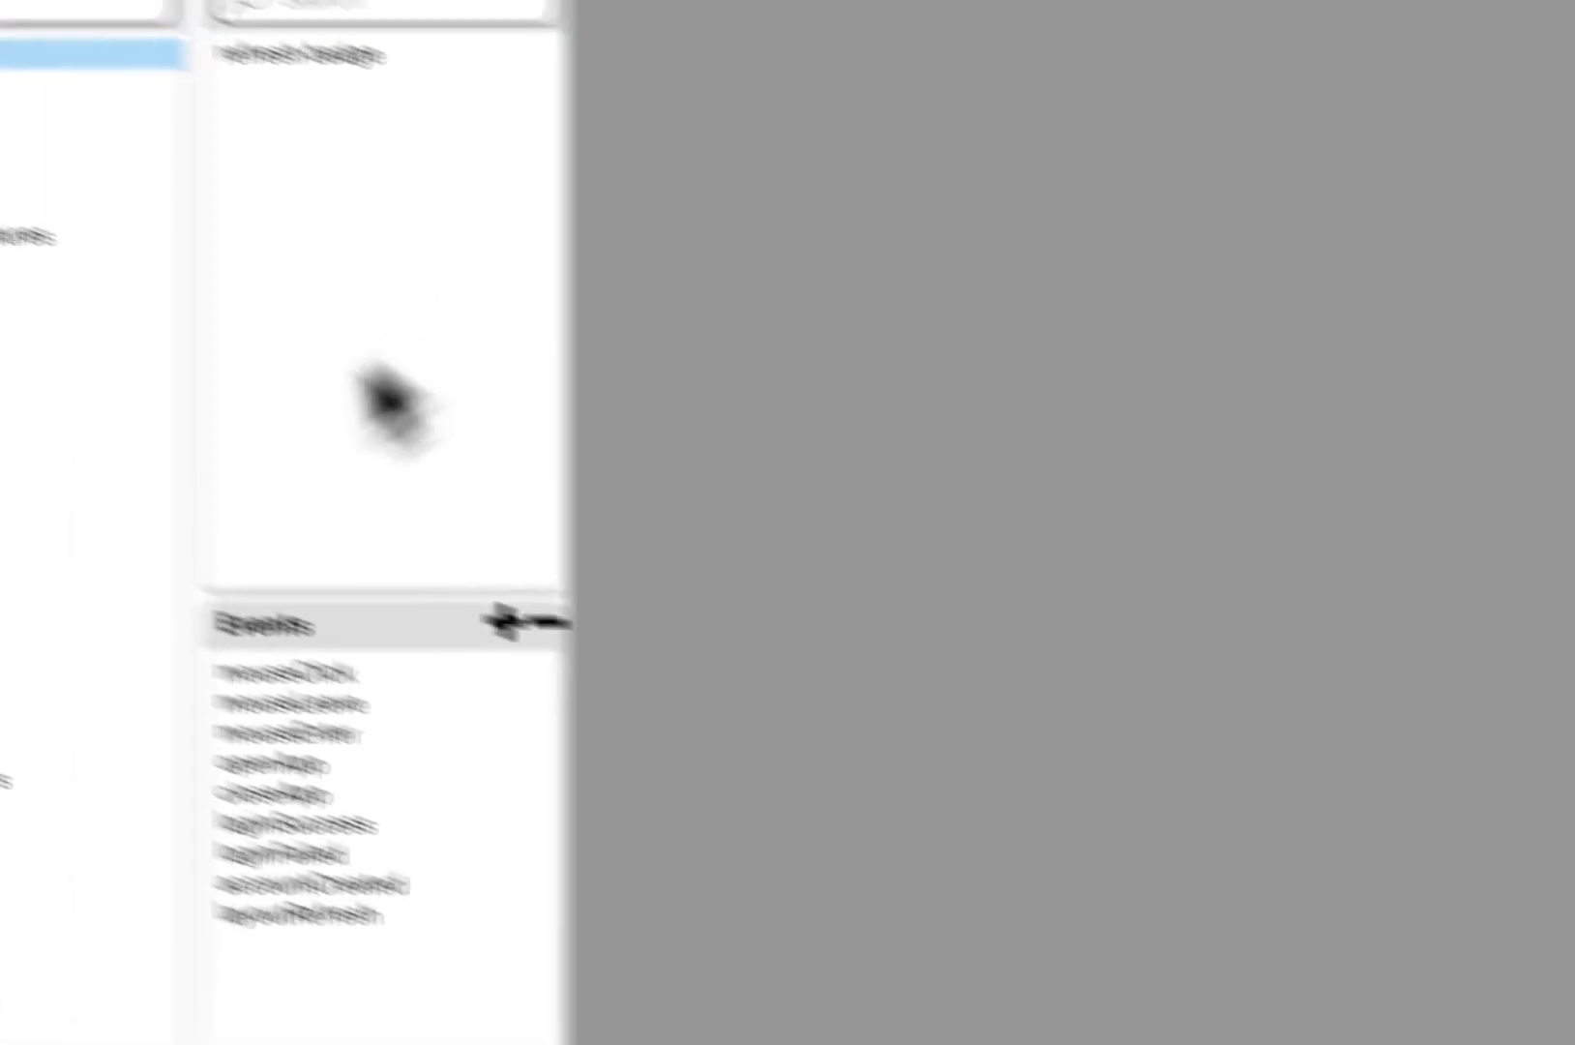
Step: Start a mouseClick script that stores the clicked row in selected_record via set variable from context
click(530, 779)
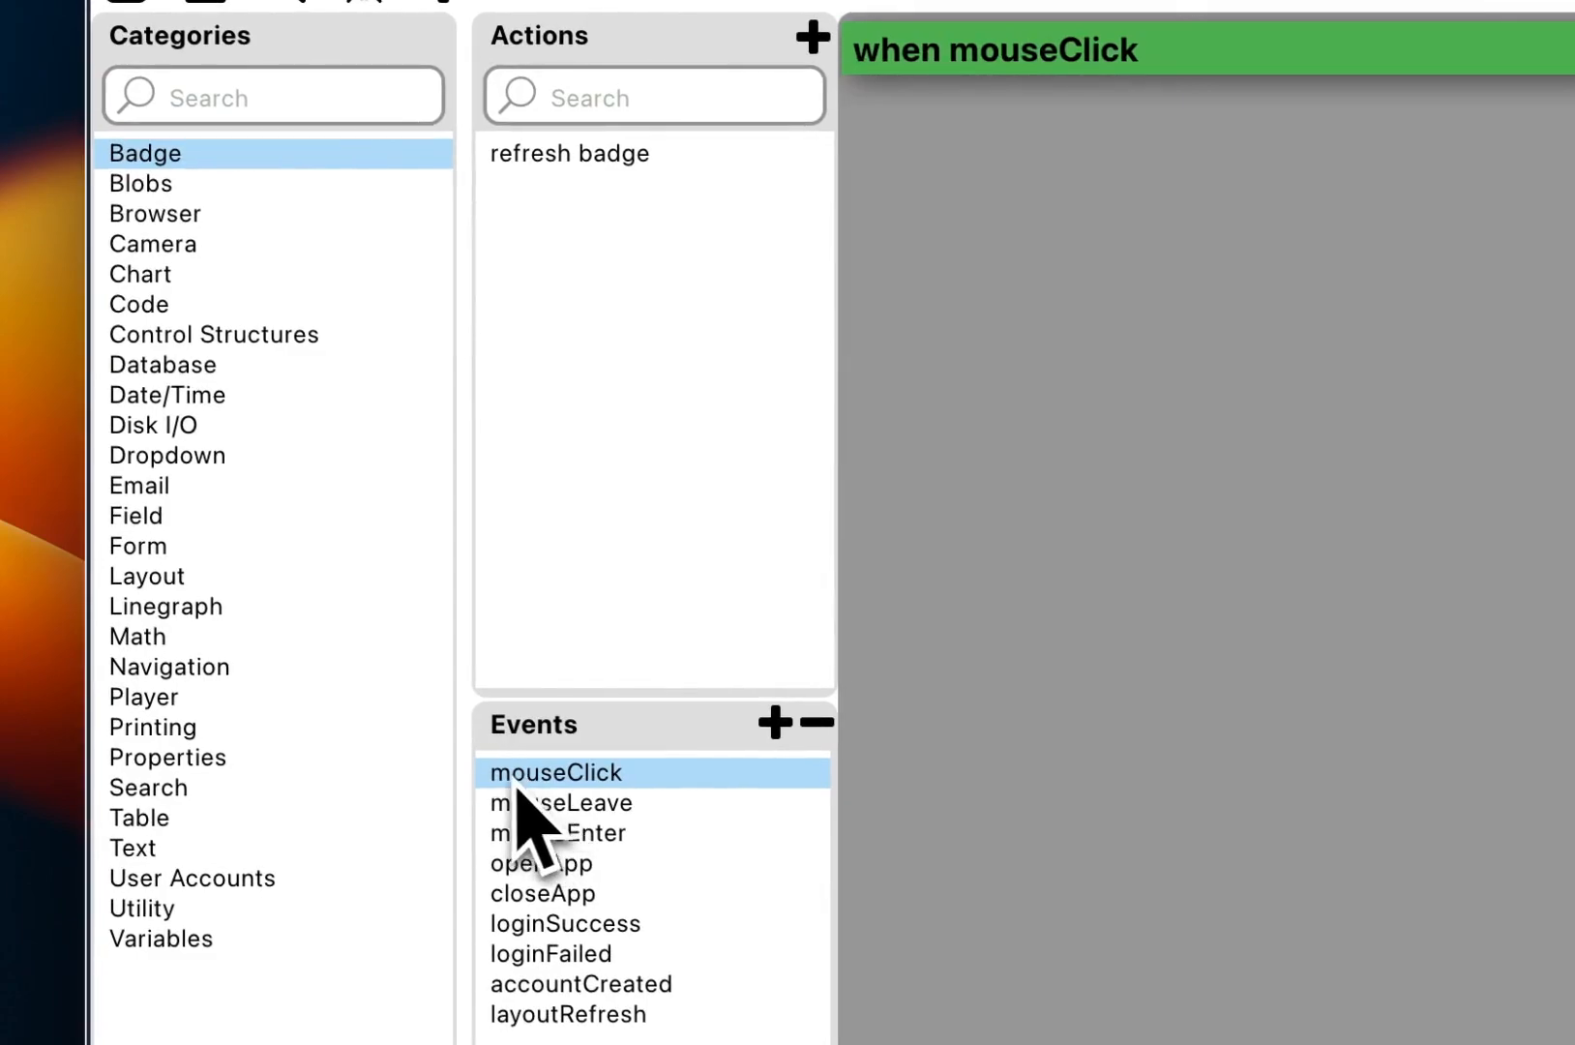
click(140, 578)
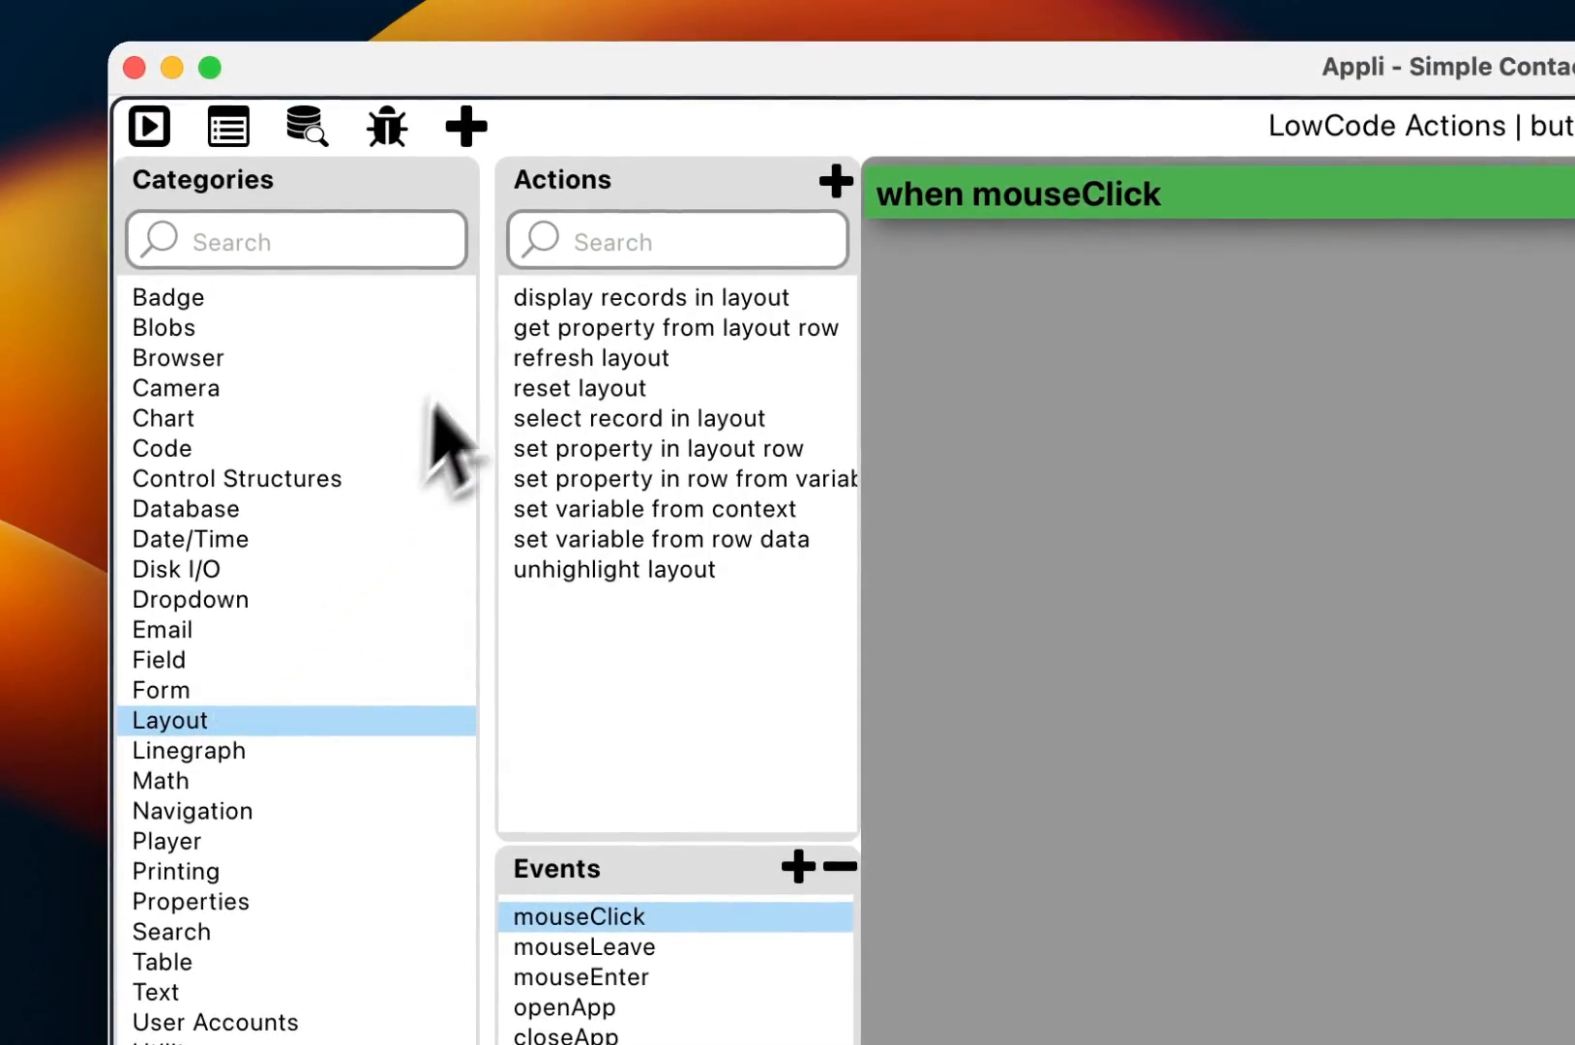
double_click(704, 512)
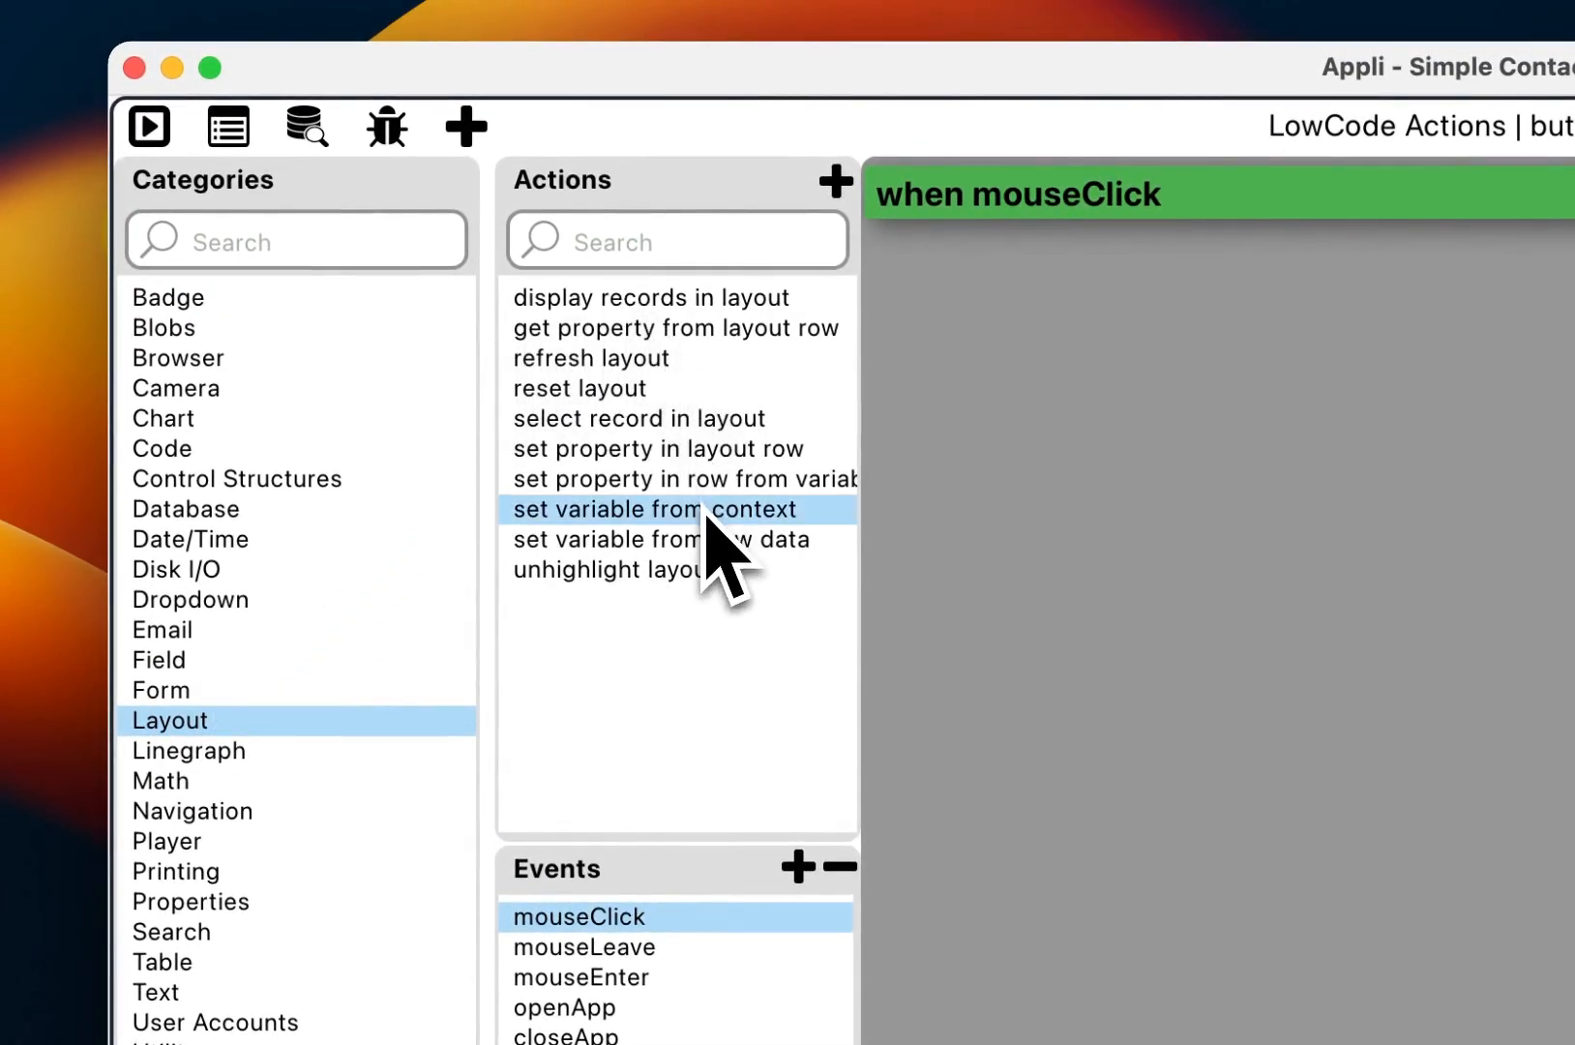
click(1444, 268)
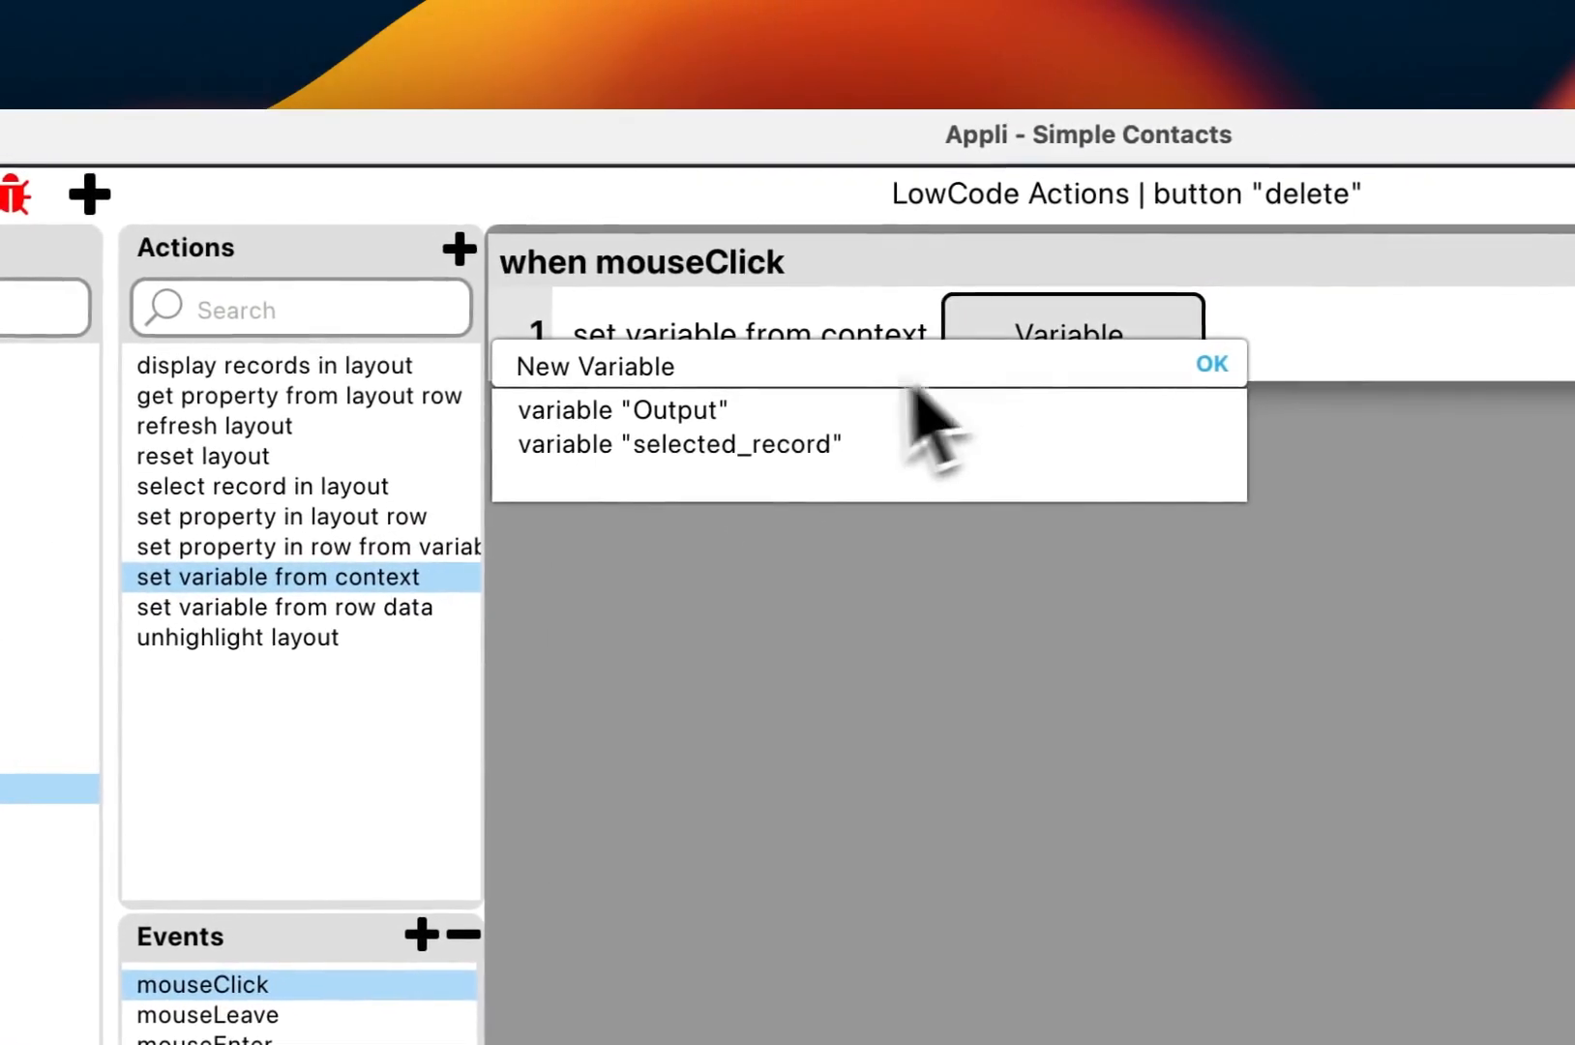
click(808, 448)
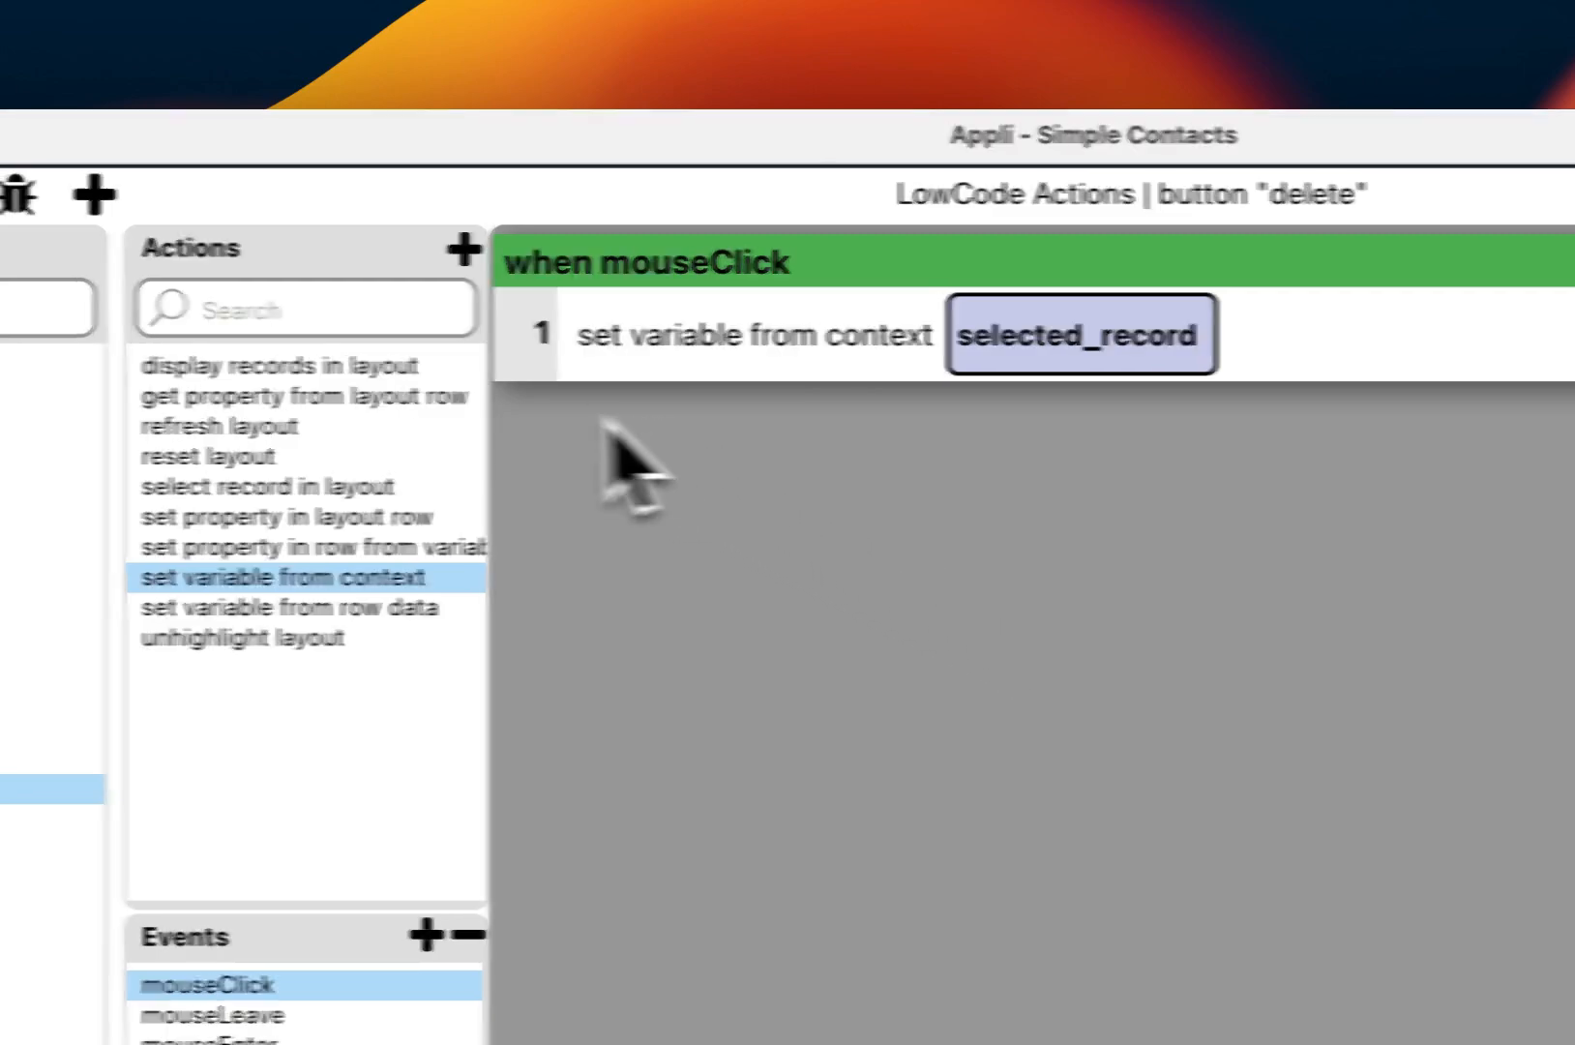
Step: Add a create record step for contacts by mistake, then remove it
click(196, 580)
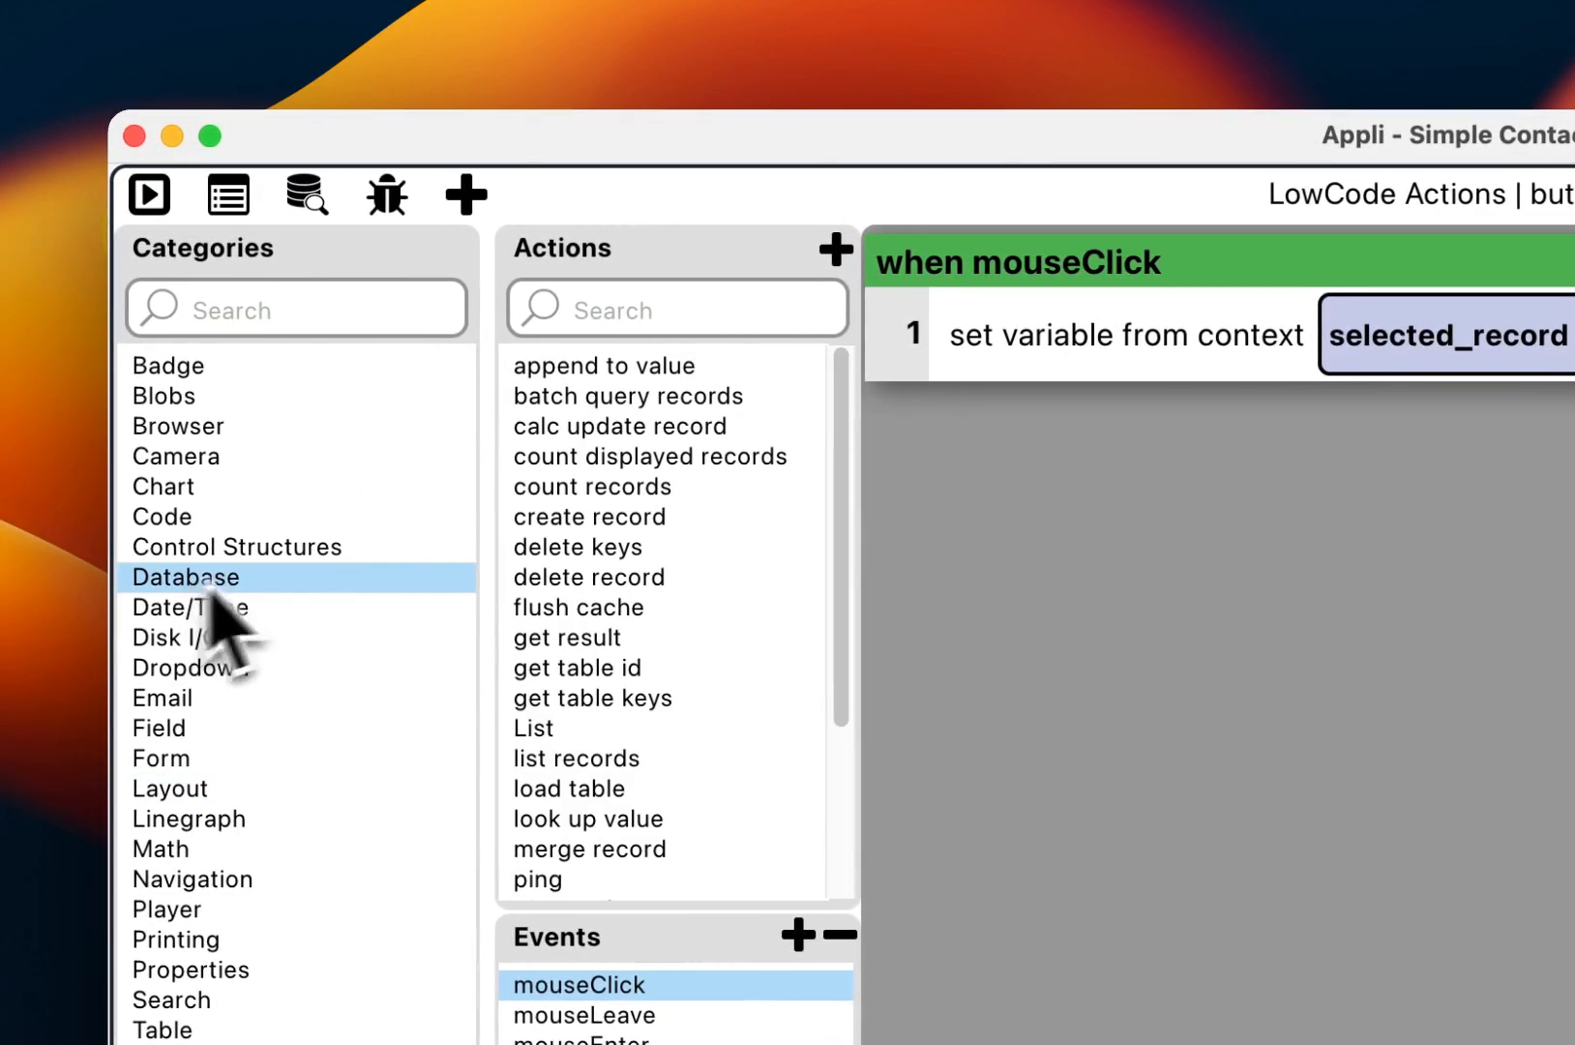
double_click(643, 520)
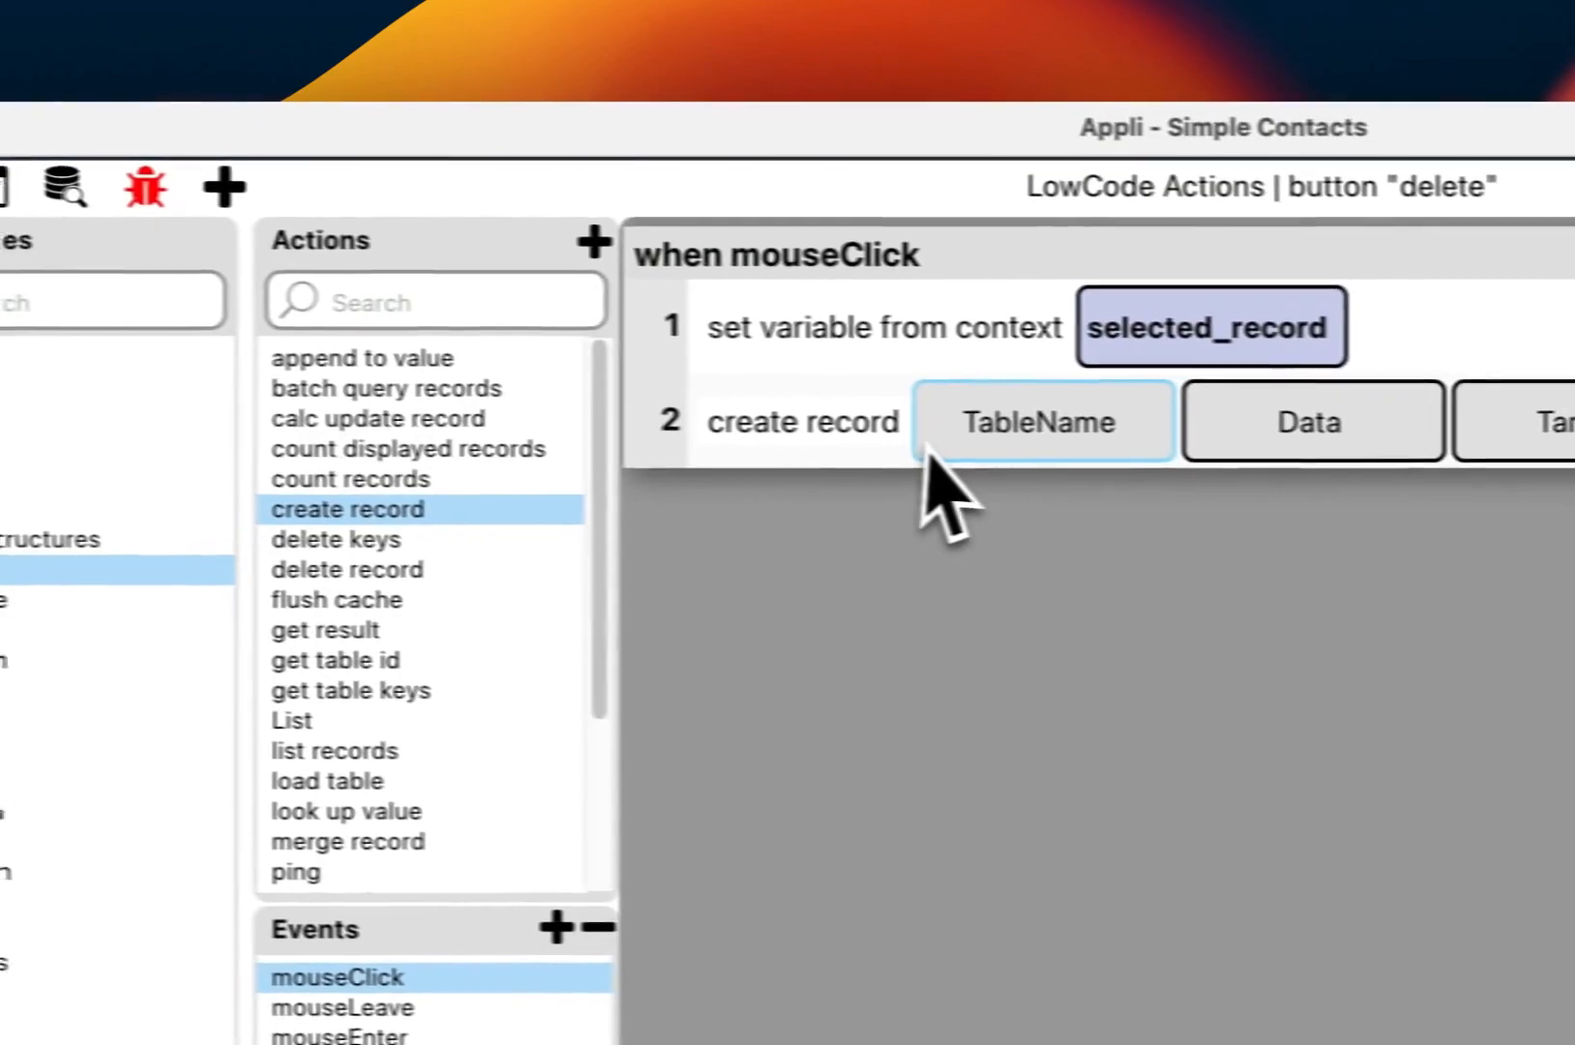
click(1231, 450)
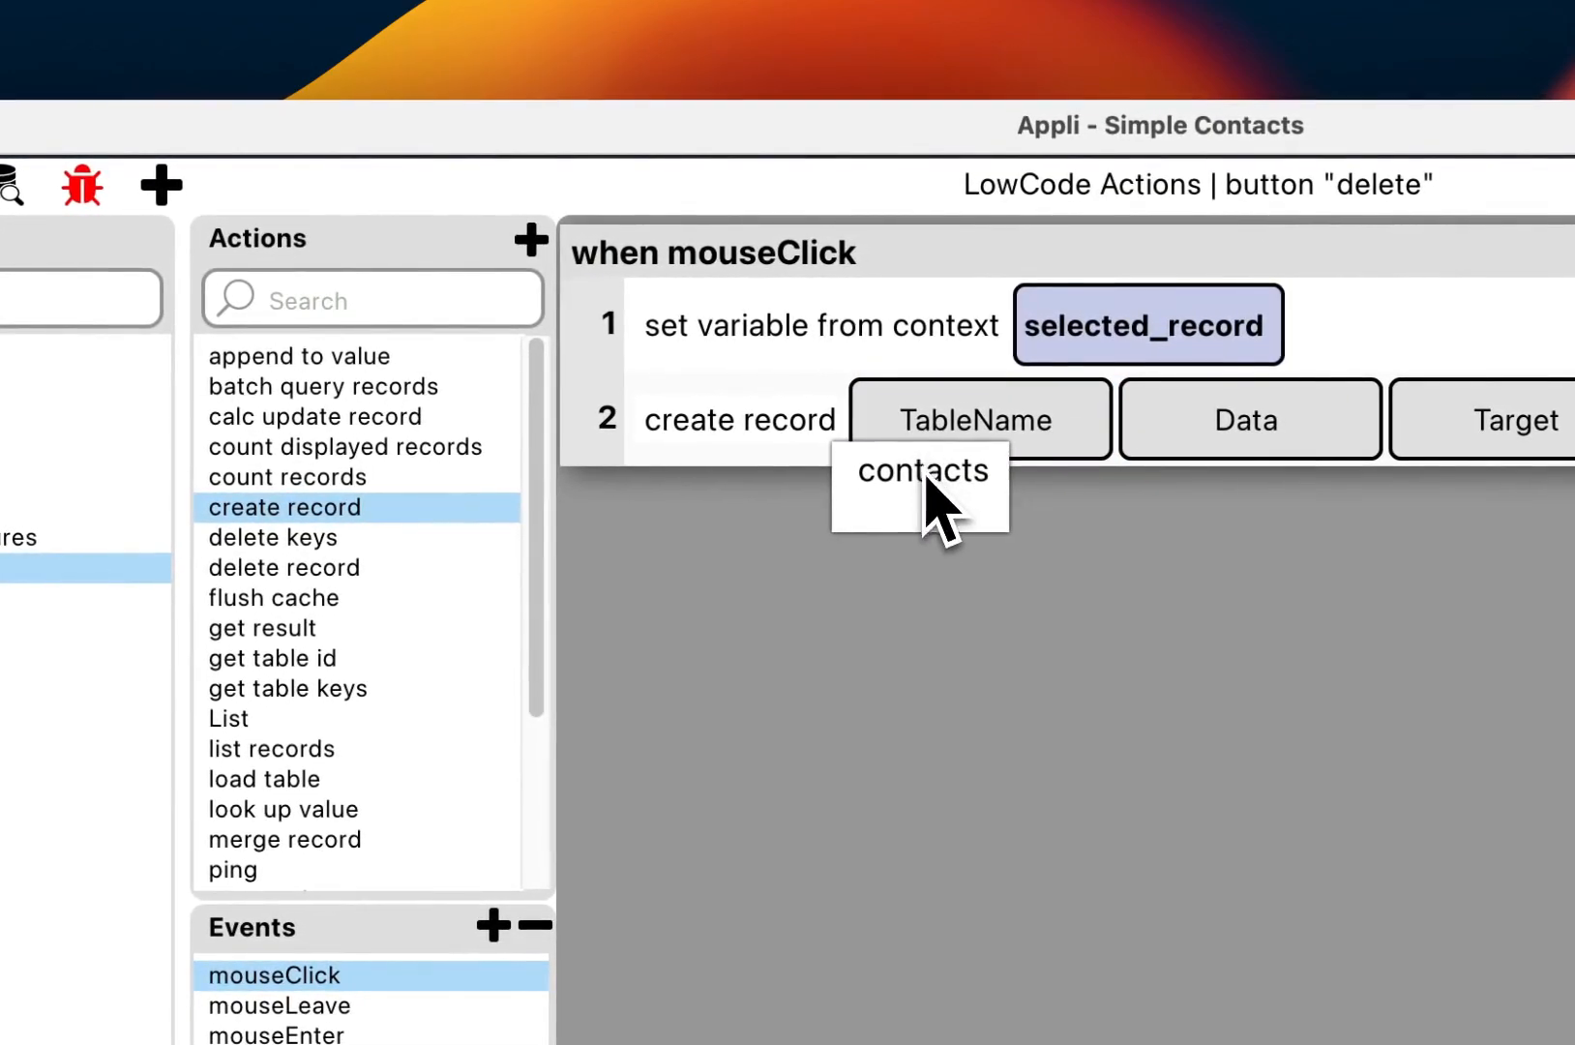
click(938, 489)
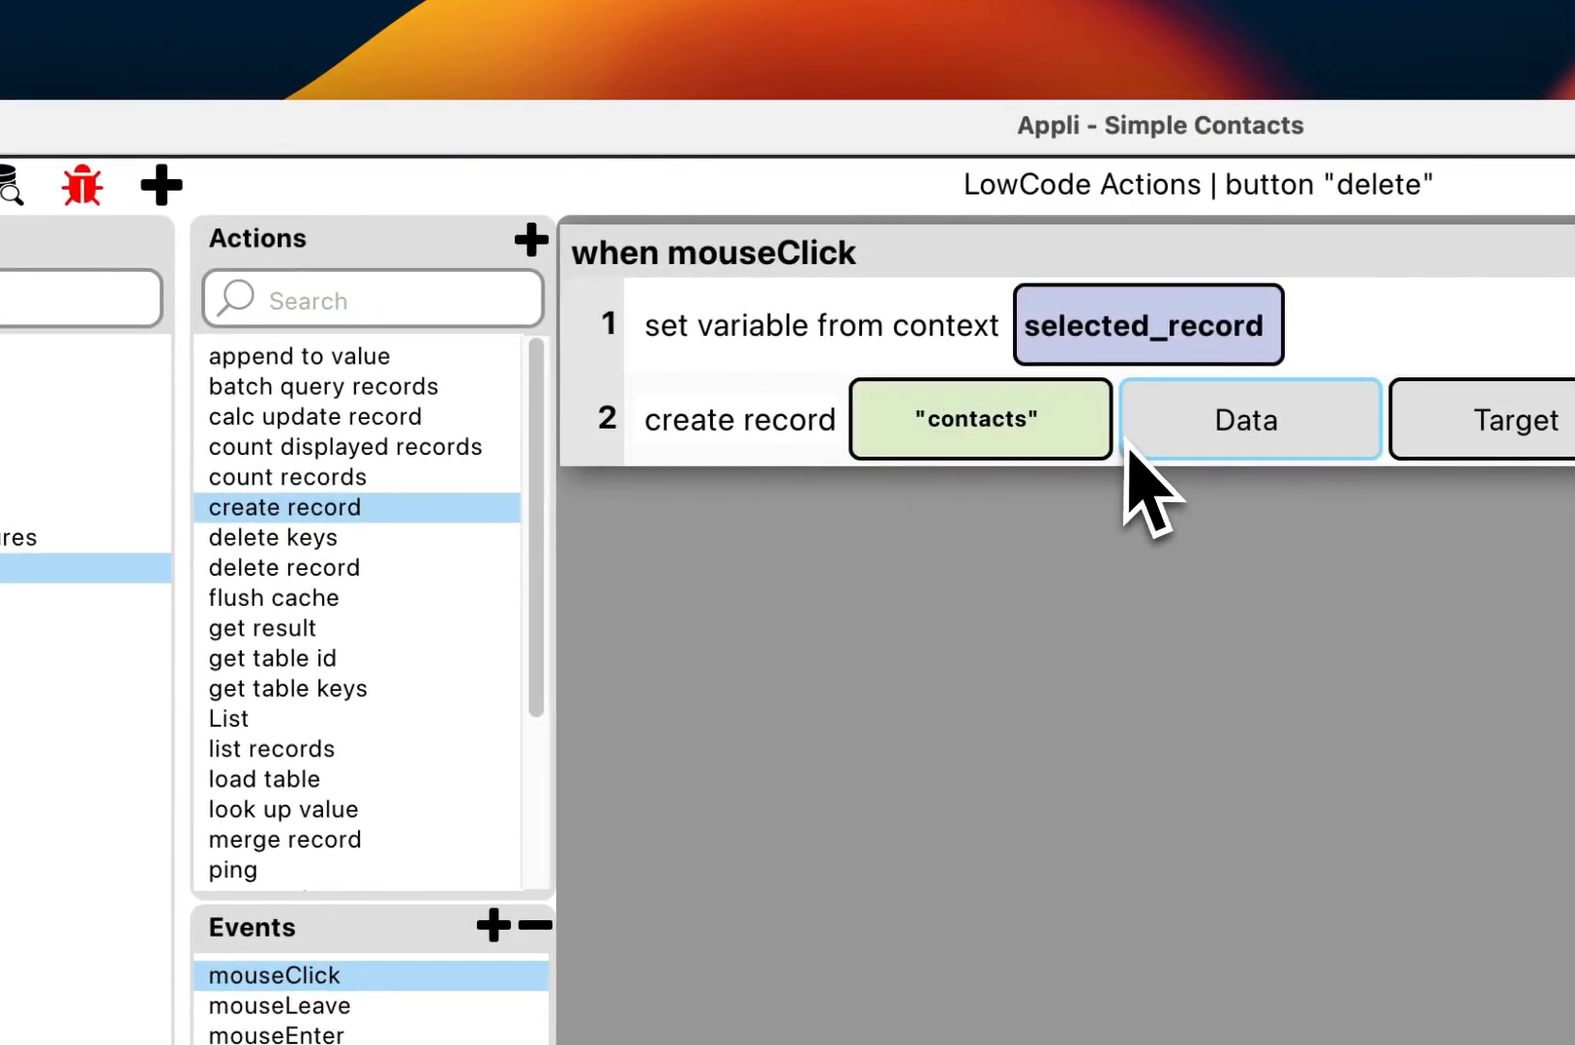
right_click(699, 416)
click(806, 627)
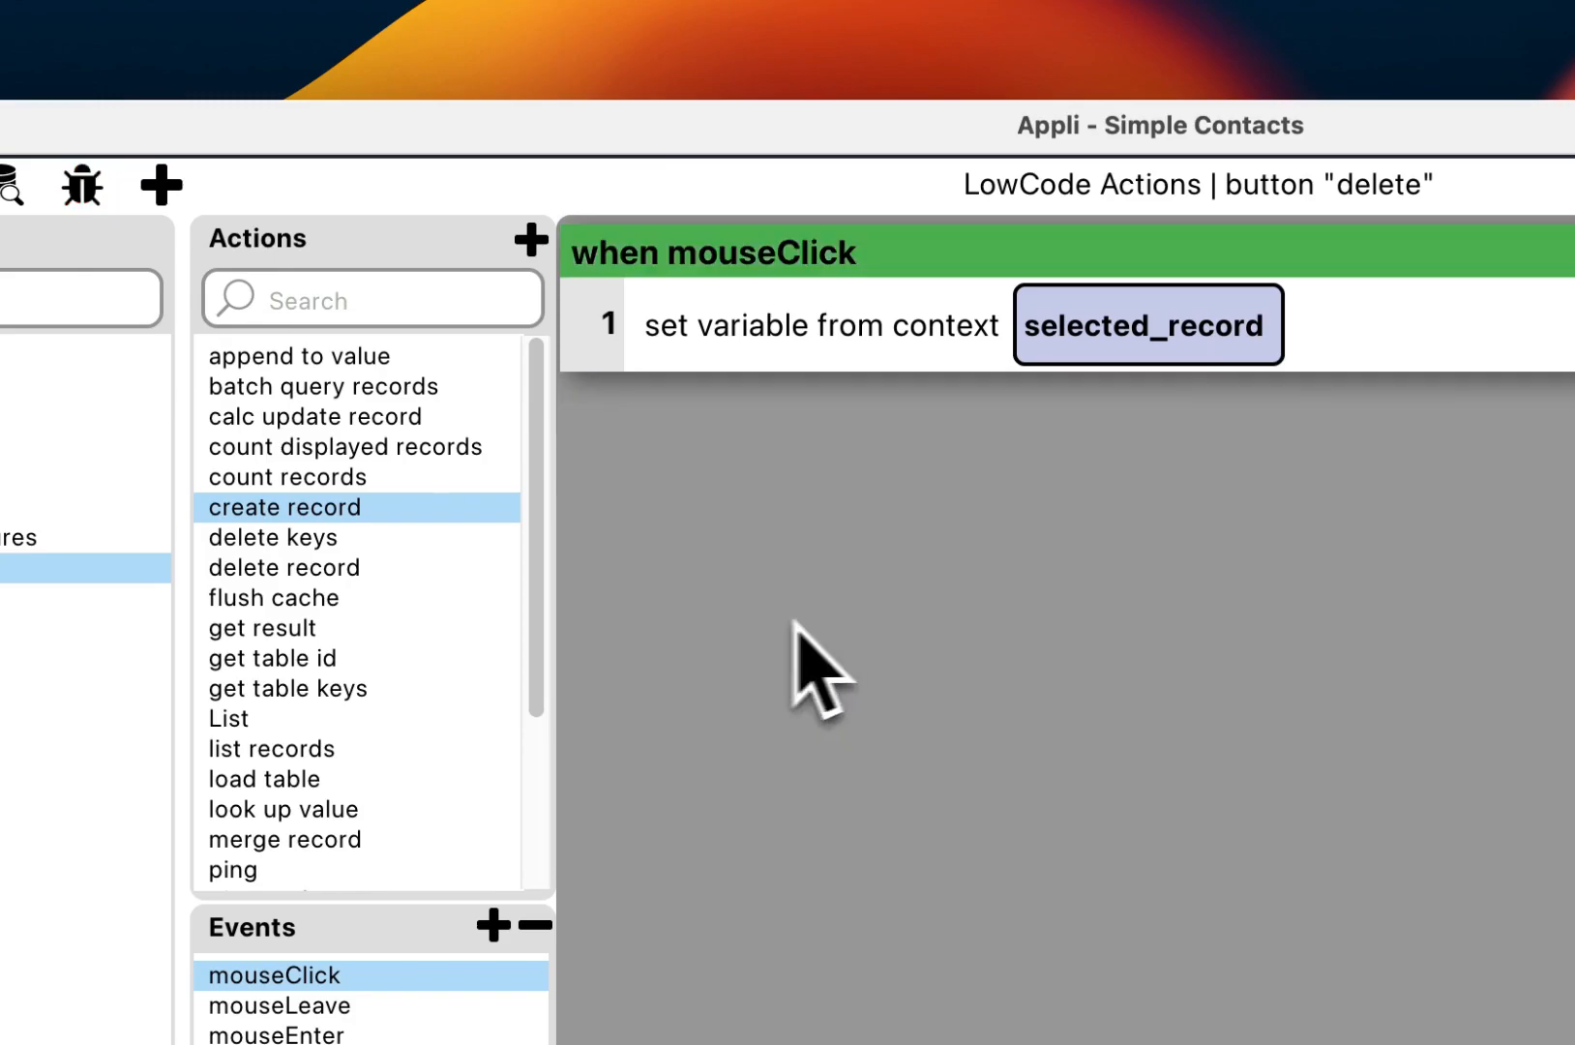
Step: Add a delete record step: table contacts, ids from selected_record, target Cloud, delaySend True
double_click(465, 574)
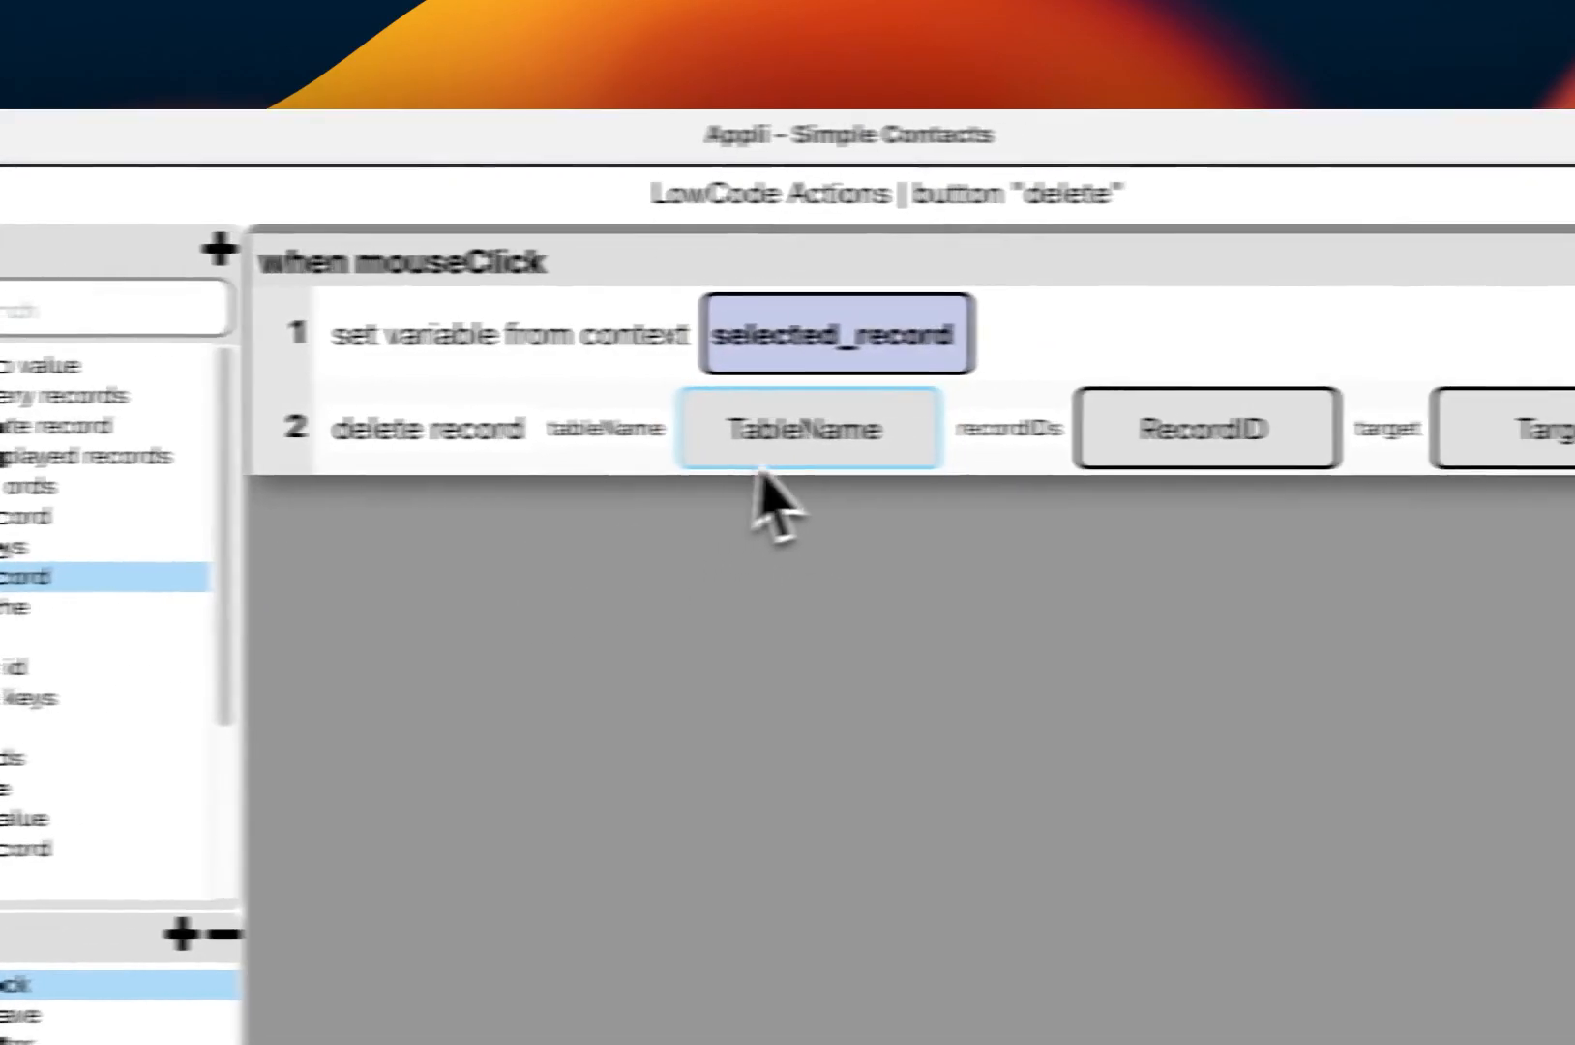
click(1221, 452)
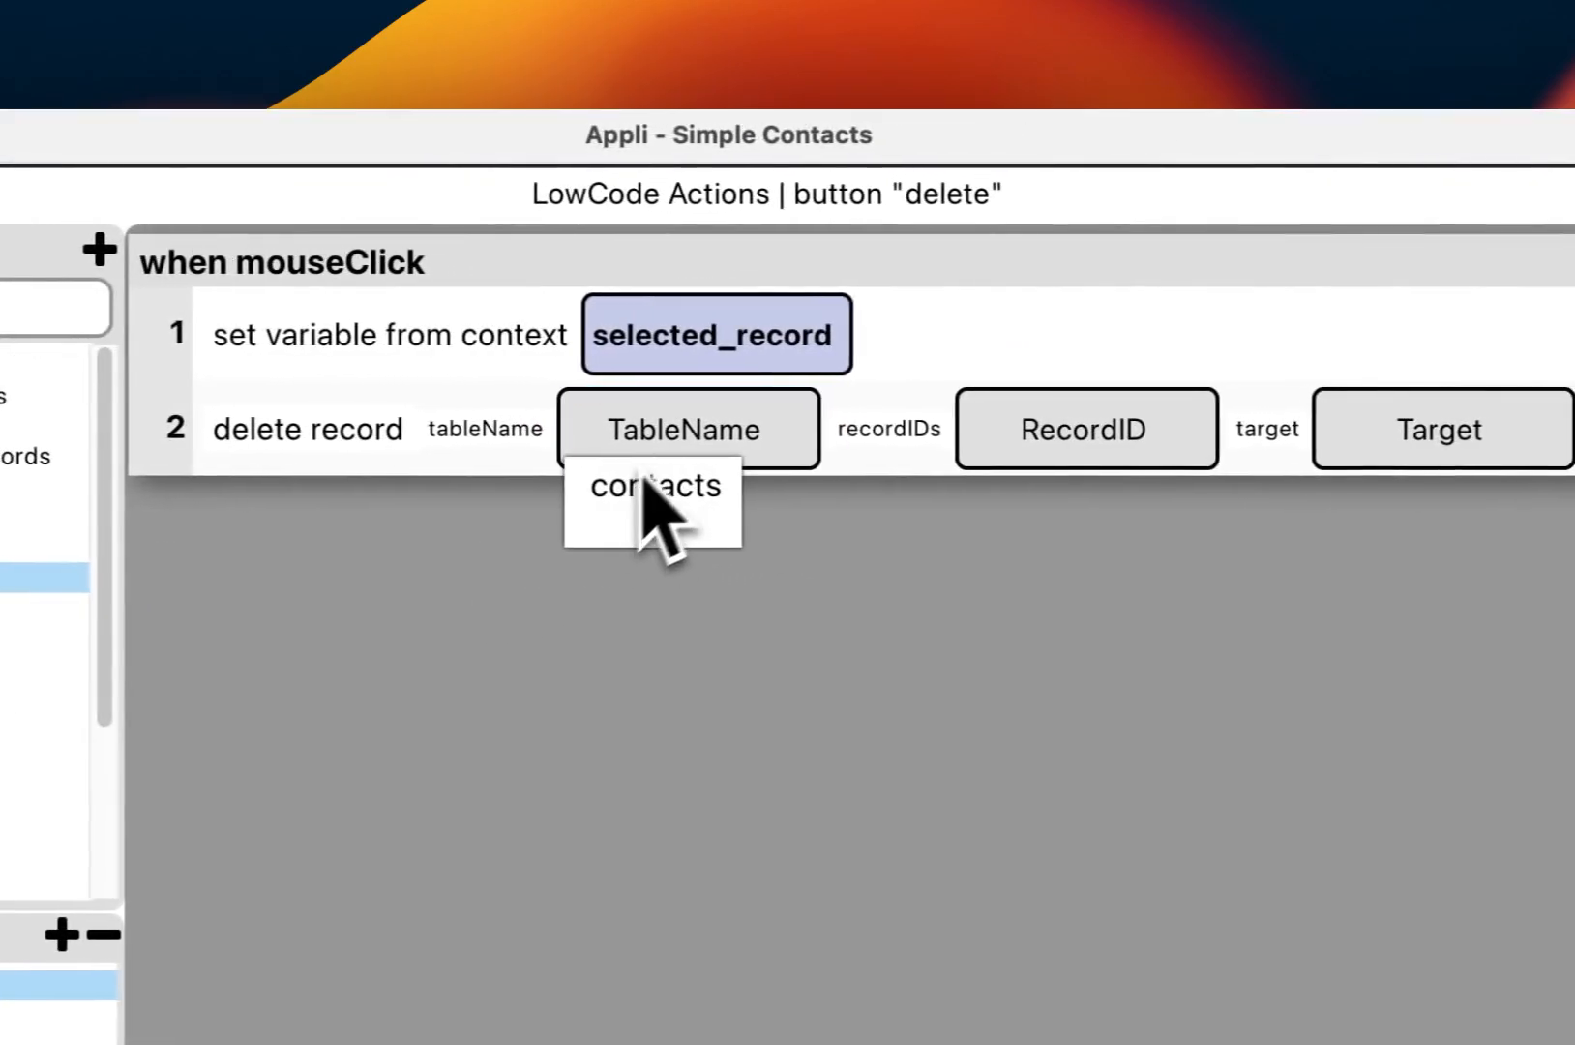
click(615, 506)
click(1018, 460)
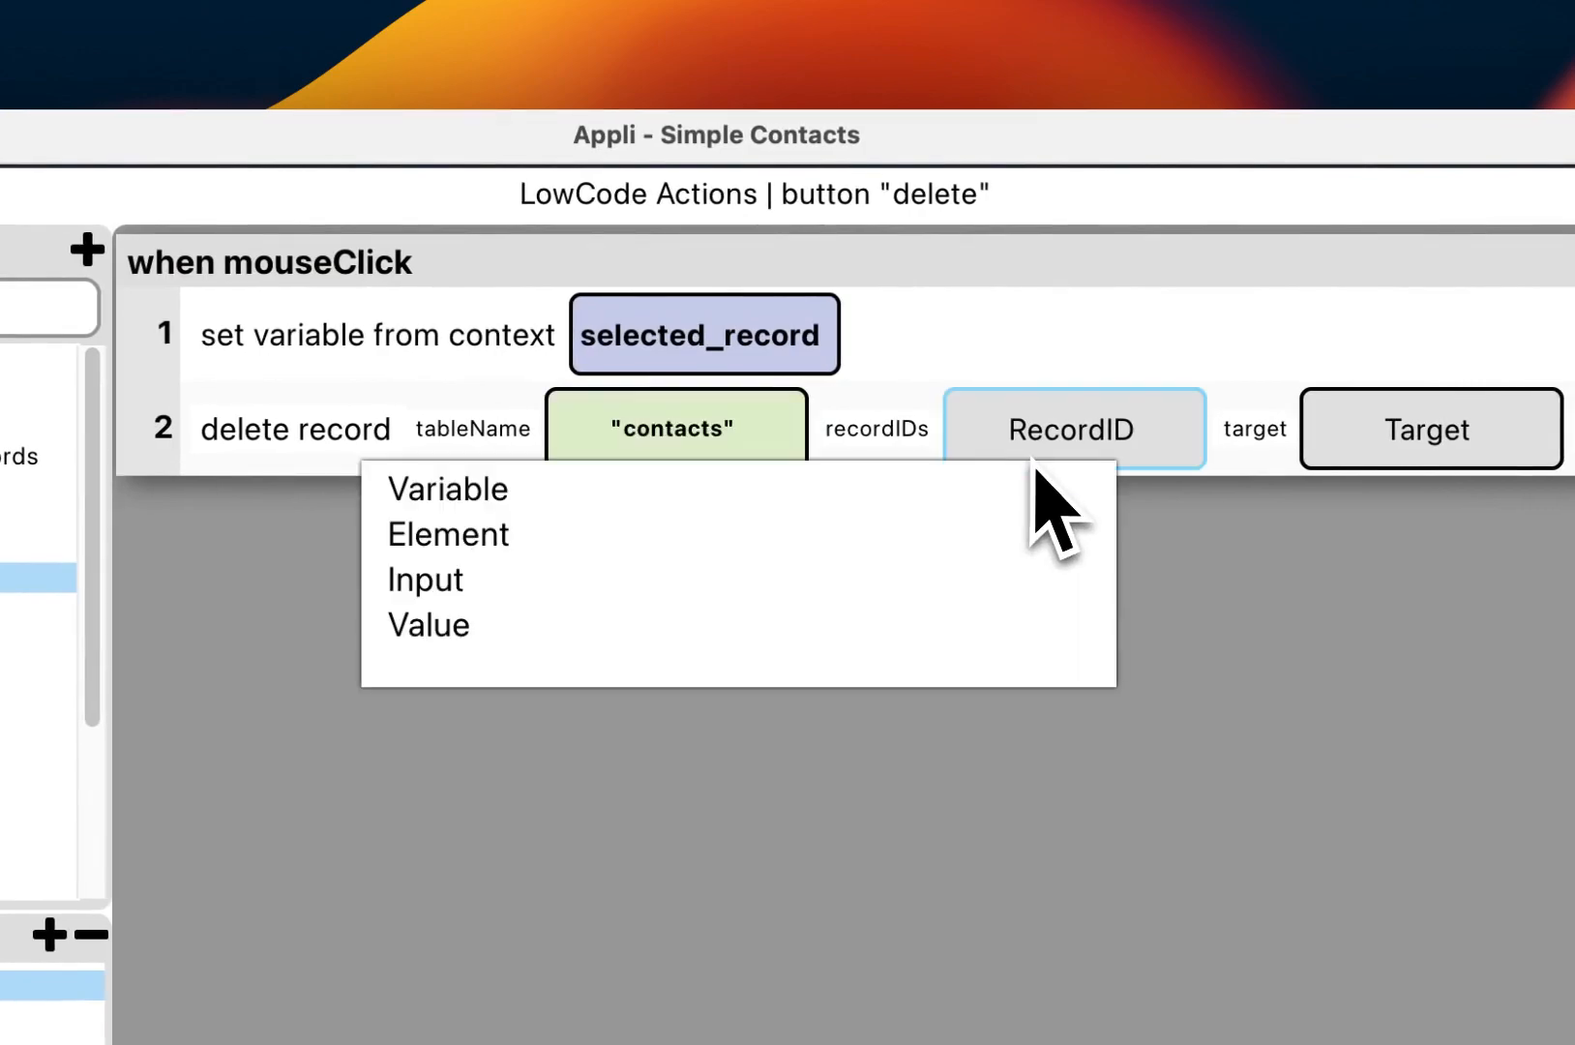
click(495, 490)
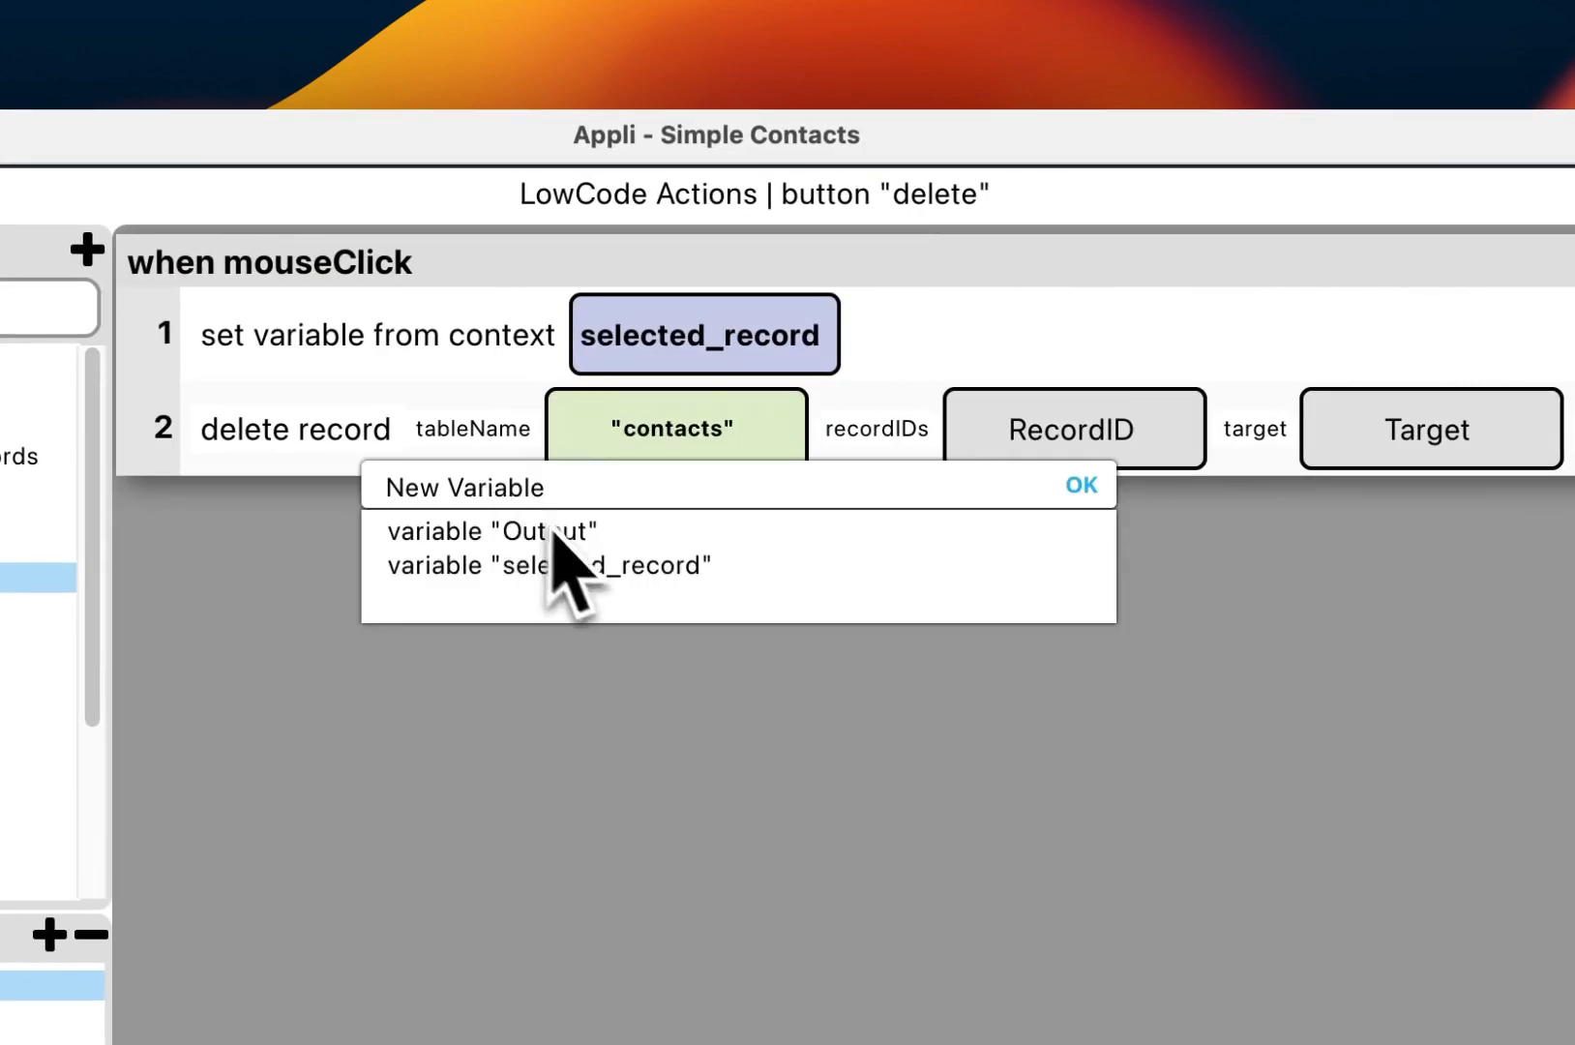
click(592, 566)
click(1384, 447)
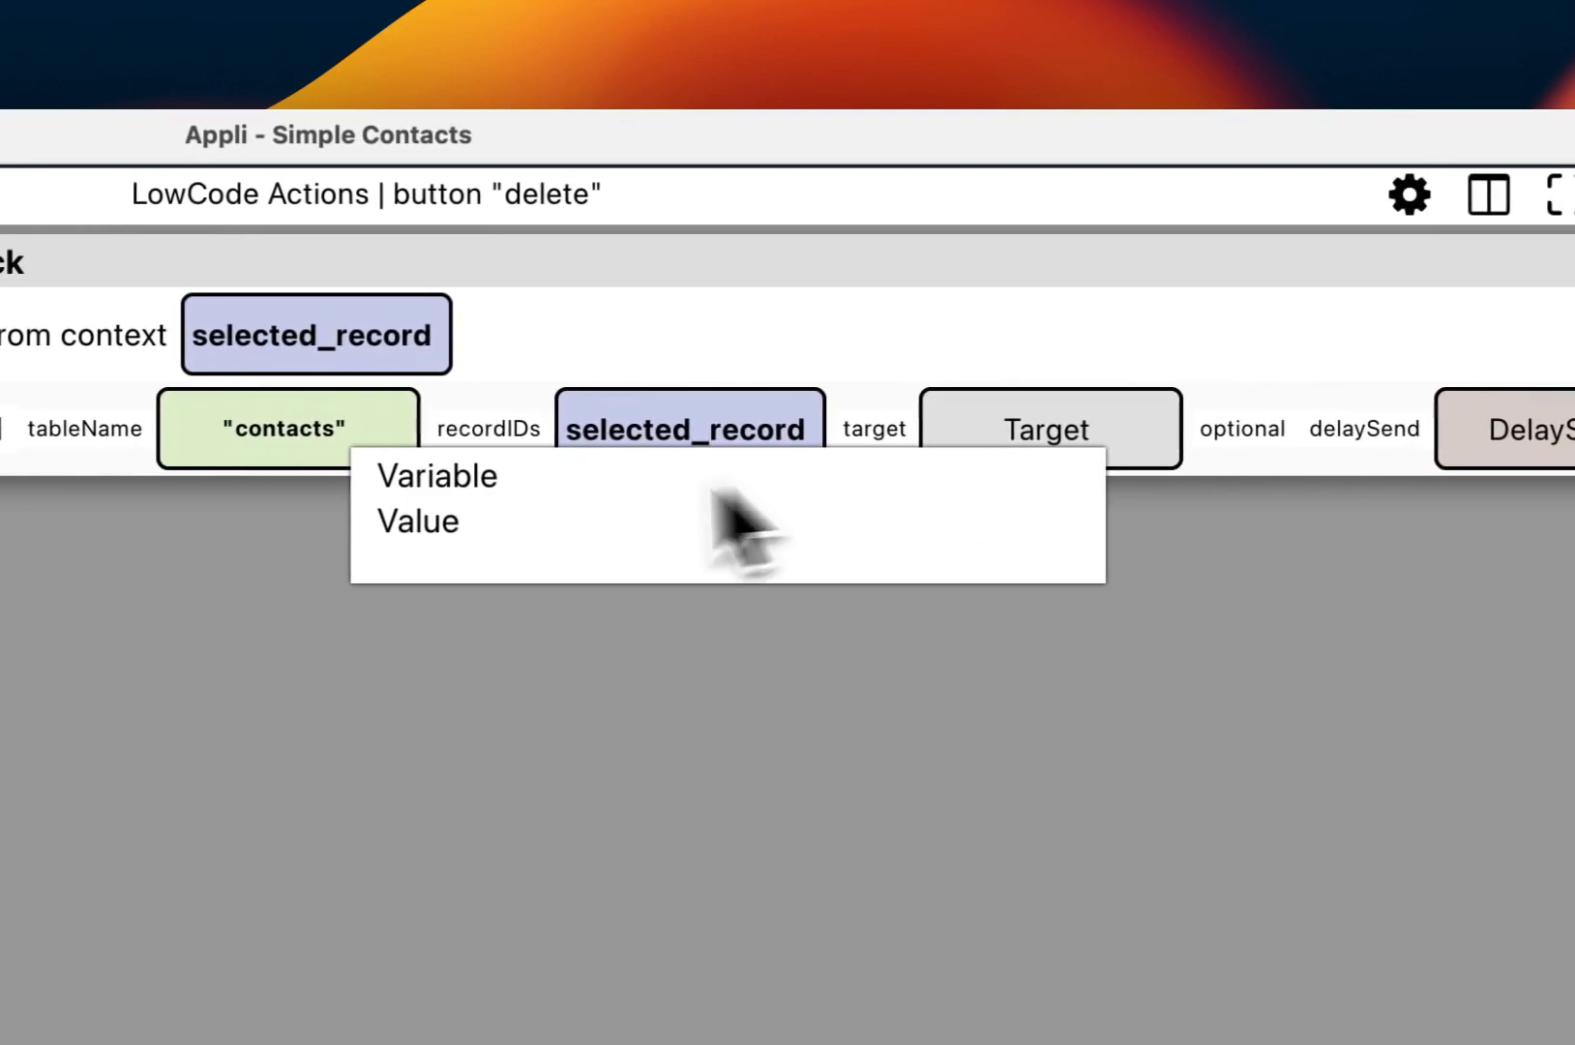
click(462, 523)
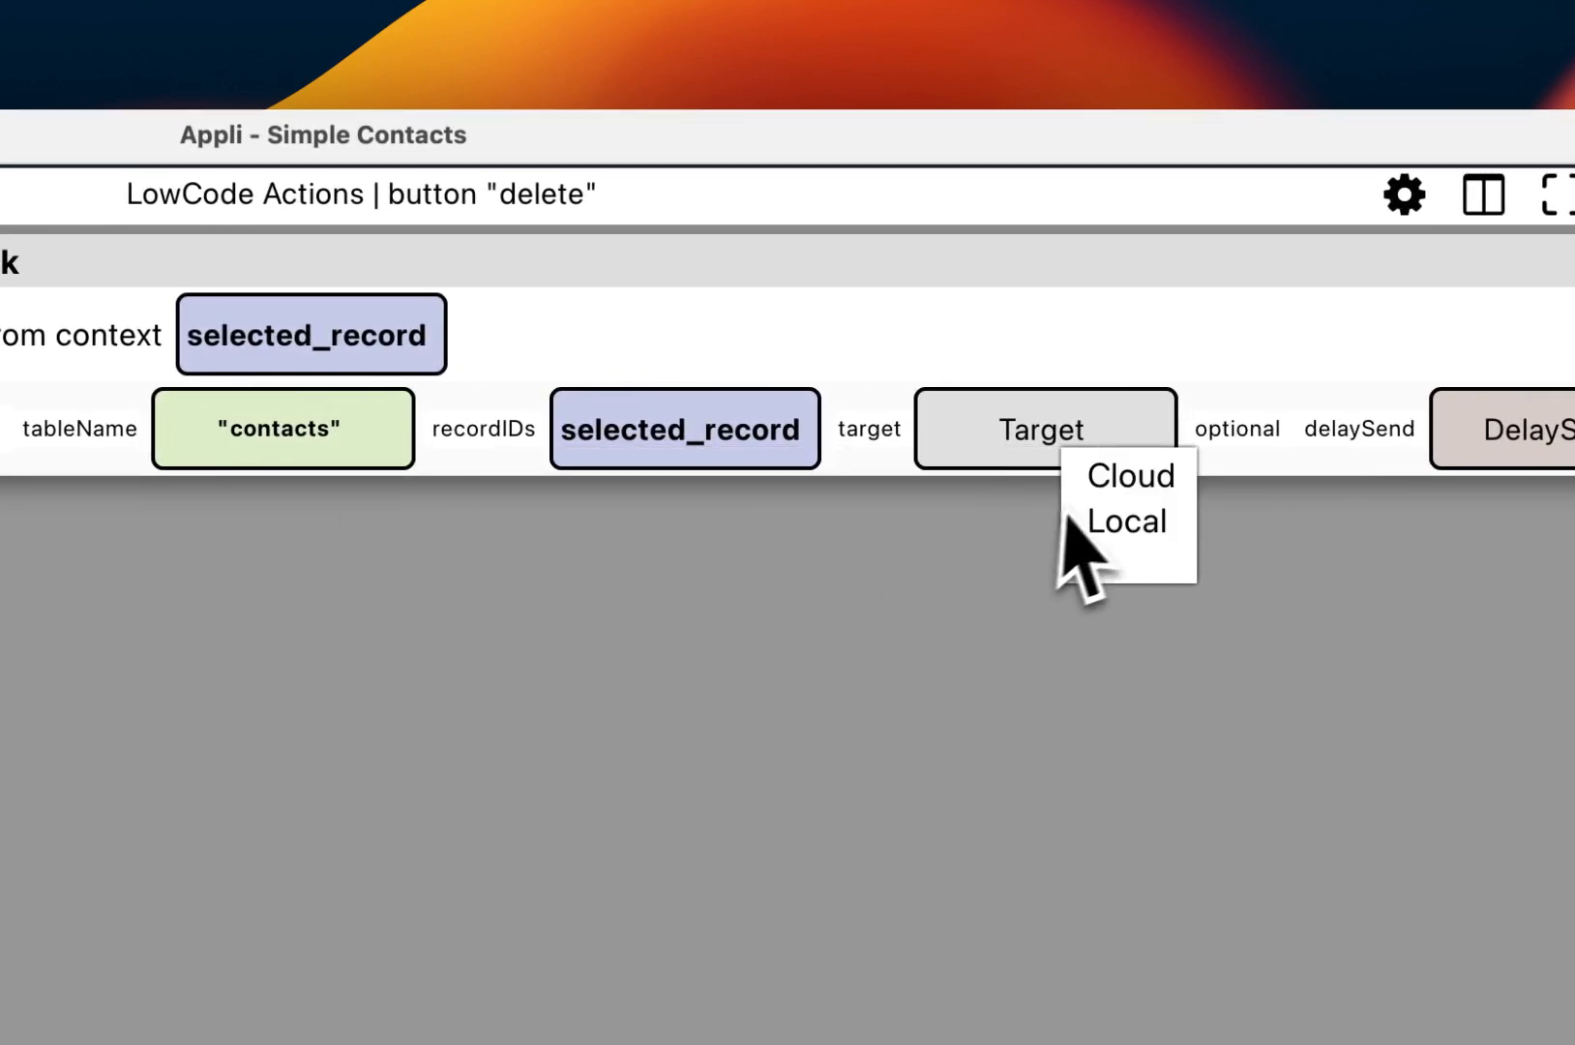
click(1108, 483)
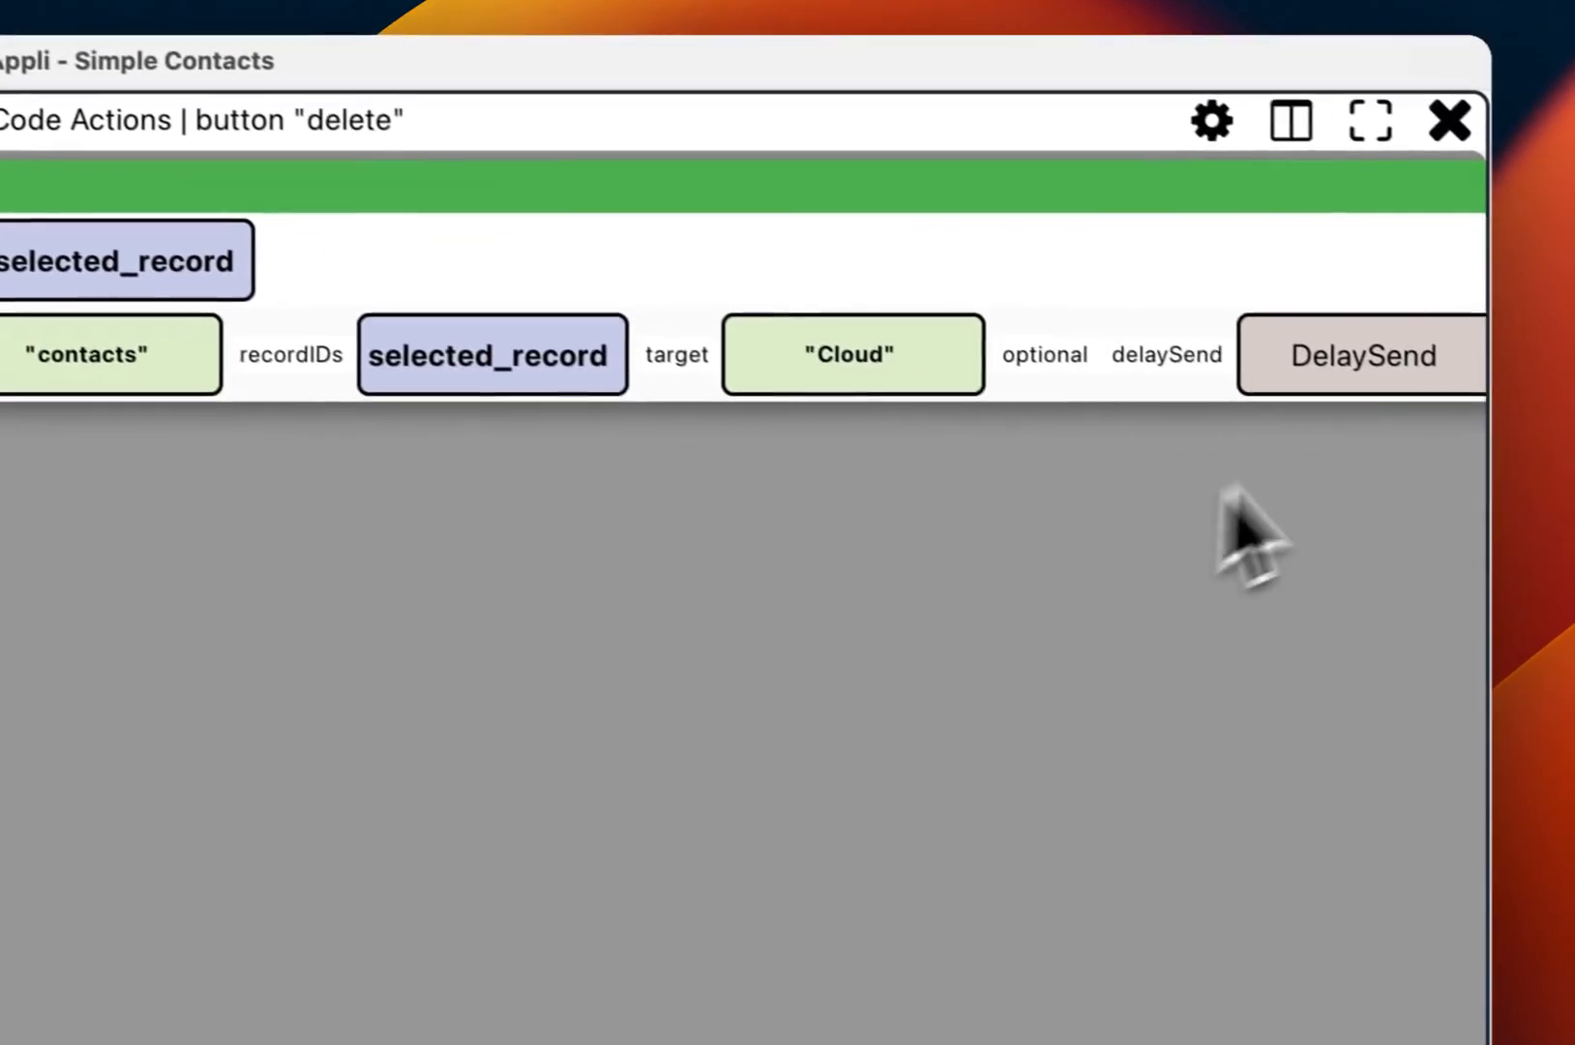
click(1552, 440)
click(1371, 391)
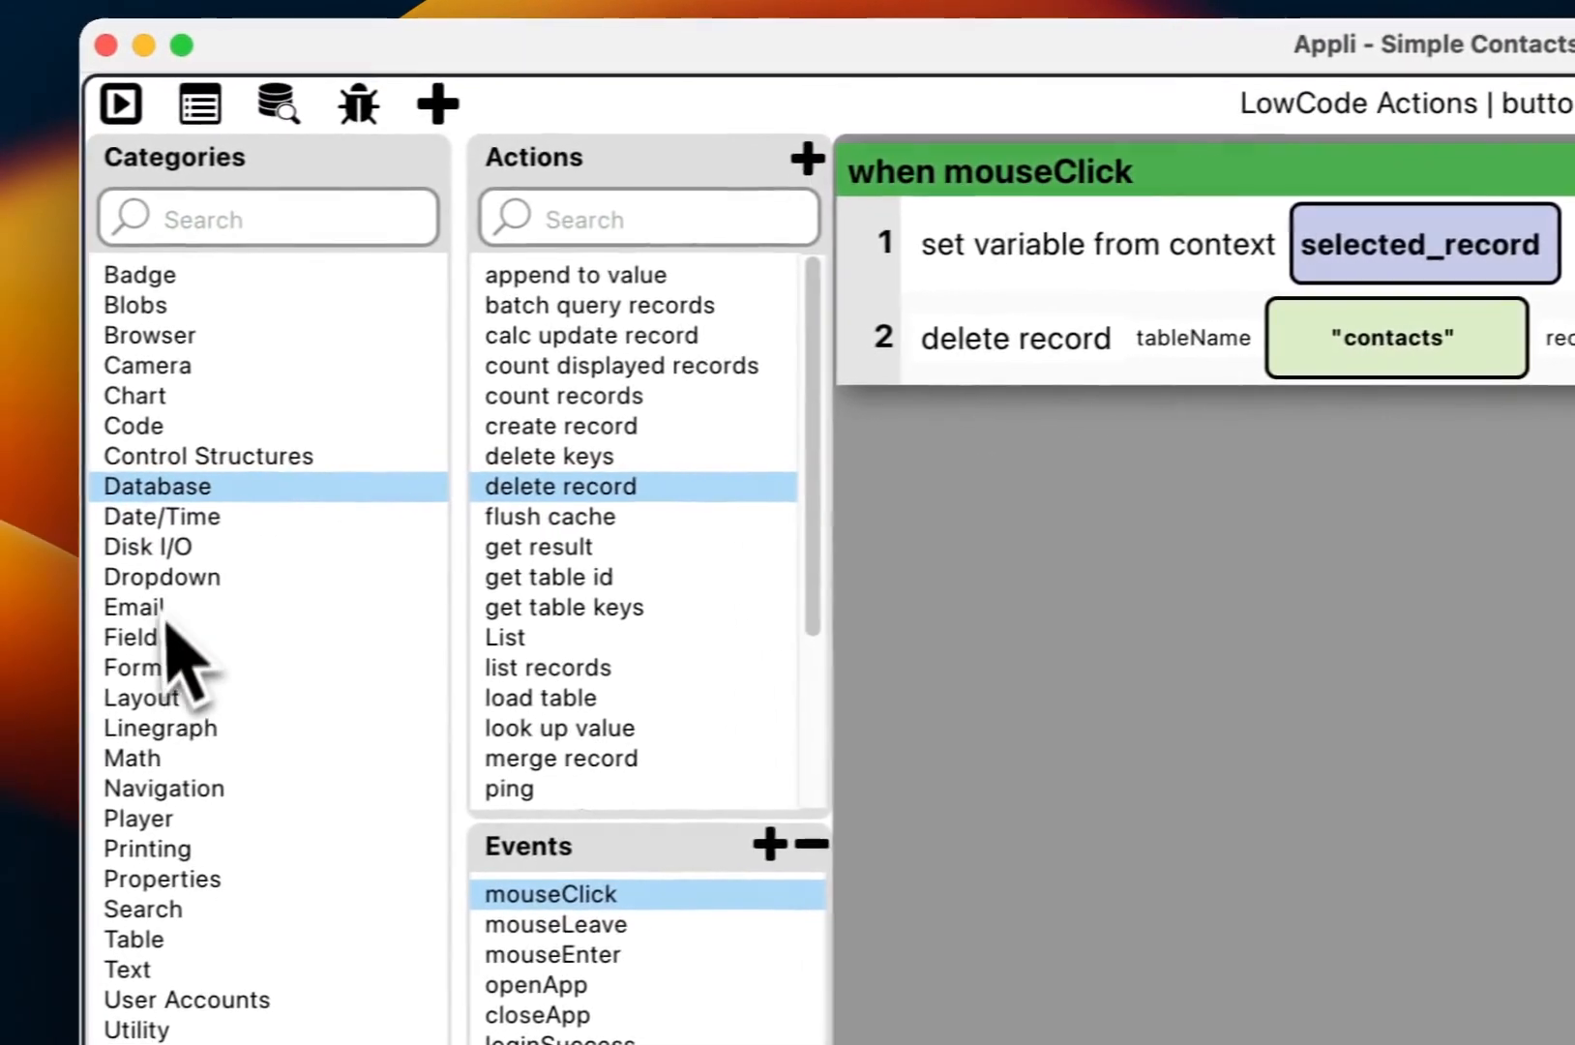
Step: Add a refresh layout step for 'contacts' as step 3 and apply the script
click(174, 698)
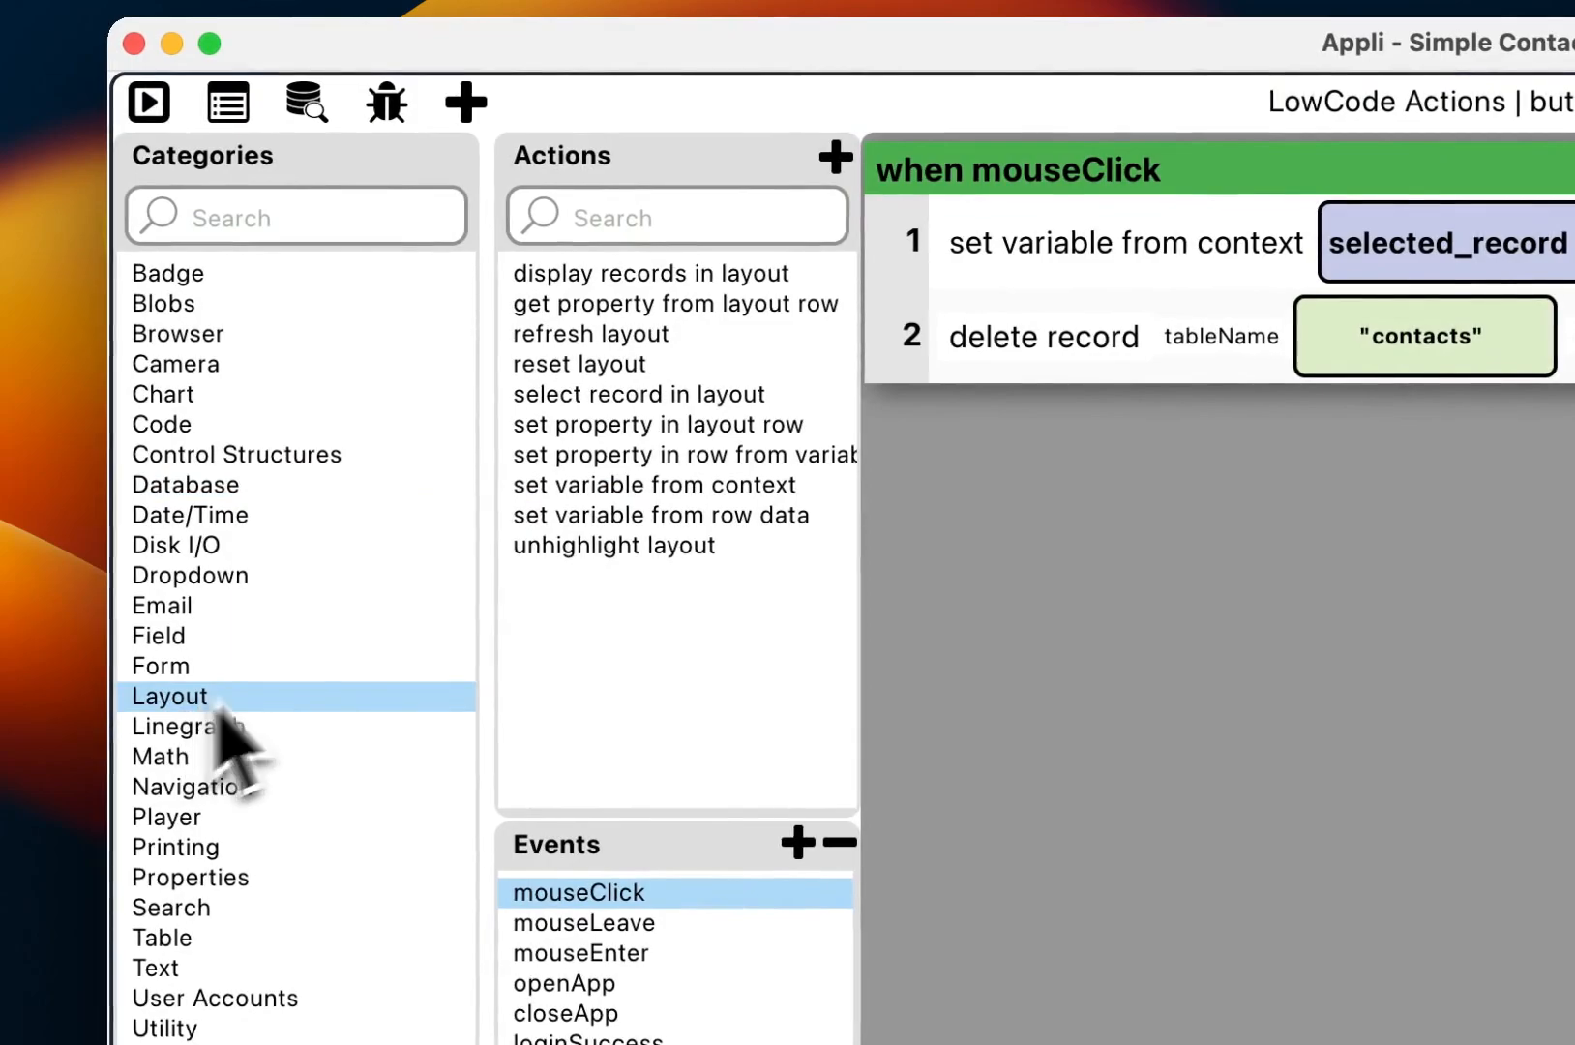
click(604, 337)
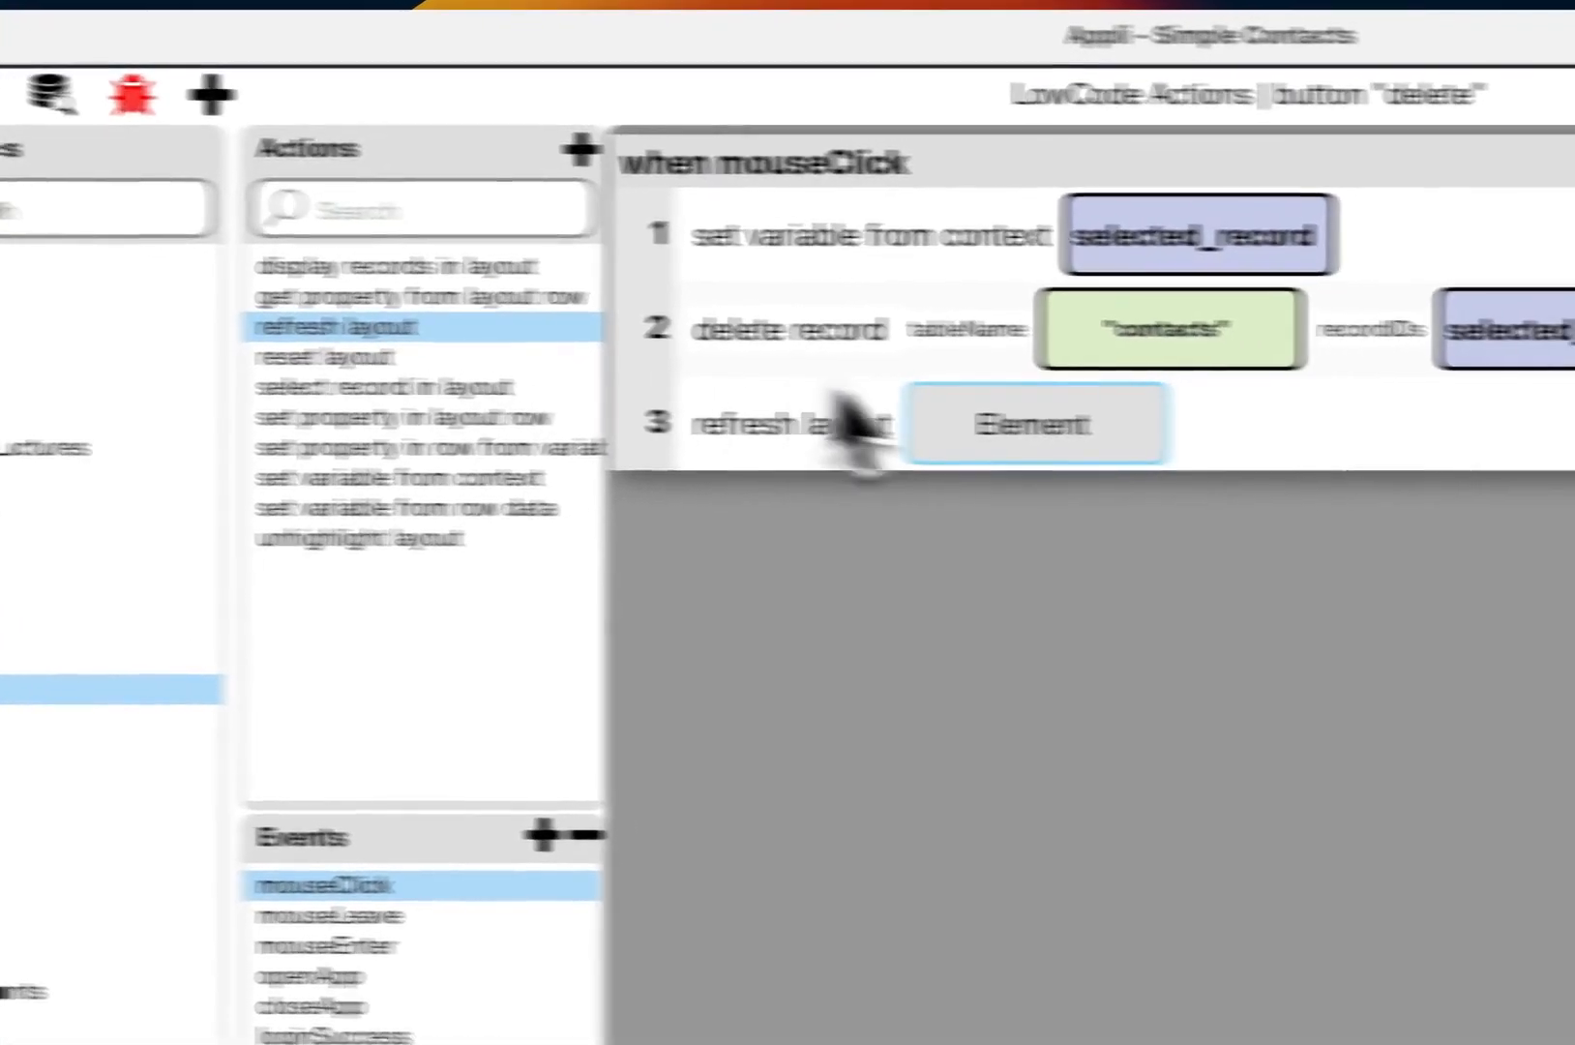
click(1027, 425)
click(669, 682)
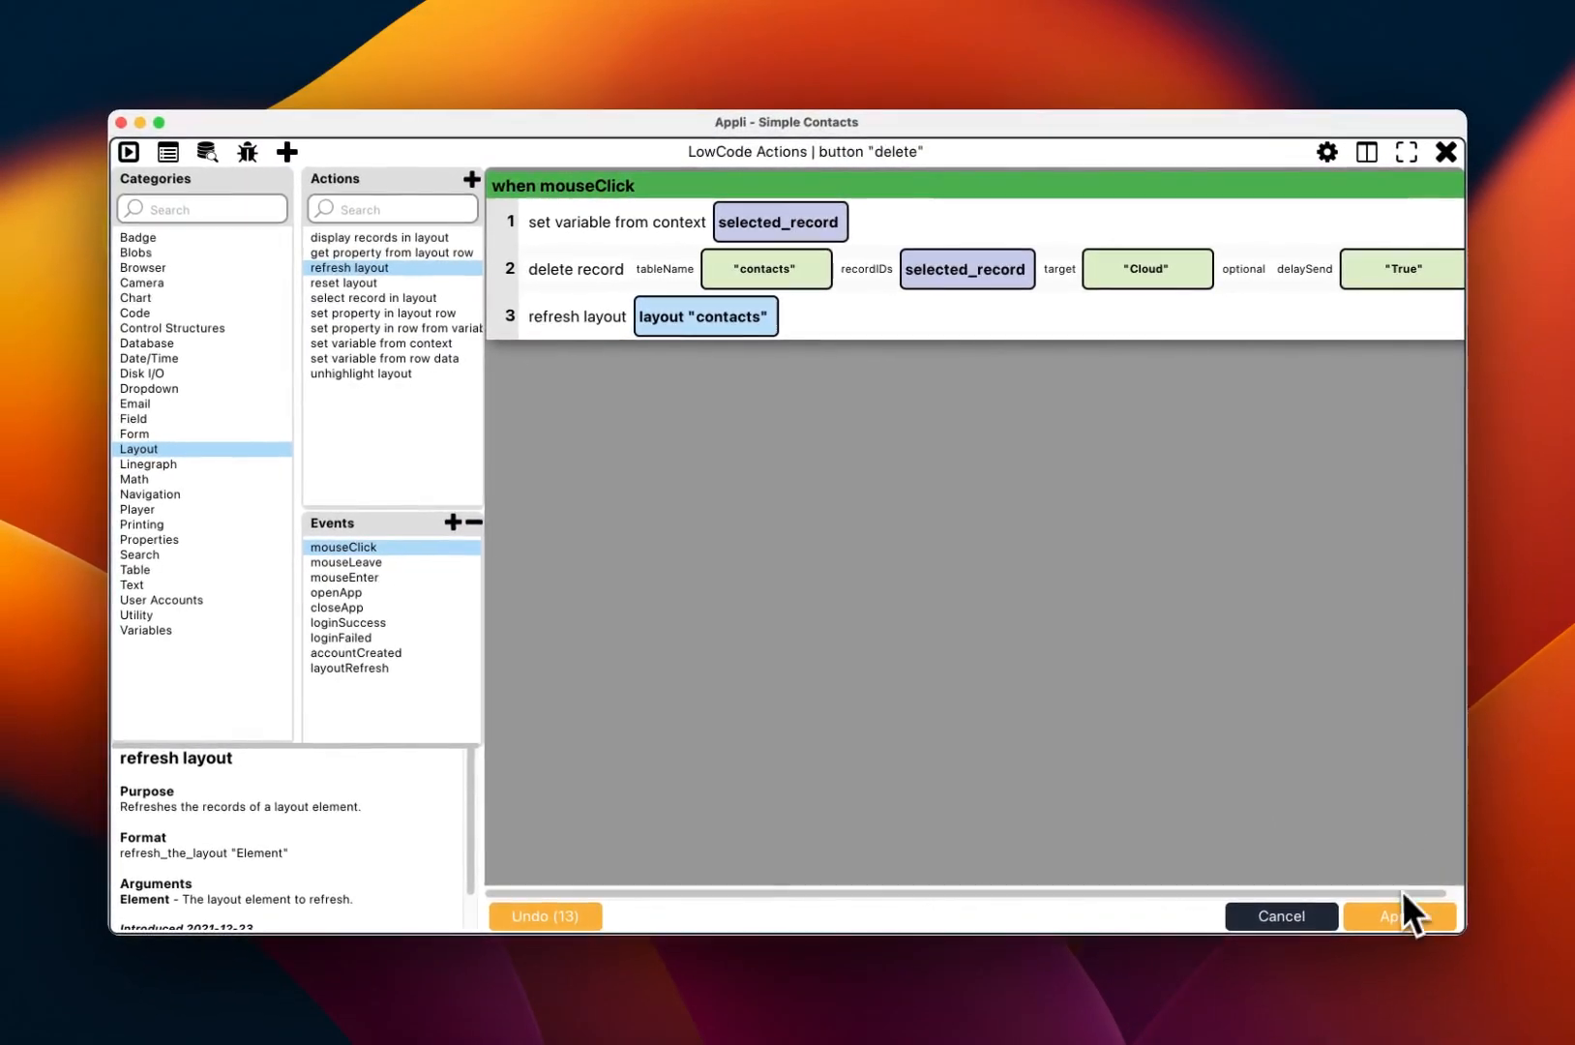
click(1400, 915)
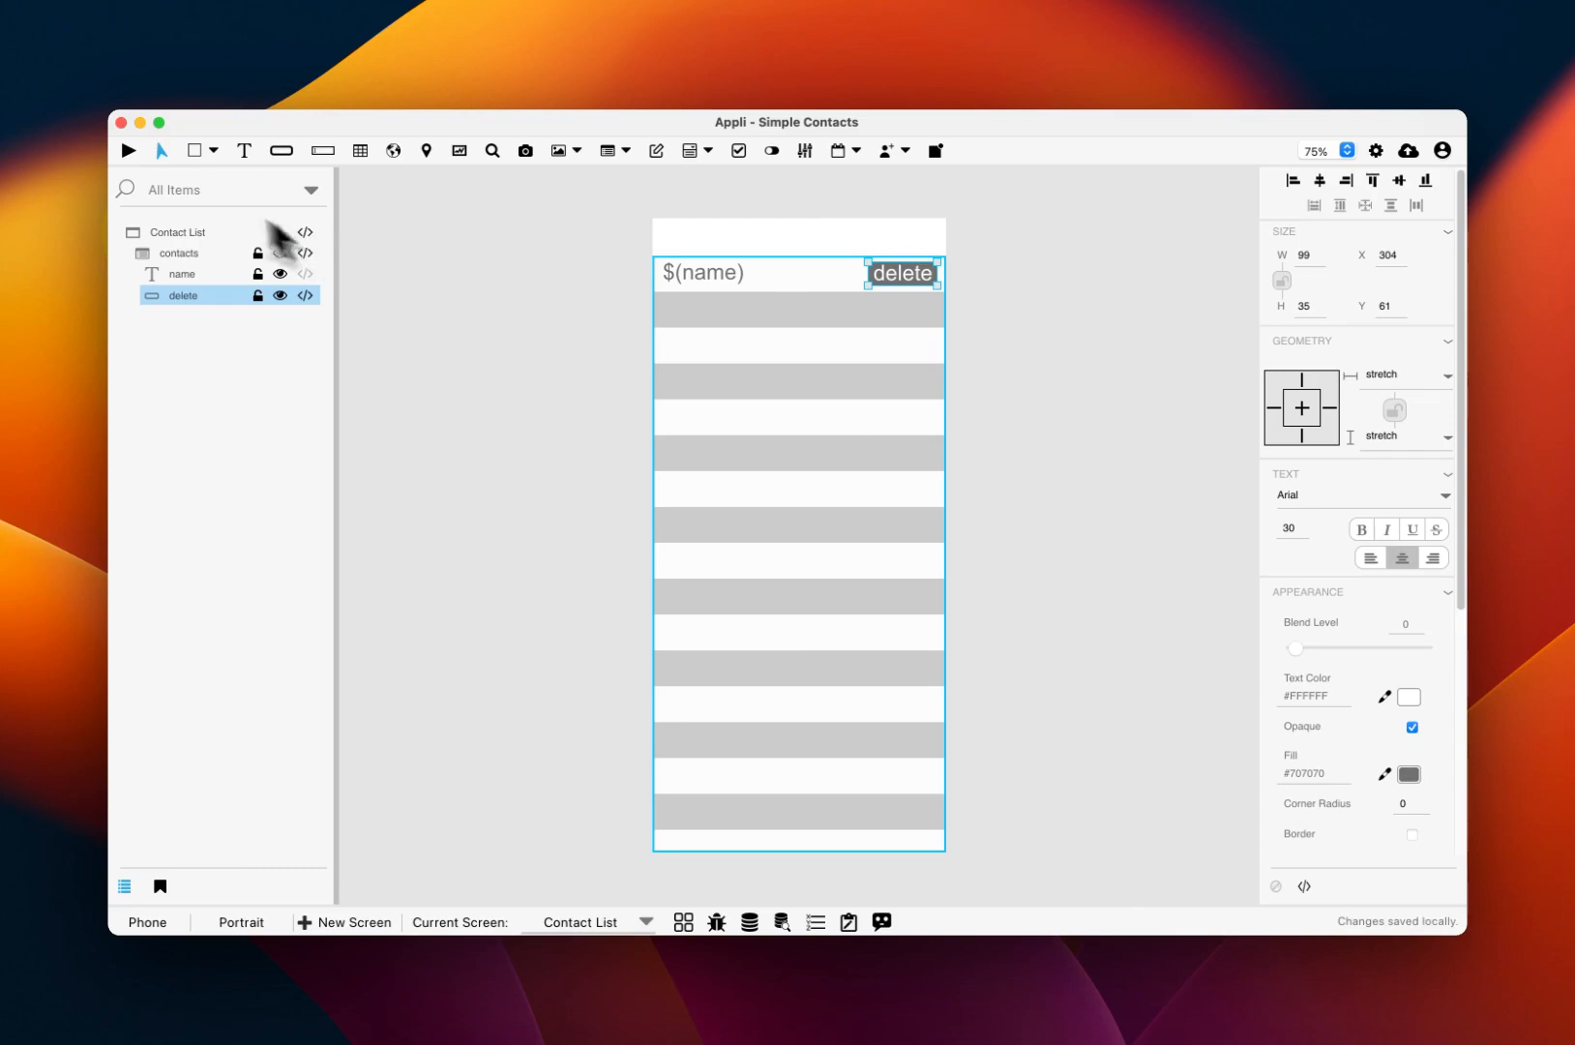
Step: Run the app, try deleting the contact with its row's delete button, then stop the preview
click(126, 151)
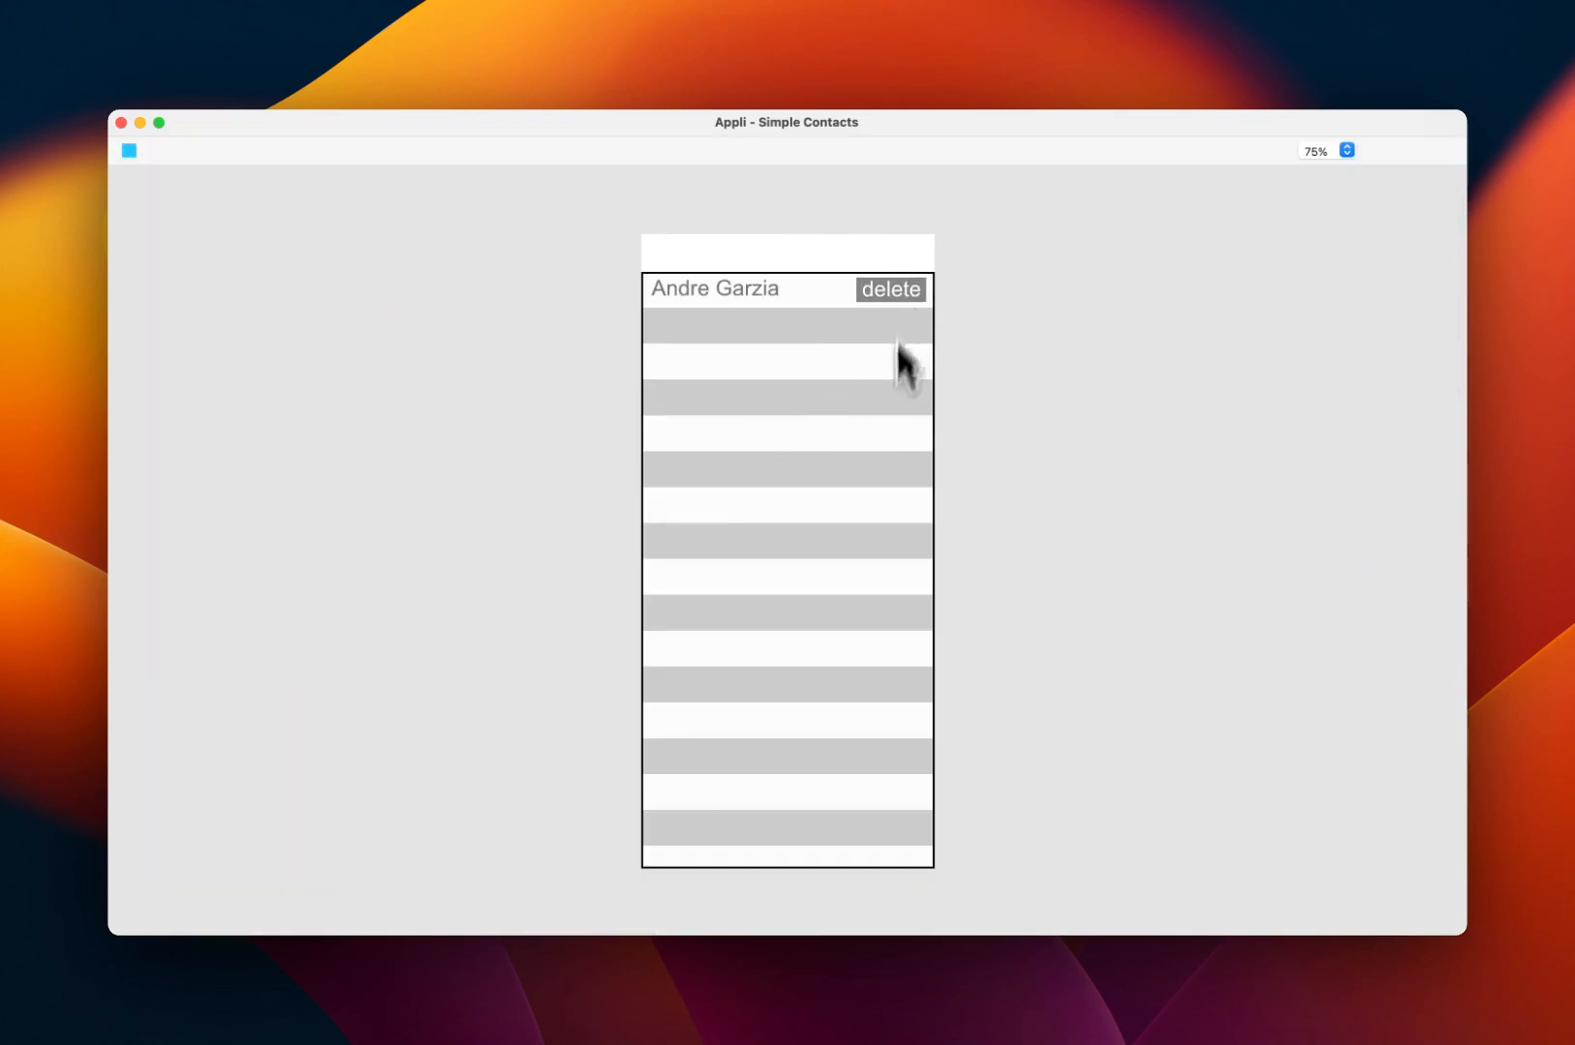
click(894, 292)
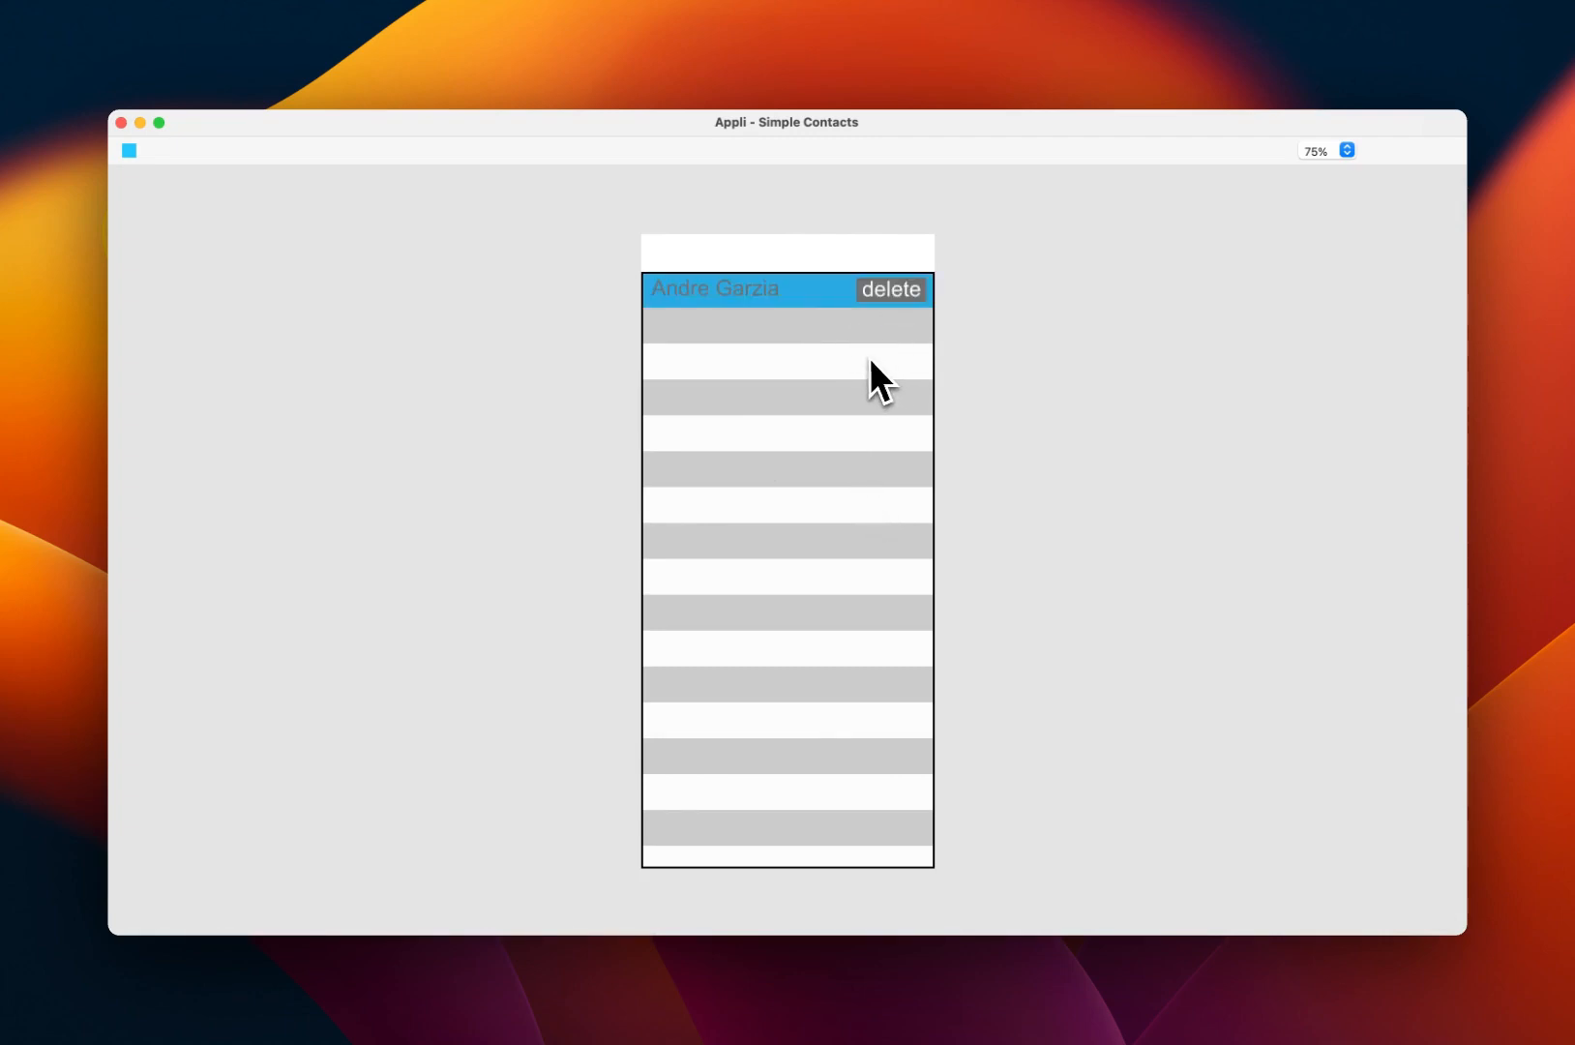
click(128, 152)
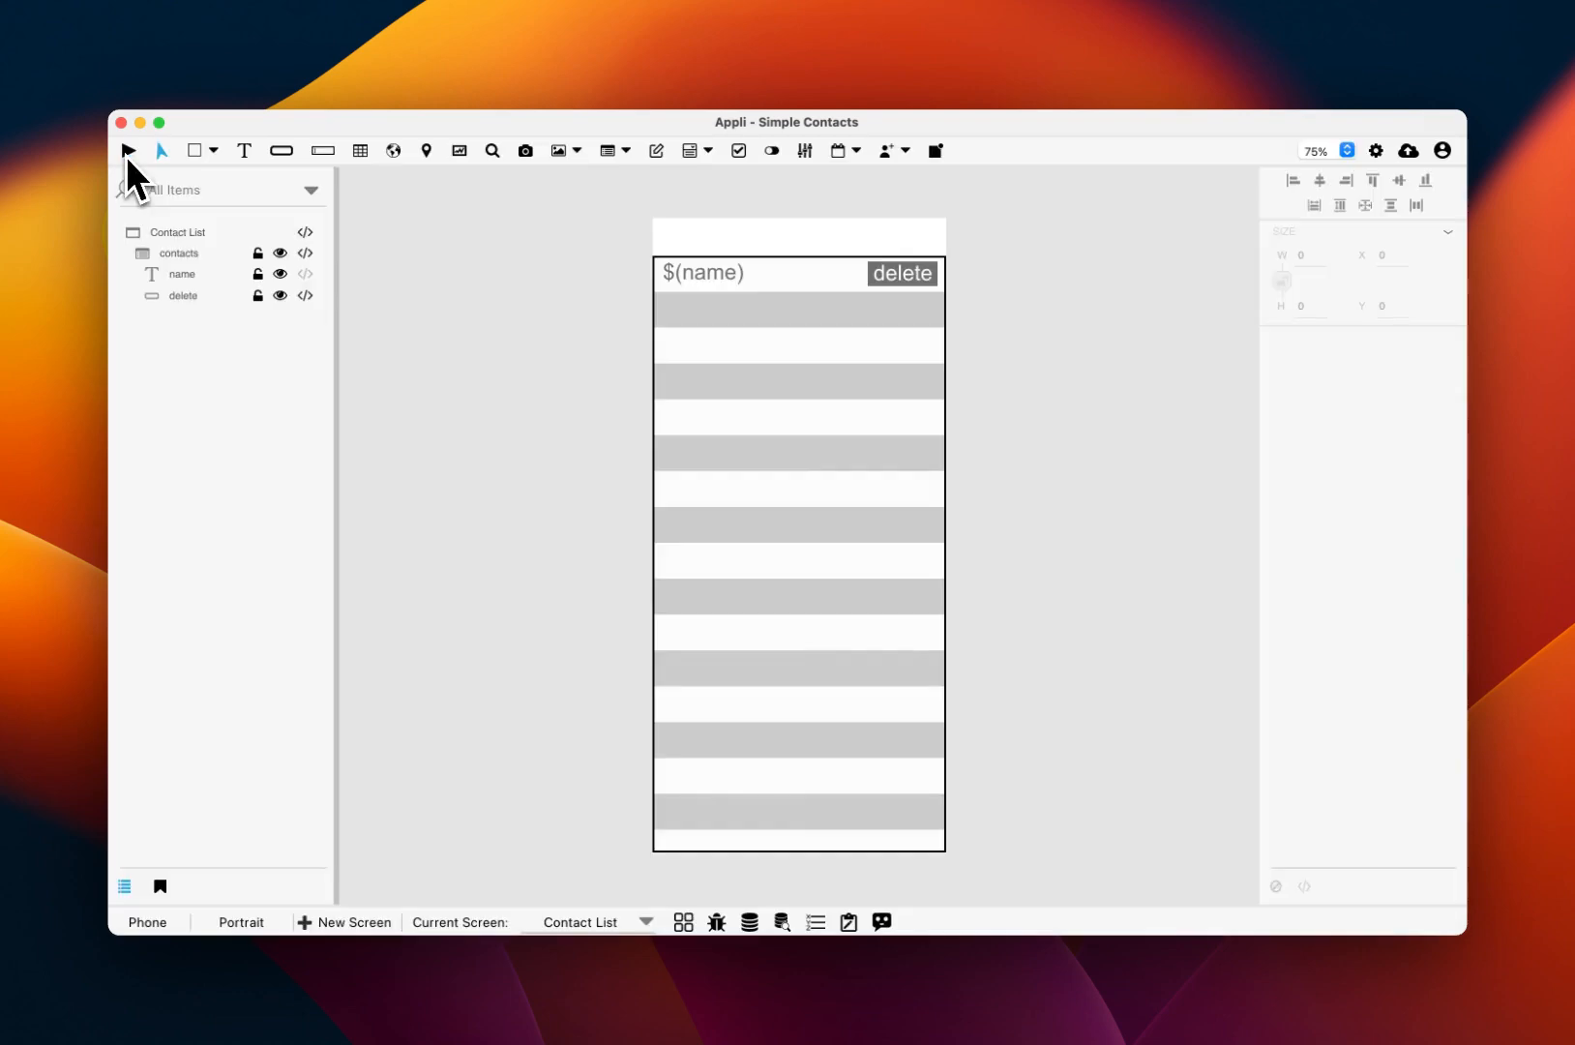
Step: Check the contacts table in the Data Viewer, then select the row's delete button for editing
click(780, 919)
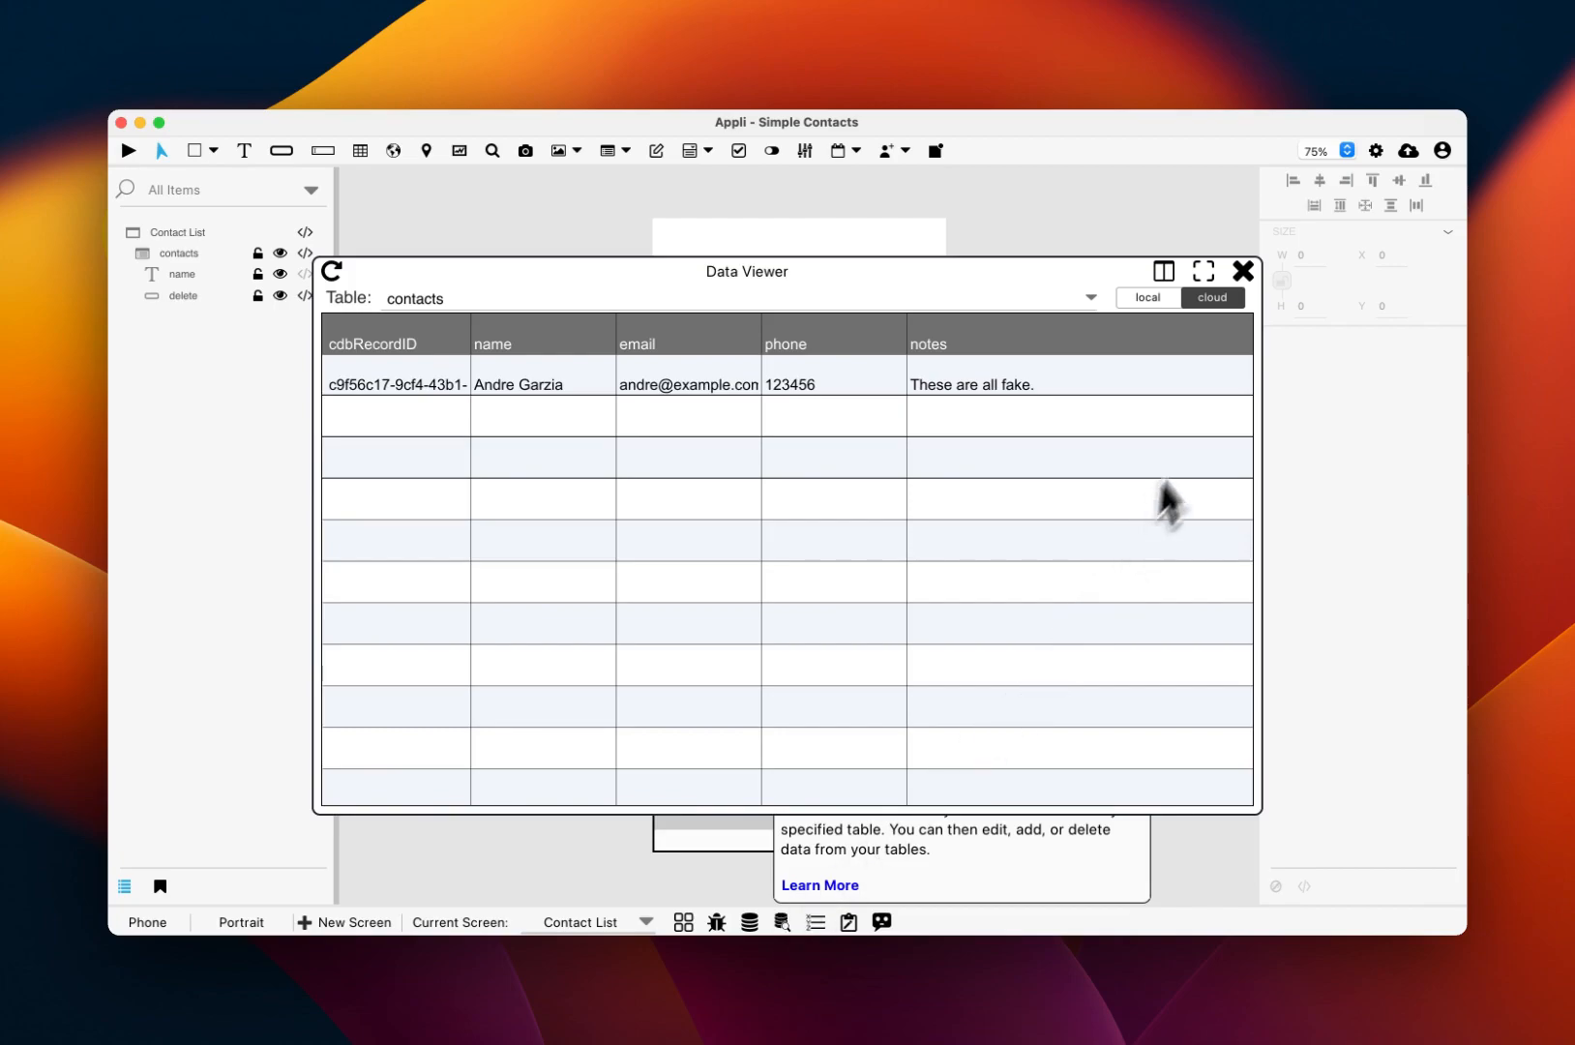
click(1239, 277)
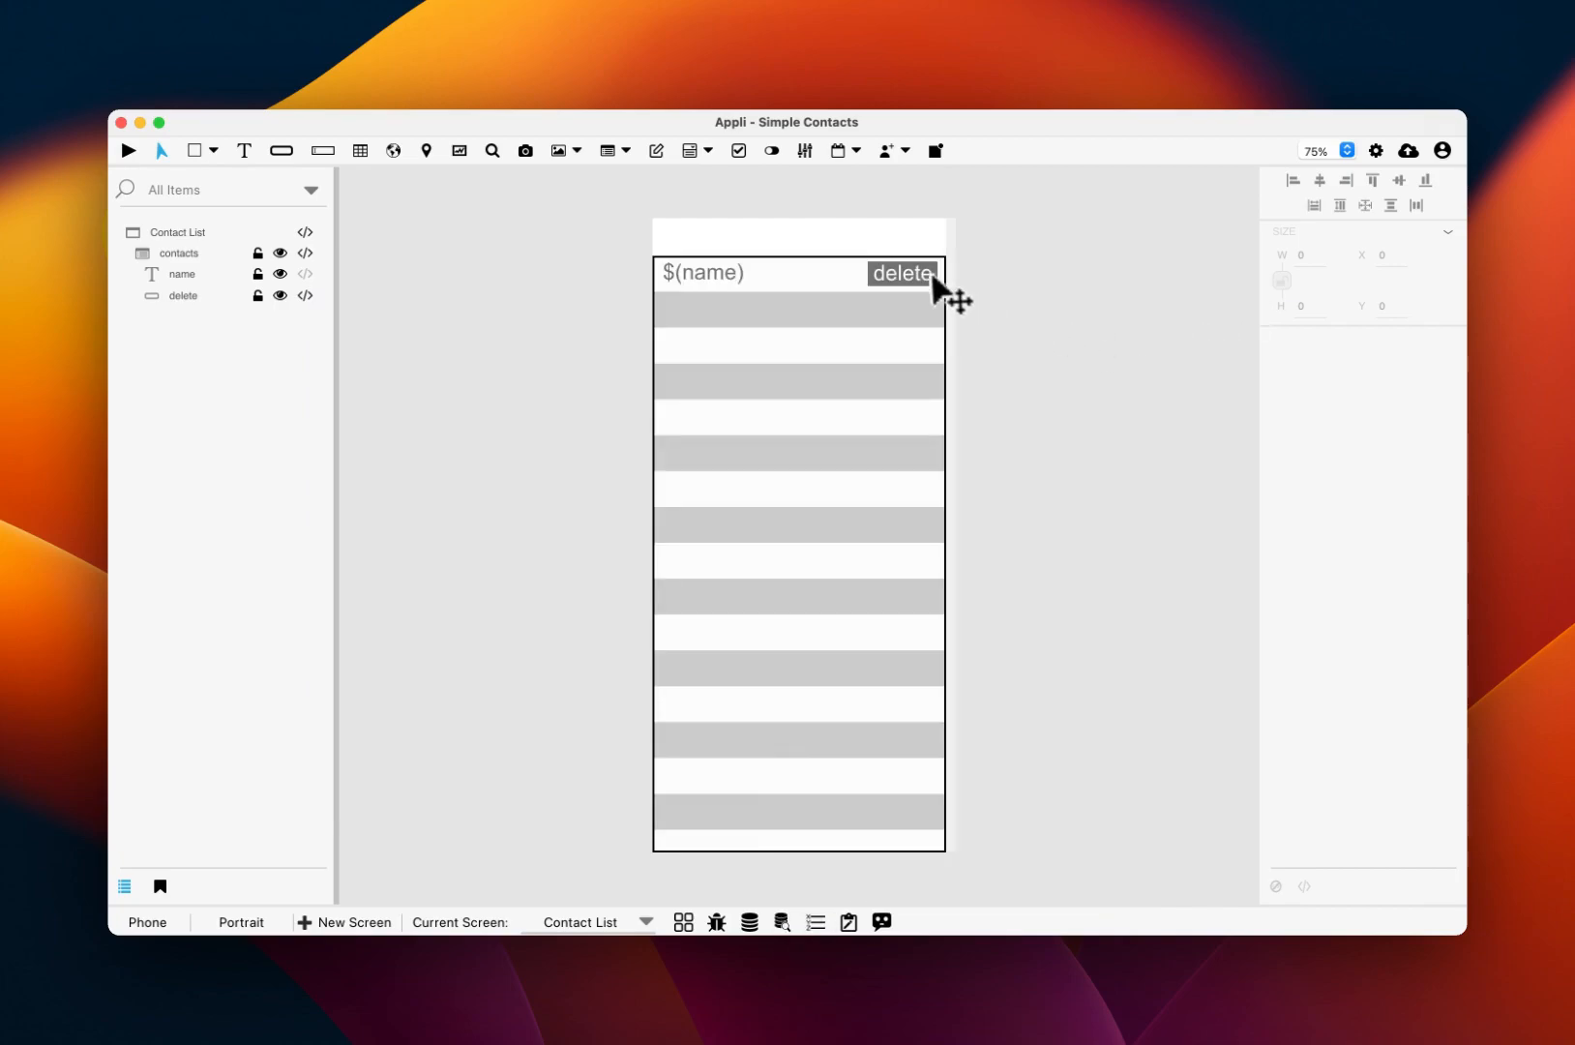
click(904, 276)
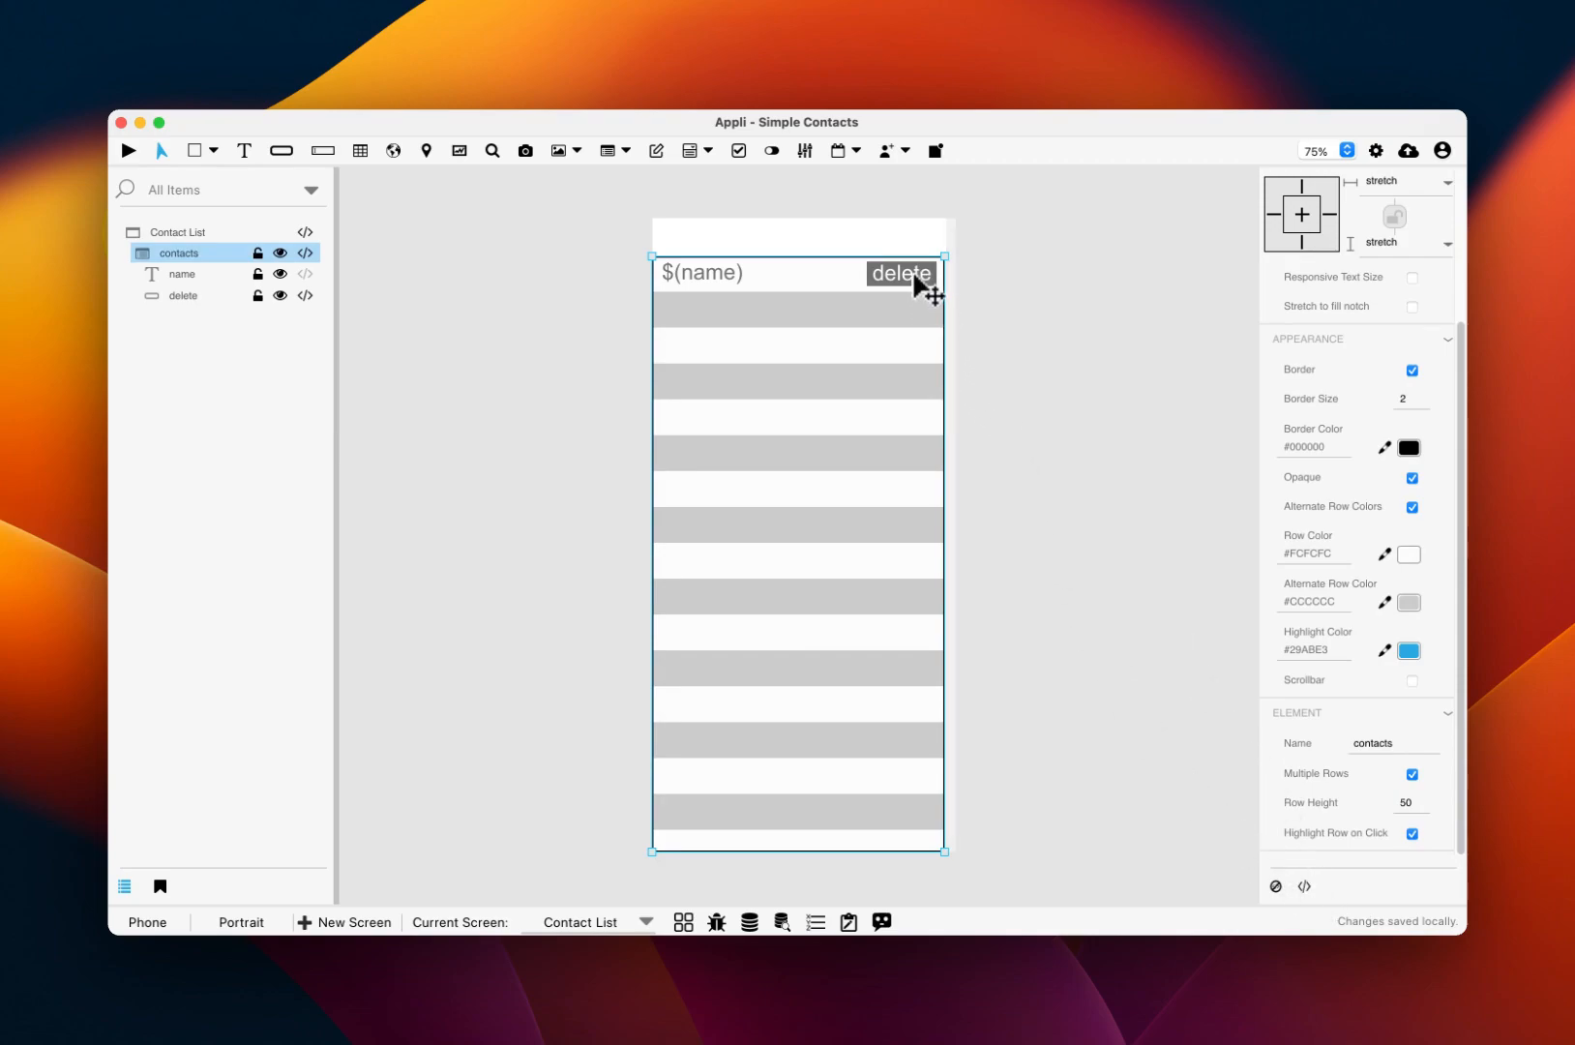
click(917, 277)
click(1304, 886)
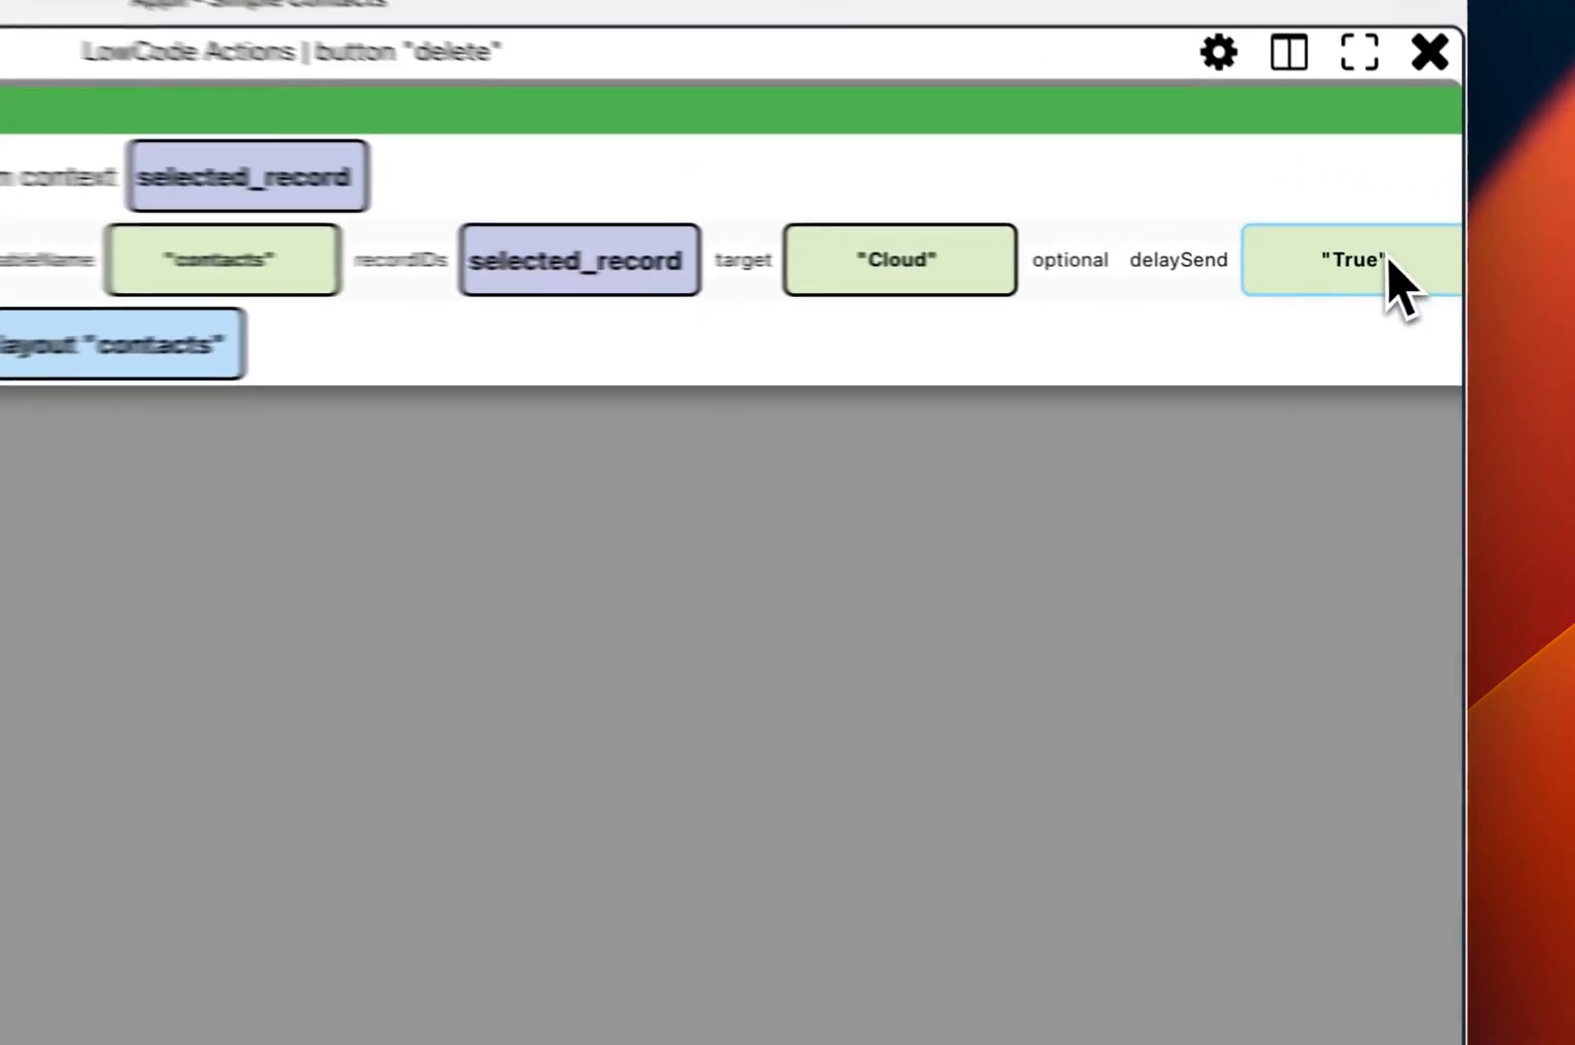
Step: Set the delete record step's delaySend to False, apply it, and run the app
click(1427, 278)
click(1424, 303)
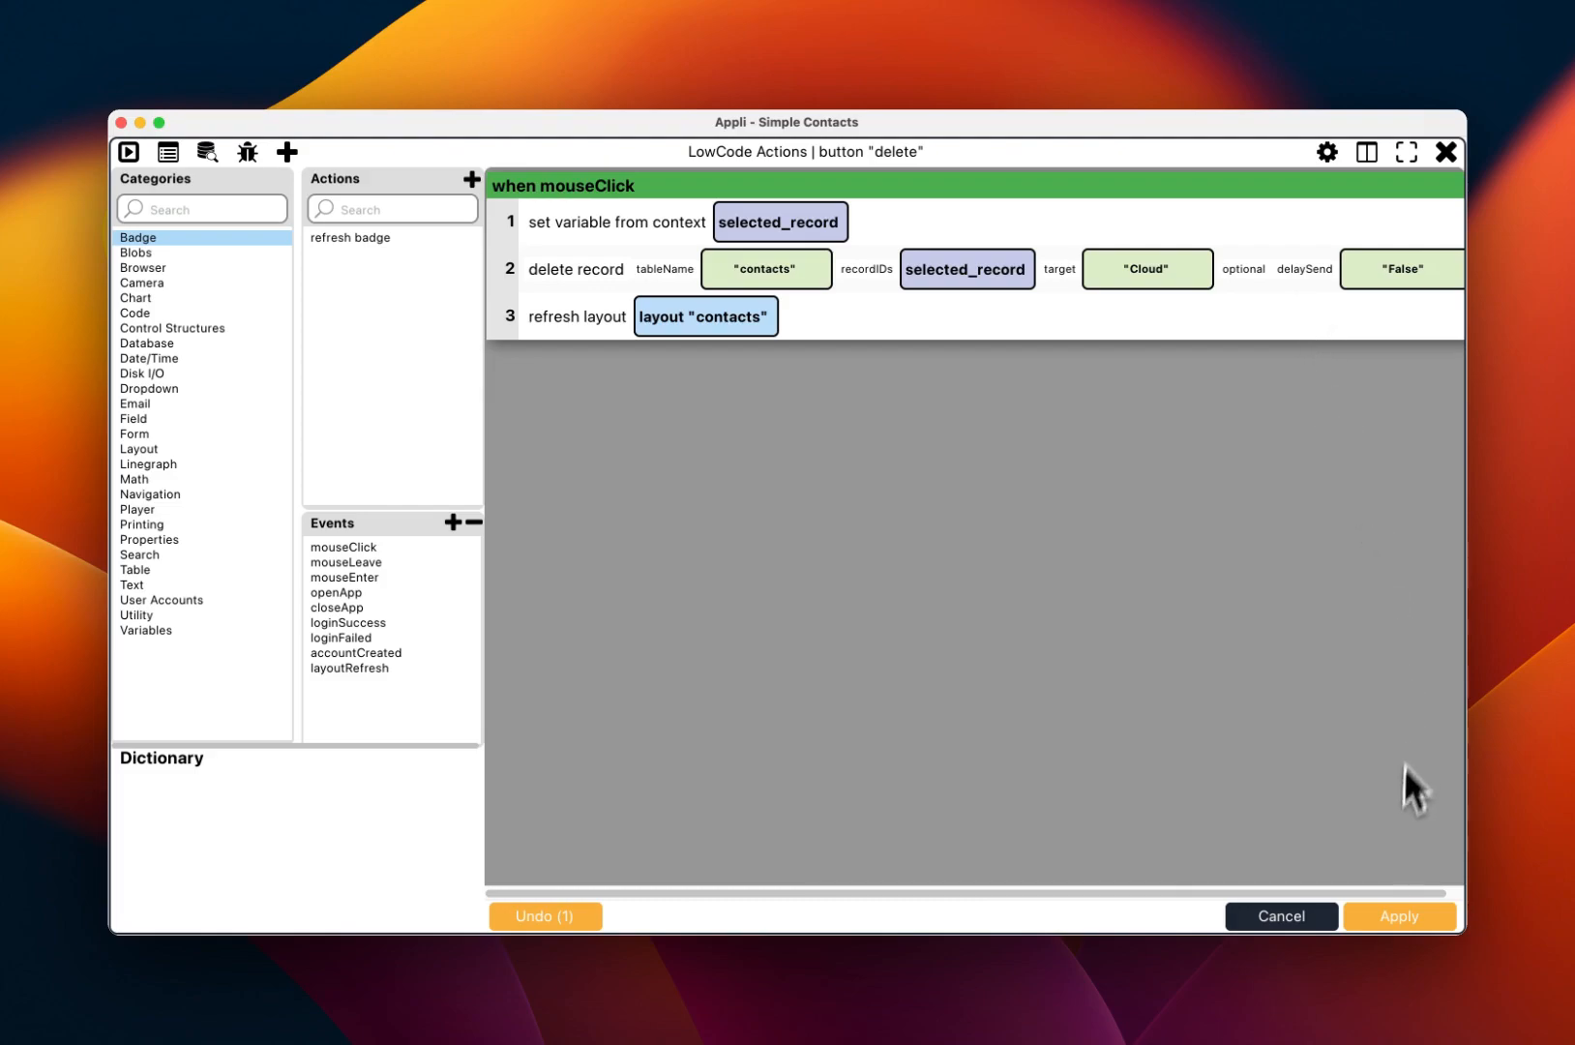
click(1398, 916)
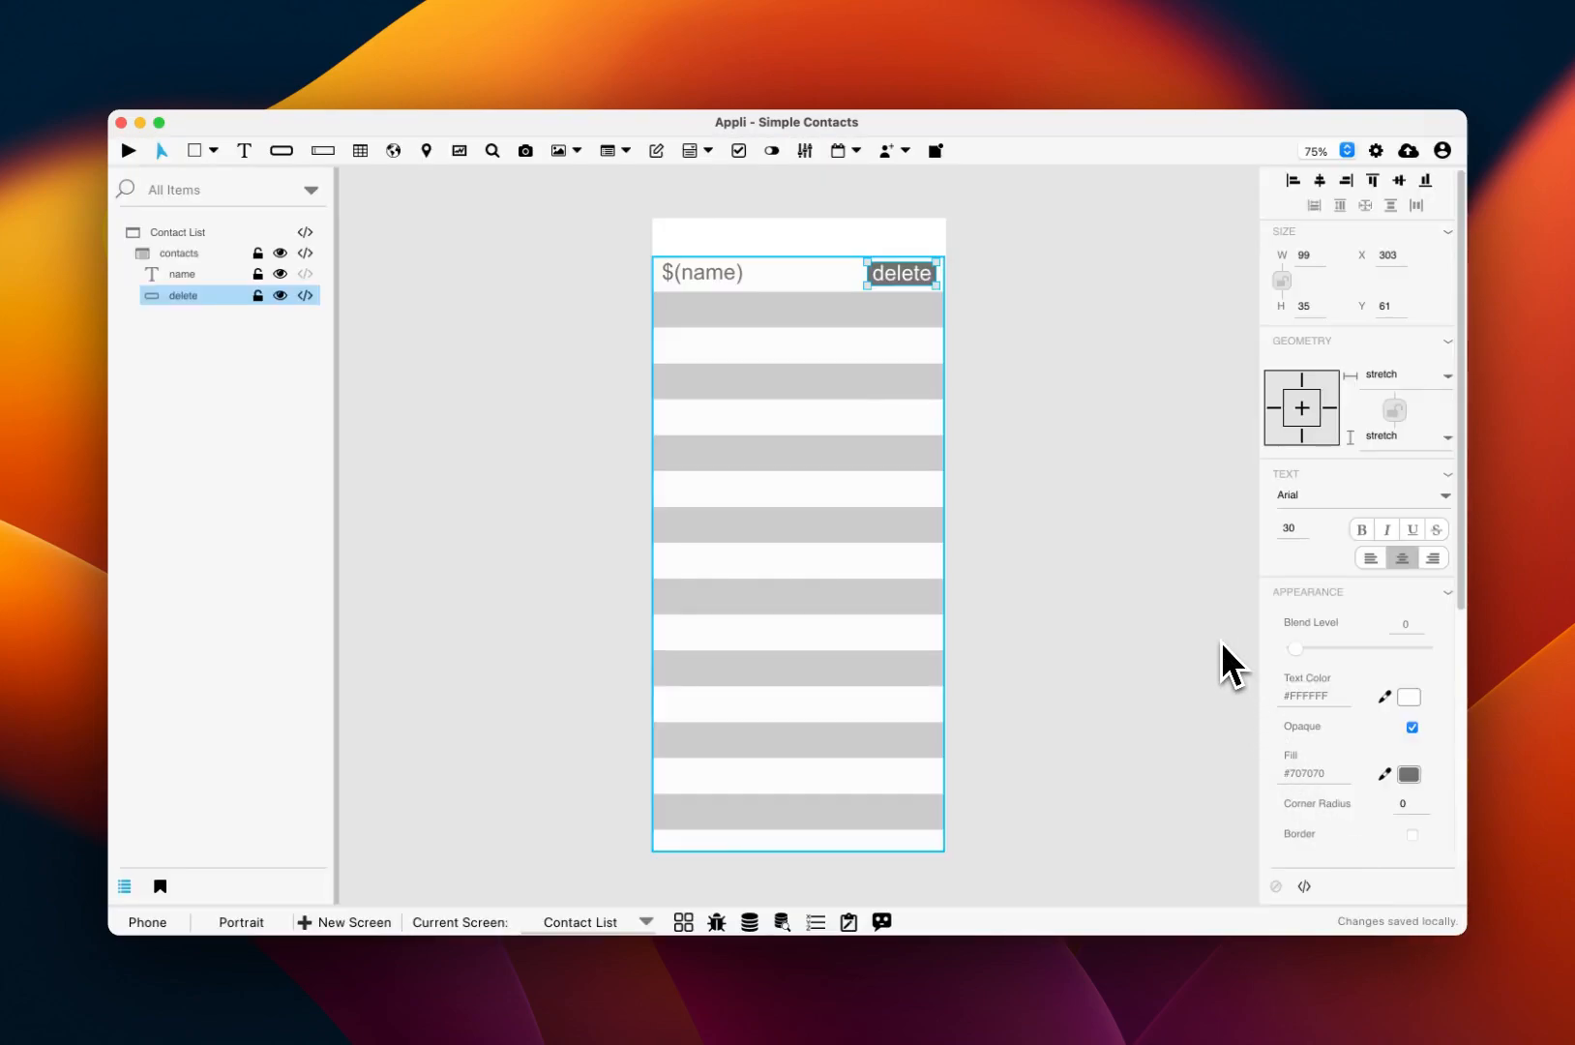
key(super+r)
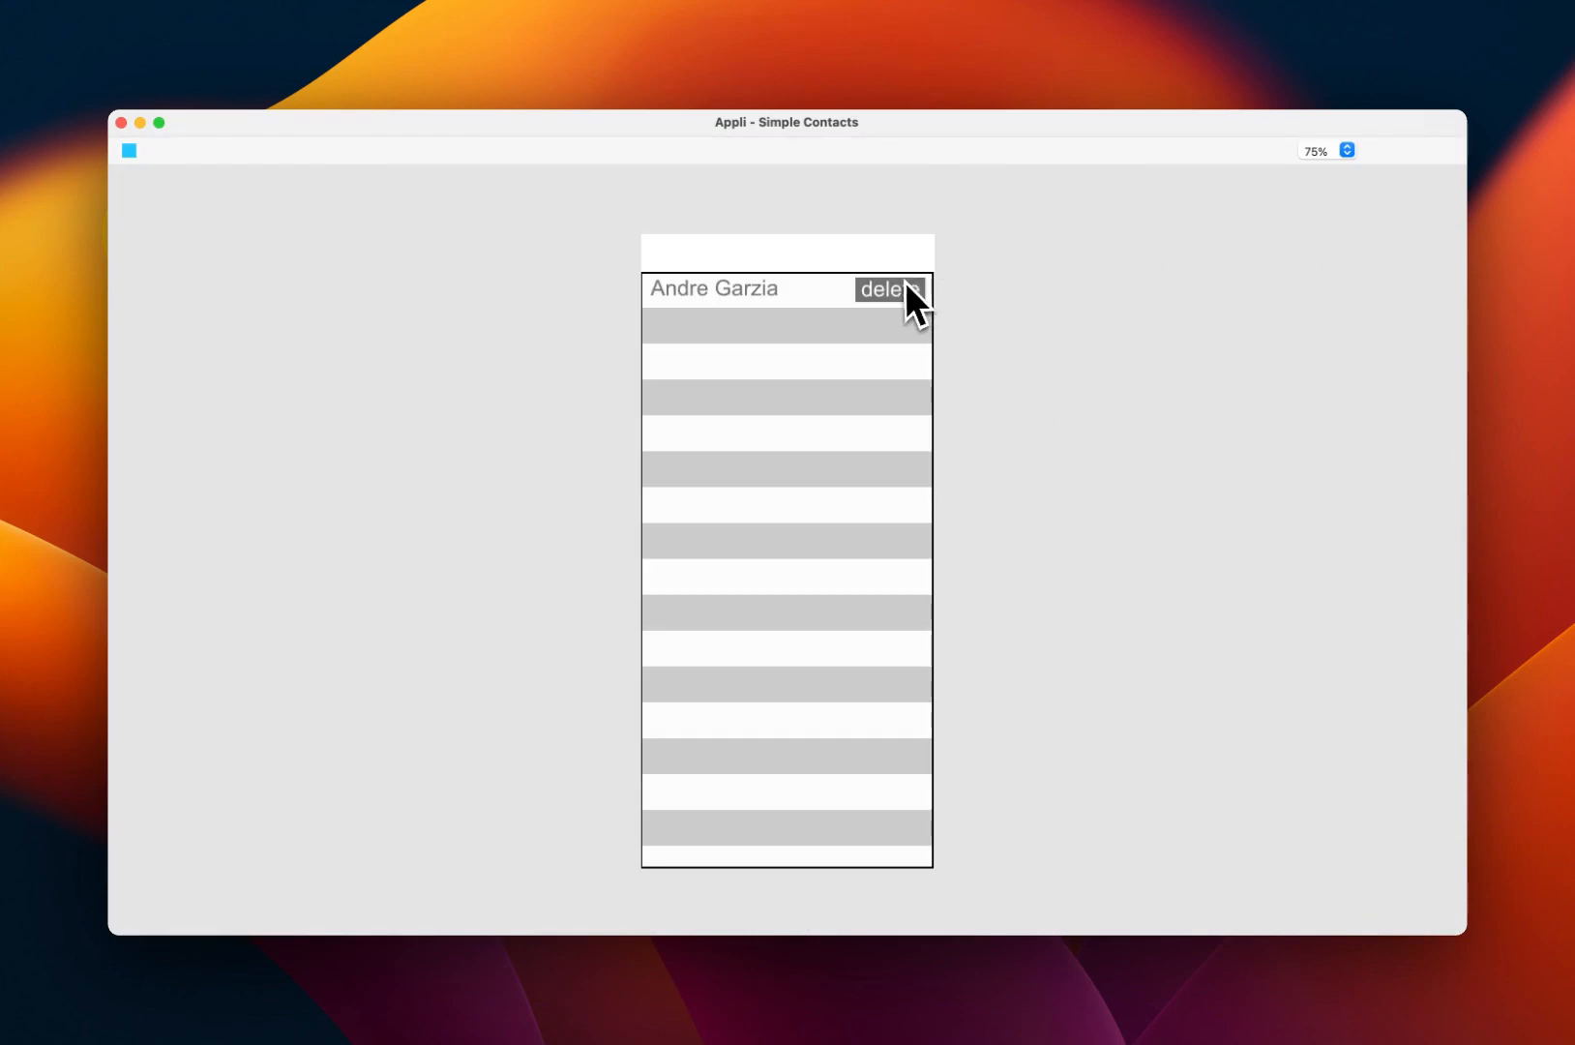
Step: Delete the only contact via its row's delete button, then stop the preview
click(903, 293)
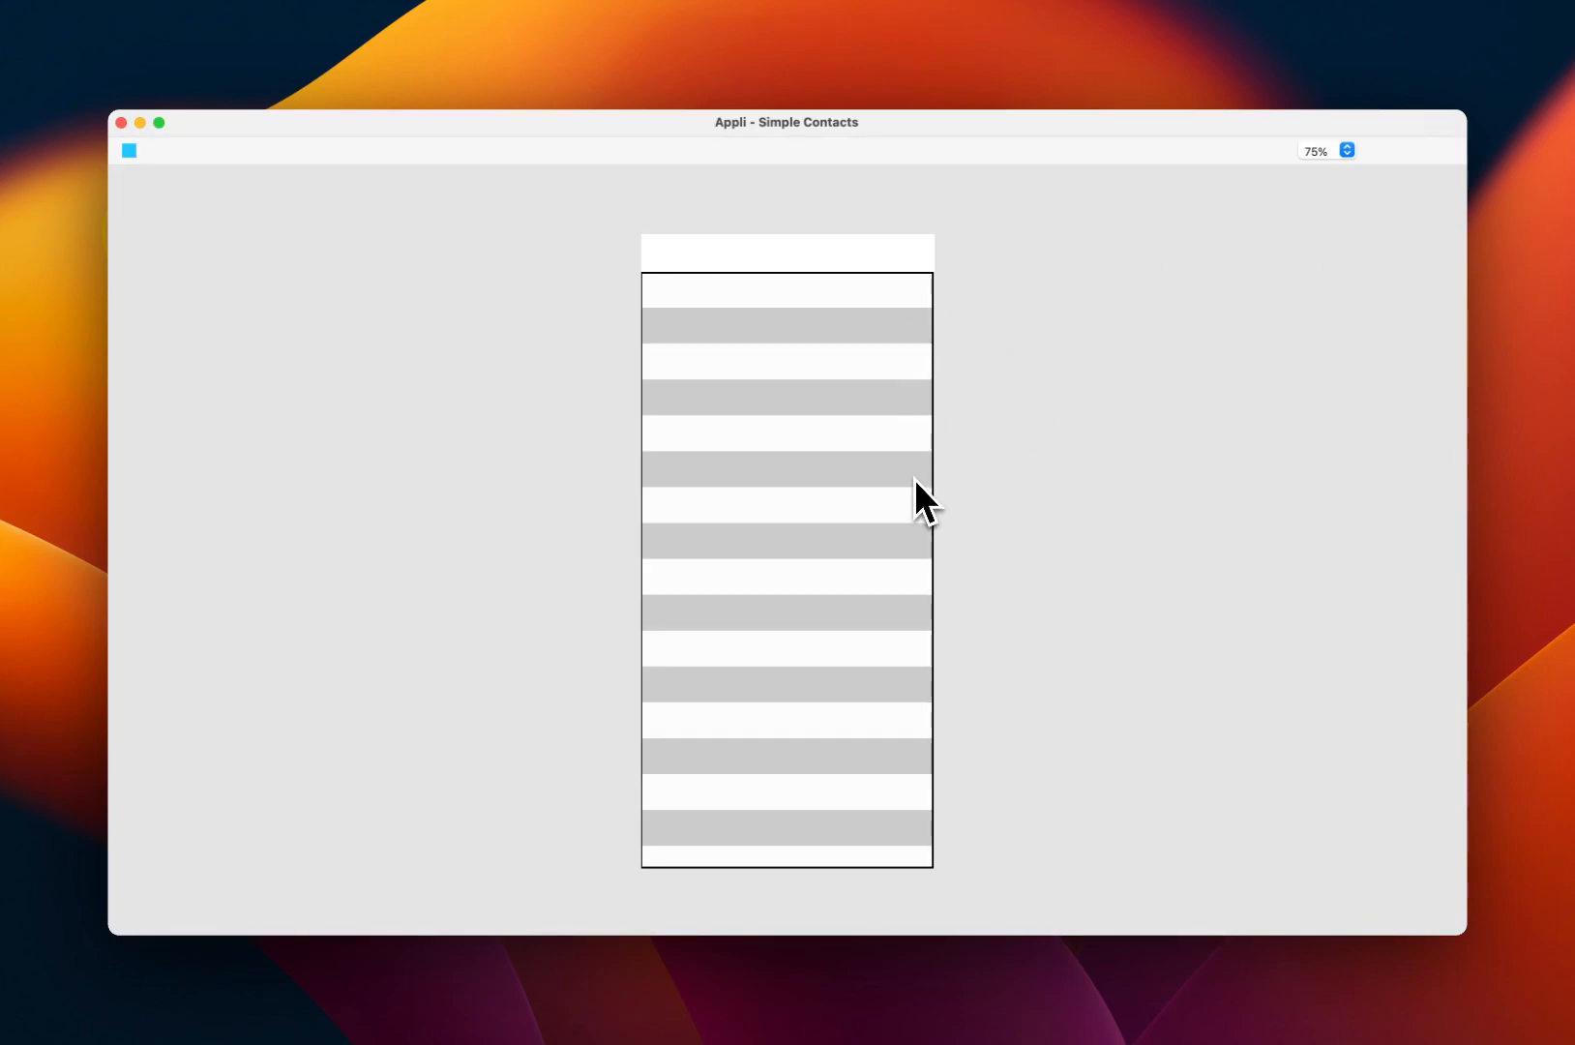
click(130, 153)
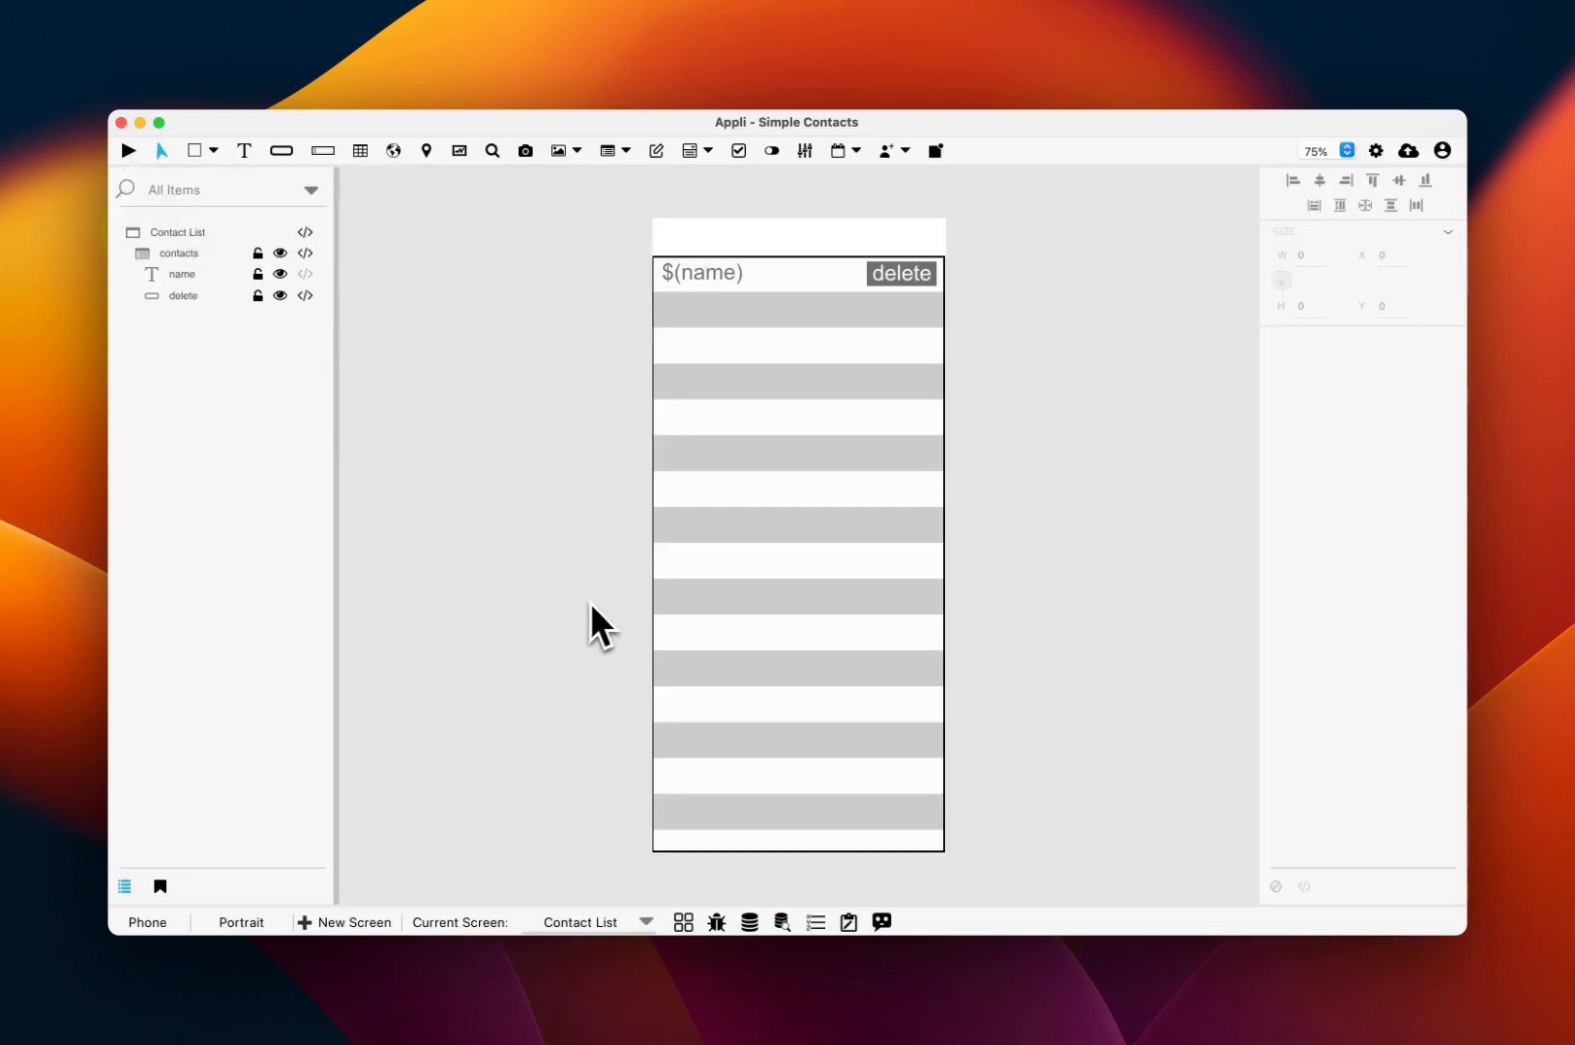
Step: Draw an 'Add new record' button in the list header and widen it leftward
click(282, 152)
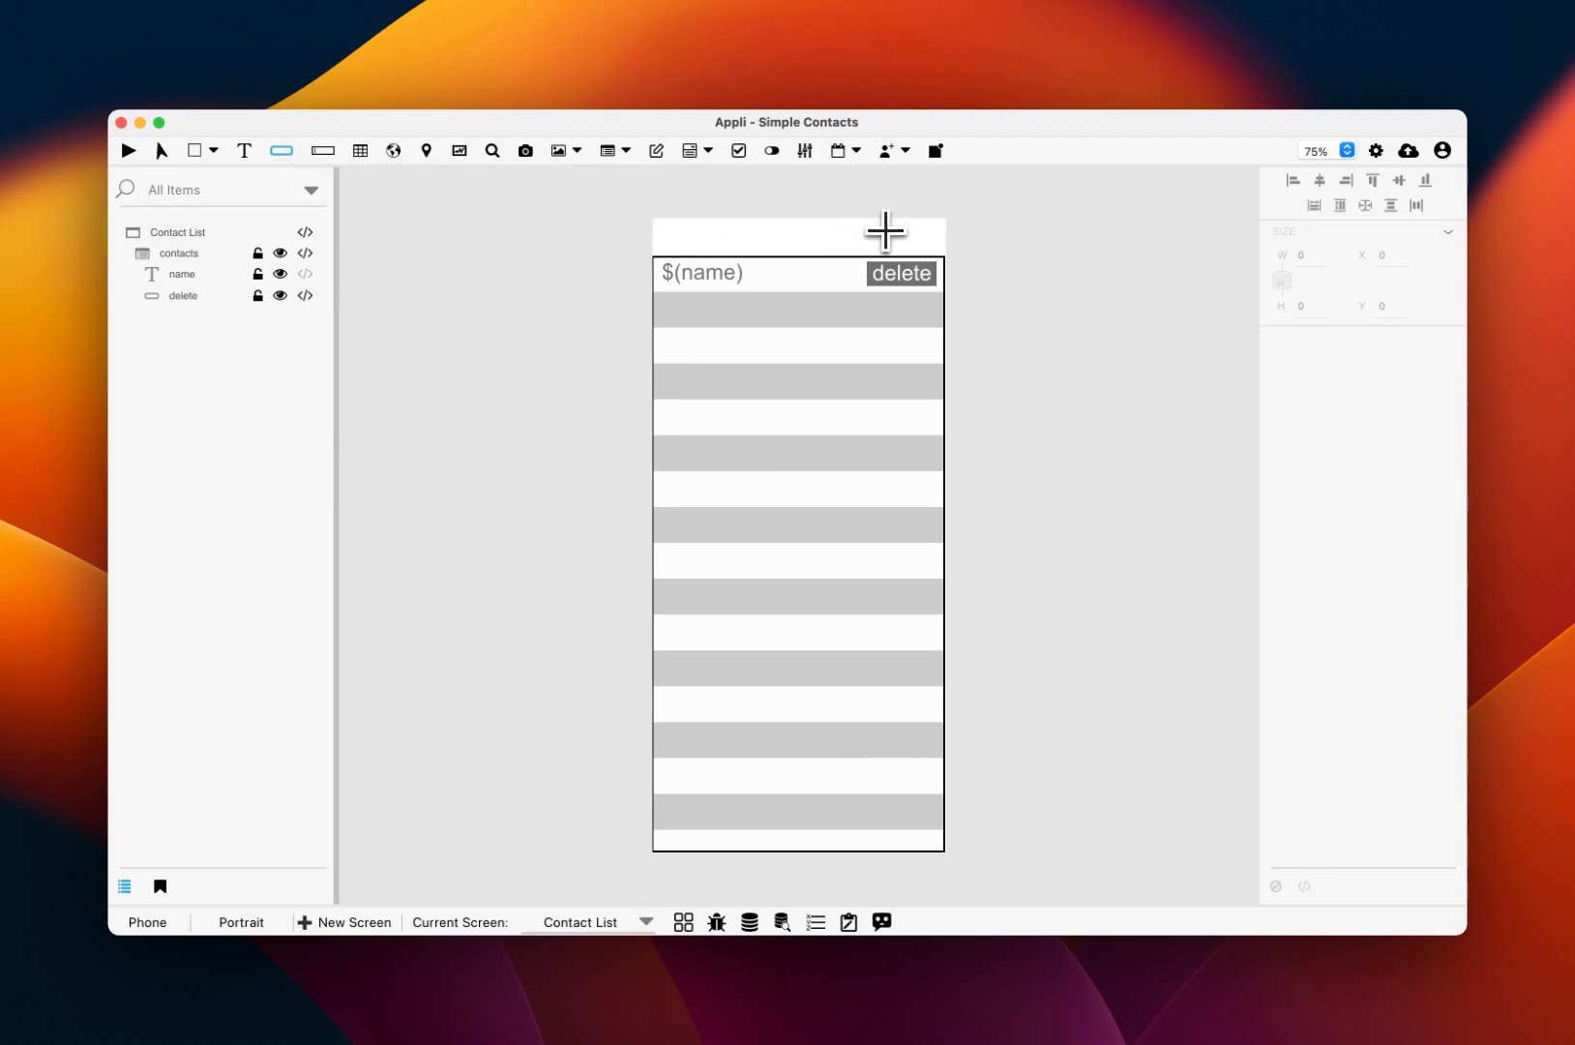
drag(883, 227, 935, 256)
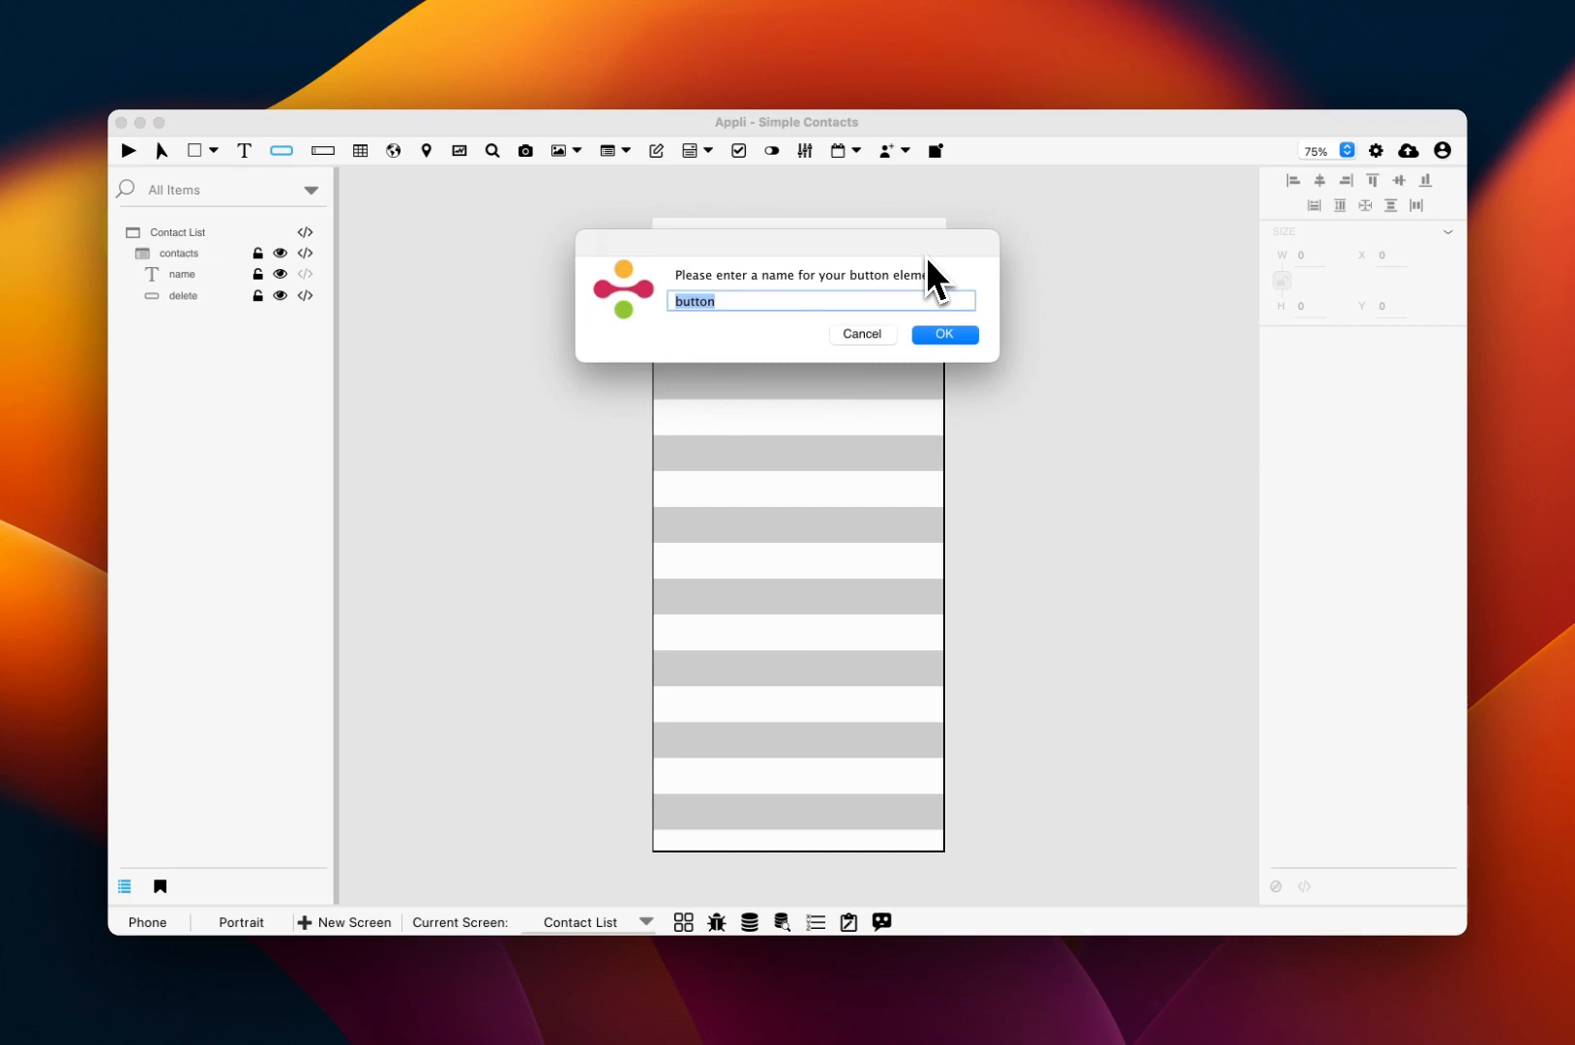
text(Add new record)
key(Return)
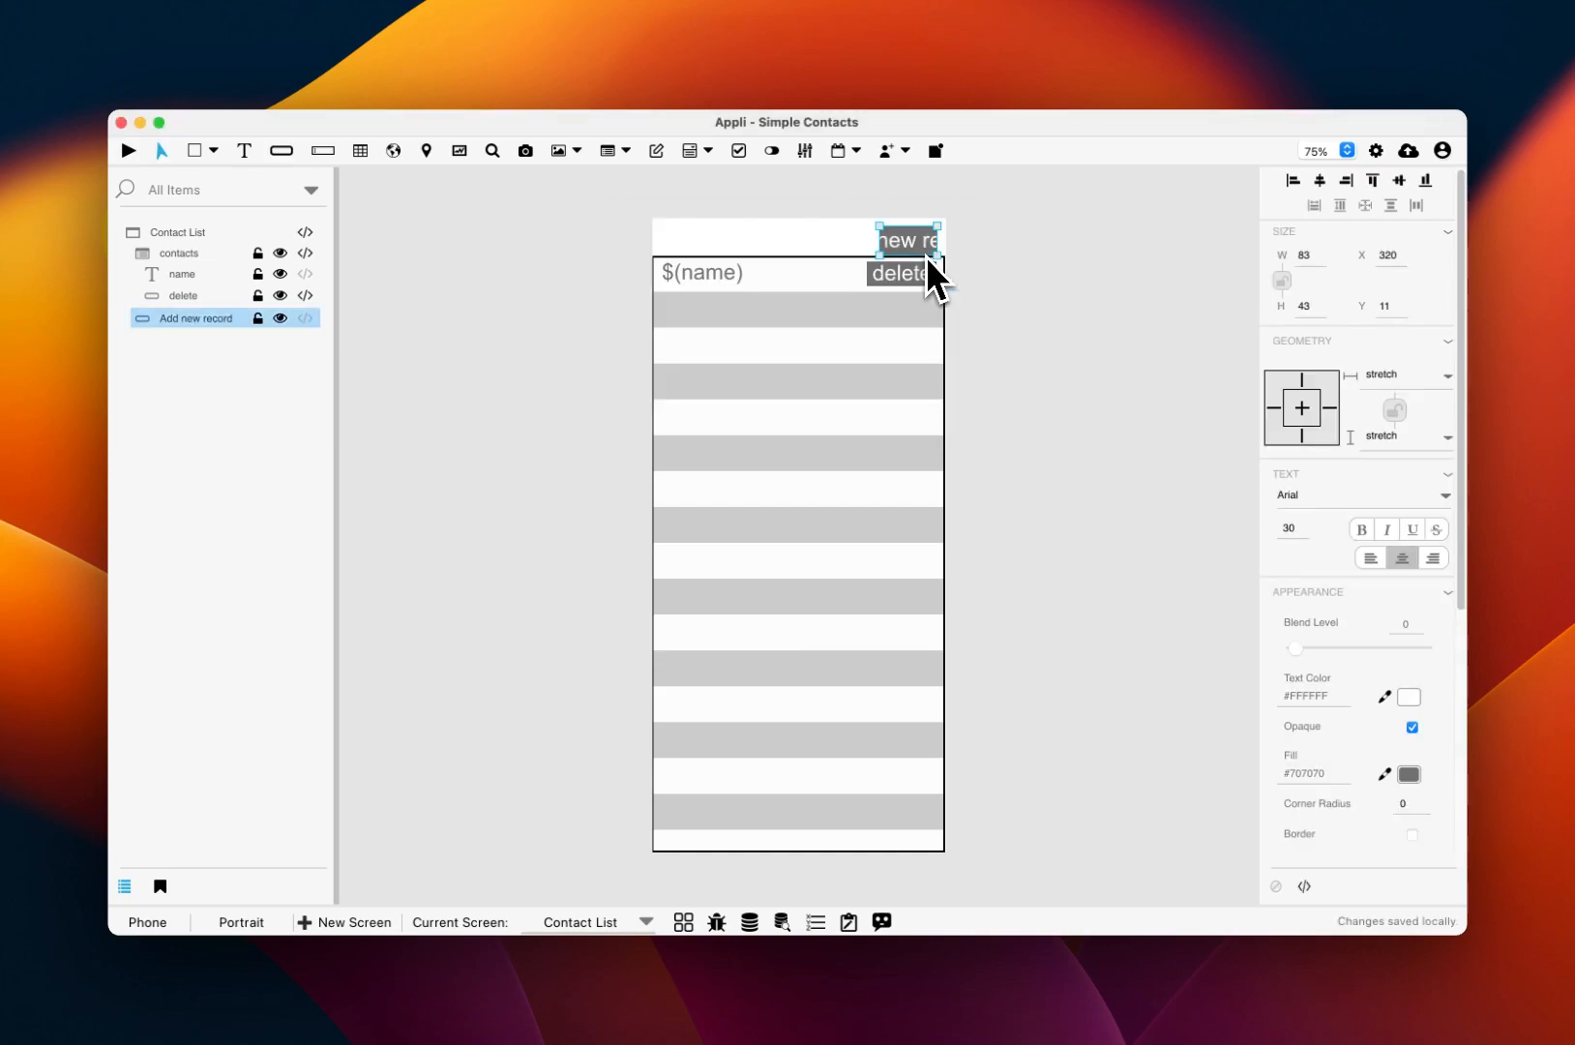
drag(879, 240, 839, 239)
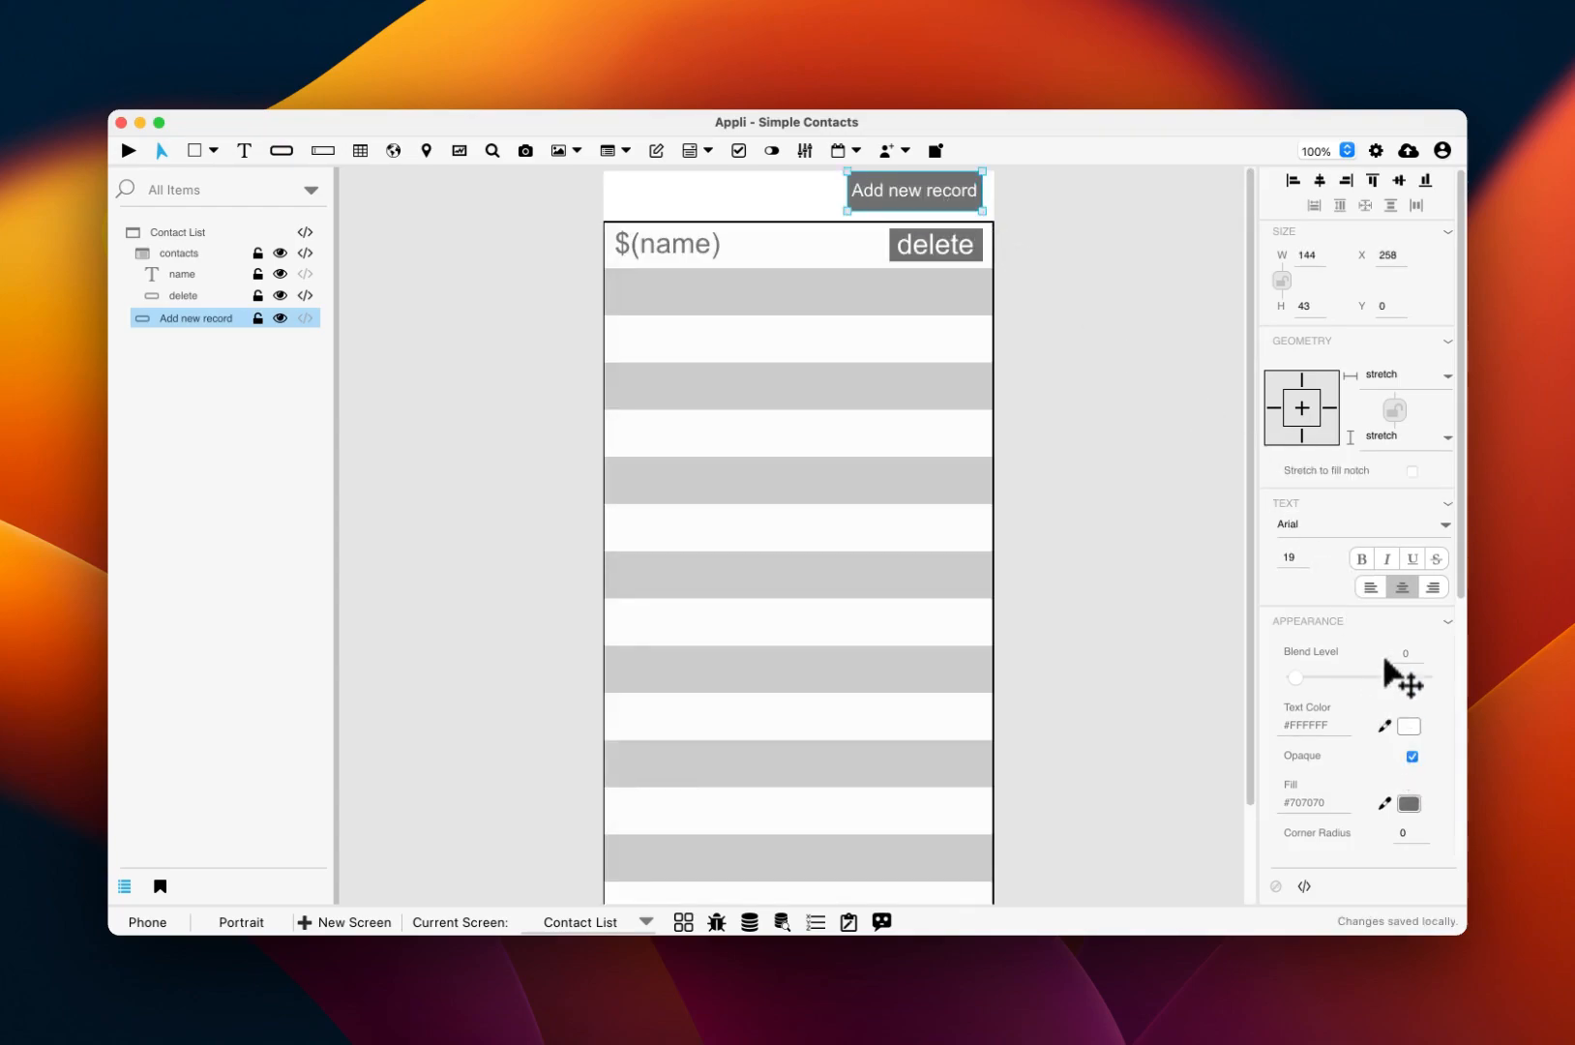
Step: Set the button's layout to Icon Only, showing the plus icon
scroll(1387, 661, down, 3)
scroll(1332, 503, down, 5)
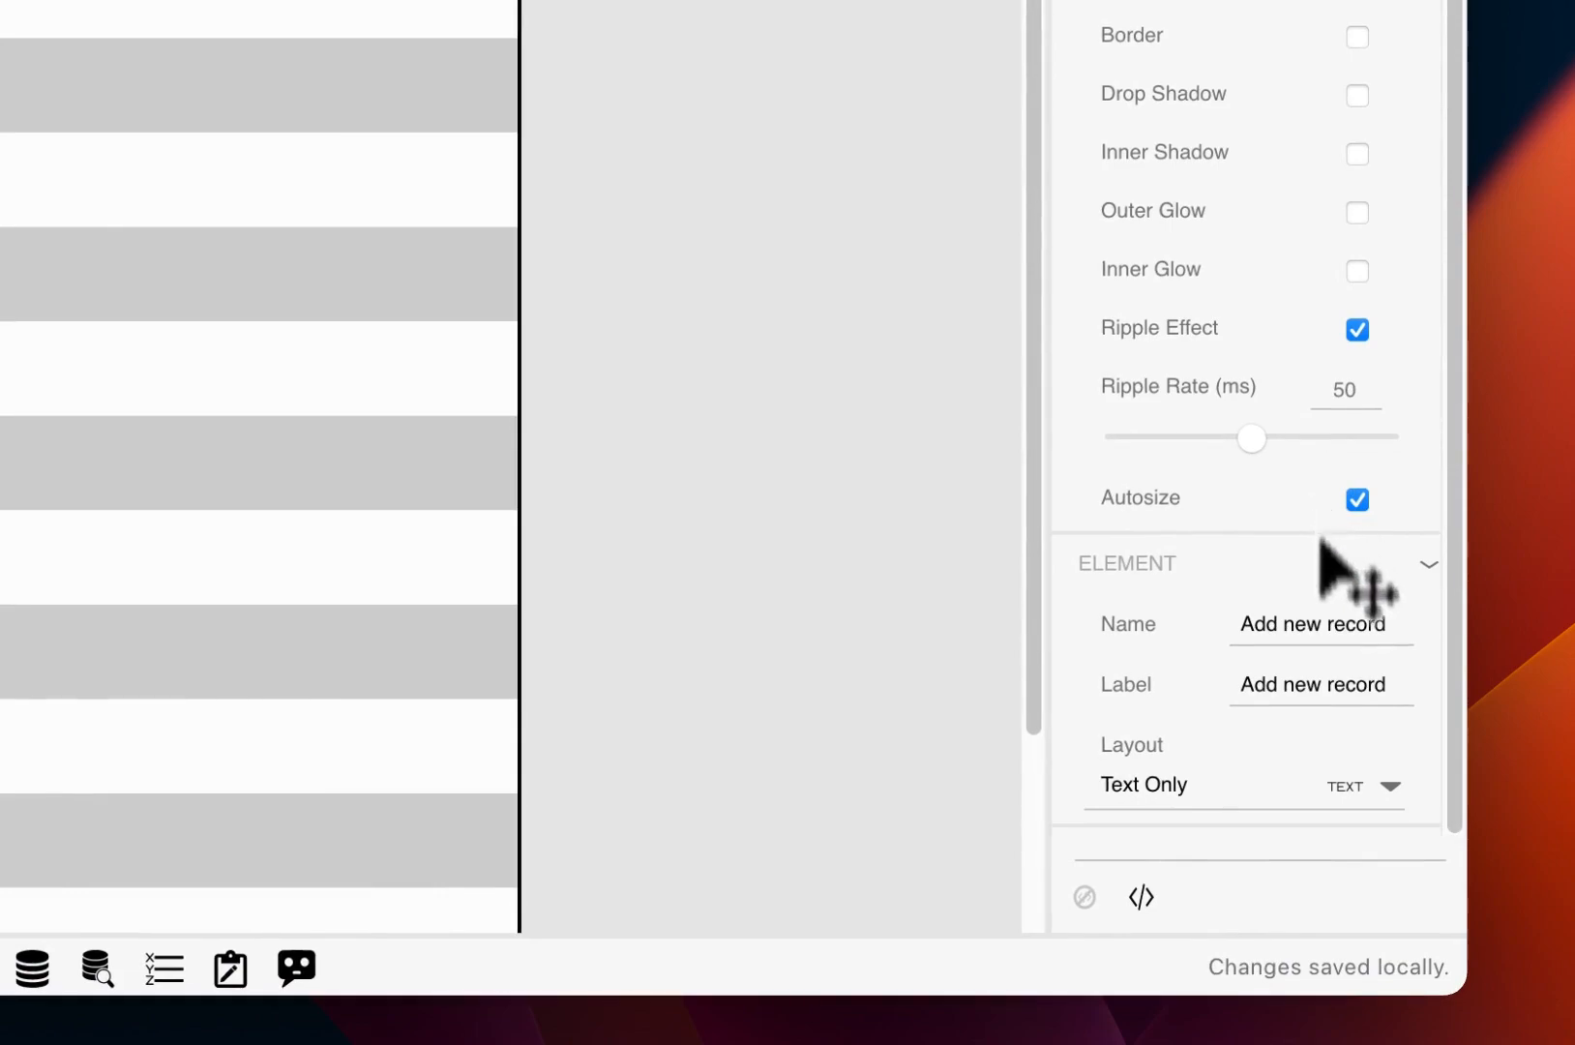
click(1387, 790)
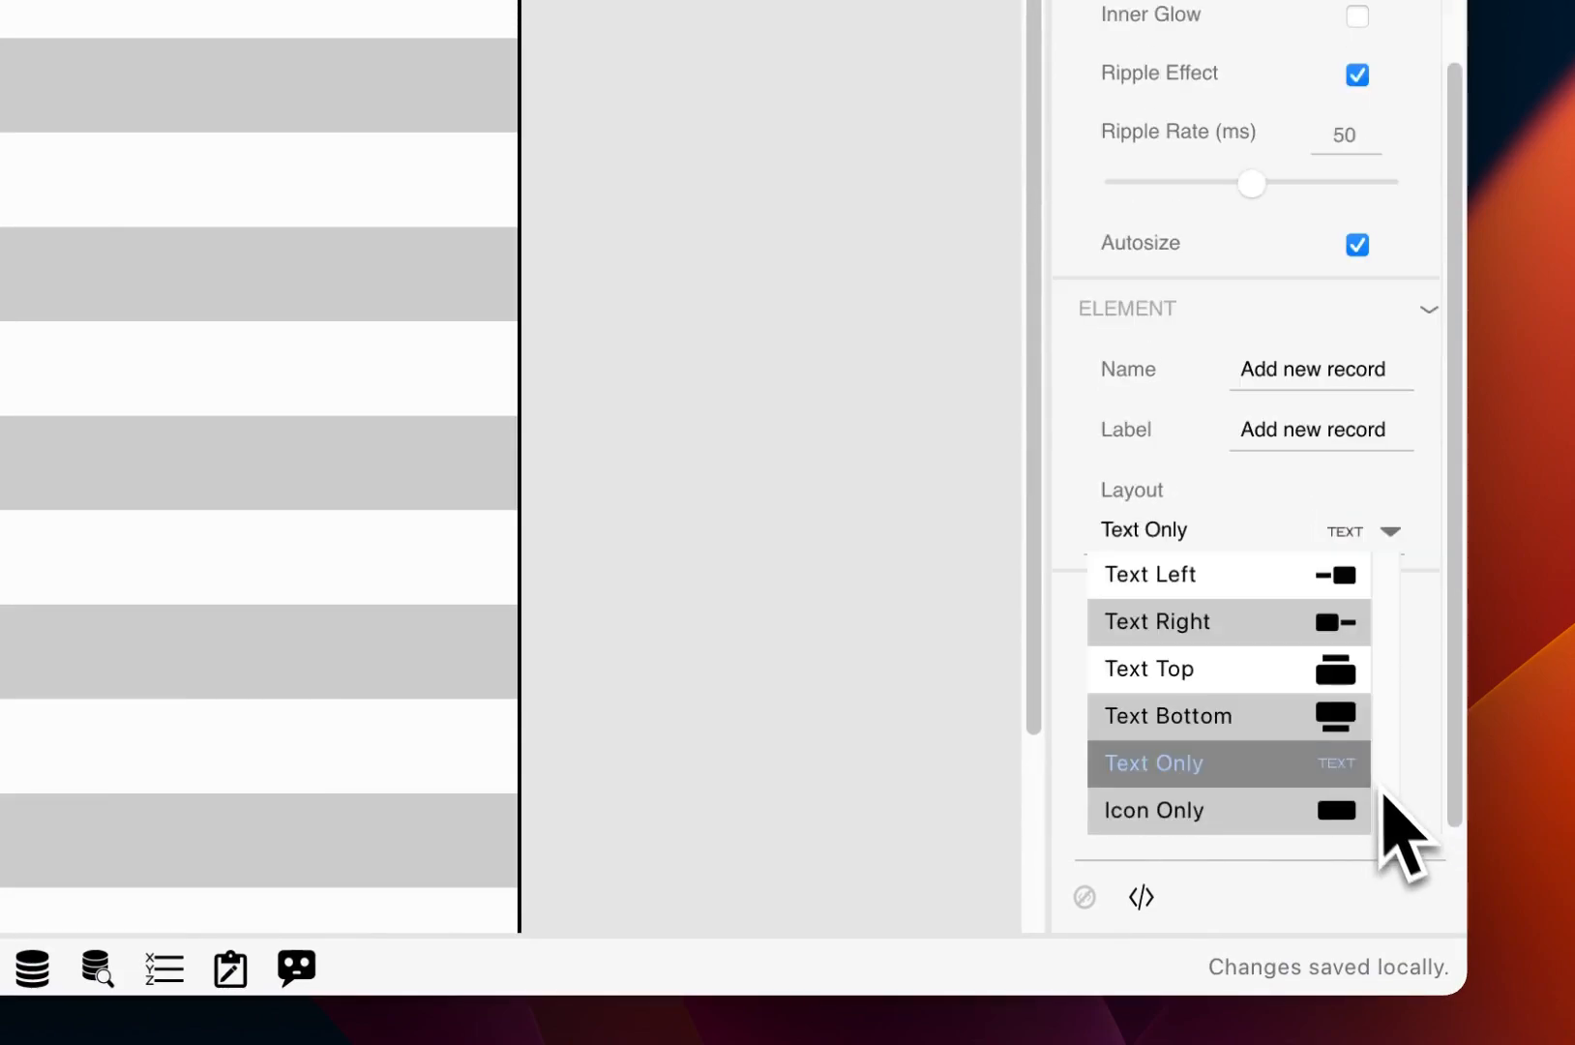
click(1350, 812)
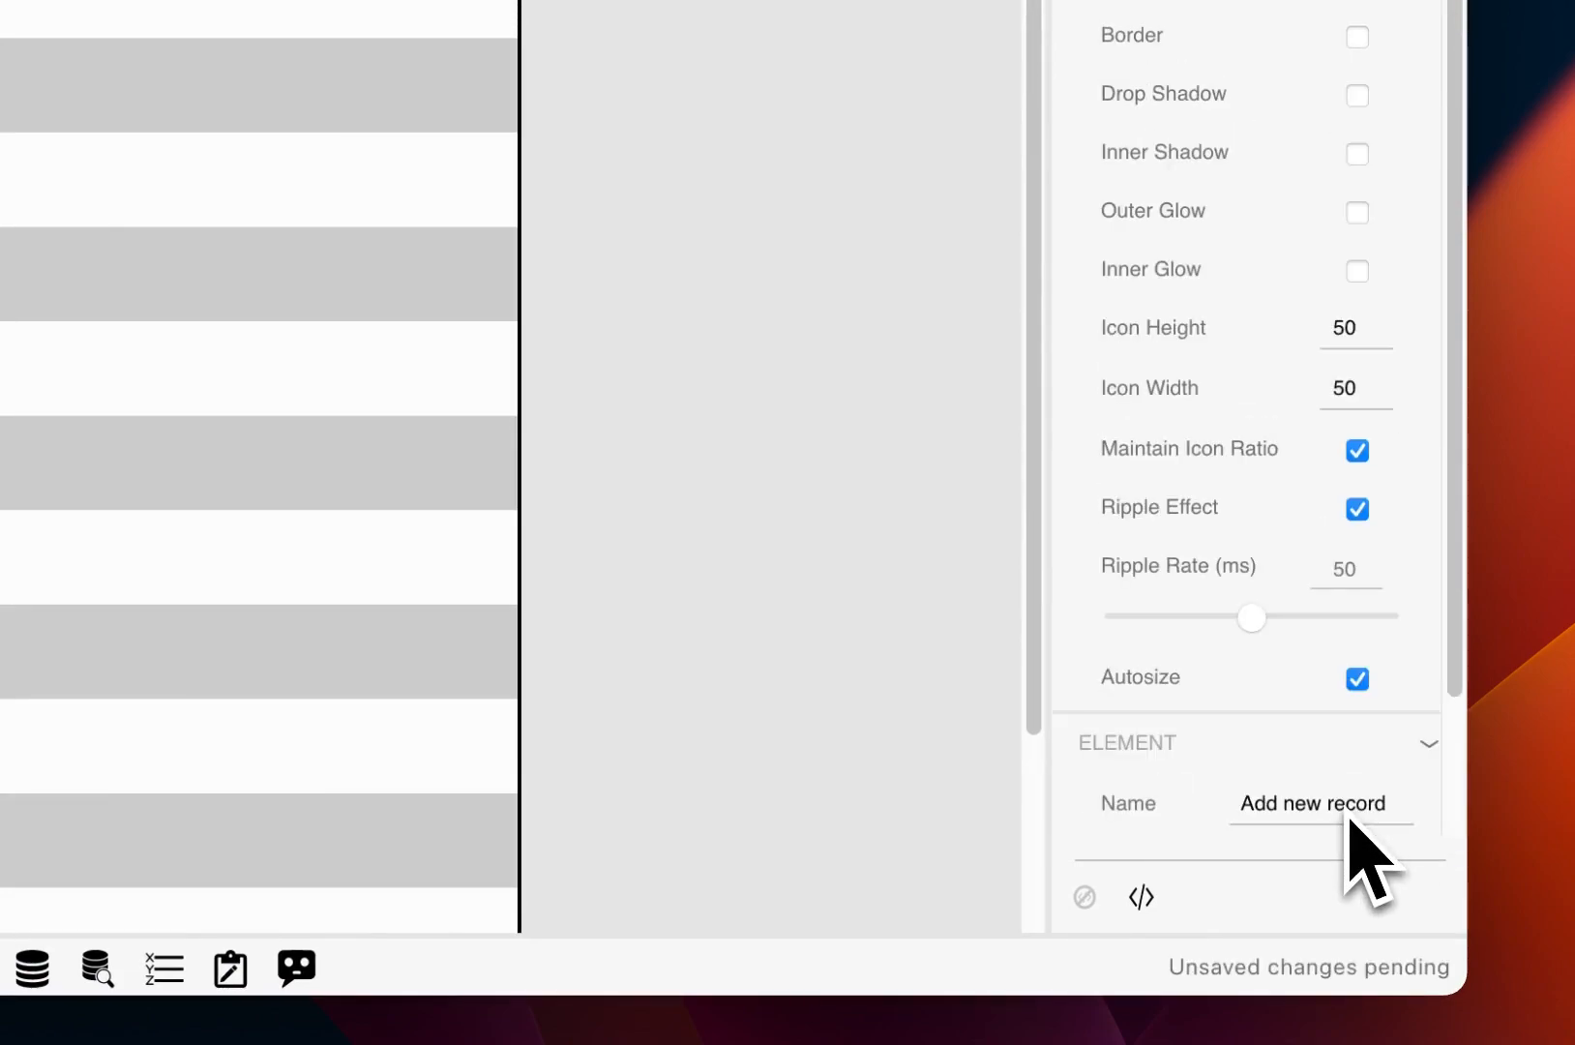
scroll(1358, 638, down, 3)
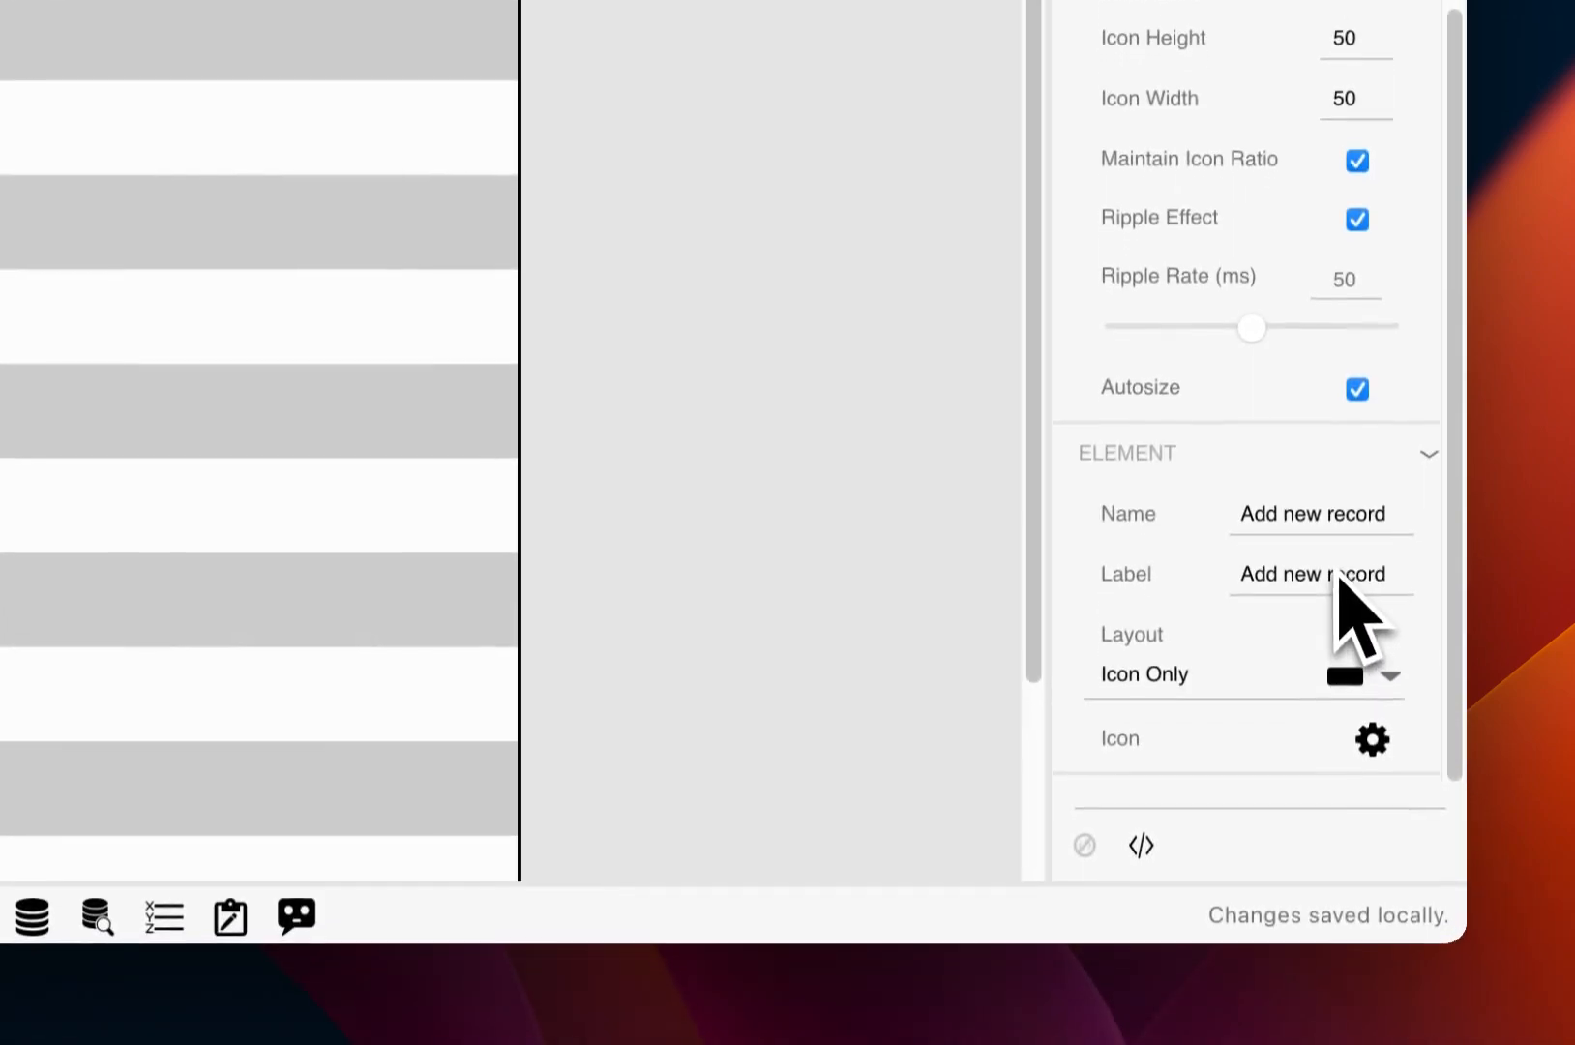
click(1372, 727)
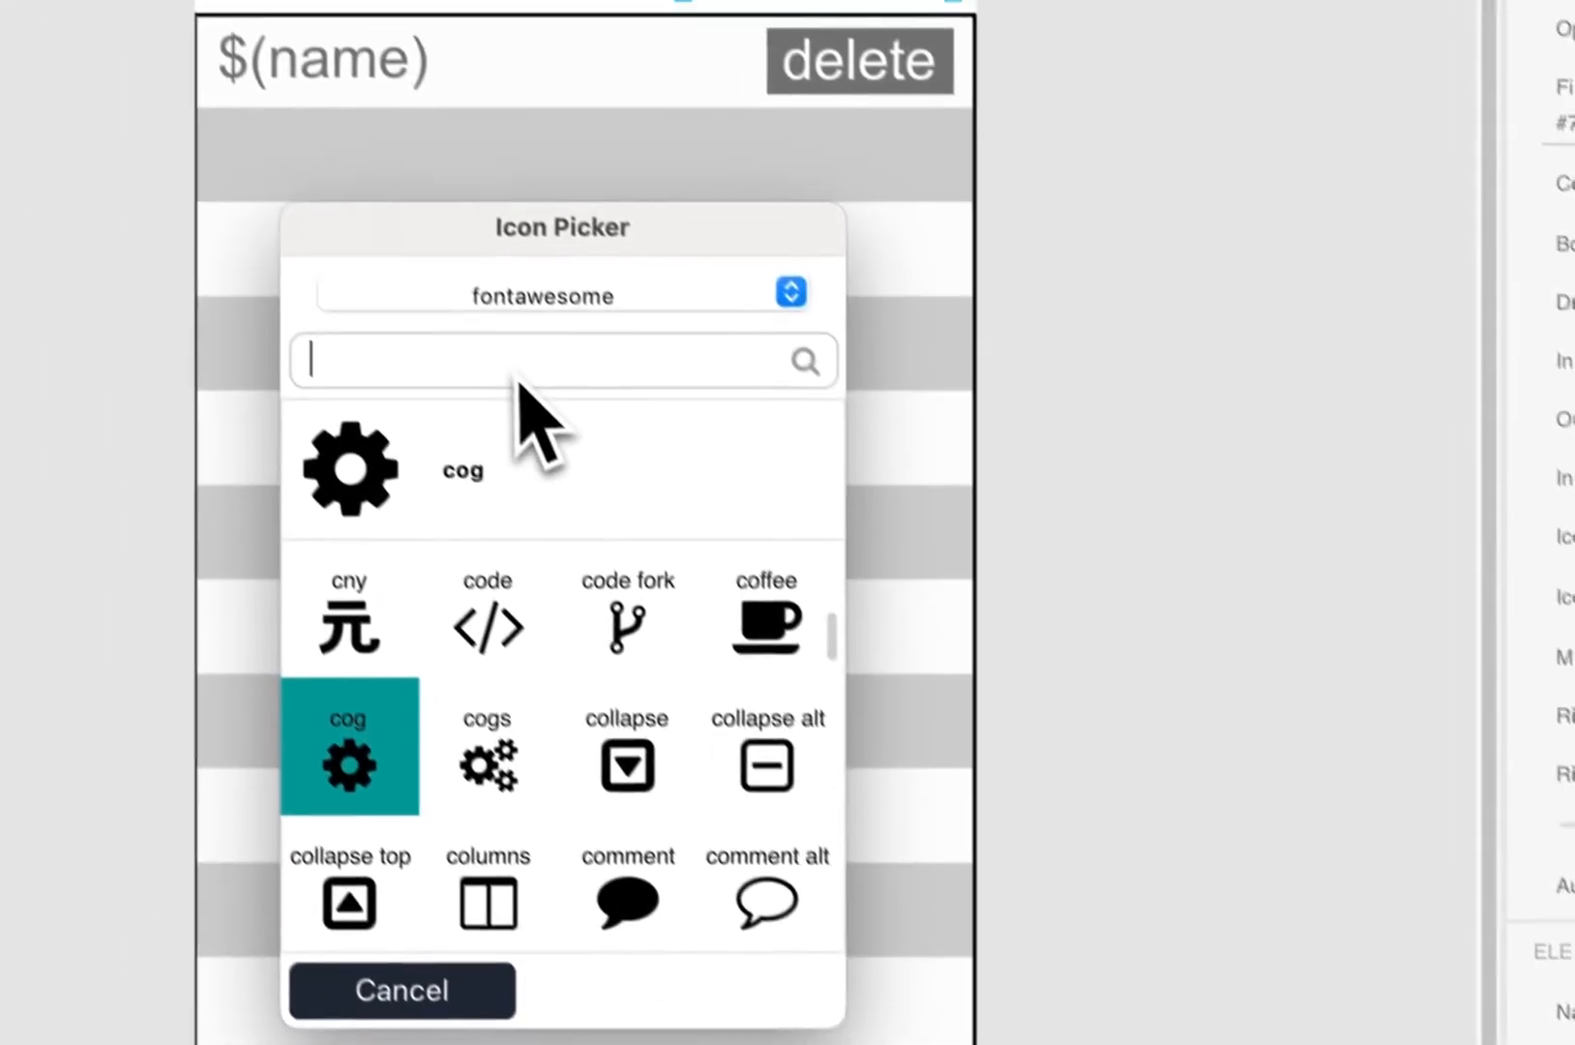
text(plu)
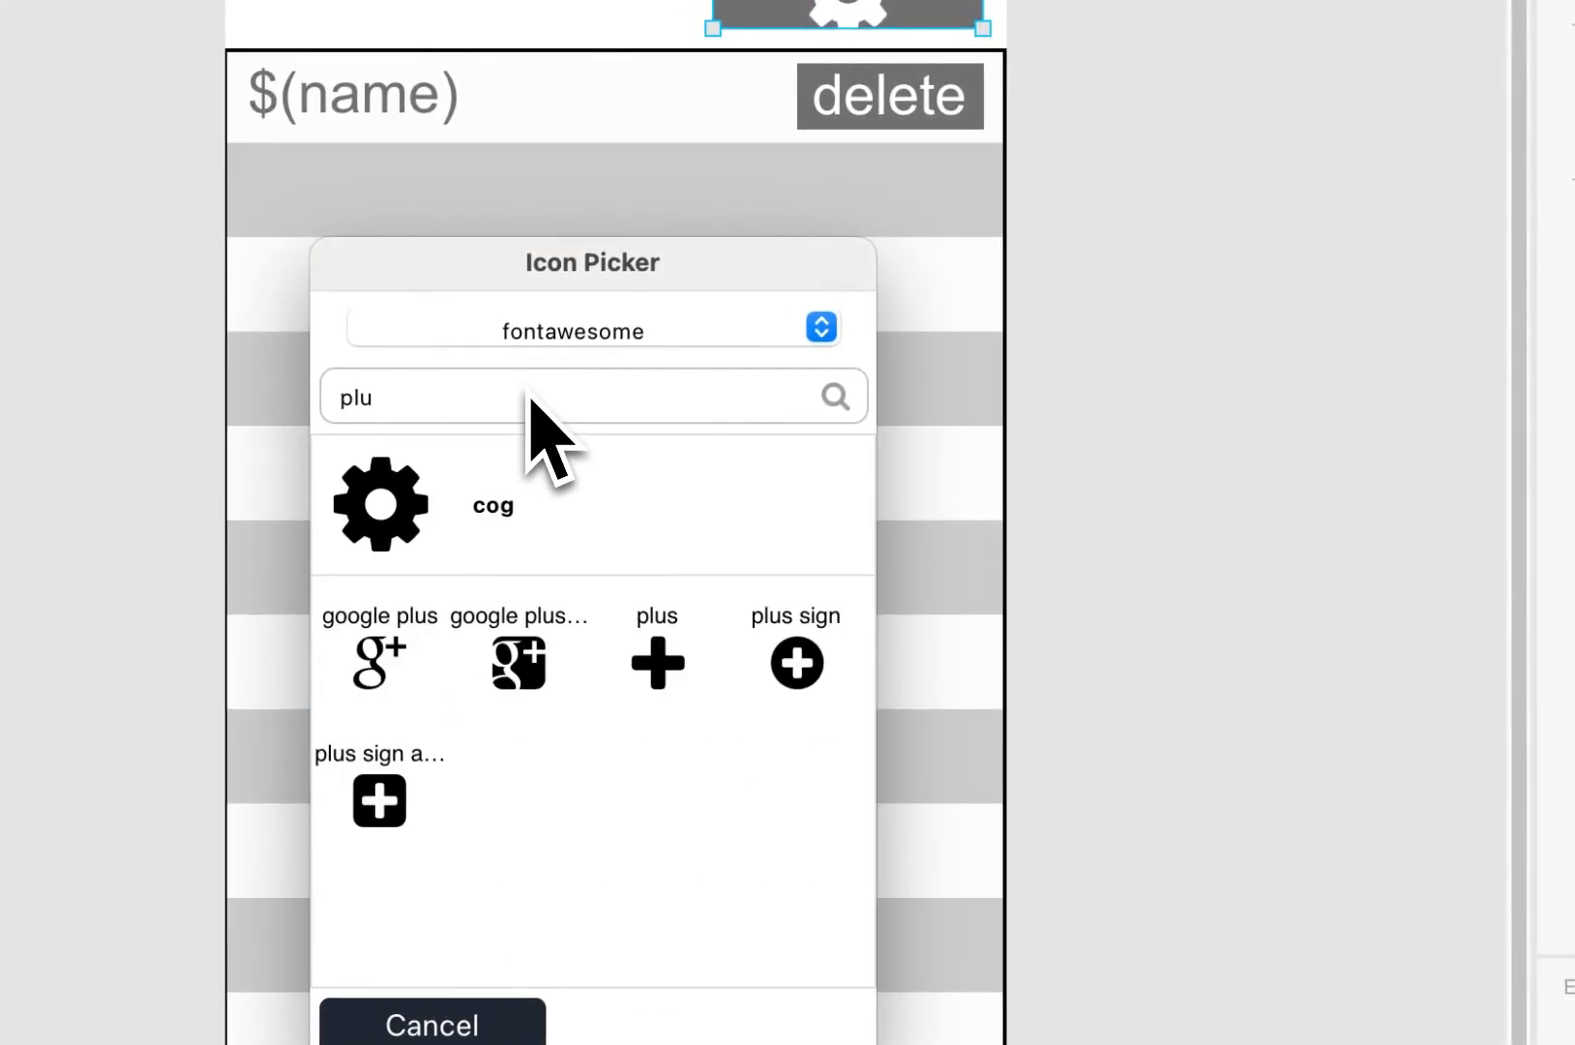
click(646, 662)
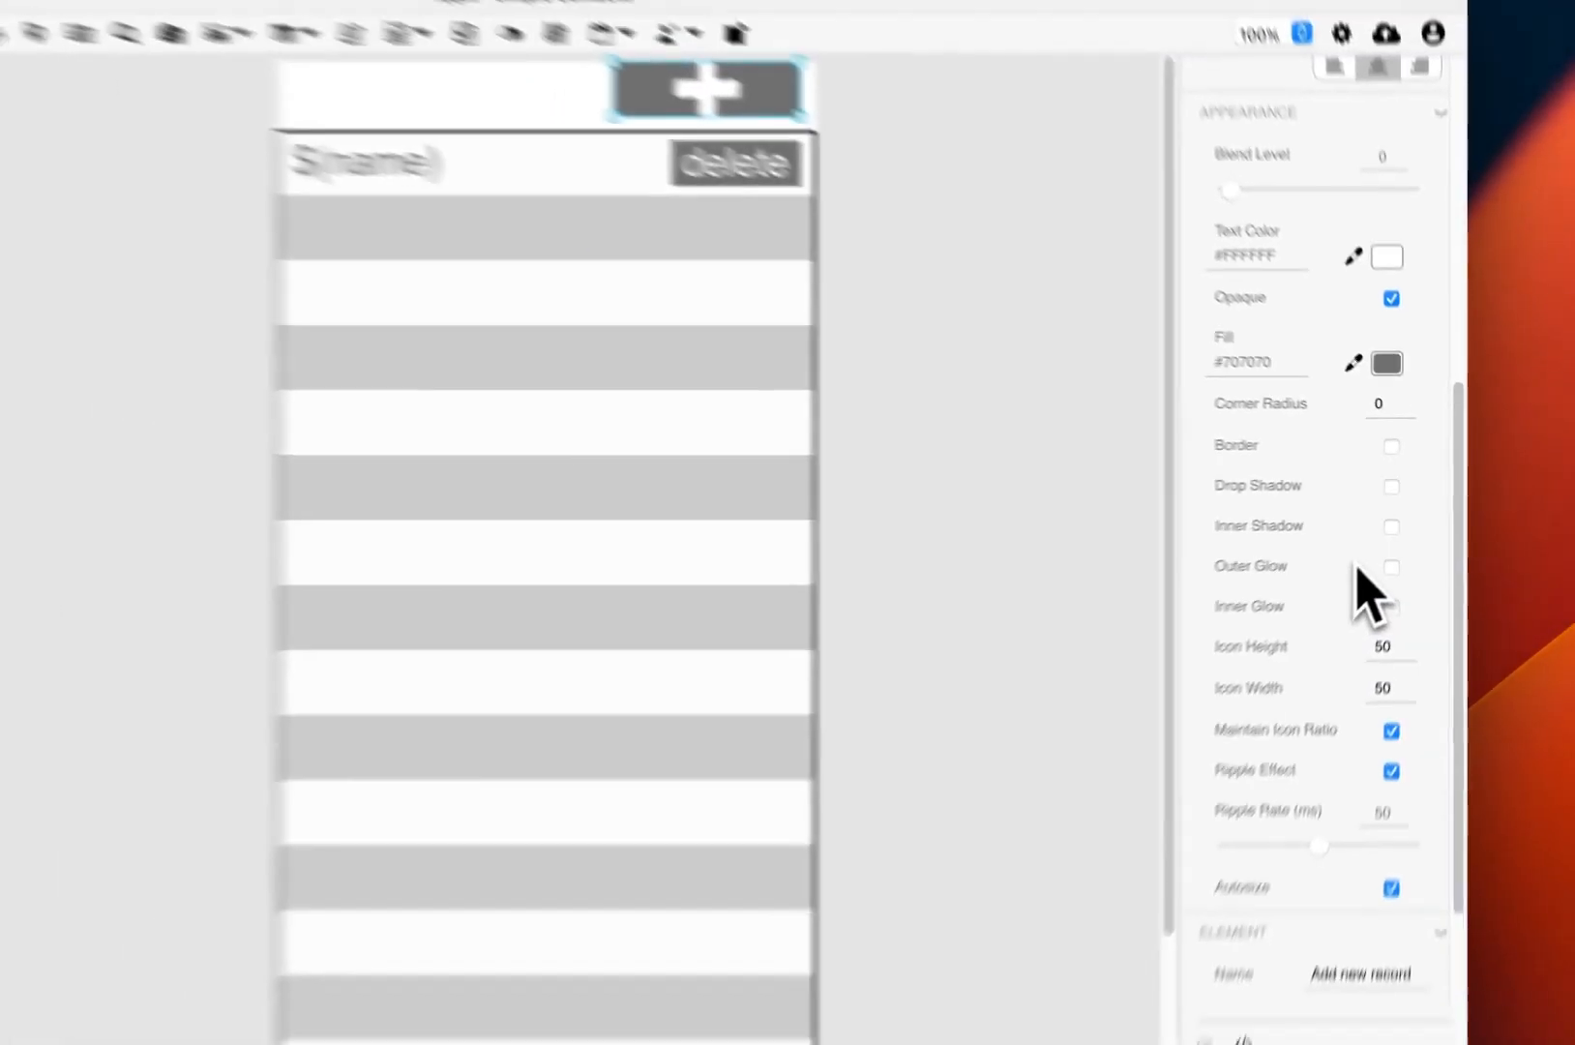
Step: Turn off the button's Opaque fill and tint its icon grey #5E5E5E
scroll(1352, 566, up, 2)
scroll(1356, 300, up, 2)
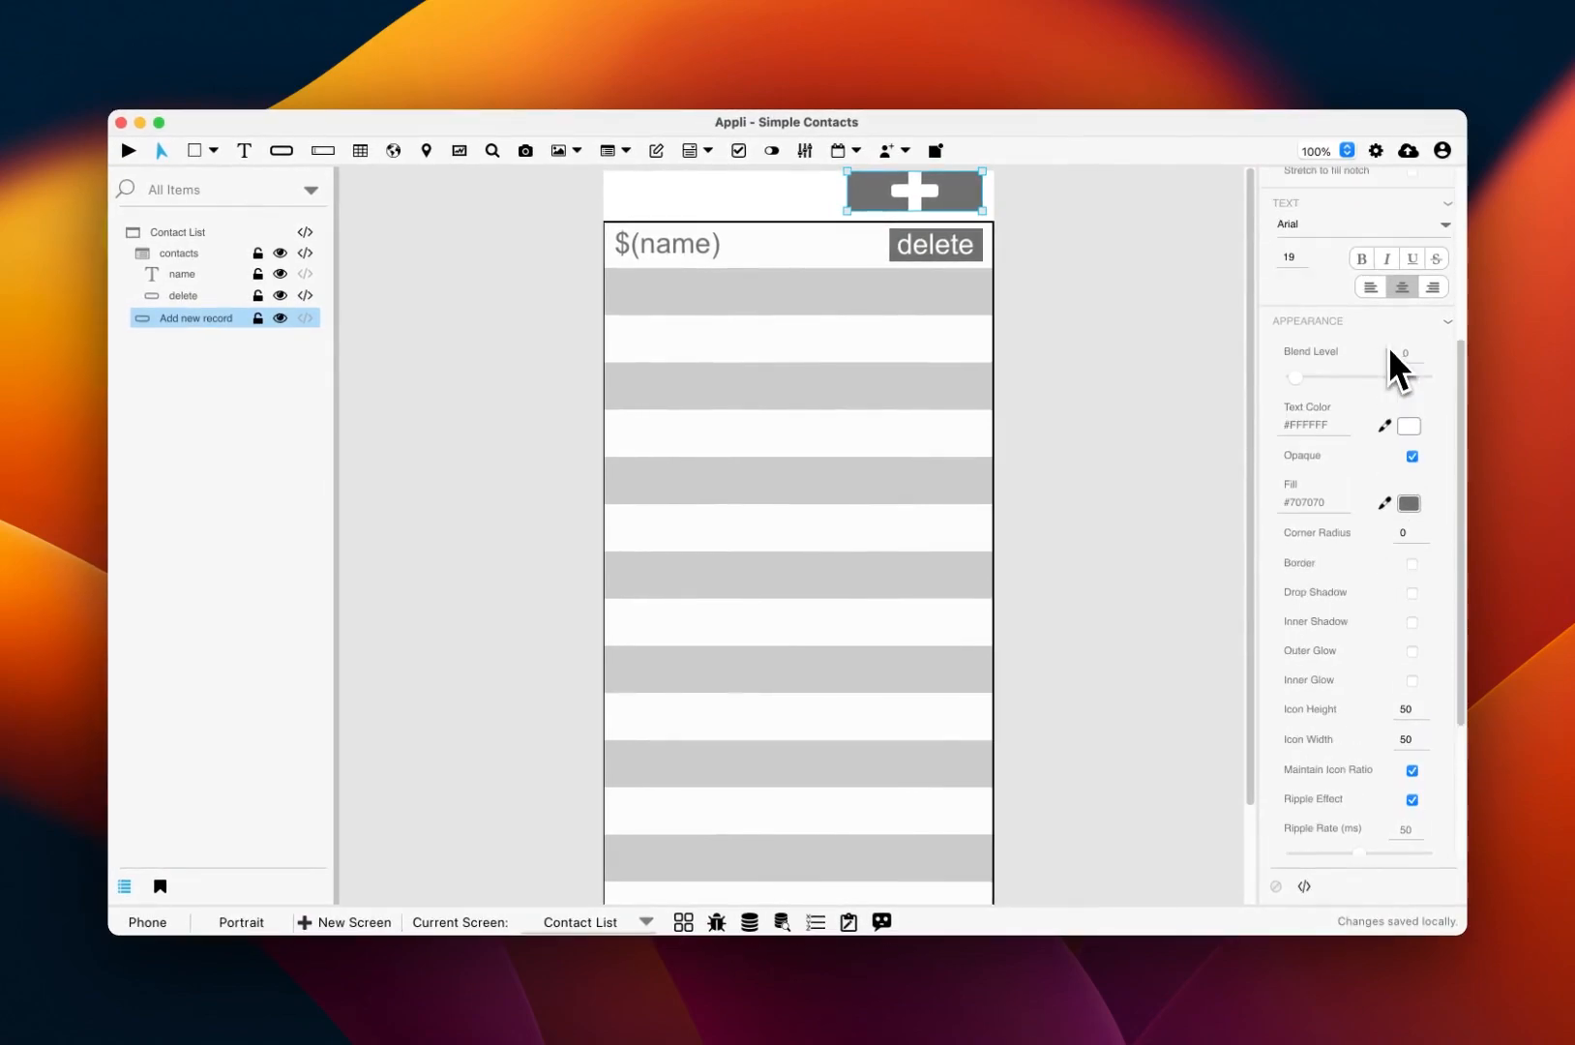
scroll(1389, 350, up, 1)
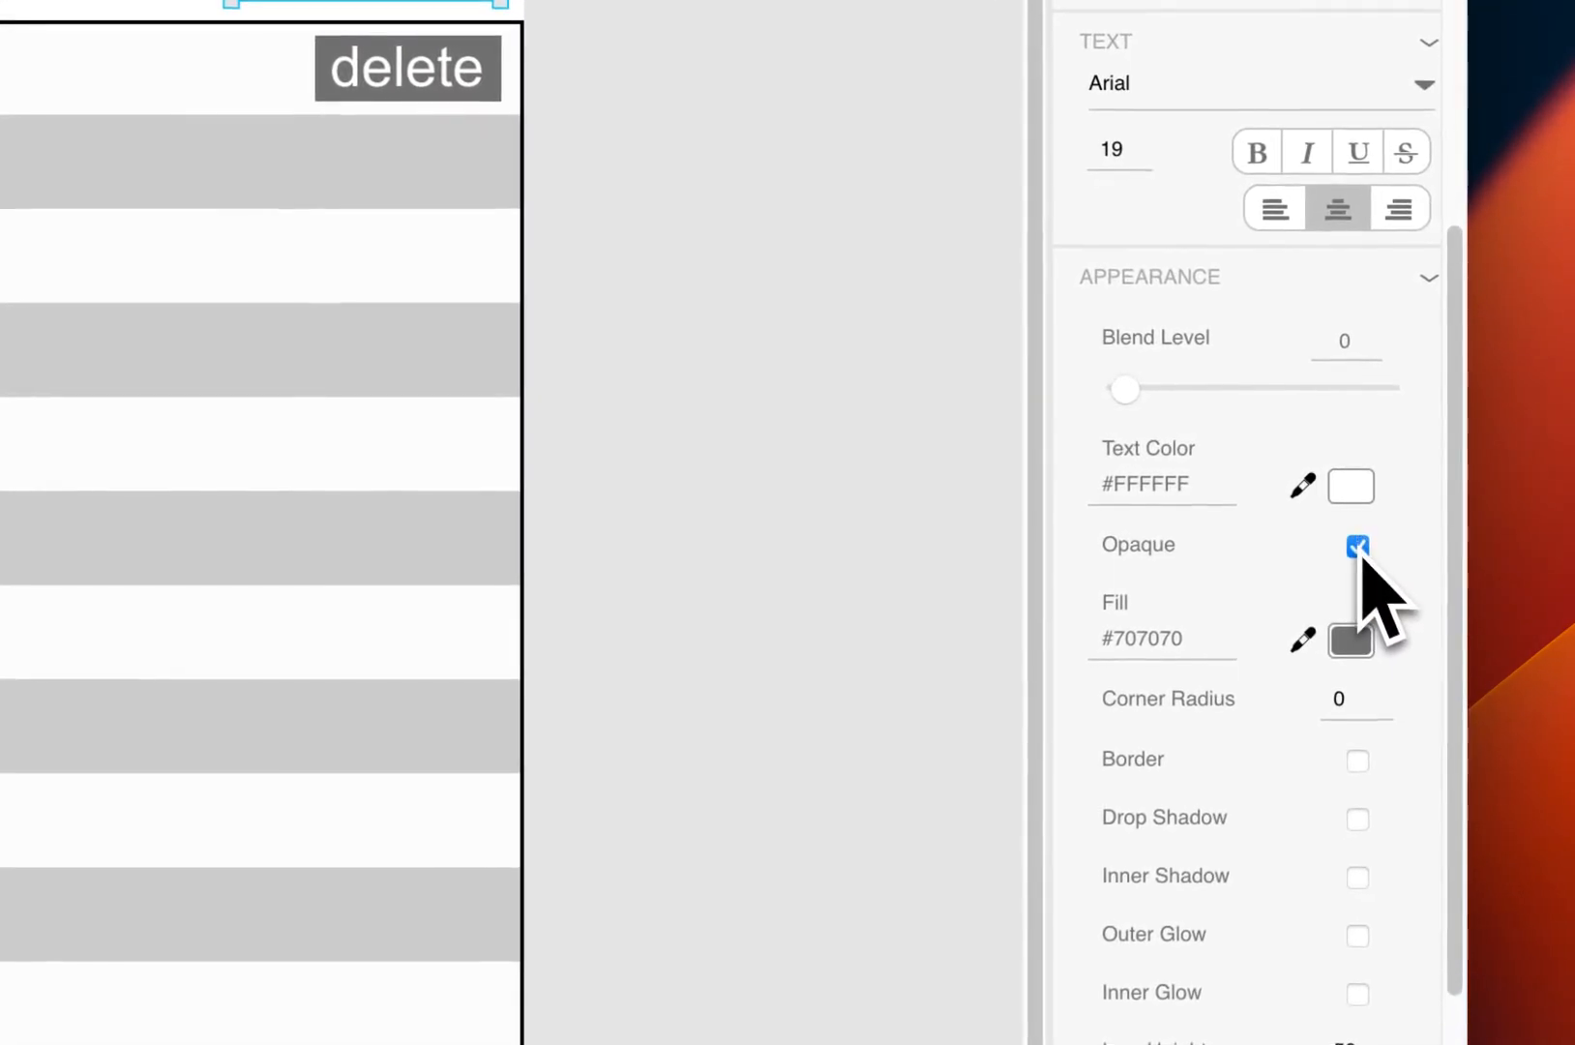
click(1357, 547)
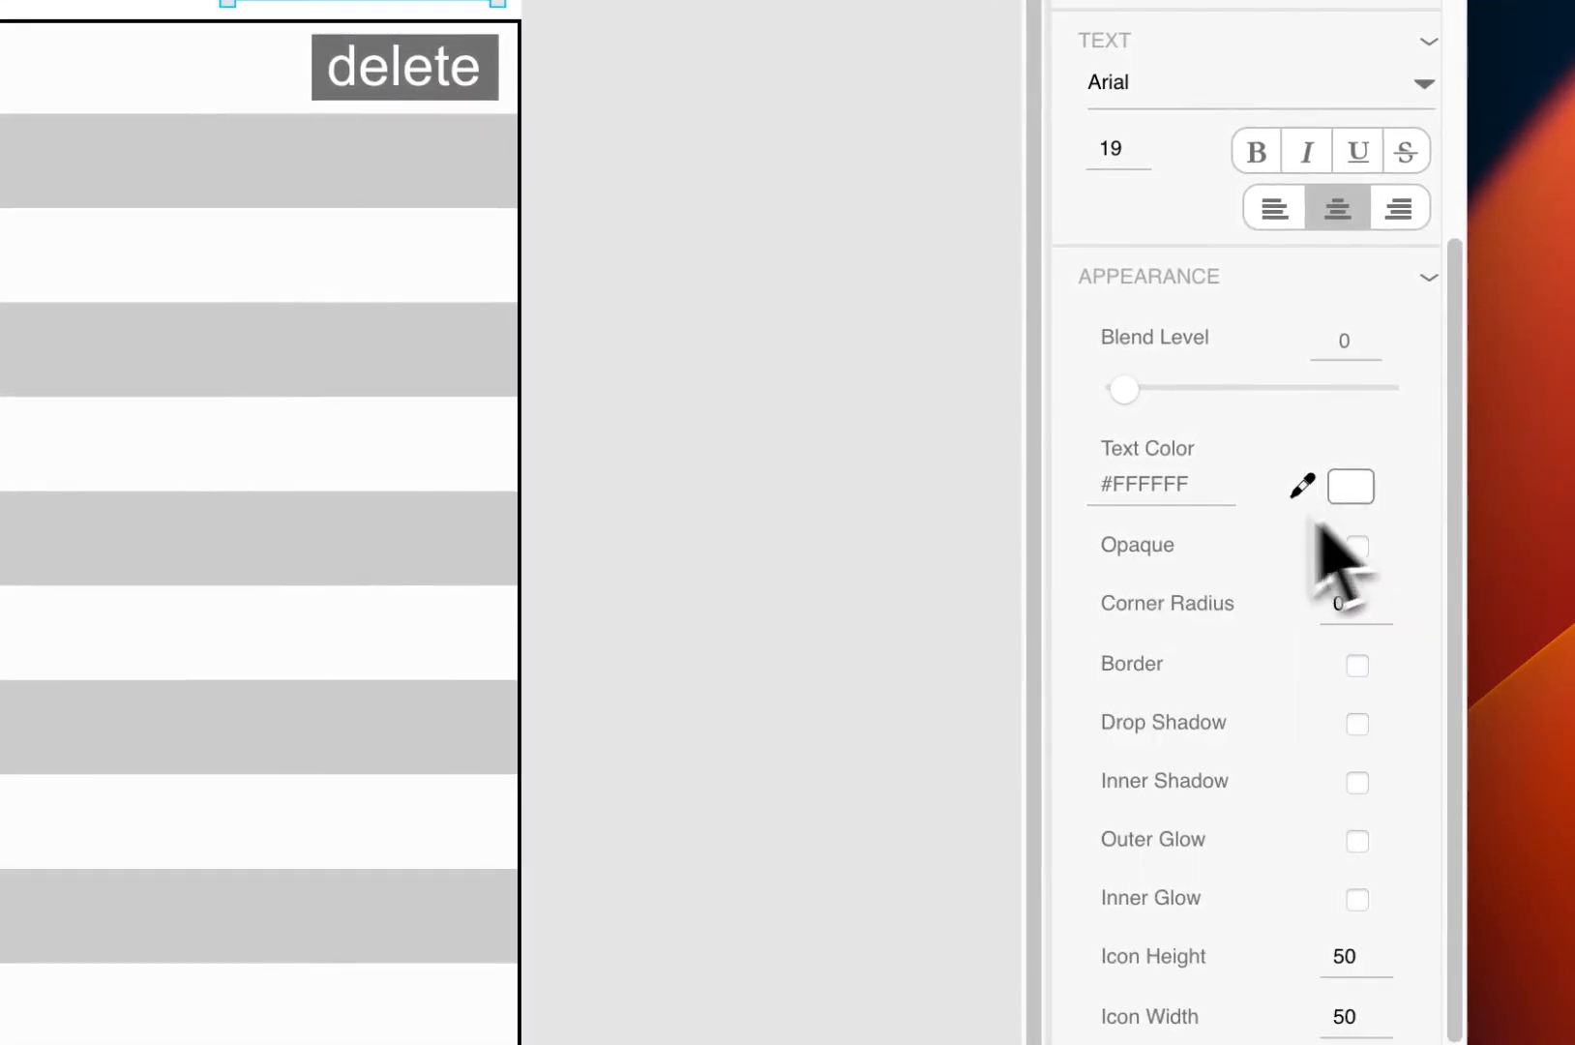
click(1350, 486)
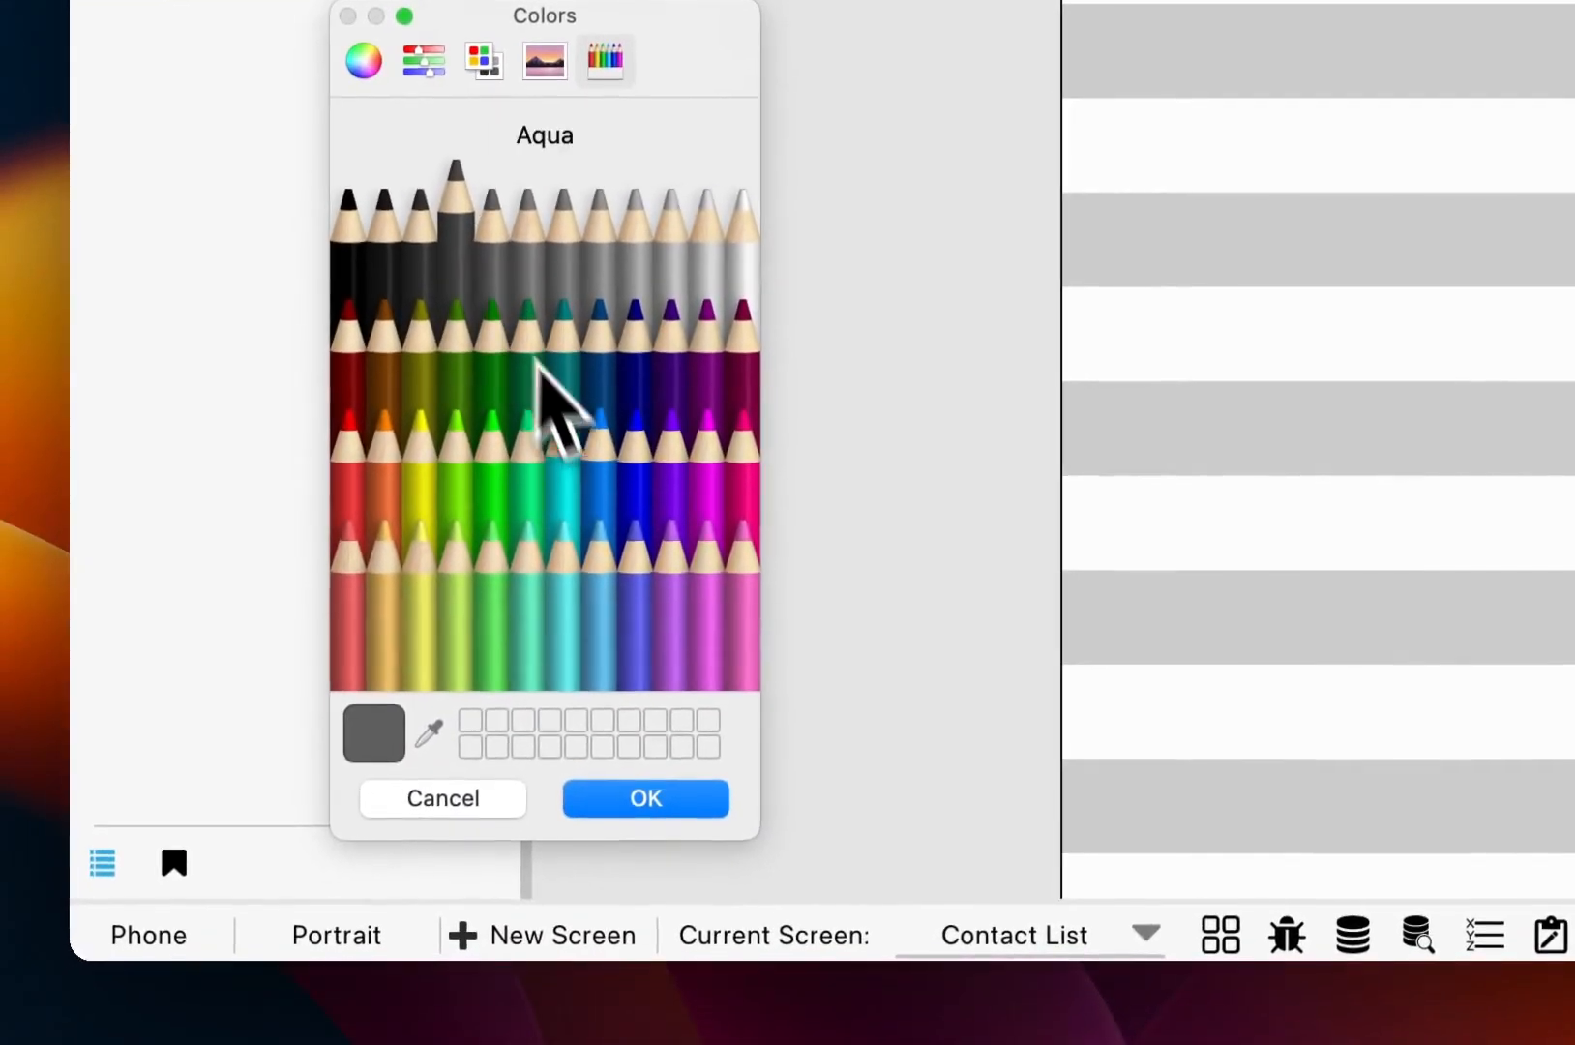
click(639, 801)
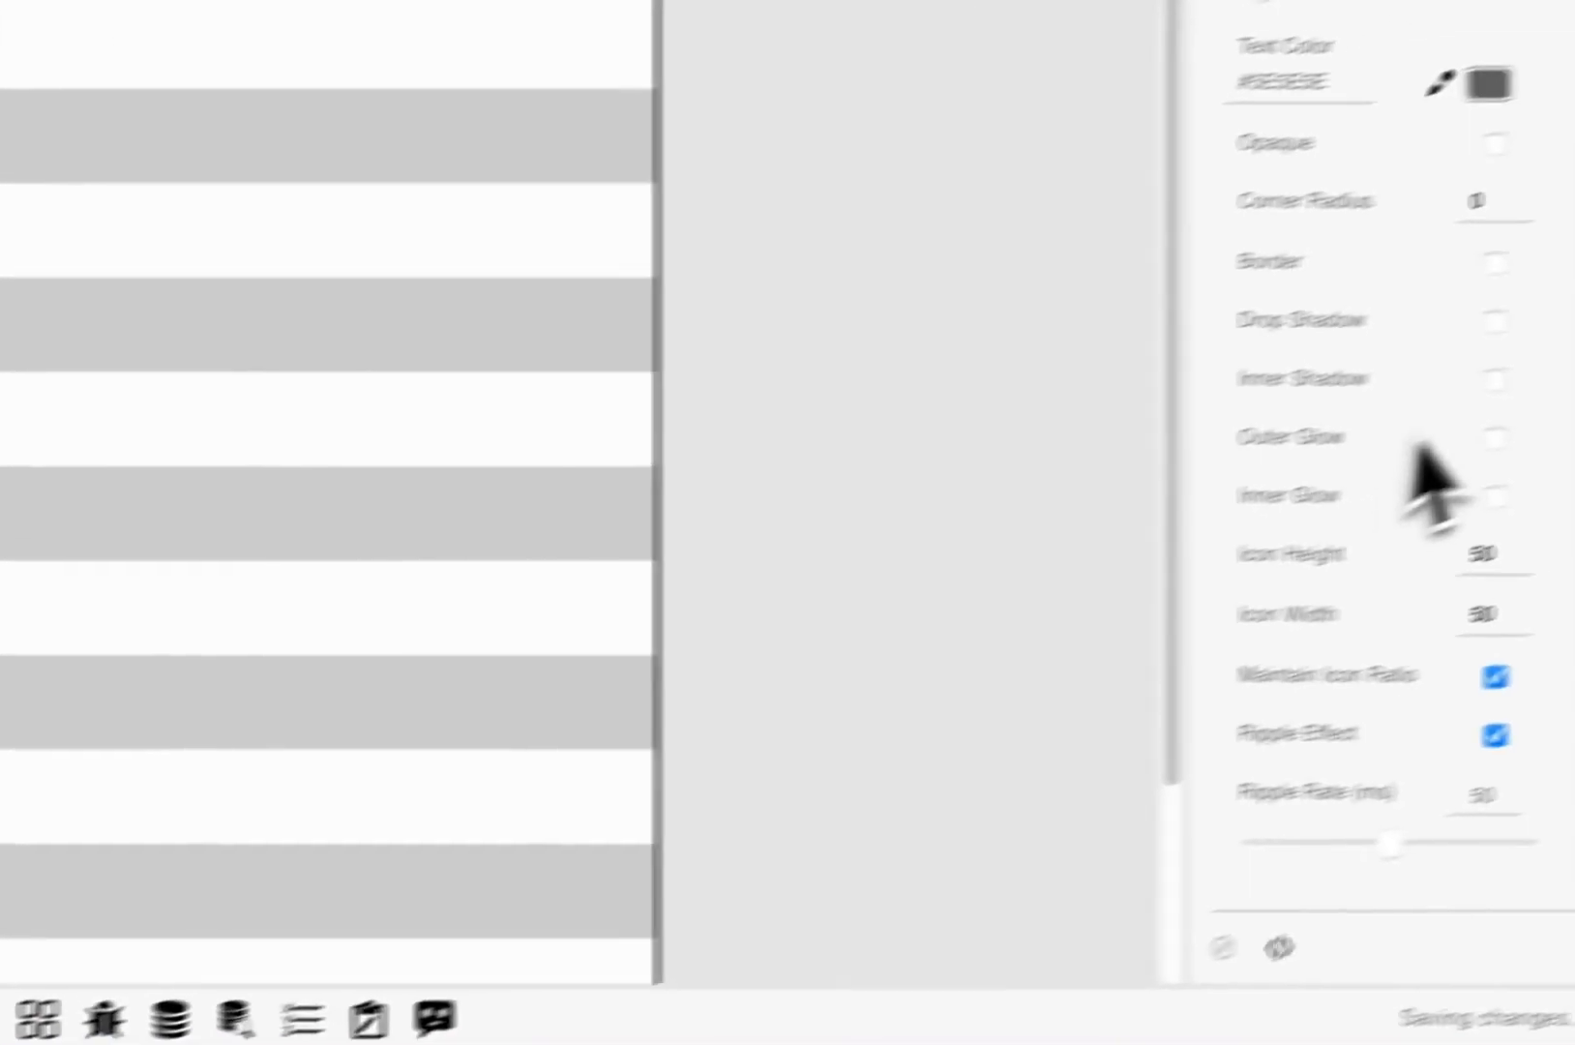
scroll(1417, 479, down, 3)
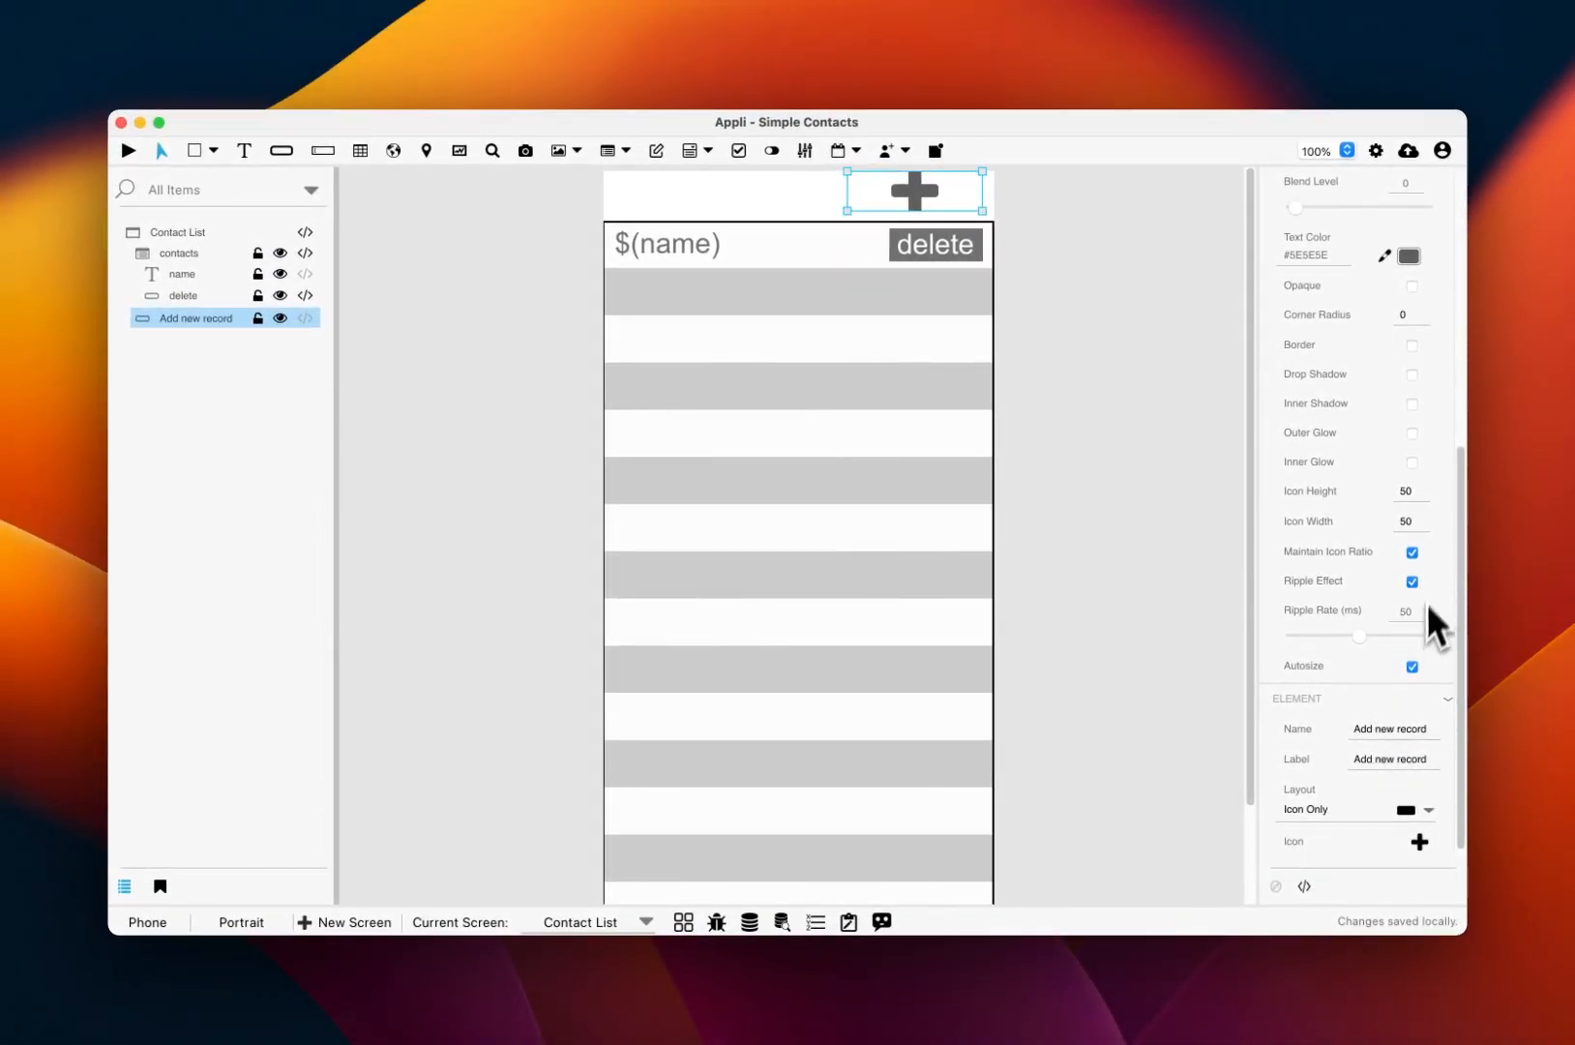
Step: Set the plus icon's height to 40 and zoom the canvas to 75%
click(1411, 493)
text(40)
key(Return)
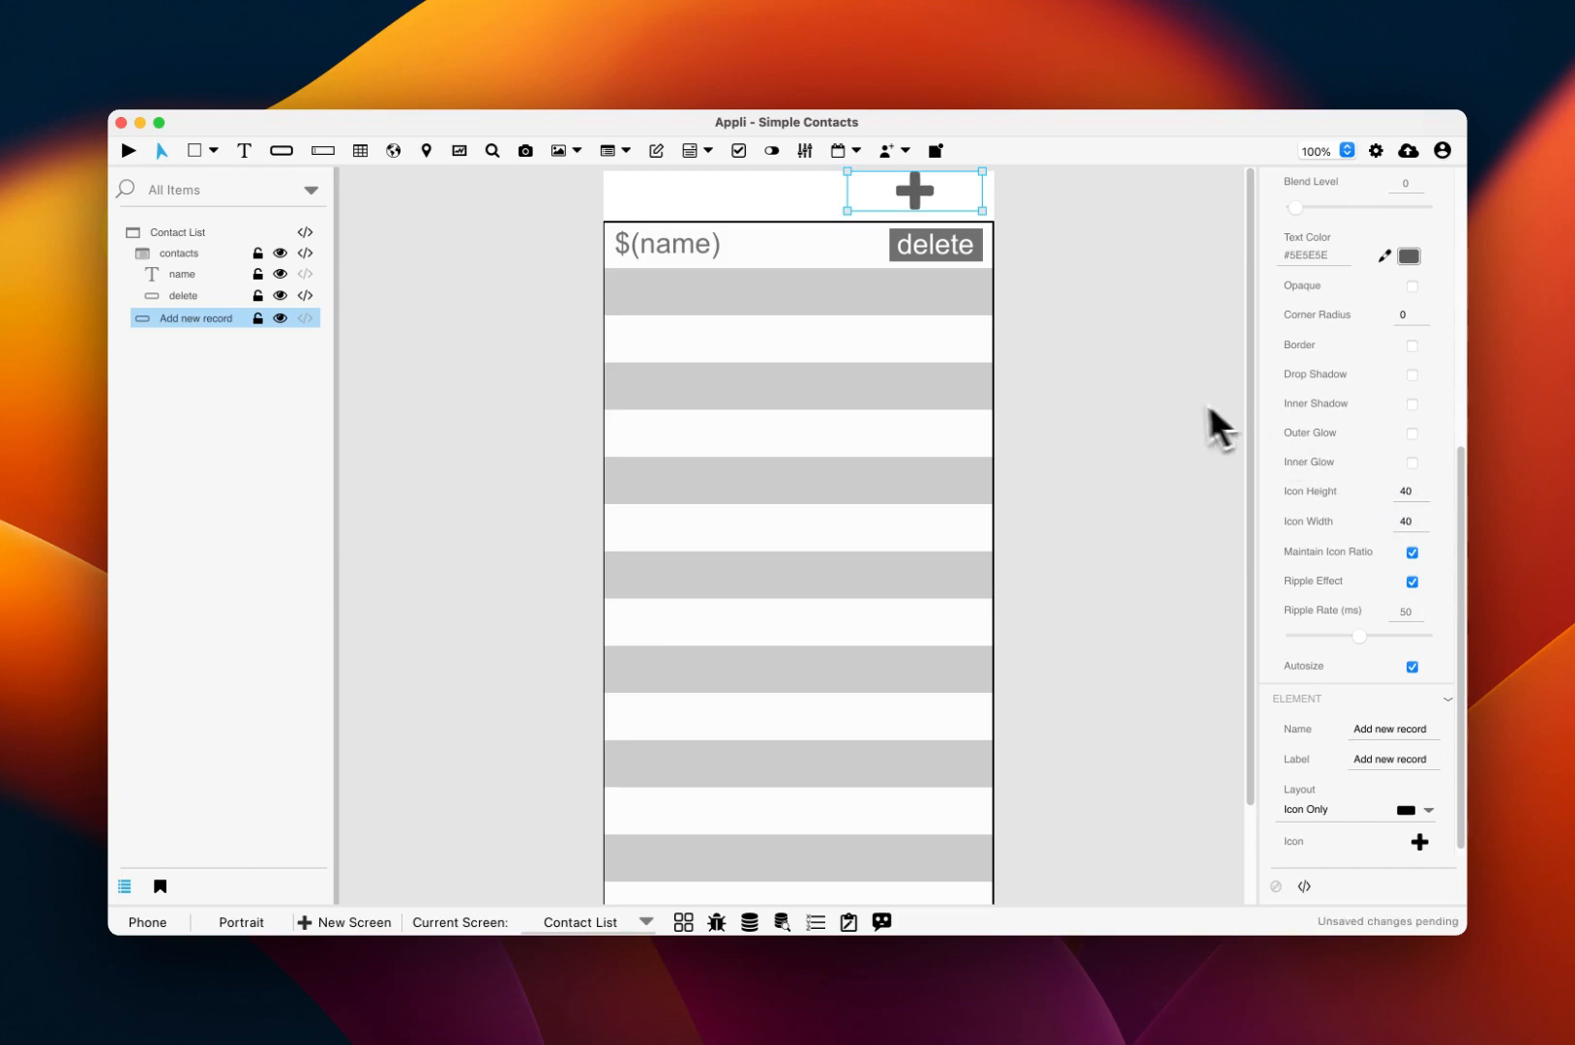
scroll(1143, 412, down, 2)
click(1324, 152)
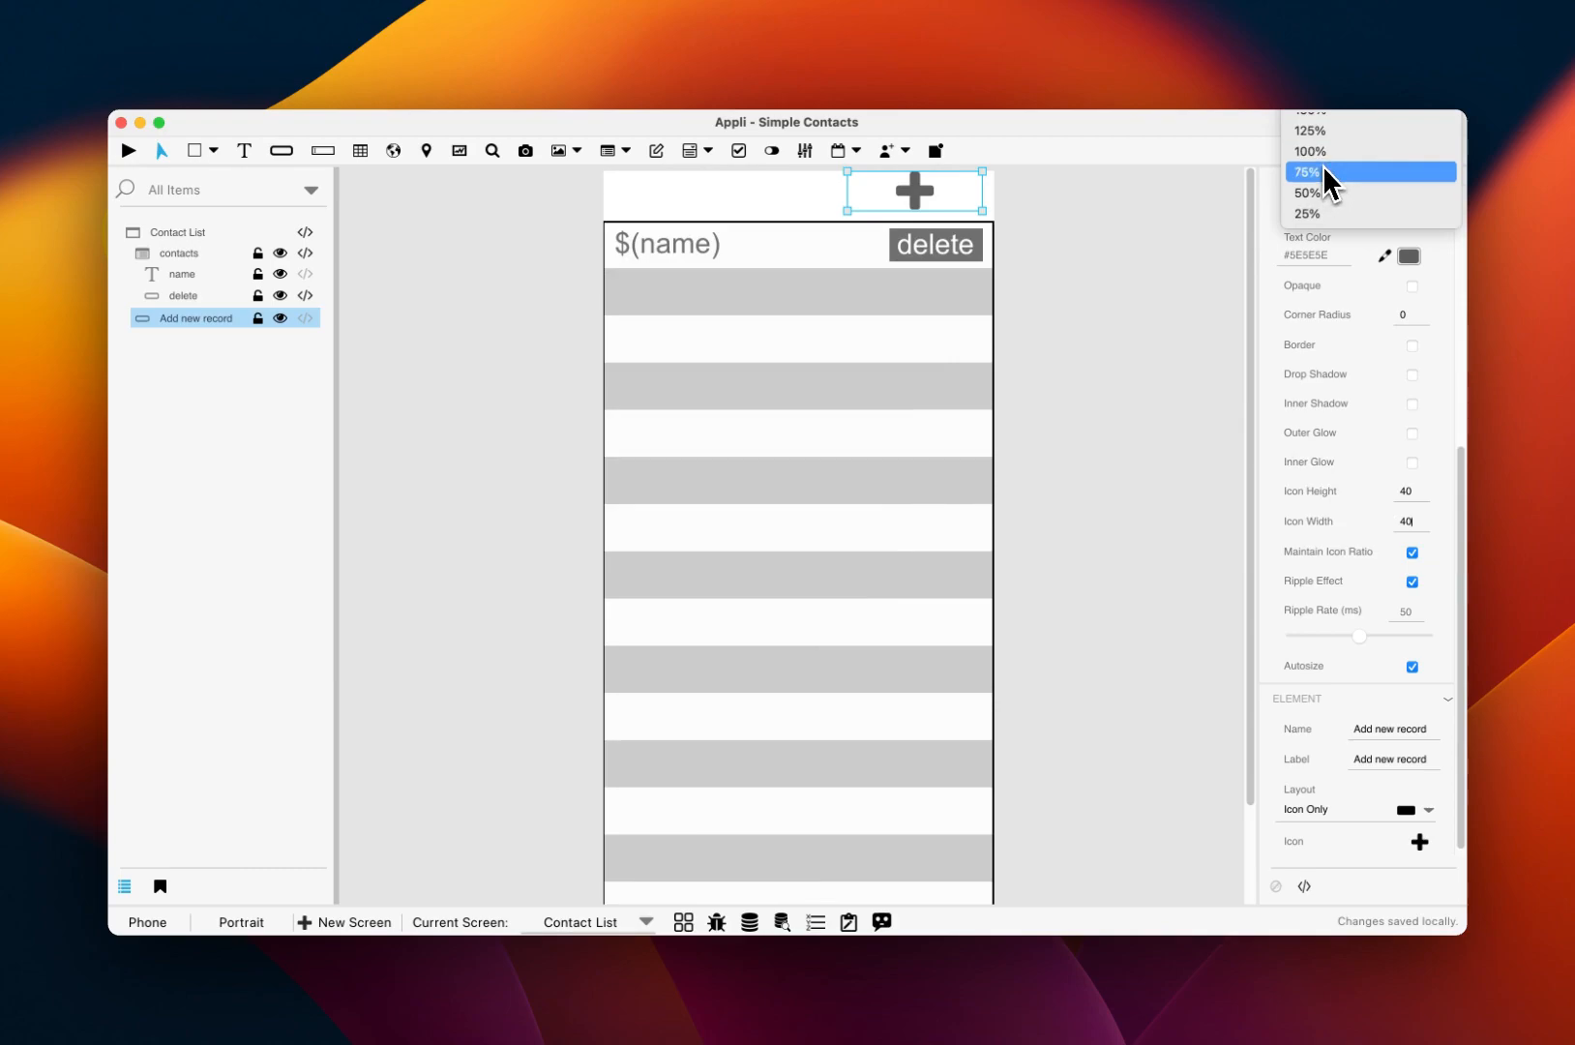
click(1323, 168)
Step: Shrink the plus button toward the header's right end, disable Autosize, and adjust its icon height
click(1117, 357)
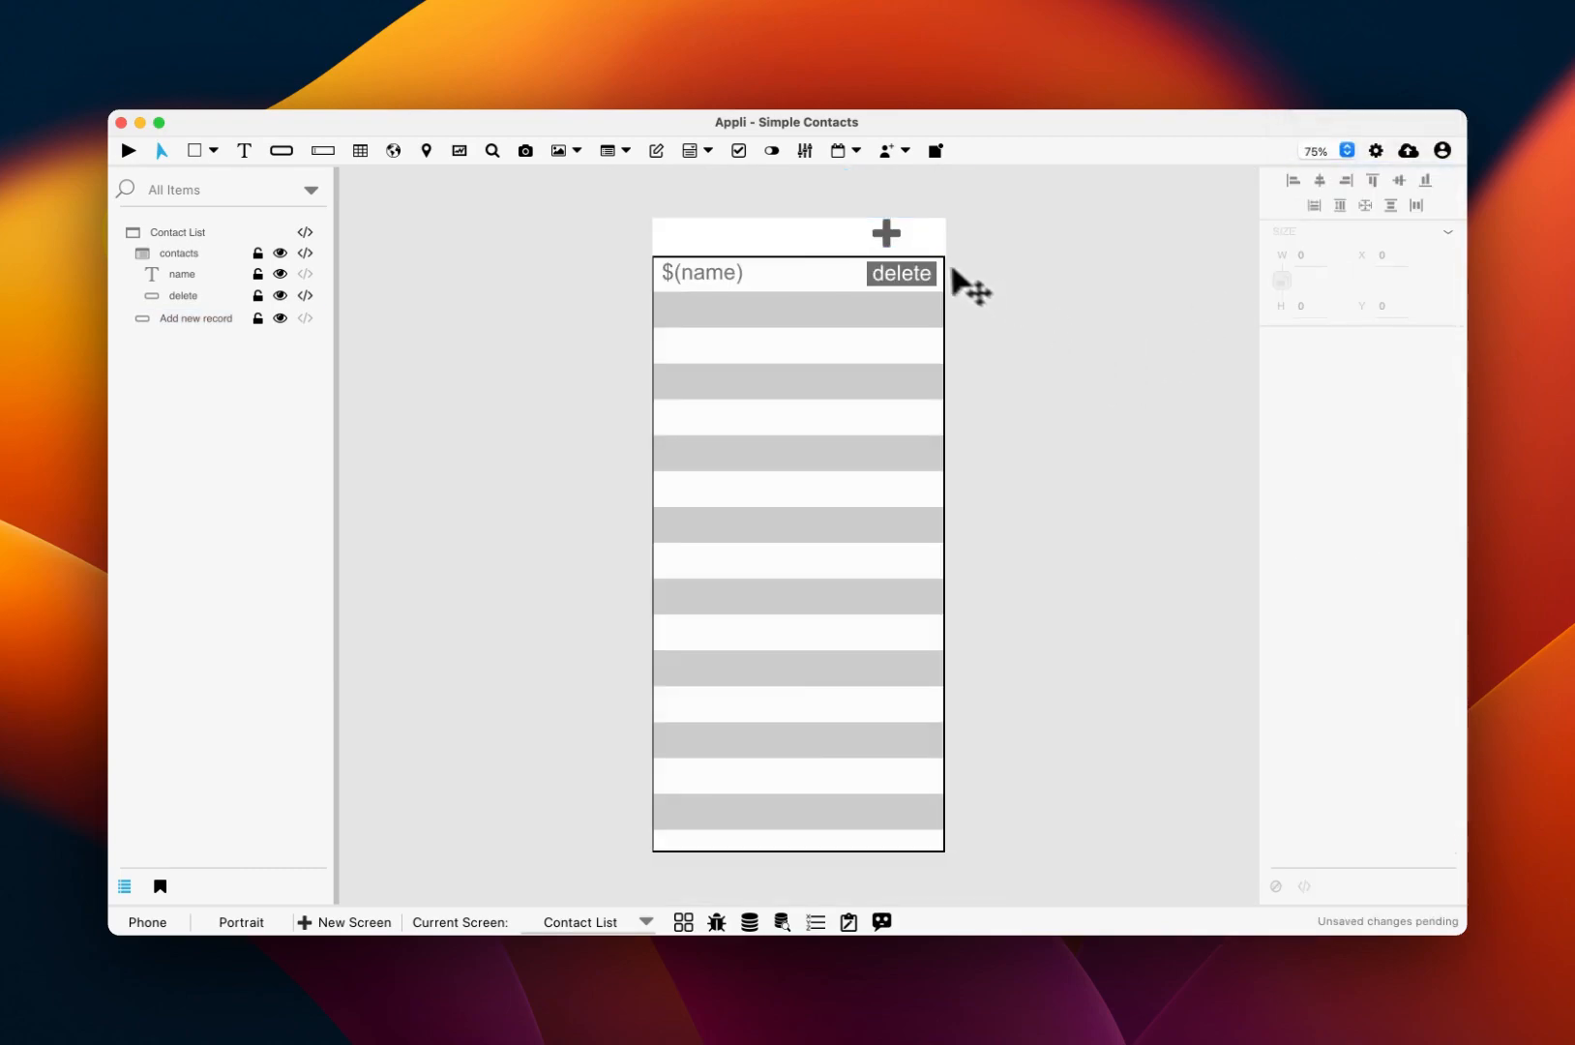
click(914, 238)
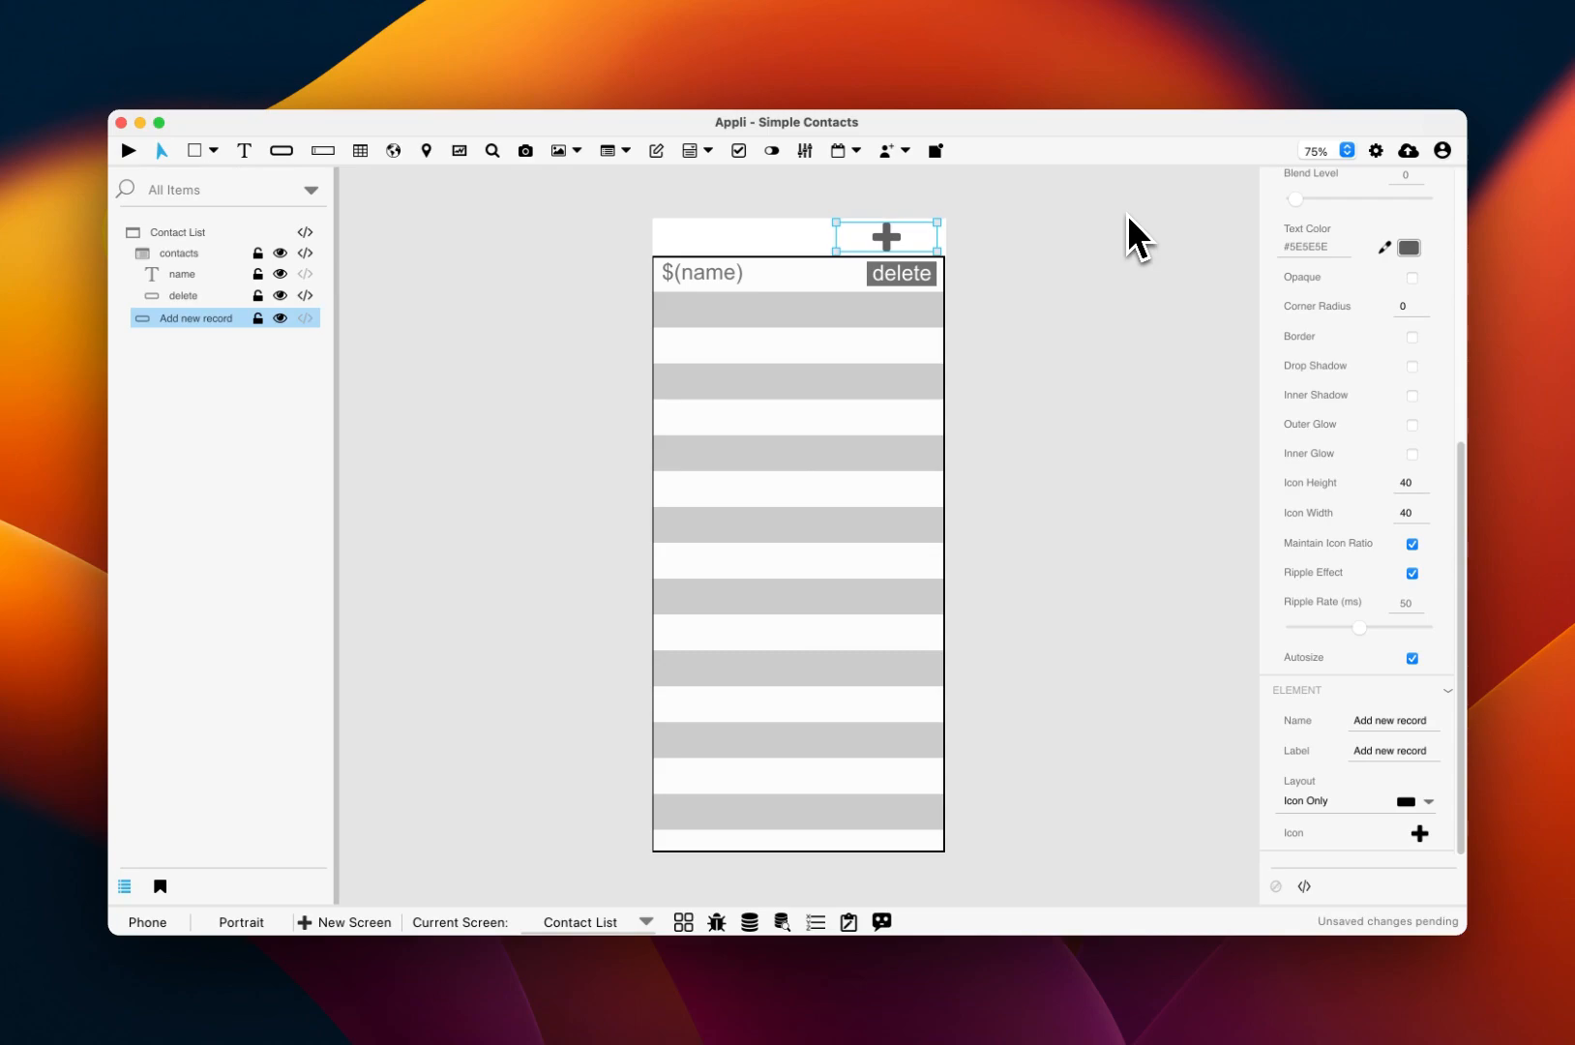
drag(834, 234, 894, 232)
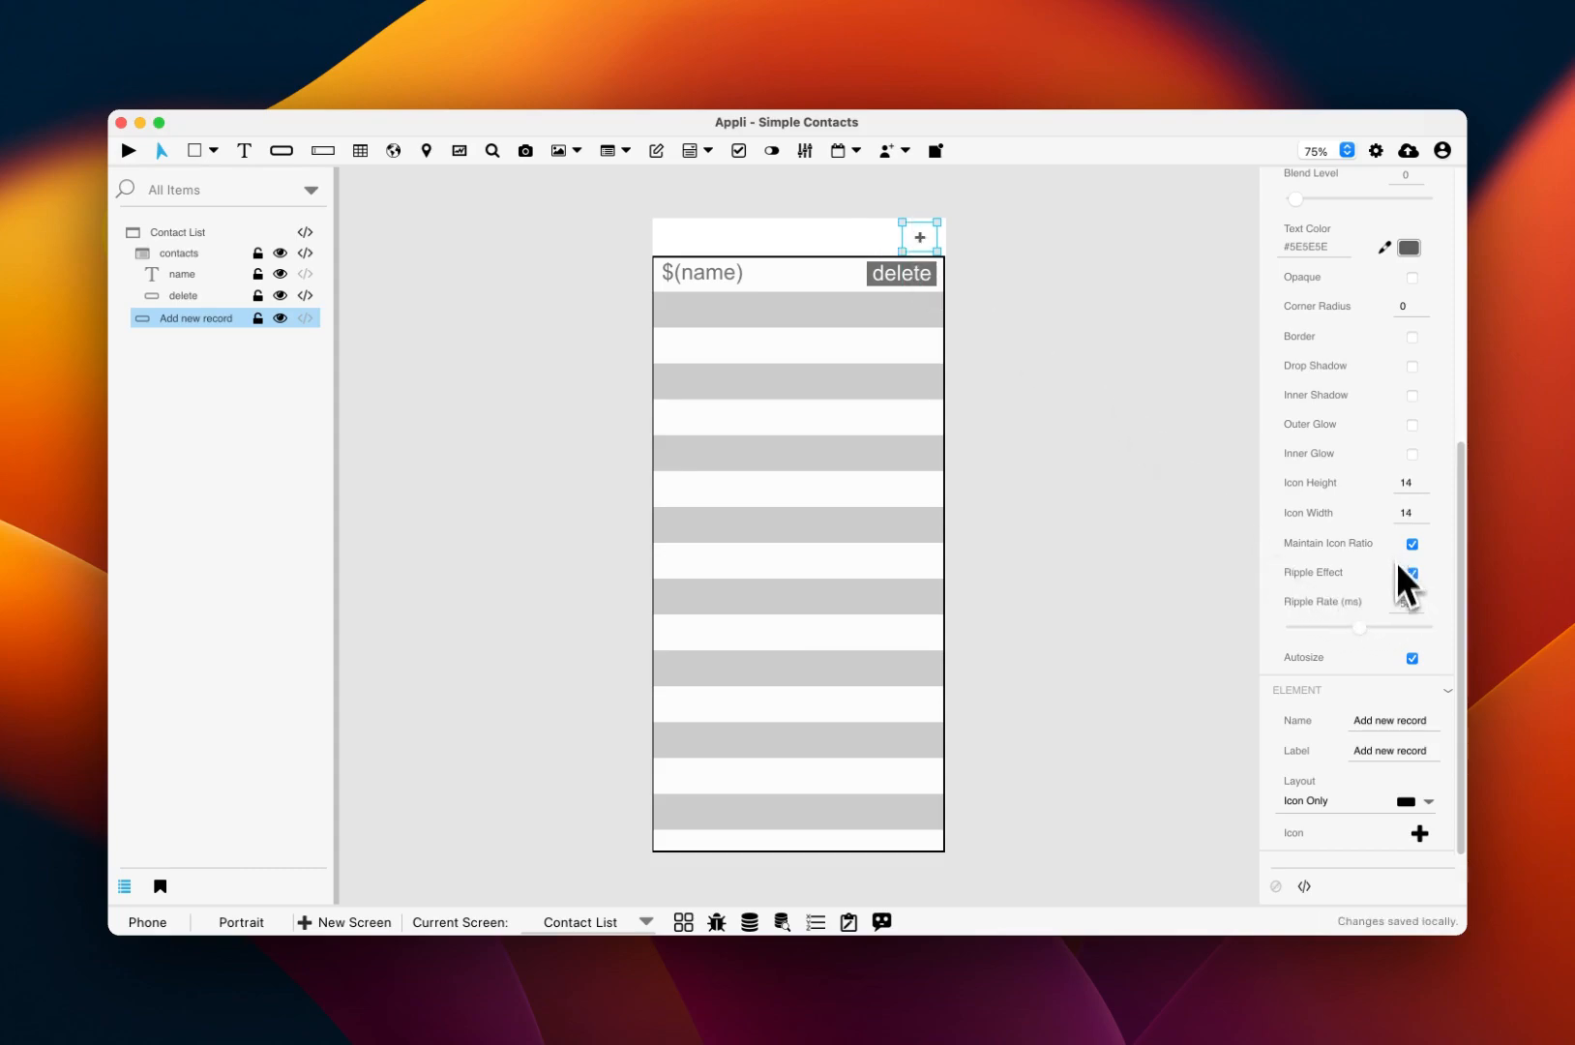
click(1410, 658)
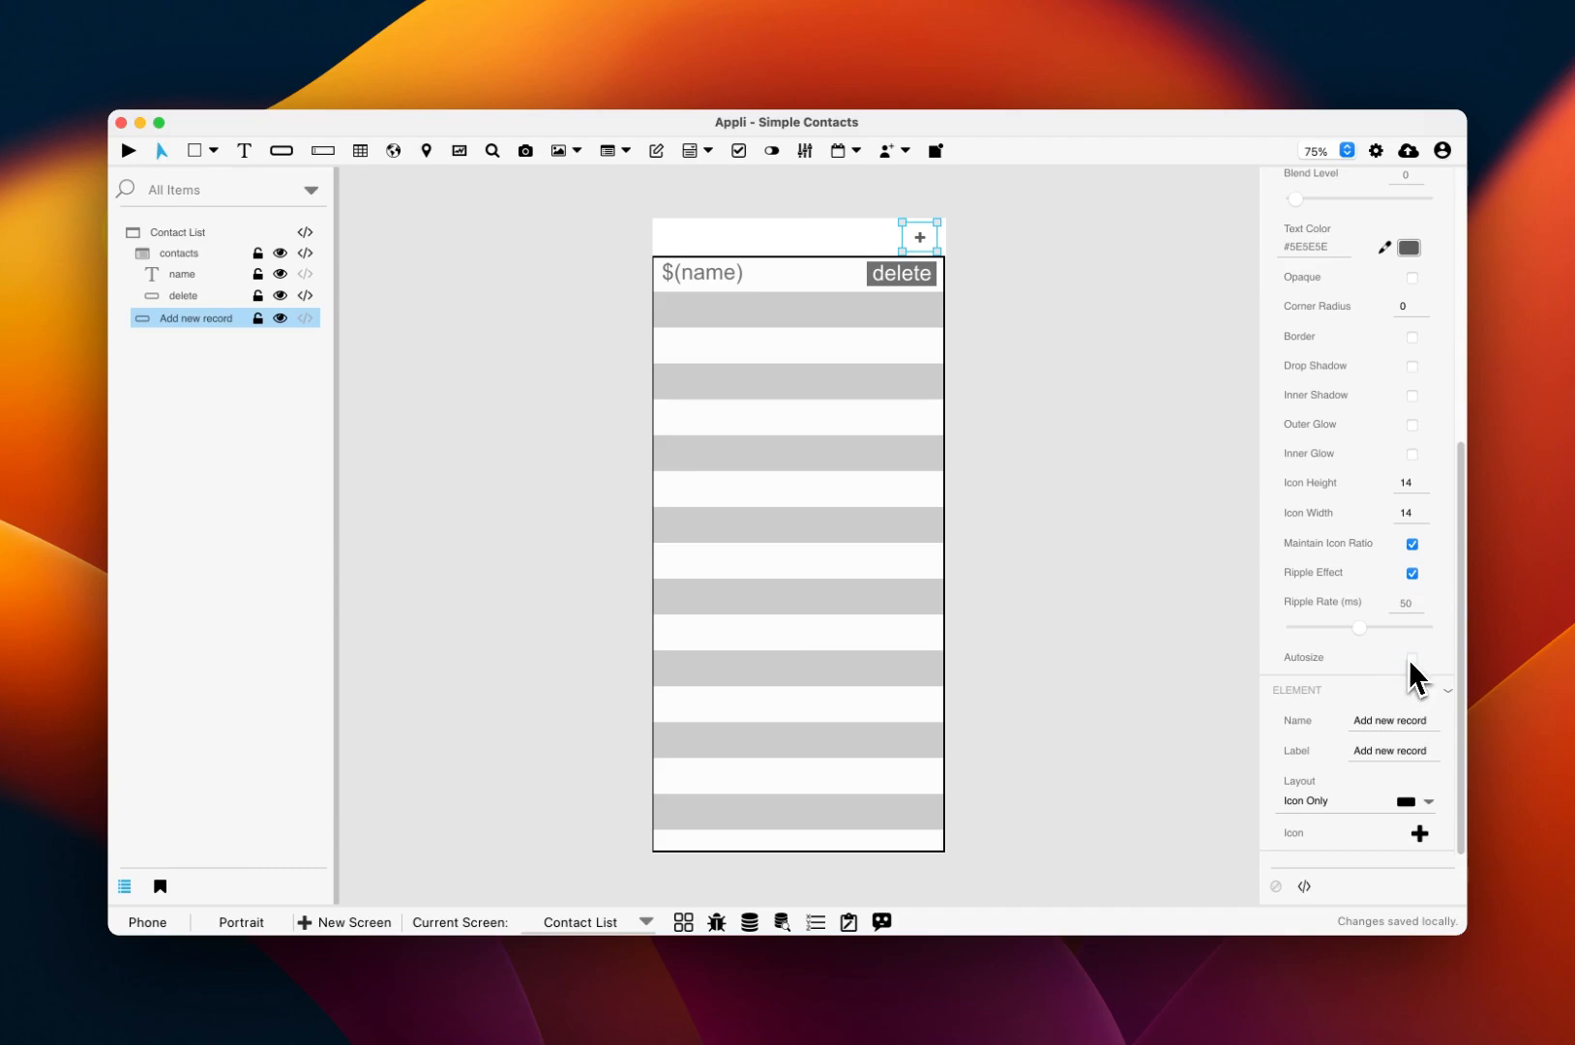
click(1406, 483)
text(4)
click(1138, 464)
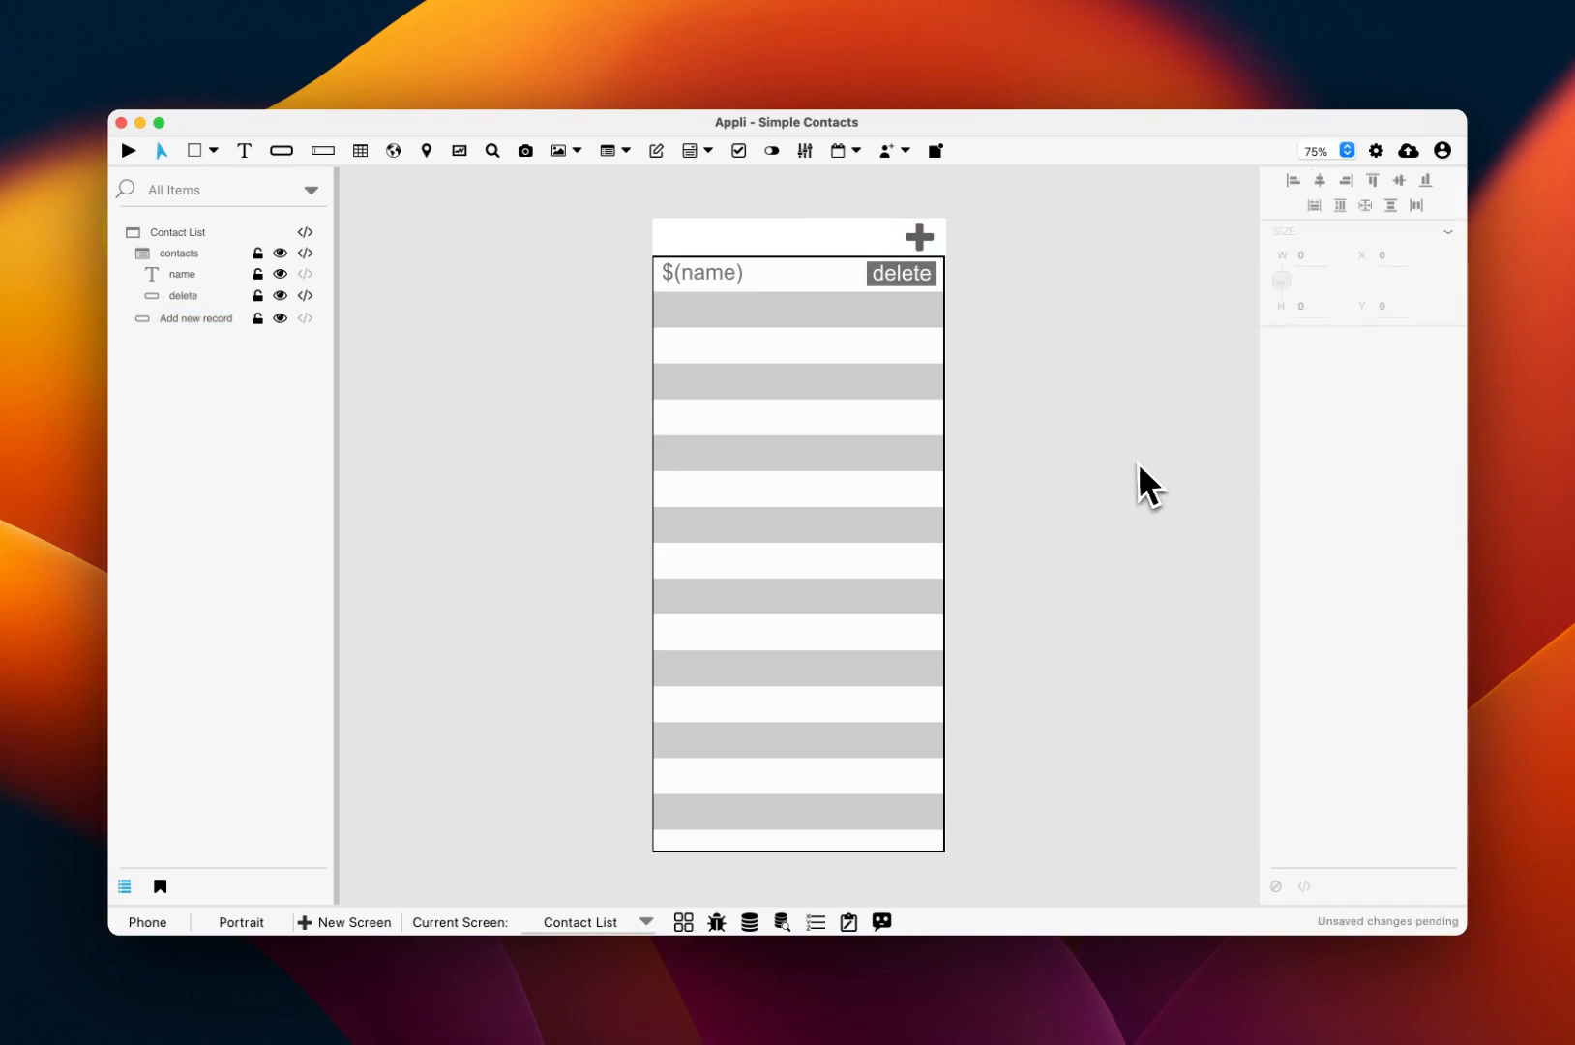
click(920, 237)
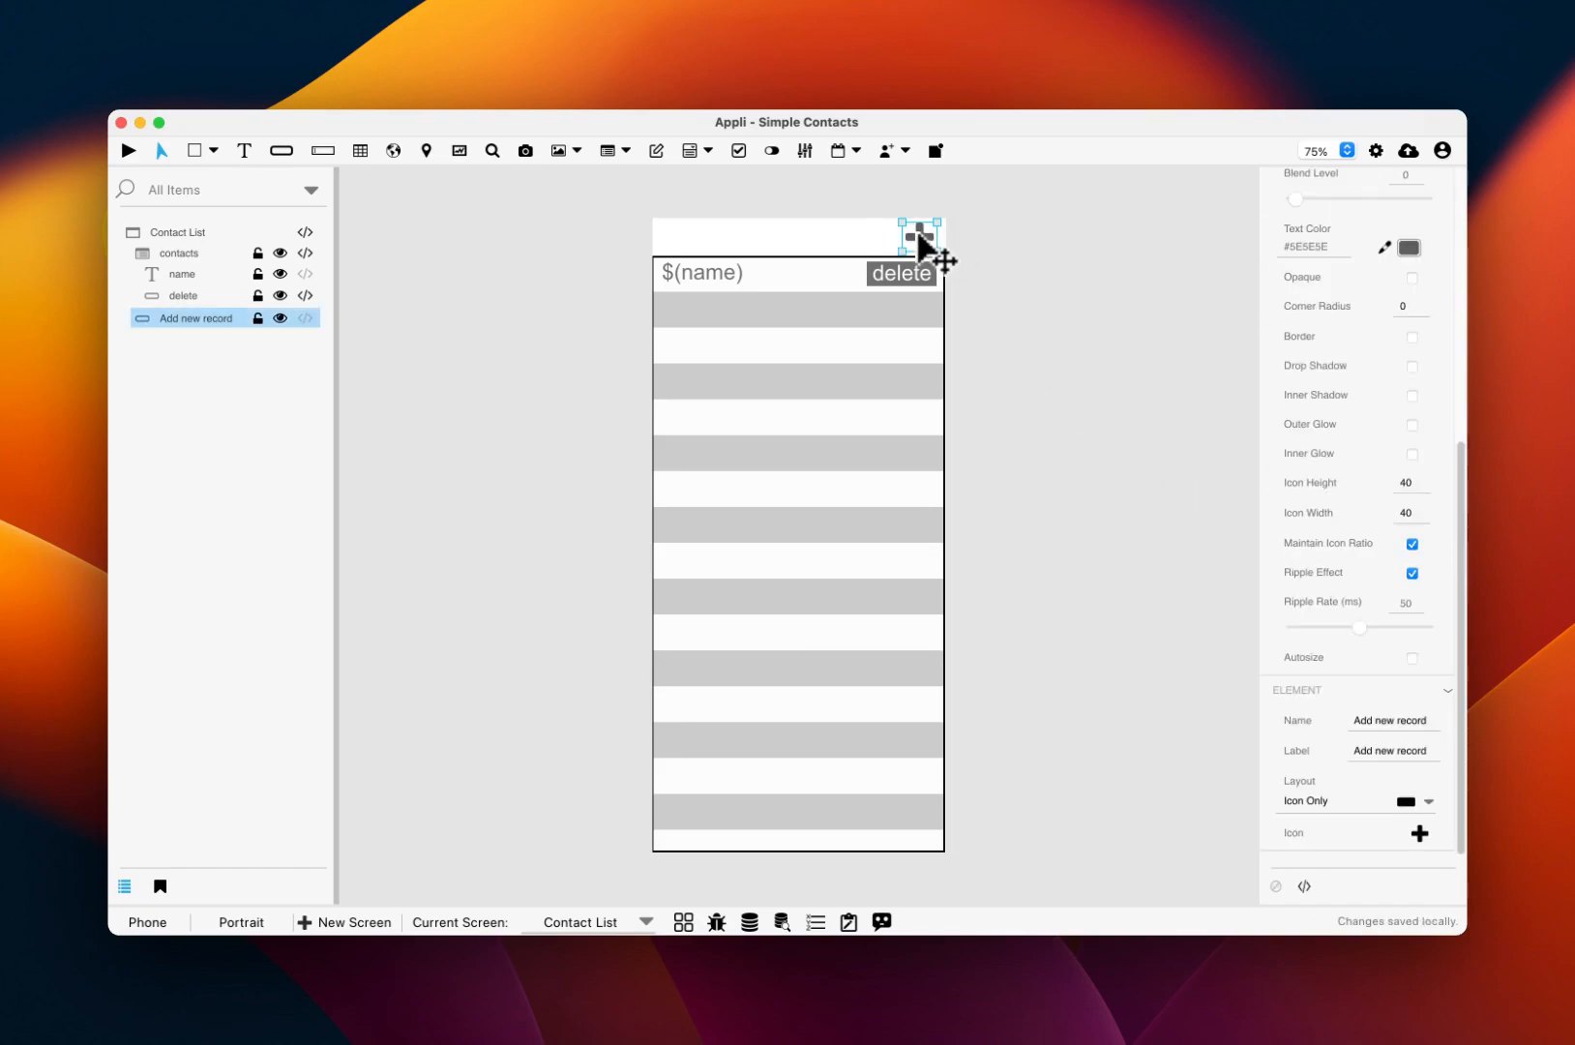
click(1305, 887)
Step: Add a mouseClick handler that resets the contact form on the Contacts Form screen
double_click(363, 550)
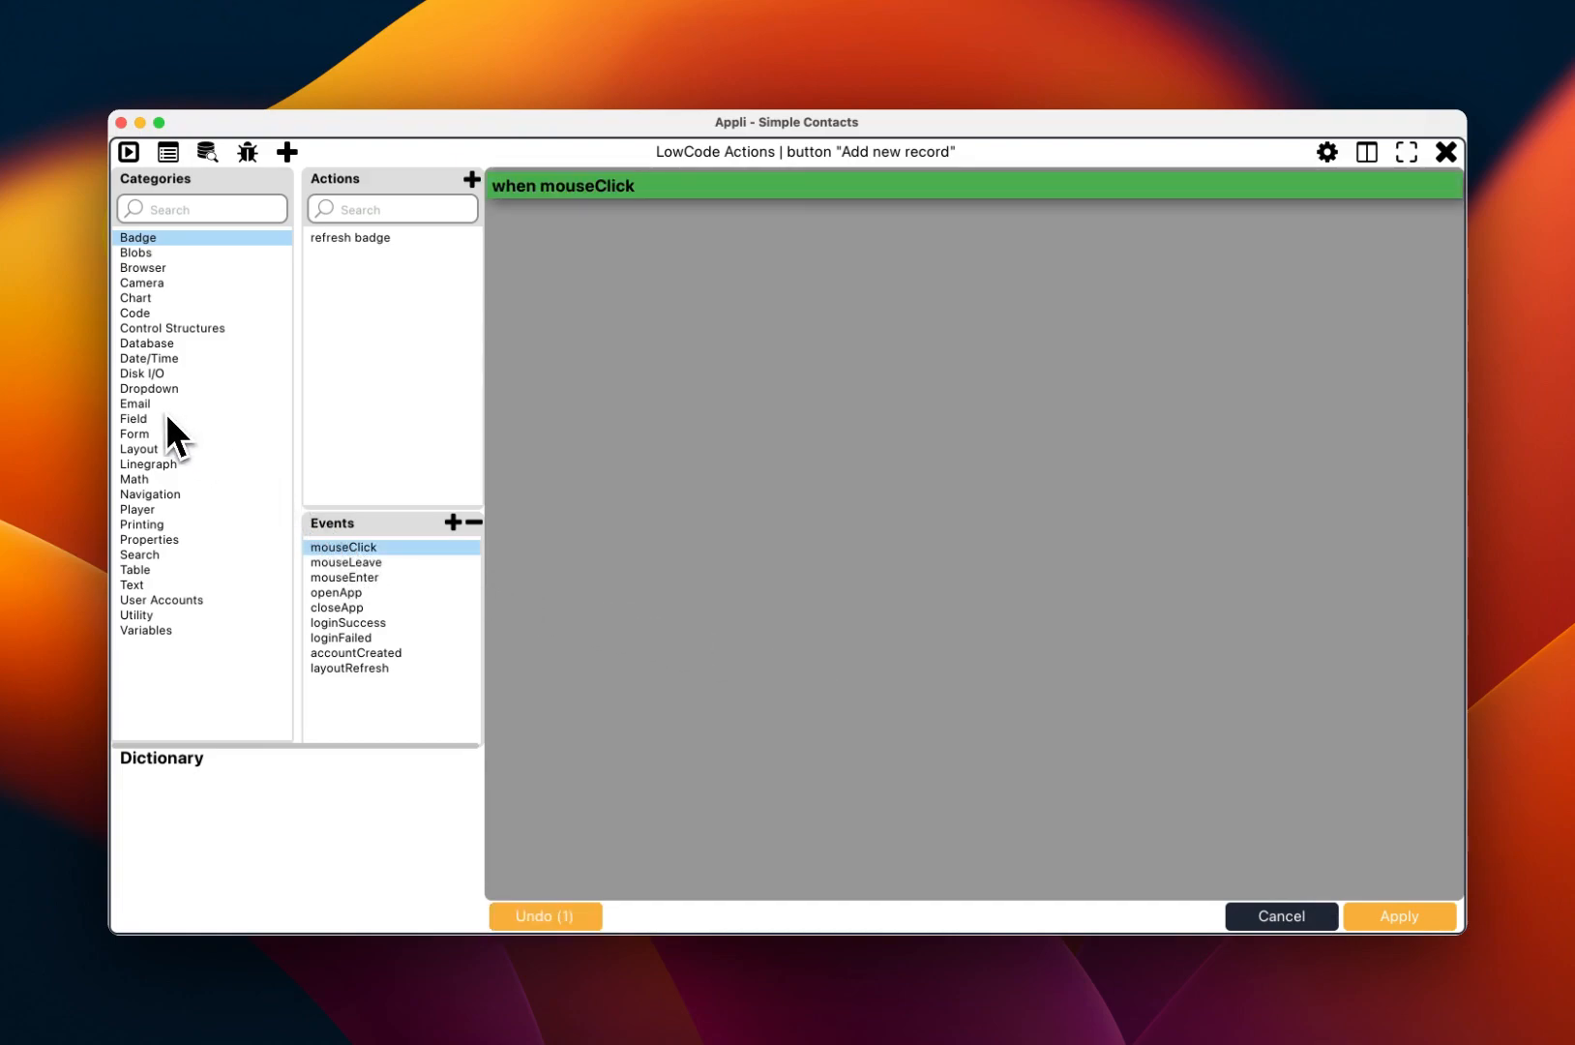
click(142, 435)
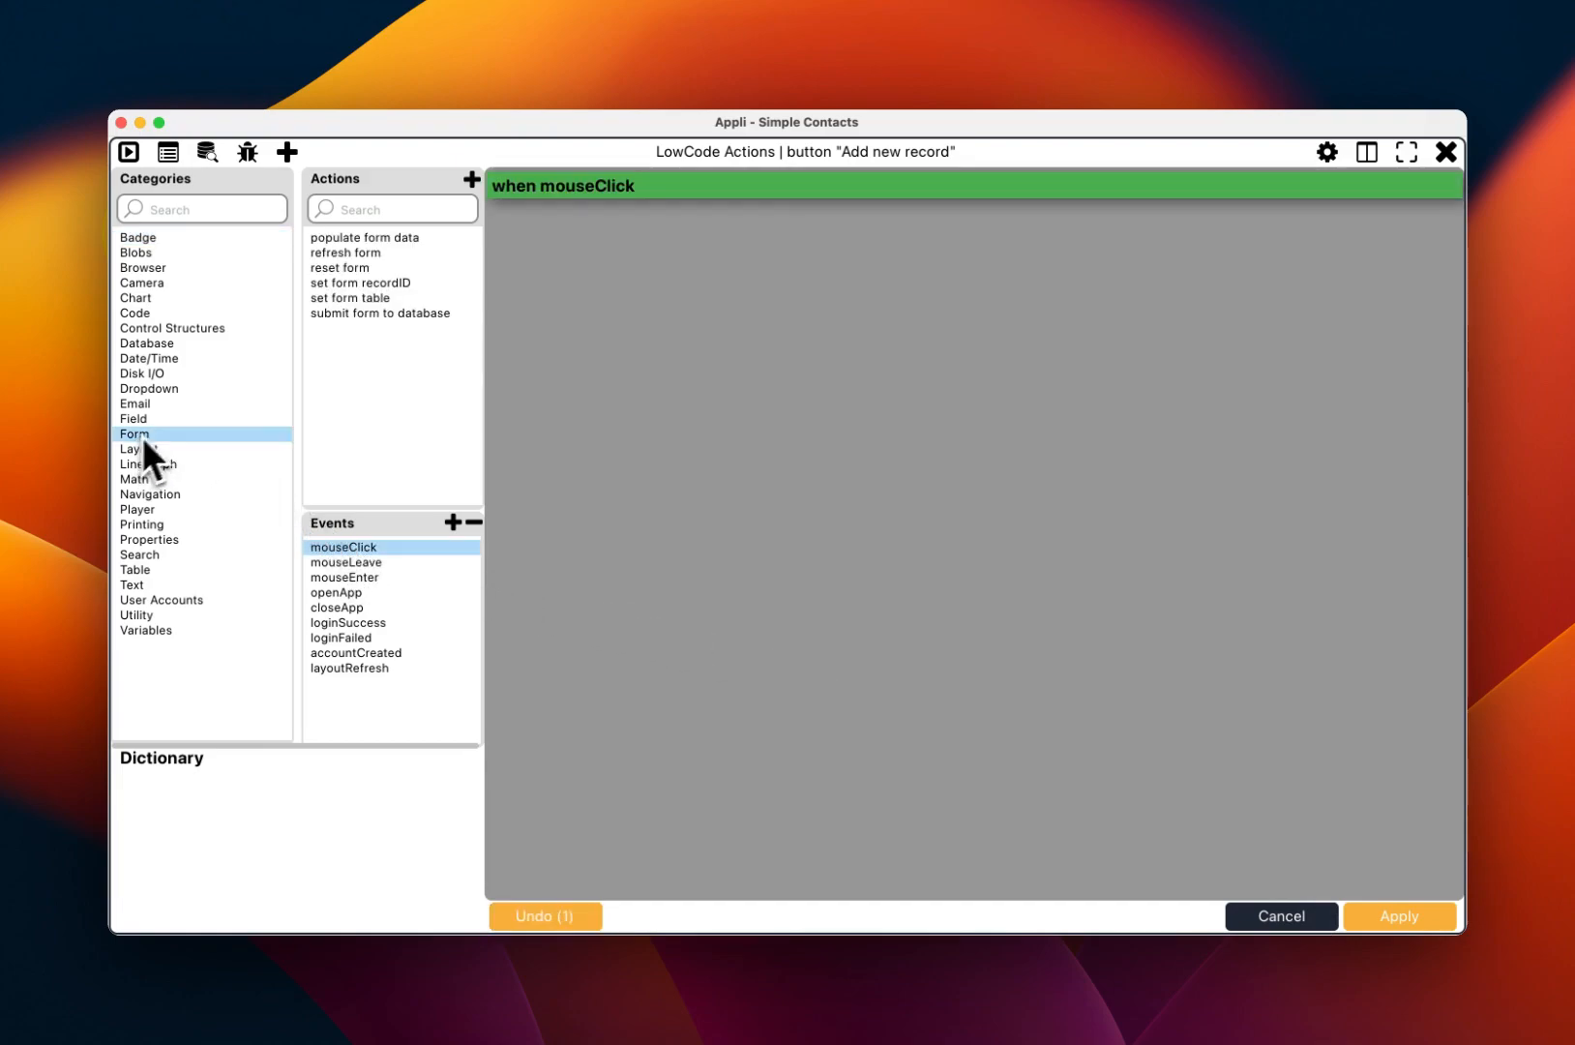
double_click(359, 267)
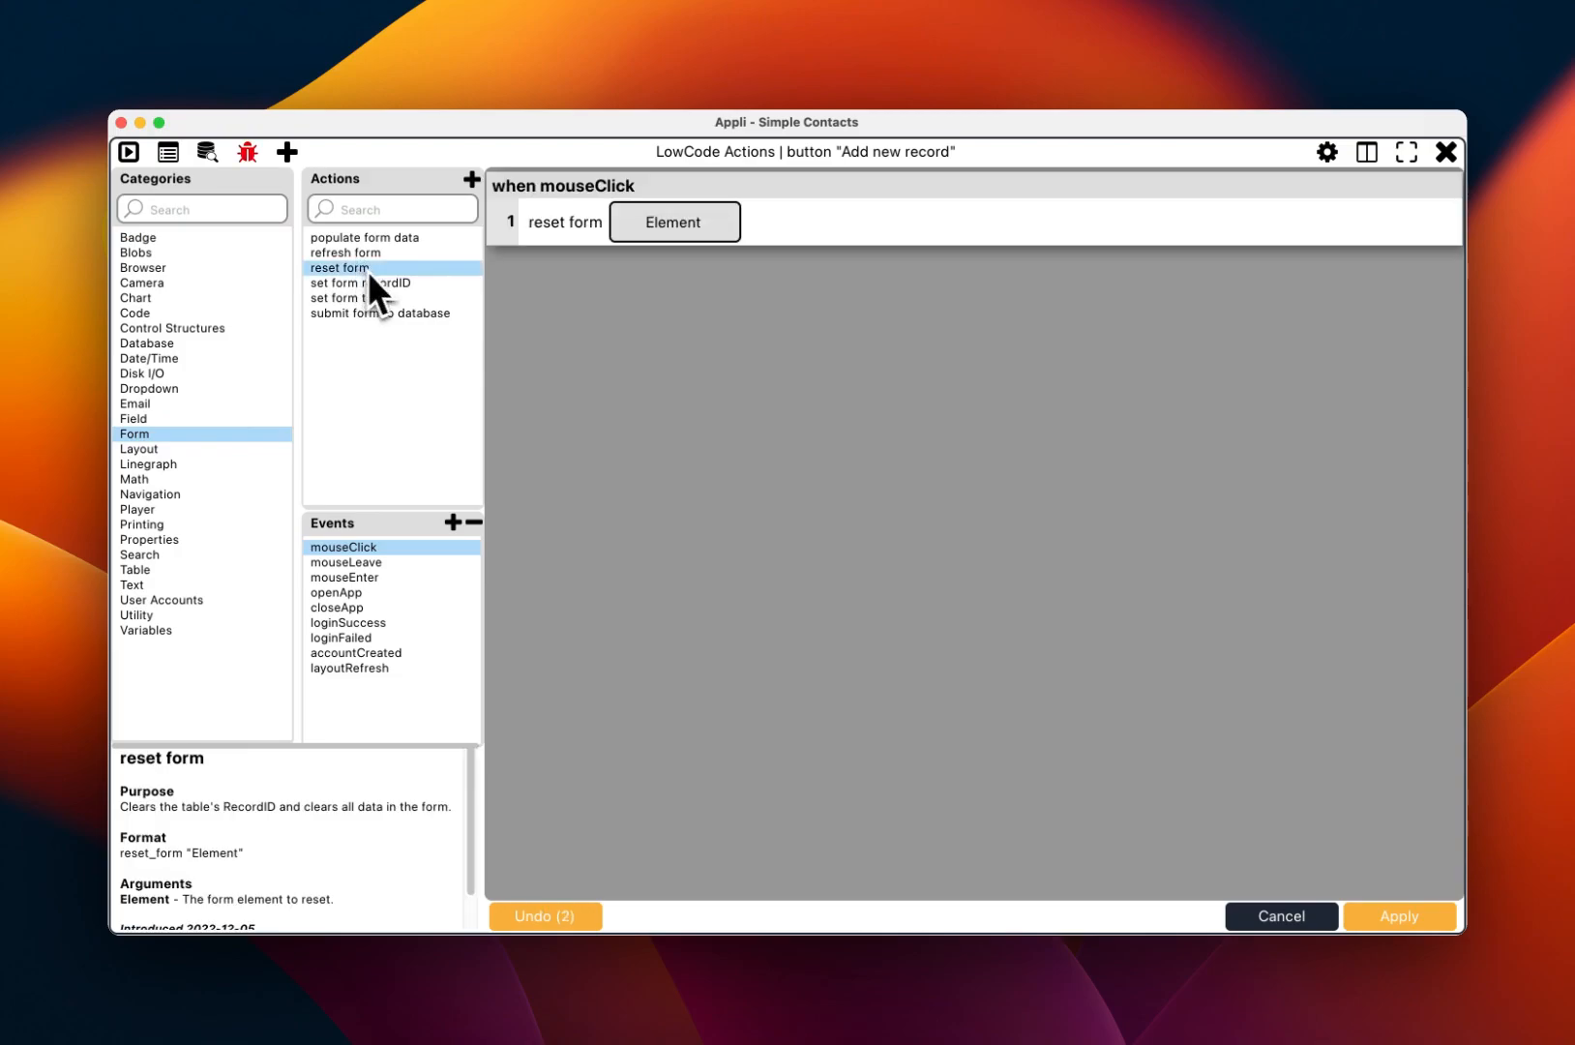
click(700, 232)
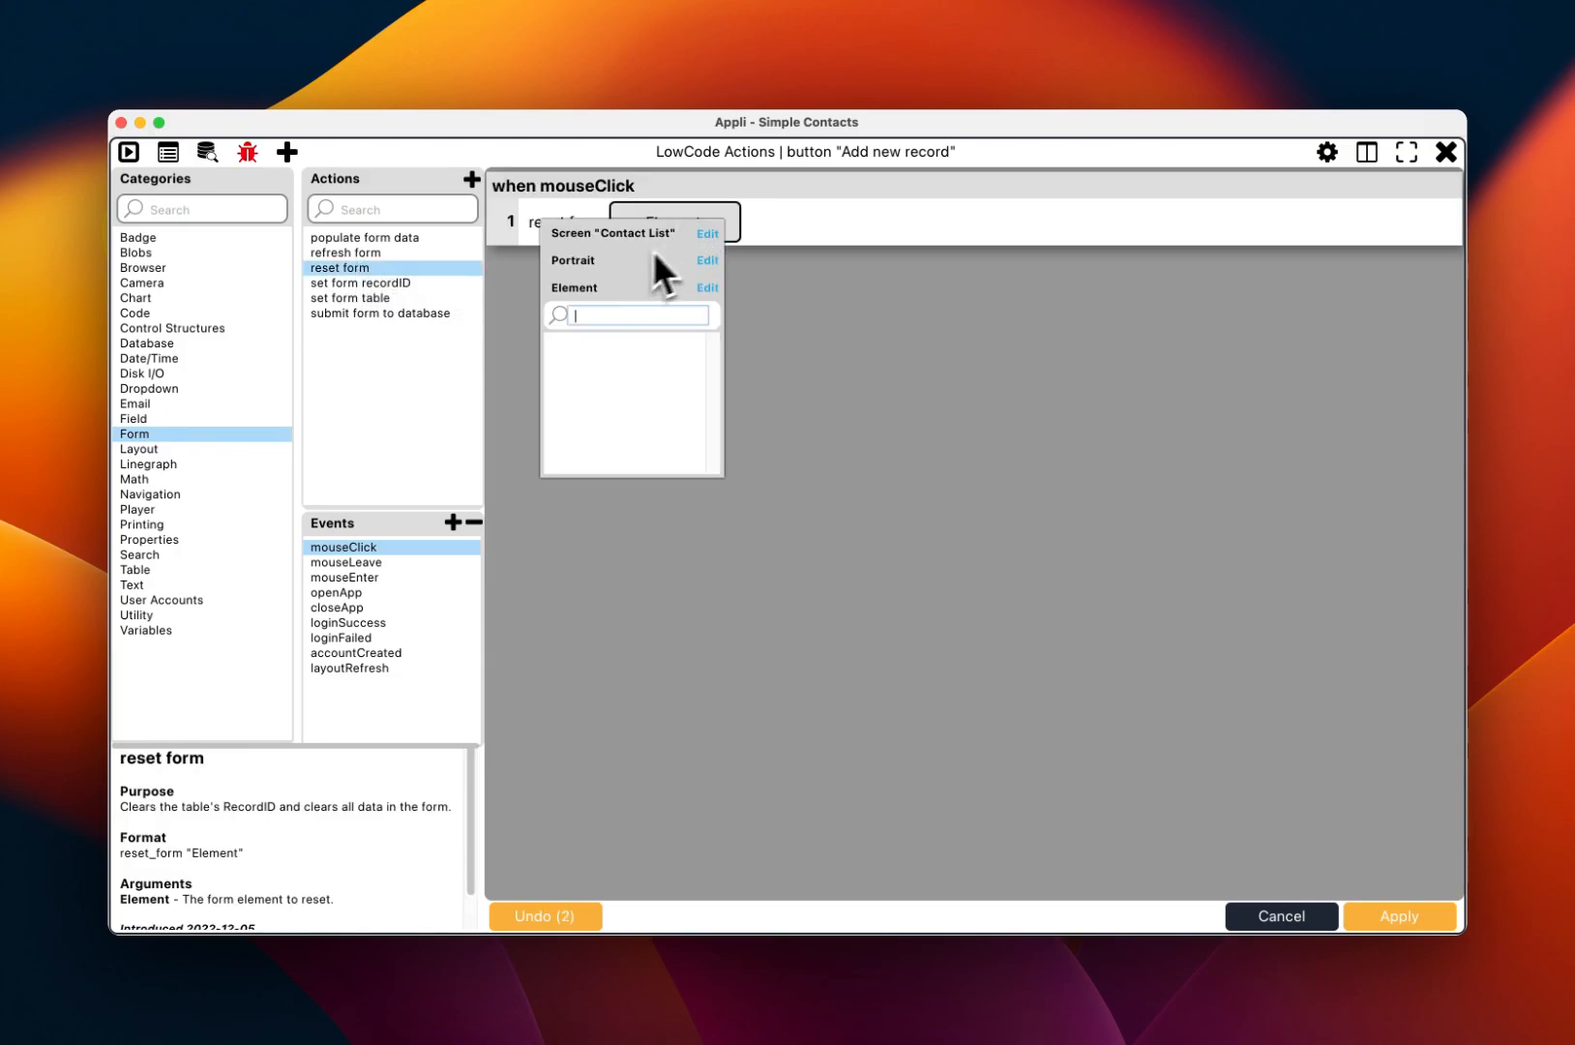
click(706, 234)
click(630, 287)
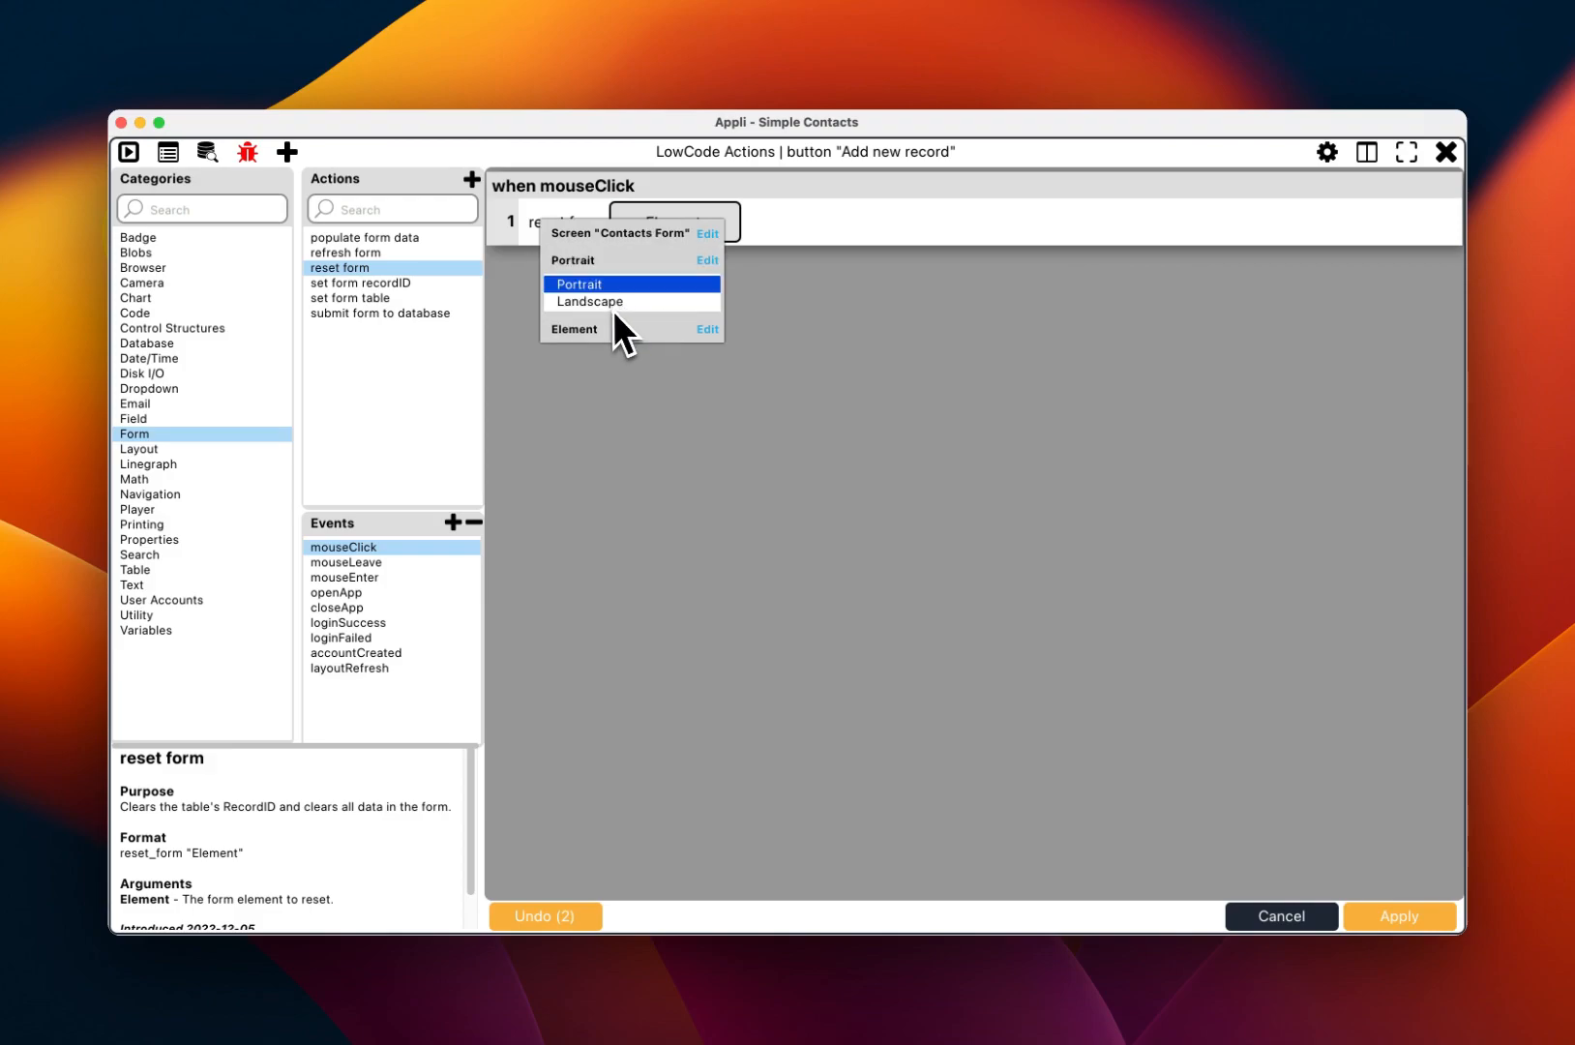
click(599, 295)
click(615, 345)
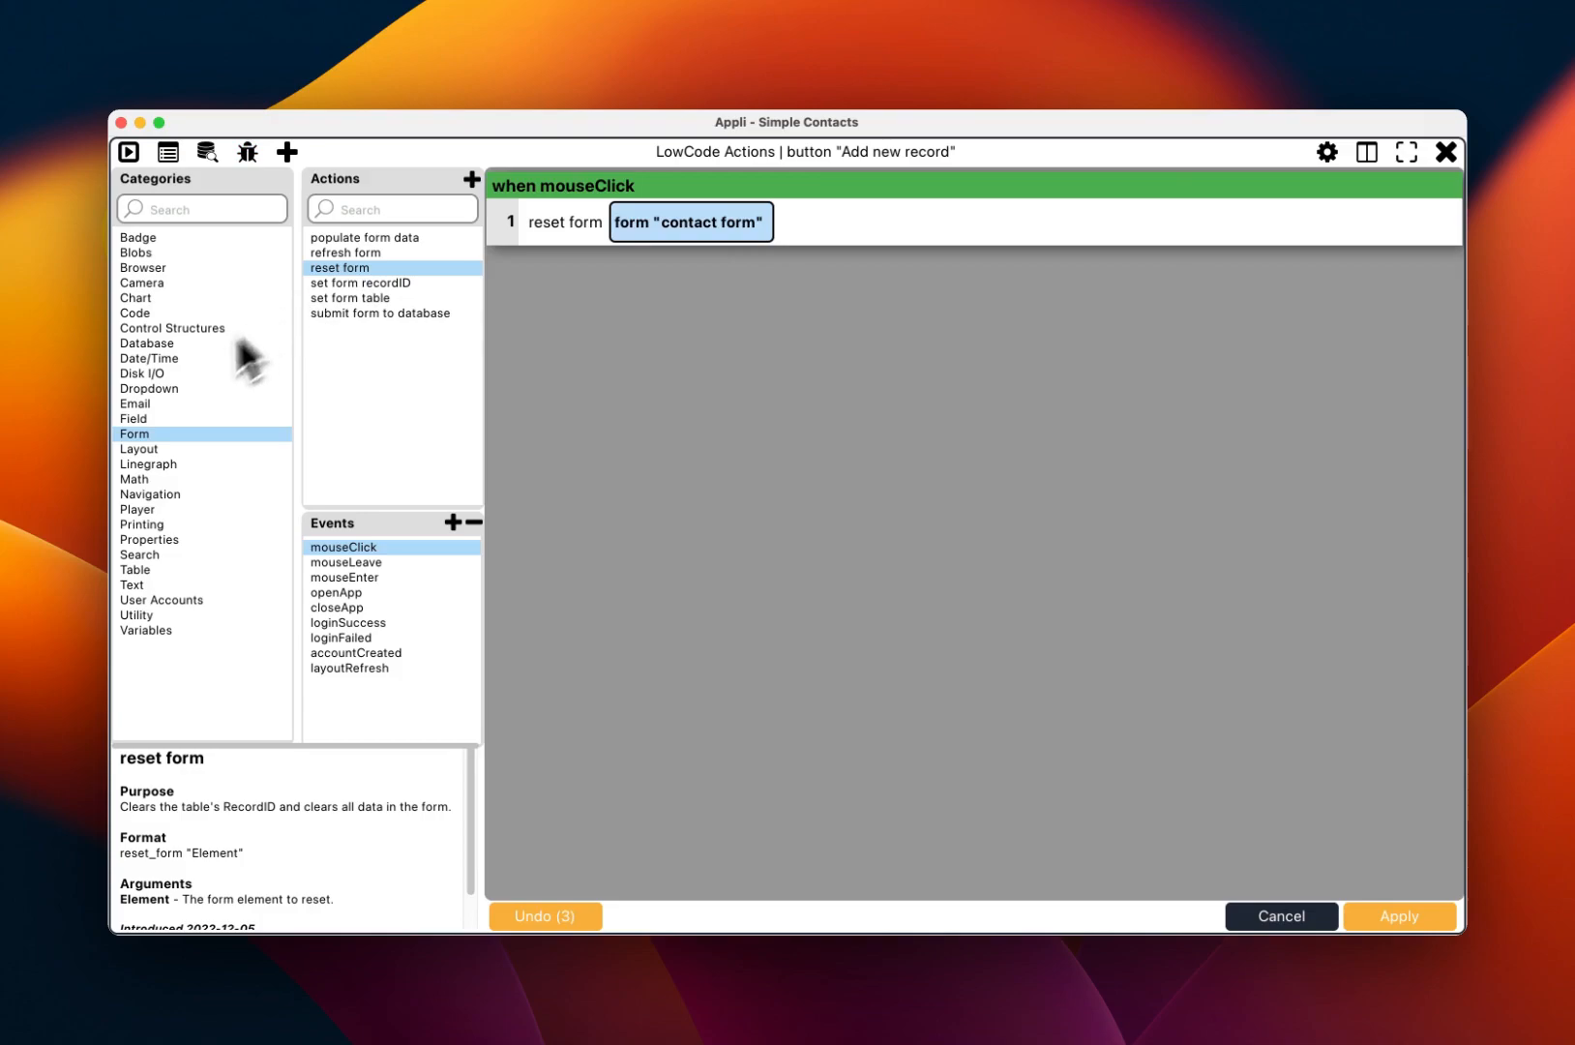
Step: Append a go screen step to 'Contacts Form' and apply the click actions
click(135, 494)
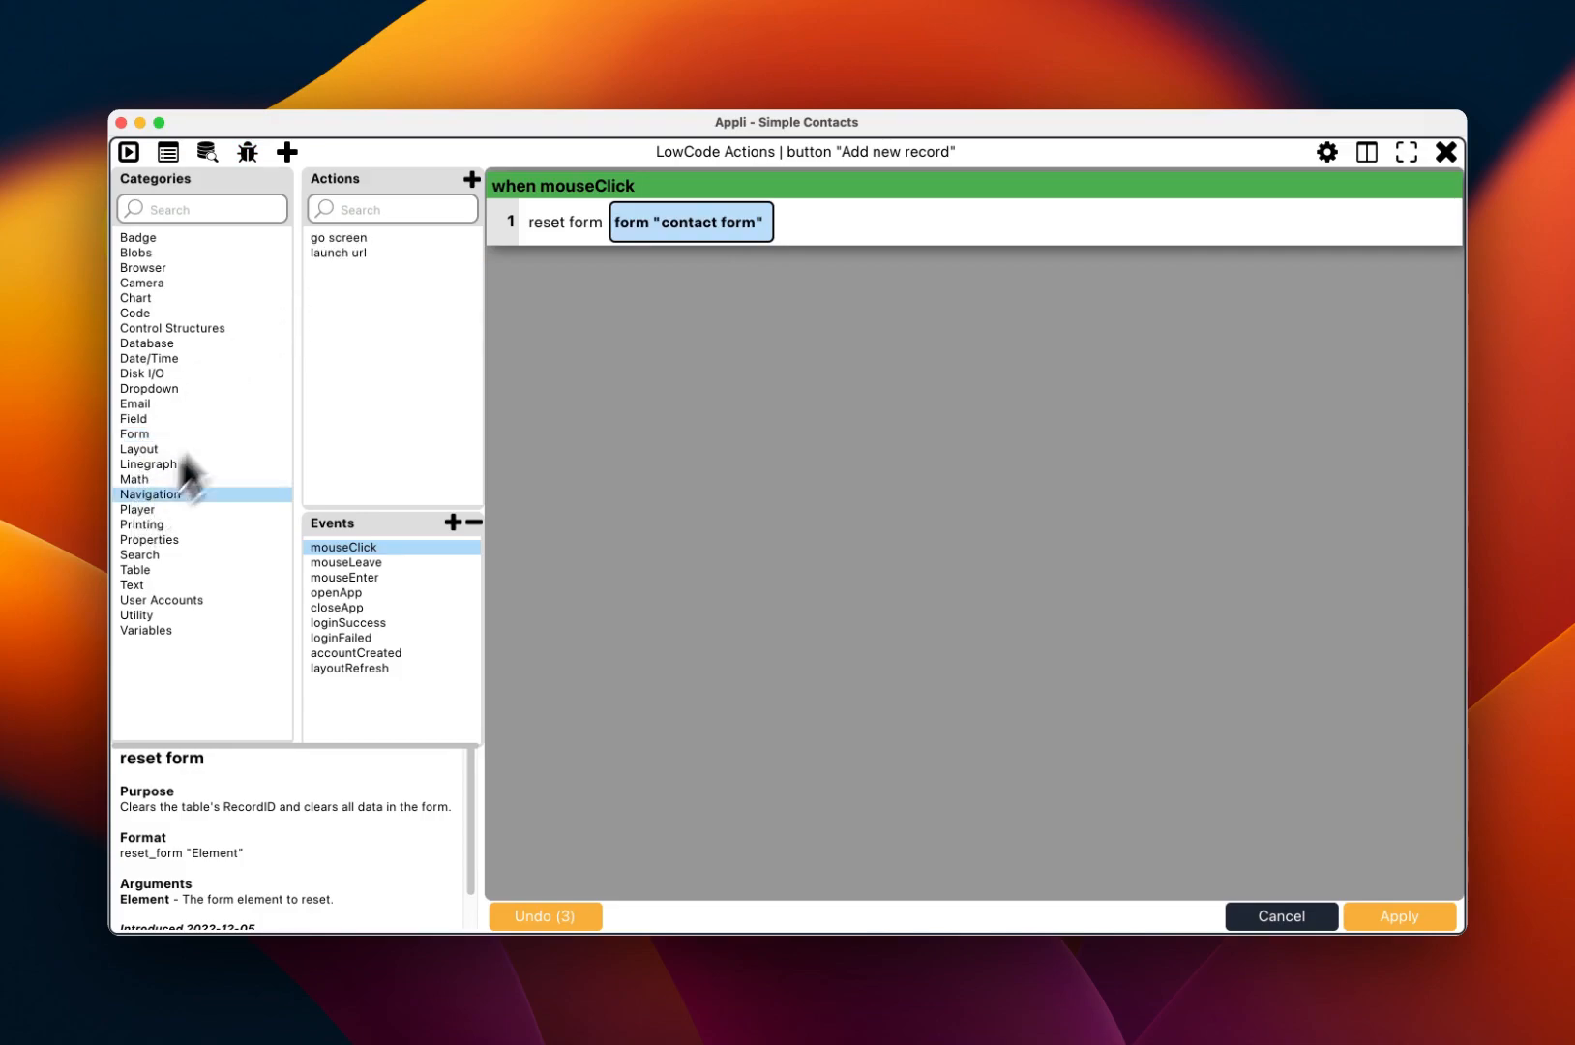
click(341, 239)
double_click(342, 241)
click(664, 275)
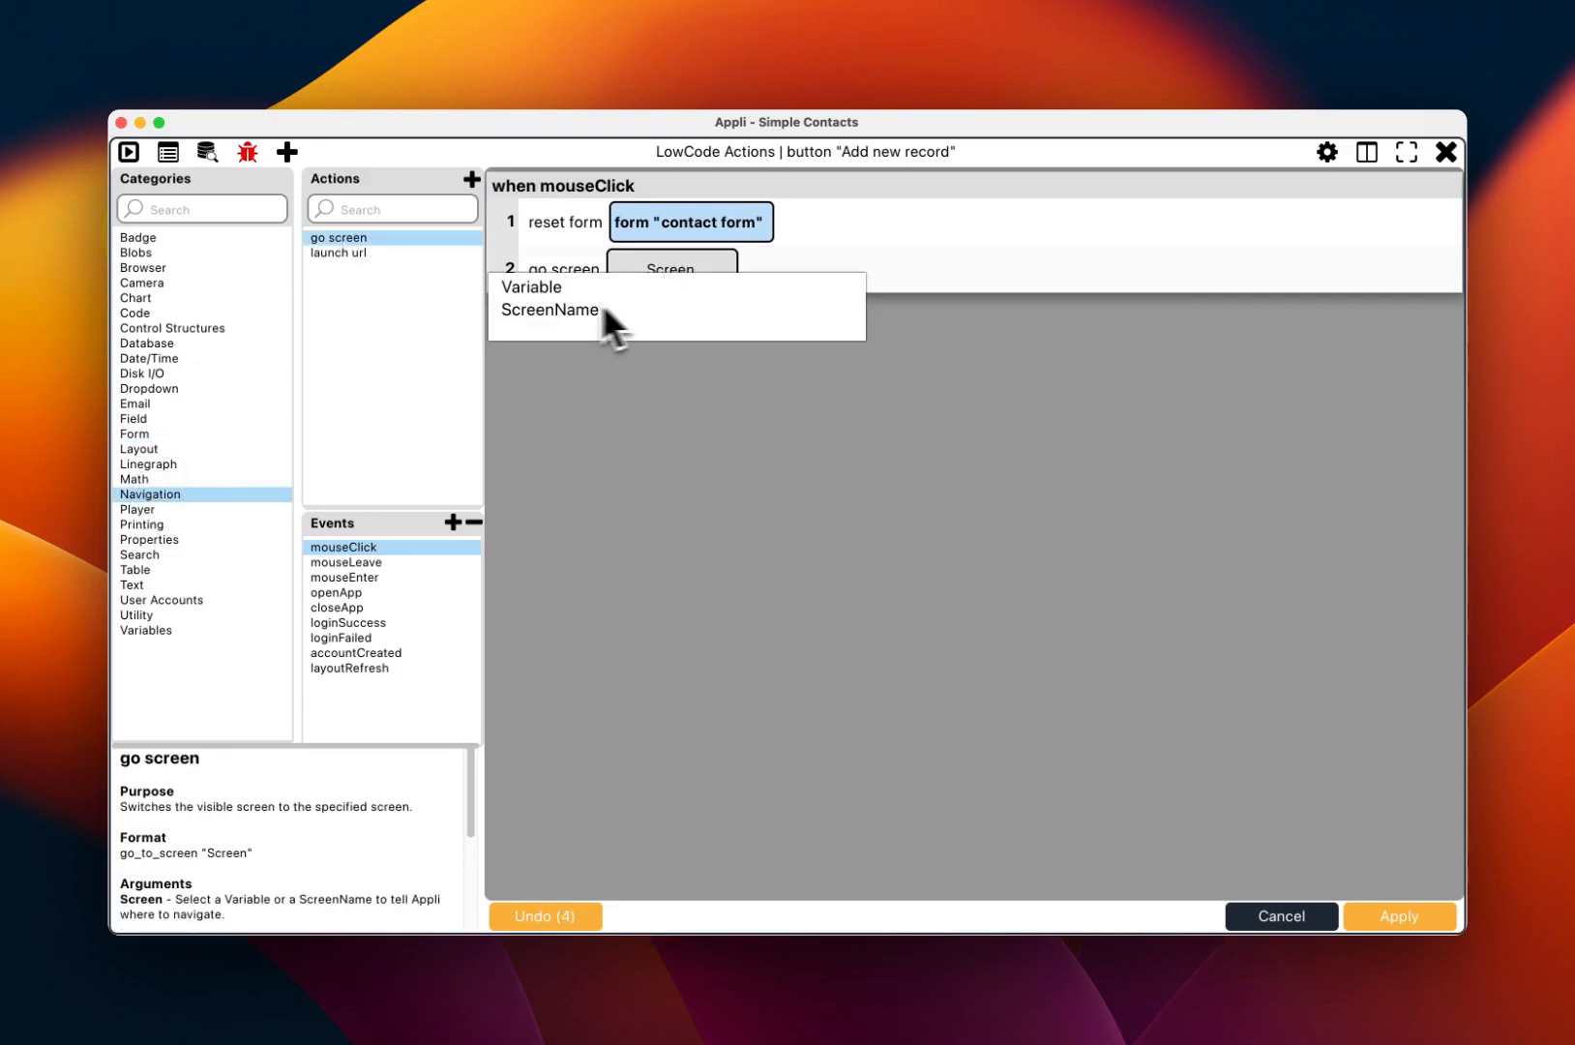
click(545, 311)
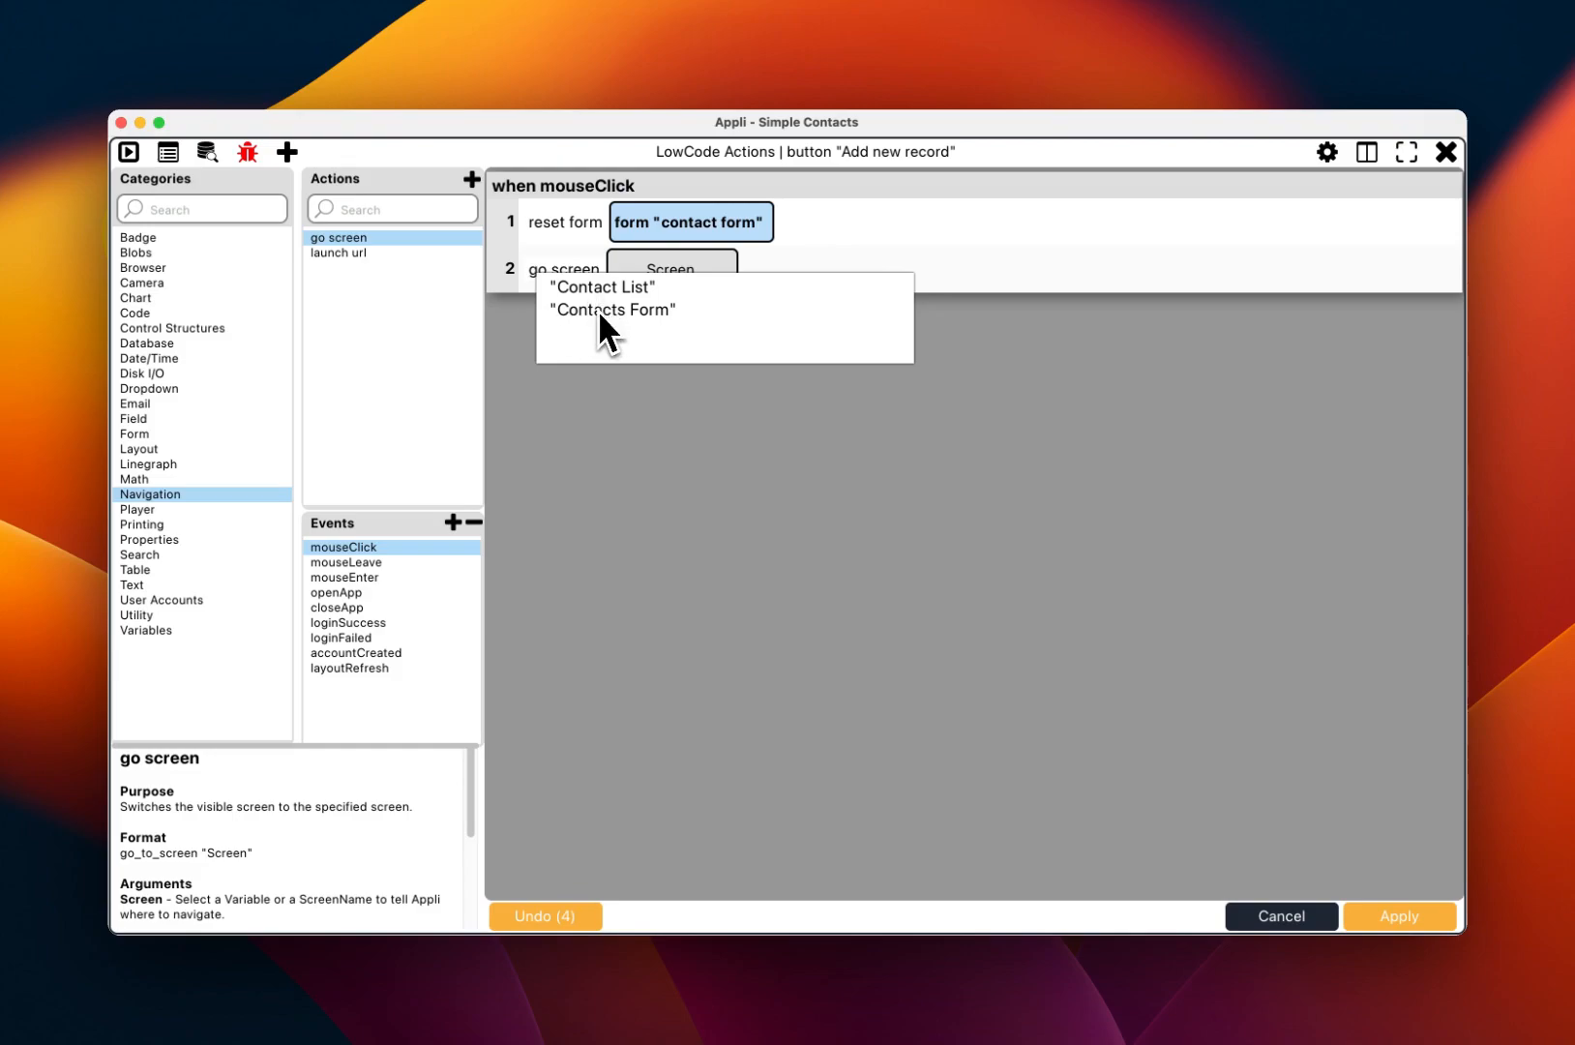
click(597, 309)
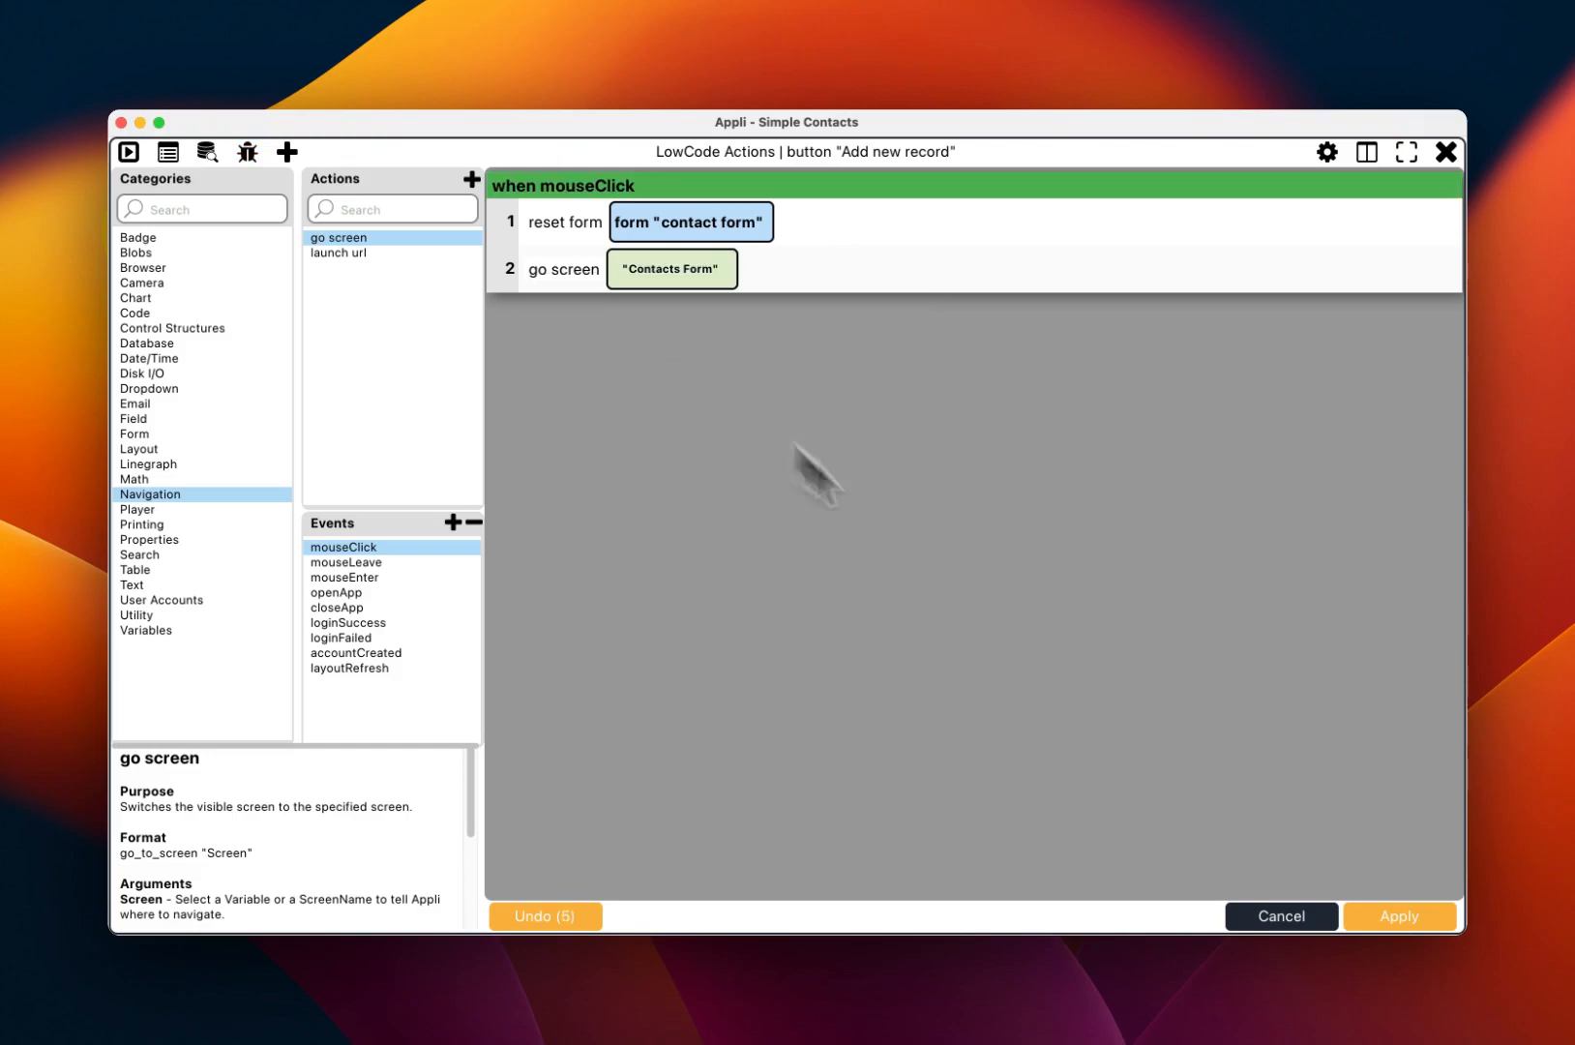
click(1404, 913)
Step: Run the app and save a first contact with a name, e-mail, phone number and notes 'my notes'
key(super+r)
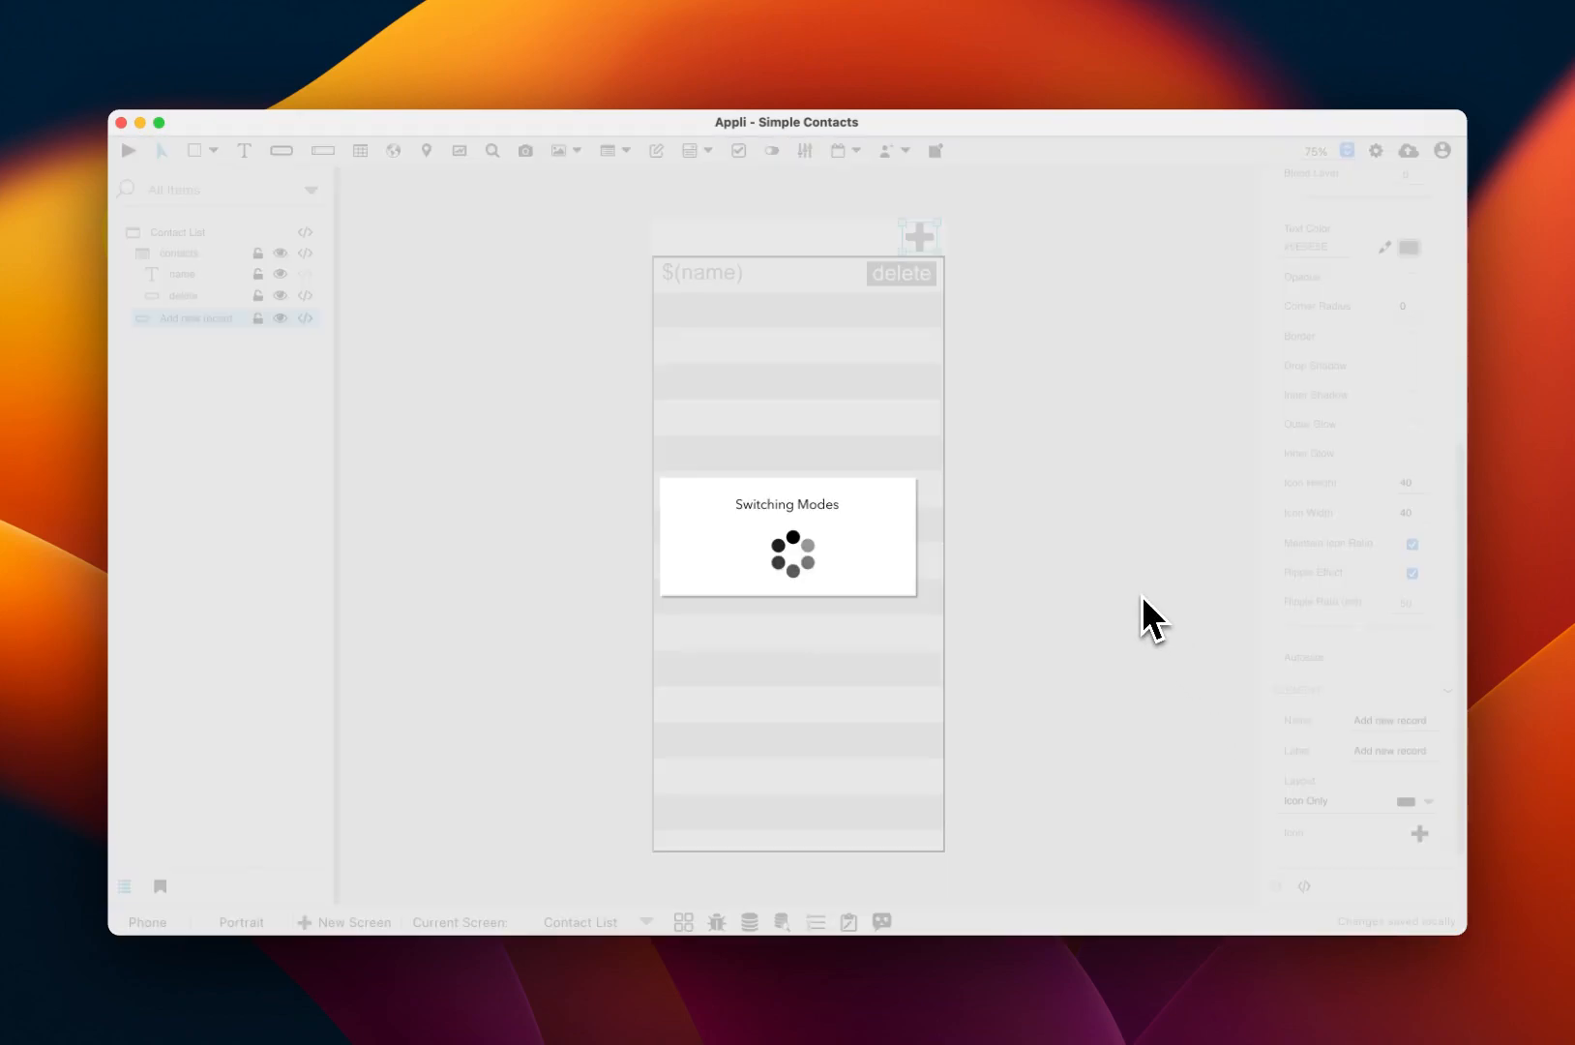
click(907, 252)
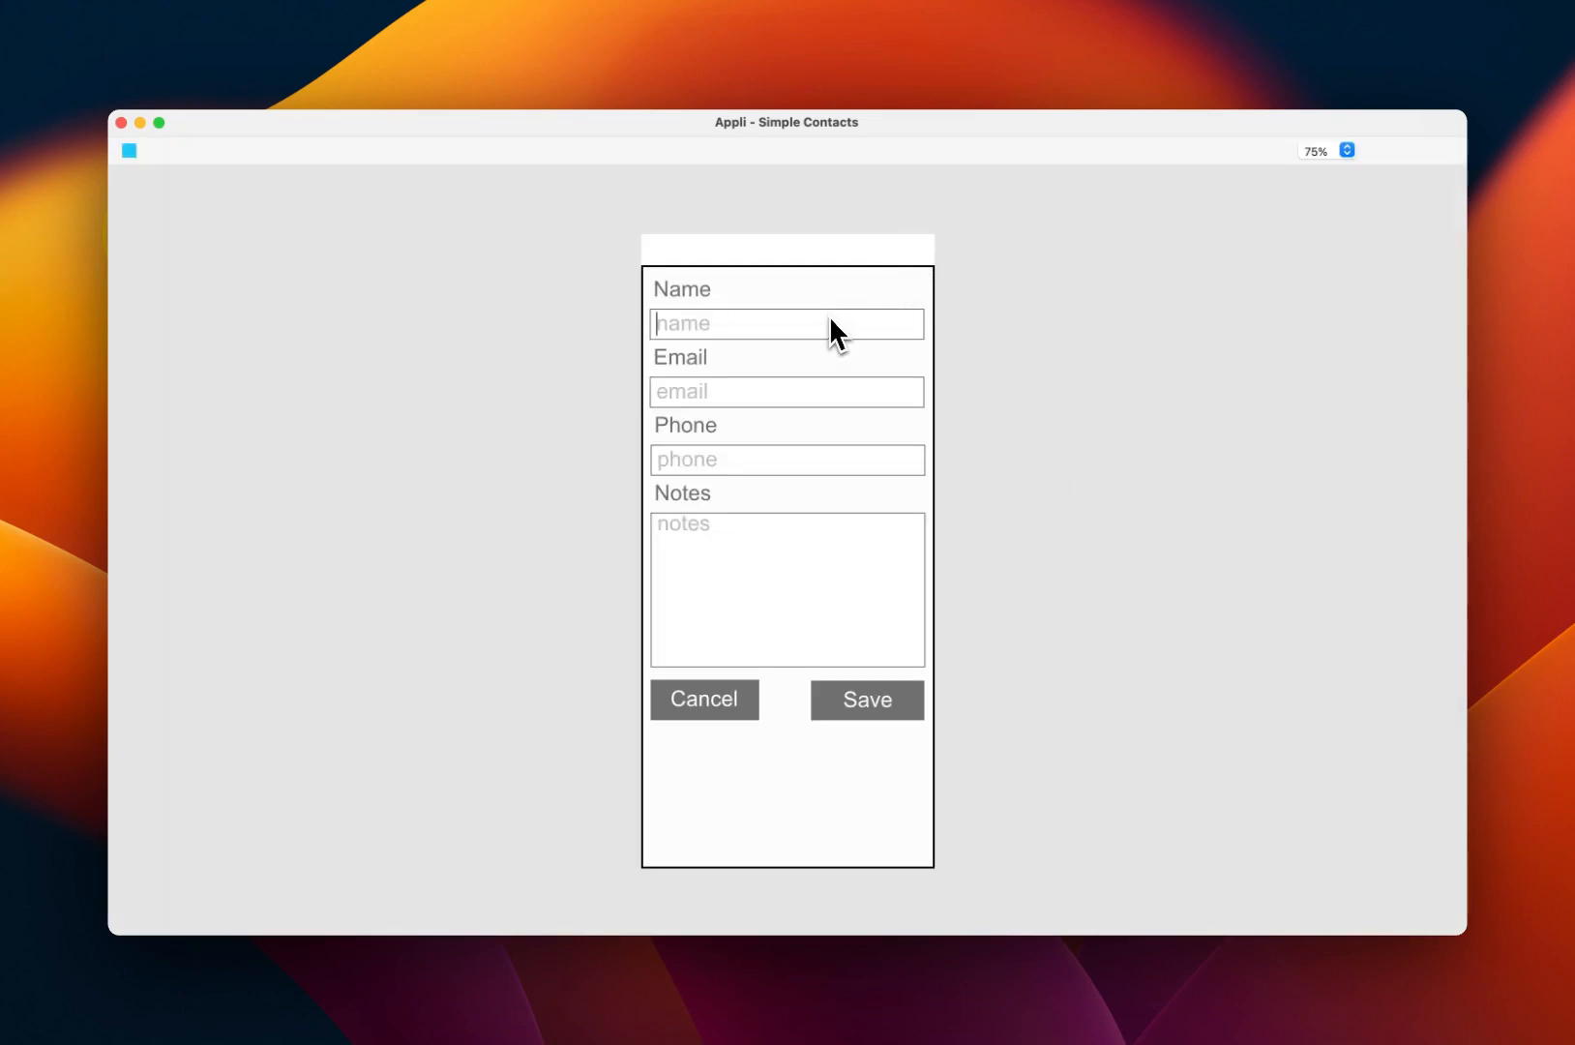
click(704, 391)
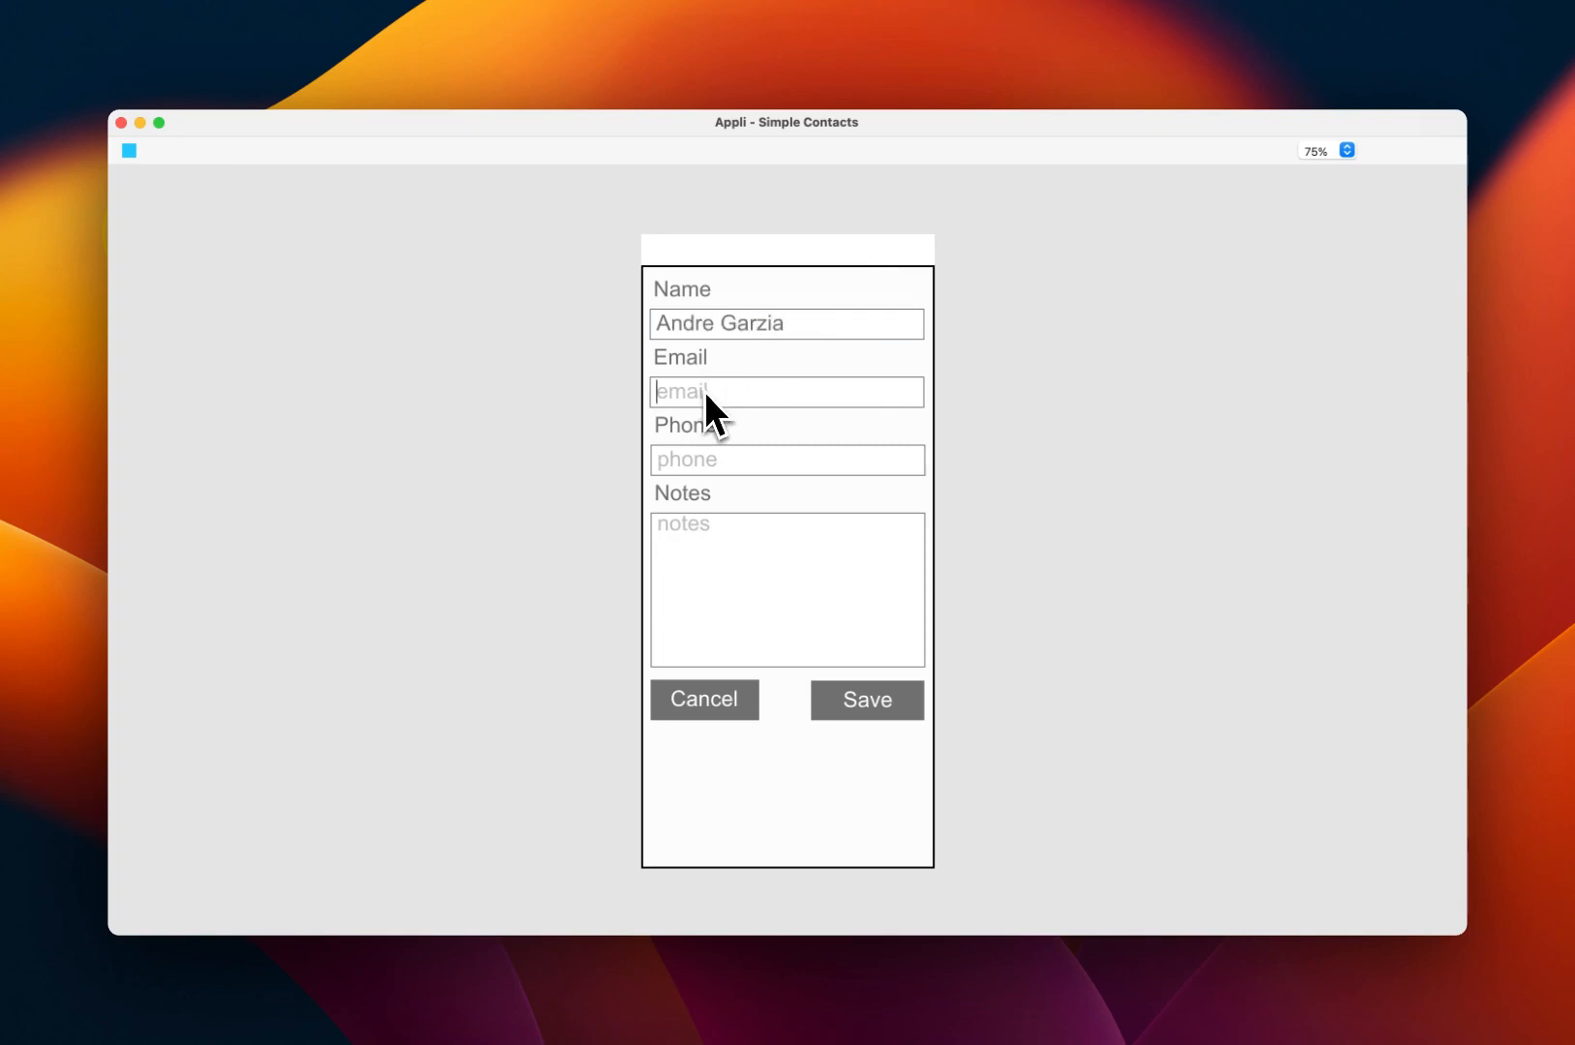
text(andre@example.com)
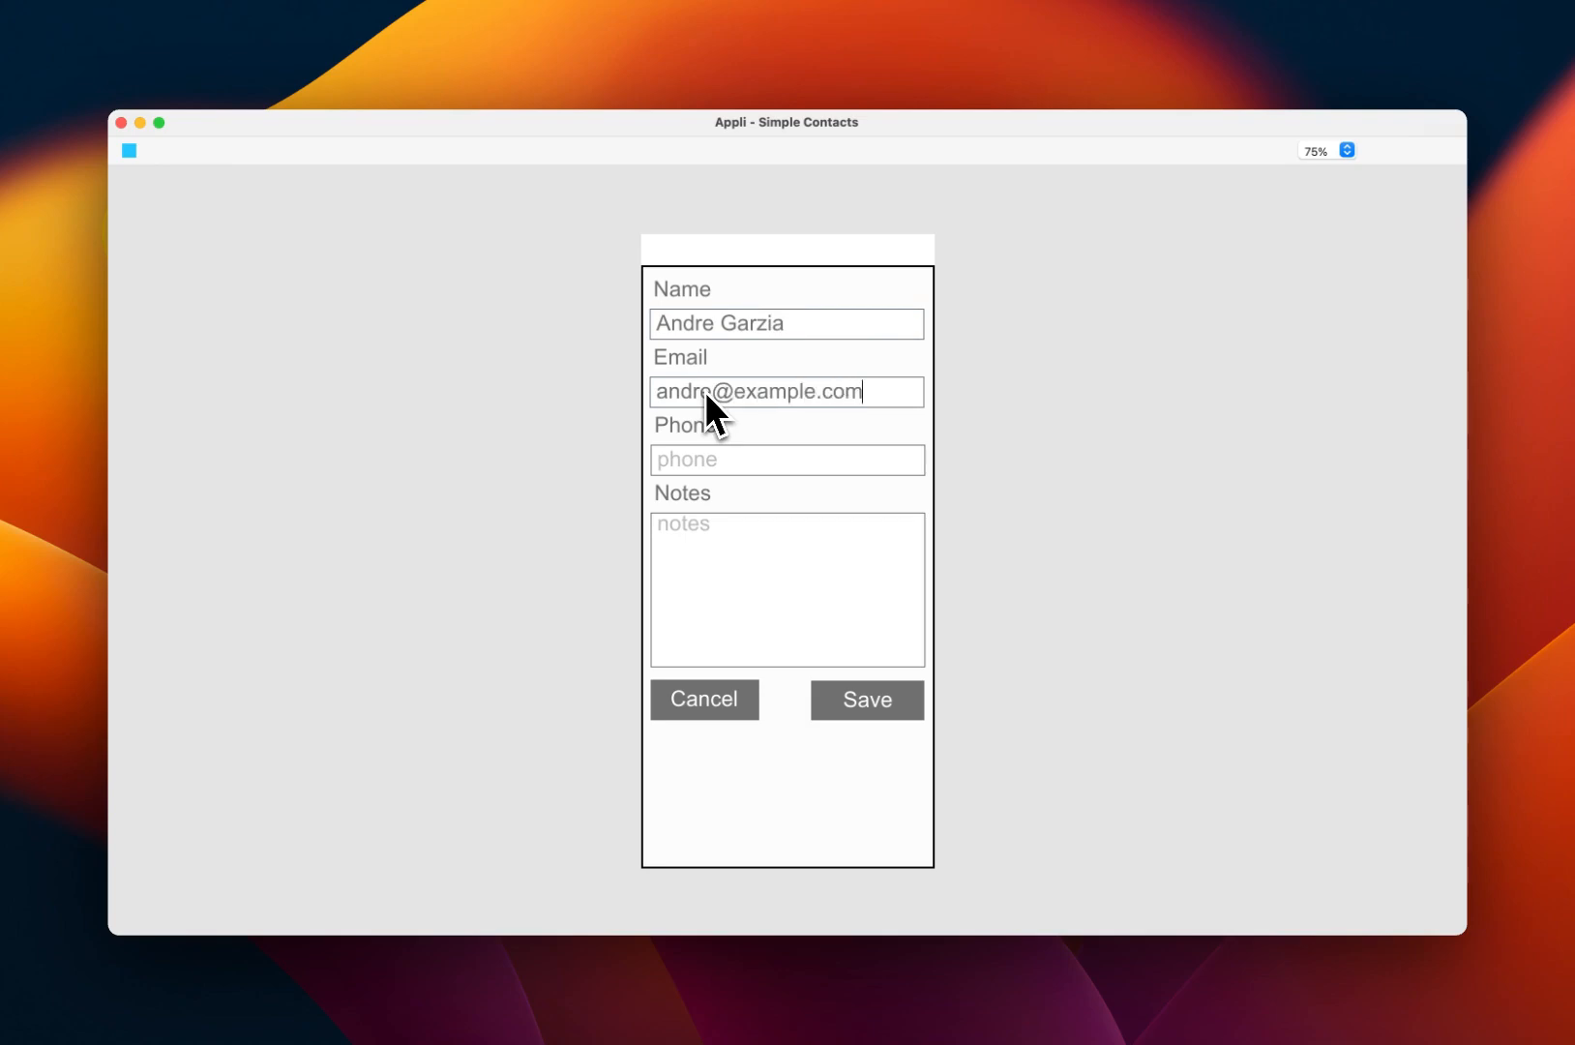
click(707, 469)
text(1234)
click(717, 571)
text(my notes)
click(846, 699)
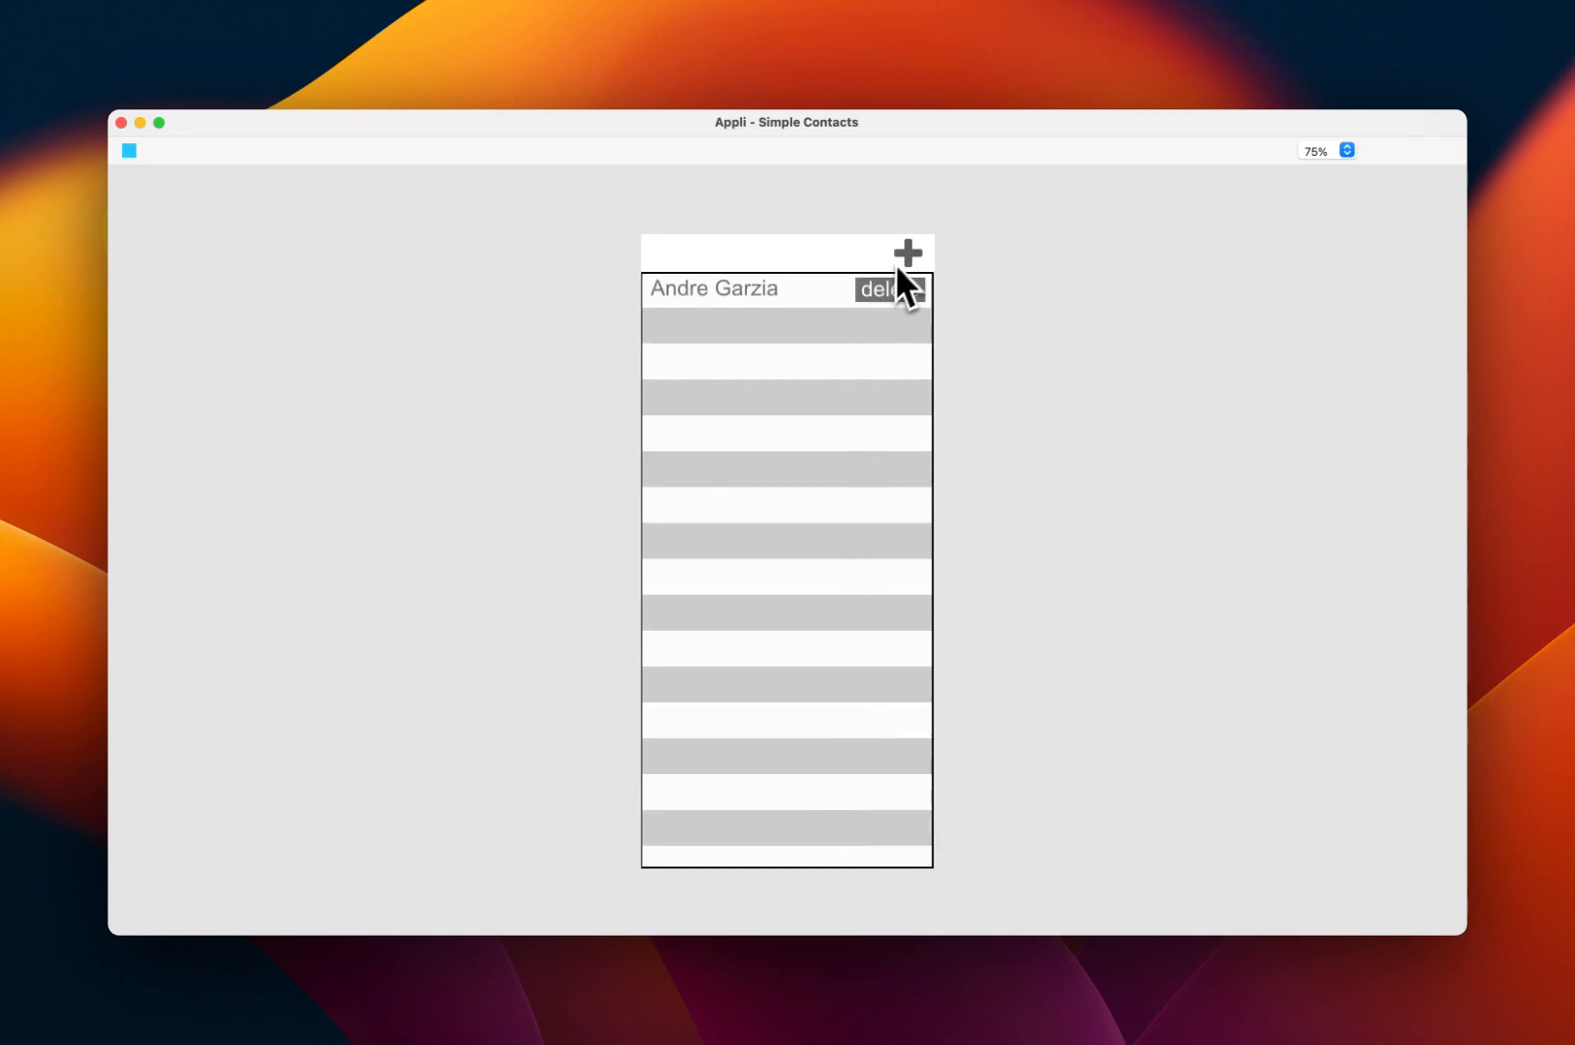
Step: Save a second kitten contact with a name, e-mail, phone number and sample notes
click(900, 263)
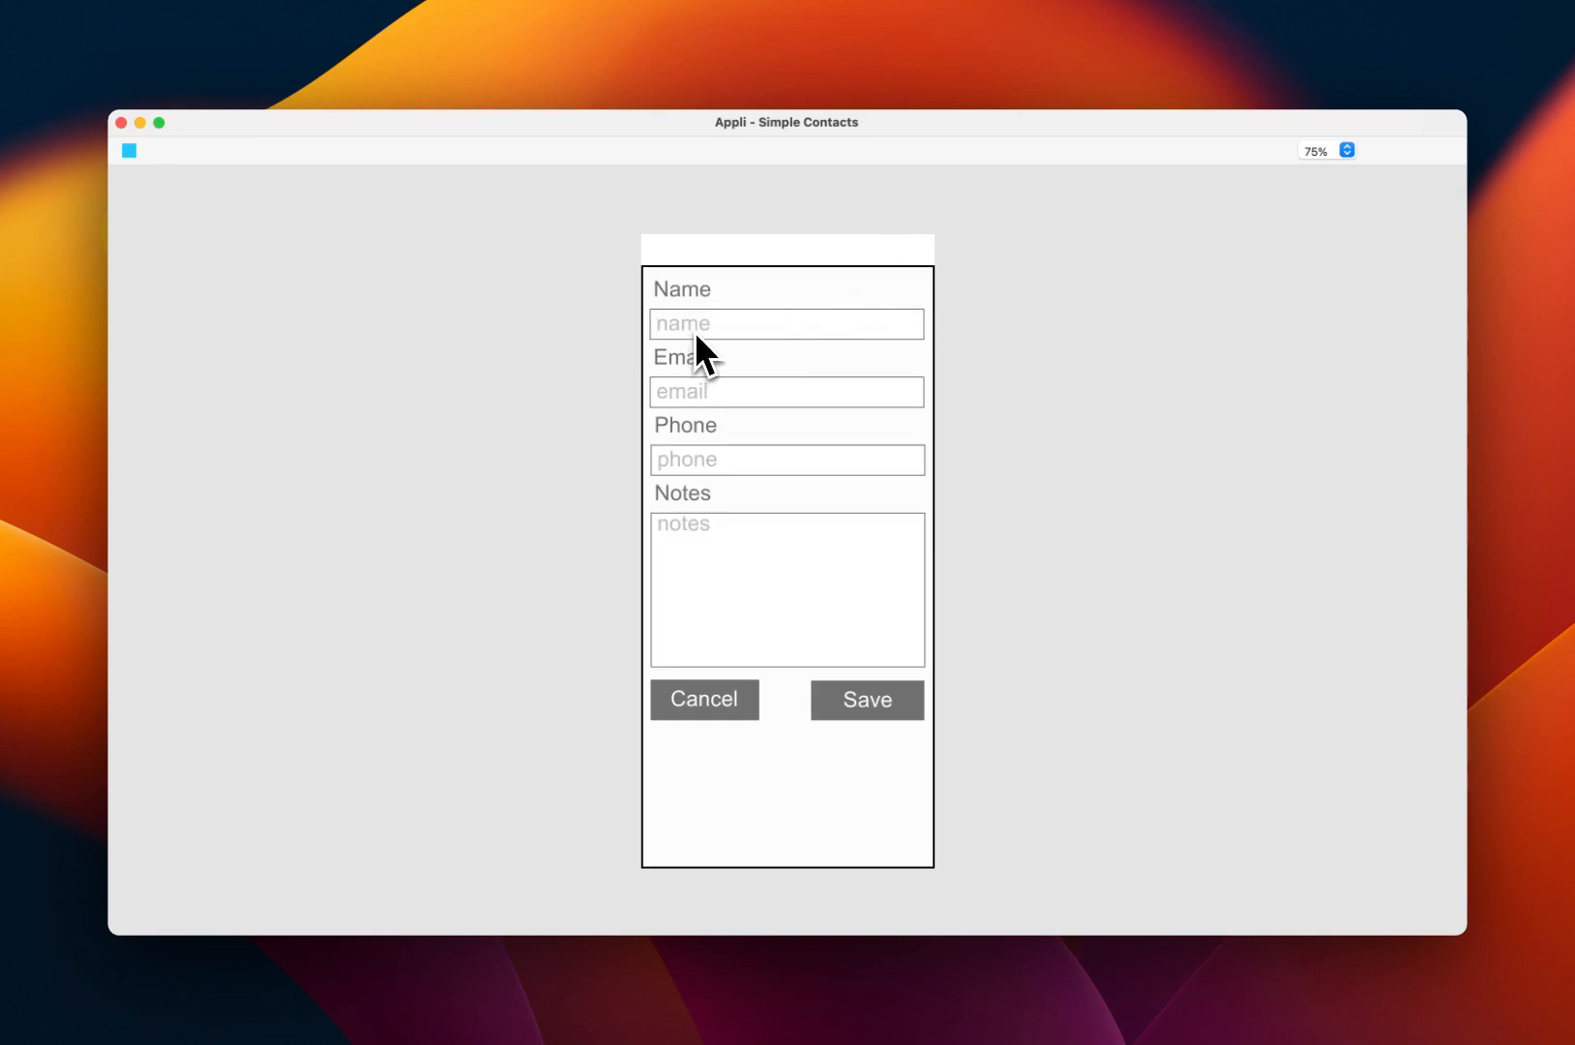
text(Cleo The Kitten)
click(687, 395)
text(cleo@example.com)
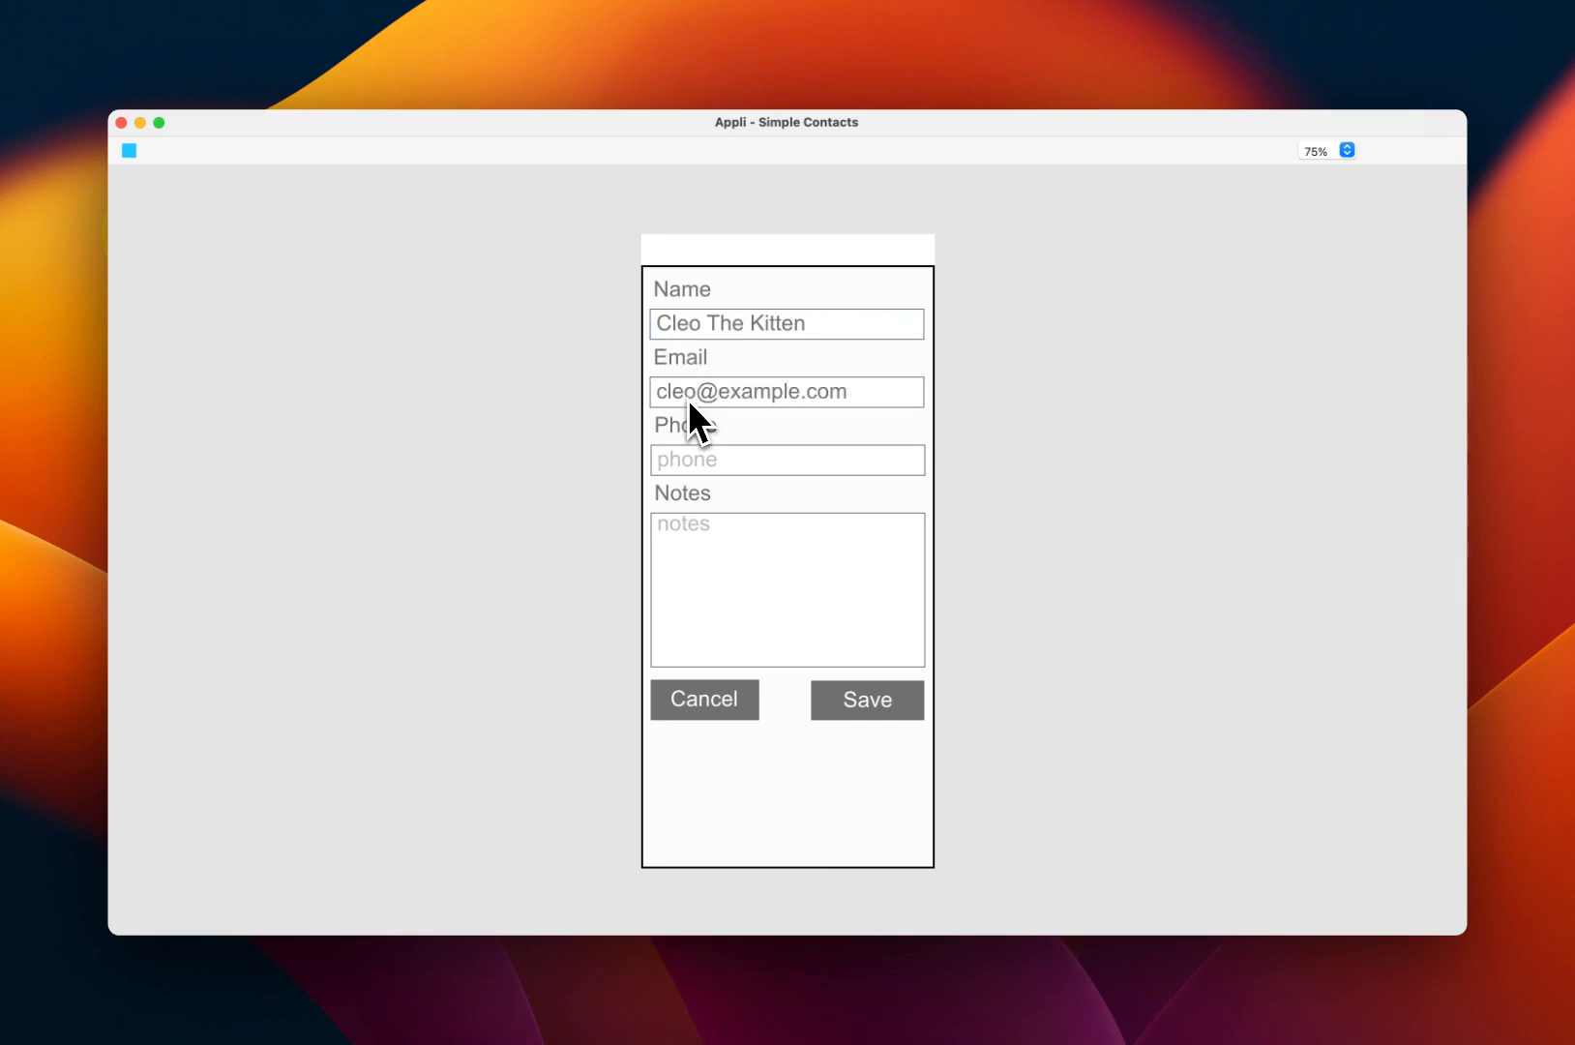
click(686, 455)
text(6543)
click(732, 529)
text(C)
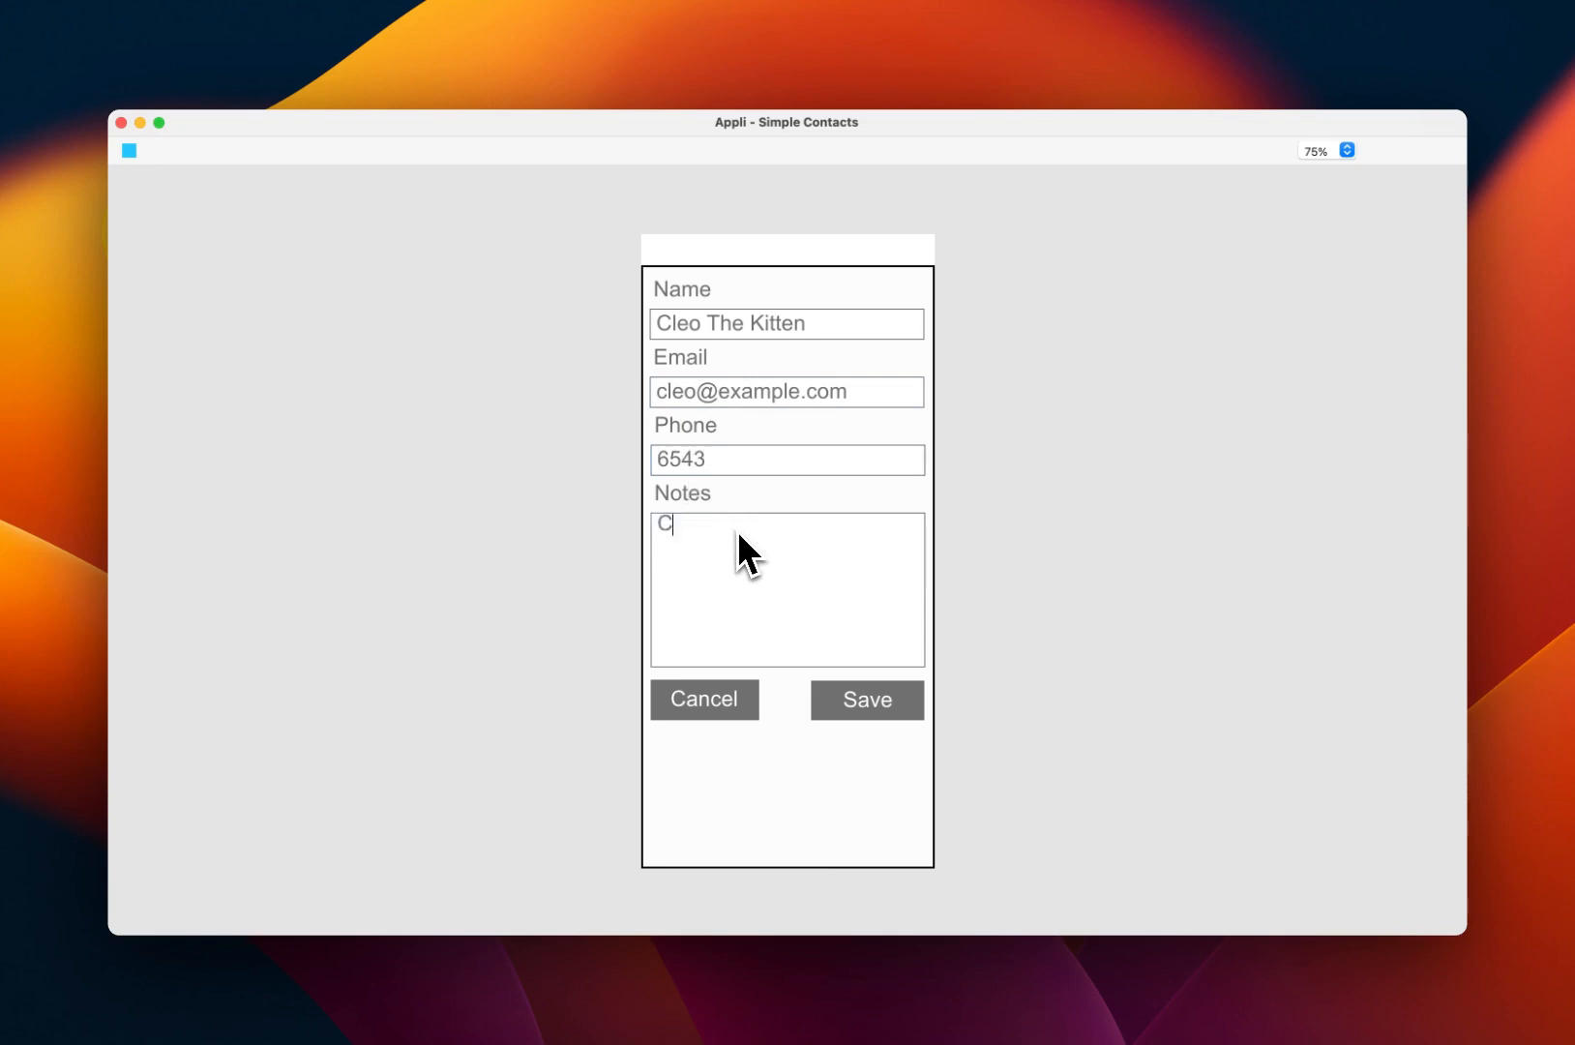
text(leo is sleeping, meow)
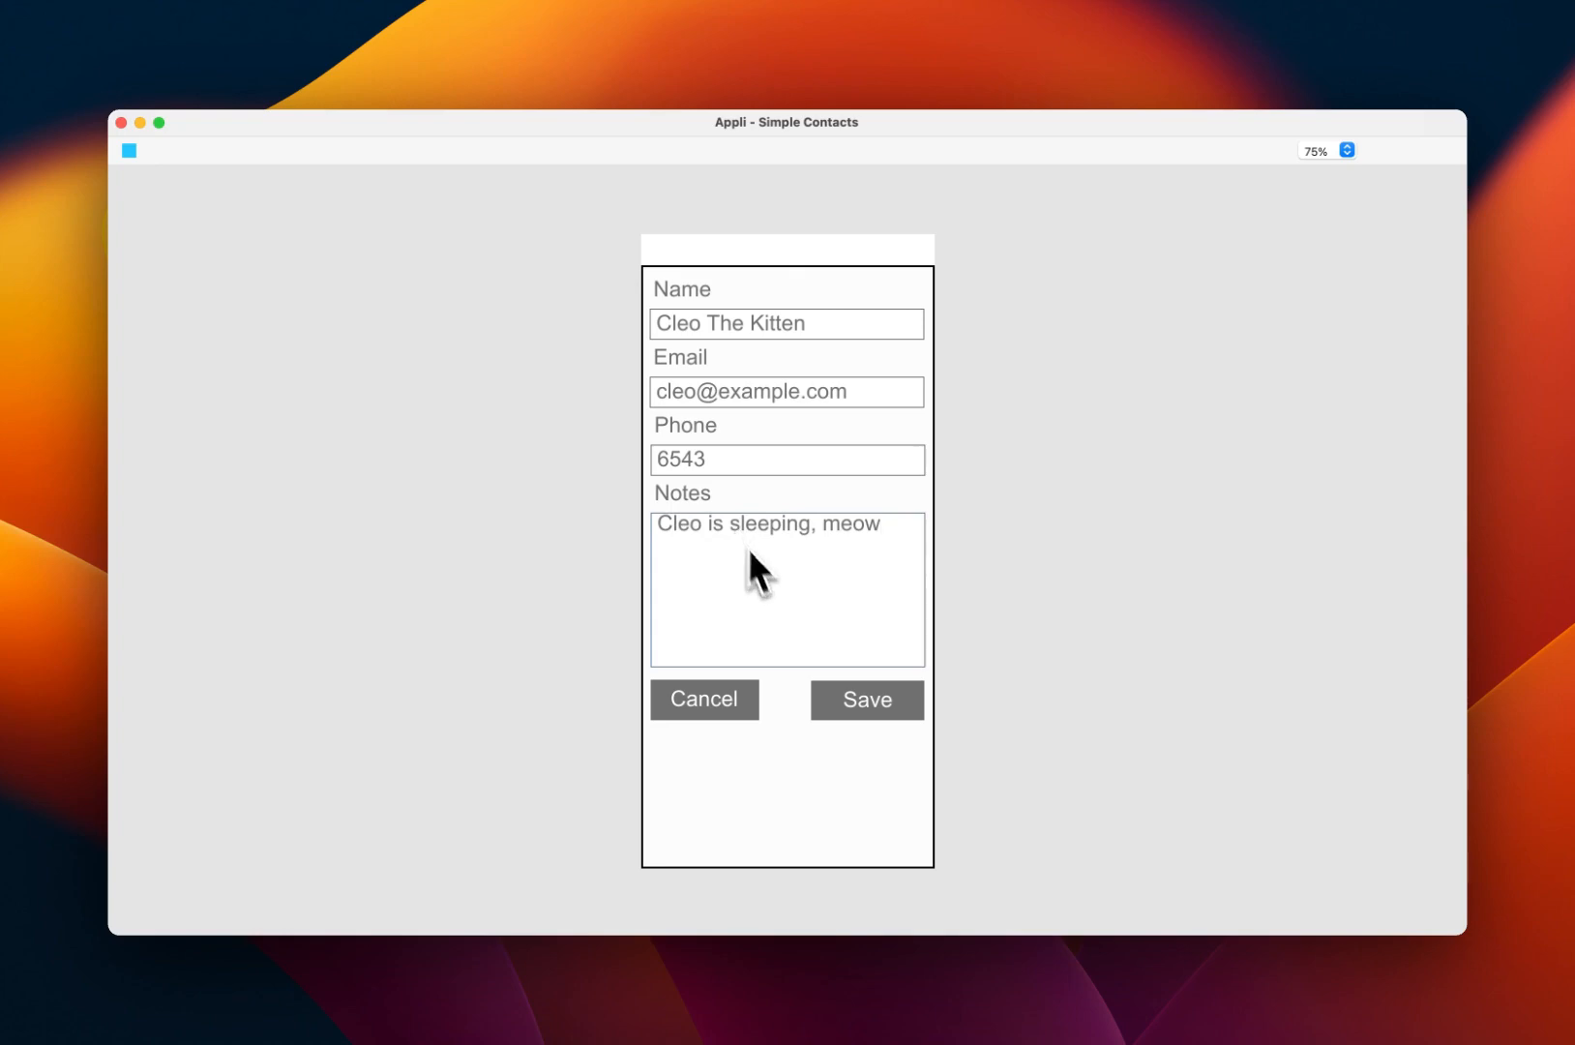
click(899, 709)
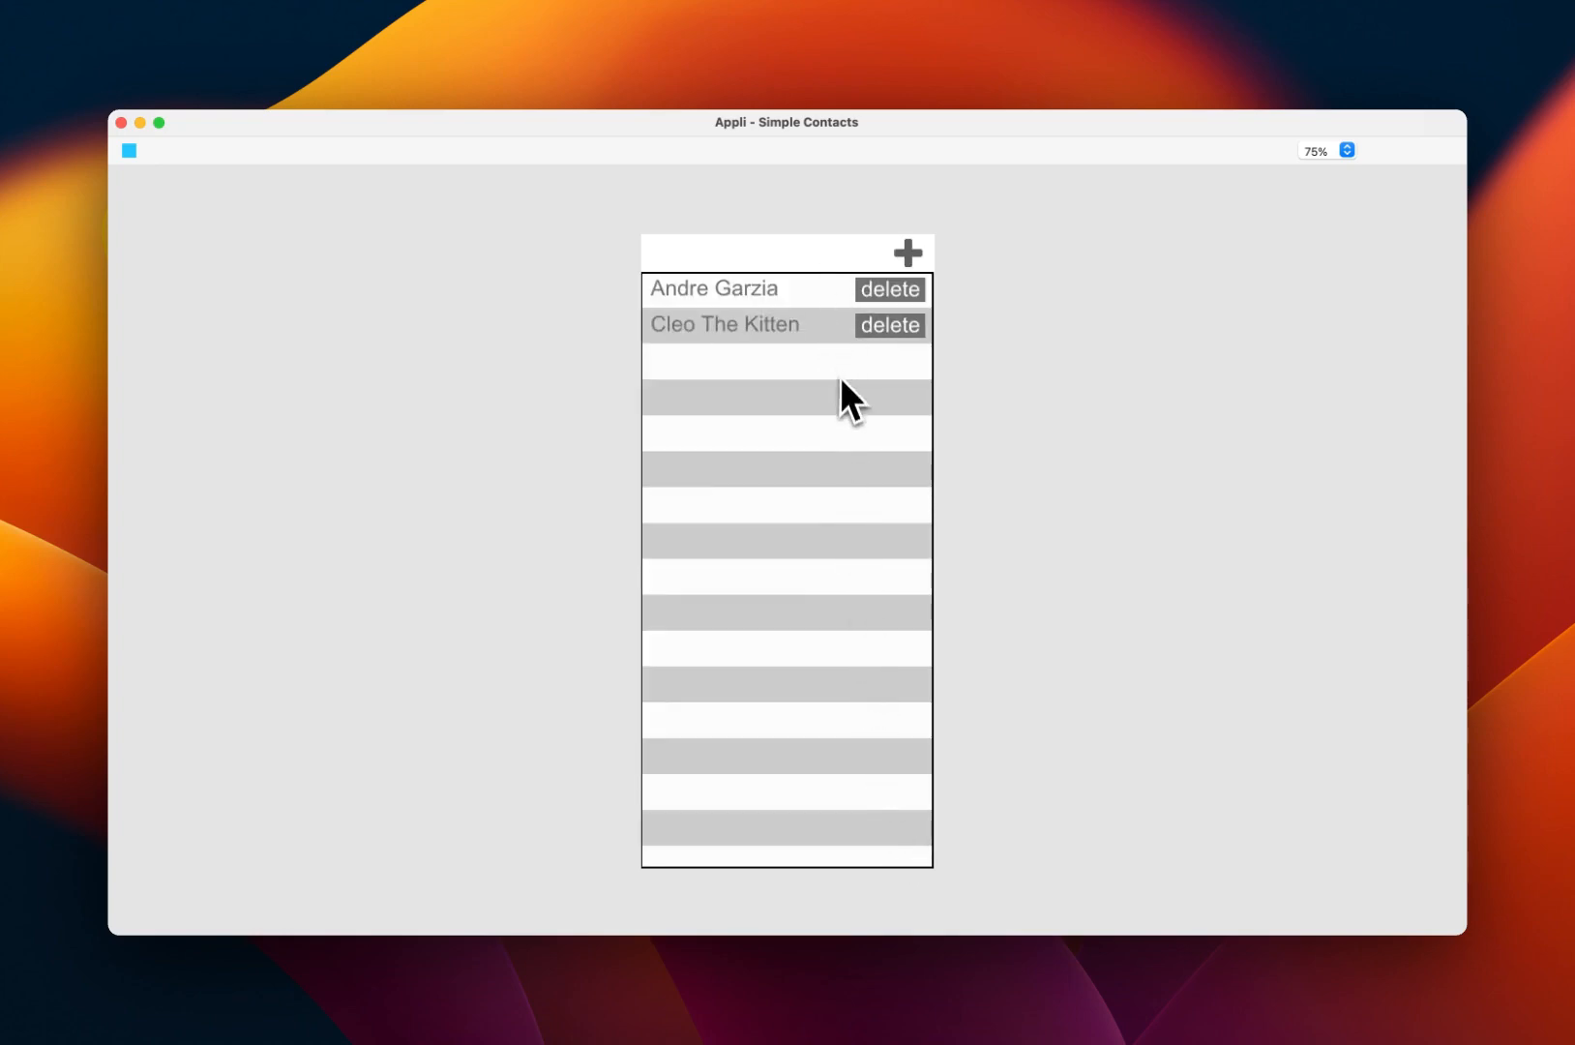
Step: Change the kitten's notes to 'Cleo is a cute kitten', save, delete the contact, and stop preview
click(751, 321)
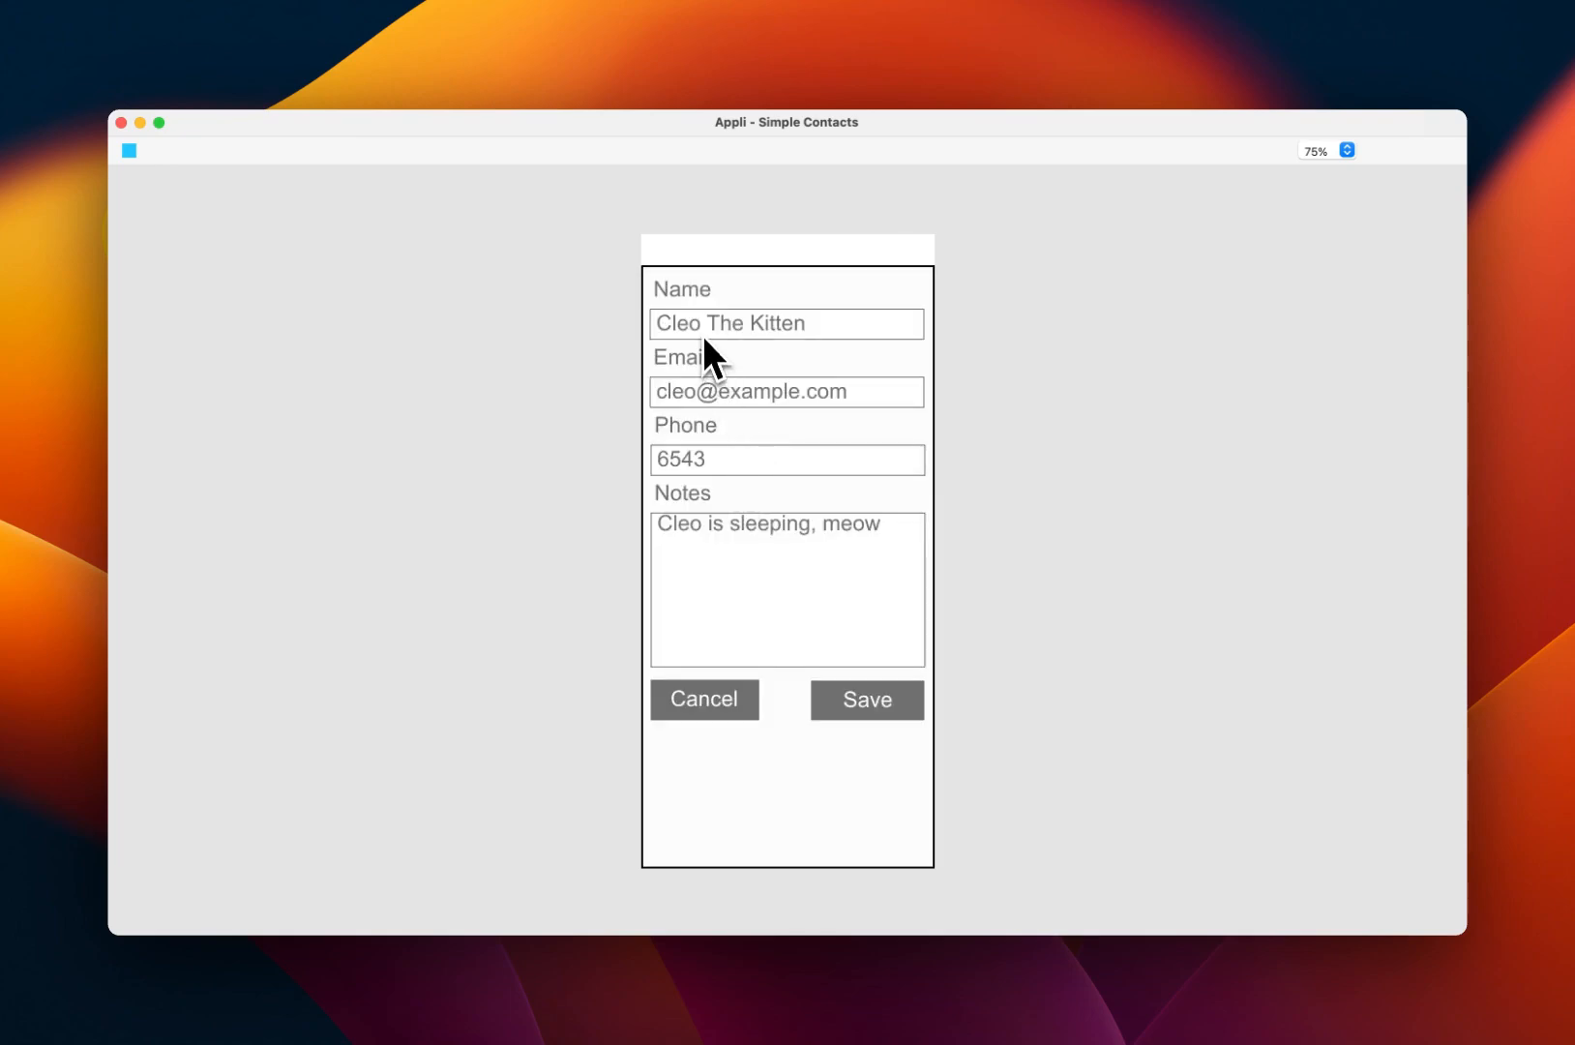
triple_click(865, 527)
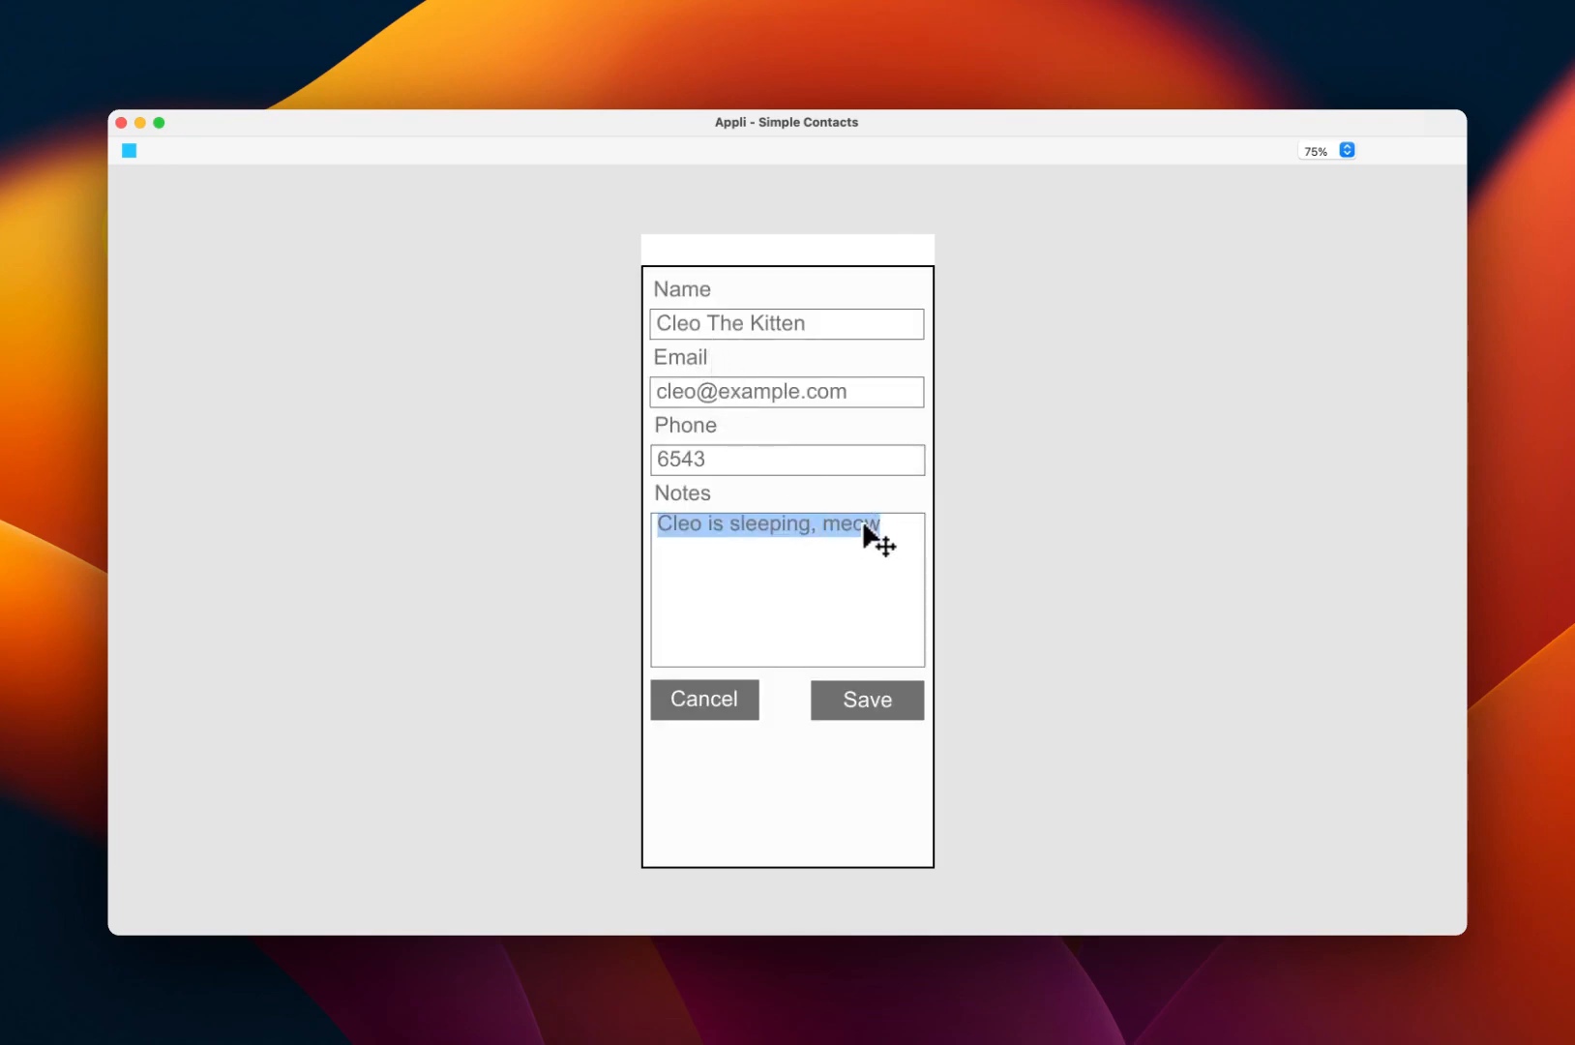
text(N)
key(BackSpace)
text(Cleo is a cute ki)
text(tten)
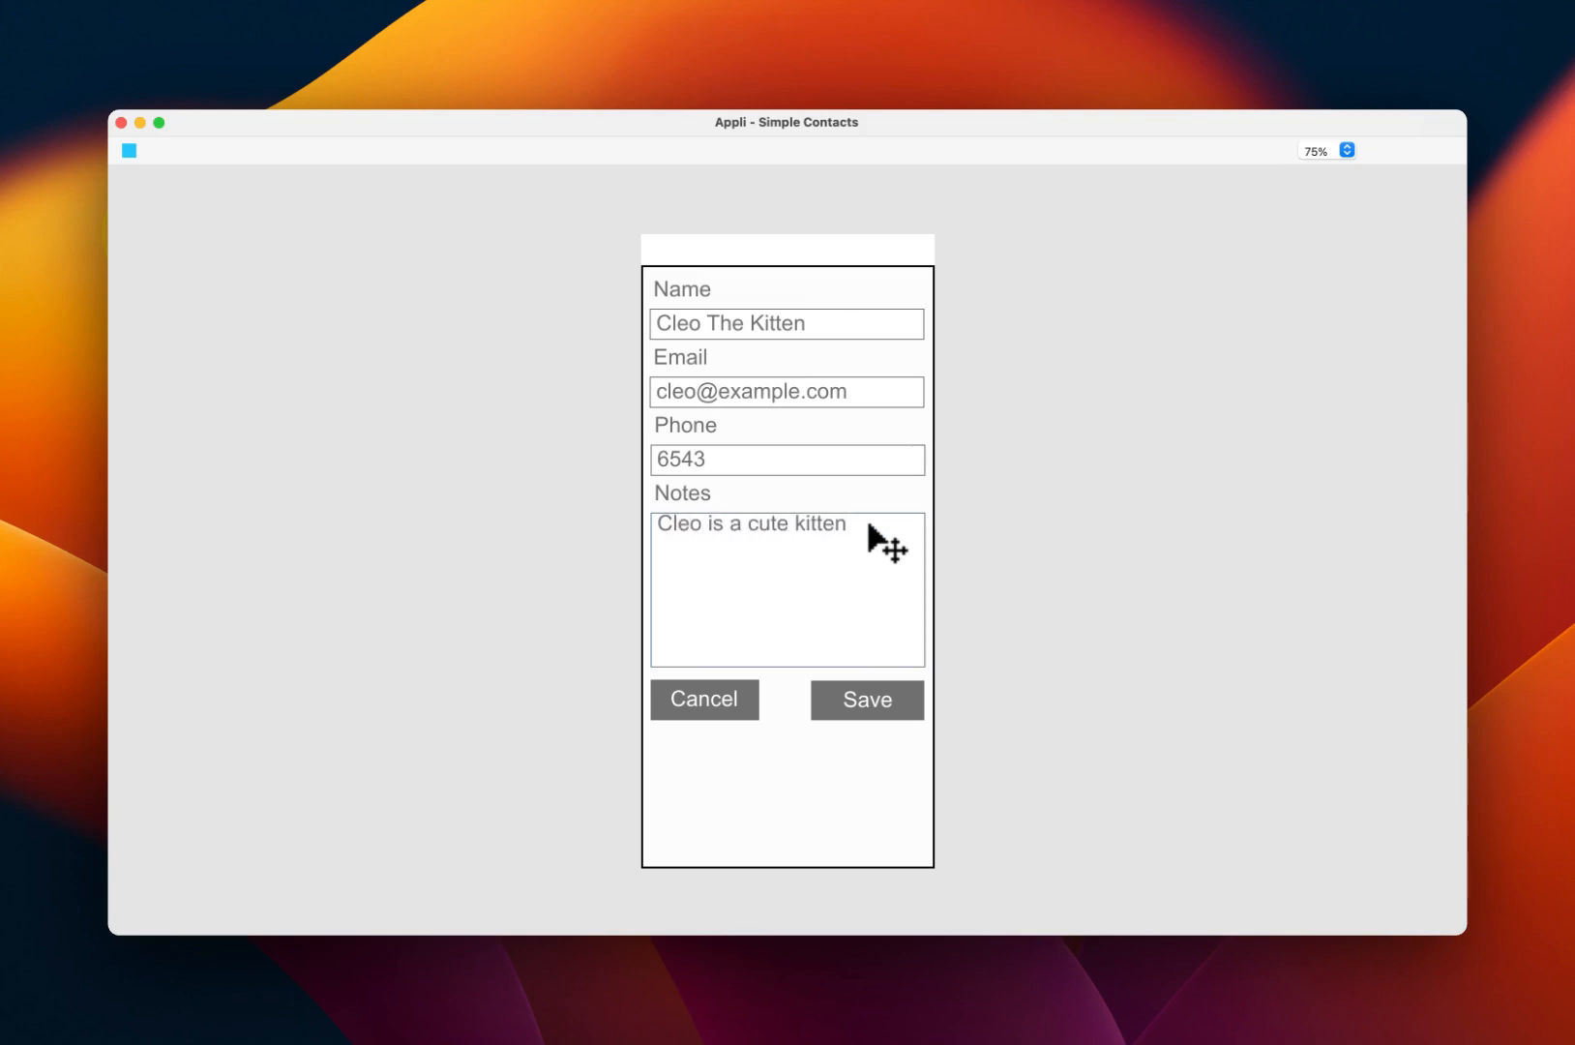
click(871, 704)
click(914, 329)
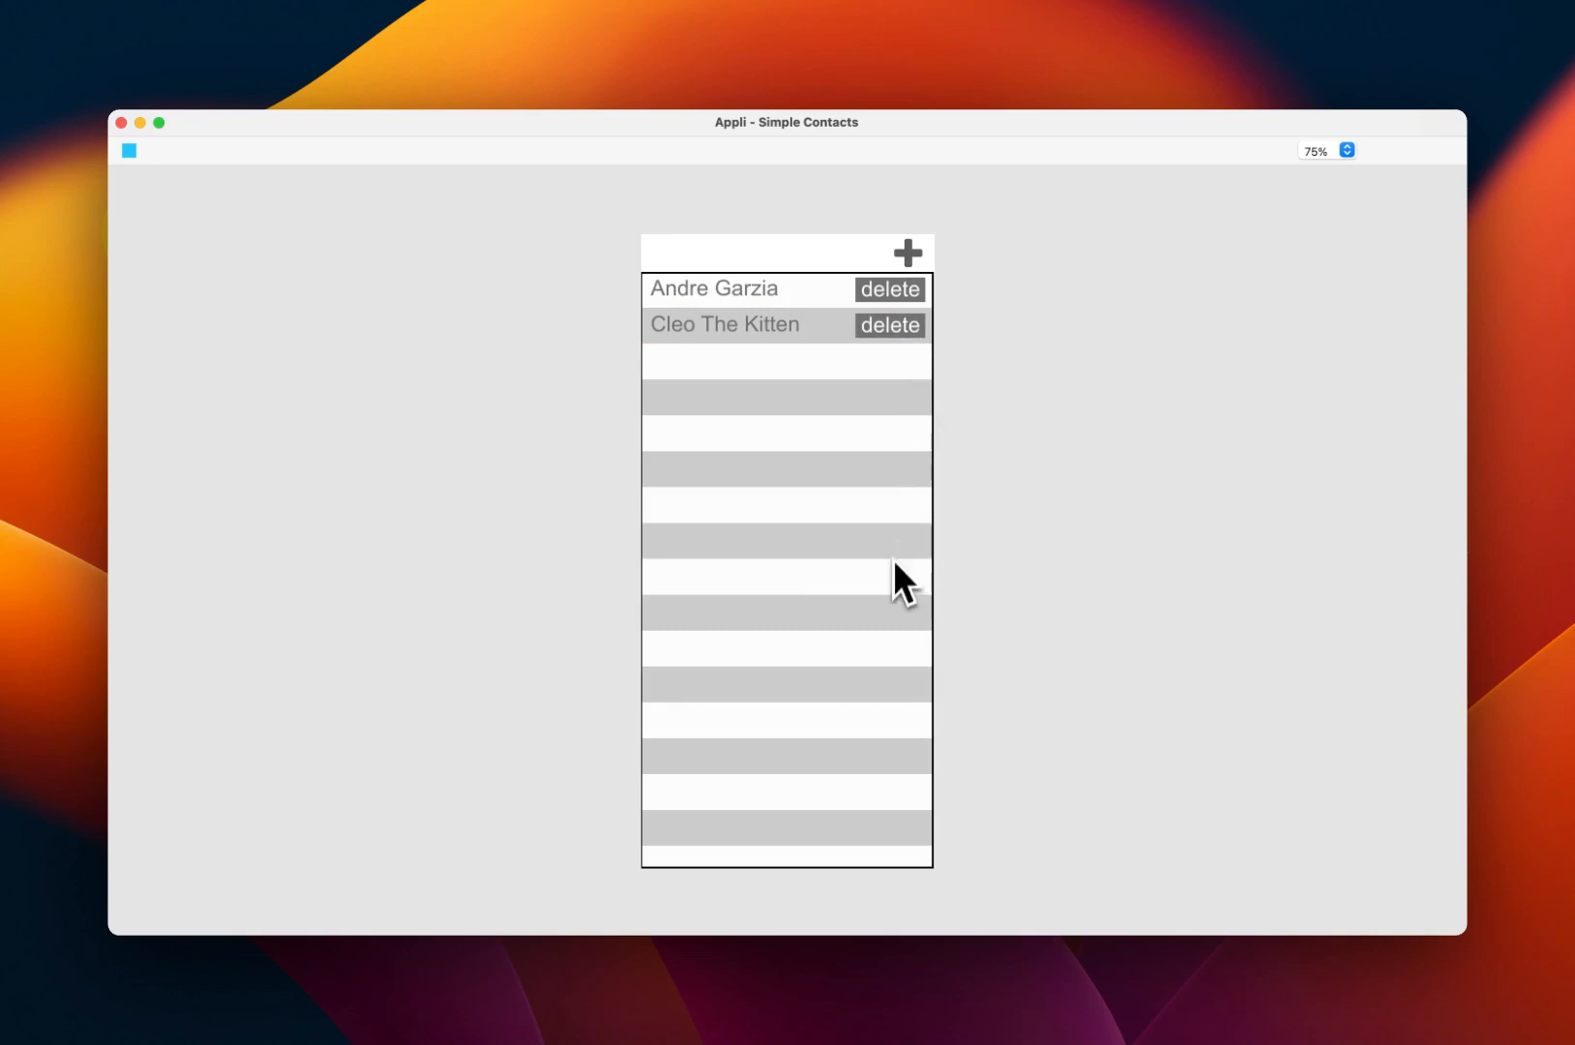
click(130, 151)
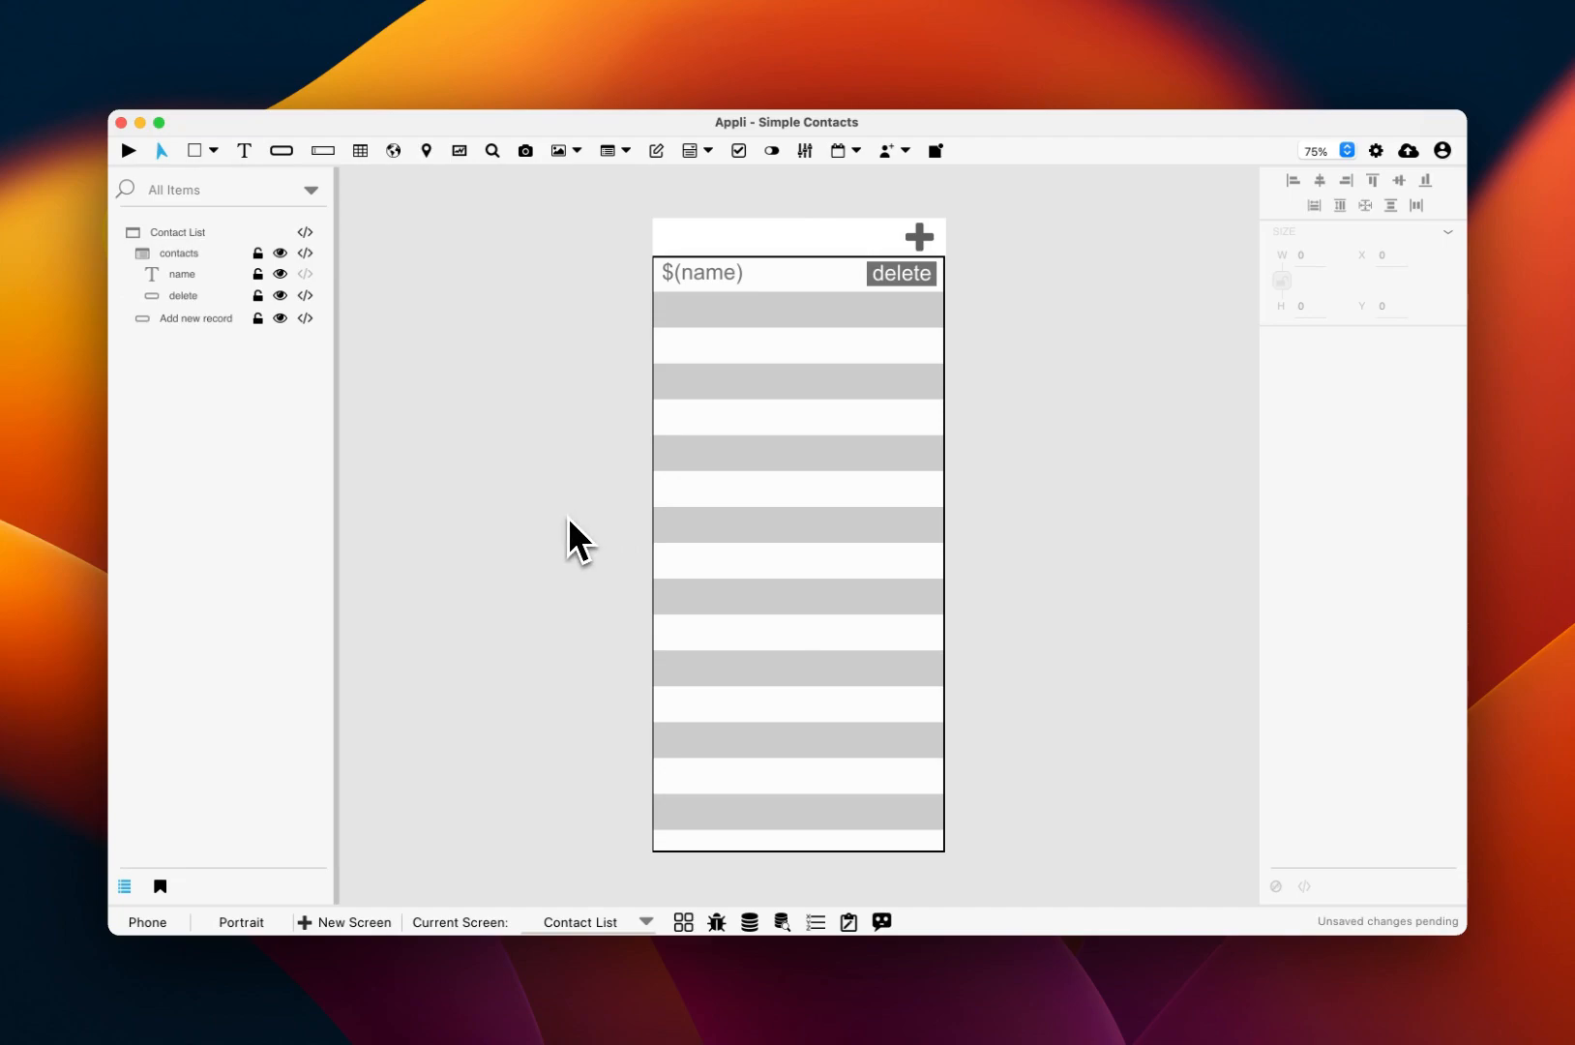
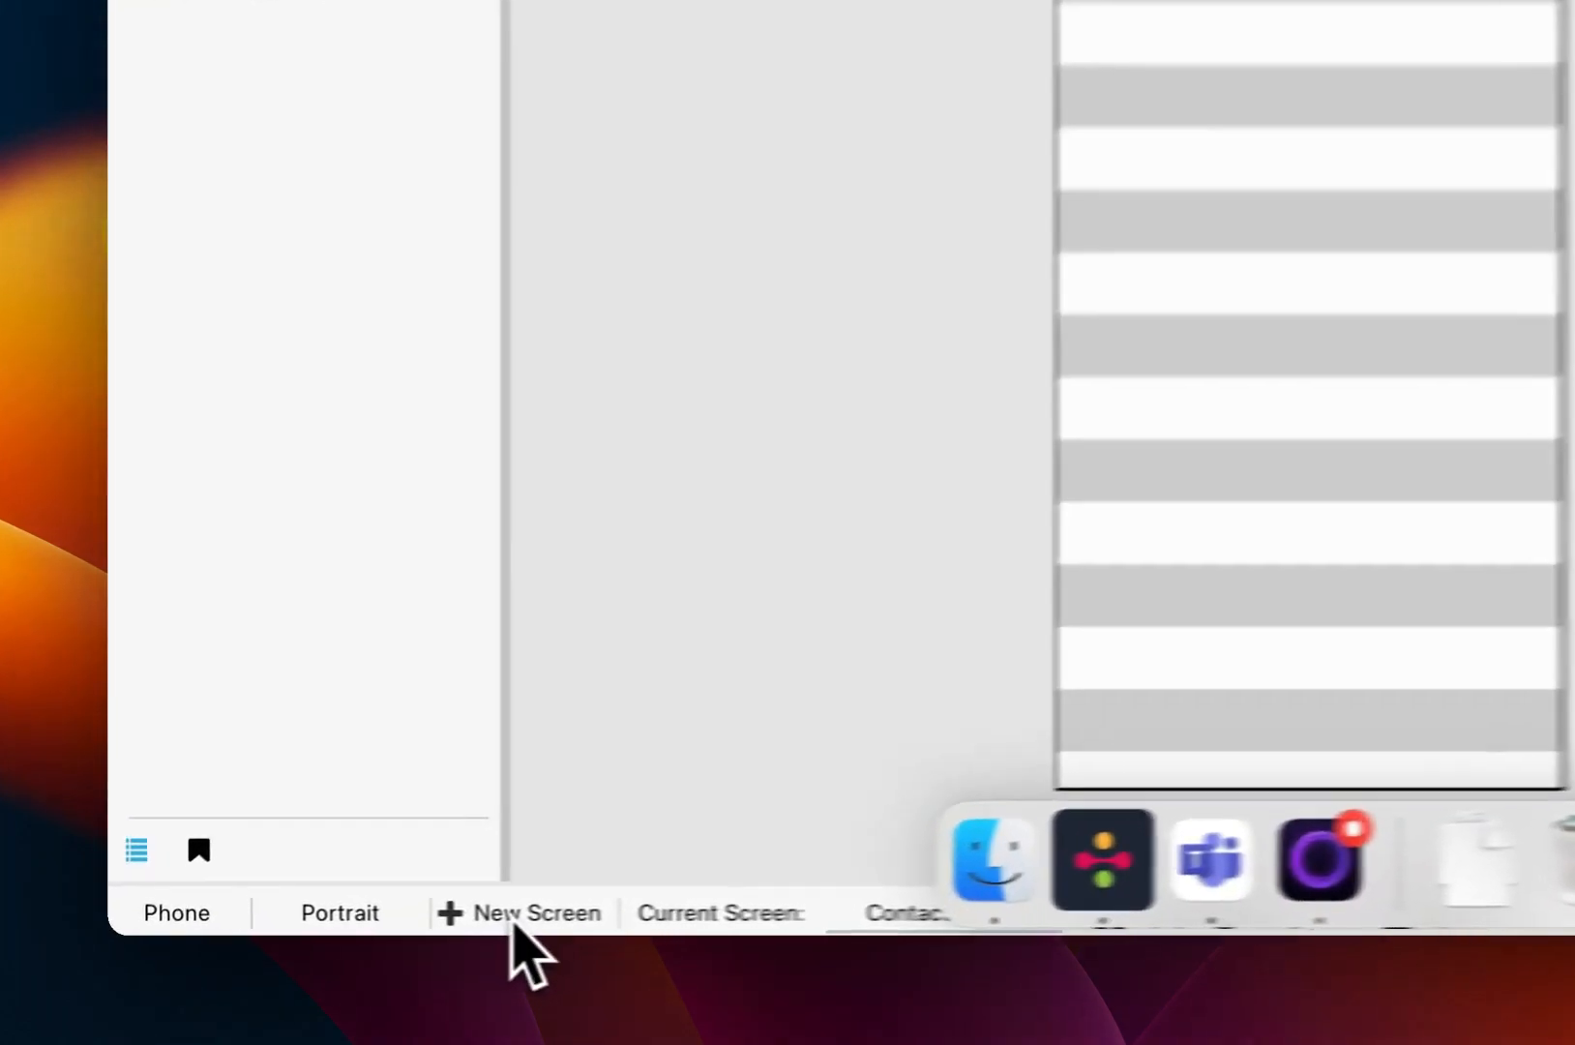
Step: Create a new screen named 'Faster Contact Form'
click(530, 914)
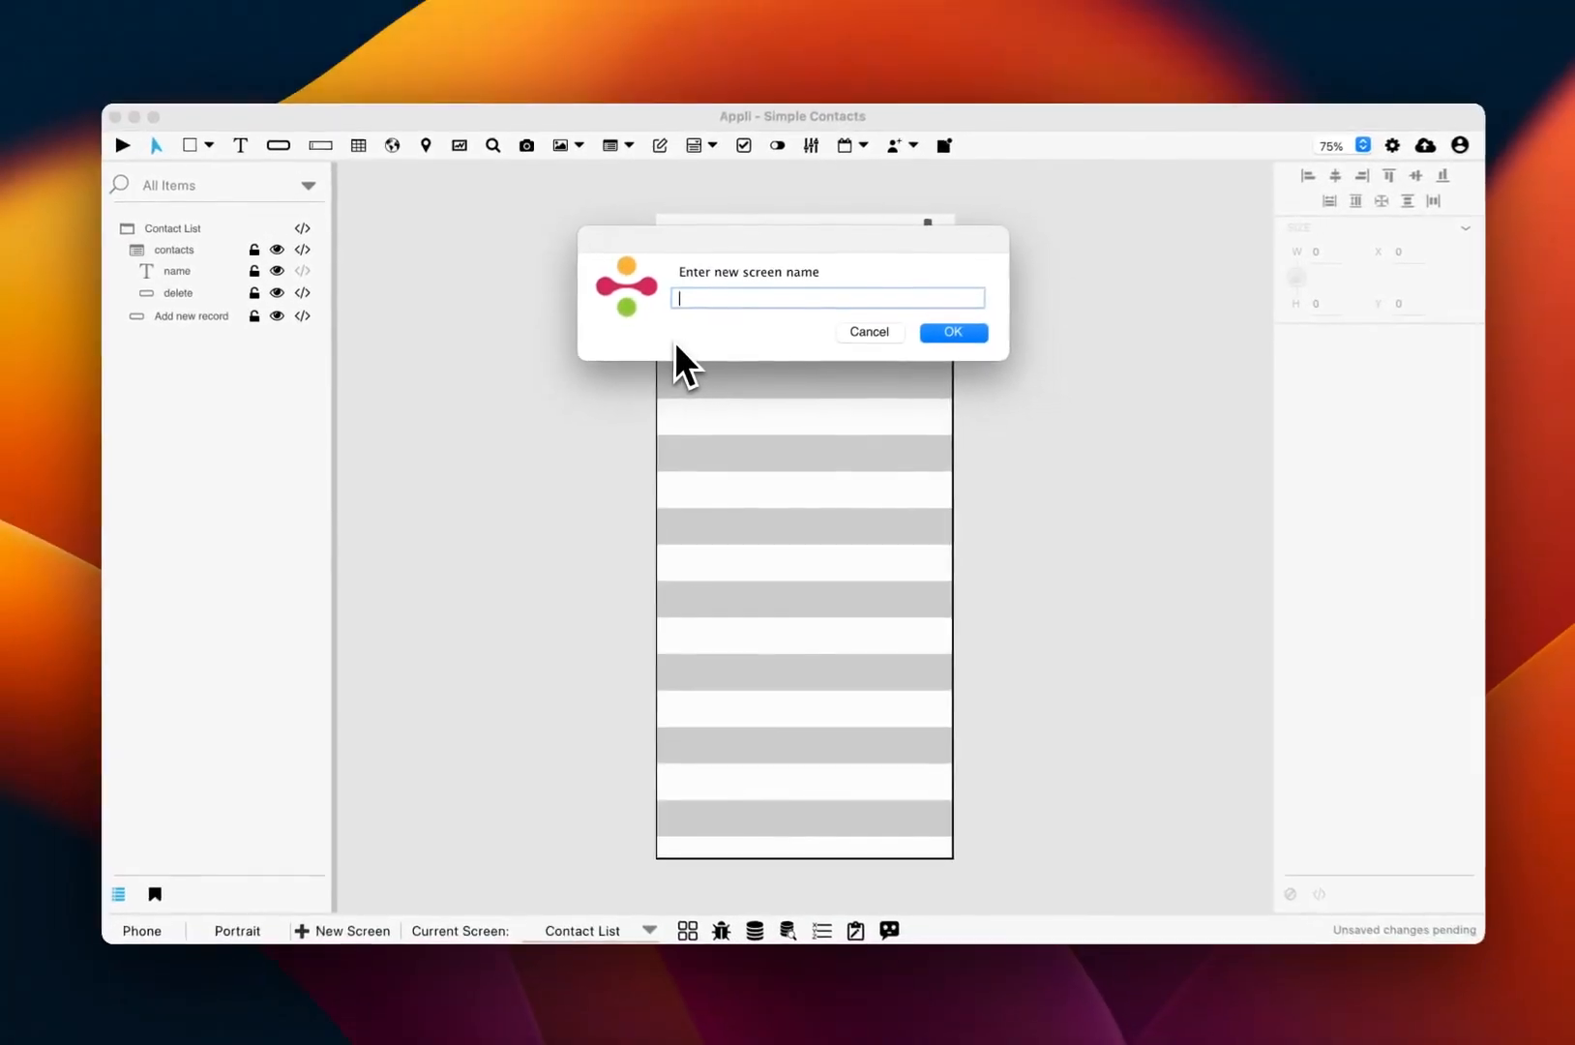
text(Faster Contact Fo)
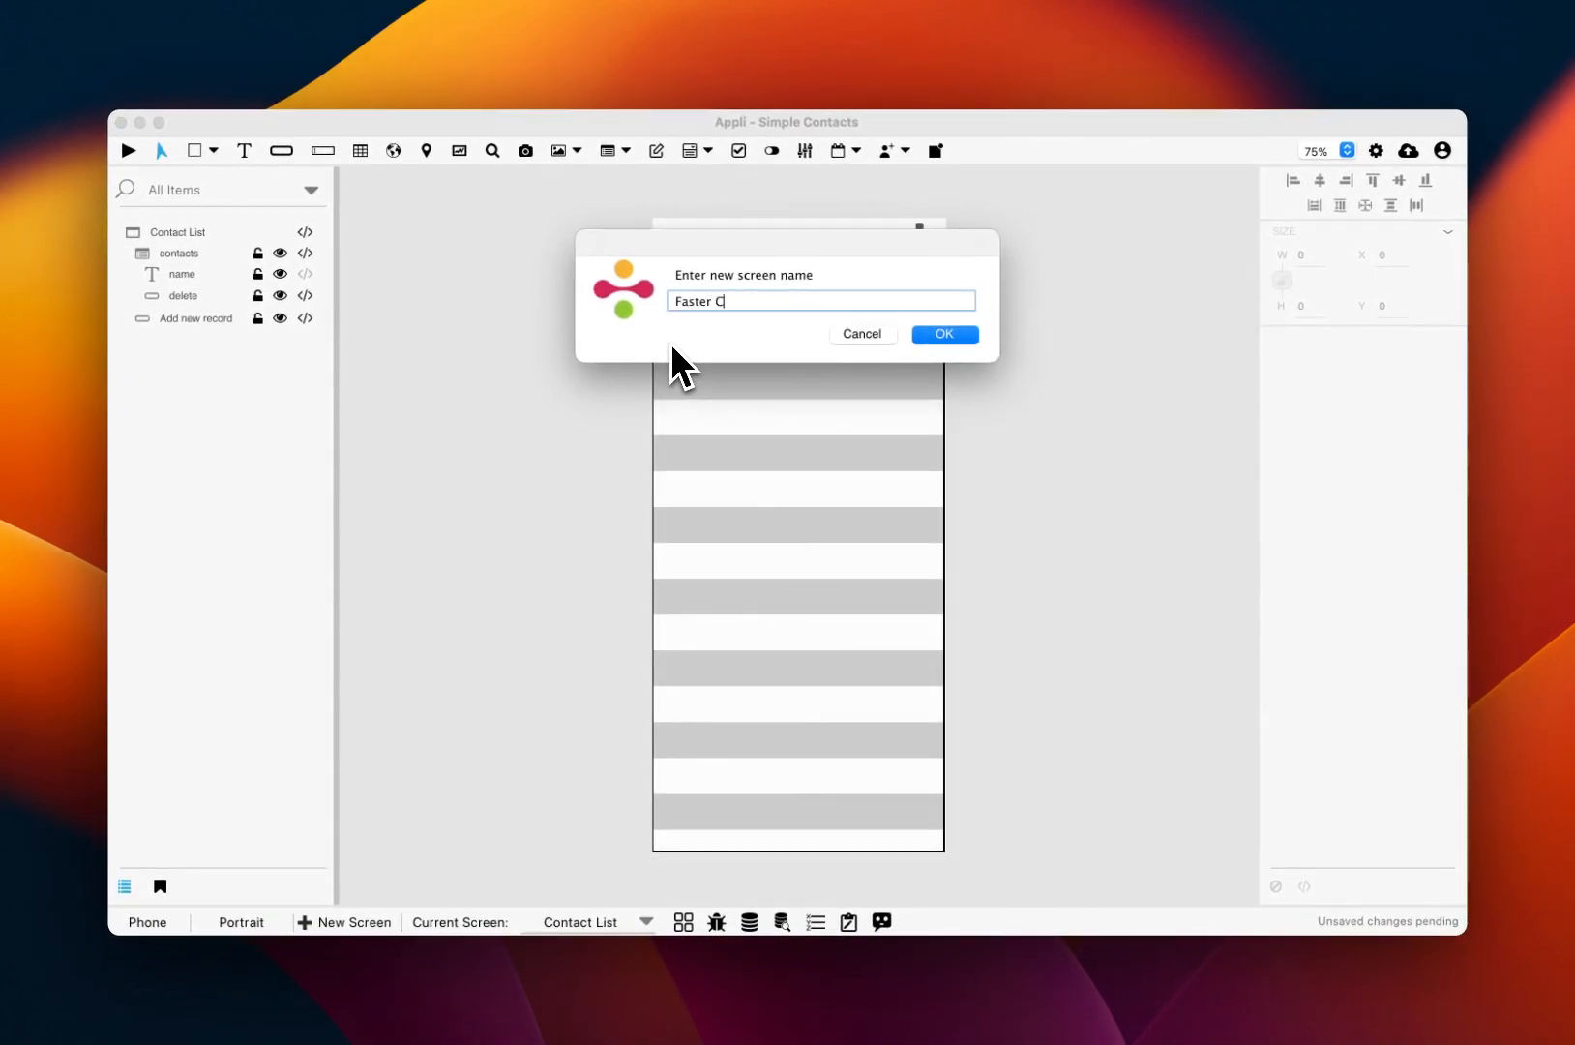
text(rm)
key(Return)
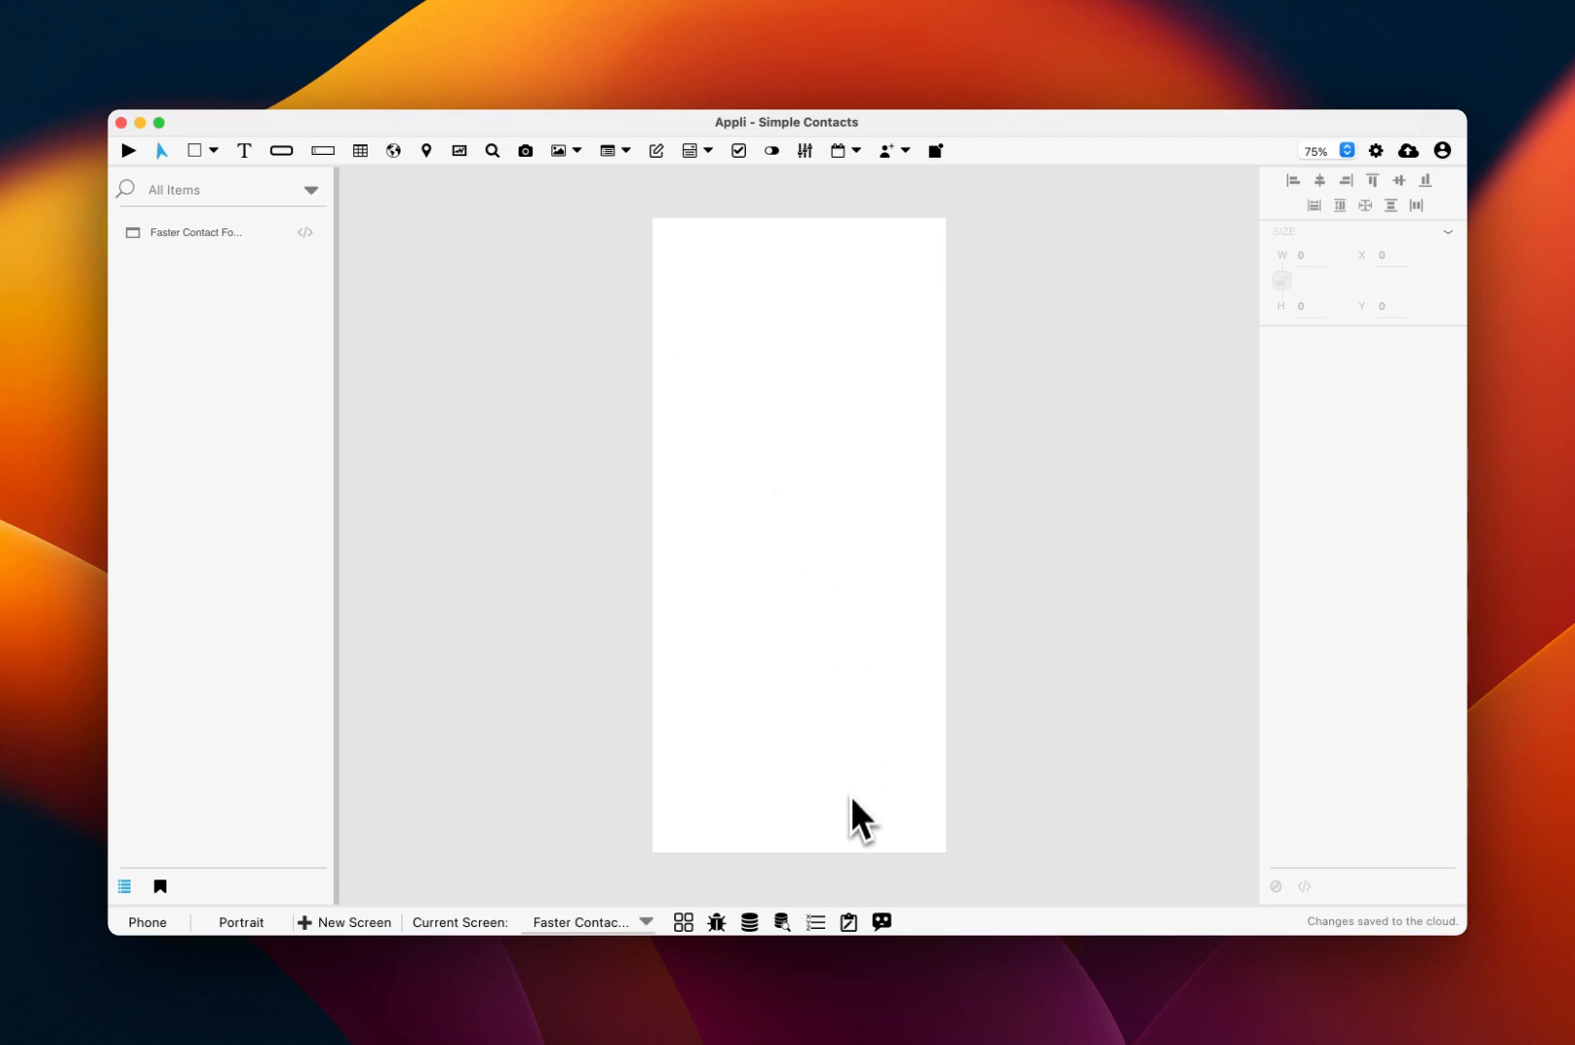
Step: Start a custom form named Contact in the Form Builder
click(849, 922)
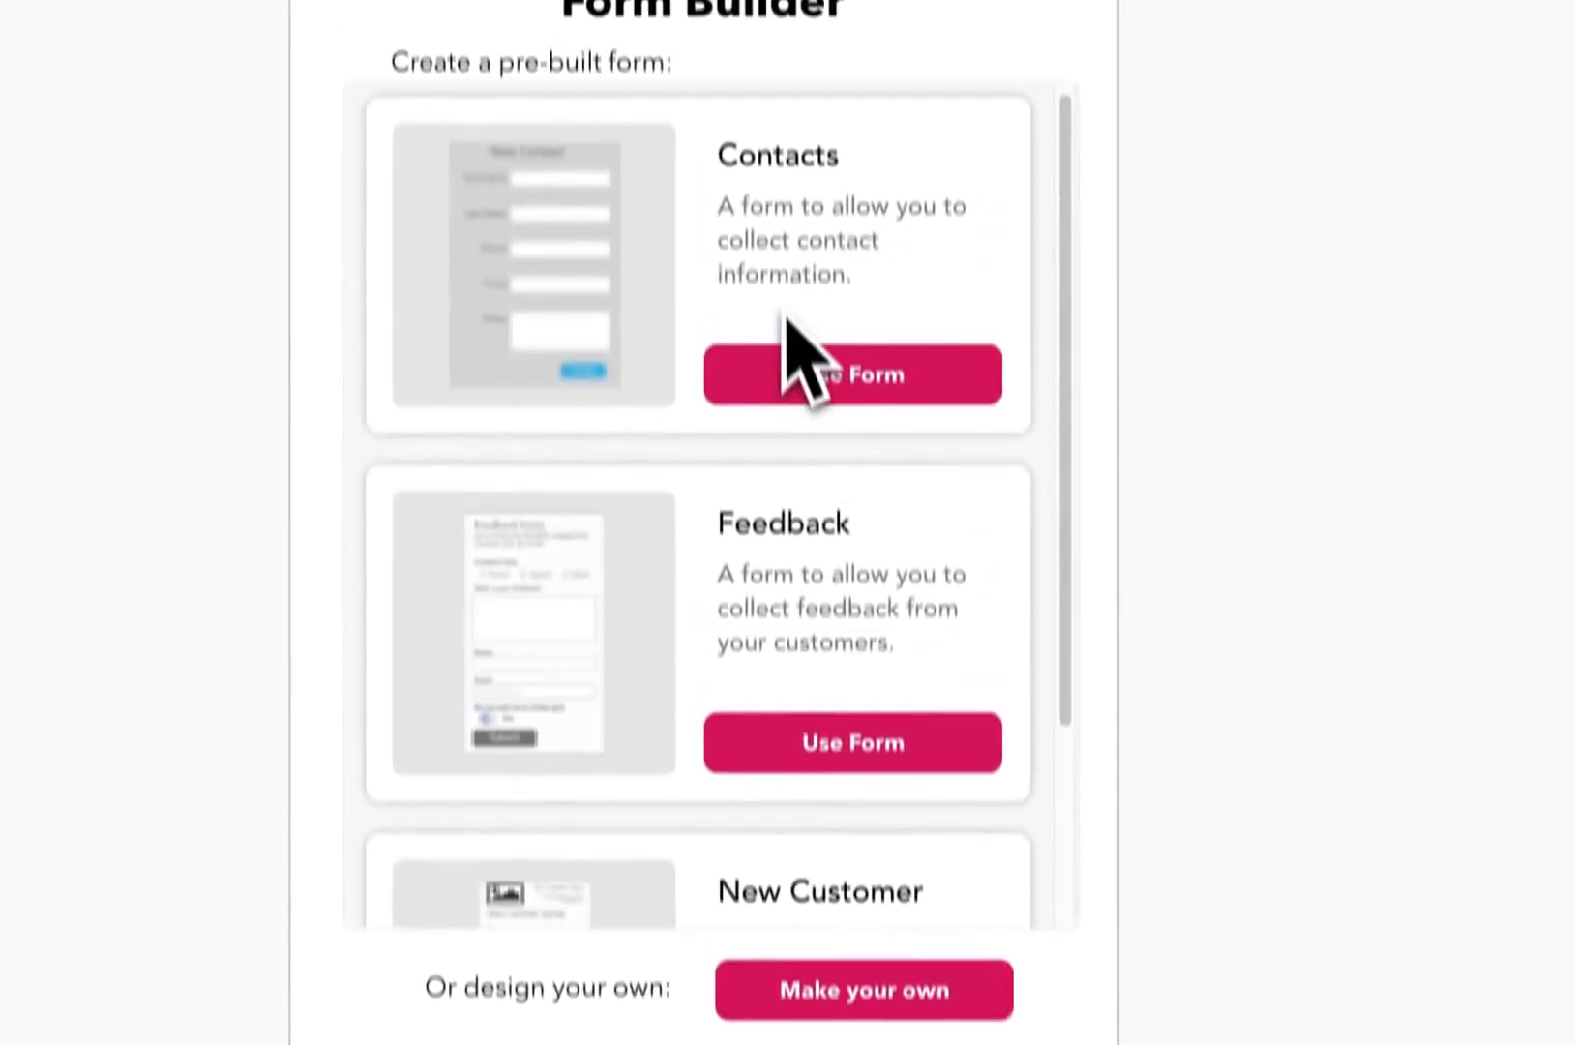
scroll(774, 366, down, 5)
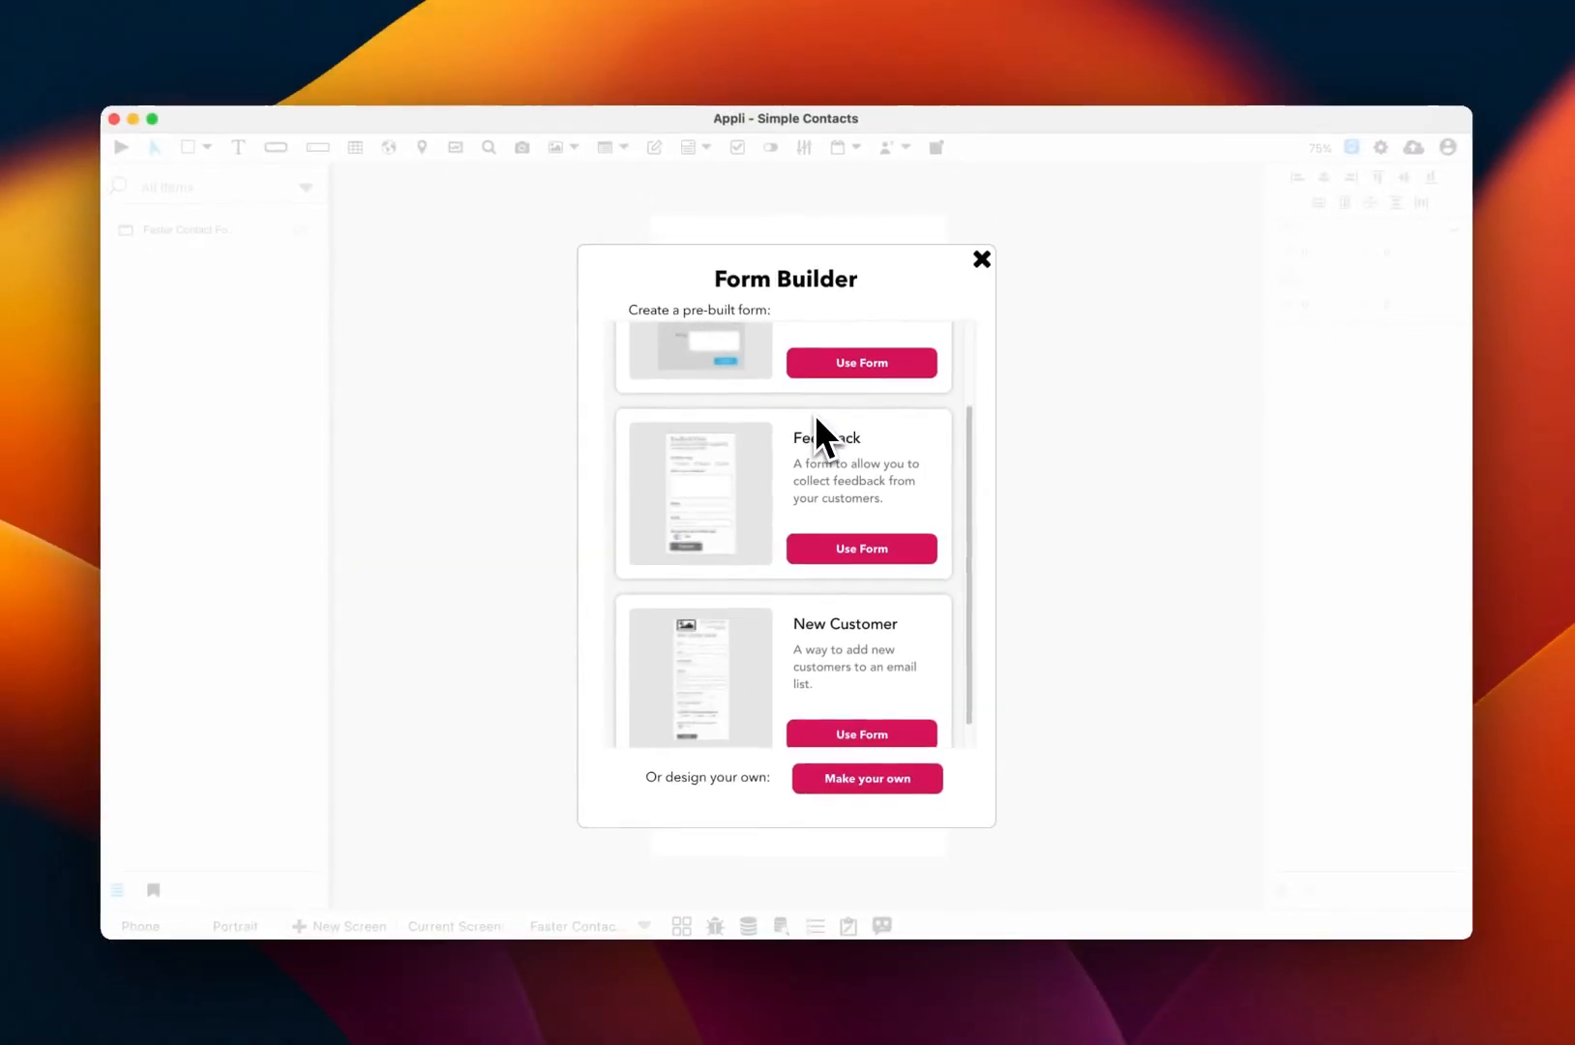
scroll(774, 365, up, 1)
scroll(816, 418, up, 3)
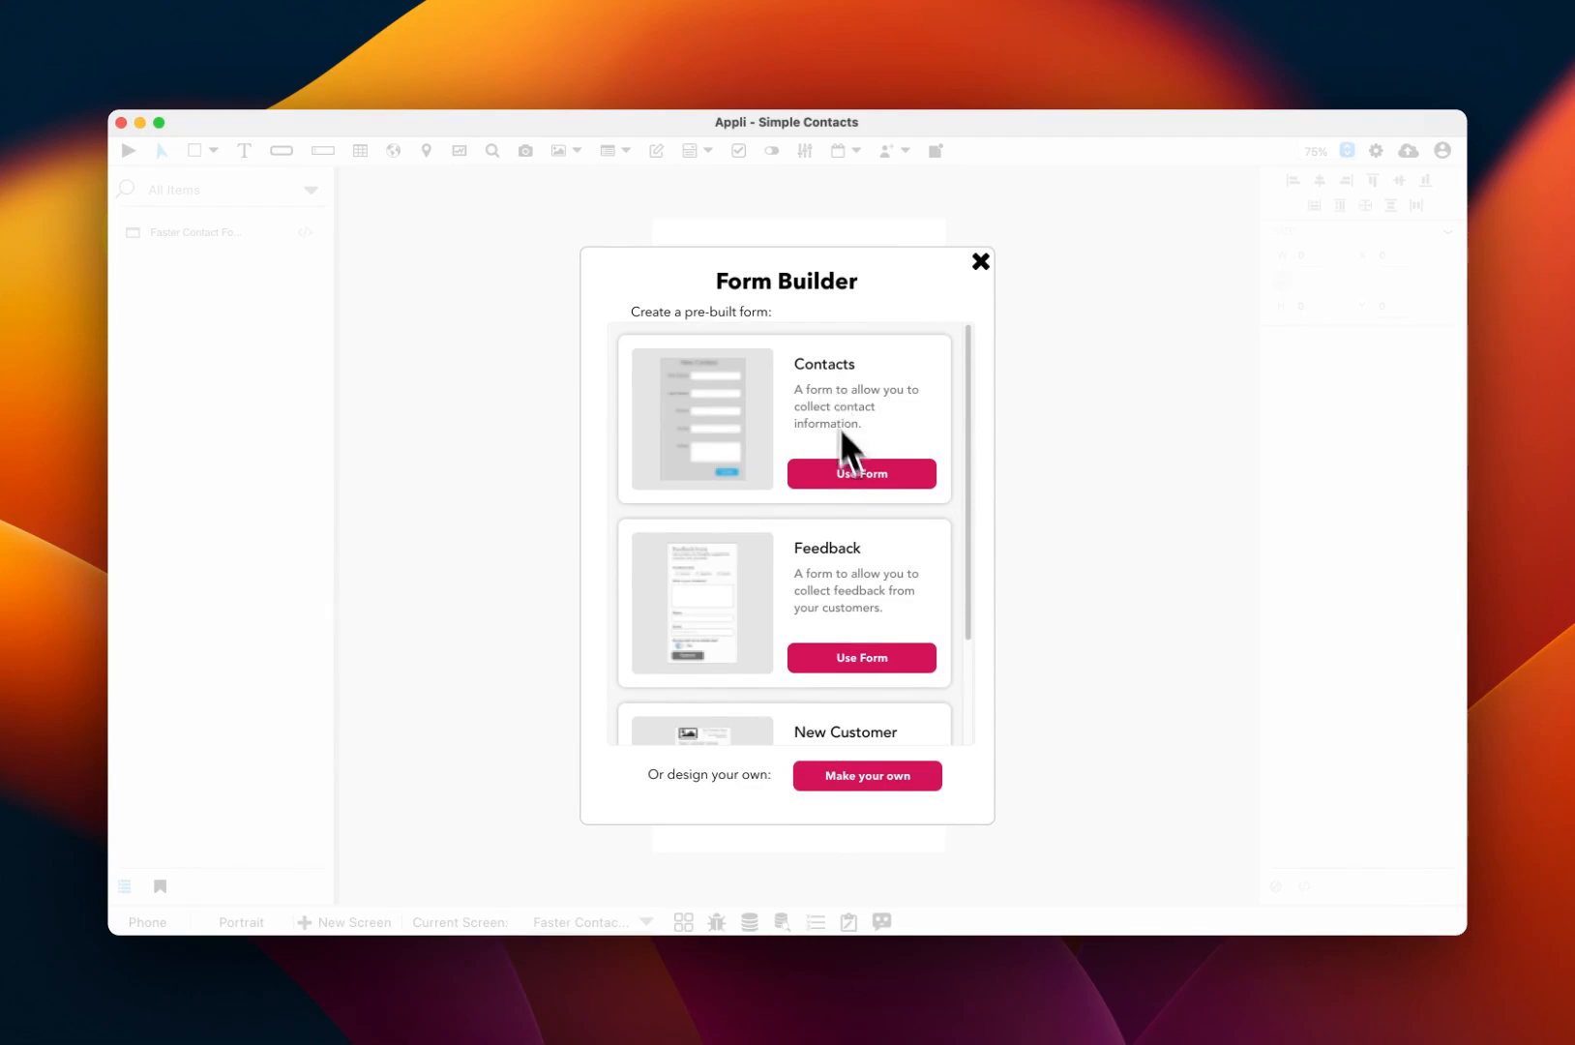
click(864, 774)
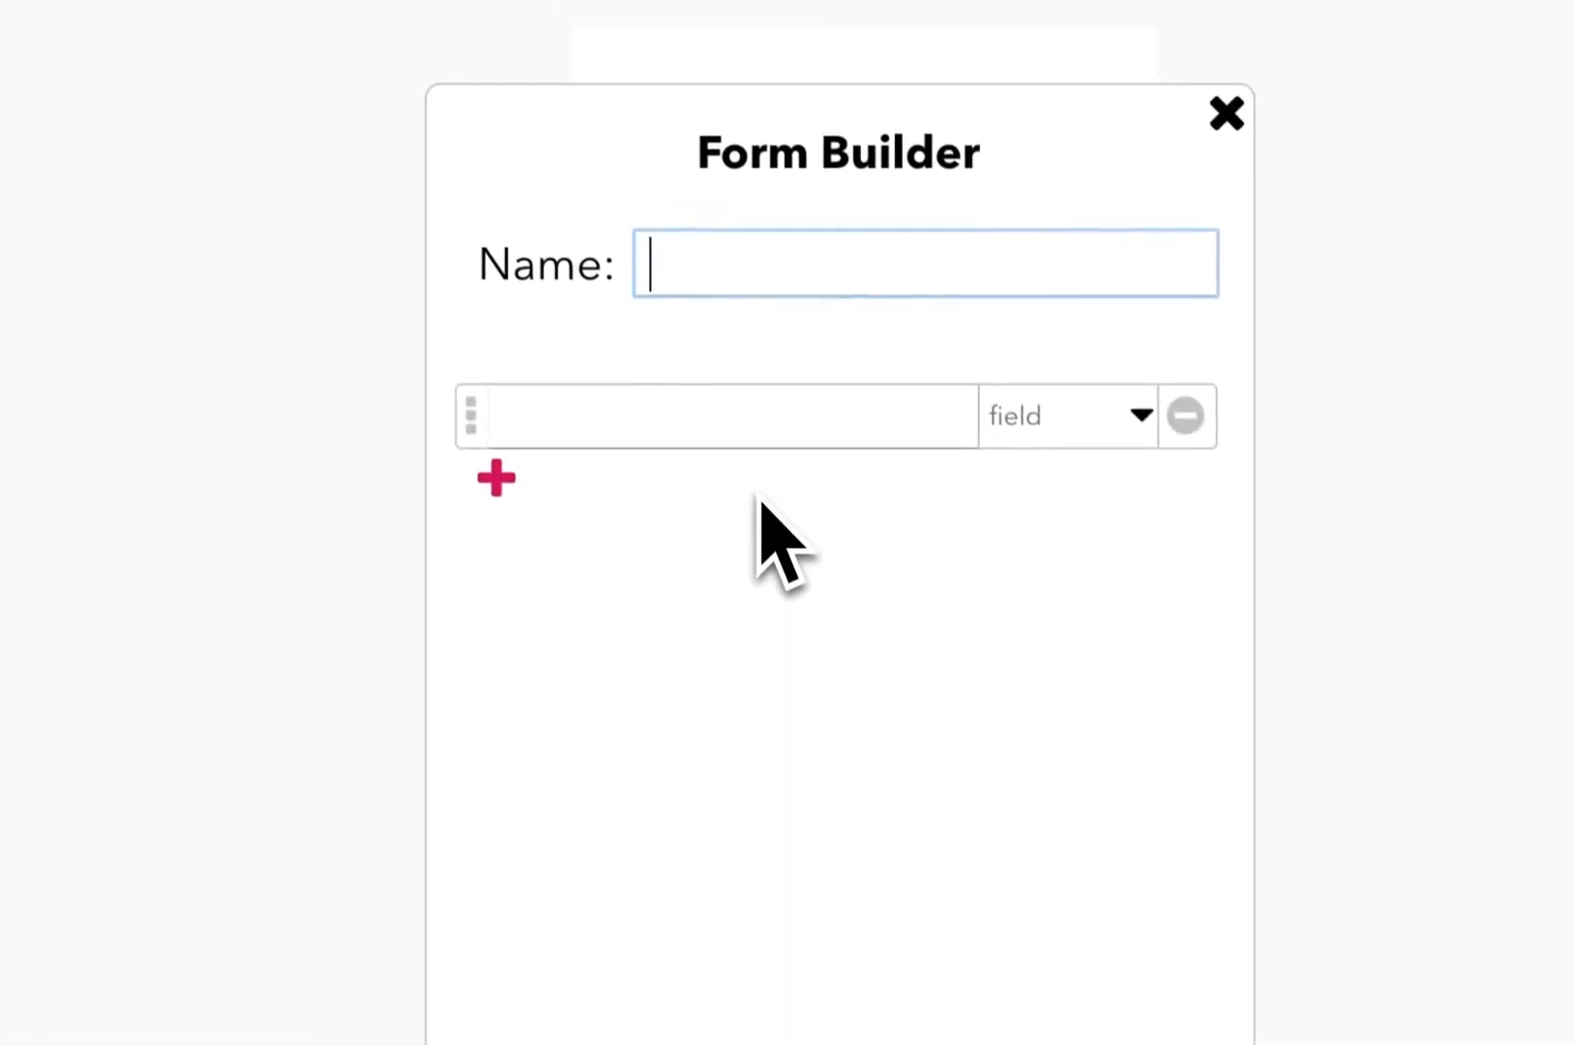
text(C)
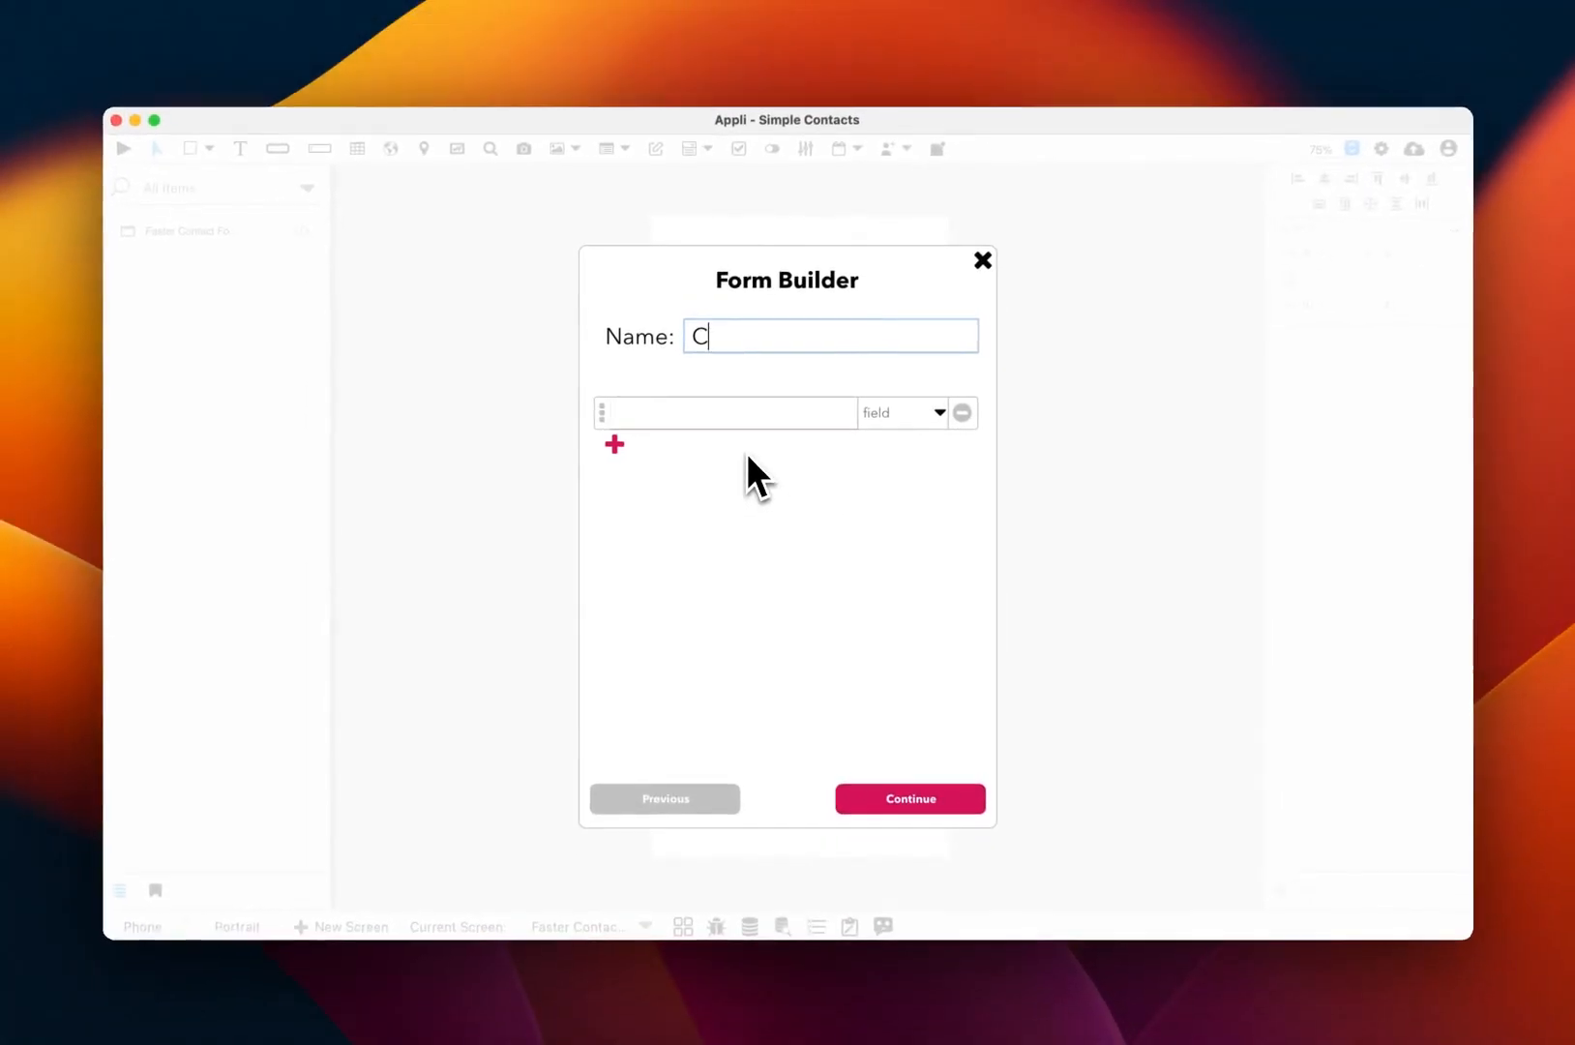
text(ontact)
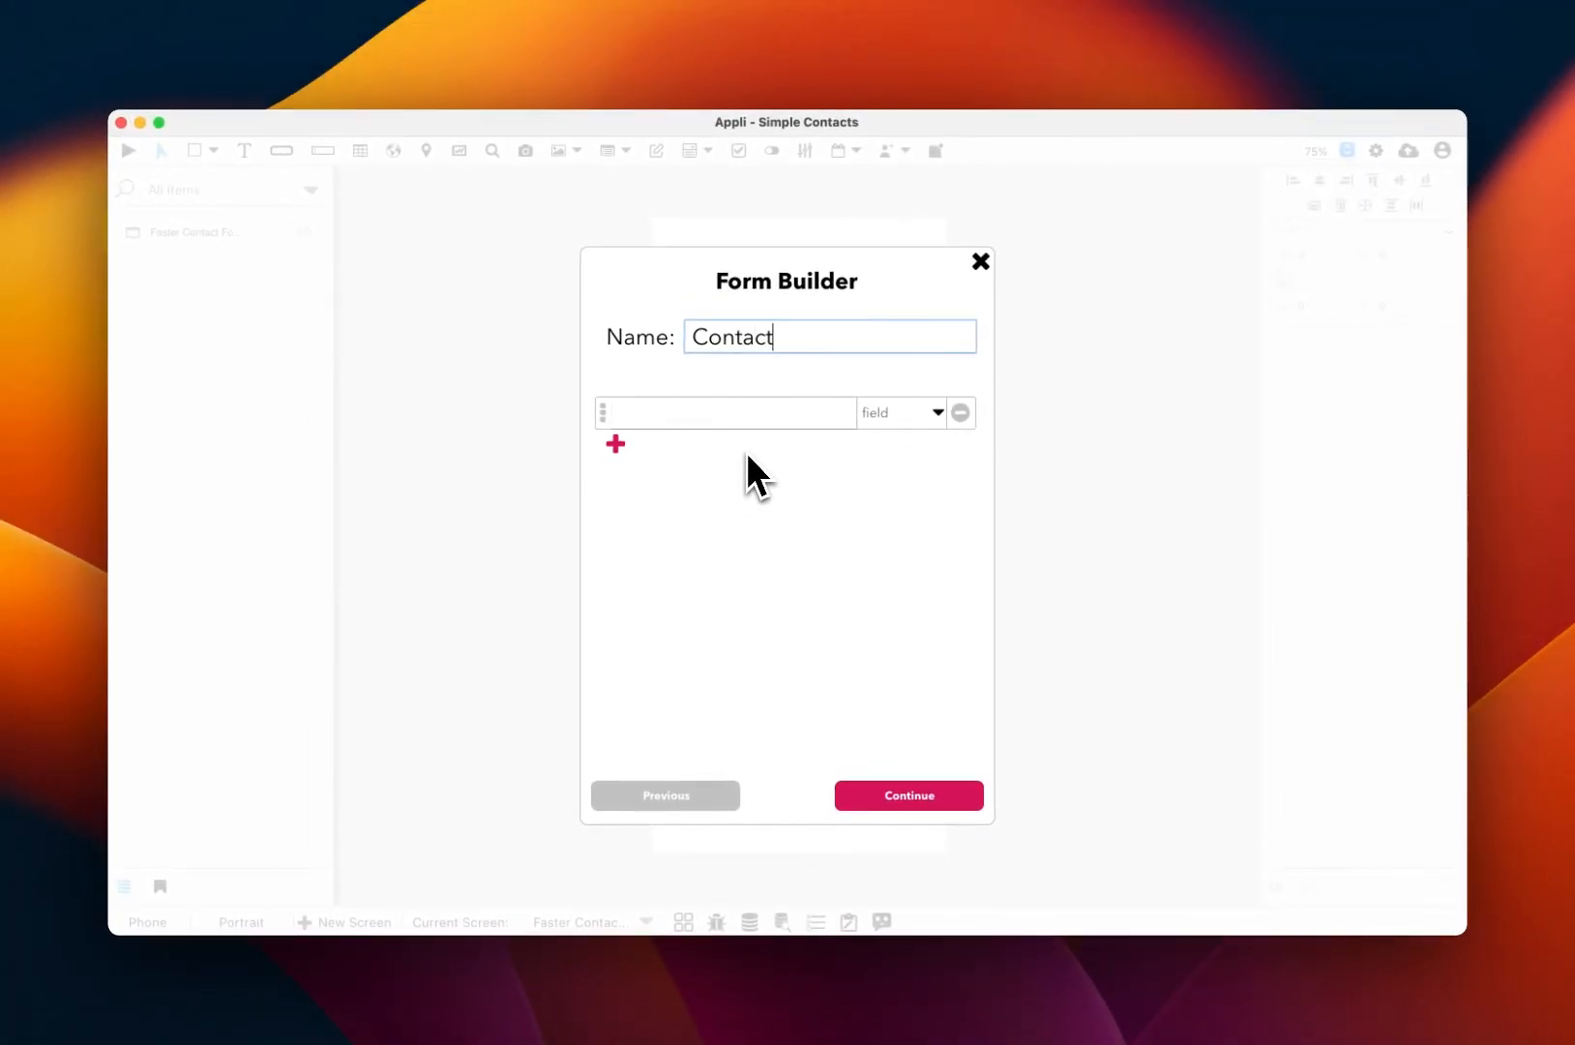
Step: Add Name, Phone, Email and Notes fields to the Contact form and continue
click(722, 418)
text(Name)
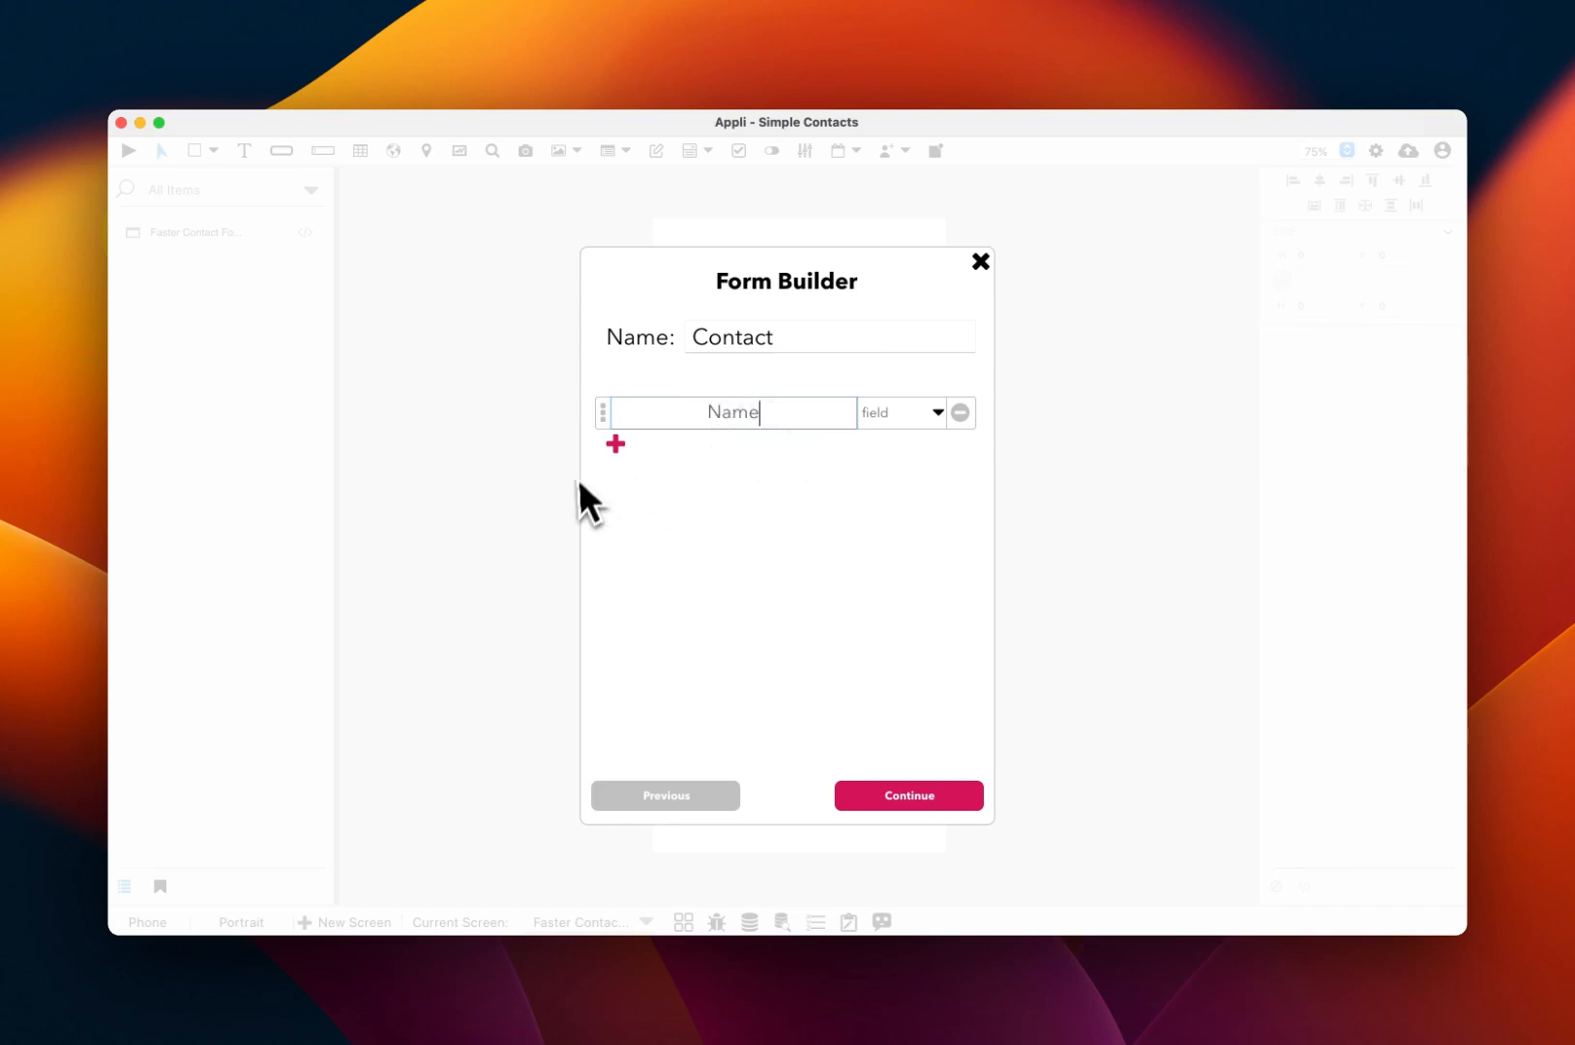
click(616, 444)
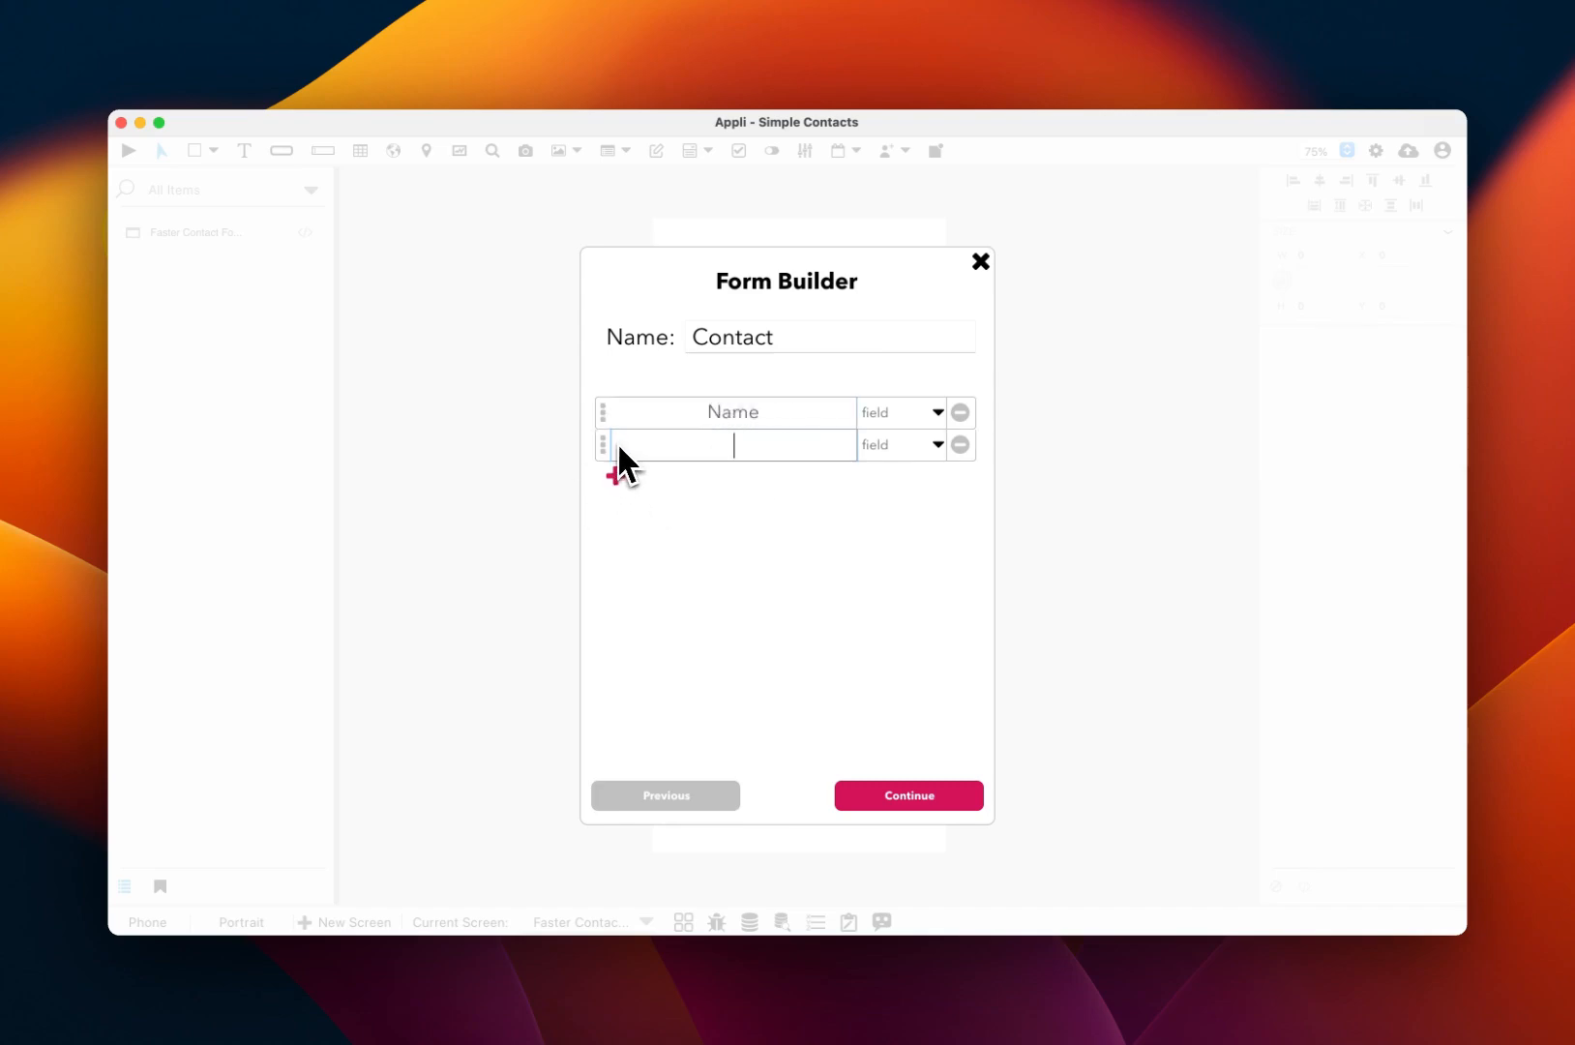
text(Phone)
click(615, 476)
text(Ema)
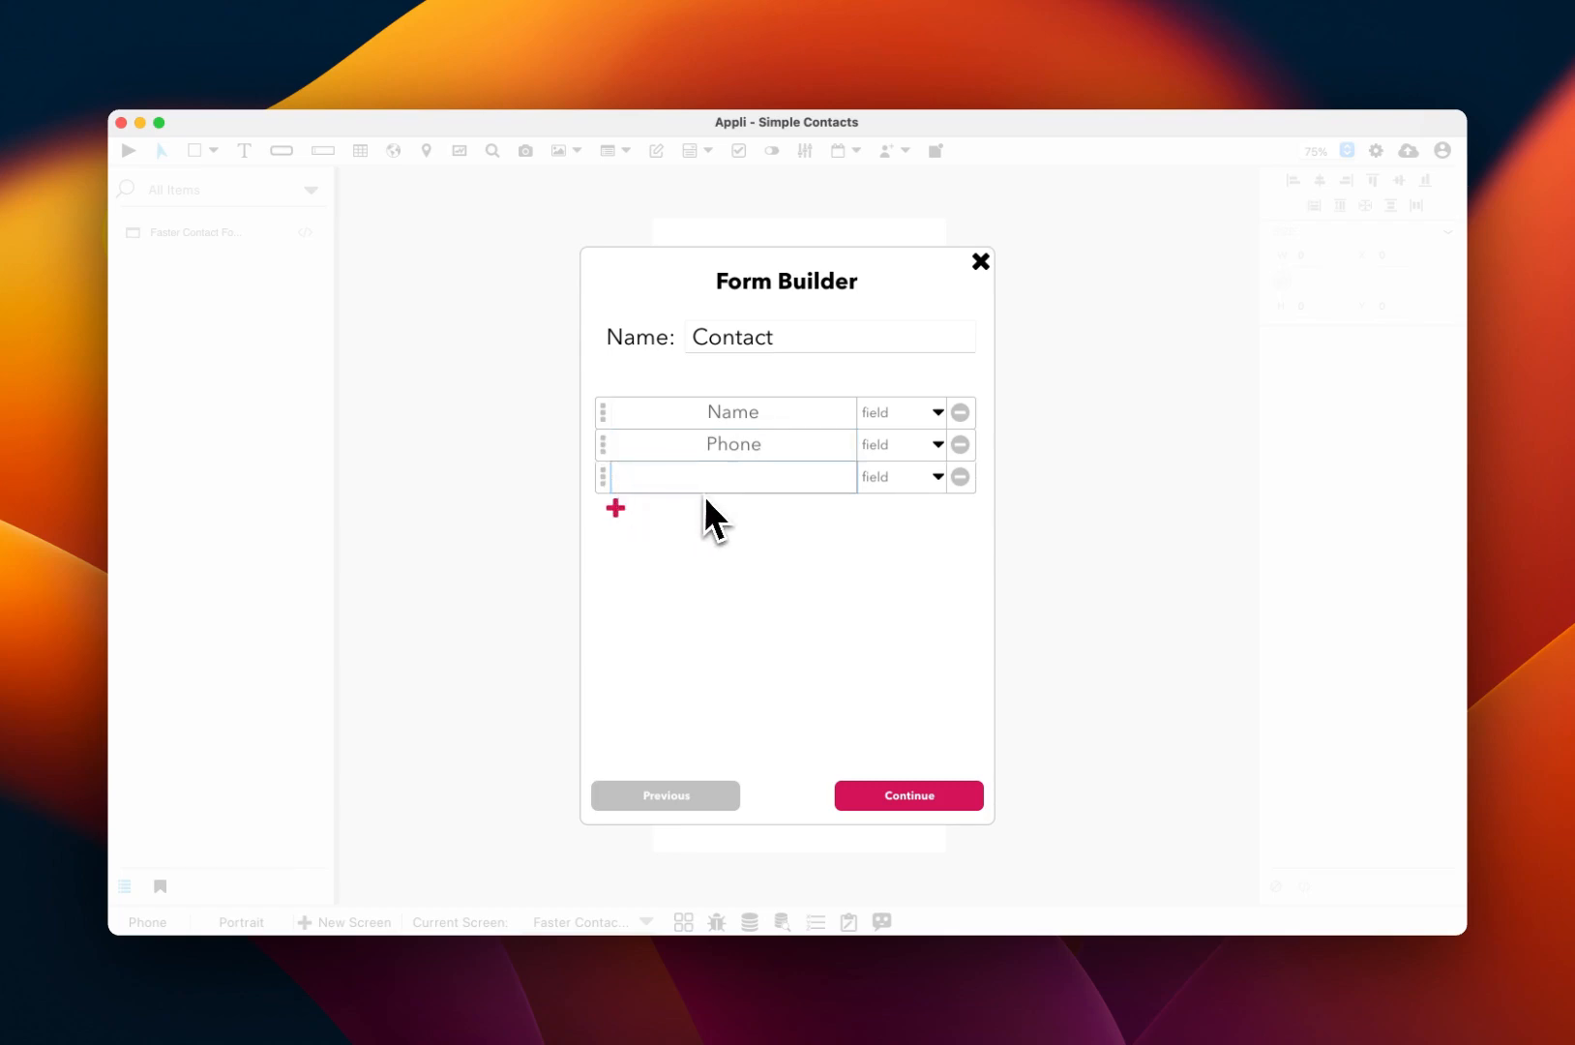
text(il)
click(615, 506)
text(Notes)
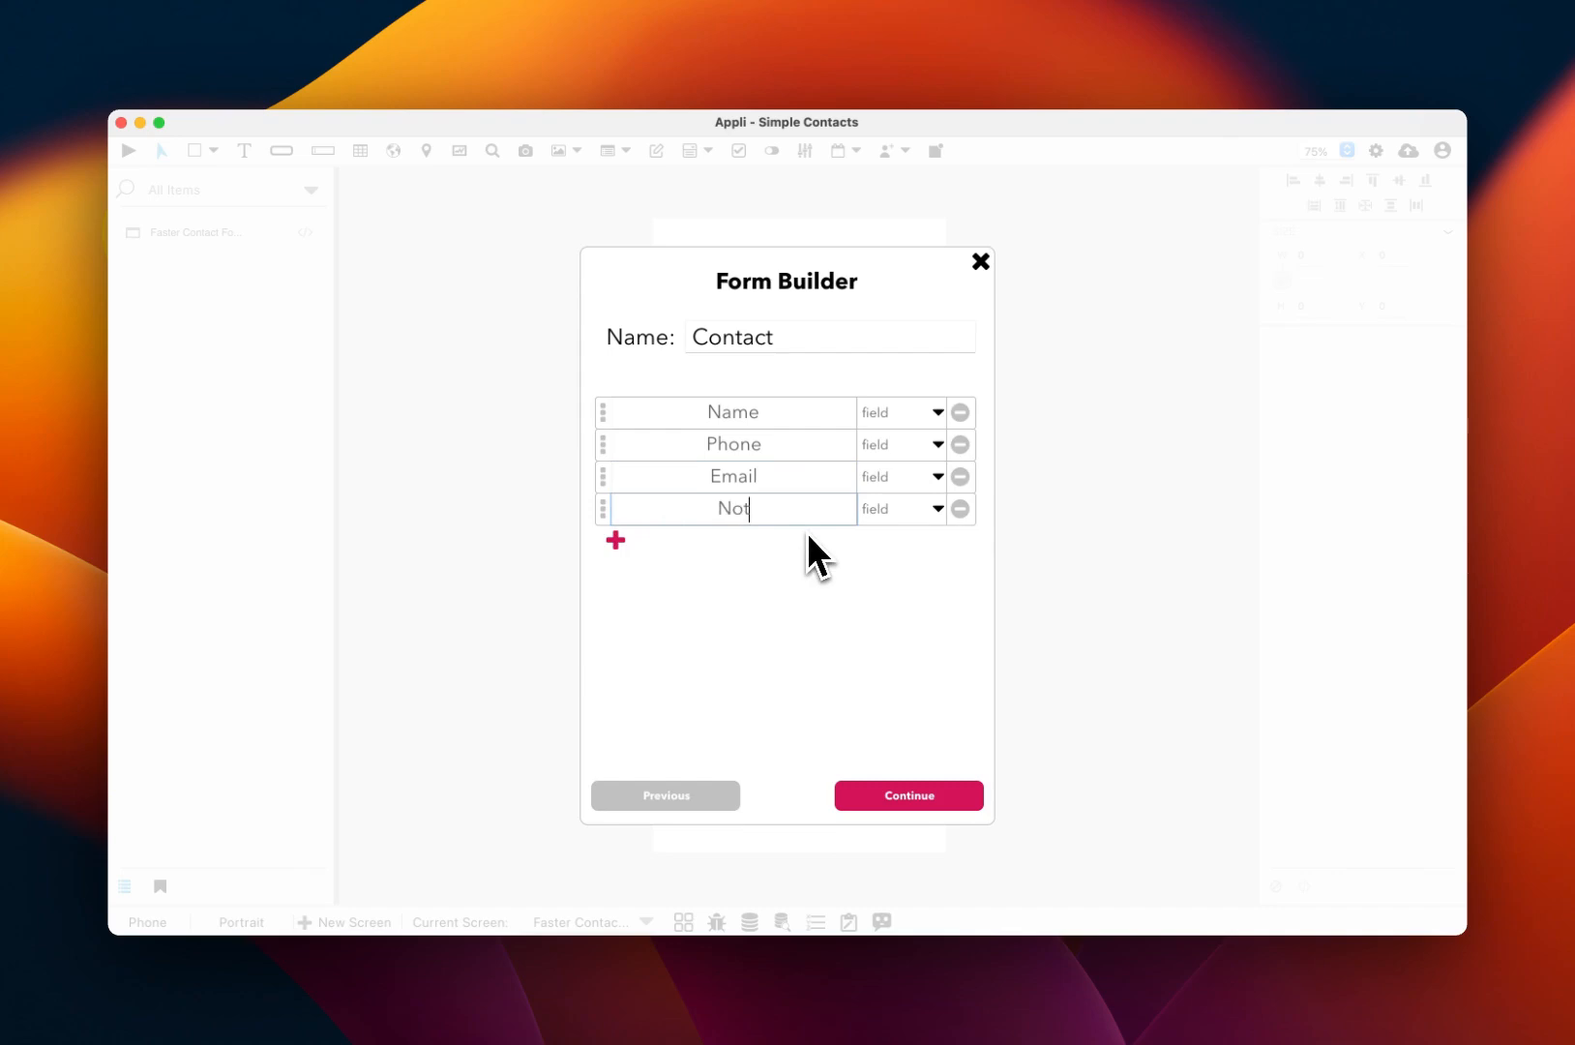
click(956, 793)
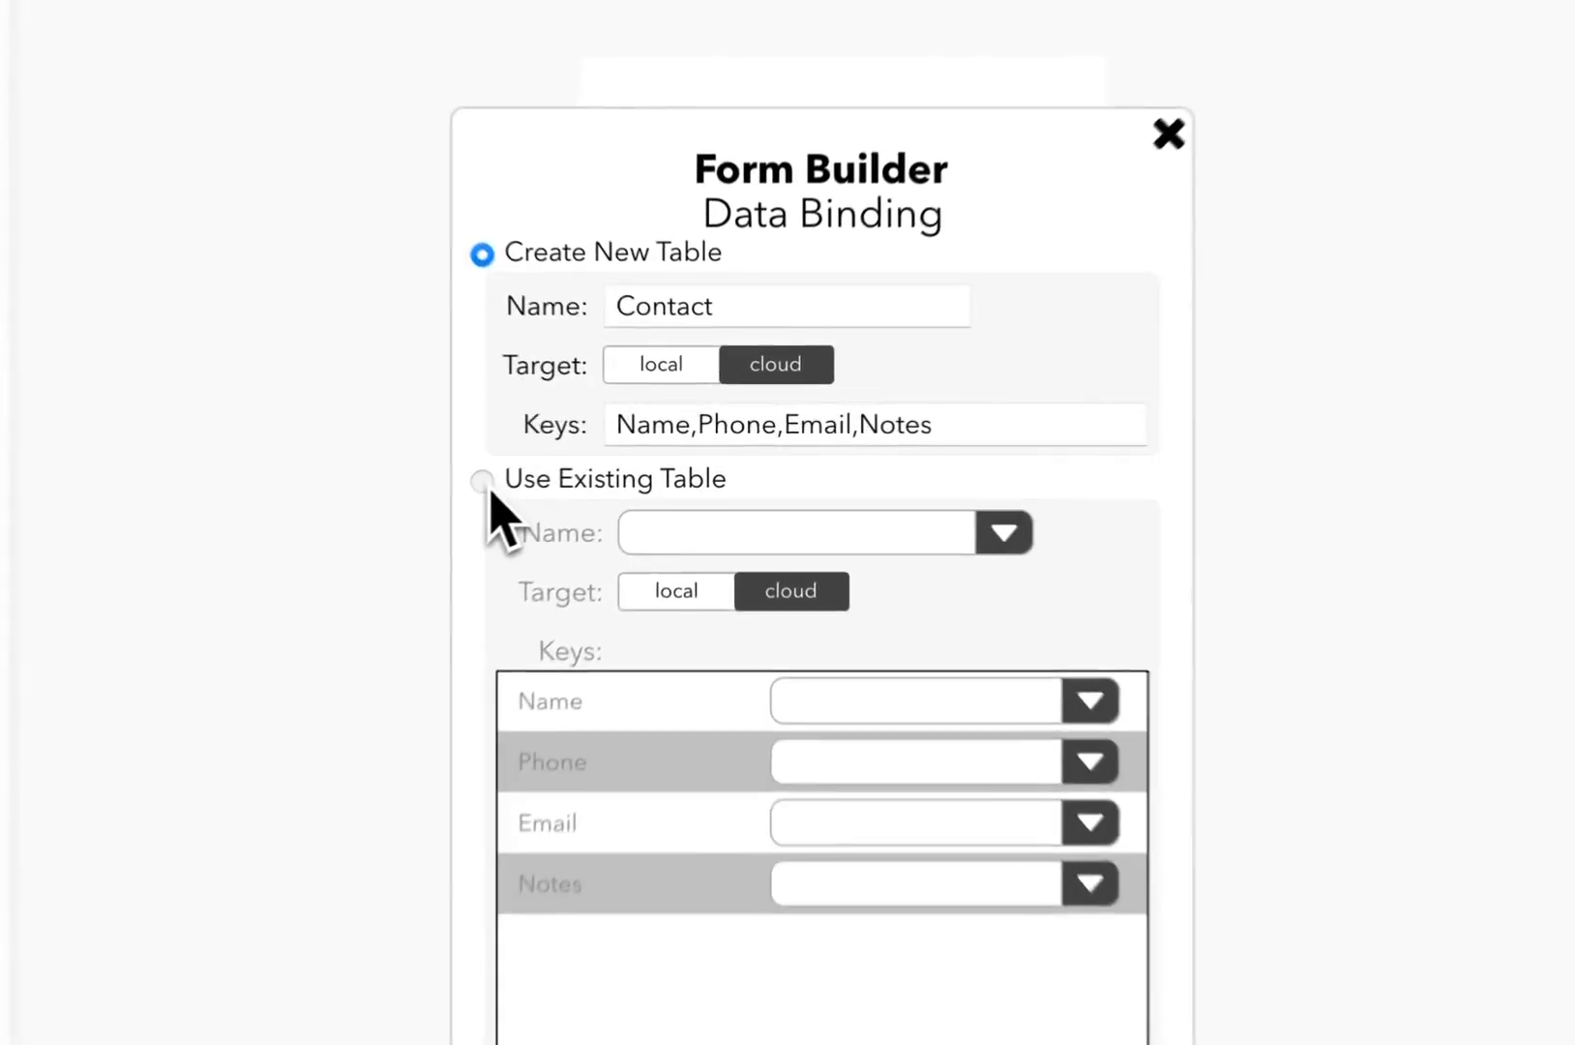
Step: Bind the form to the existing contacts table and generate it with default styling
click(597, 455)
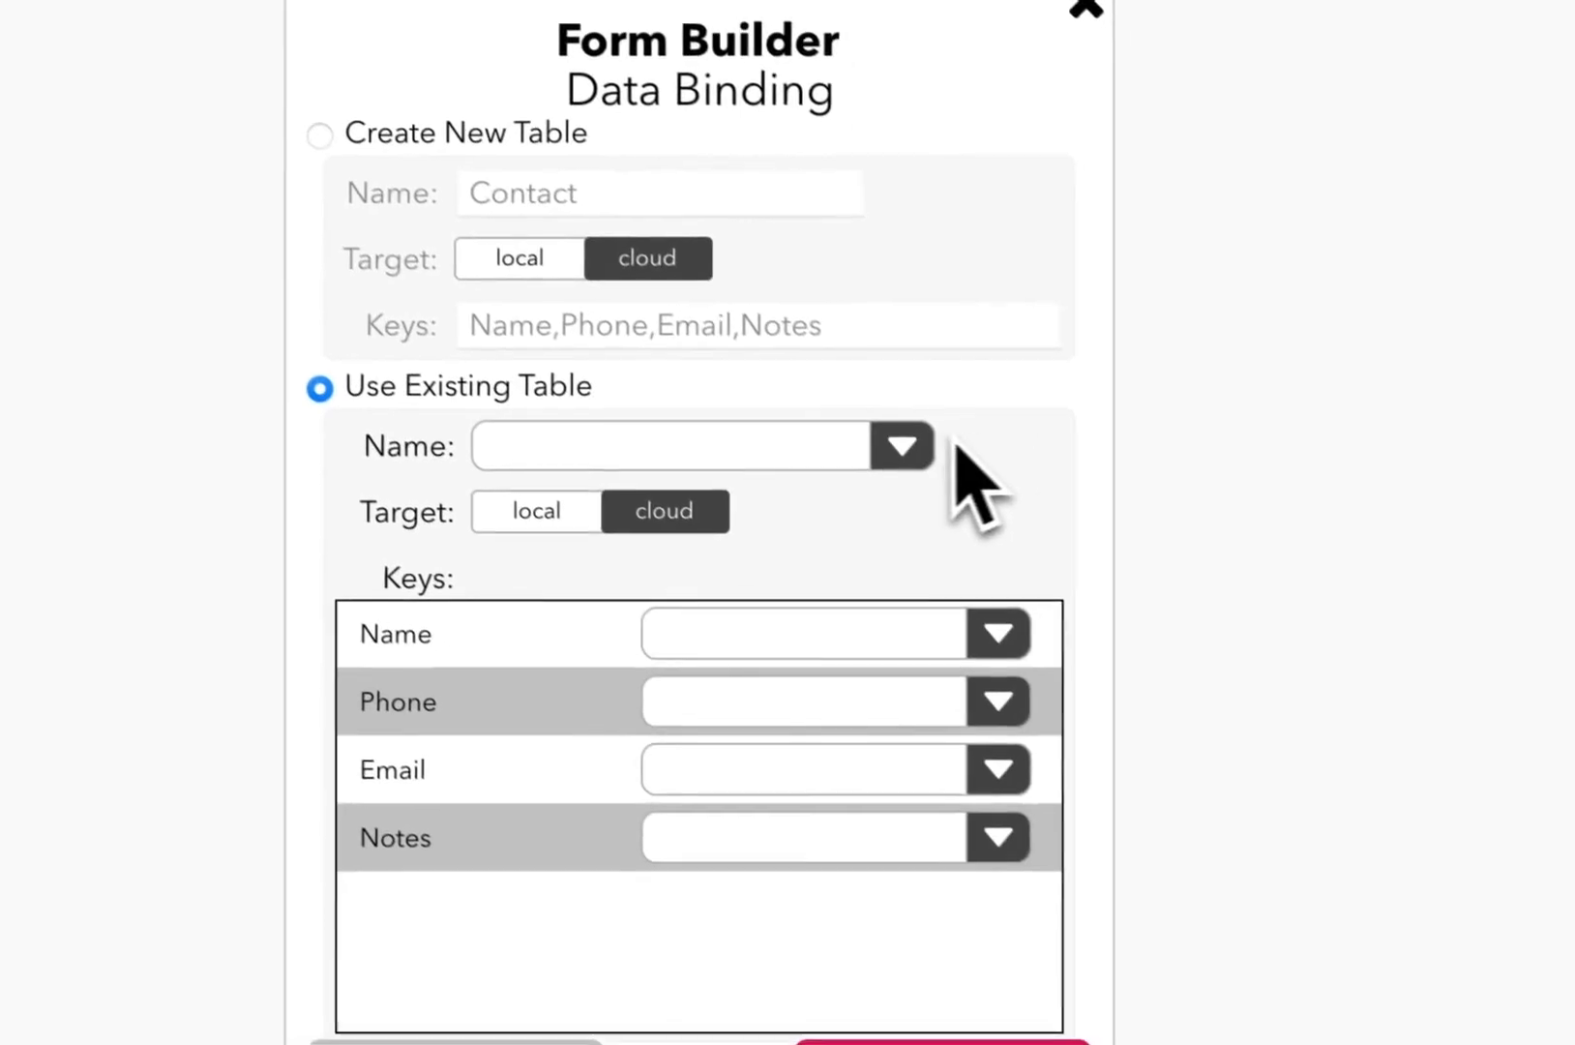
click(902, 447)
click(571, 505)
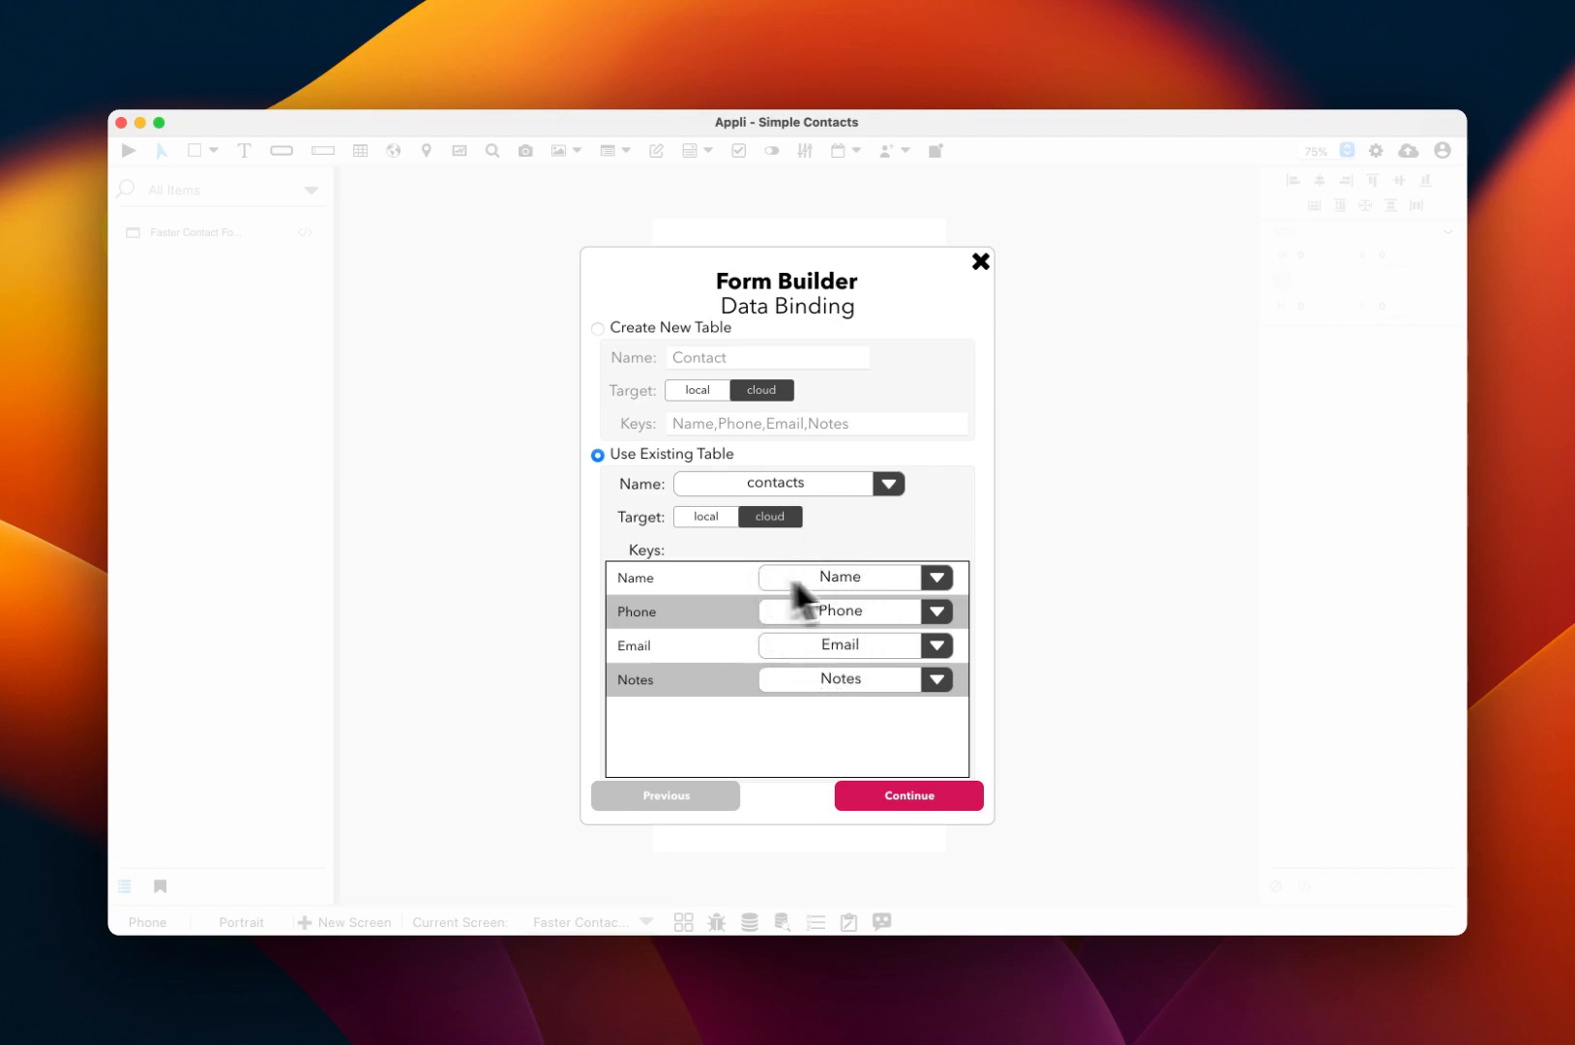
click(936, 793)
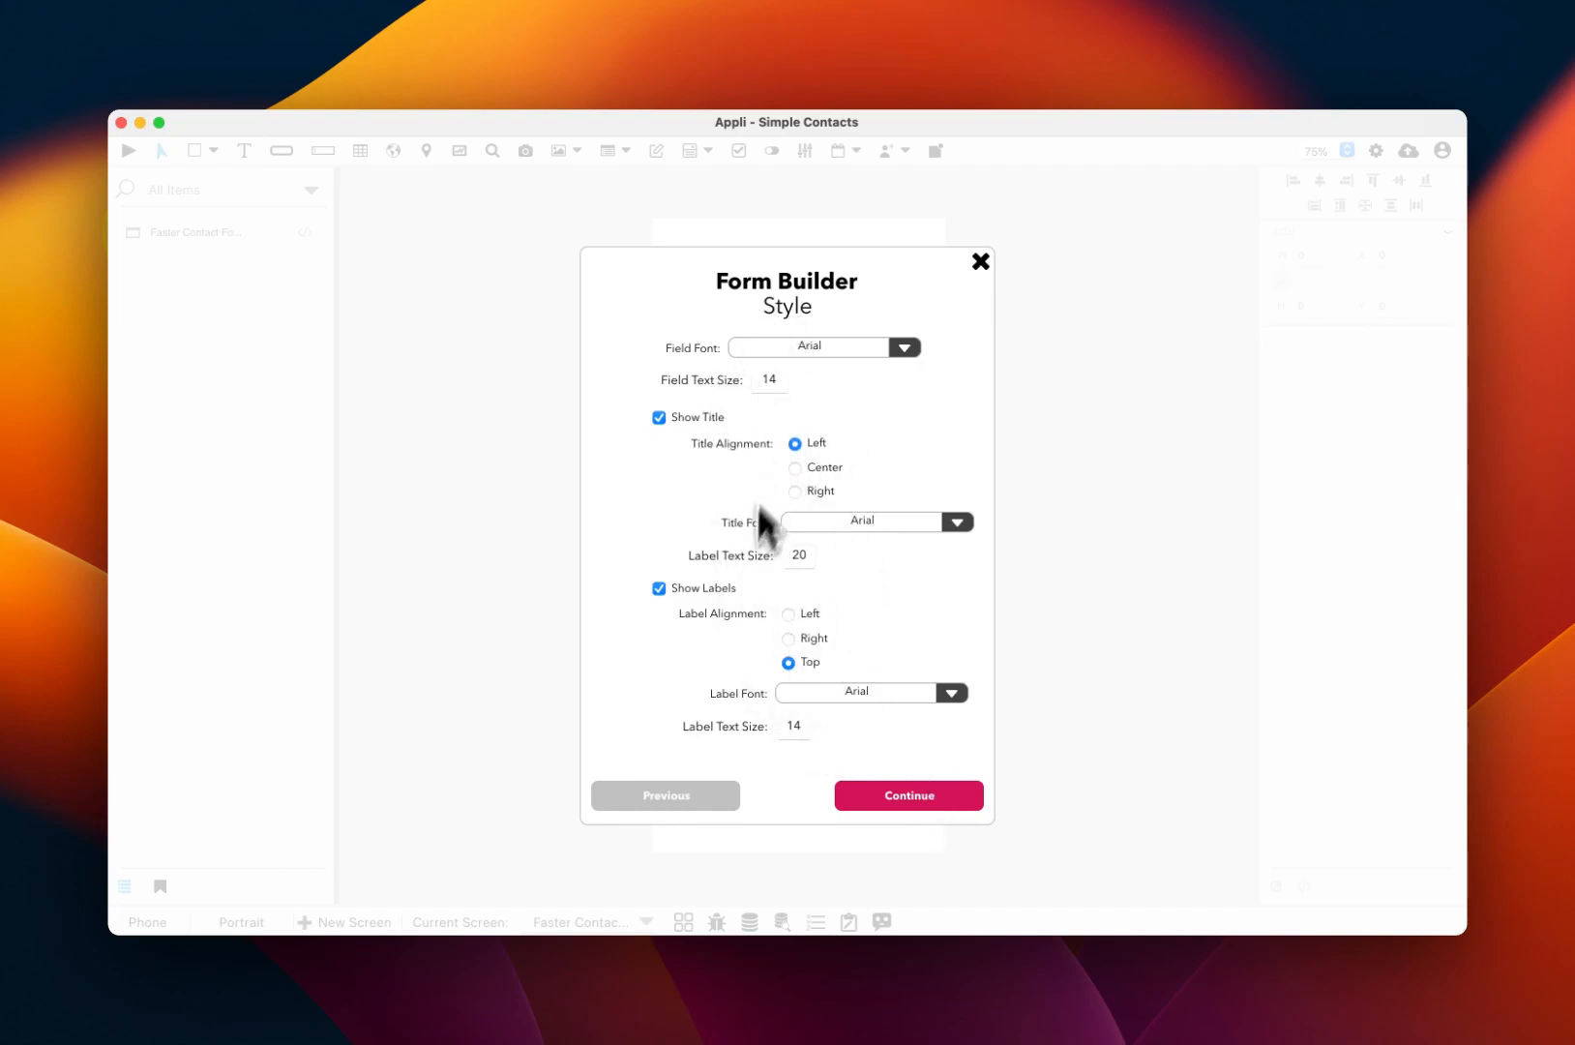
click(897, 797)
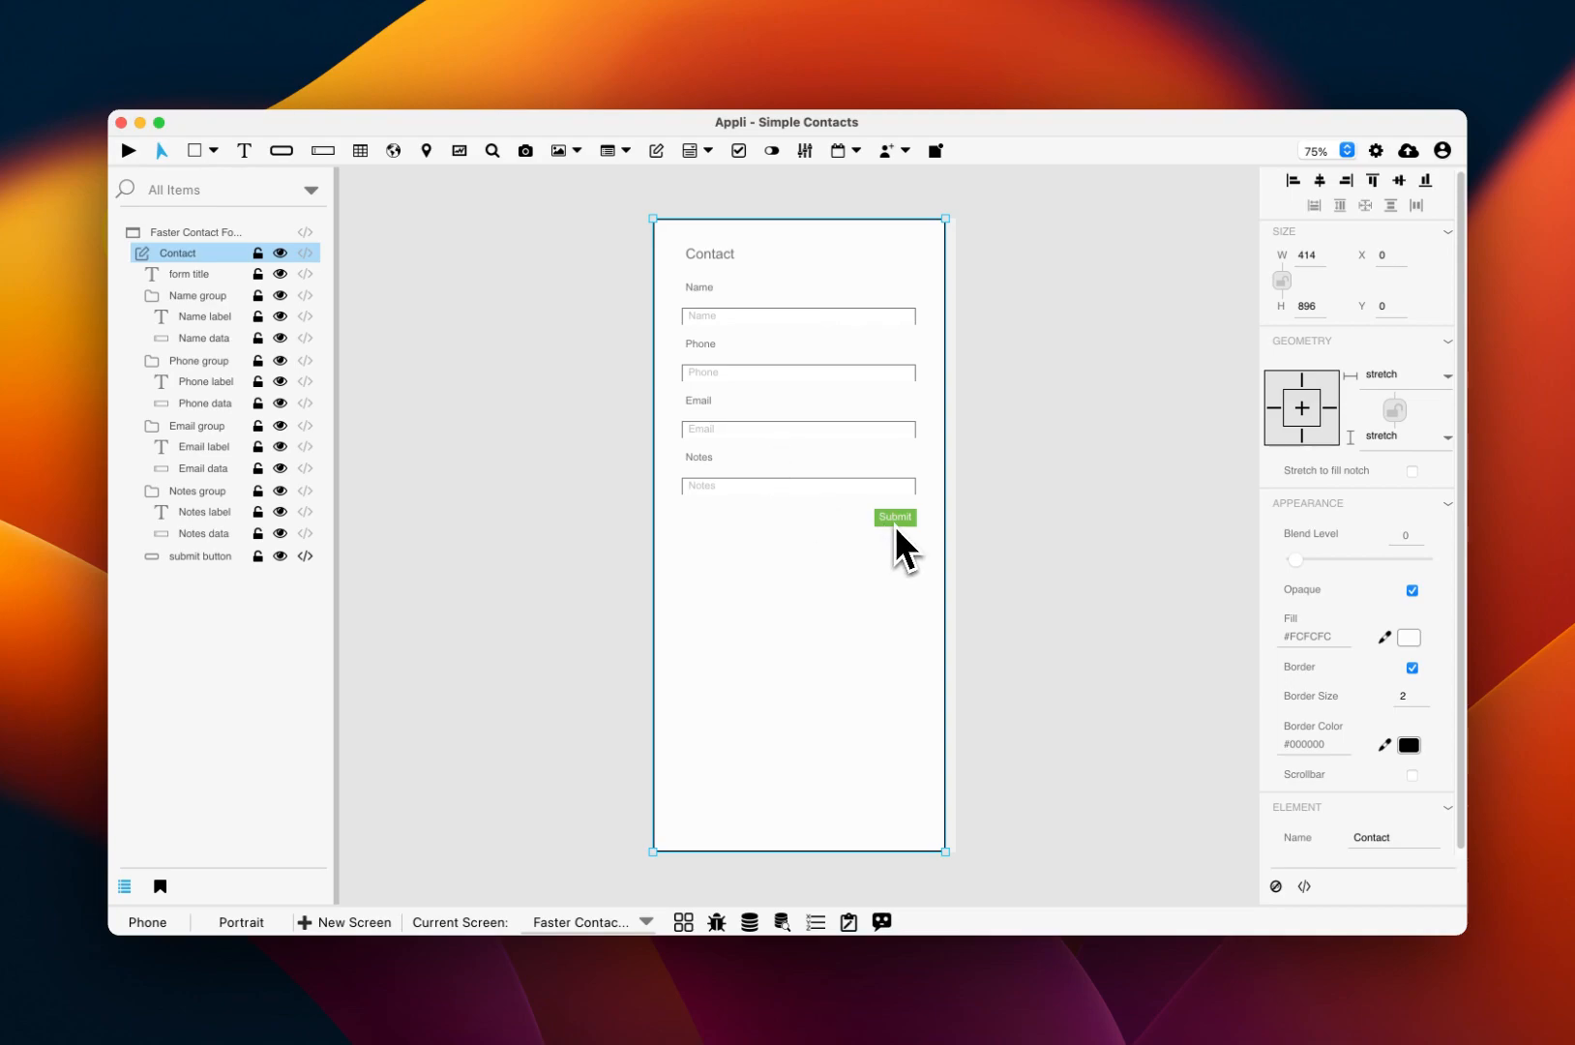
Step: Preview the app and enter a test contact's name and phone number
key(super+r)
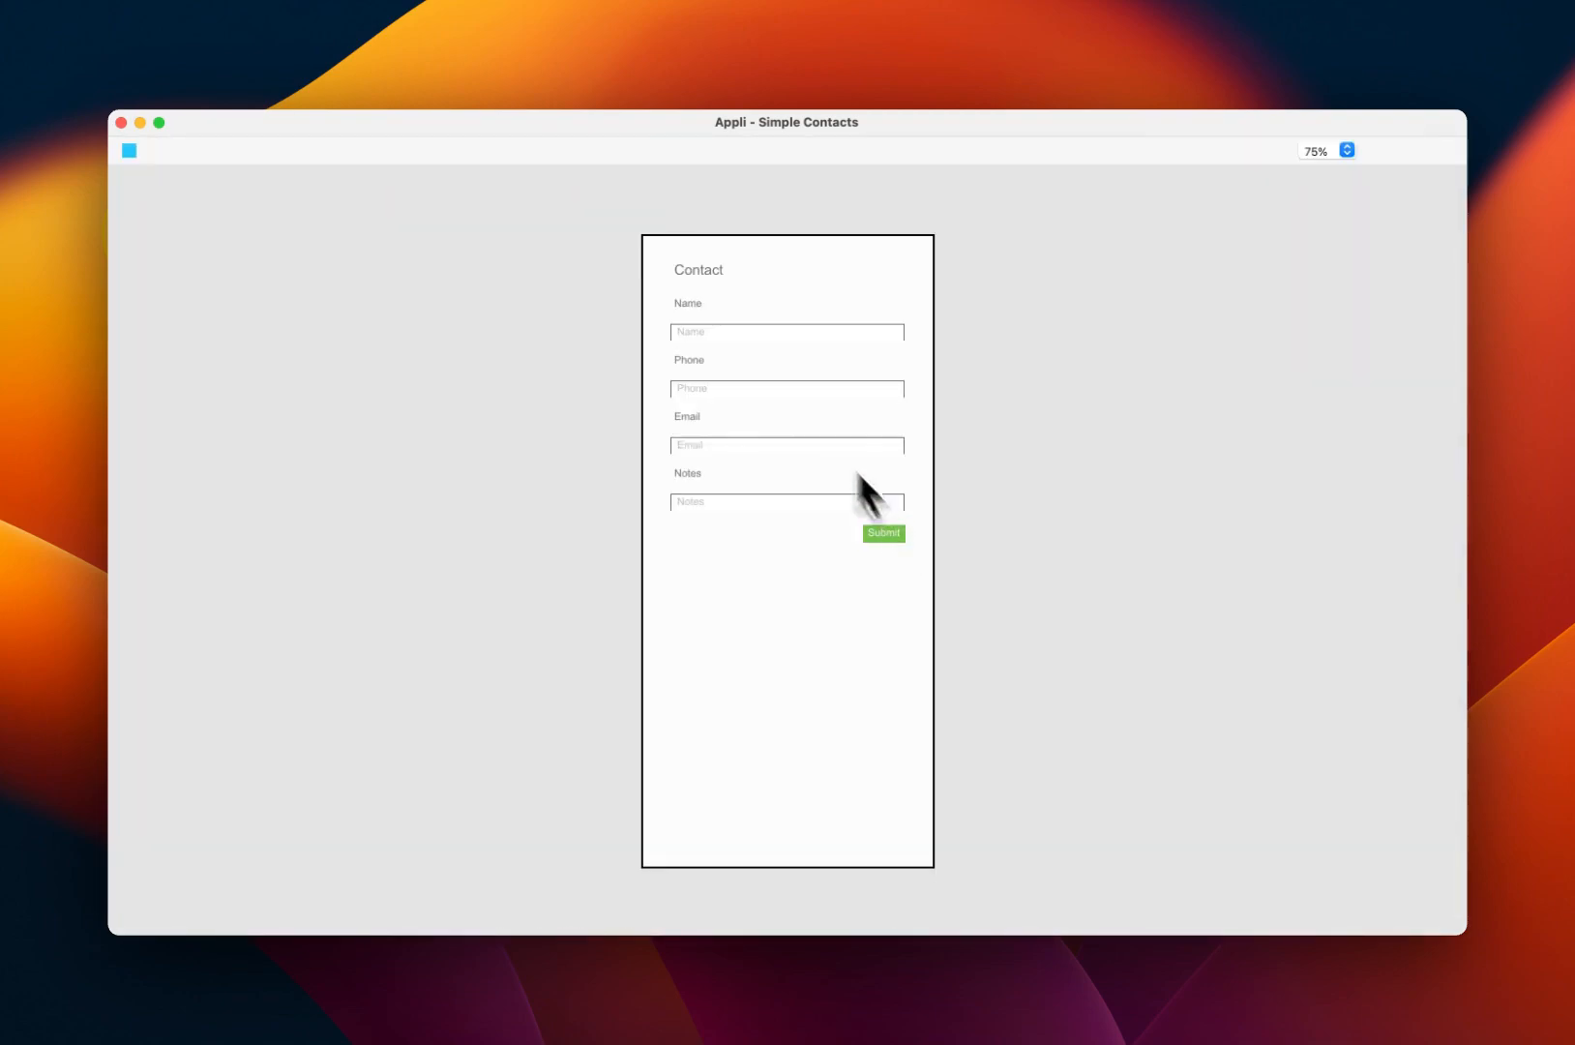
click(773, 331)
text(A new test)
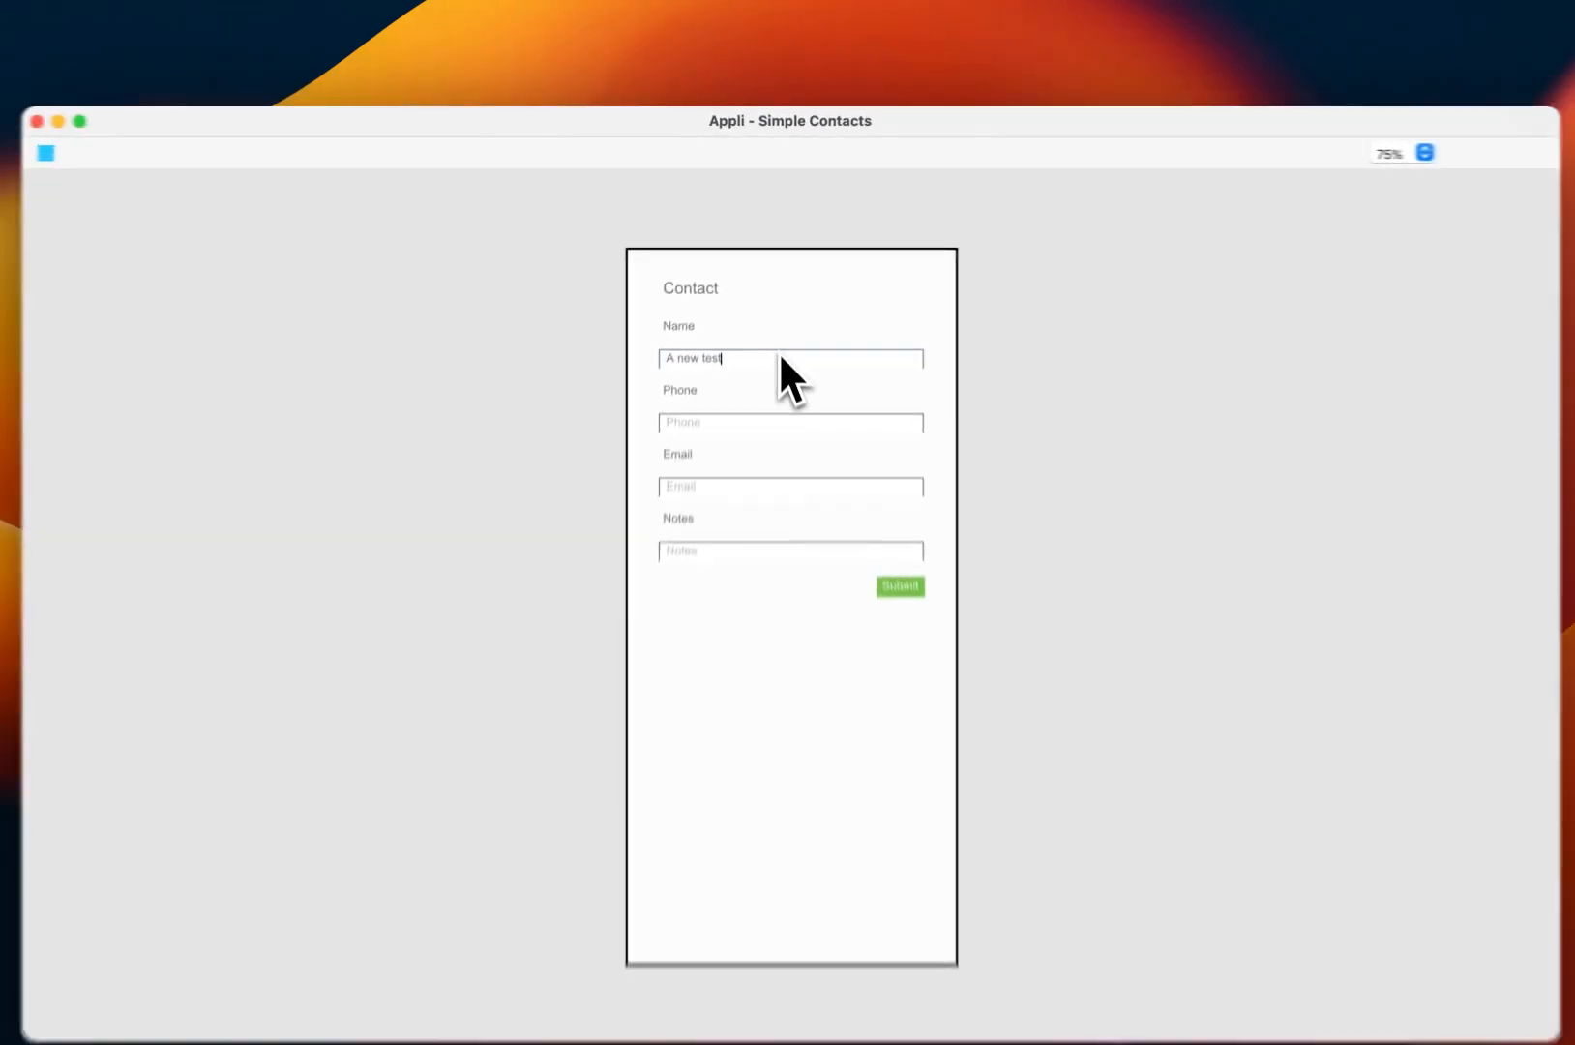
key(super+a)
text(Test McTe)
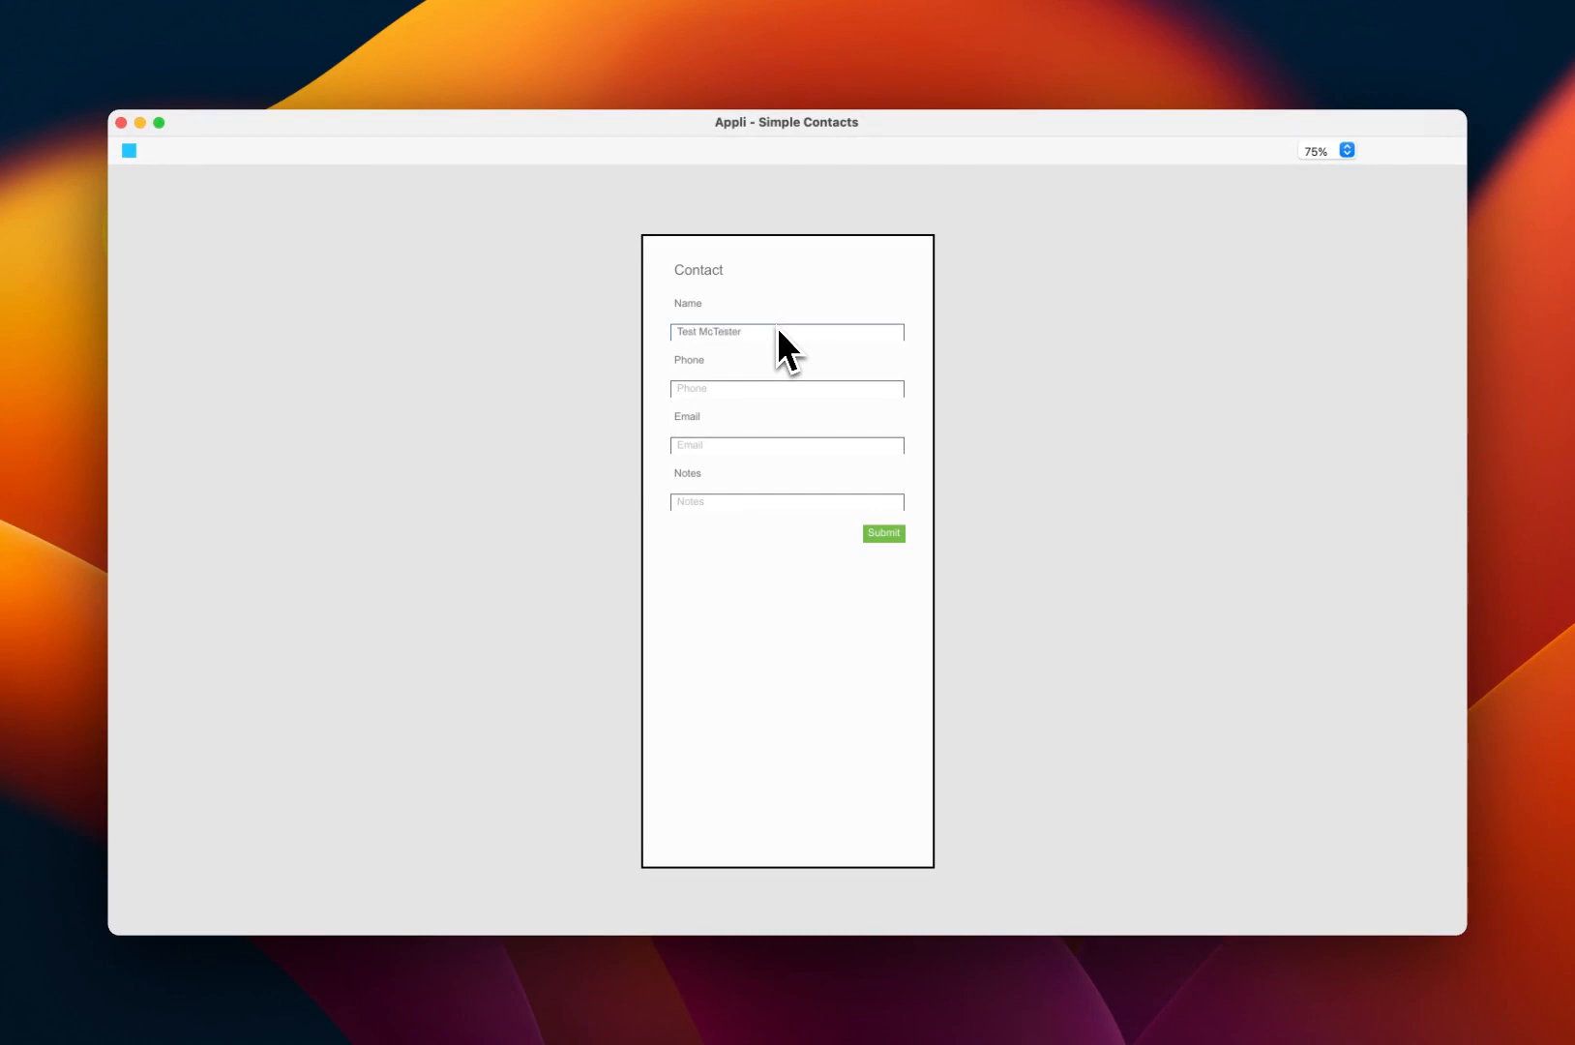
click(793, 388)
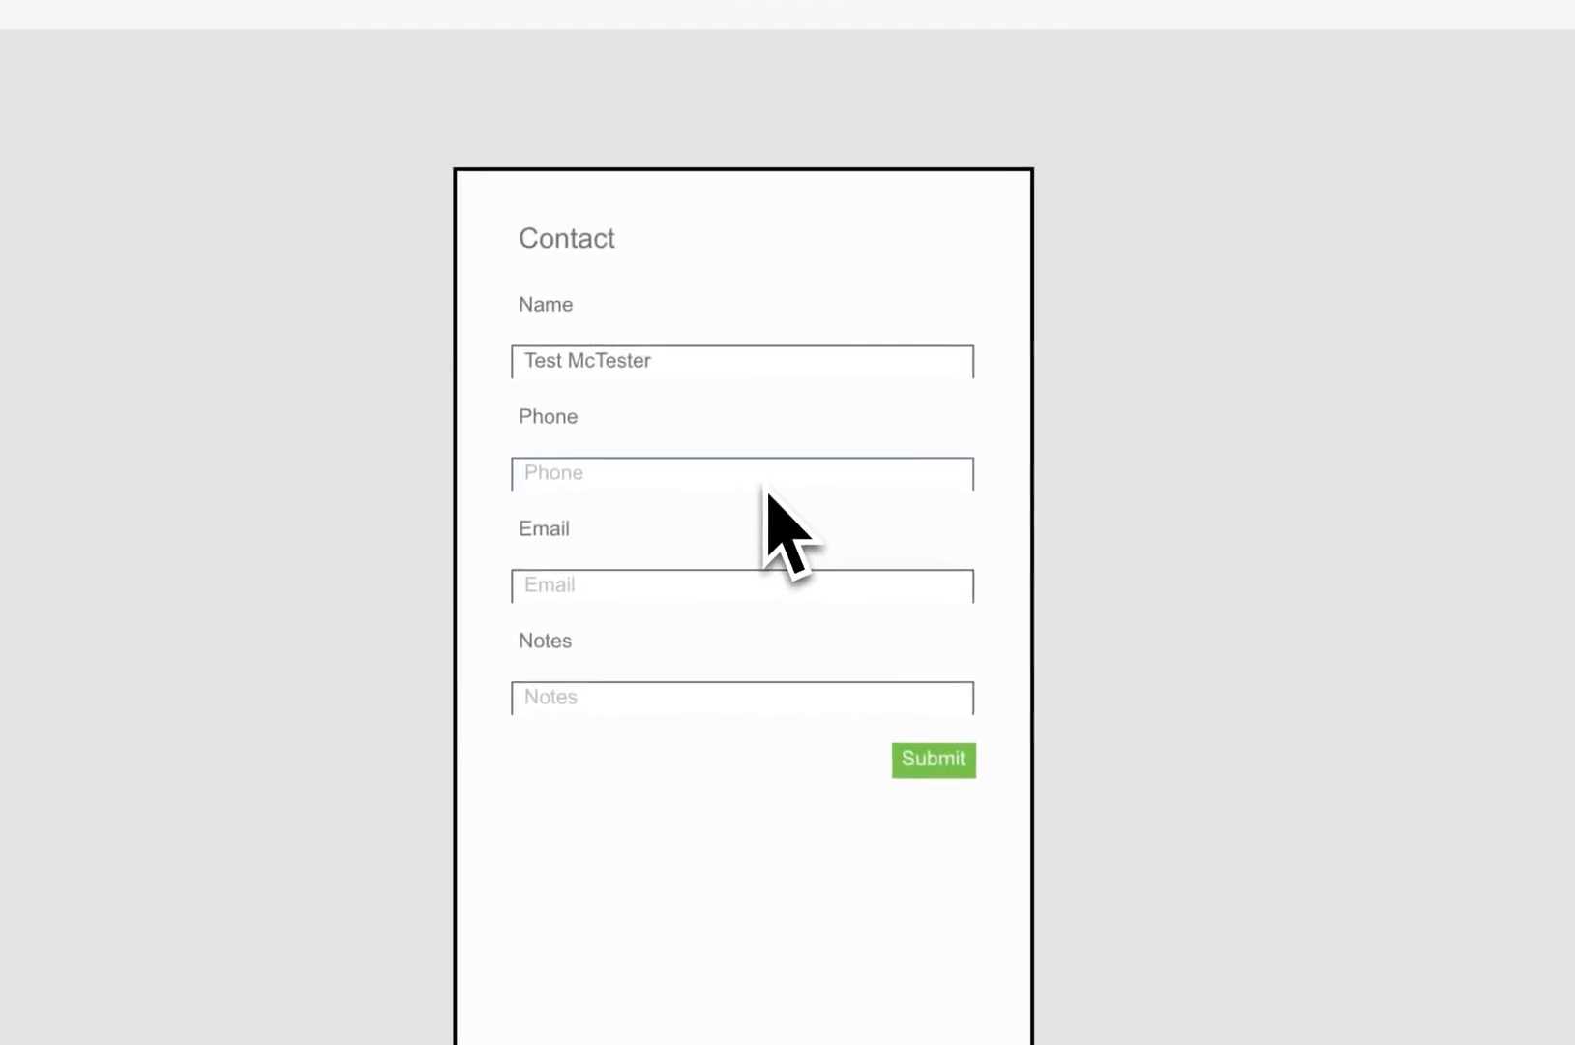
text(6788)
Step: Add a test e-mail and the note 'single line note', submit, and exit preview
click(785, 588)
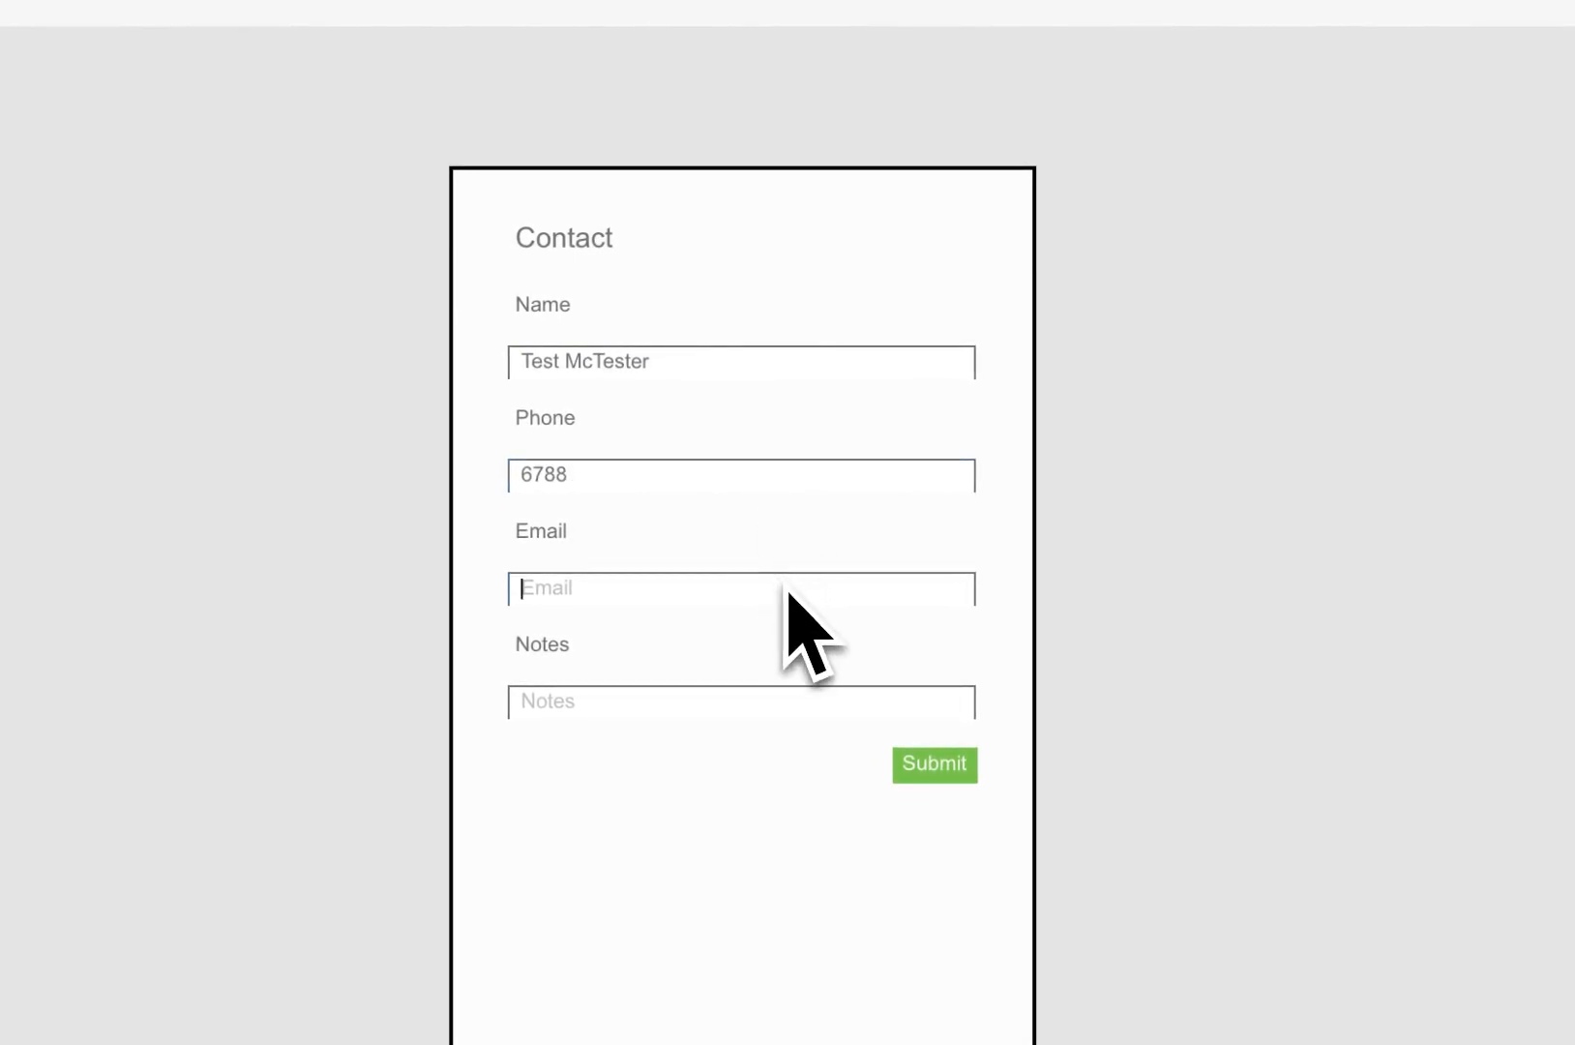
text(test)
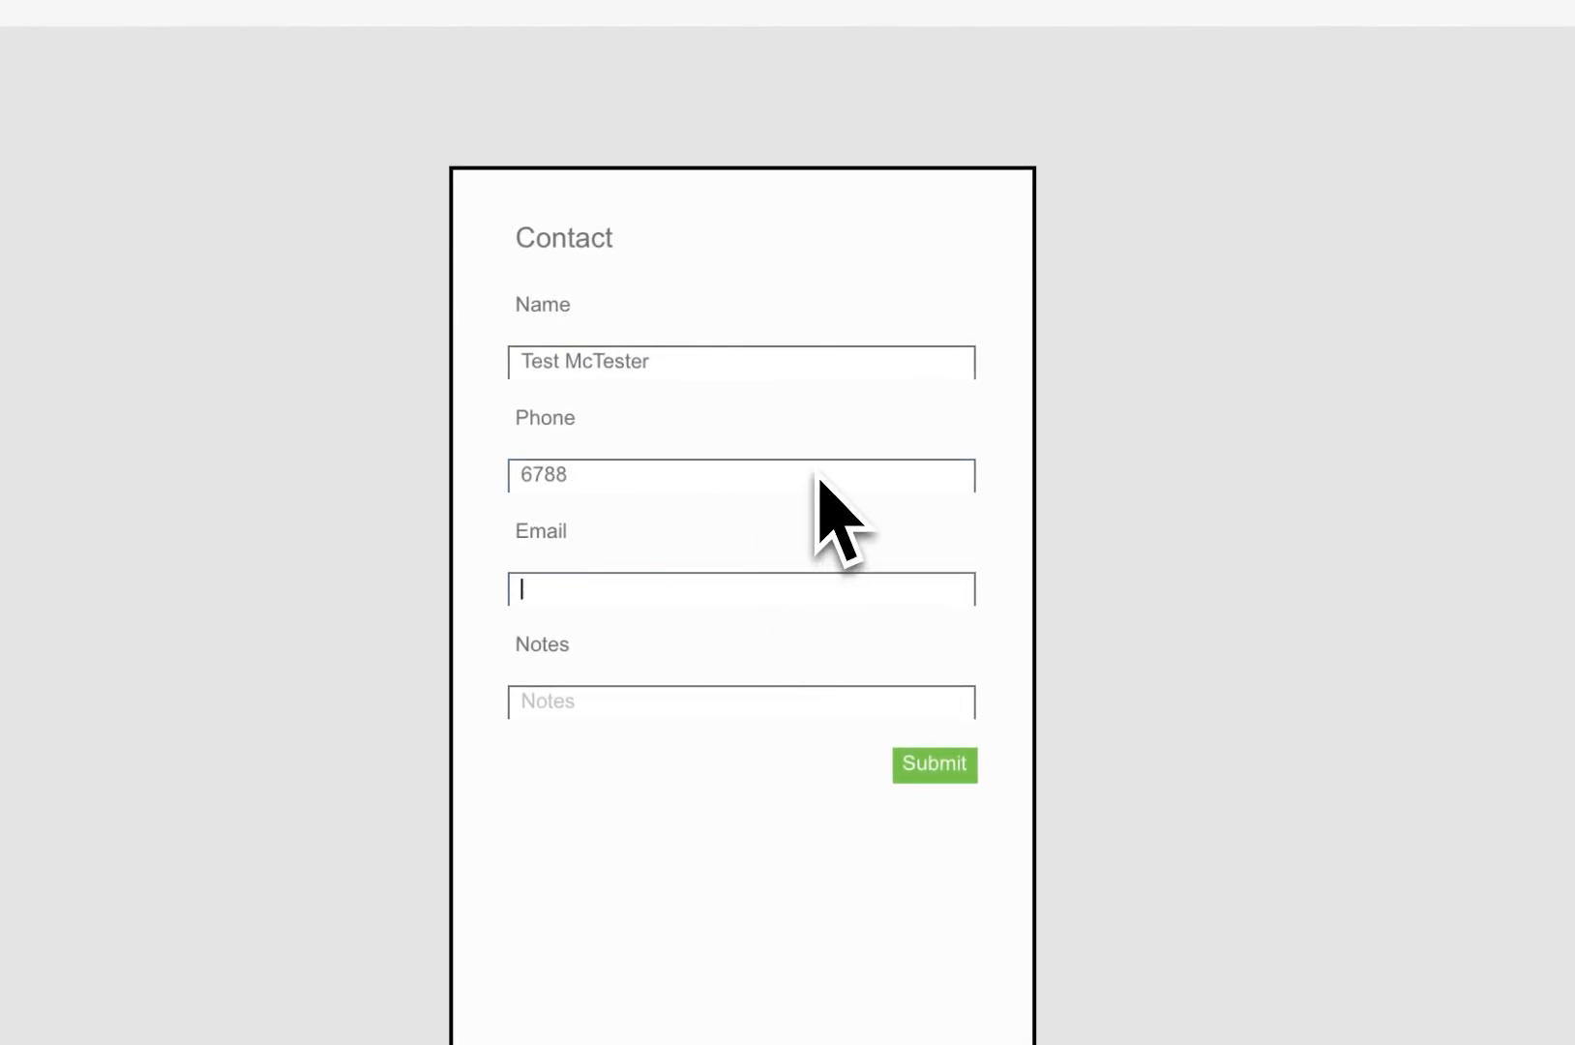
text(er@)
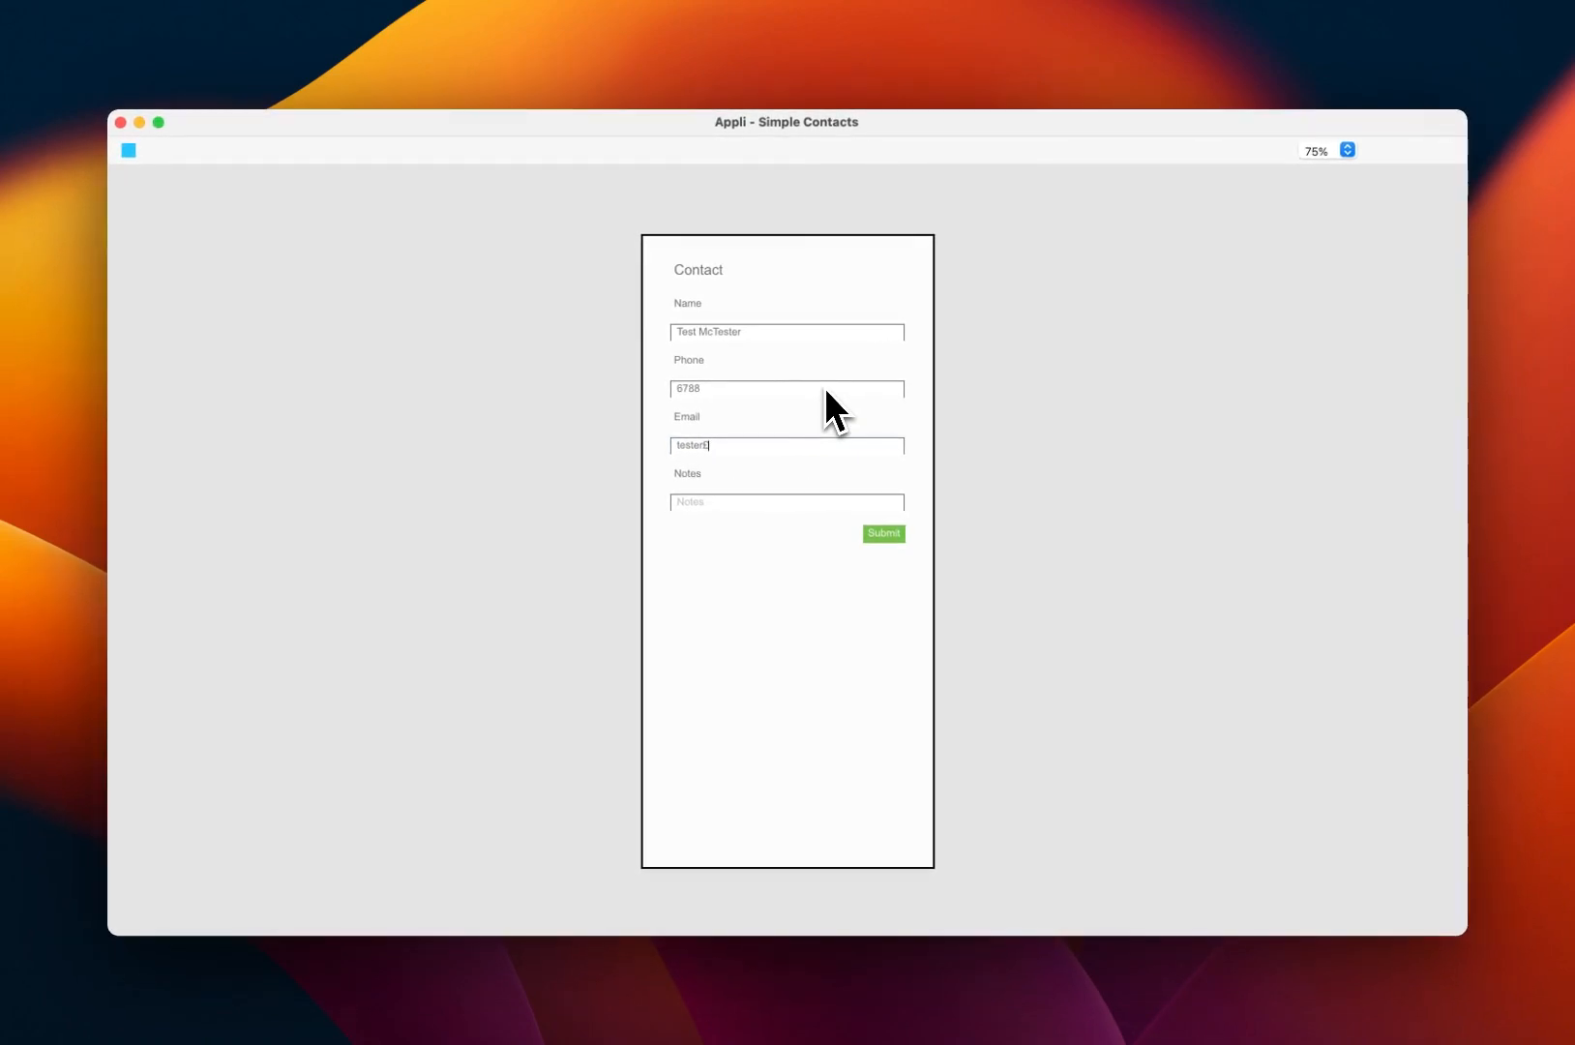
text(example)
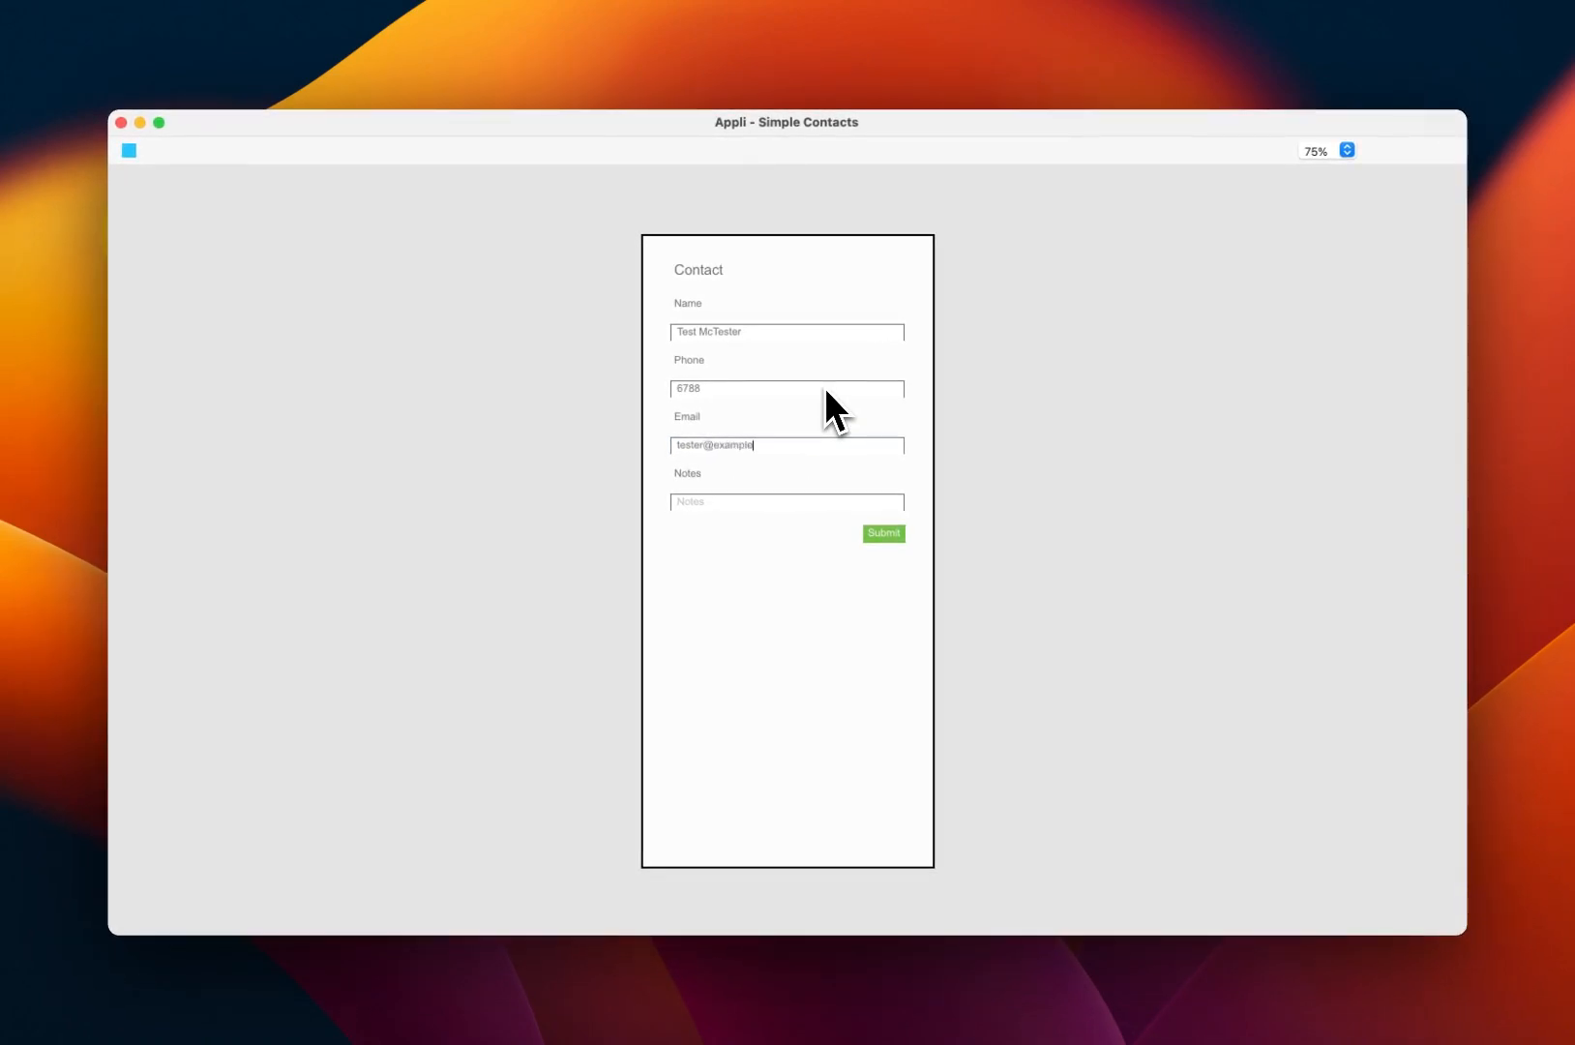
text(.com)
click(819, 503)
text(single line note)
click(890, 542)
key(Escape)
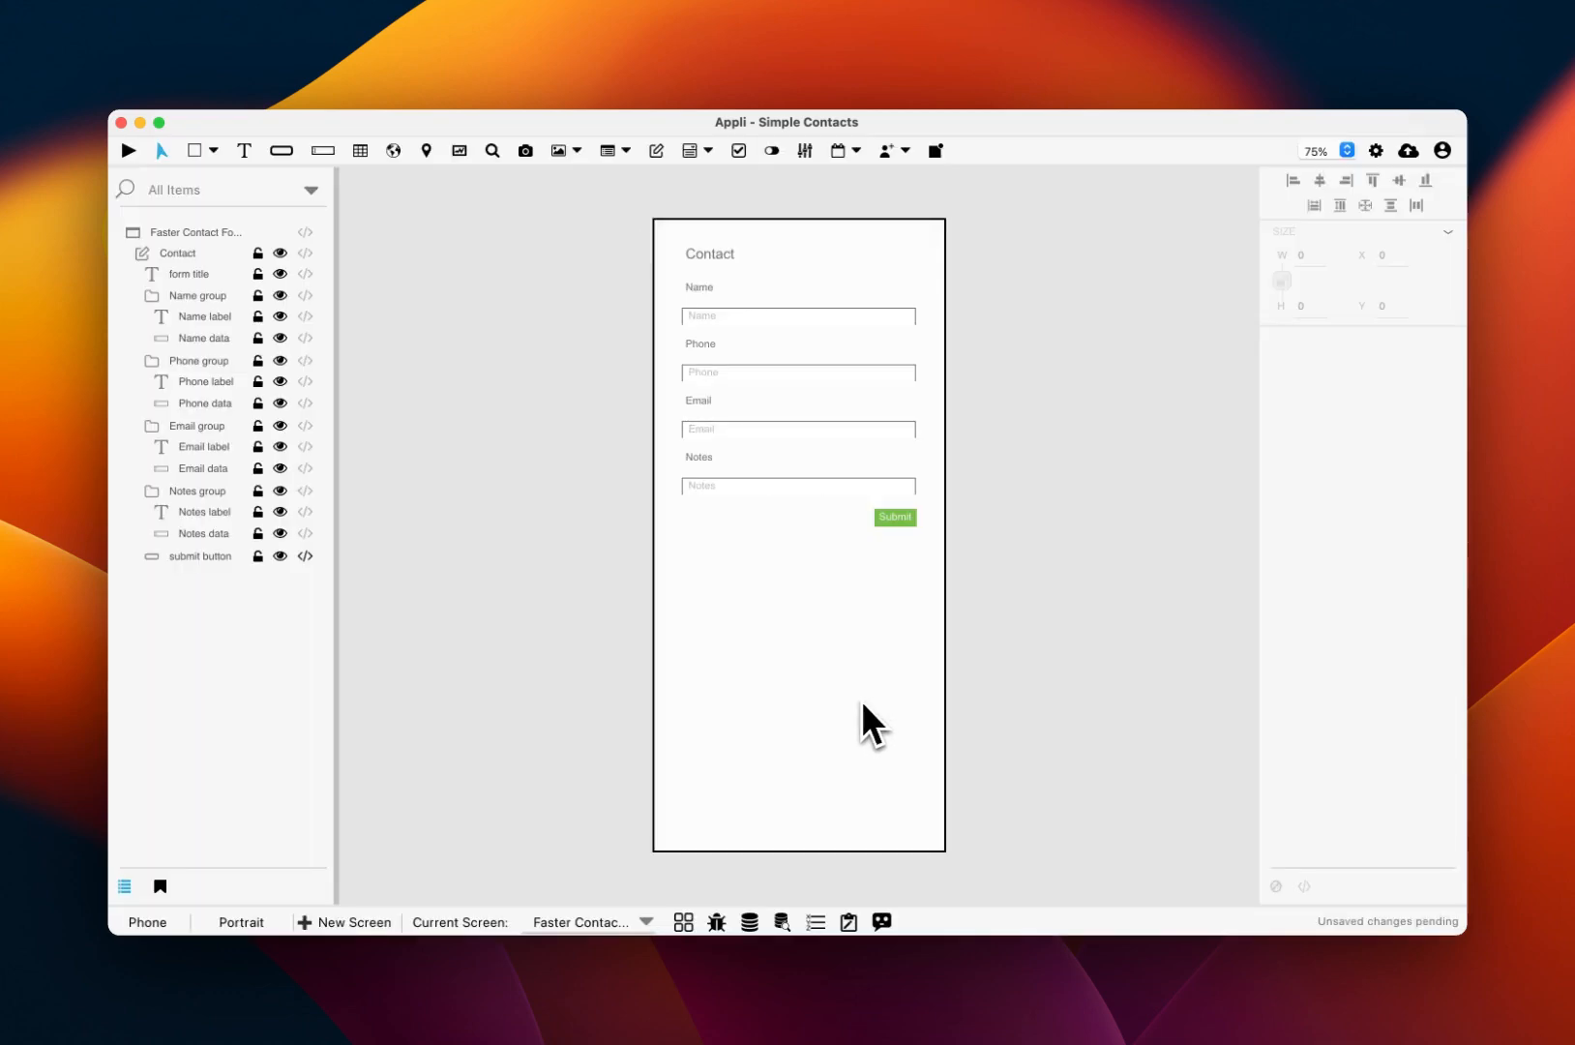
Step: Check the saved test record in the Data Viewer, then view the Submit button's action logic
click(777, 920)
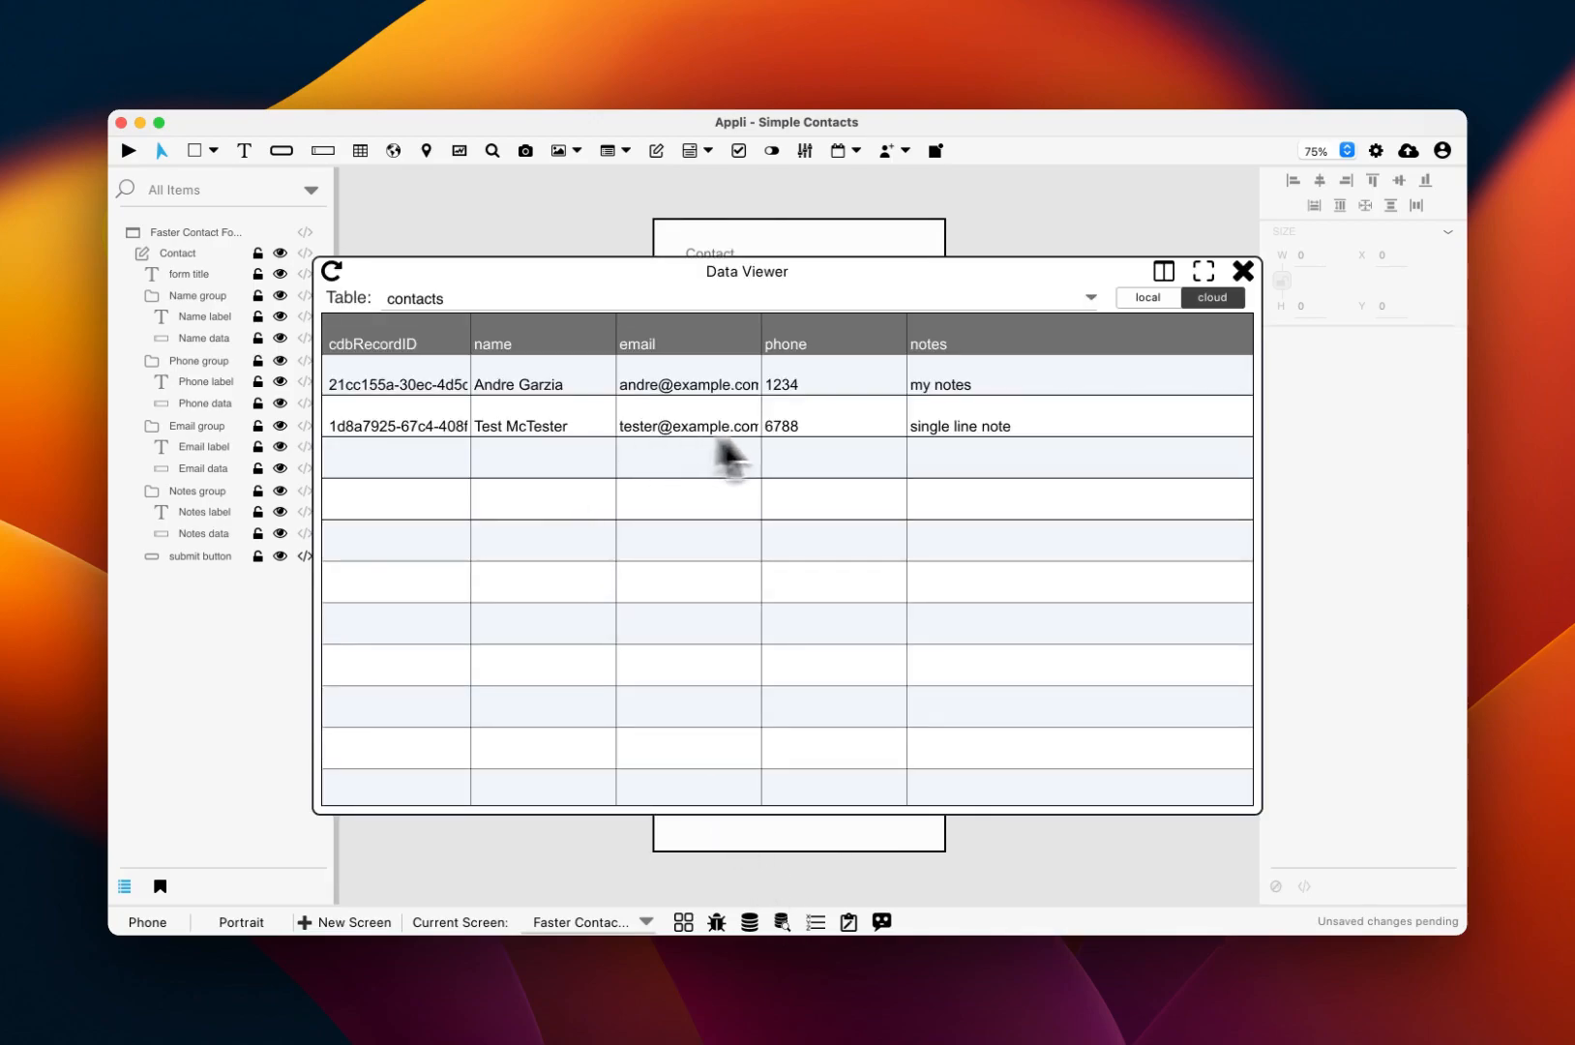
click(1249, 270)
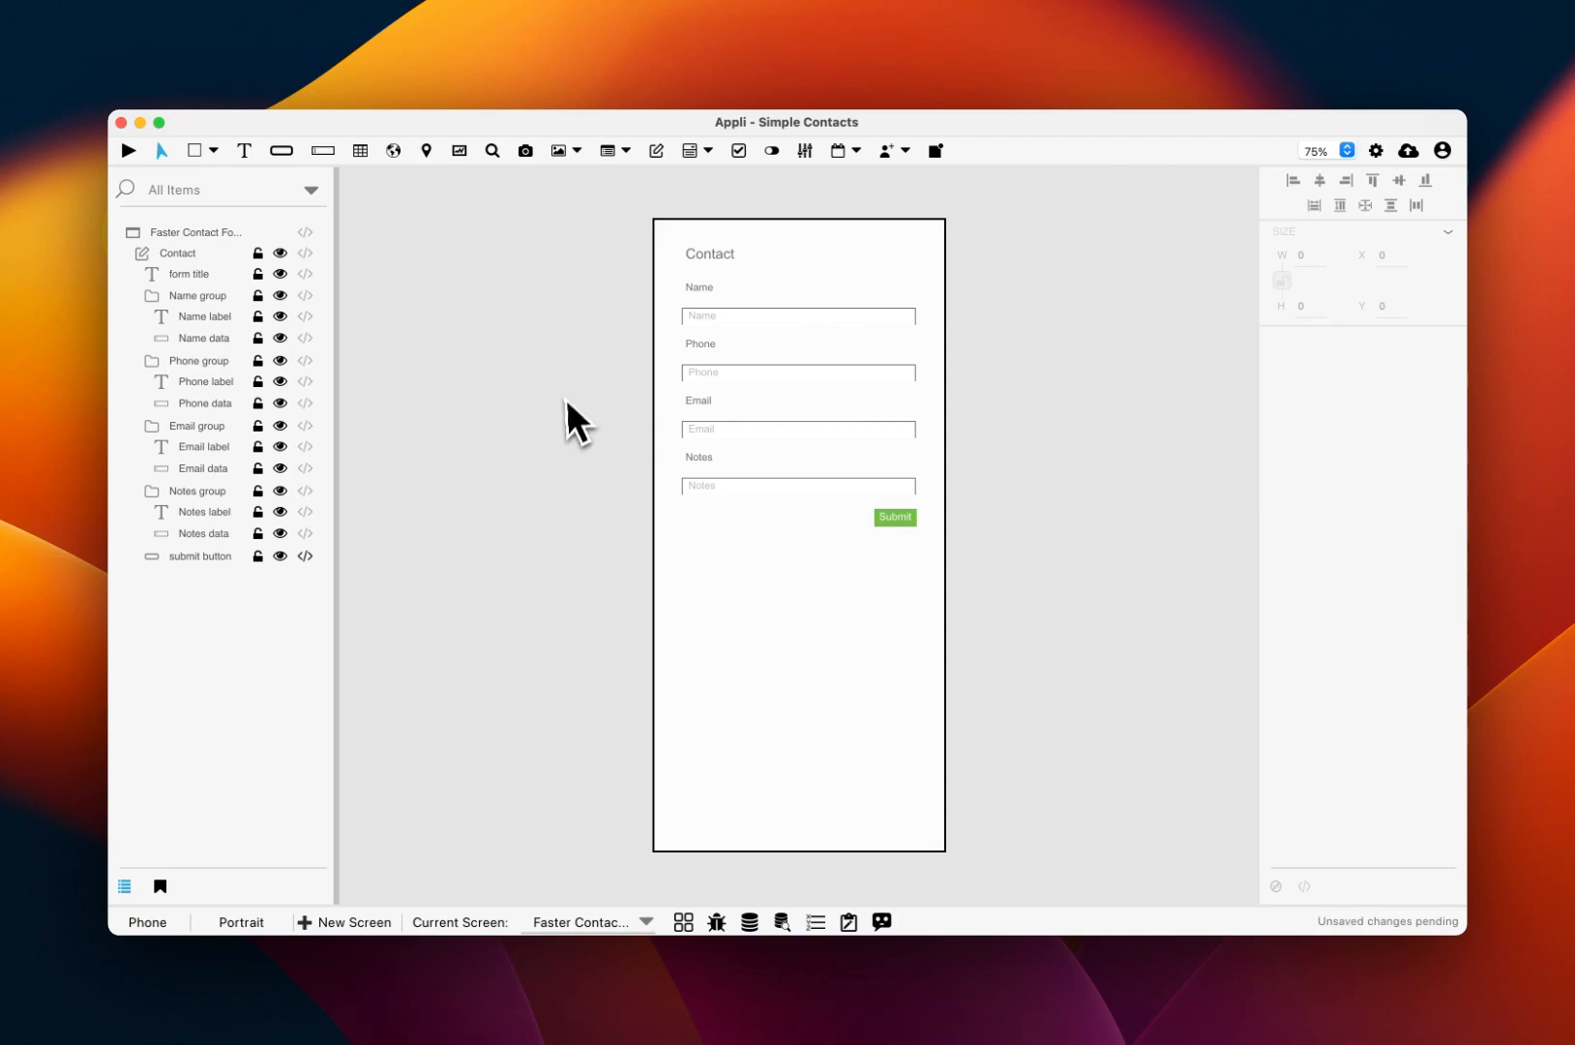
click(305, 559)
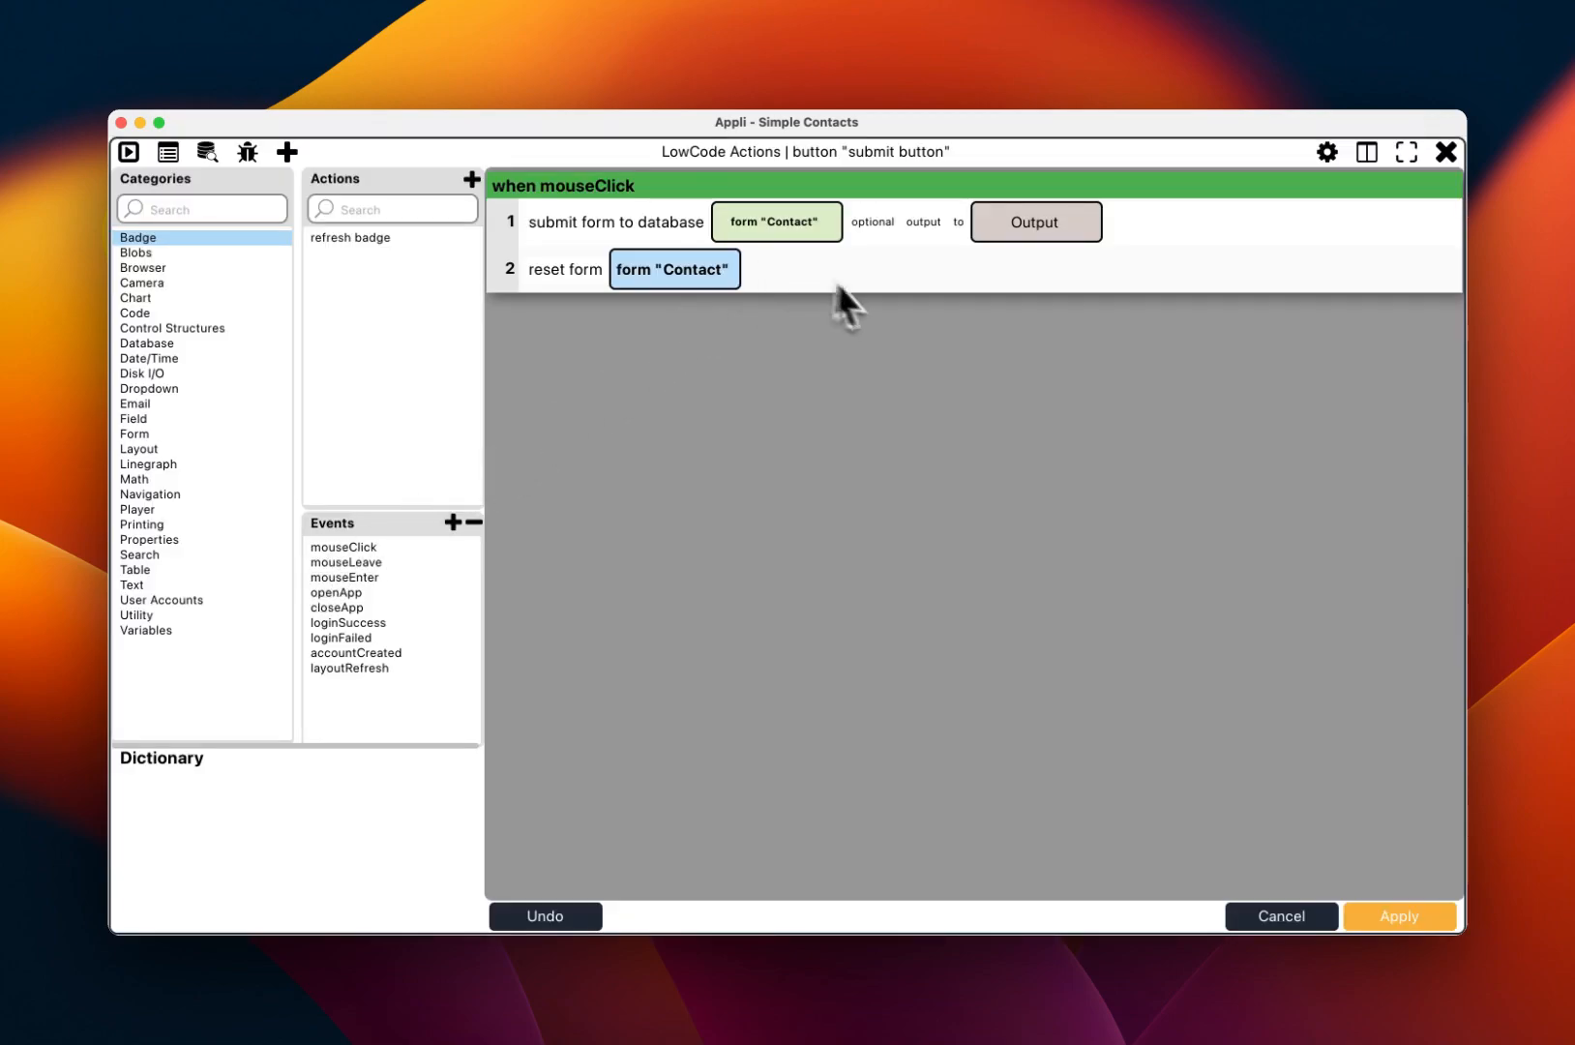
Step: Close the action editor, move Submit lower and make the Notes group taller
click(1300, 923)
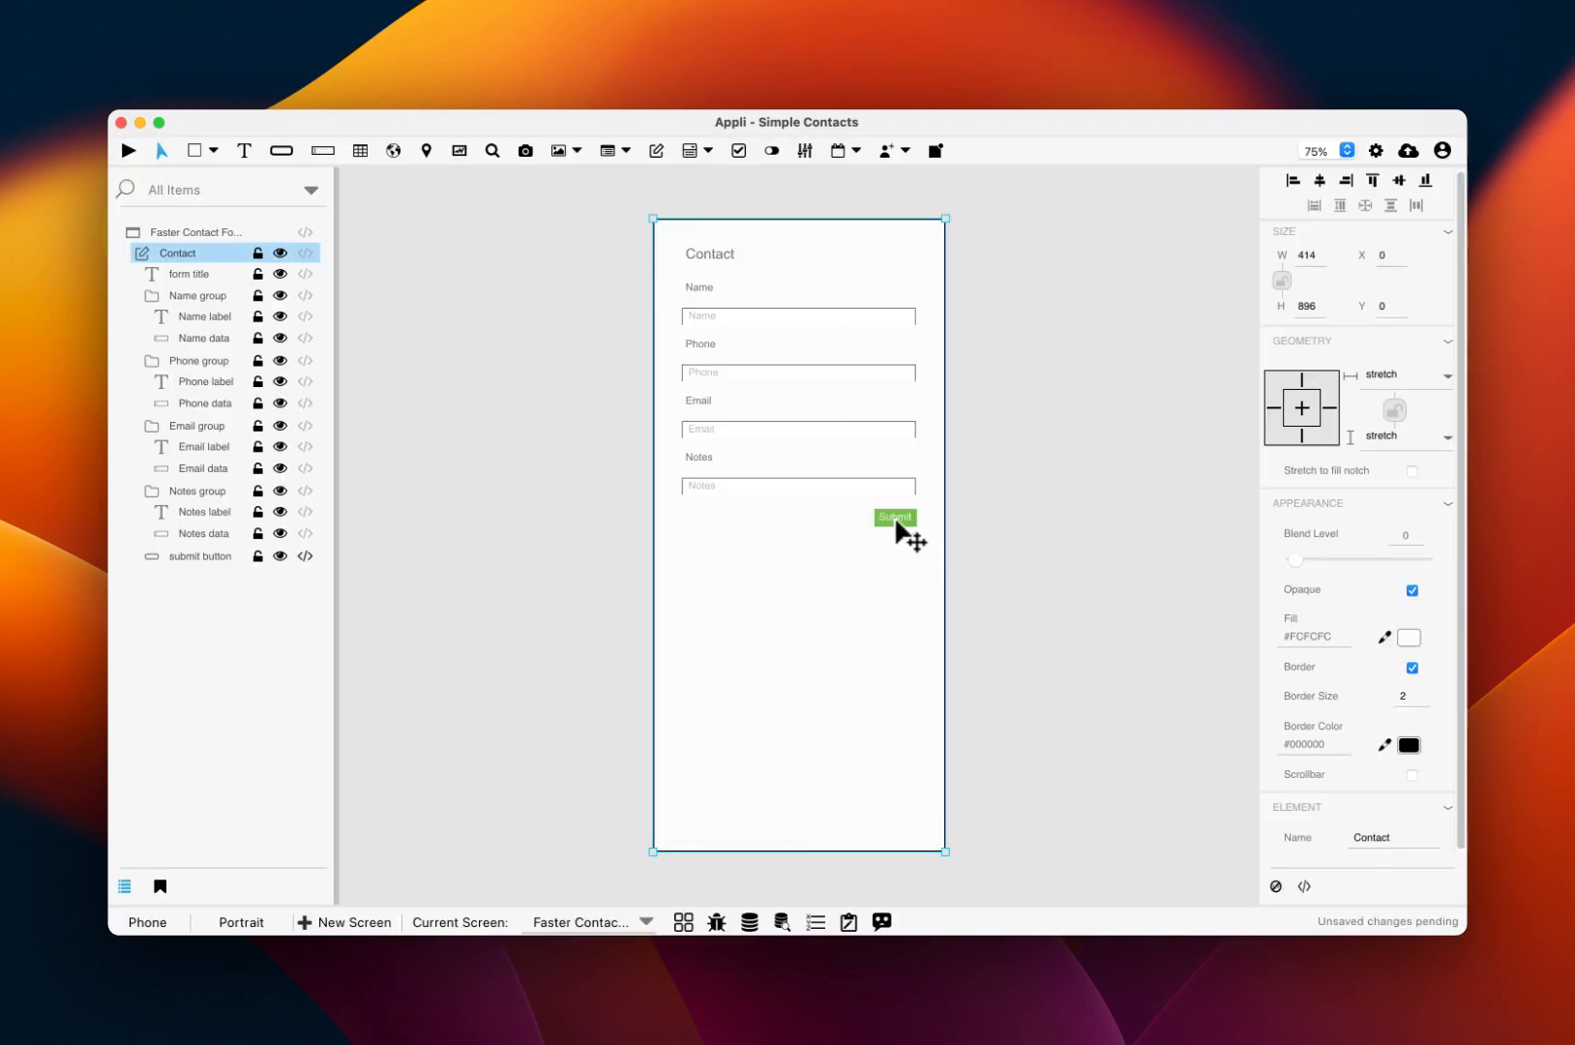
drag(898, 524, 898, 609)
click(869, 493)
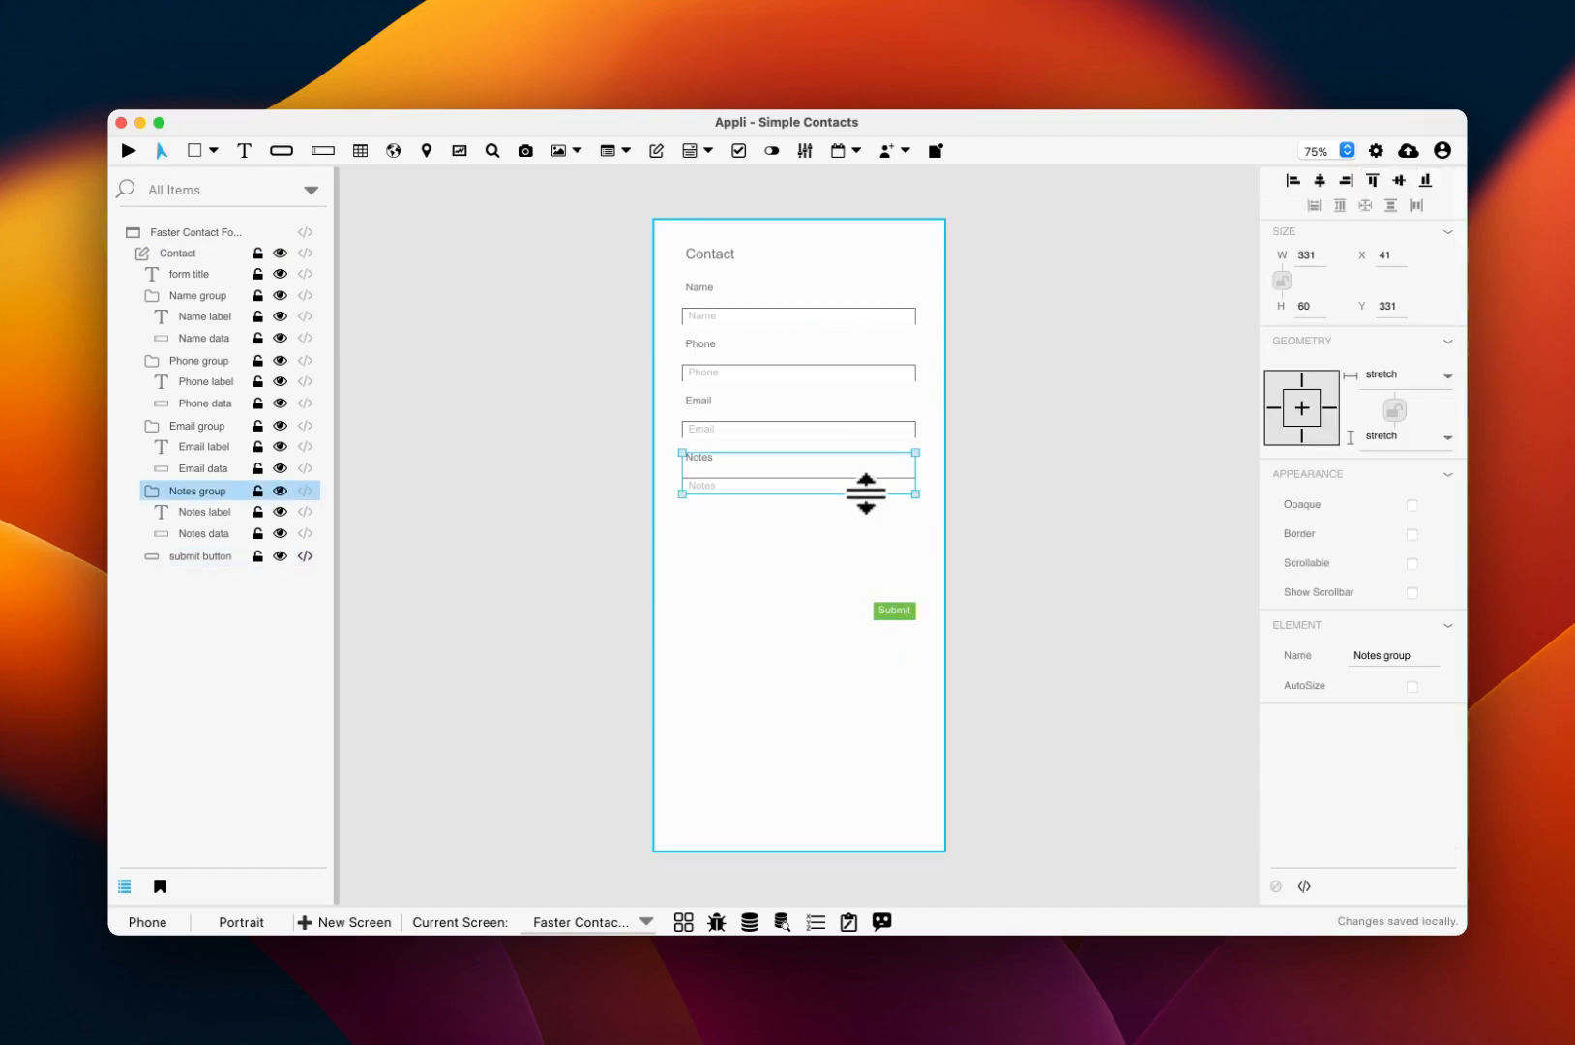
drag(837, 495, 838, 588)
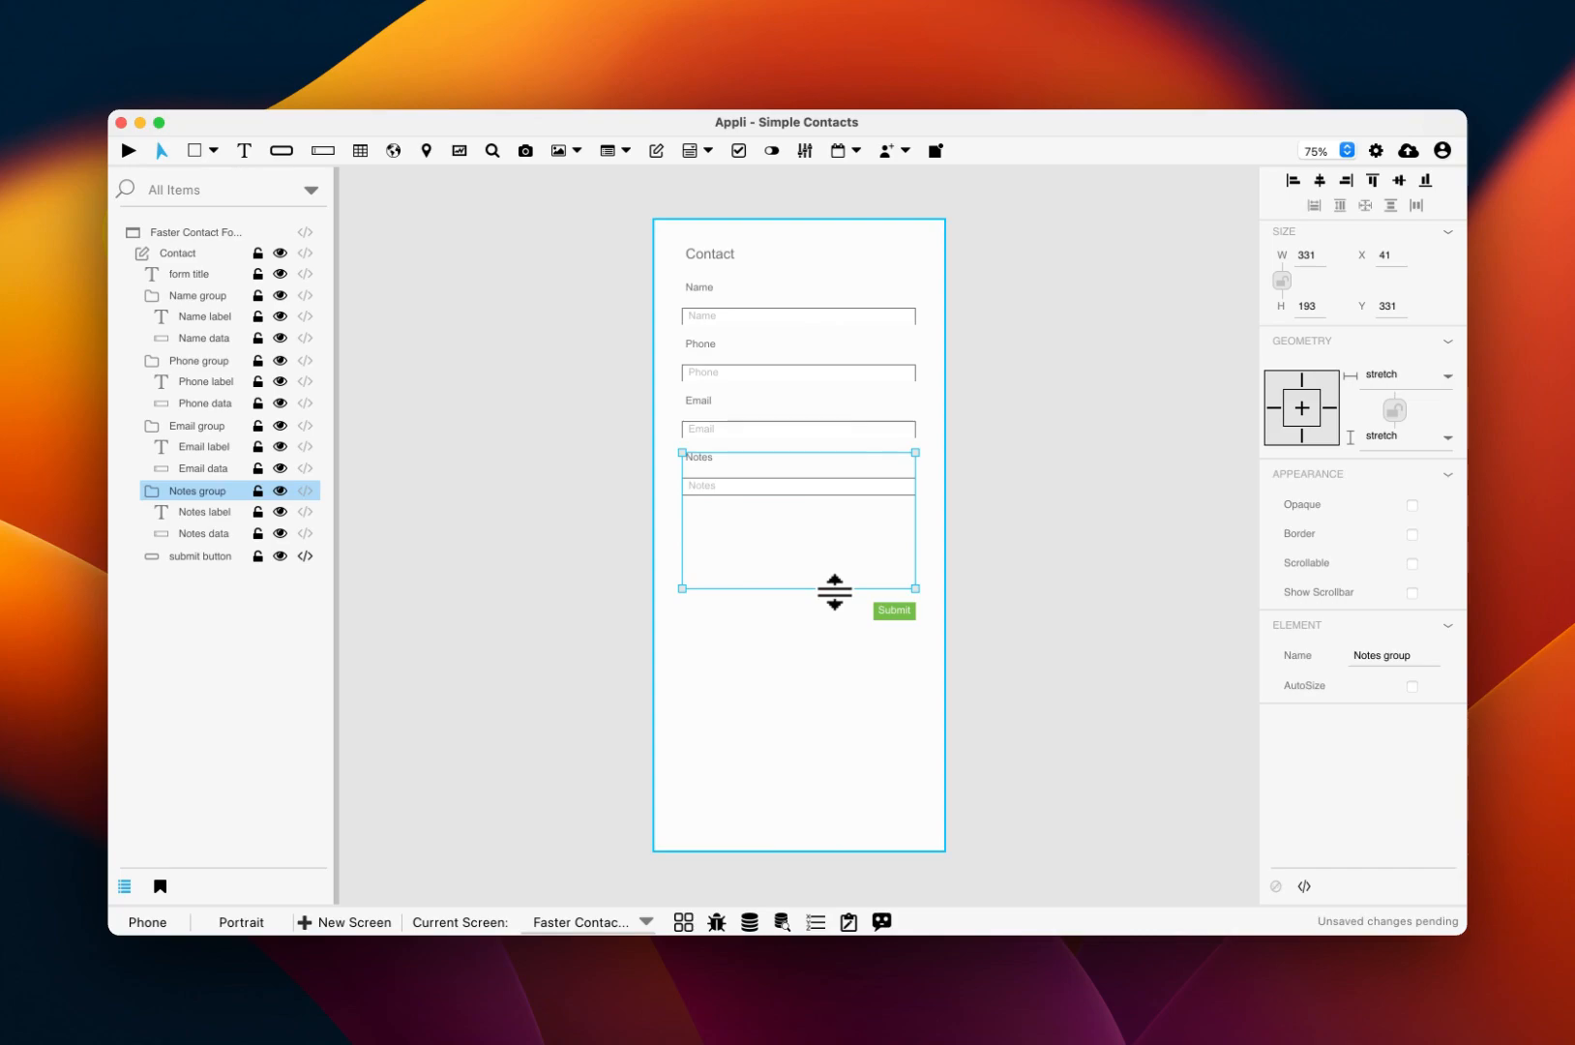
Step: Stretch the Notes input to fill its group and enable Multiline
click(817, 493)
drag(817, 494, 830, 594)
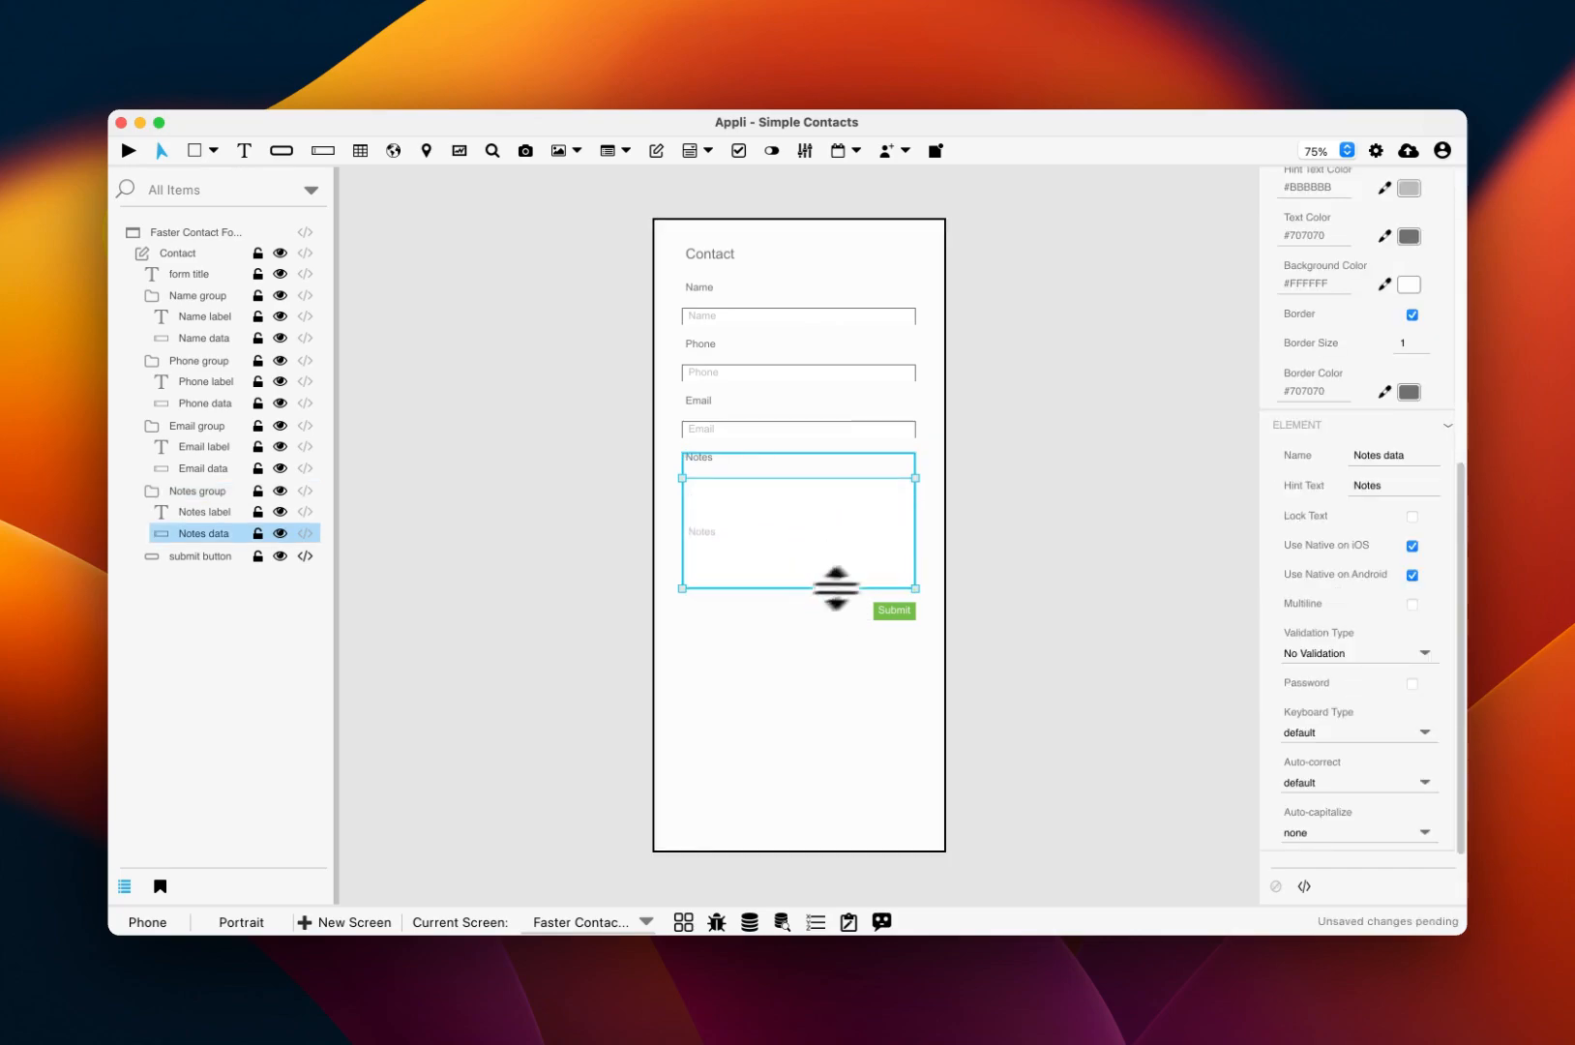
scroll(1338, 737, up, 3)
scroll(1338, 737, up, 3)
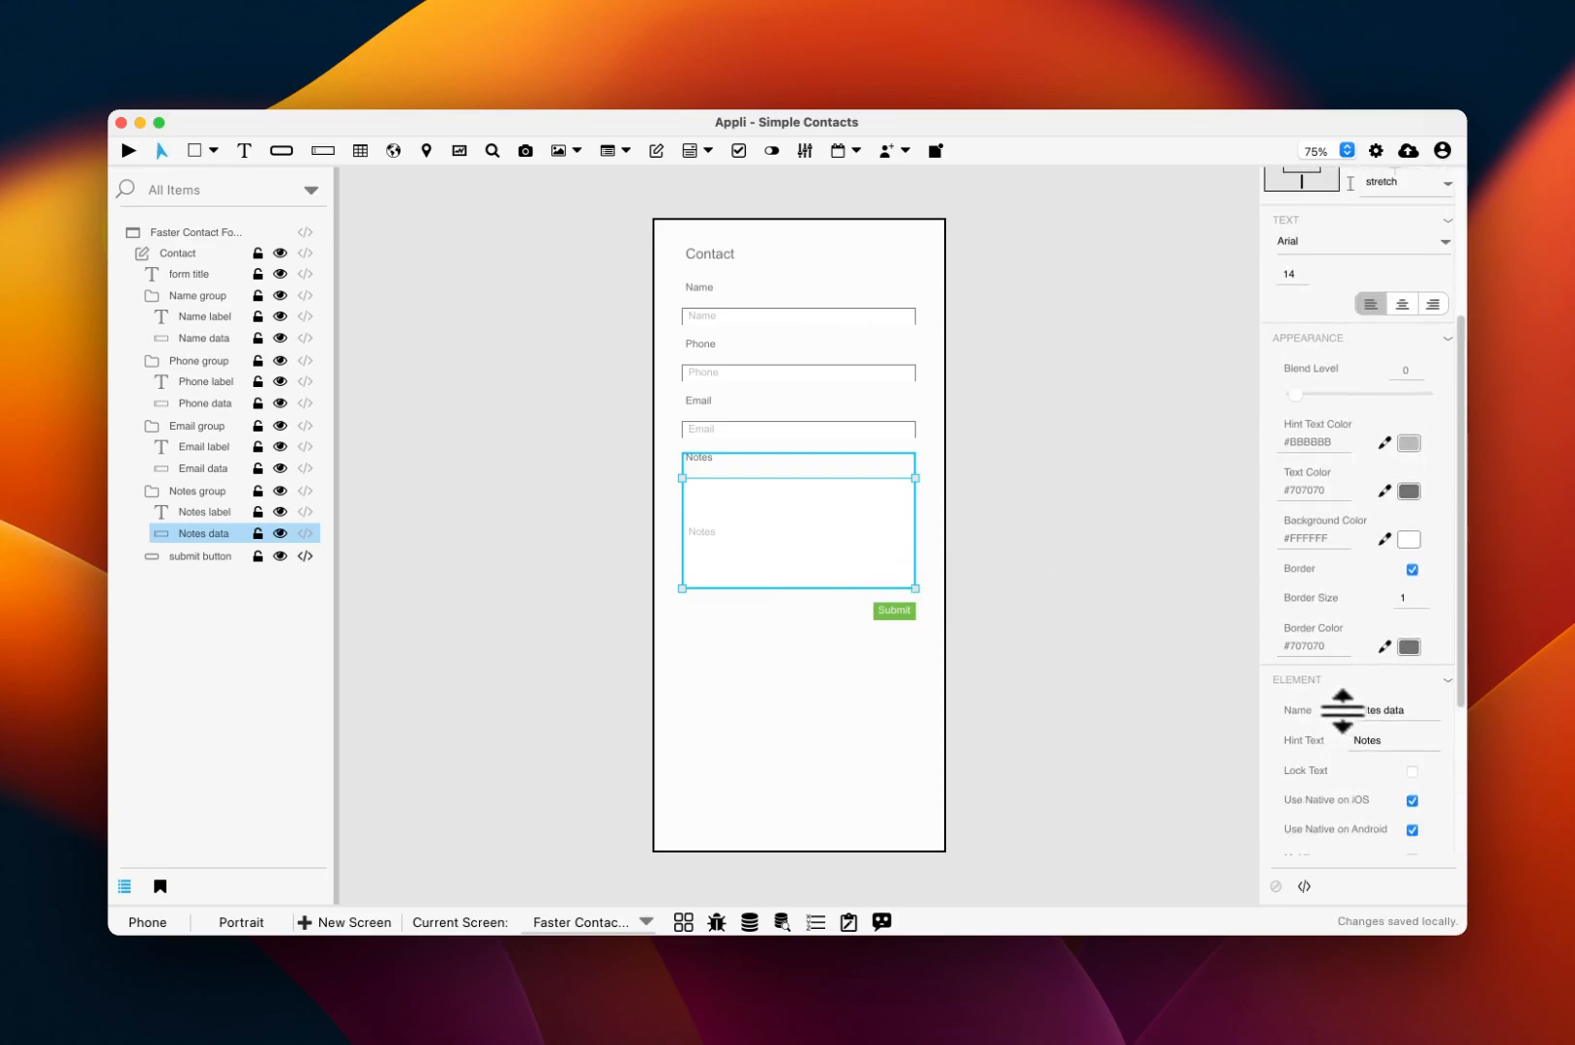
scroll(1391, 762, up, 1)
scroll(1391, 762, down, 5)
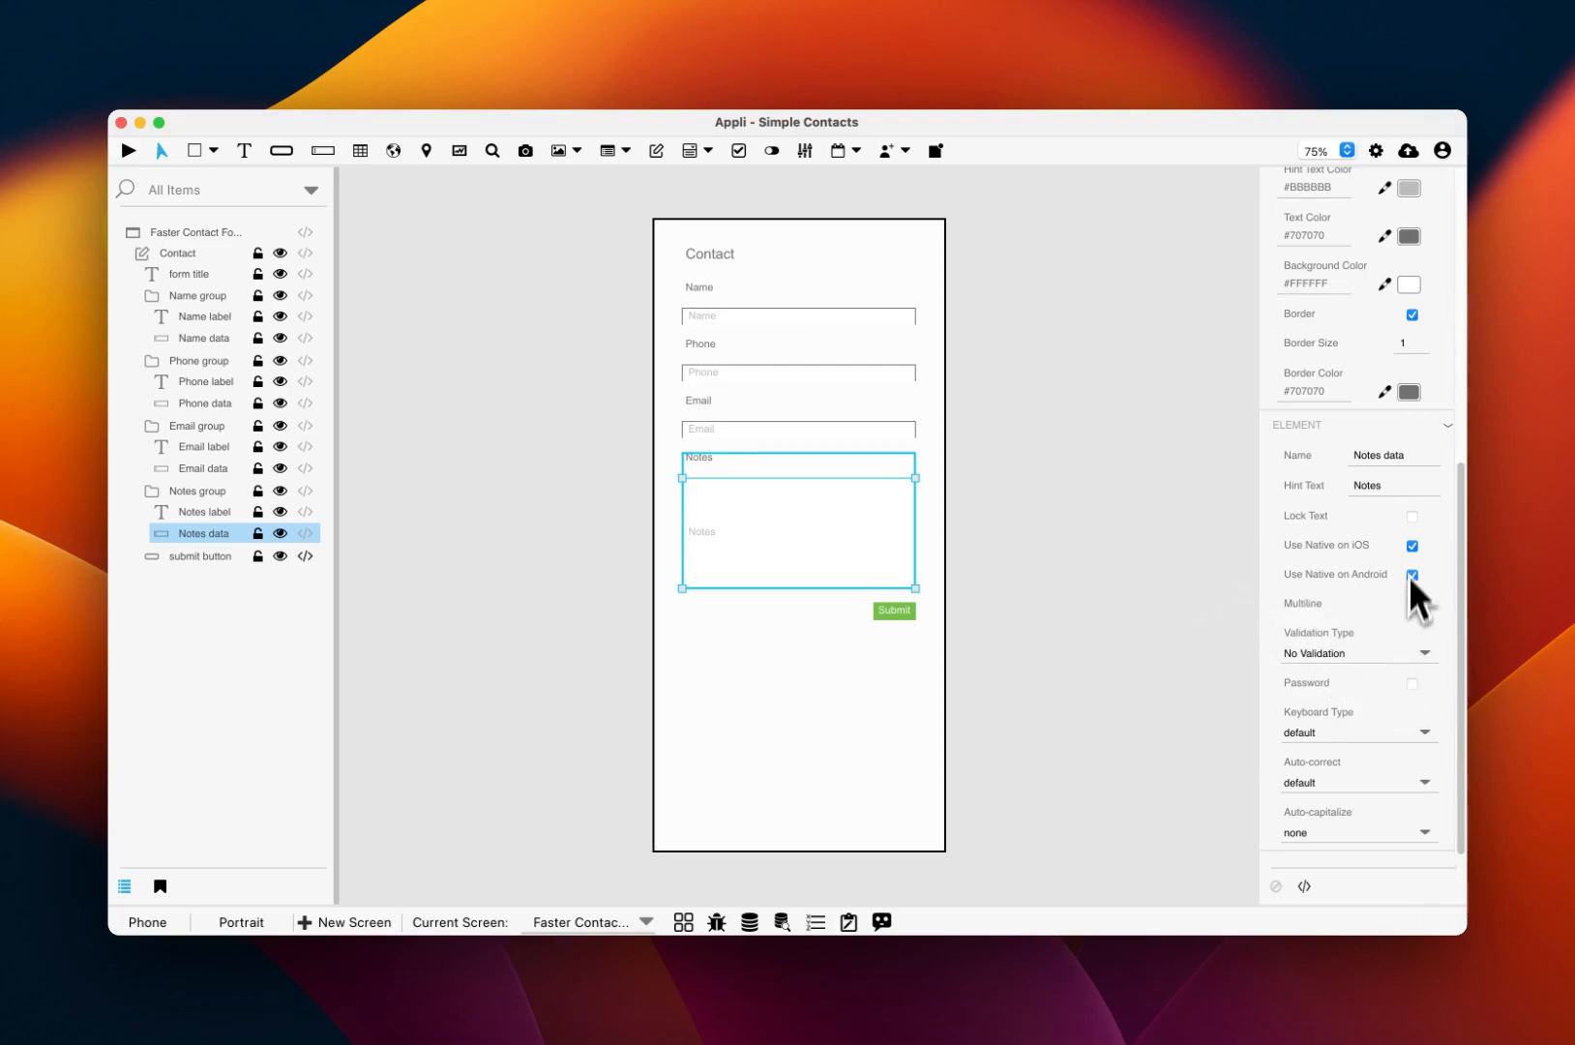
click(1411, 605)
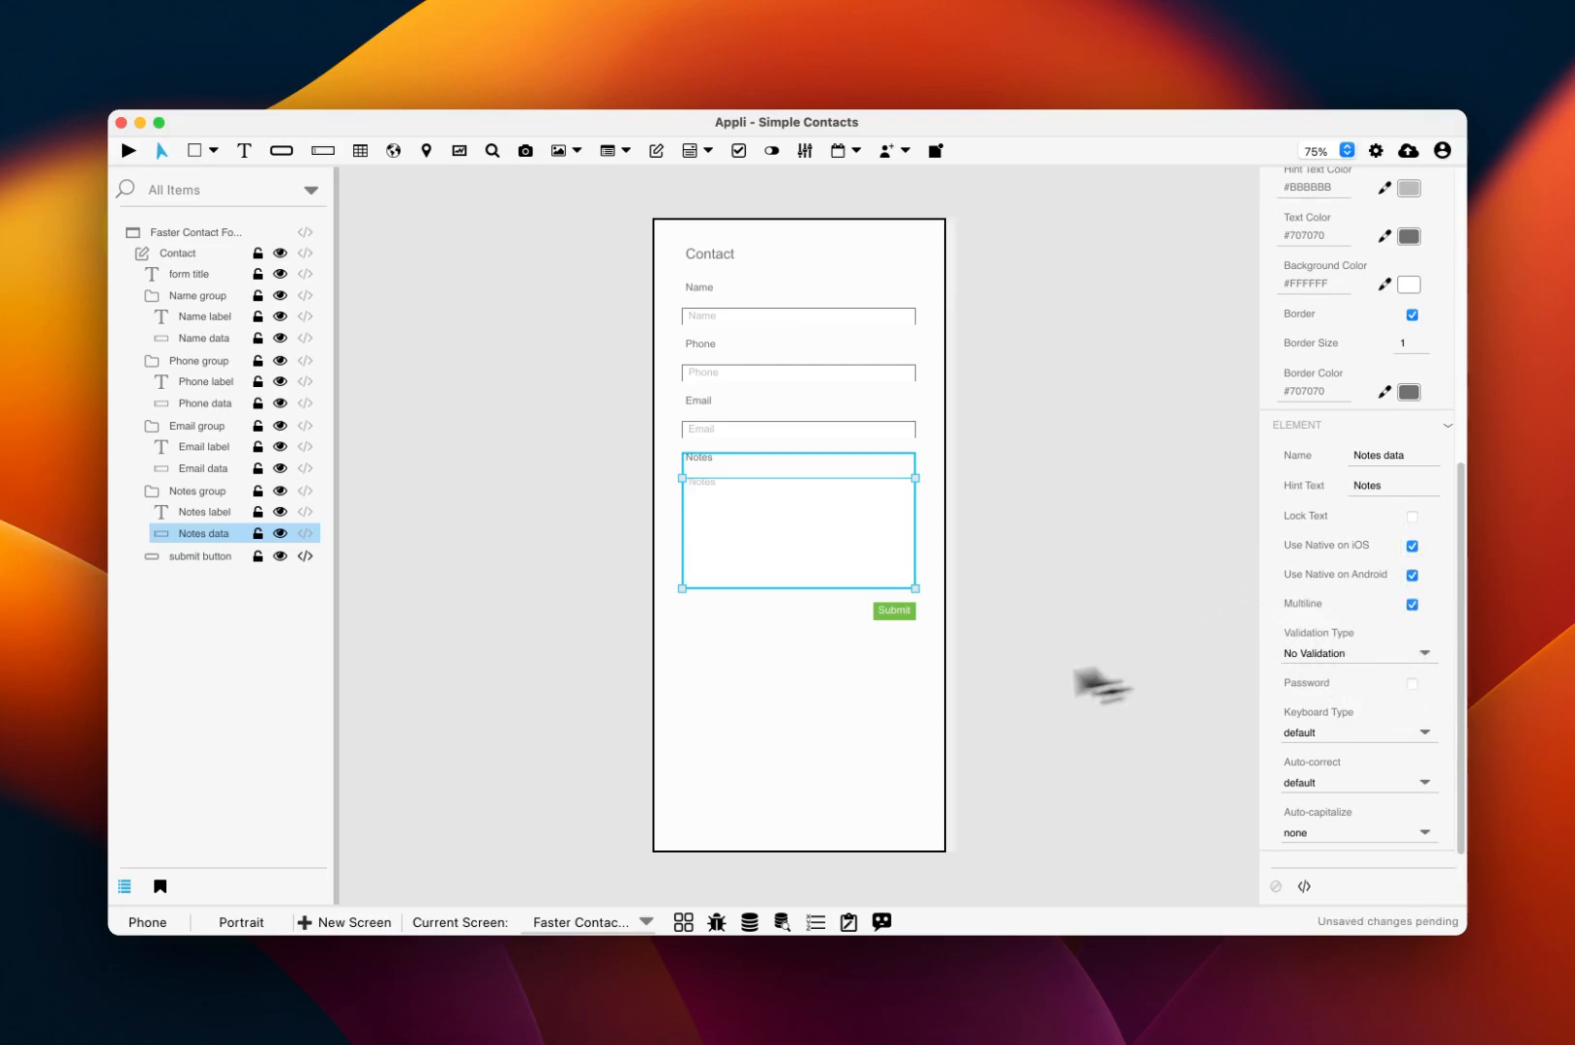
click(905, 727)
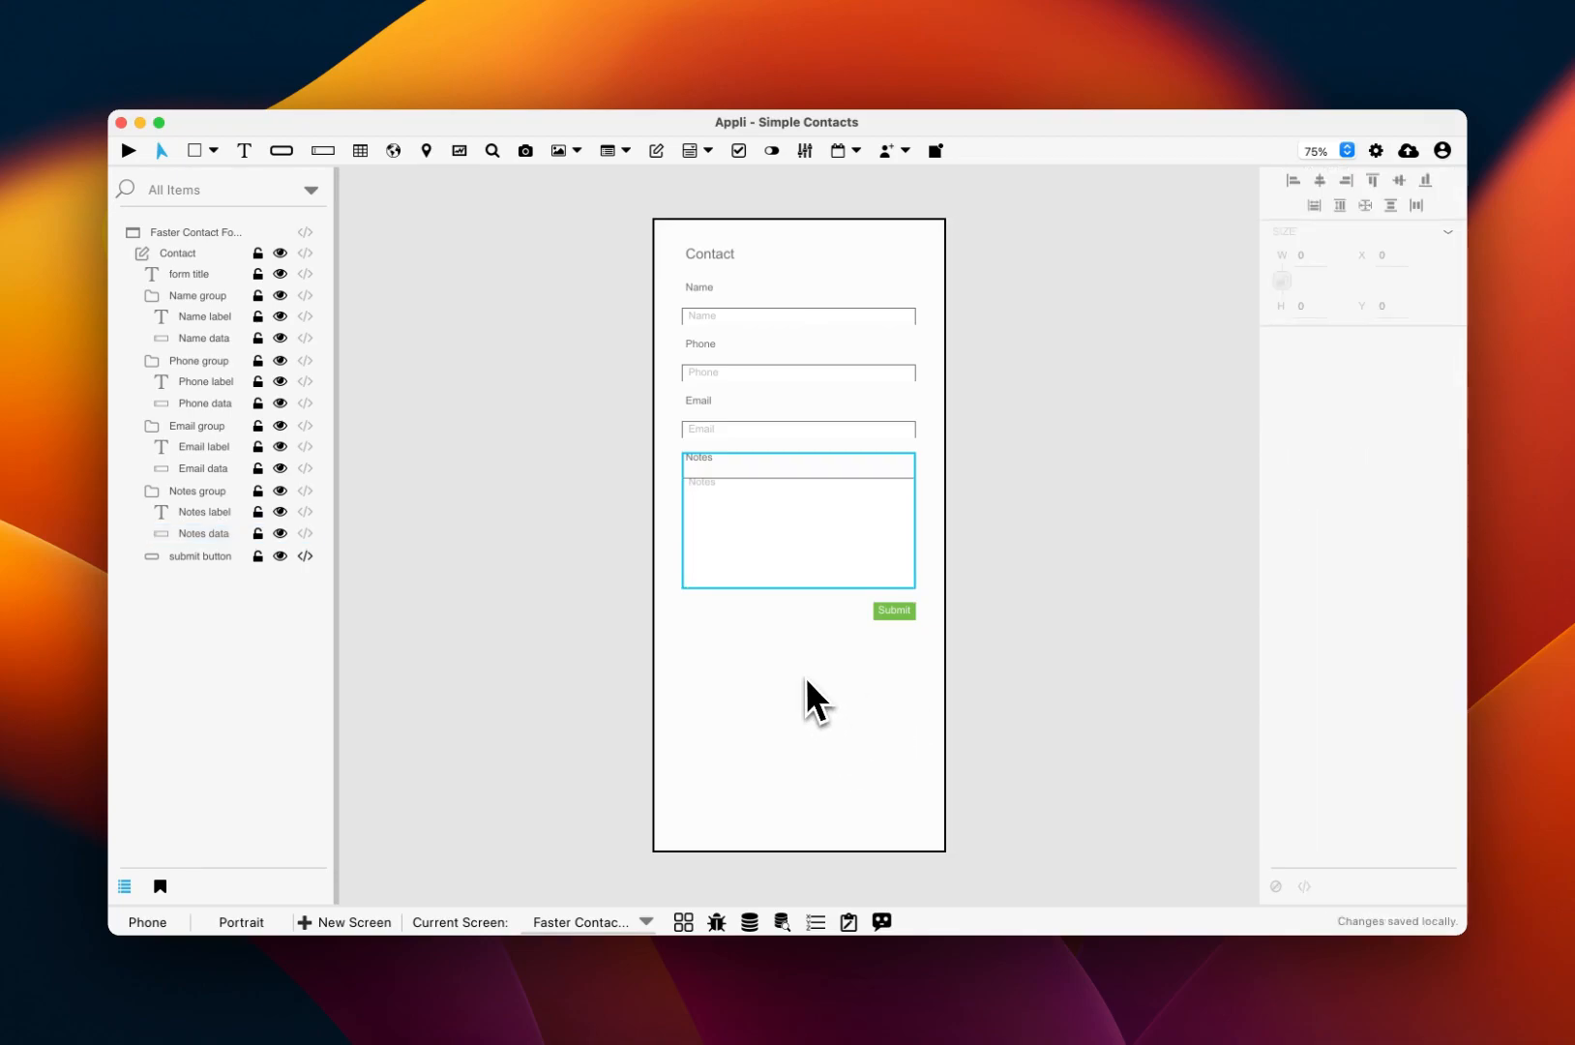
Step: Add a go screen action to Contact List after reset form in Submit's click script and apply
click(887, 621)
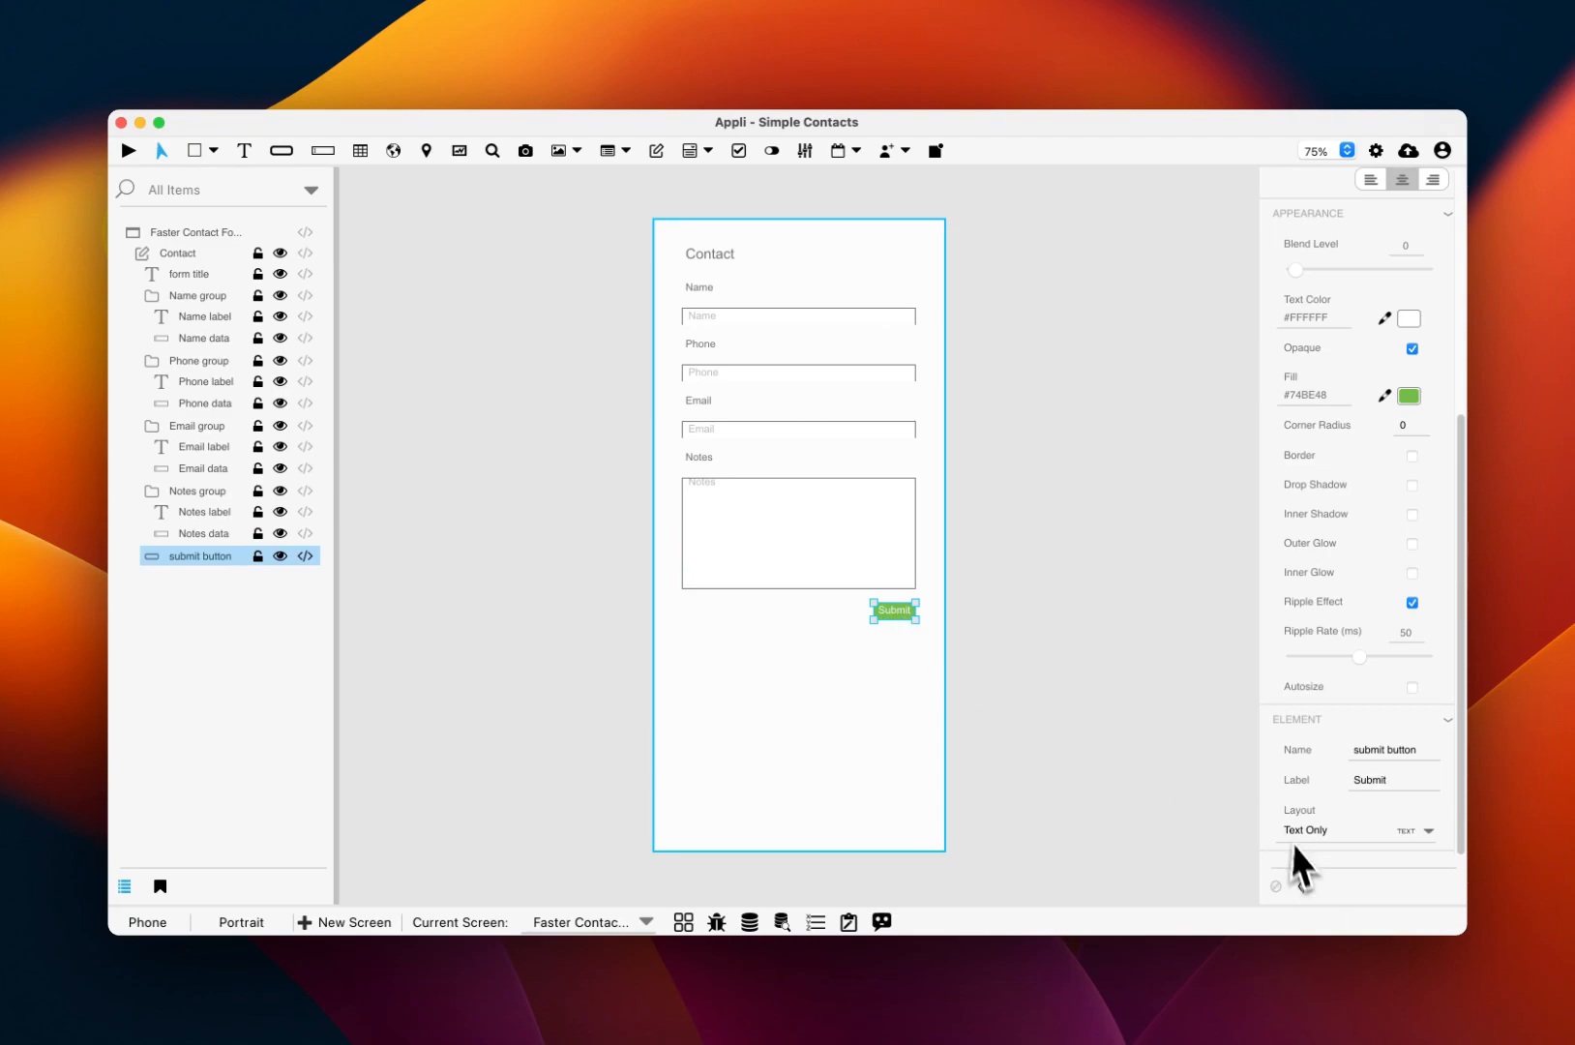
click(1304, 888)
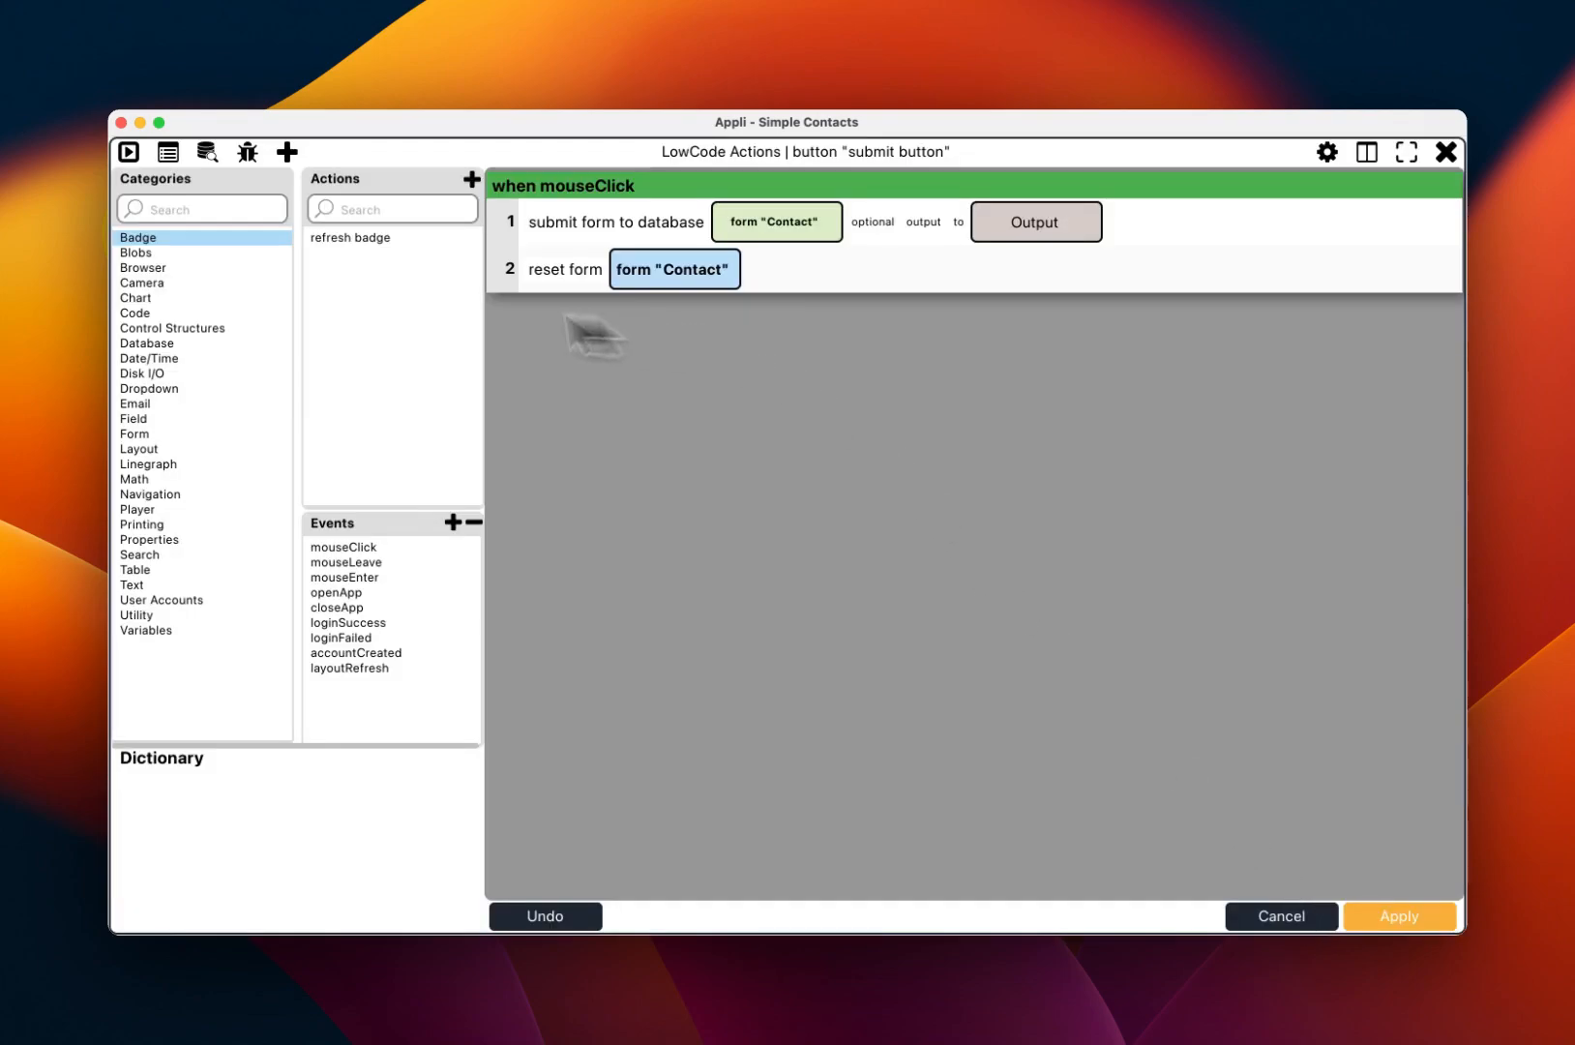
click(151, 494)
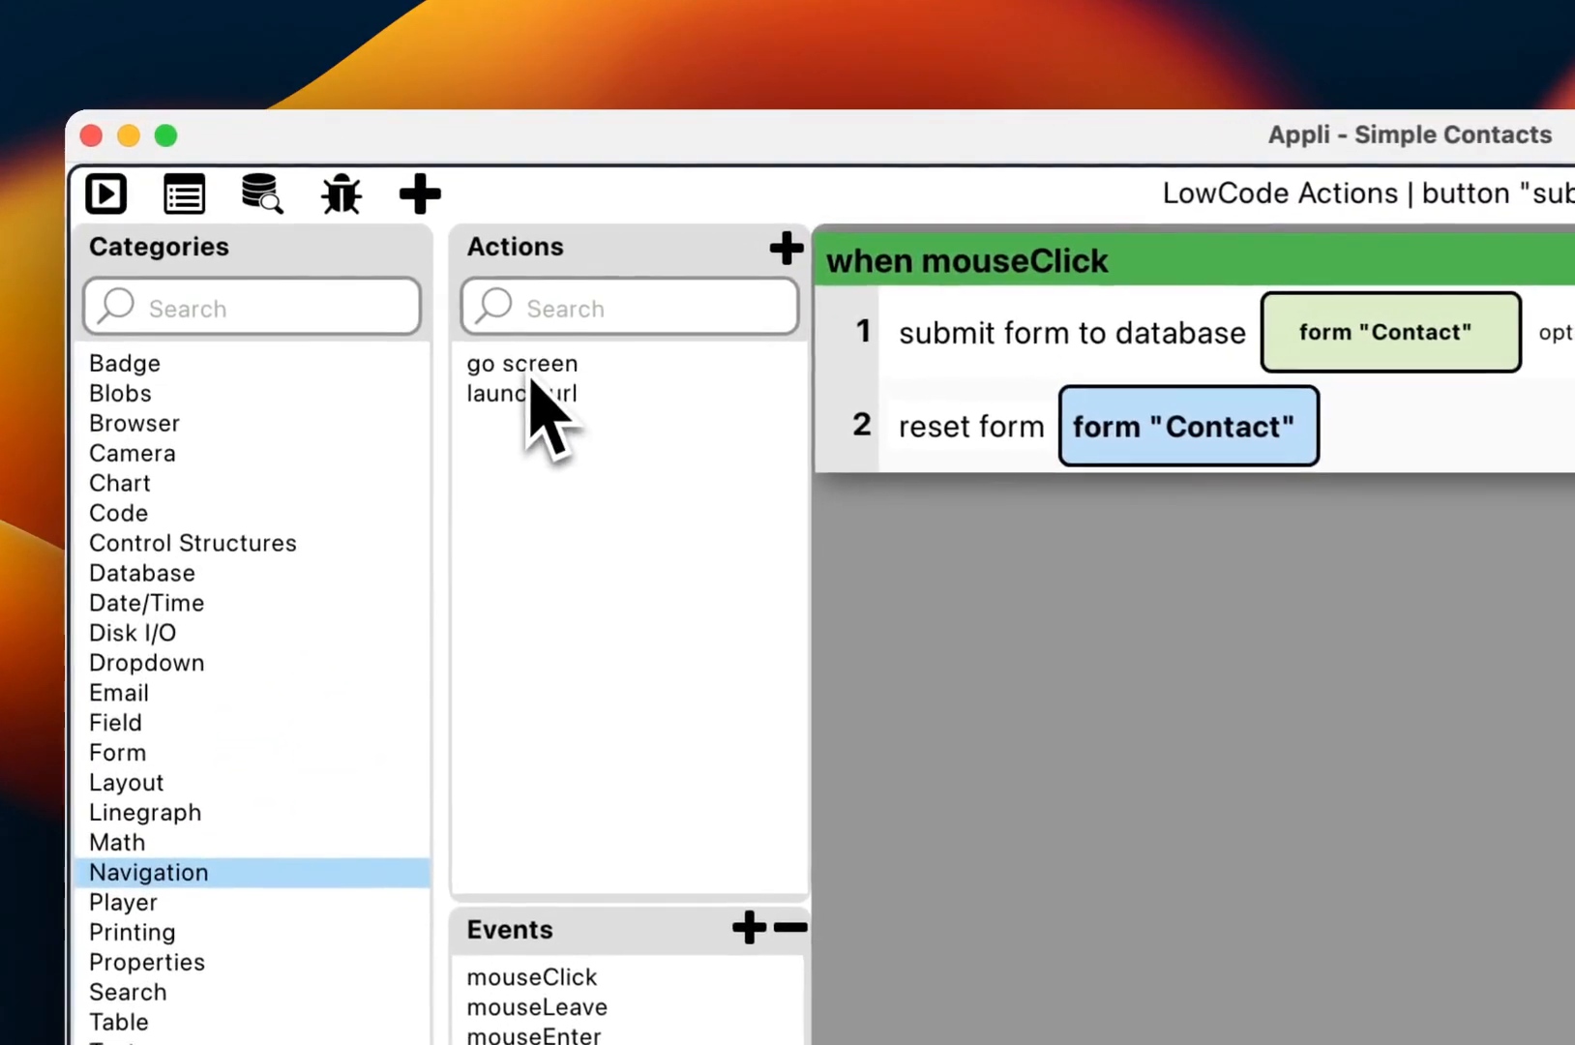
drag(532, 373, 1030, 508)
click(1112, 527)
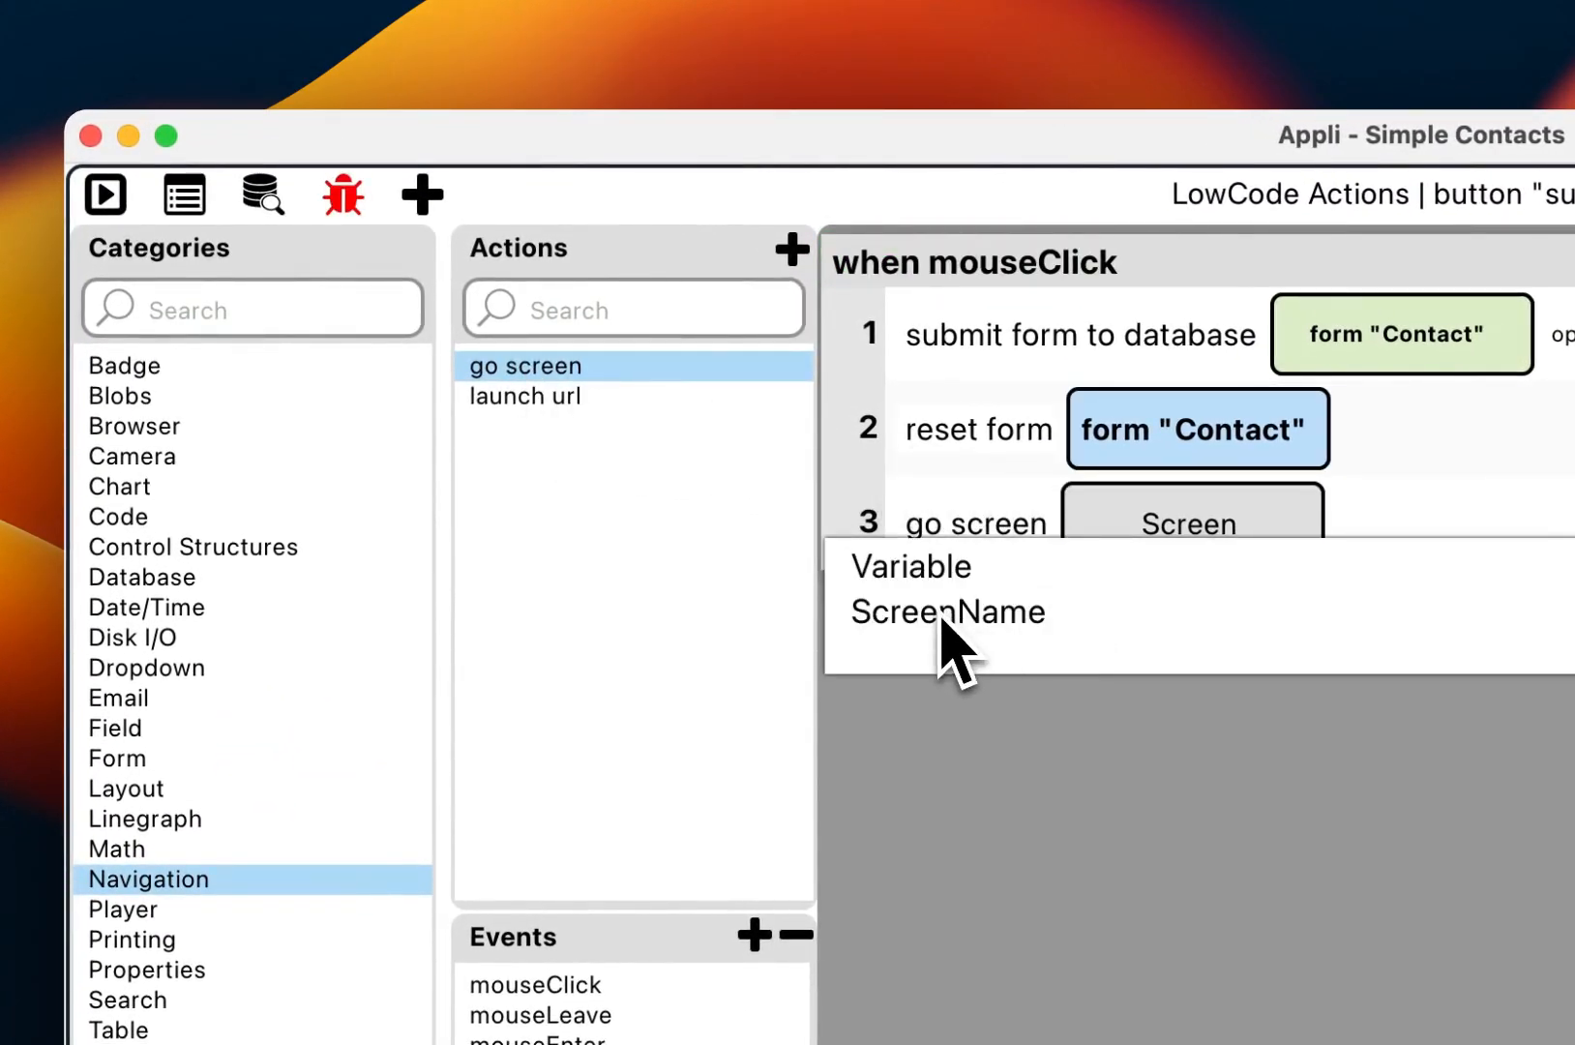
click(948, 619)
click(1001, 578)
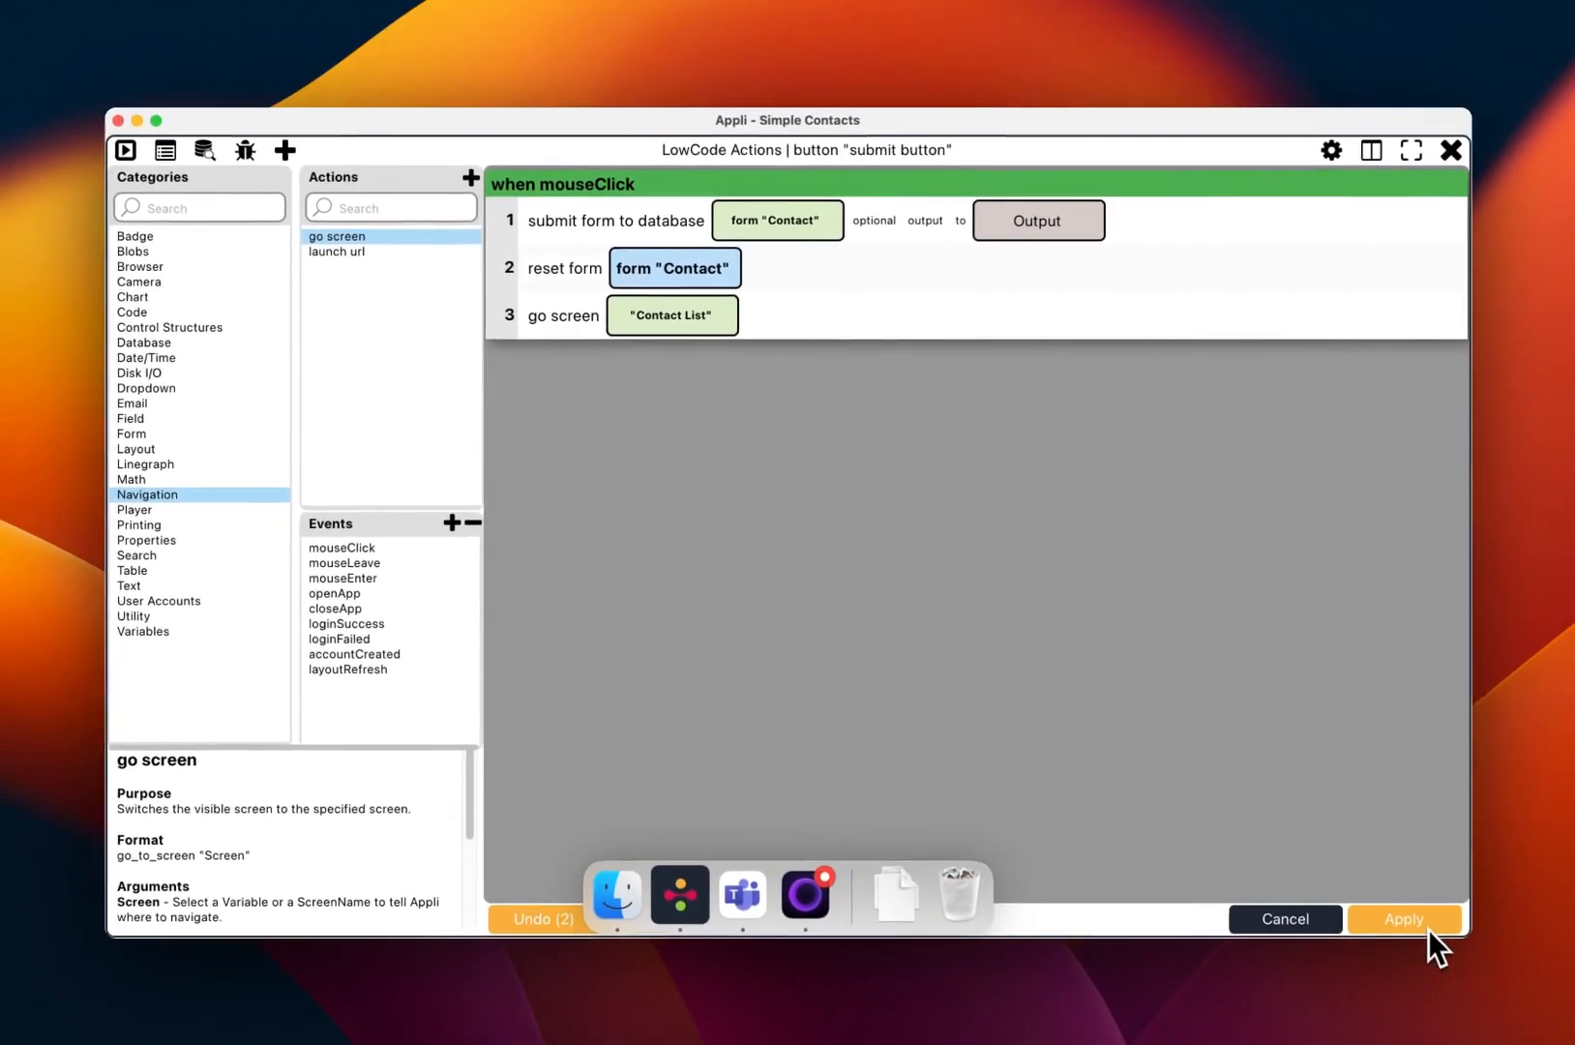
click(1424, 925)
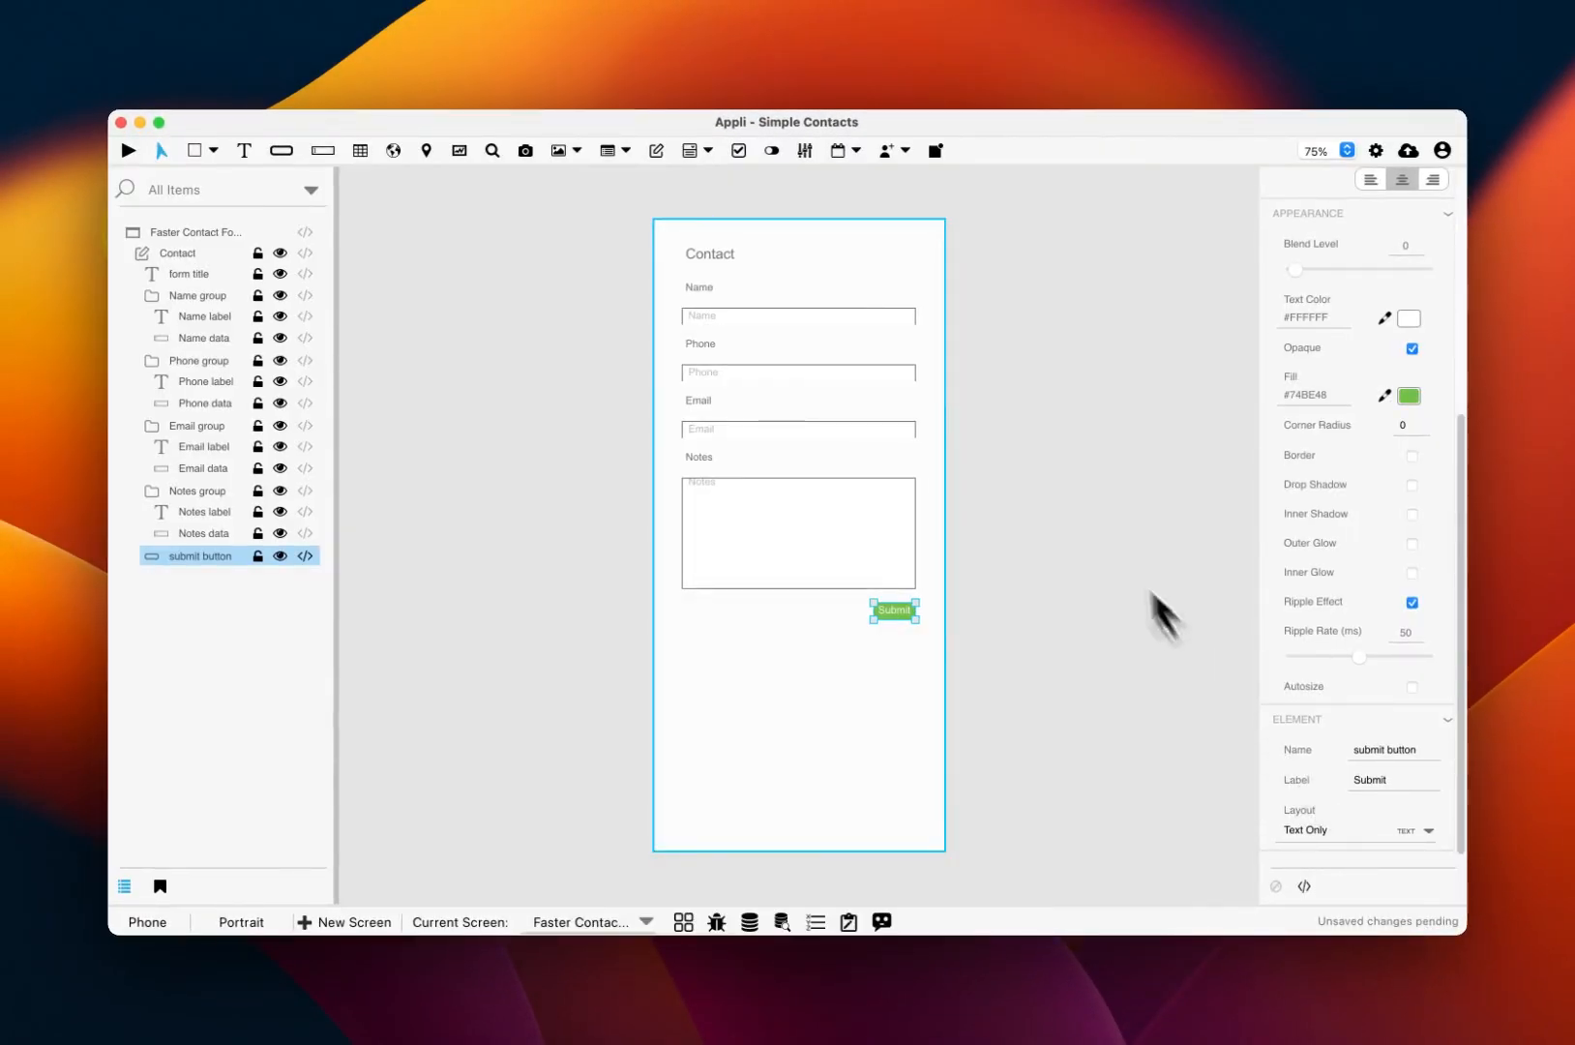
Step: Preview and submit a second test contact's name, phone and e-mail, then return to editing
key(super+r)
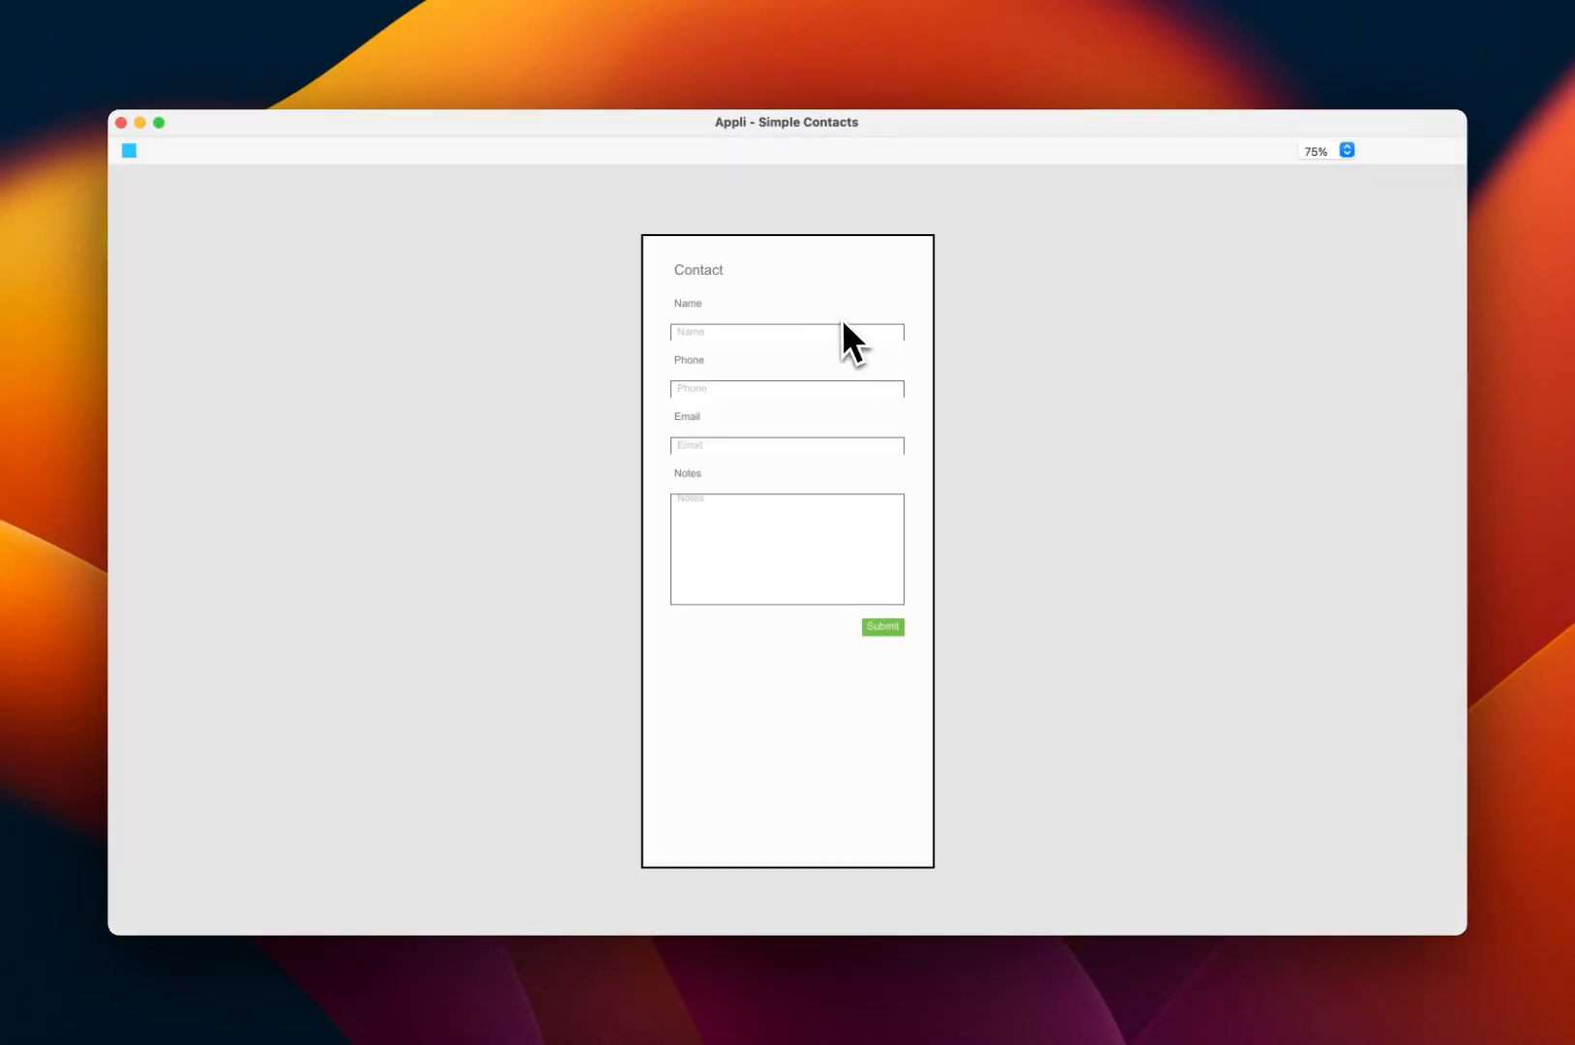
click(854, 329)
text(Test Testerson)
click(821, 388)
text(6567787)
click(820, 450)
text(test2)
text(@ea)
text(ample.com)
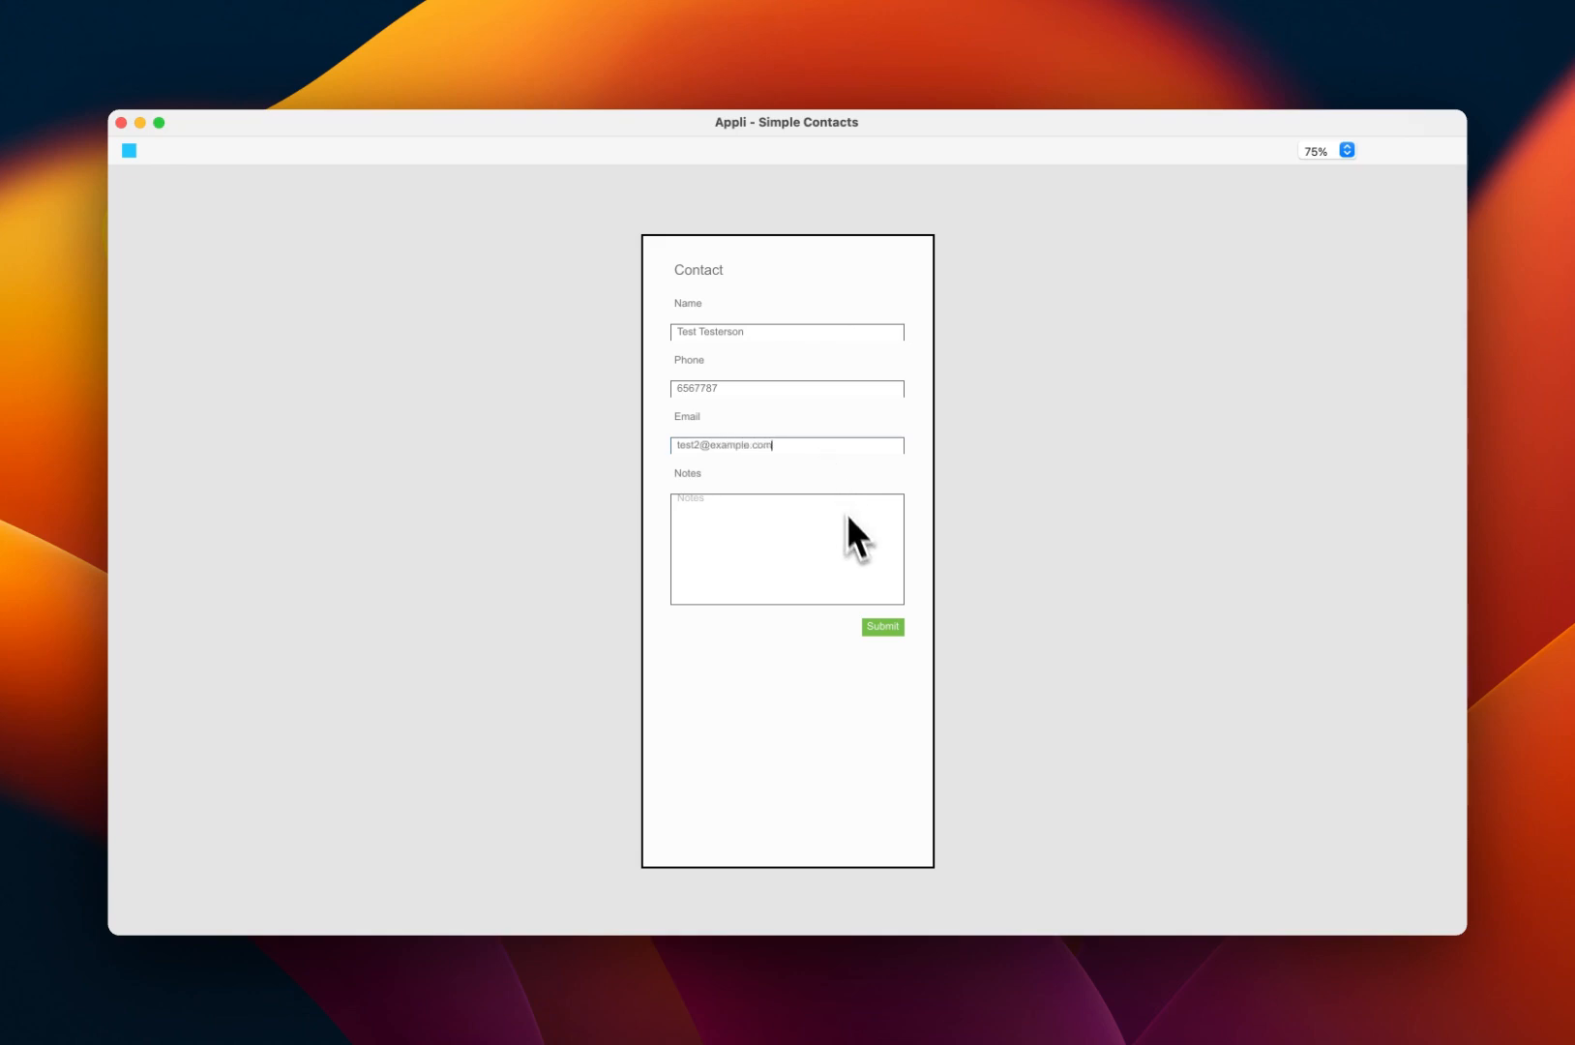
click(881, 627)
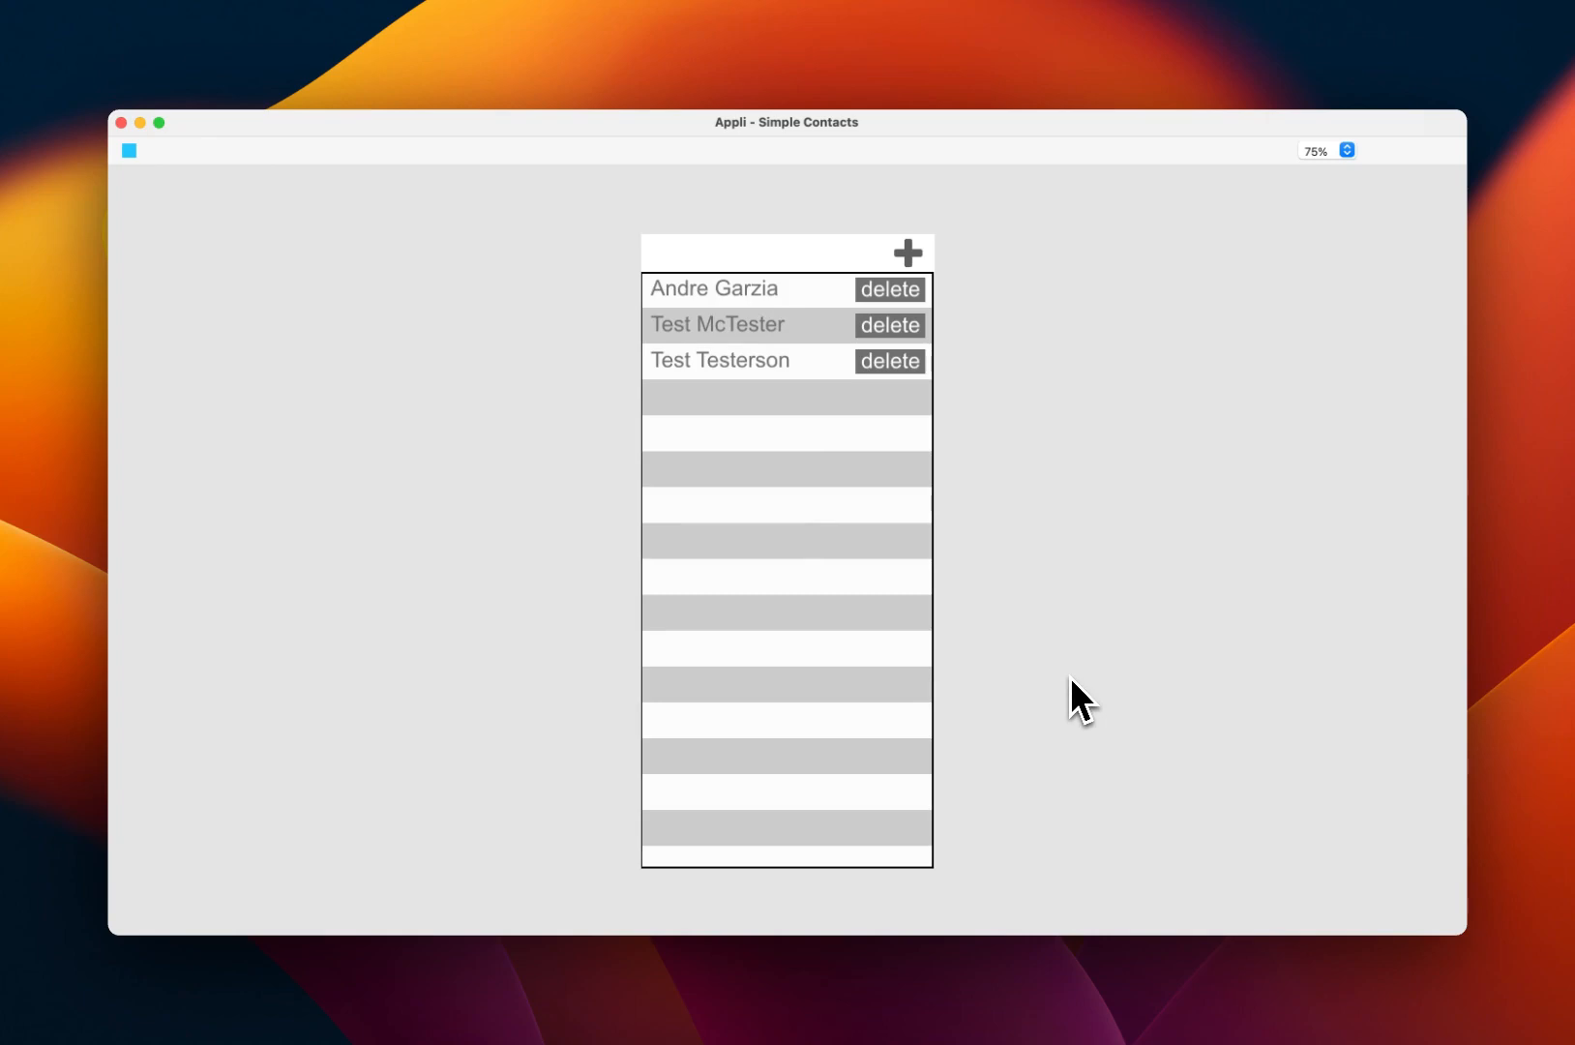
key(super+r)
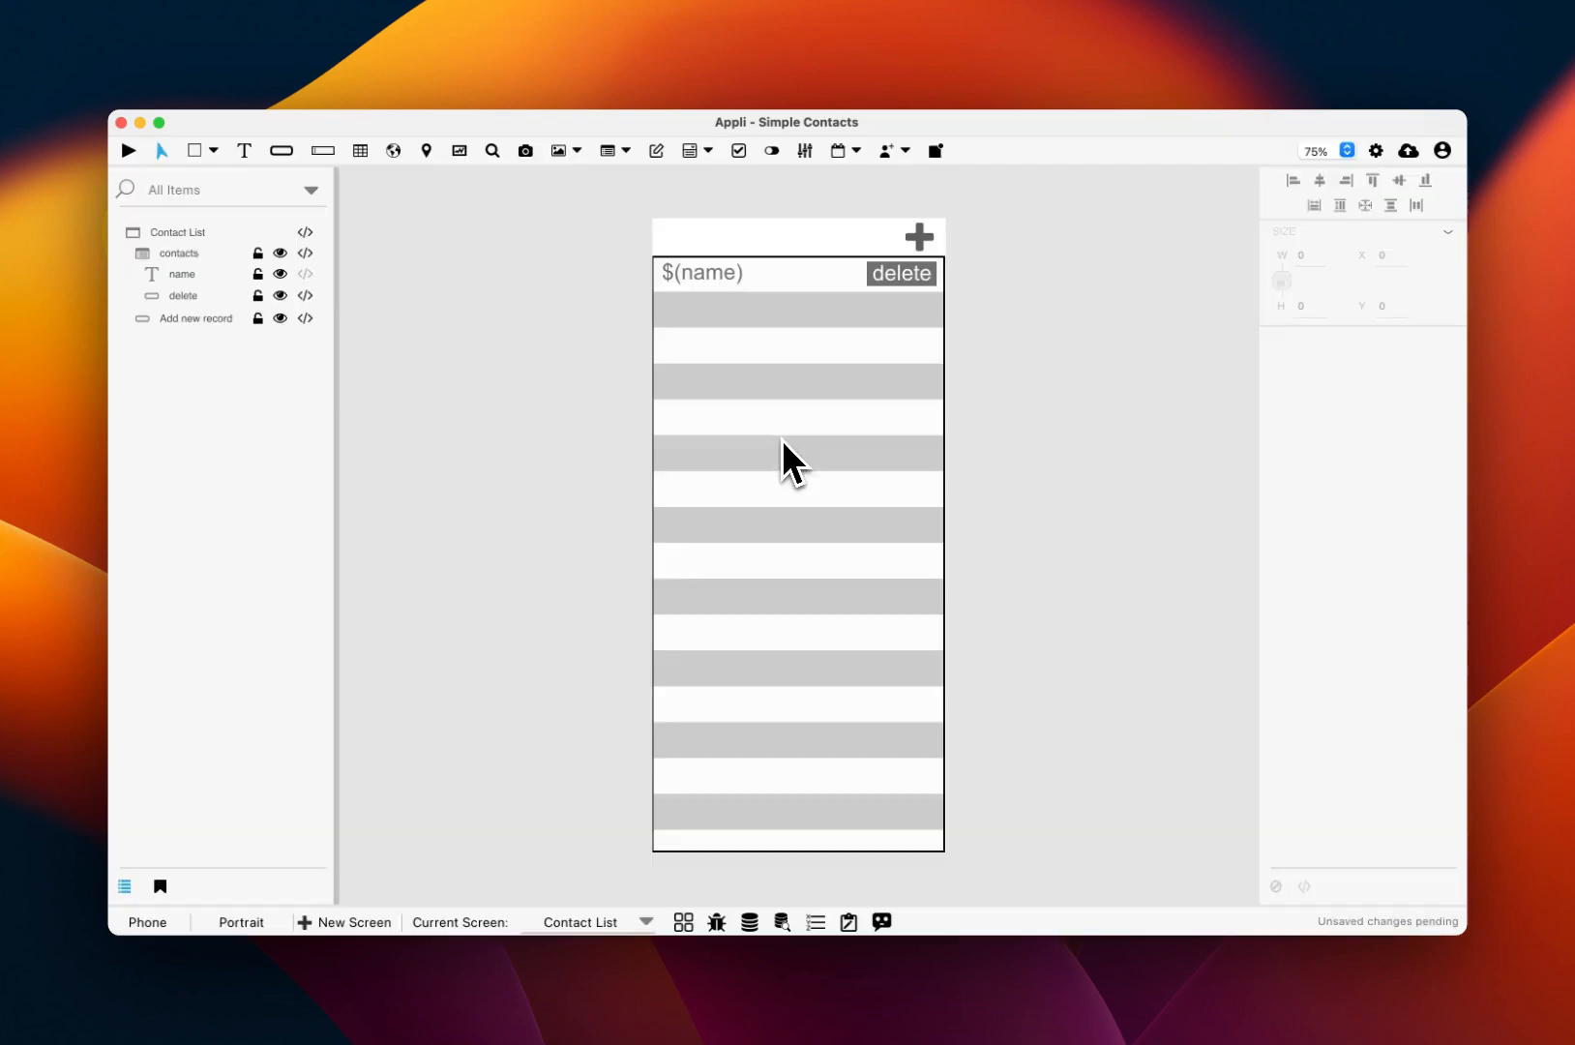